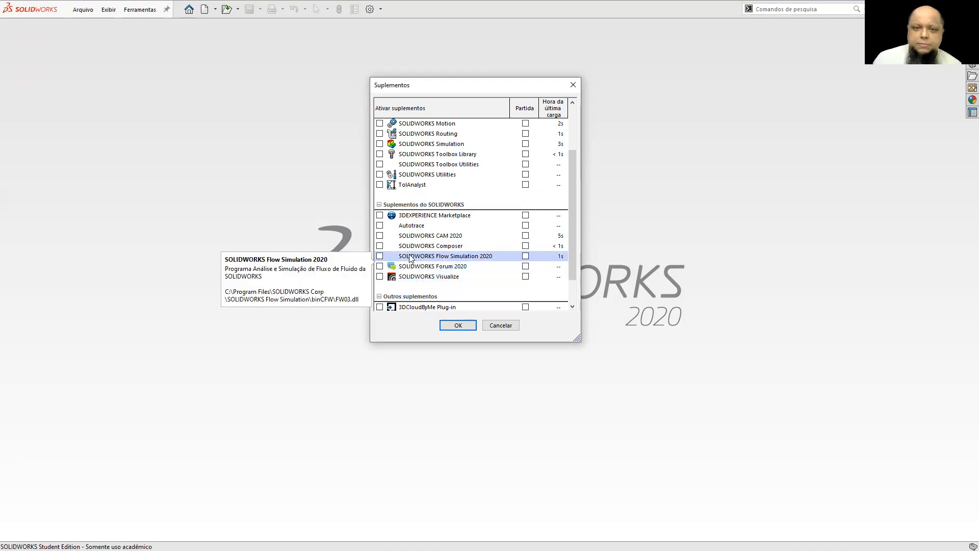
# Step: Dismiss the add-ins dialog without enabling any add-in and create a new part document
pyautogui.click(493, 329)
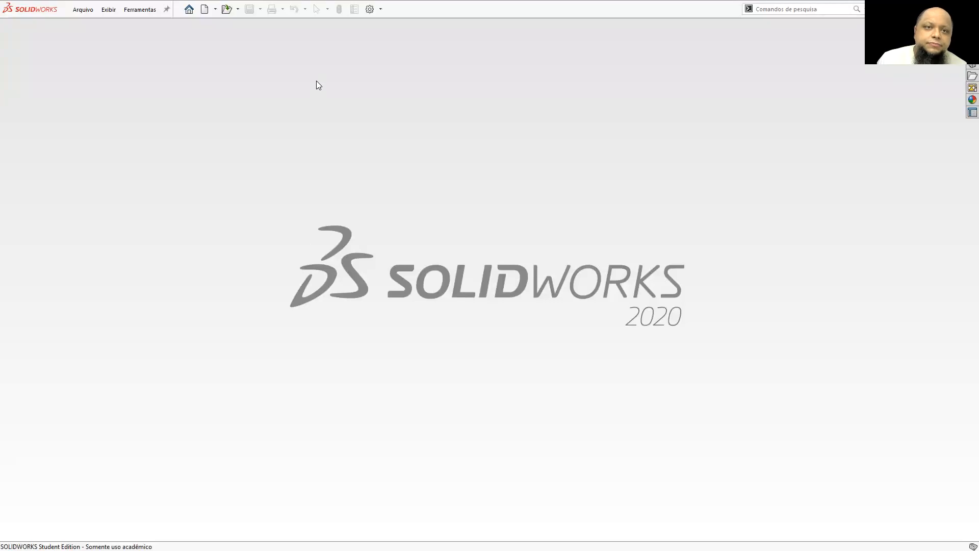
pyautogui.click(205, 9)
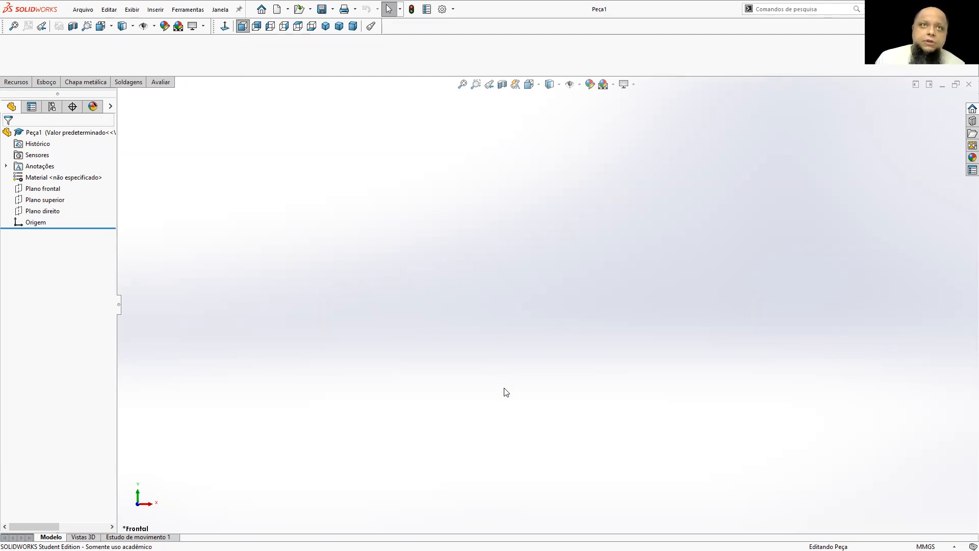
pyautogui.click(43, 83)
pyautogui.click(20, 82)
pyautogui.click(47, 82)
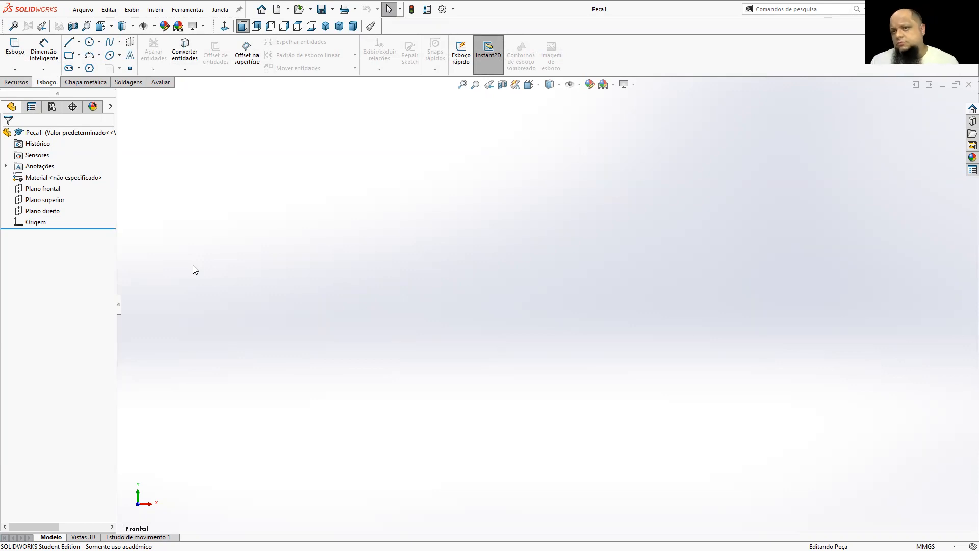
pyautogui.click(10, 83)
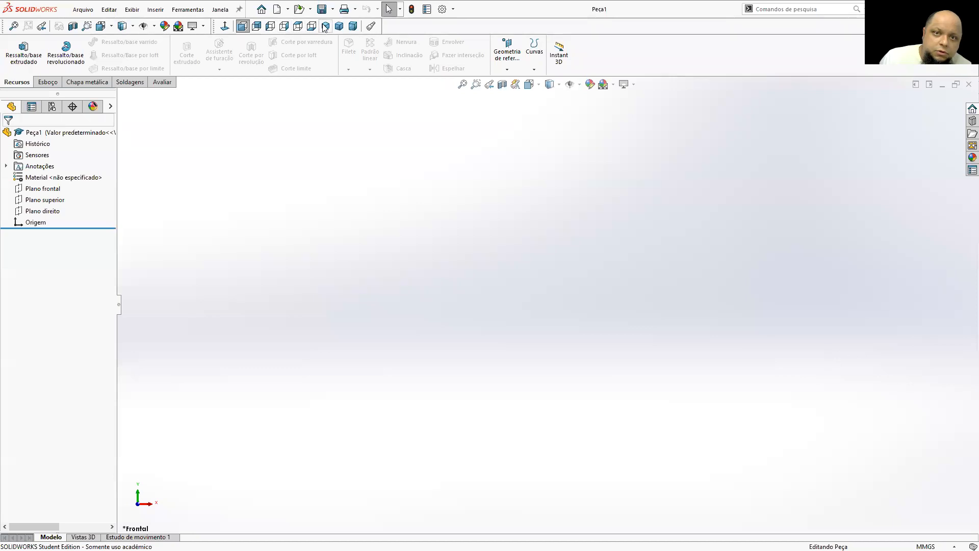
# Step: Start a sketch on the front plane and draw a vertical line about 66 mm up from the origin, continued by a horizontal line about 76 mm long
pyautogui.click(48, 82)
pyautogui.click(15, 51)
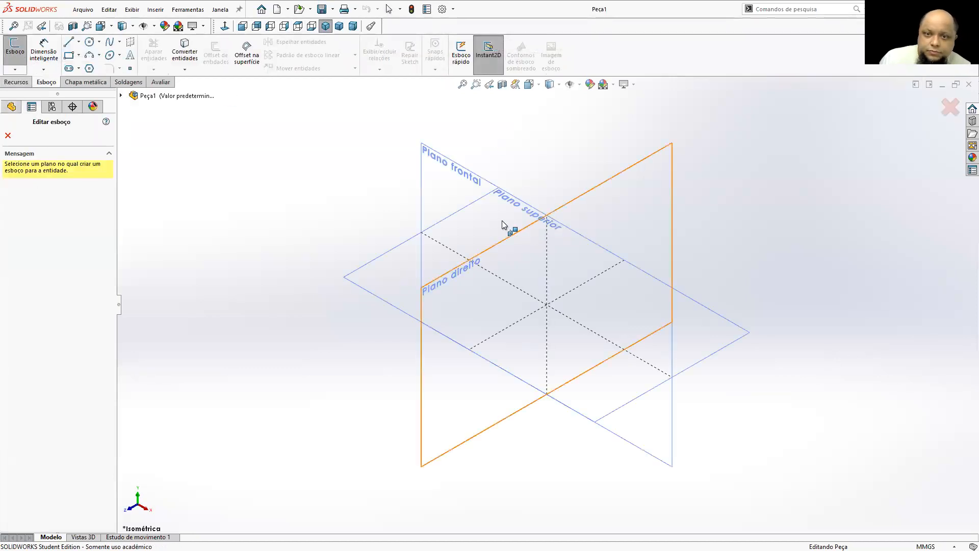
pyautogui.click(447, 183)
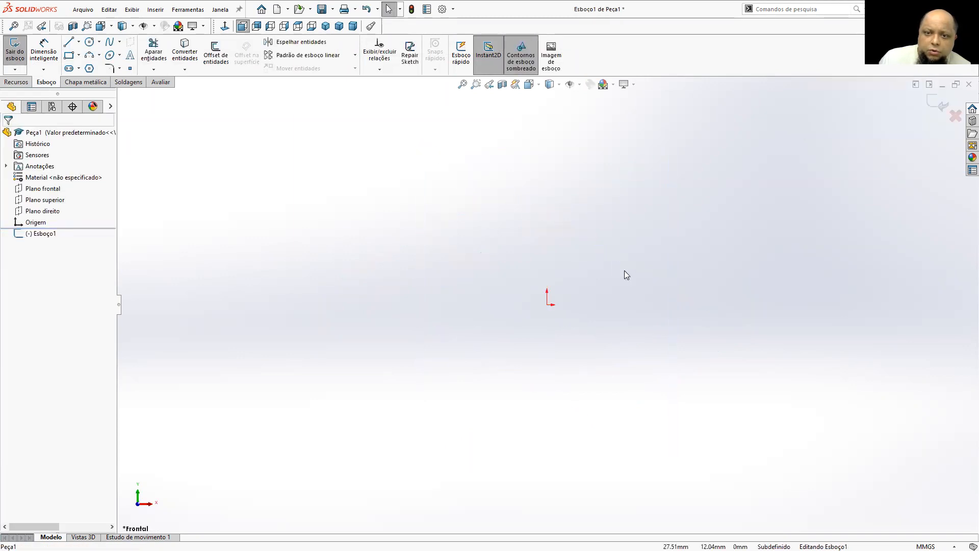
pyautogui.click(69, 41)
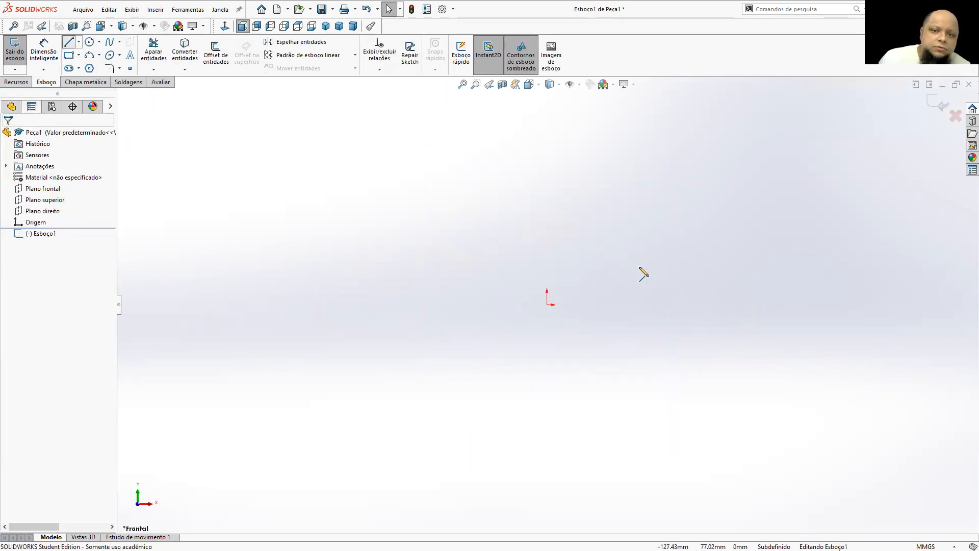
pyautogui.click(546, 305)
pyautogui.click(547, 150)
pyautogui.click(727, 150)
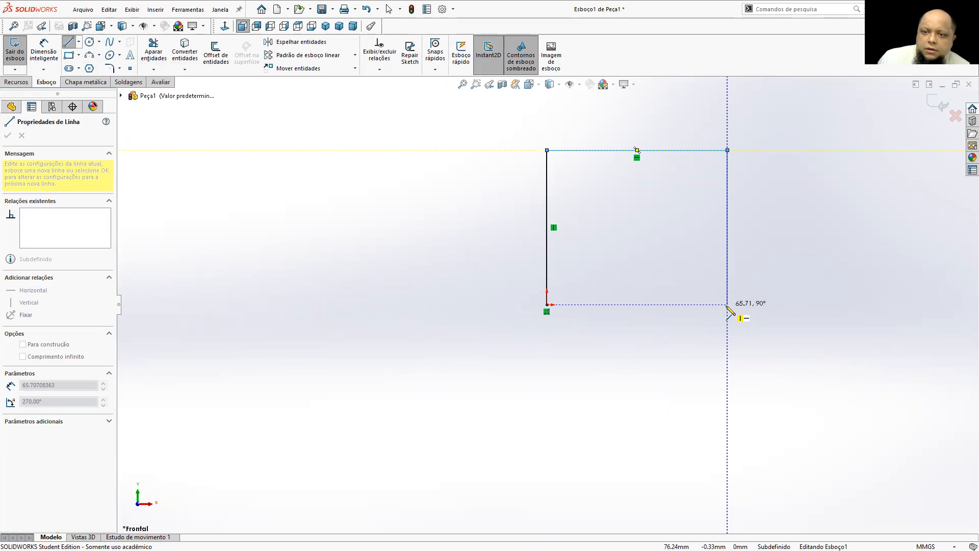
pyautogui.doubleClick(728, 306)
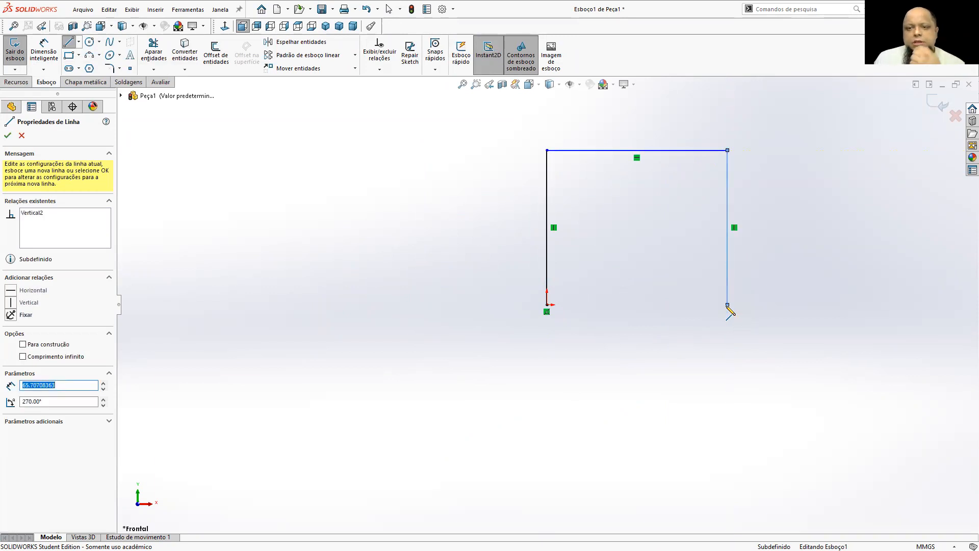
pyautogui.click(727, 305)
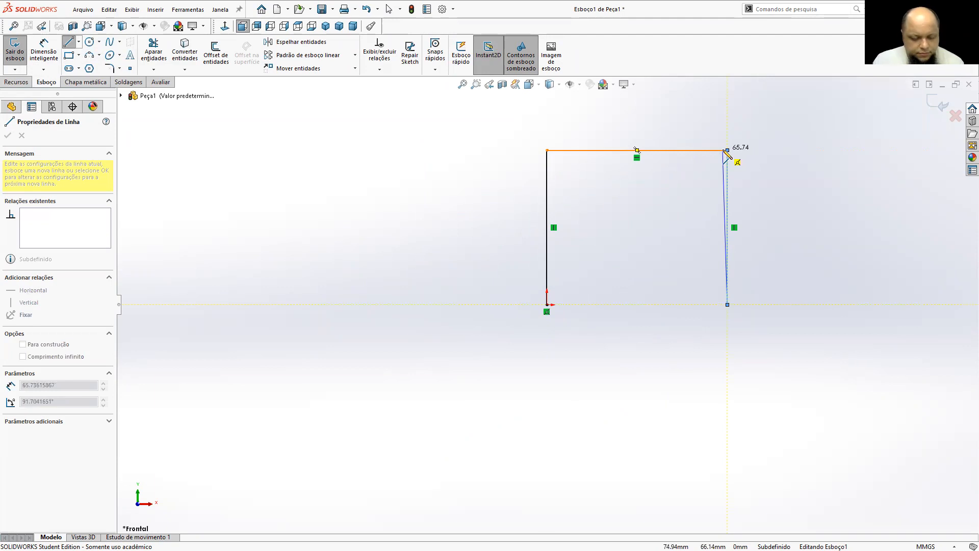
pyautogui.press('Escape')
pyautogui.moveTo(745, 254); pyautogui.dragTo(691, 234)
pyautogui.press('Delete')
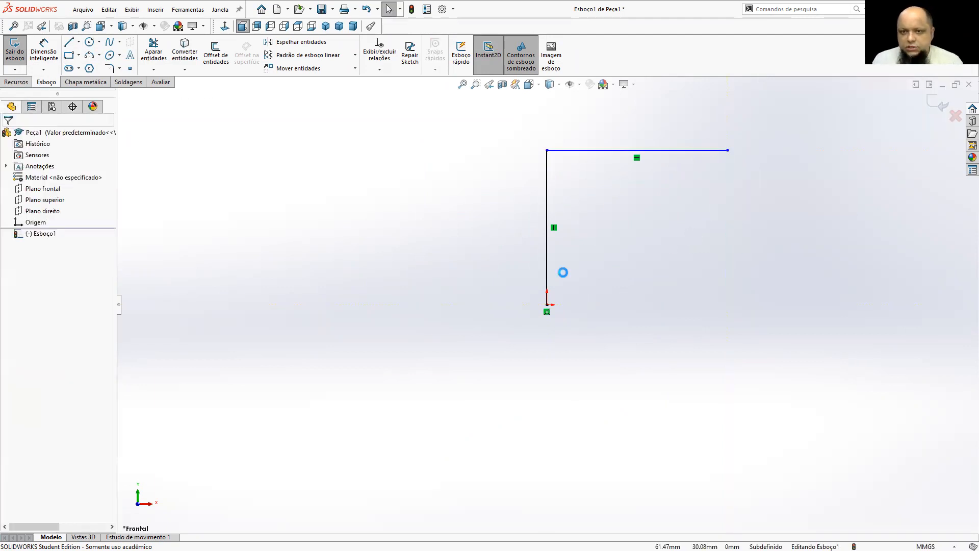
# Step: Dimension the vertical line of the L-shaped sketch to 250 mm
pyautogui.click(44, 53)
pyautogui.click(547, 214)
pyautogui.click(508, 217)
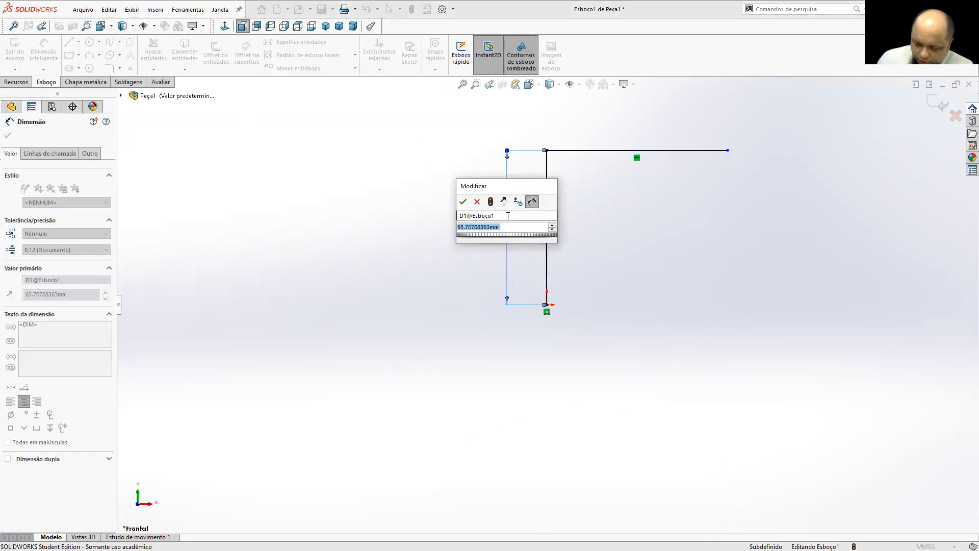
pyautogui.write('250')
pyautogui.press('Return')
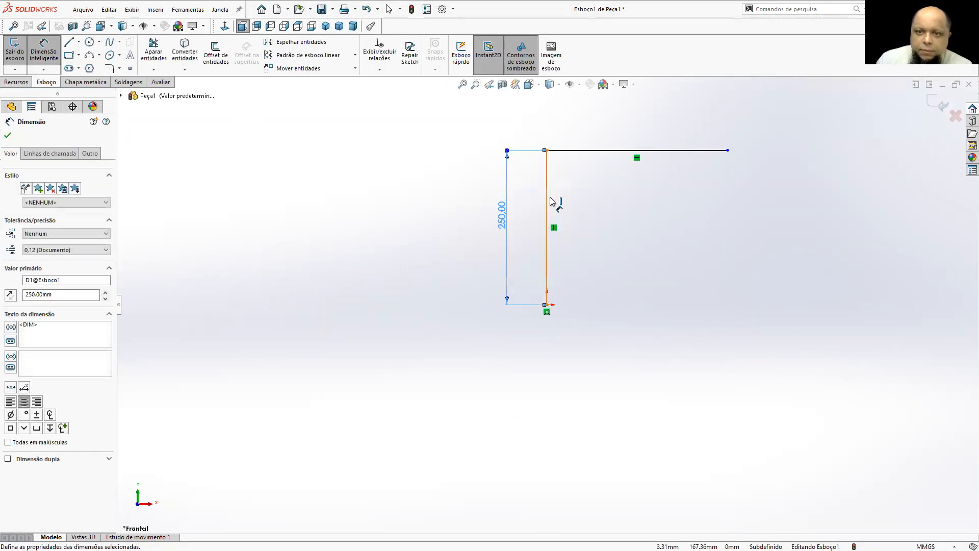
# Step: Dimension the horizontal line to 250 mm and exit the path sketch
pyautogui.click(574, 151)
pyautogui.click(557, 134)
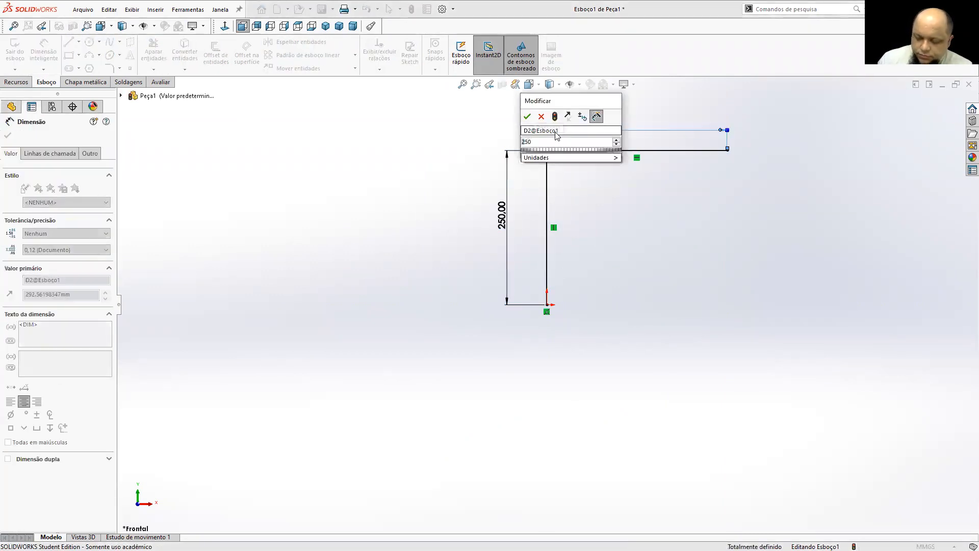
pyautogui.write('250')
pyautogui.press('Return')
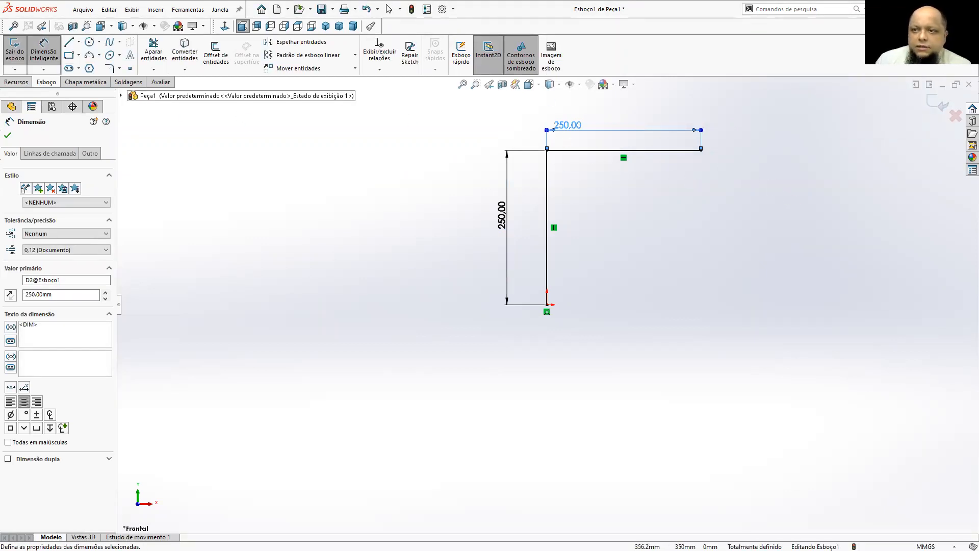
pyautogui.click(937, 102)
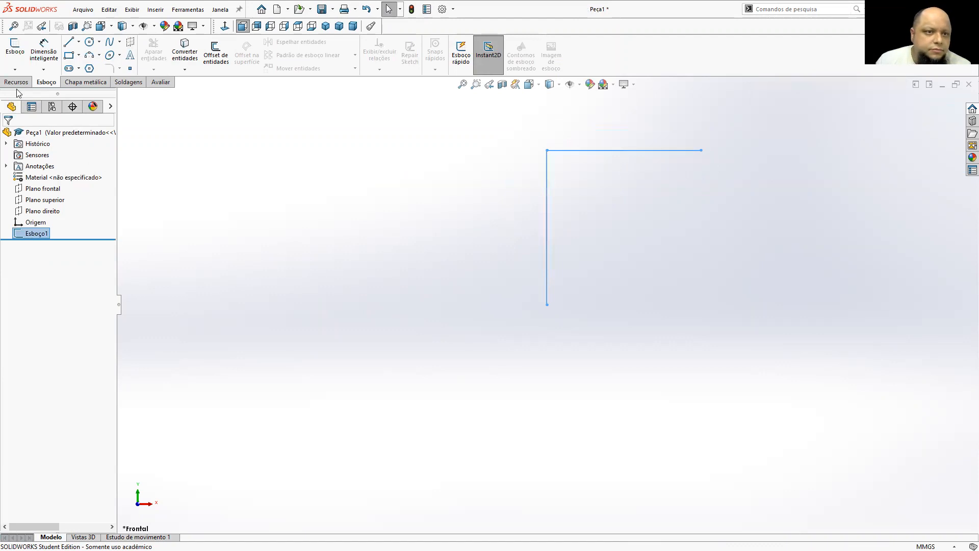
pyautogui.click(15, 50)
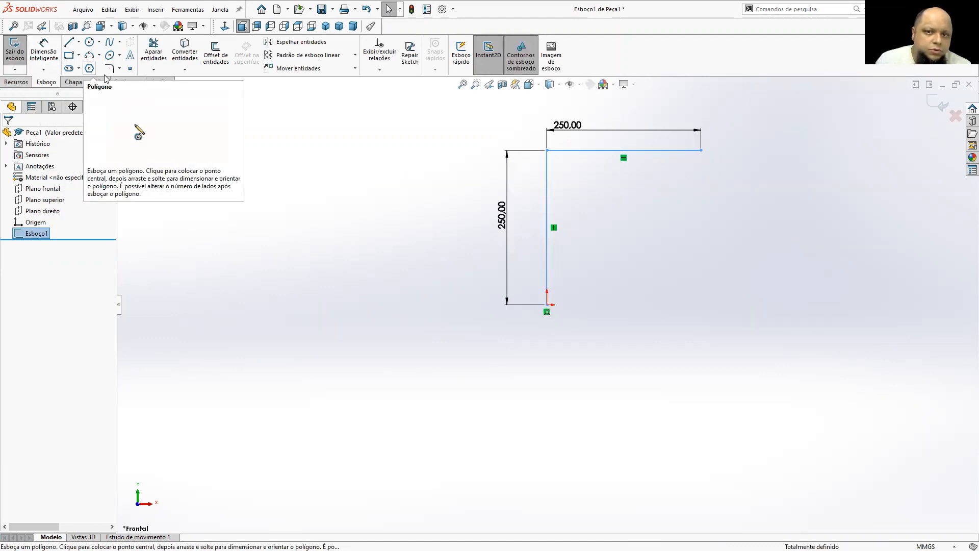
pyautogui.click(938, 102)
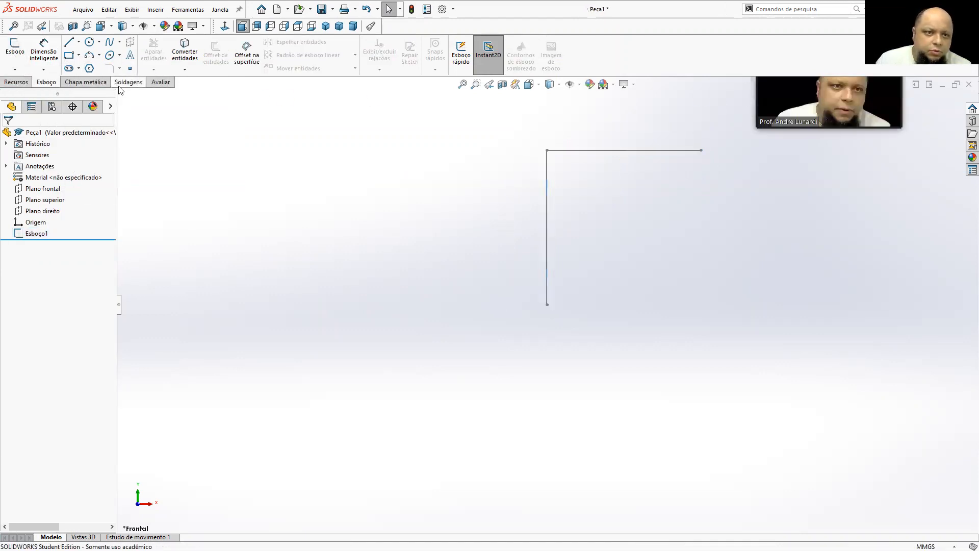
# Step: Start a sketch on the top plane and draw a circle of about 28 mm radius centred on the origin
pyautogui.click(44, 202)
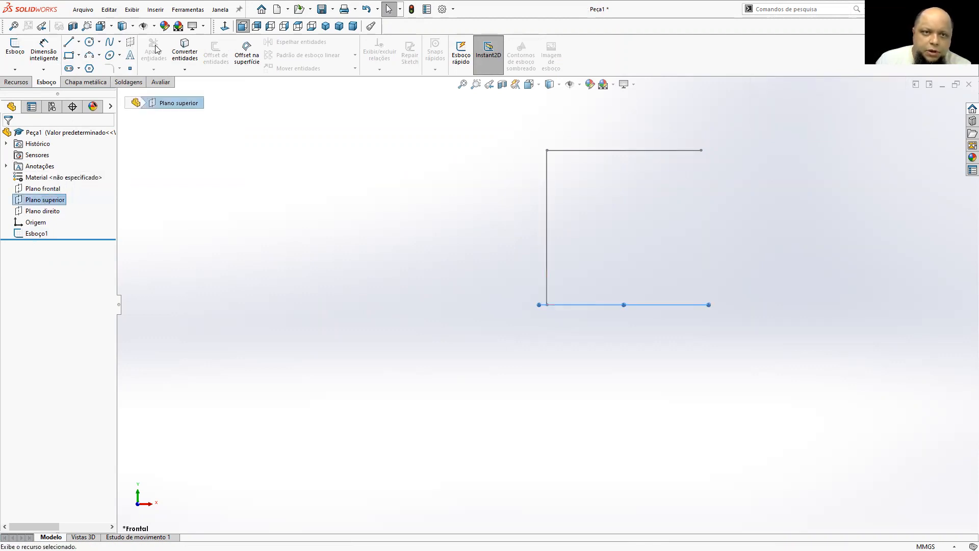
pyautogui.click(311, 26)
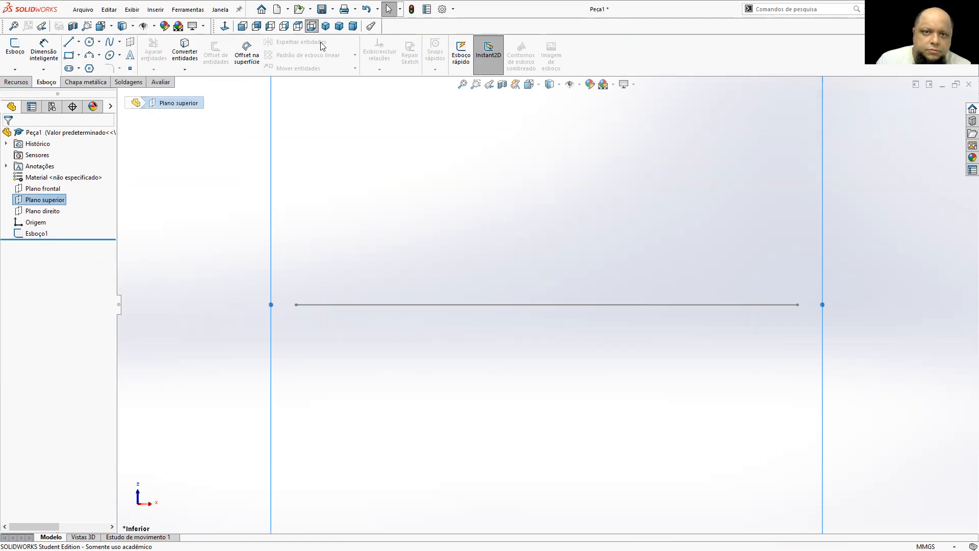
pyautogui.click(325, 26)
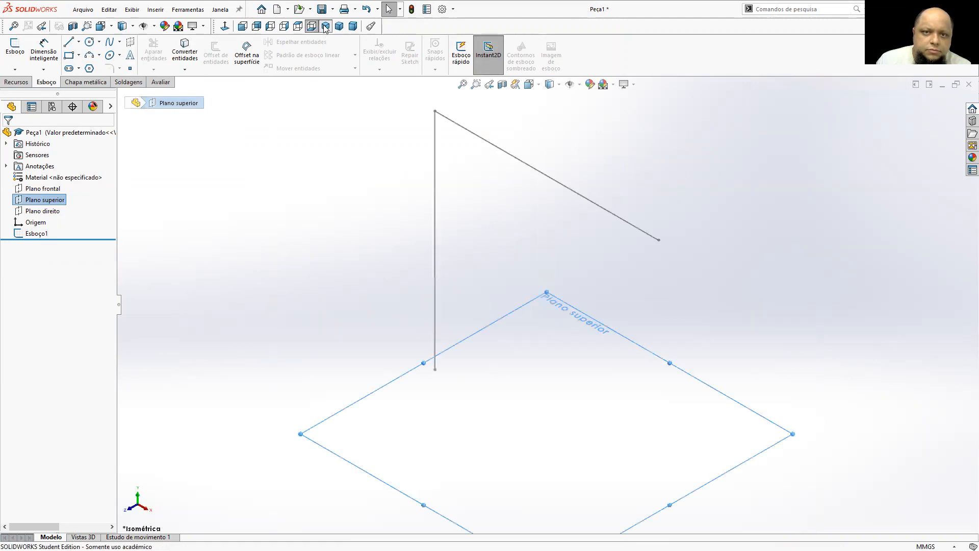
pyautogui.click(16, 51)
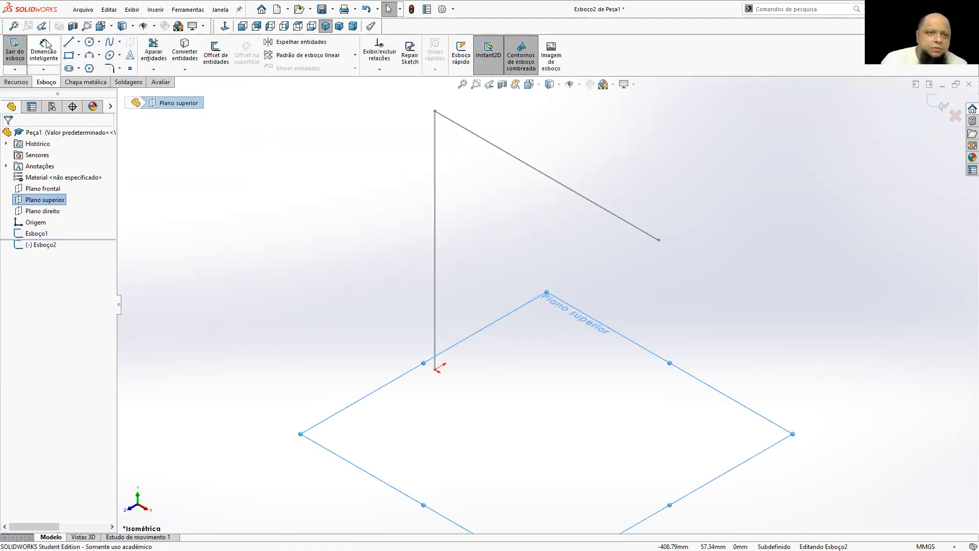
pyautogui.click(229, 28)
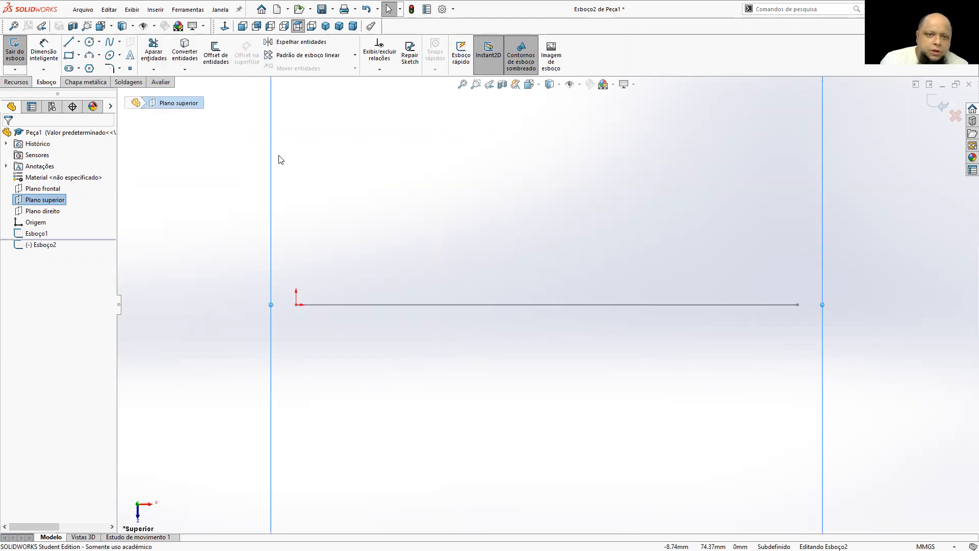
pyautogui.click(89, 42)
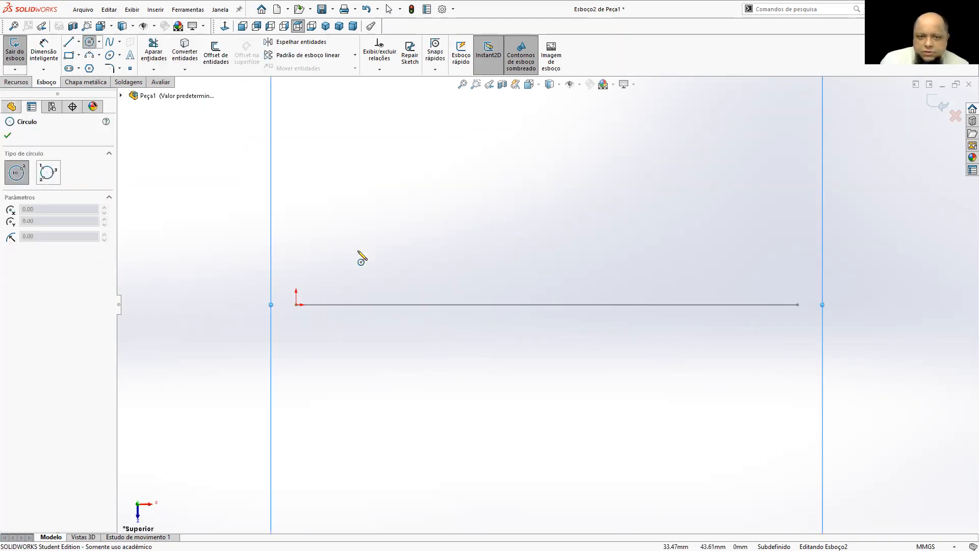
pyautogui.click(296, 304)
pyautogui.click(349, 281)
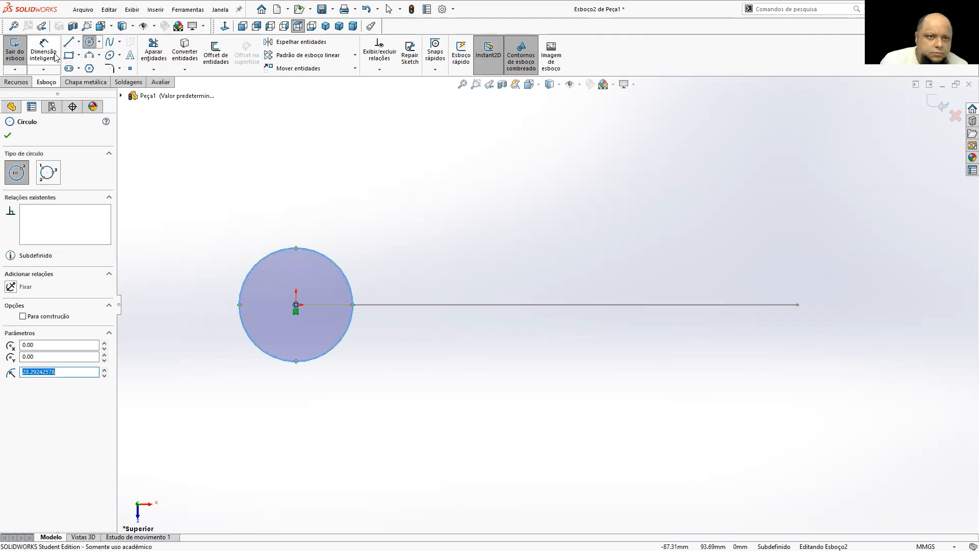
# Step: Dimension the circle's diameter to 25.4 mm
pyautogui.press('Escape')
pyautogui.click(393, 225)
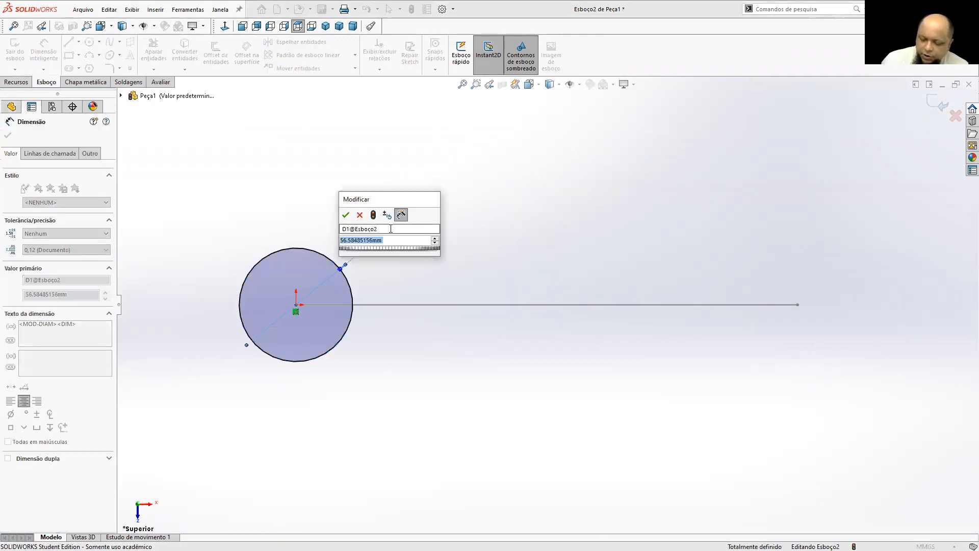
pyautogui.write('25,4')
pyautogui.press('Return')
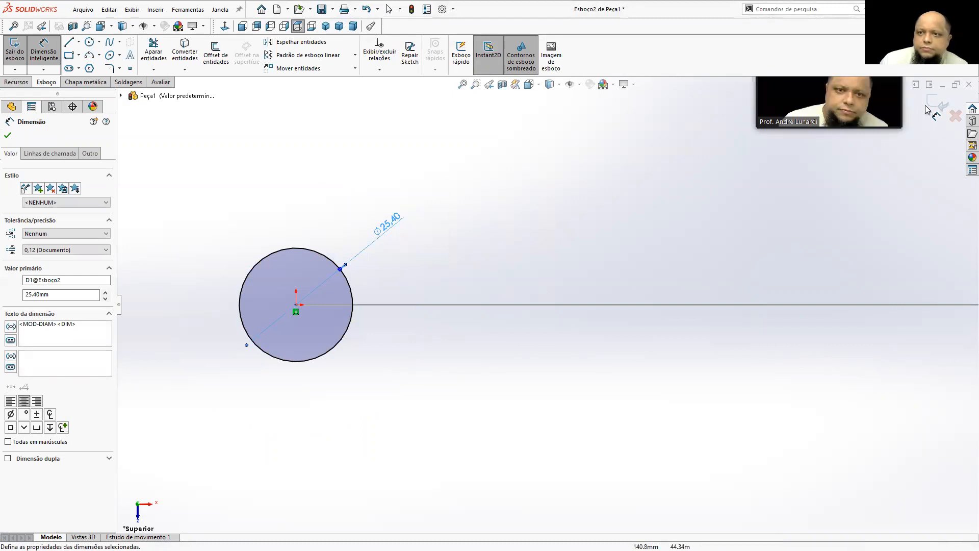
# Step: Create a swept boss using the circle as profile and the L-shaped sketch as path
pyautogui.click(325, 26)
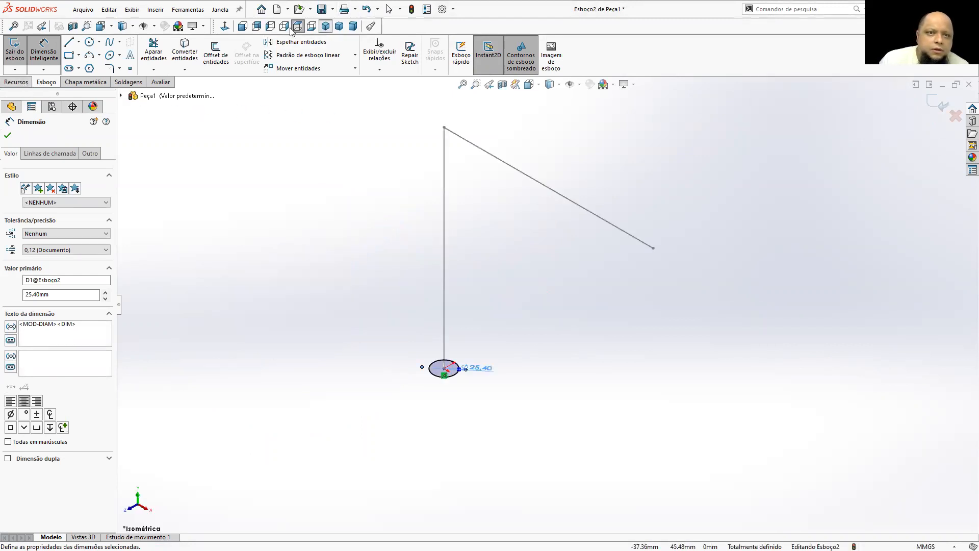
pyautogui.click(16, 81)
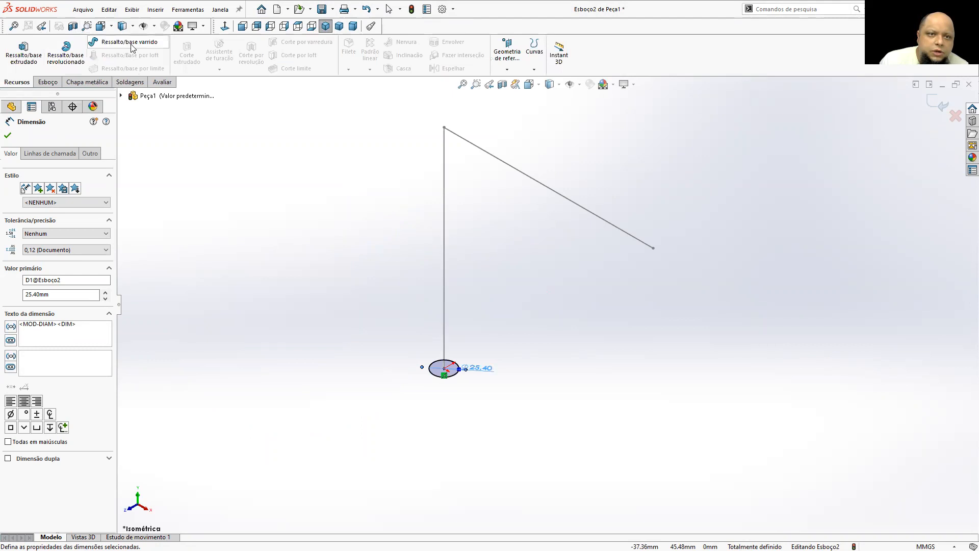
pyautogui.click(129, 42)
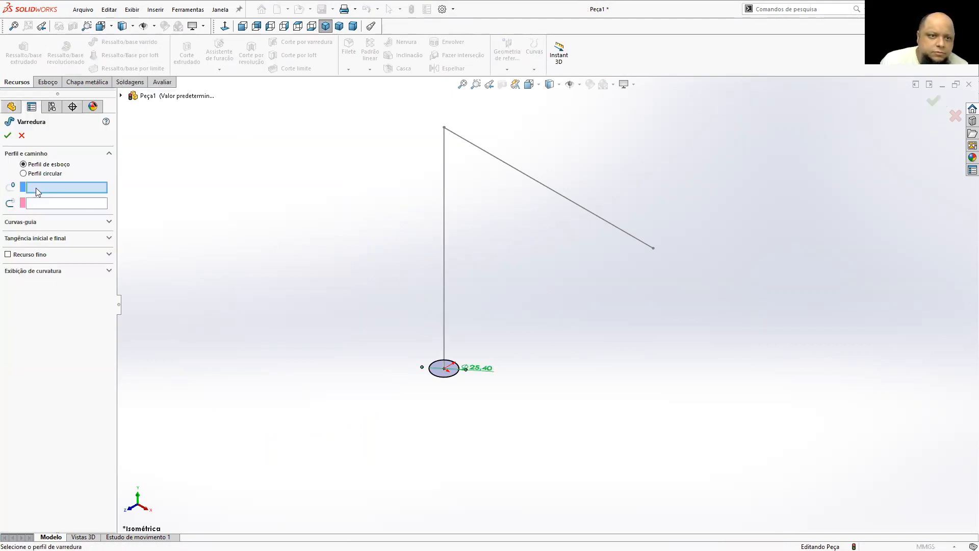
pyautogui.click(451, 375)
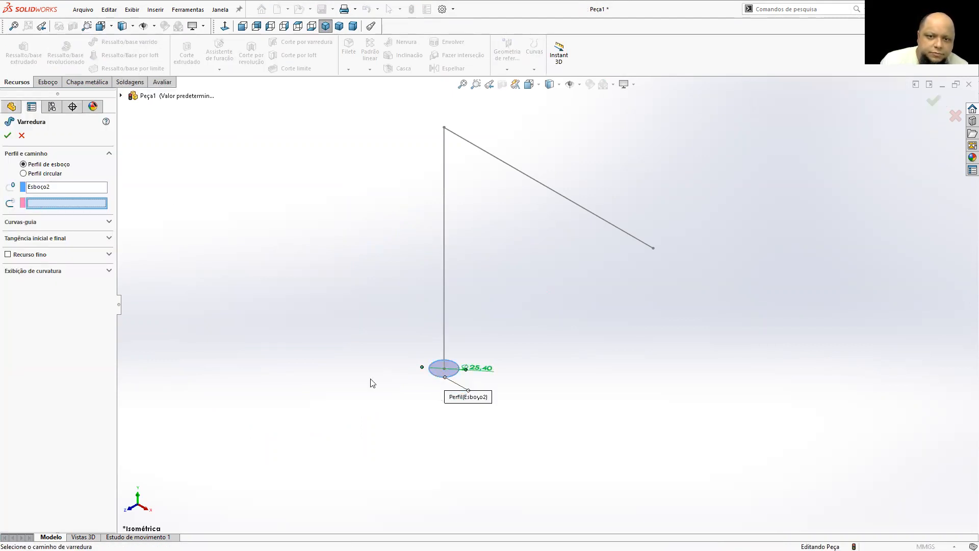
pyautogui.click(443, 188)
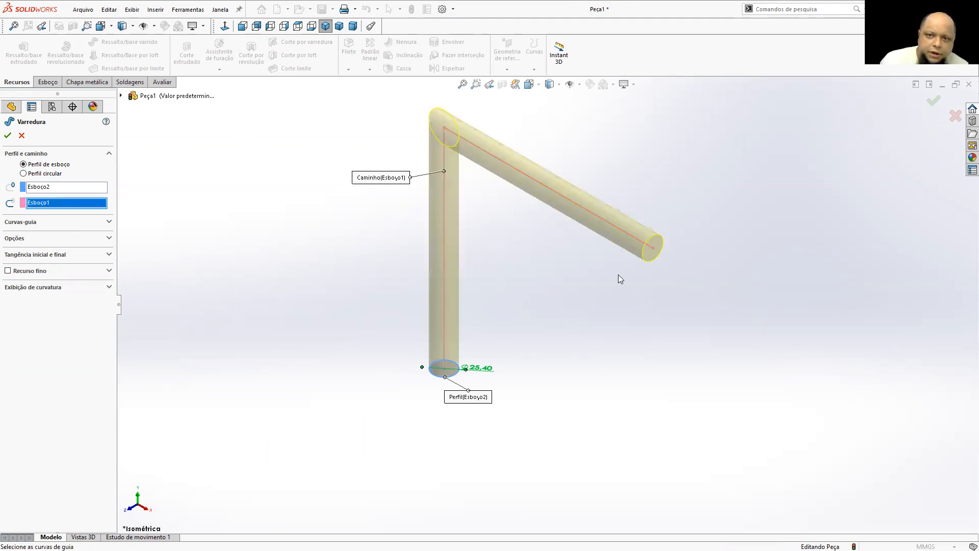
pyautogui.click(8, 138)
pyautogui.moveTo(529, 284); pyautogui.dragTo(420, 329, button='middle')
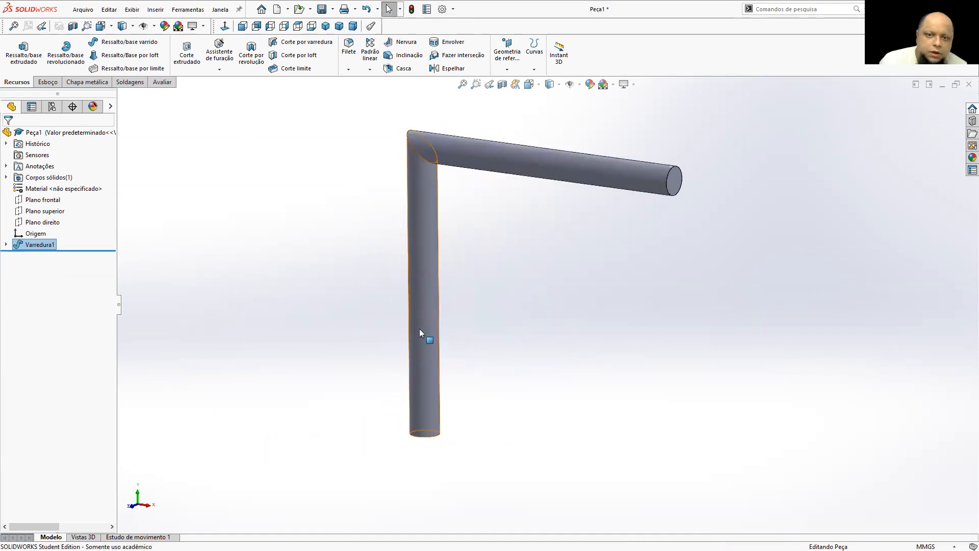
pyautogui.moveTo(564, 287)
pyautogui.mouseDown(button='middle')
pyautogui.moveTo(577, 274)
pyautogui.moveTo(564, 287)
pyautogui.moveTo(571, 289)
pyautogui.mouseUp(button='middle')
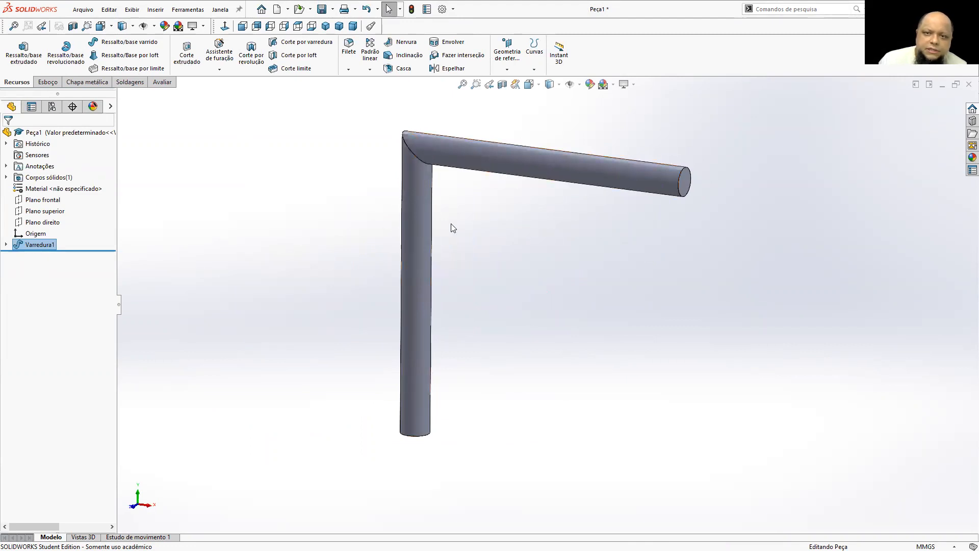
# Step: Shell the swept tube outward with a 2.5 mm wall thickness, removing both circular end faces
pyautogui.click(406, 69)
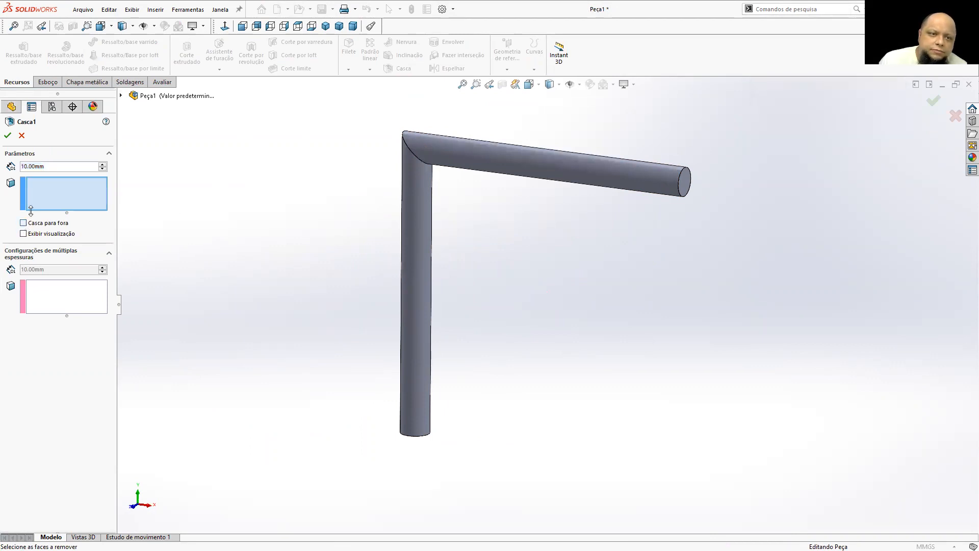
pyautogui.doubleClick(50, 169)
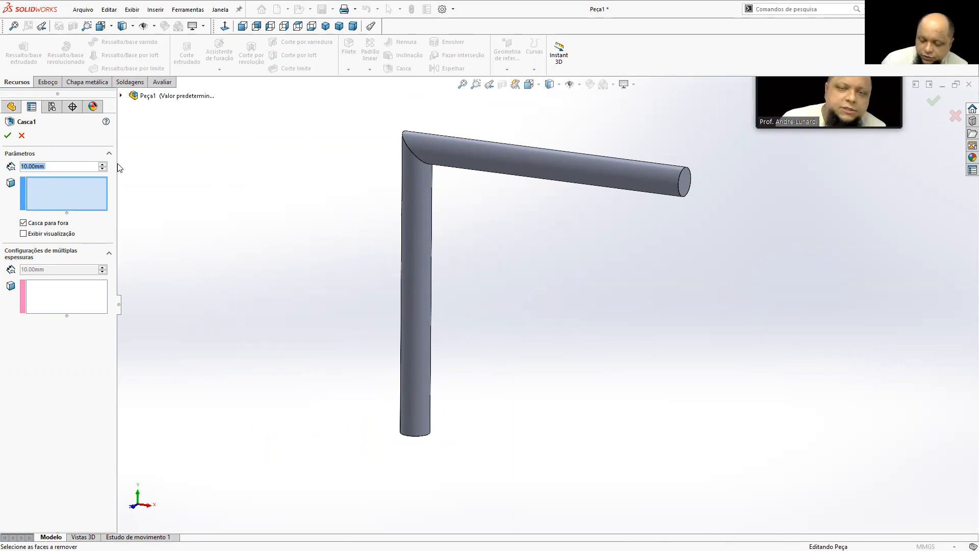
pyautogui.write('2.5')
pyautogui.press('Return')
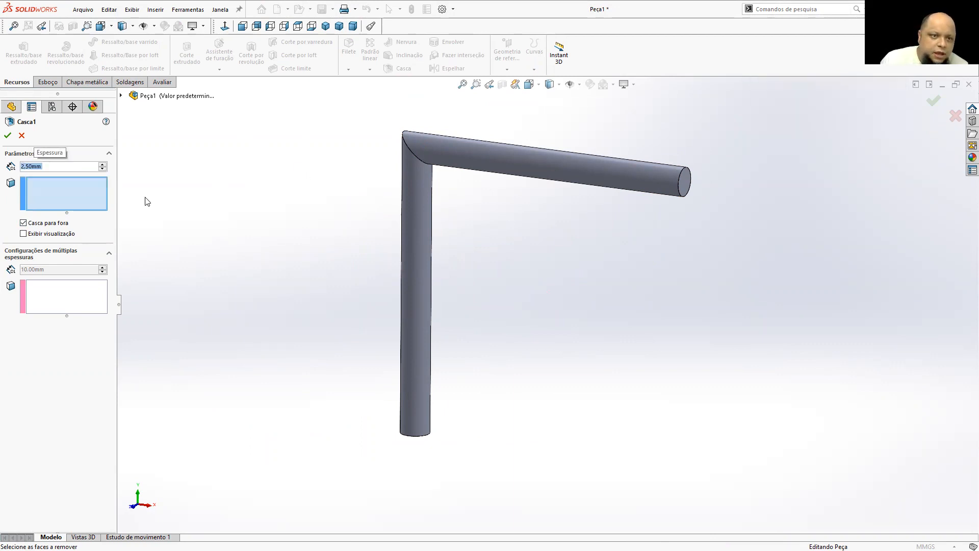
pyautogui.click(689, 189)
pyautogui.moveTo(604, 225); pyautogui.dragTo(571, 201, button='middle')
pyautogui.click(414, 426)
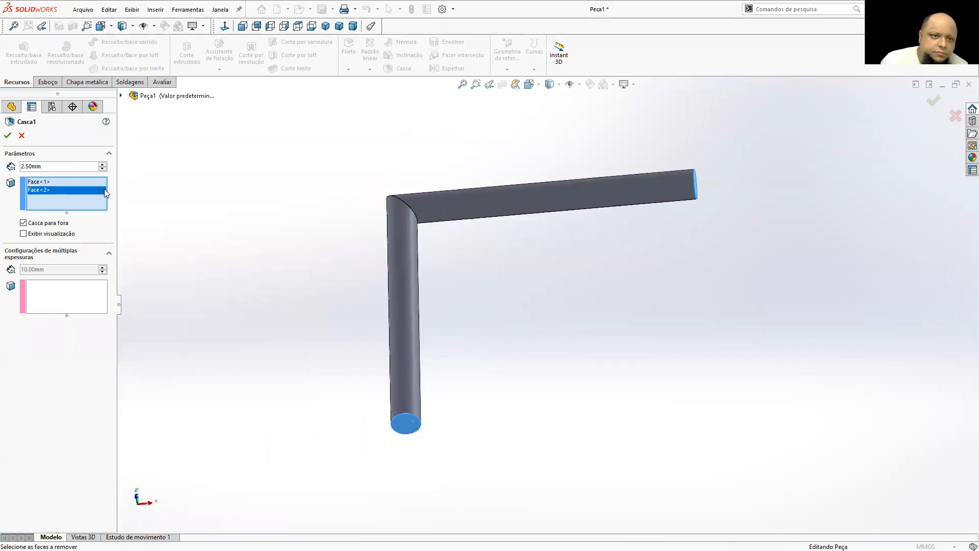
pyautogui.click(9, 135)
# Step: Inspect the hollow tube in isometric orientation with a temporary section view through the front plane
pyautogui.moveTo(475, 295); pyautogui.dragTo(446, 241, button='middle')
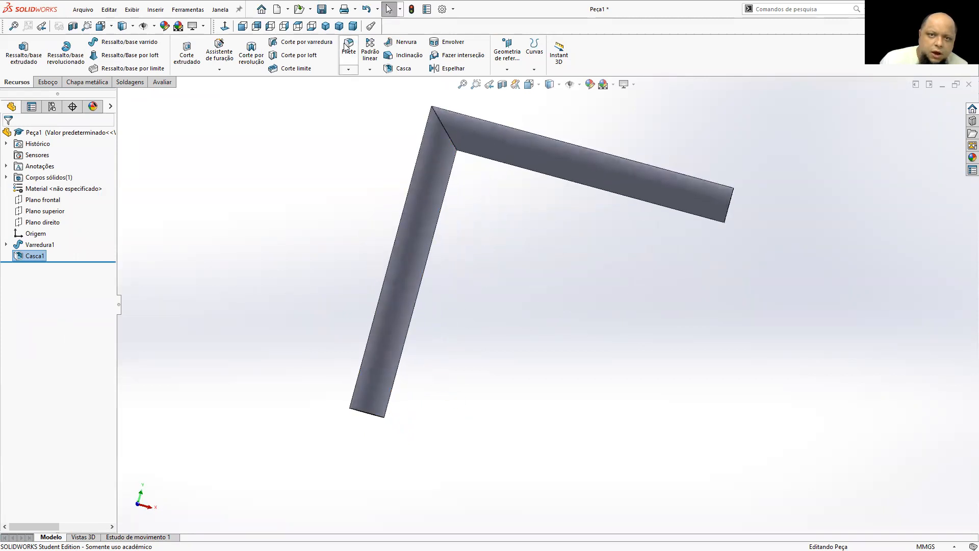
pyautogui.click(325, 26)
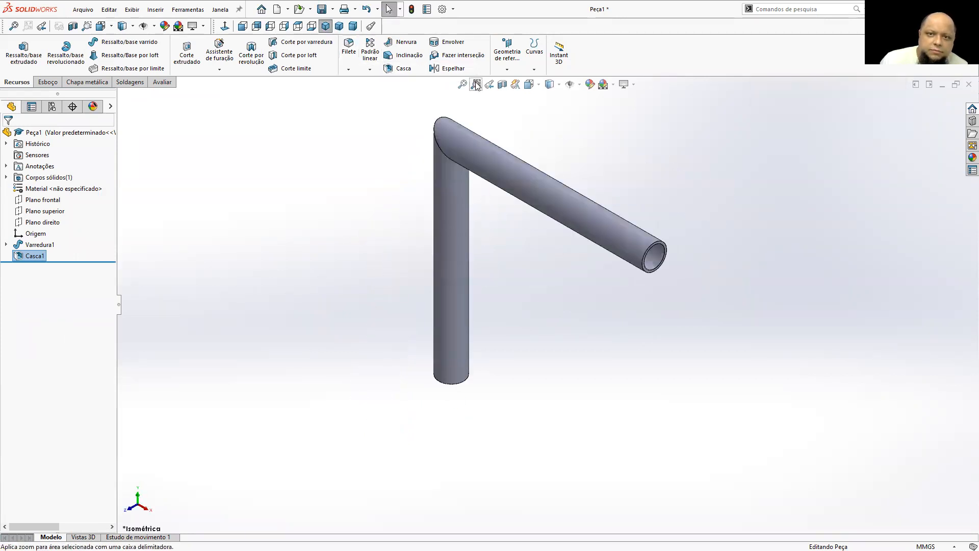
pyautogui.click(502, 85)
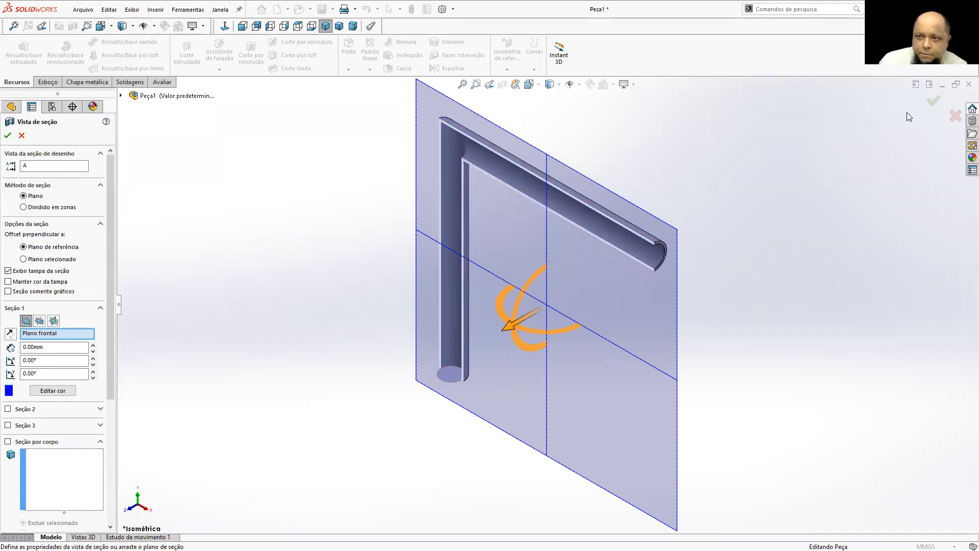
pyautogui.click(21, 135)
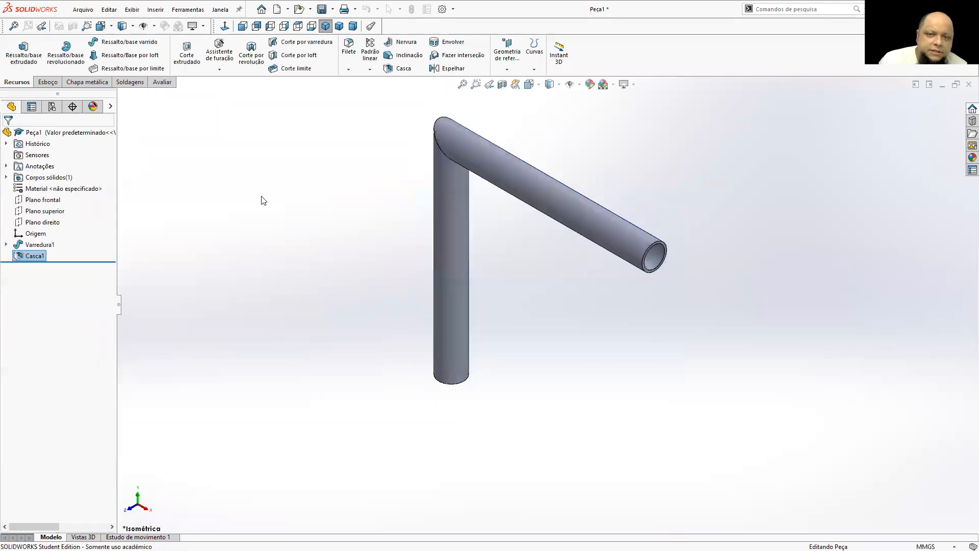
# Step: Edit the sweep's L-shaped path sketch and set the vertical line's length to 200 mm
pyautogui.click(6, 245)
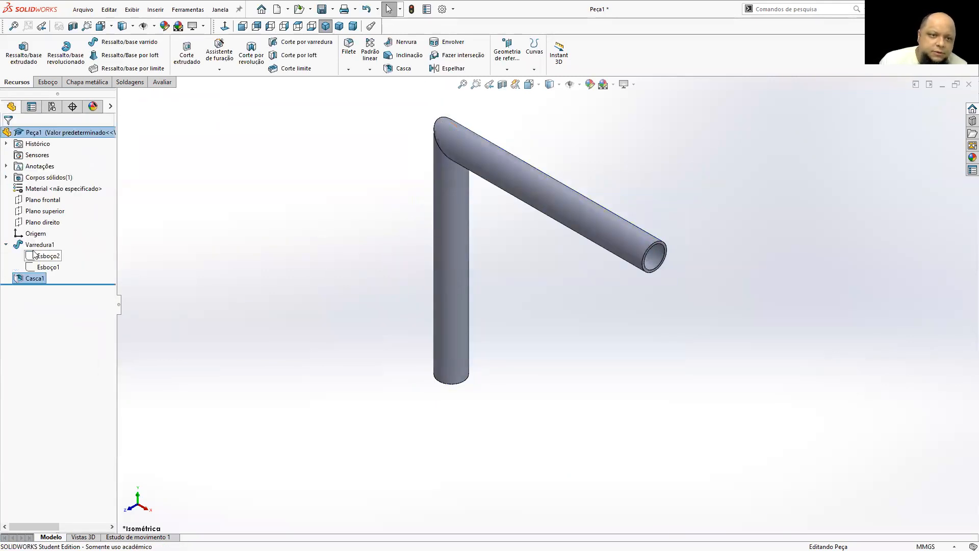
pyautogui.click(45, 268)
pyautogui.rightClick(41, 265)
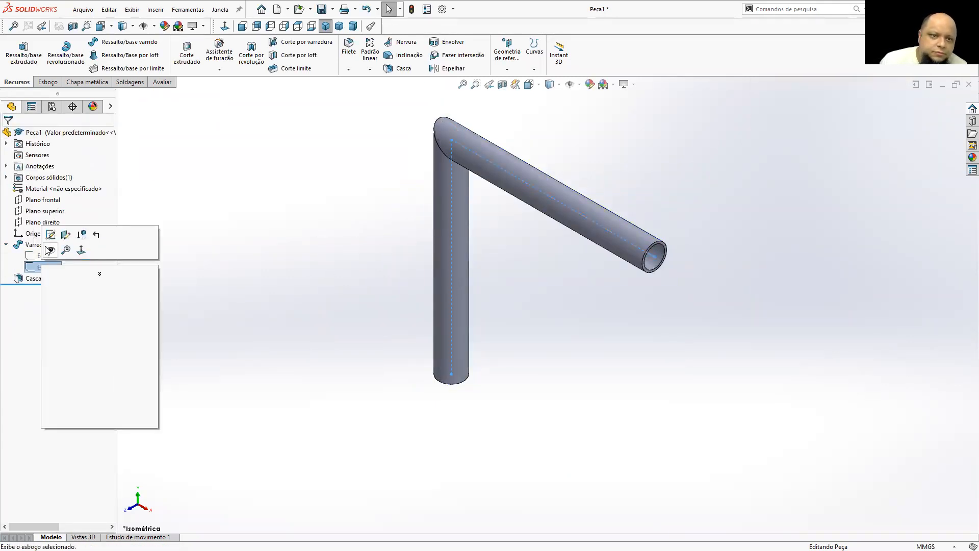
pyautogui.click(53, 235)
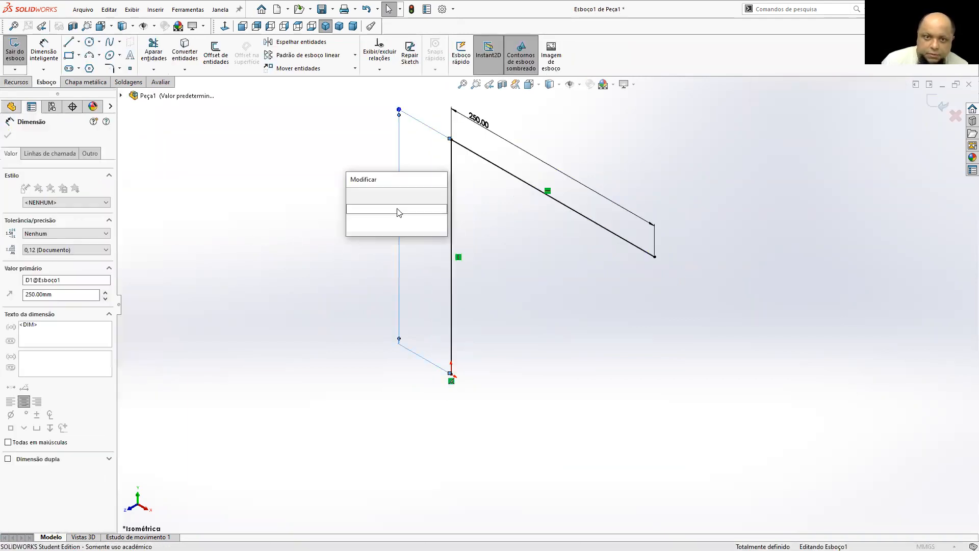
pyautogui.write('200')
pyautogui.press('Return')
# Step: Set the path's sloping-looking horizontal line to 200 mm and exit the sketch to rebuild the tube
pyautogui.doubleClick(476, 169)
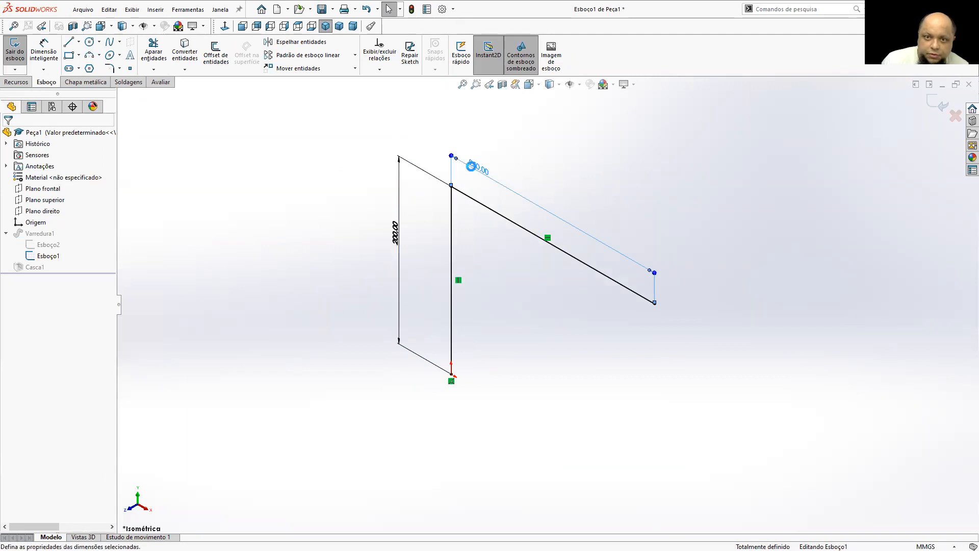
pyautogui.write('200')
pyautogui.press('Return')
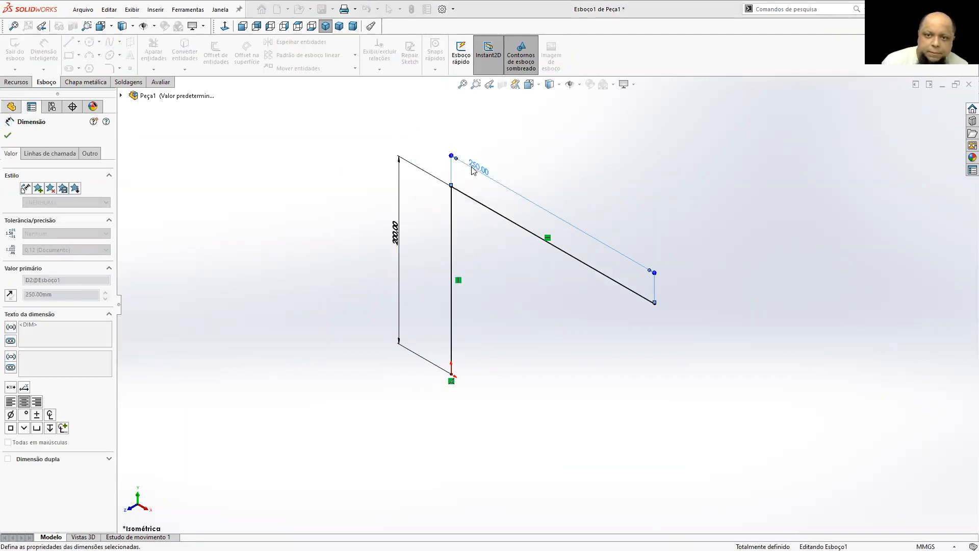
pyautogui.click(930, 109)
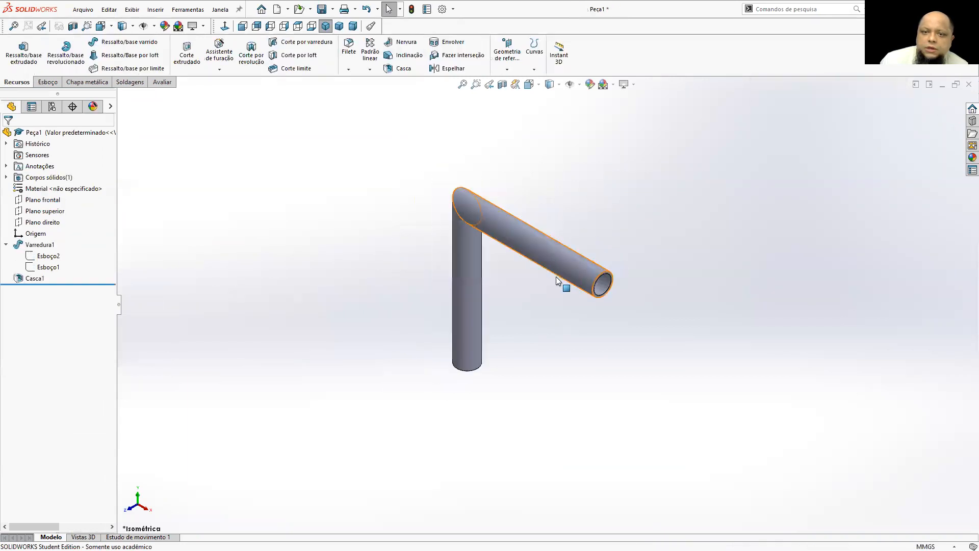
# Step: Start saving the part and create a new folder named AULA inside the flow simulation folder
pyautogui.moveTo(556, 276); pyautogui.dragTo(564, 229, button='middle')
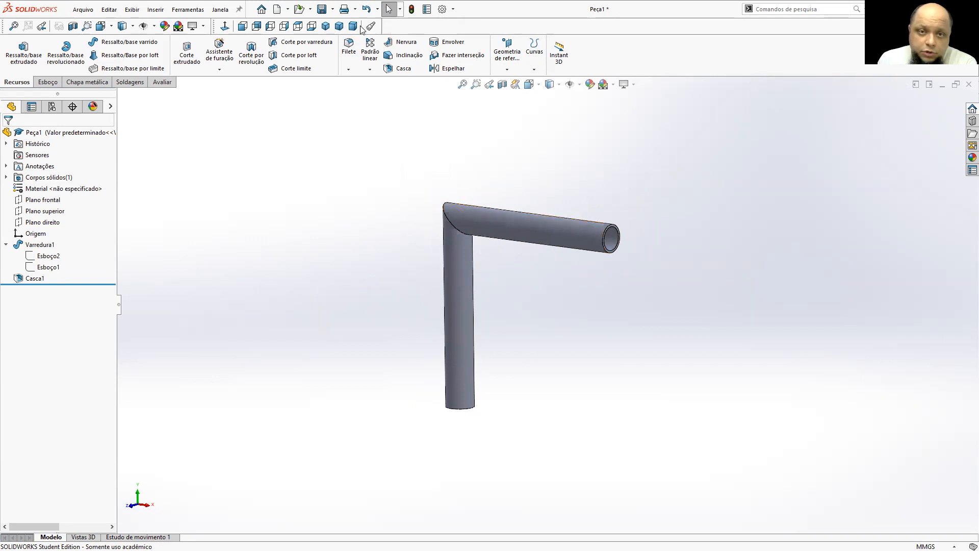
pyautogui.click(322, 9)
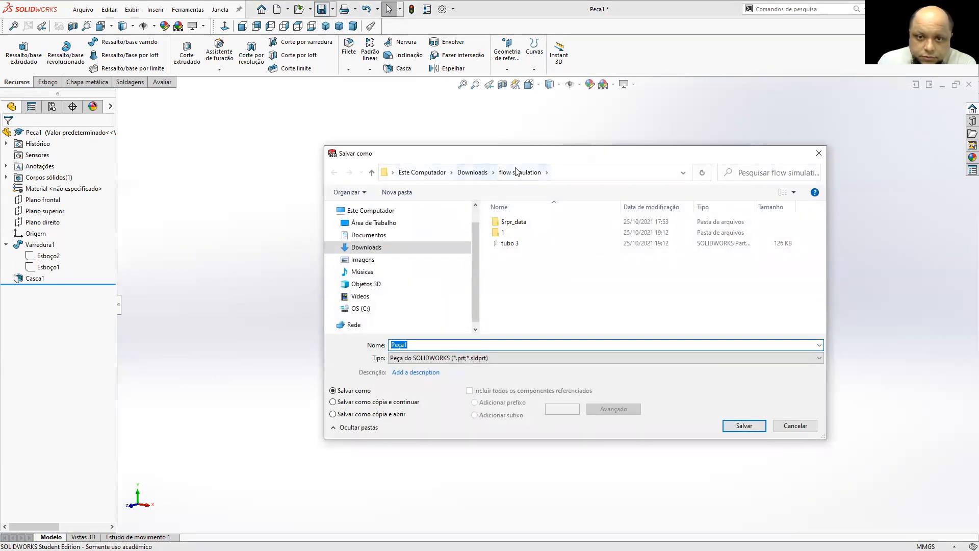
pyautogui.click(397, 191)
pyautogui.write('AULA')
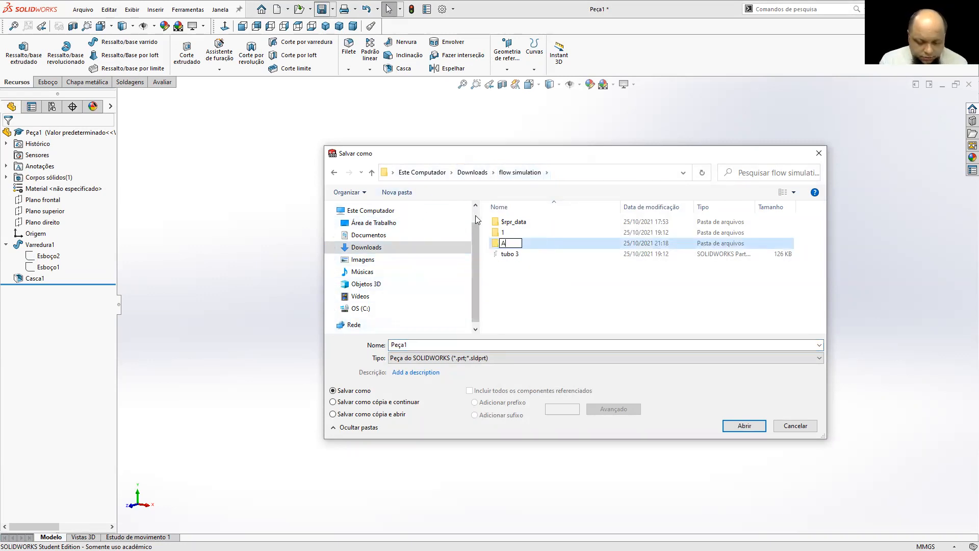
pyautogui.press('Return')
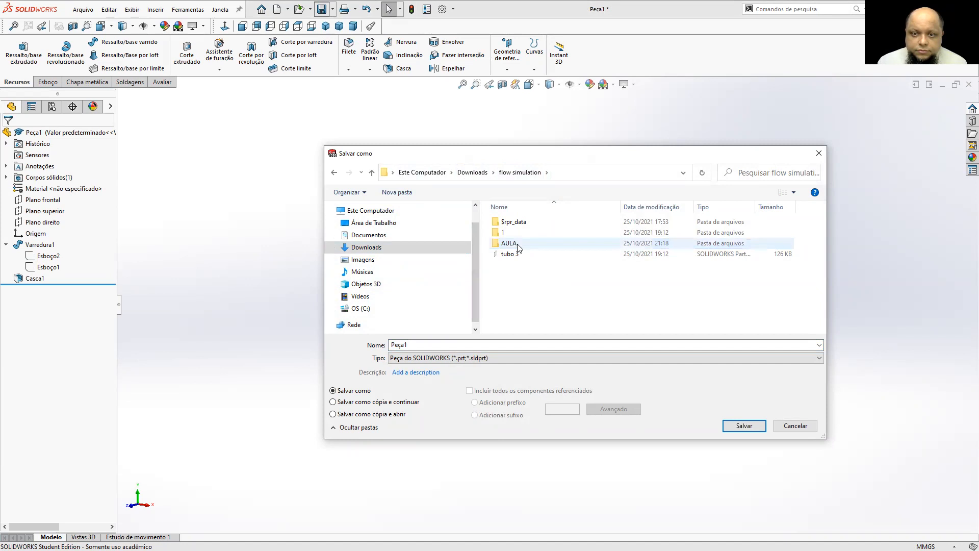
# Step: Save the part in the AULA folder under the name TUBO 01
pyautogui.press('Return')
pyautogui.click(423, 346)
pyautogui.write('TUBO 01')
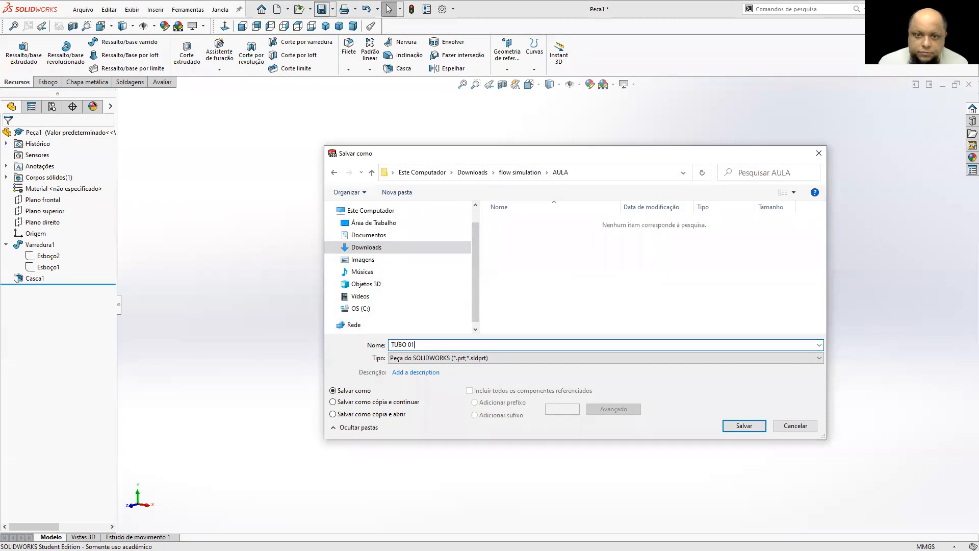
pyautogui.click(740, 428)
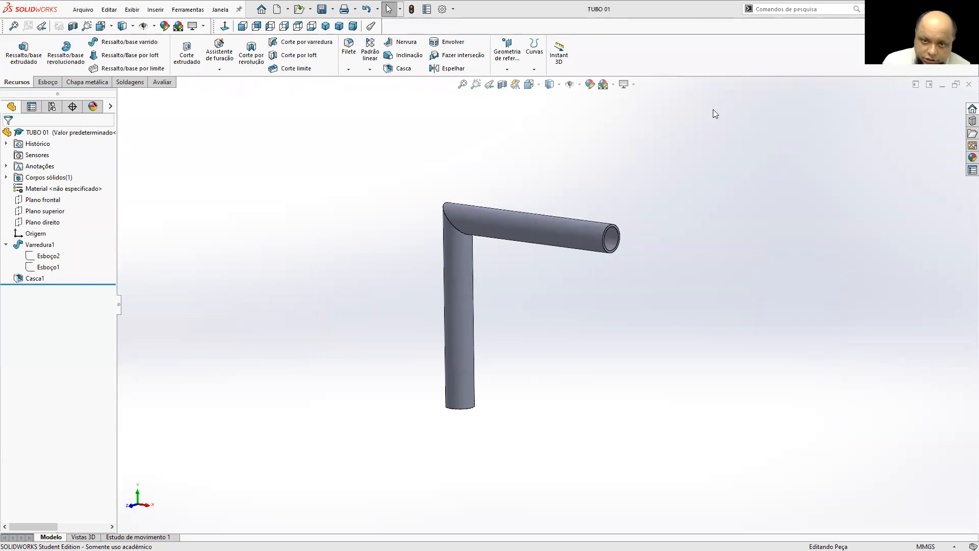
# Step: Activate the SOLIDWORKS Flow Simulation 2020 add-in for the current session
pyautogui.moveTo(509, 322)
pyautogui.mouseDown(button='middle')
pyautogui.moveTo(494, 316)
pyautogui.moveTo(507, 335)
pyautogui.mouseUp(button='middle')
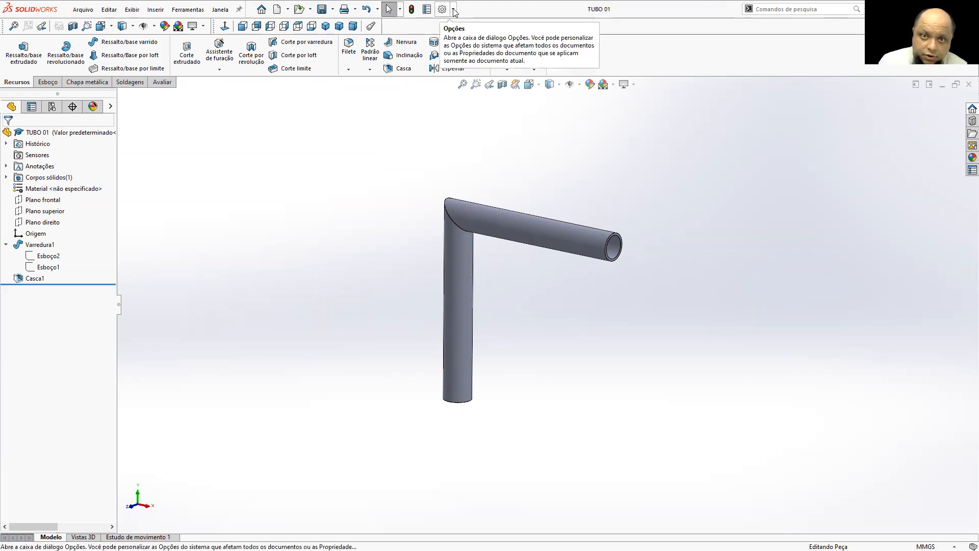
pyautogui.click(188, 10)
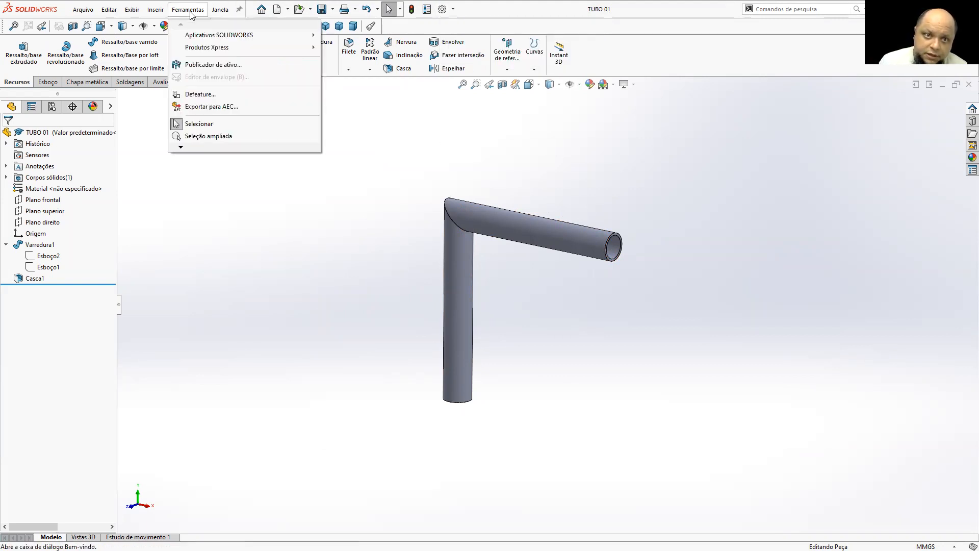
pyautogui.moveTo(208, 147)
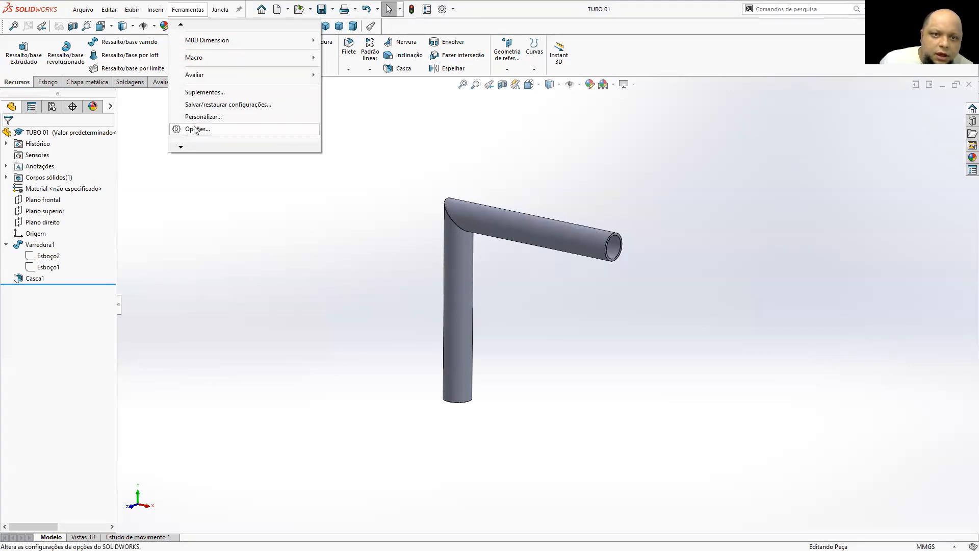
pyautogui.click(204, 92)
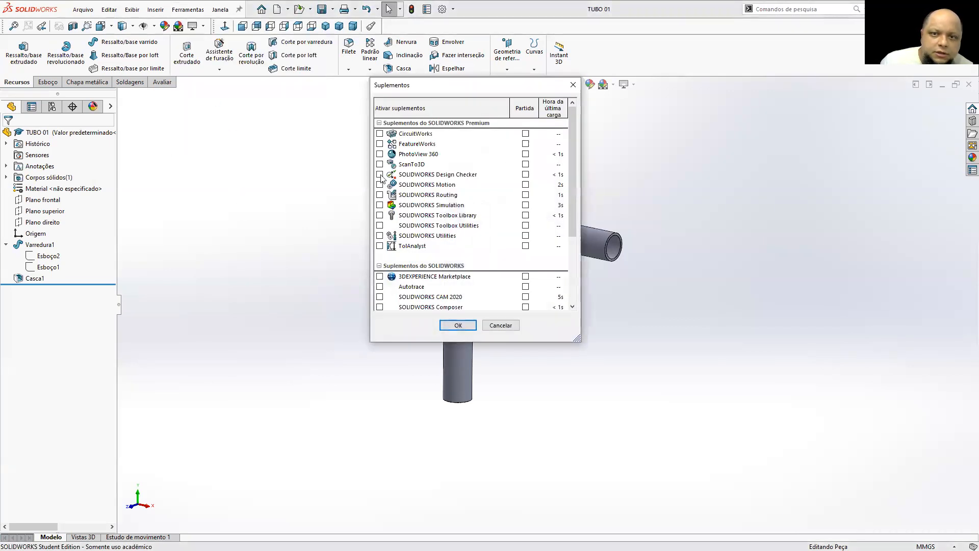
pyautogui.moveTo(482, 88); pyautogui.dragTo(484, 128)
pyautogui.scroll(-2, 464, 306)
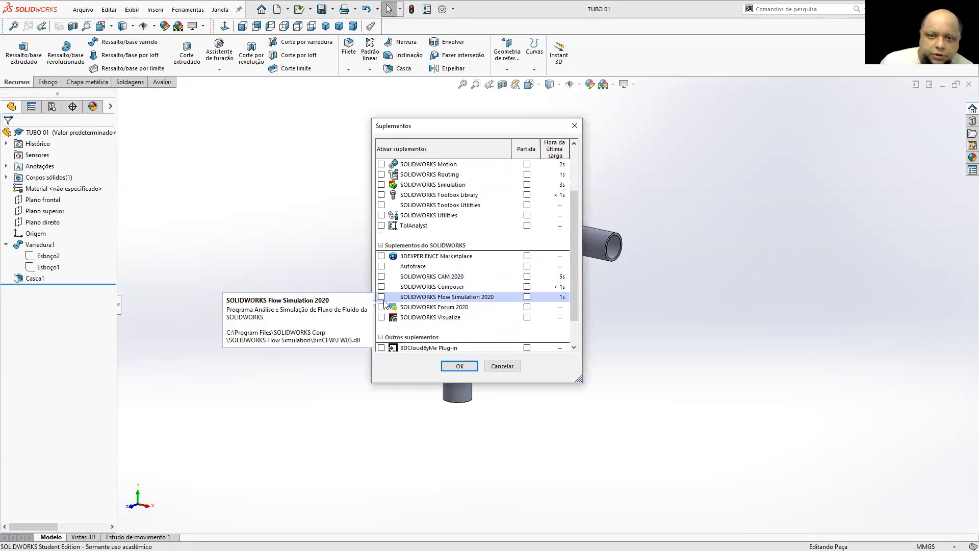
pyautogui.click(381, 297)
pyautogui.click(449, 365)
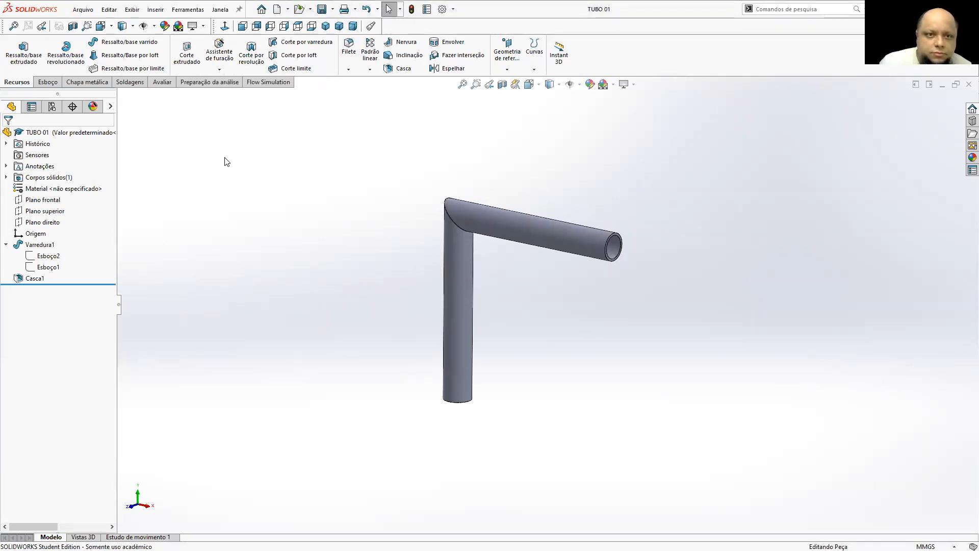
# Step: Start creating Flow Simulation lids and select the ring-shaped end face at the vertical leg's opening
pyautogui.click(266, 83)
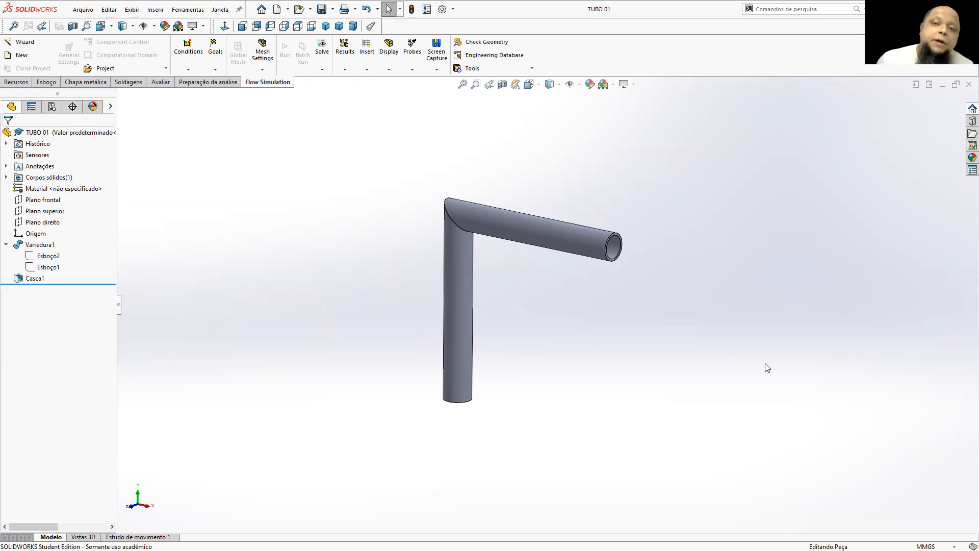
pyautogui.moveTo(525, 335); pyautogui.dragTo(542, 192, button='middle')
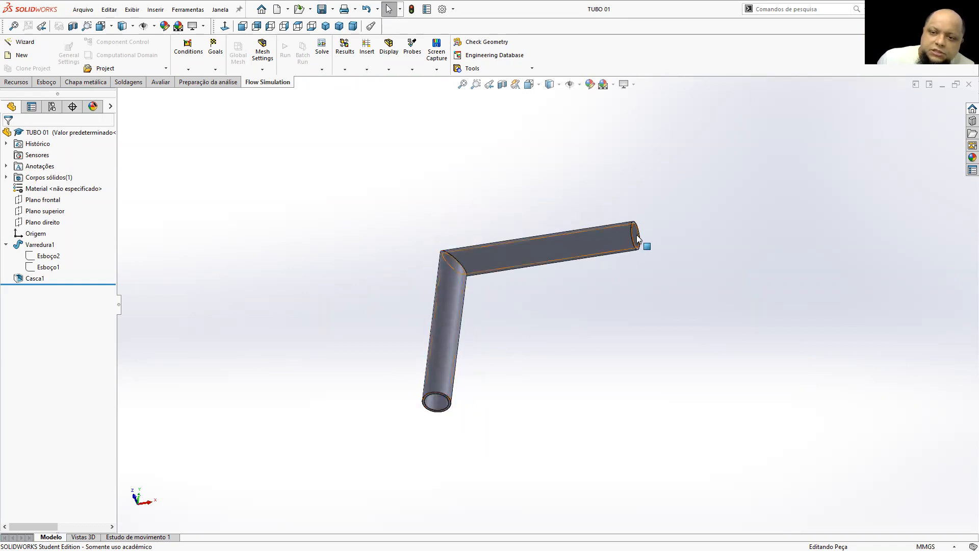
pyautogui.click(436, 408)
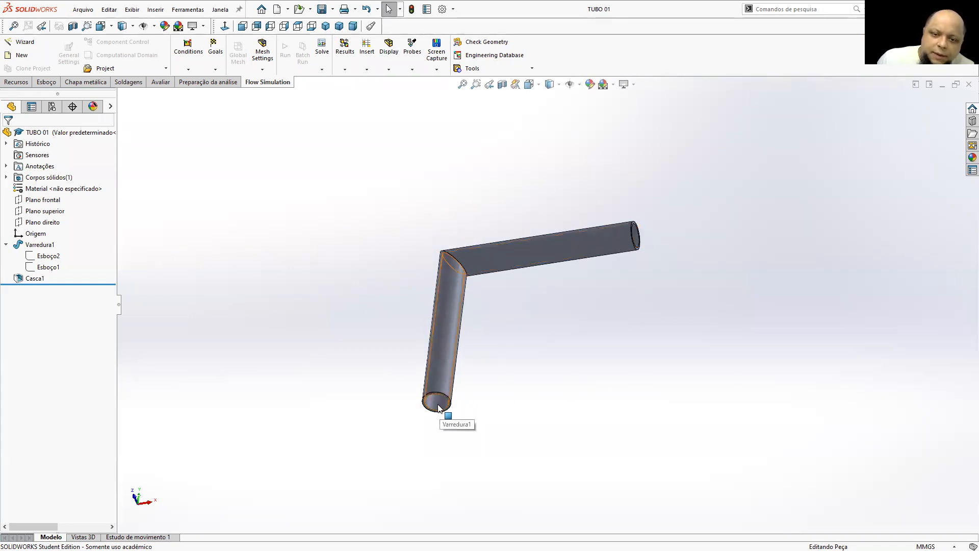
pyautogui.click(603, 367)
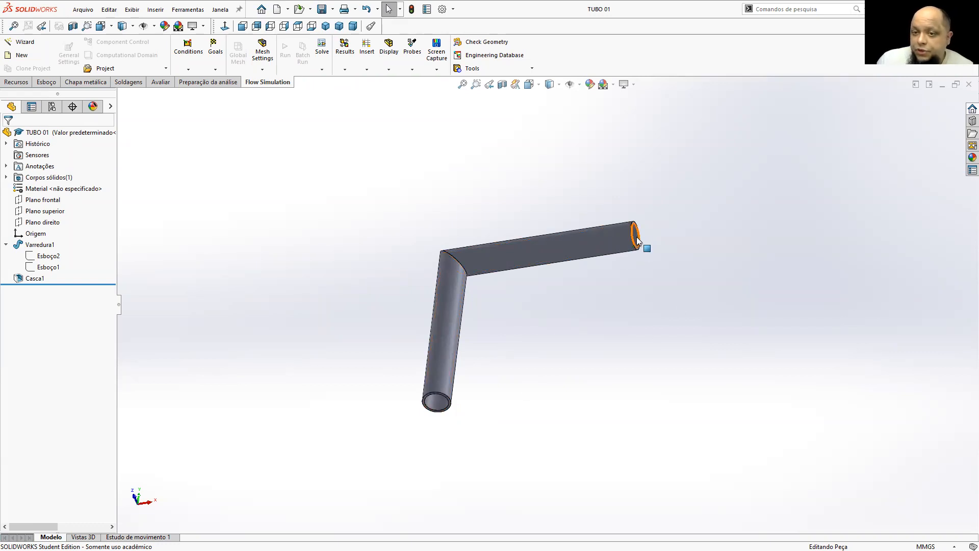
pyautogui.moveTo(559, 337); pyautogui.dragTo(557, 350, button='middle')
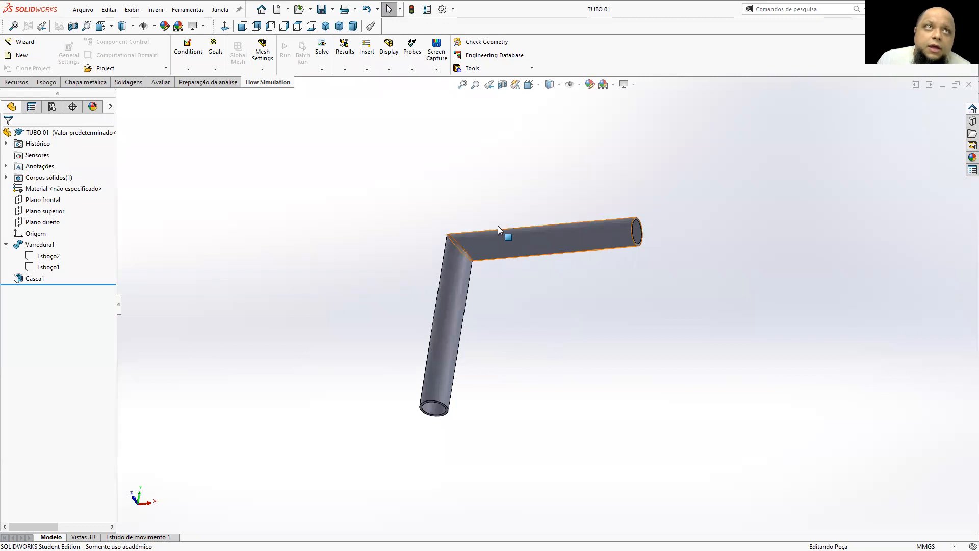
pyautogui.click(528, 74)
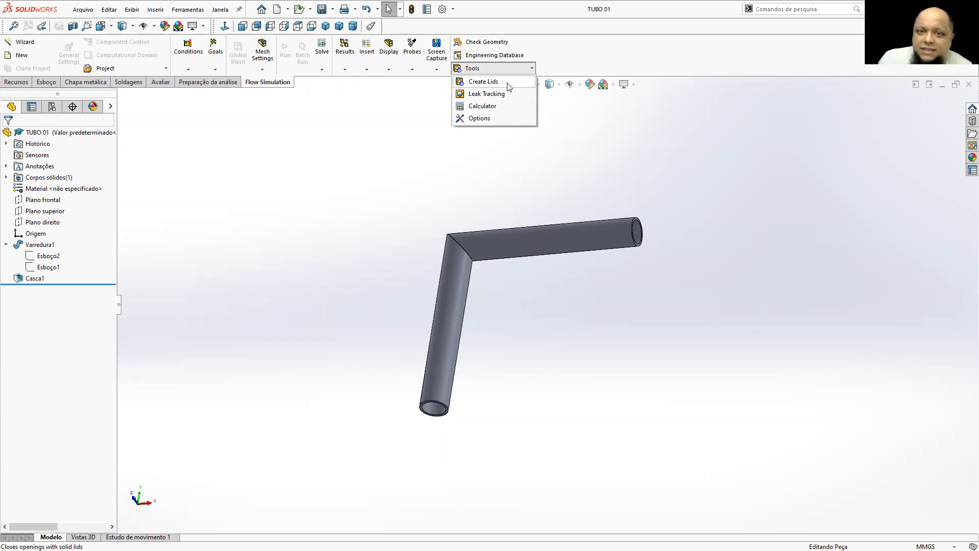
pyautogui.click(508, 85)
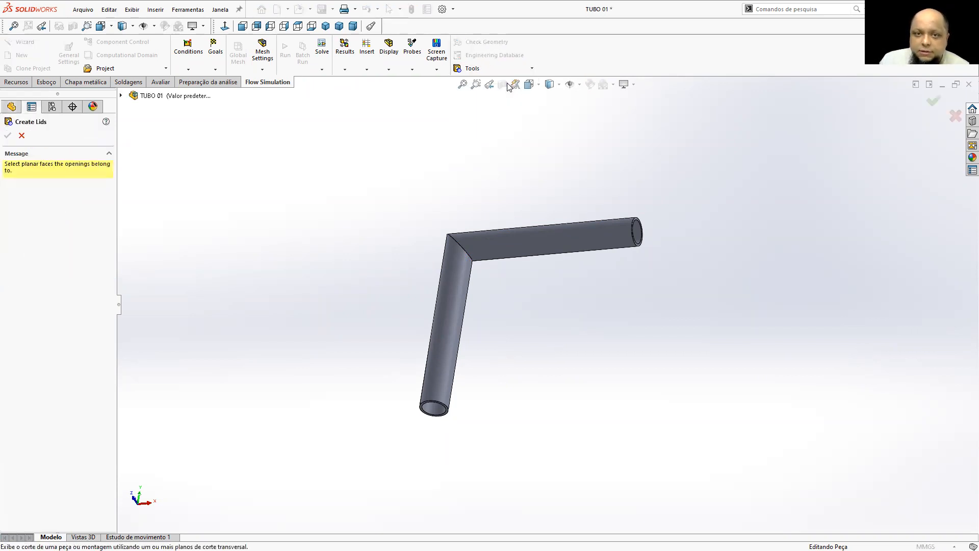
pyautogui.scroll(-5, 412, 426)
pyautogui.scroll(-2, 476, 386)
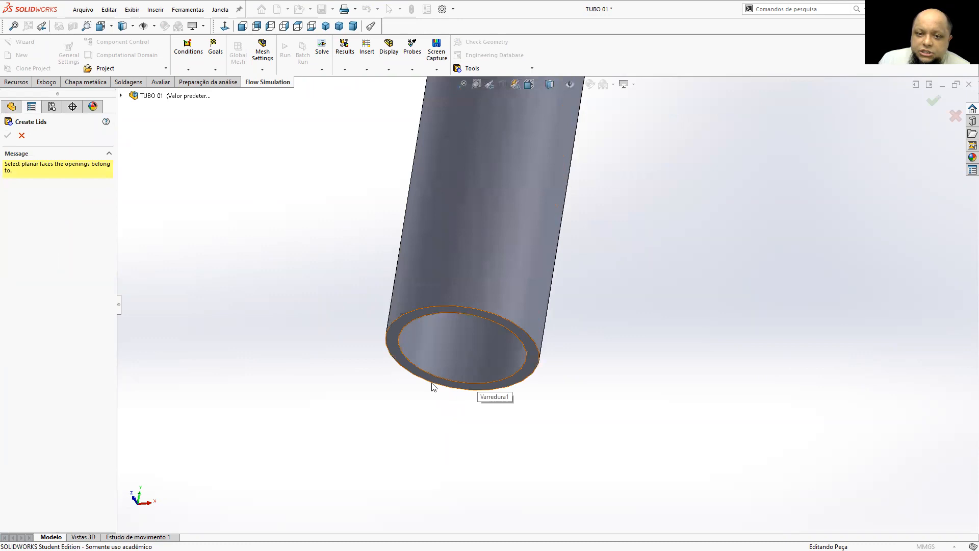
pyautogui.click(433, 389)
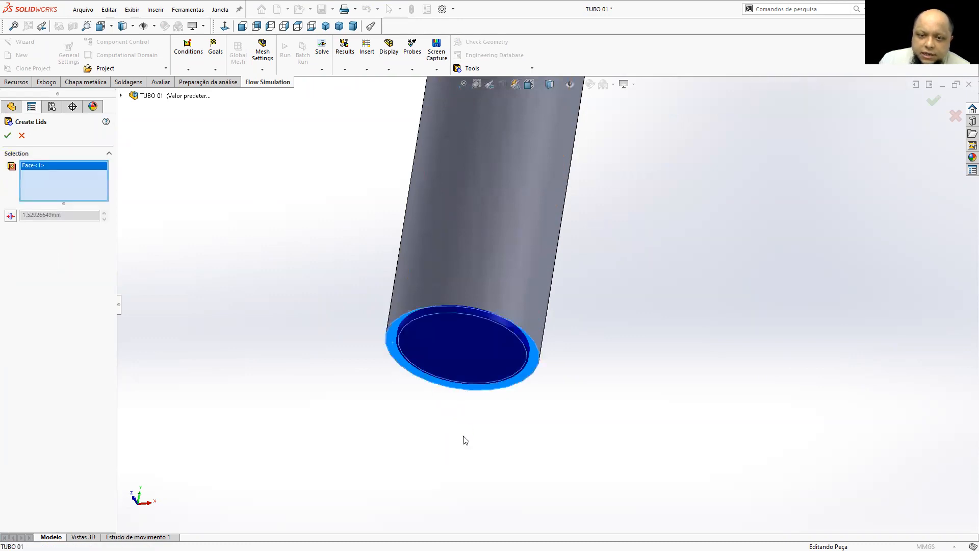
# Step: Add the end face at the horizontal arm's opening to the lid selection
pyautogui.scroll(5, 581, 321)
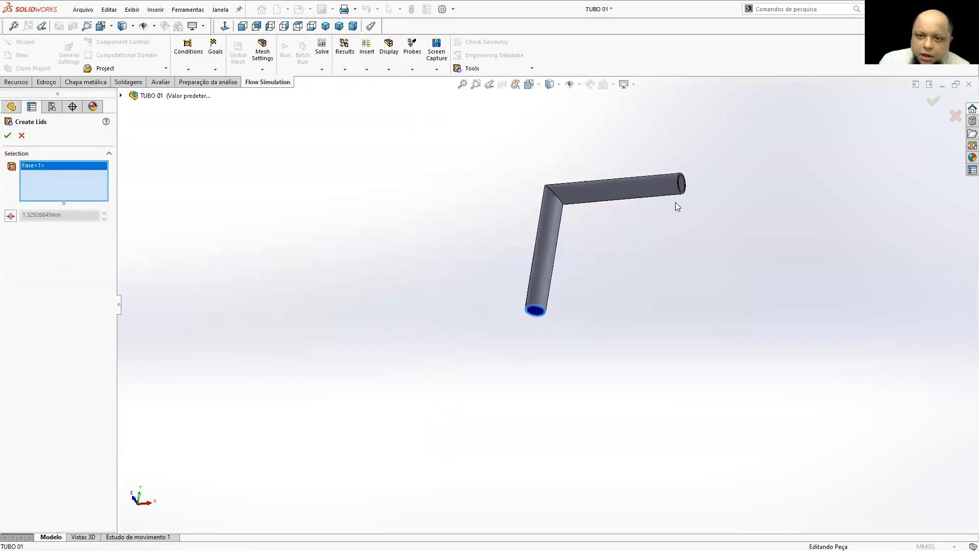
pyautogui.scroll(-4, 676, 201)
pyautogui.scroll(-4, 625, 216)
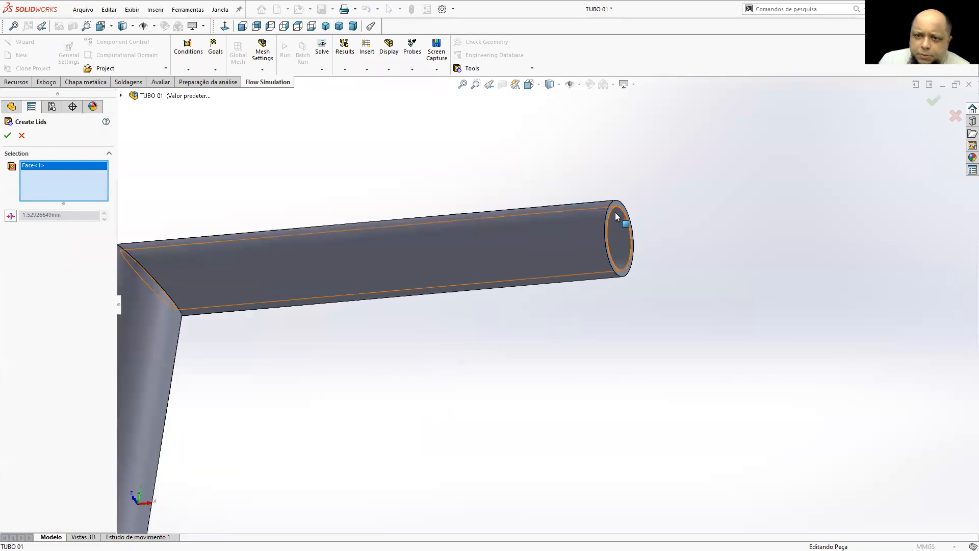
pyautogui.click(616, 212)
pyautogui.scroll(8, 632, 350)
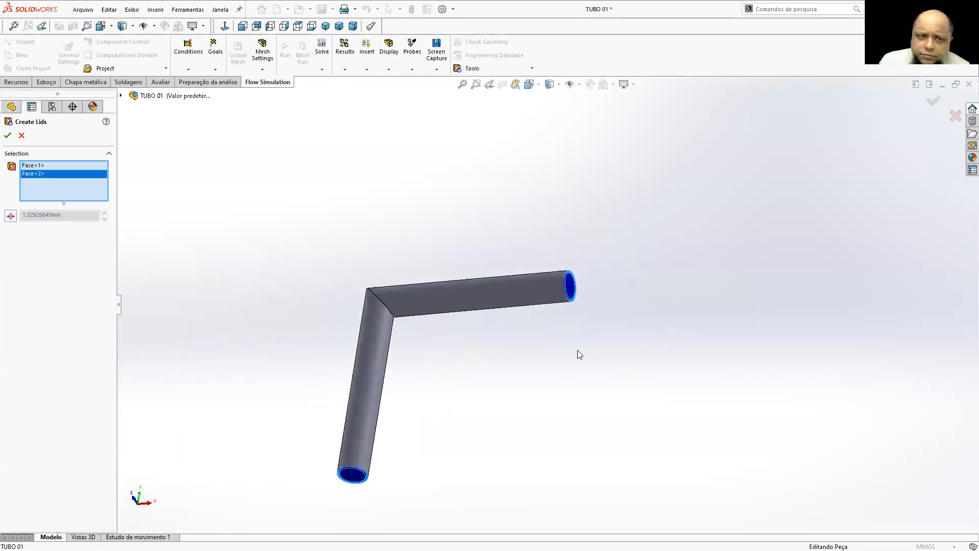
pyautogui.scroll(-2, 487, 374)
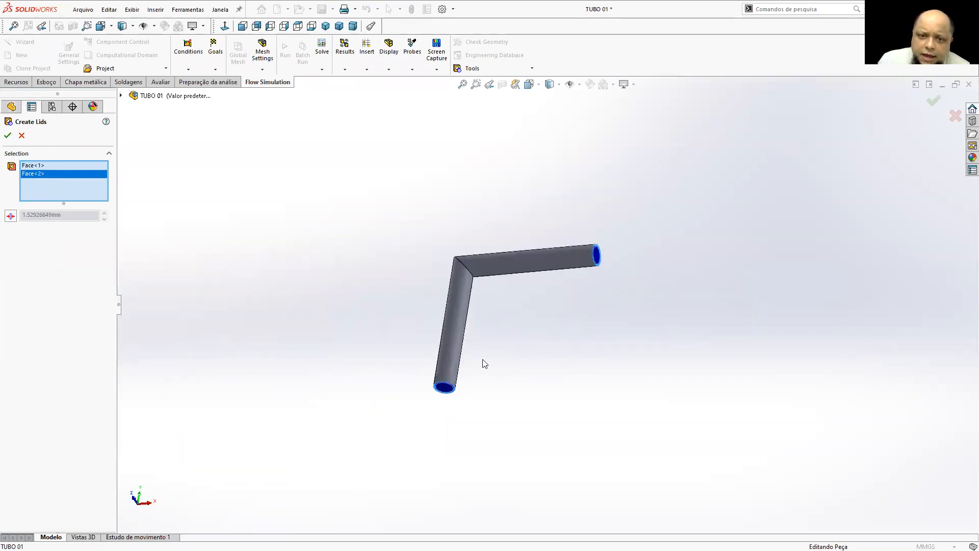
# Step: Set the lid thickness manually to 1.5 mm and create the lids on both openings
pyautogui.click(12, 219)
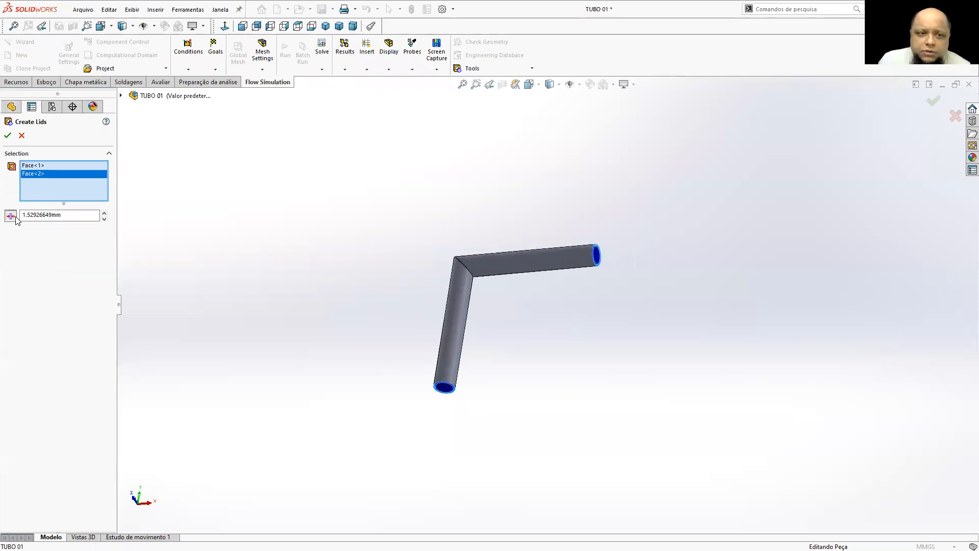
pyautogui.moveTo(77, 215); pyautogui.dragTo(22, 215)
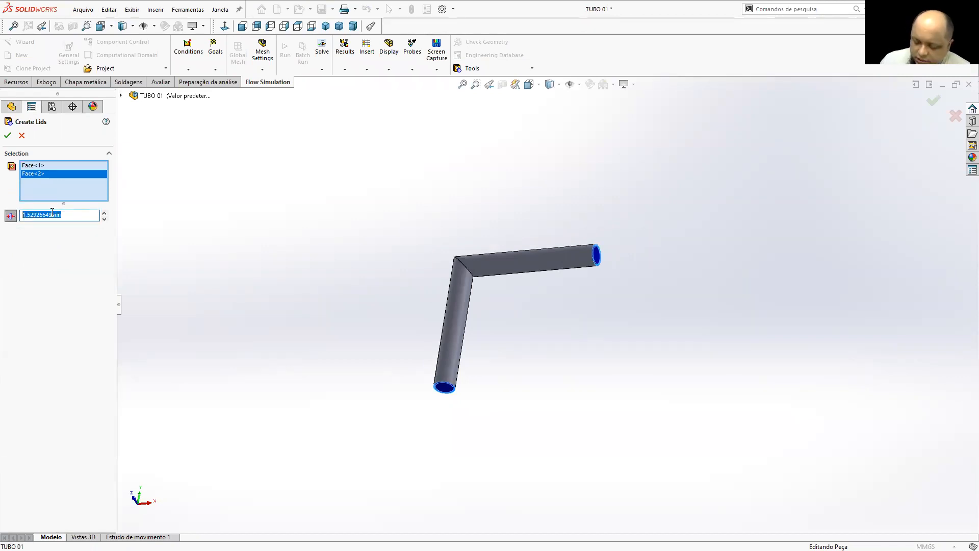
pyautogui.write('1,5')
pyautogui.press('Tab')
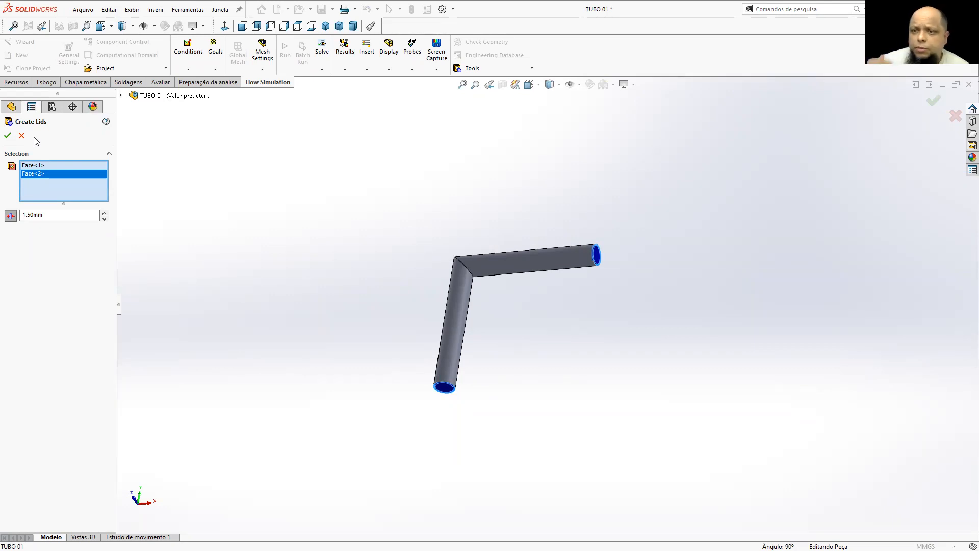
pyautogui.click(7, 135)
# Step: Examine both closed tube ends and cut the tube open lengthwise with a section view
pyautogui.moveTo(595, 330); pyautogui.dragTo(448, 398, button='middle')
pyautogui.scroll(-3, 586, 258)
pyautogui.click(563, 269)
pyautogui.click(411, 409)
pyautogui.moveTo(484, 371); pyautogui.dragTo(502, 348, button='middle')
pyautogui.click(502, 347)
pyautogui.click(502, 84)
pyautogui.click(11, 138)
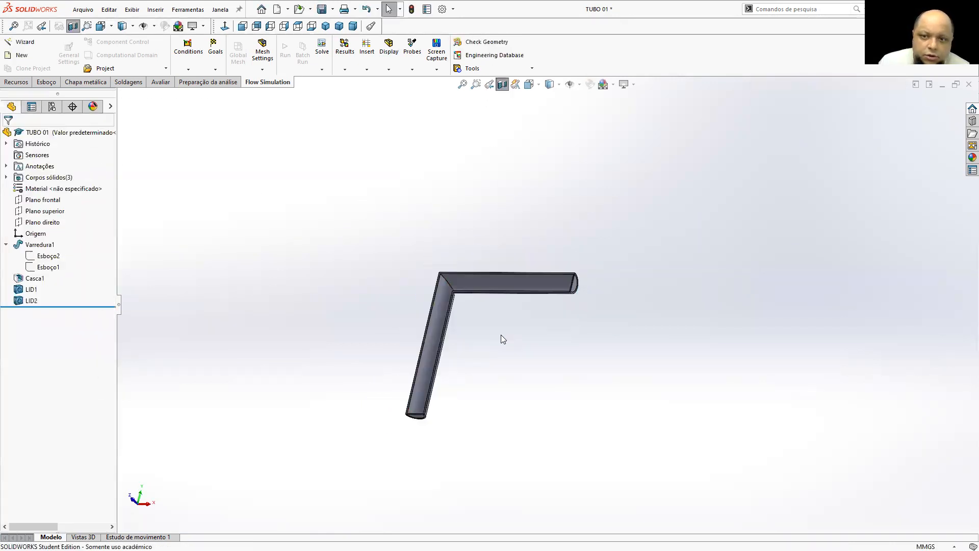
# Step: Examine the lids inside the sectioned tube and identify which opening LID1 and LID2 each close
pyautogui.scroll(-10, 572, 269)
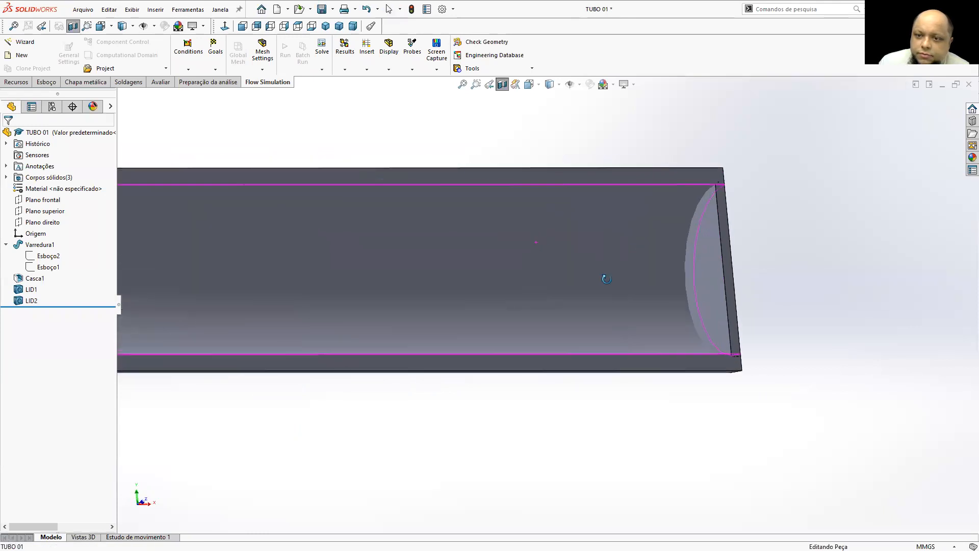
pyautogui.moveTo(606, 279); pyautogui.dragTo(611, 285, button='middle')
pyautogui.moveTo(724, 262); pyautogui.dragTo(663, 273, button='middle')
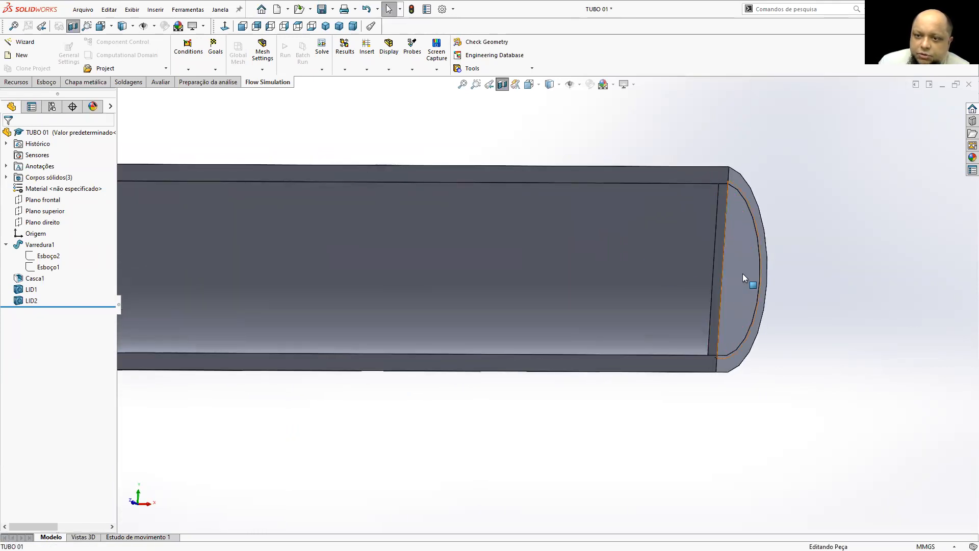
pyautogui.click(743, 278)
pyautogui.moveTo(744, 278); pyautogui.dragTo(790, 281, button='middle')
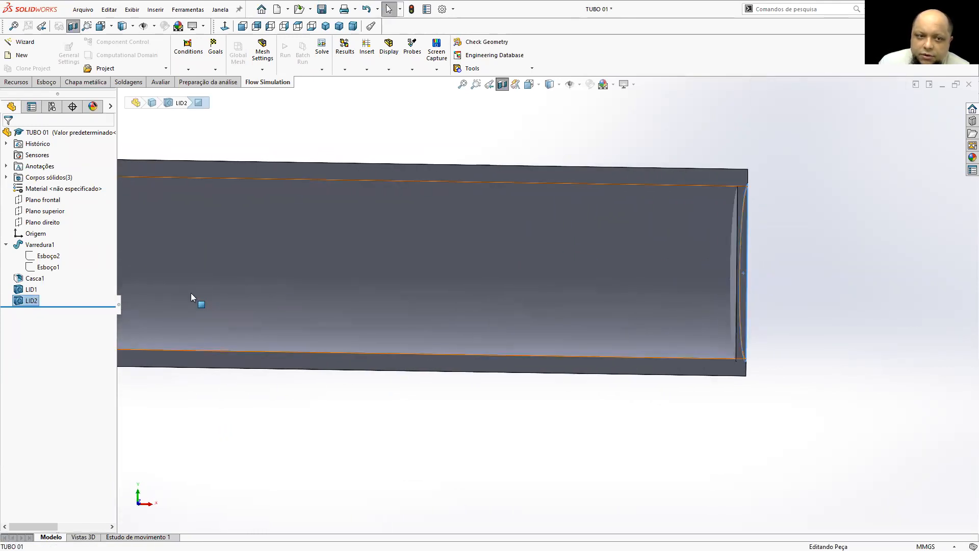
pyautogui.click(32, 289)
pyautogui.click(31, 301)
pyautogui.moveTo(454, 313); pyautogui.dragTo(101, 376, button='middle')
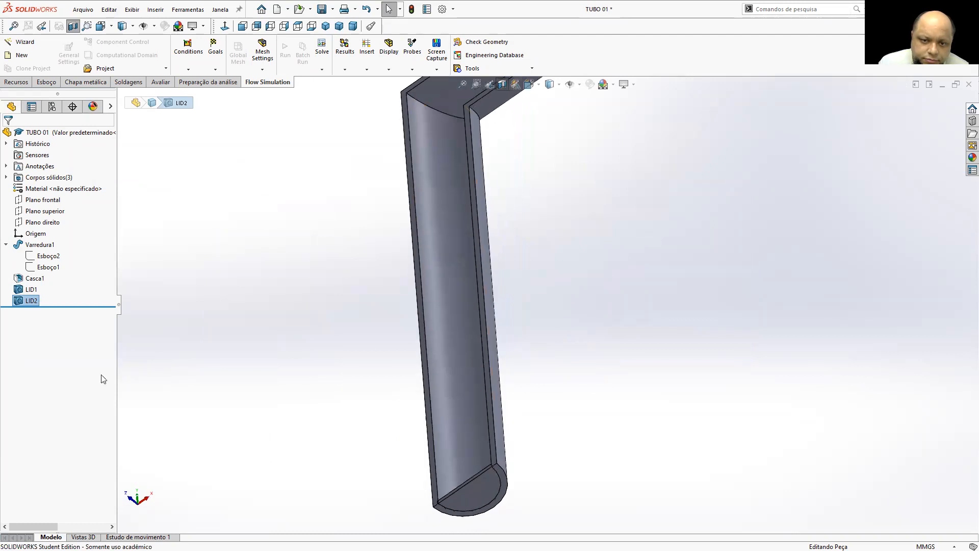
pyautogui.click(20, 290)
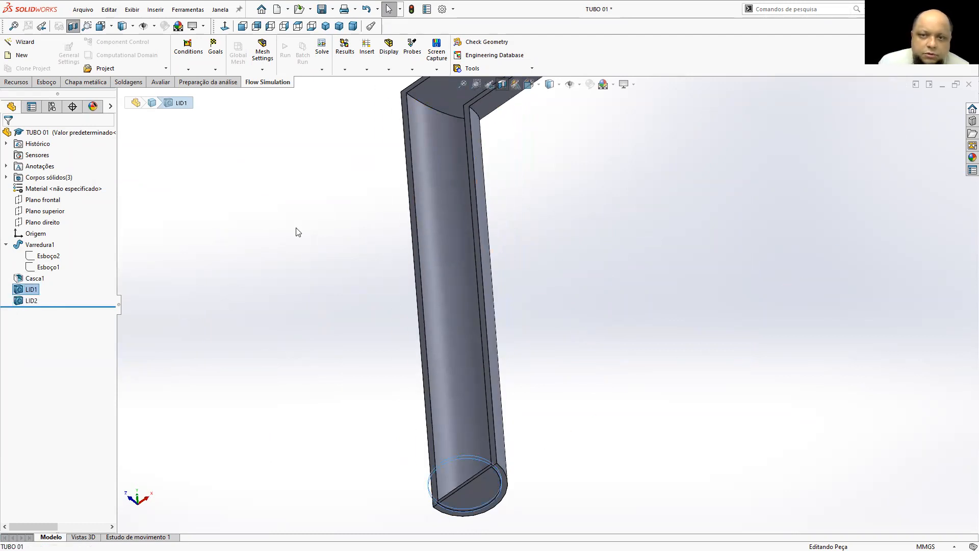
pyautogui.scroll(6, 571, 347)
# Step: Restore the unsectioned tube in isometric view and save the part
pyautogui.click(544, 127)
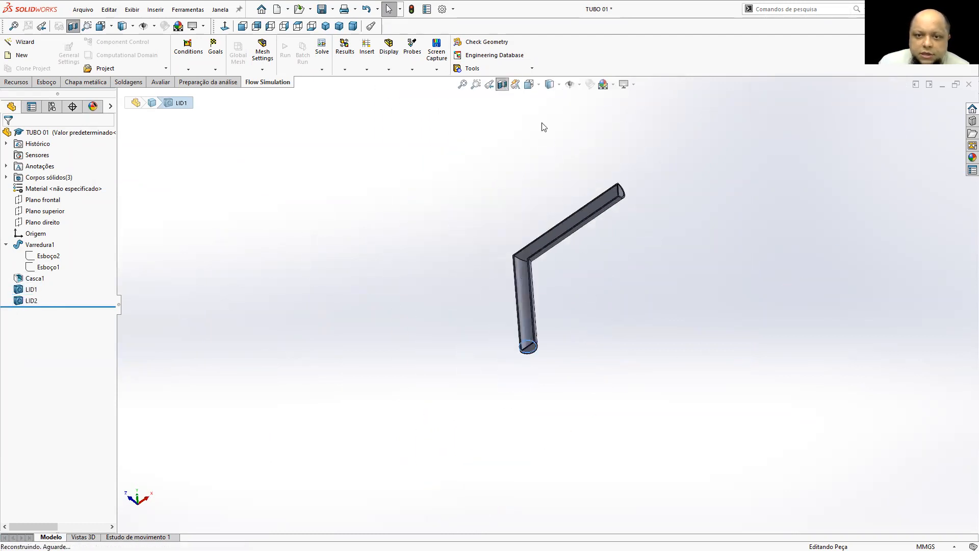
pyautogui.click(326, 26)
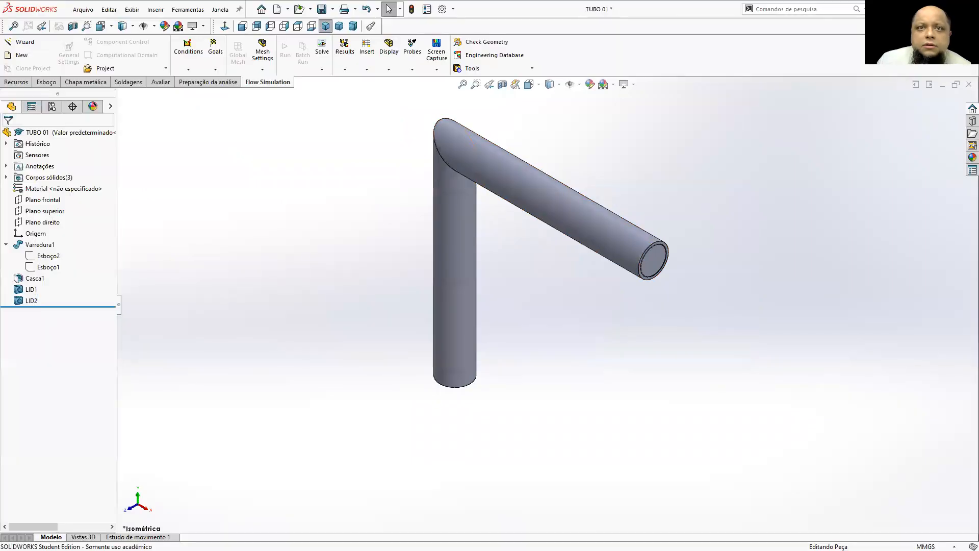
pyautogui.click(322, 9)
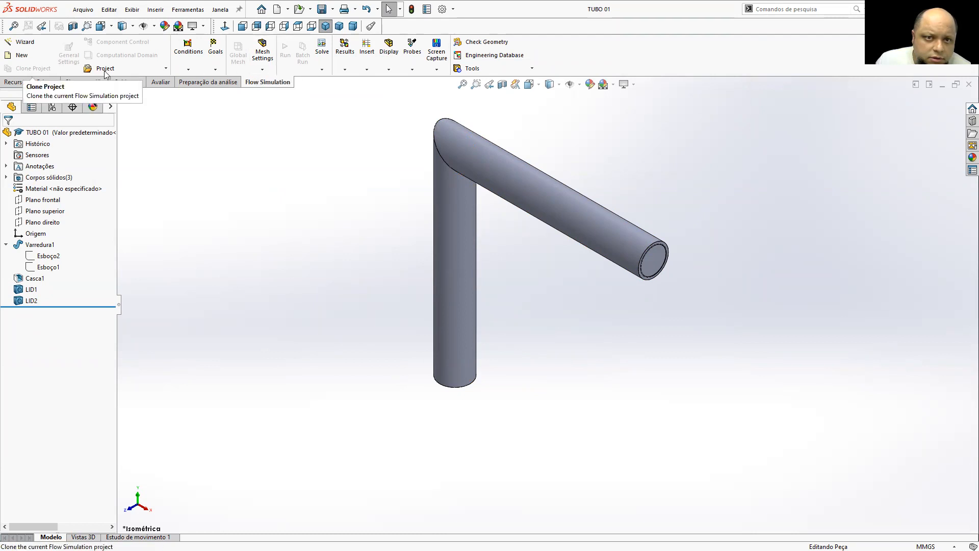
pyautogui.click(518, 161)
pyautogui.press('Escape')
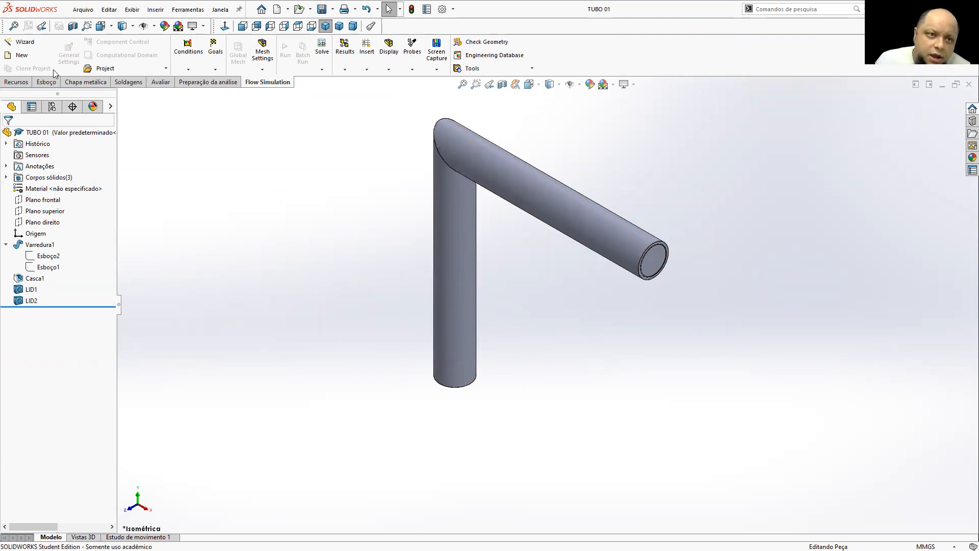
# Step: Start a new Flow Simulation project with the Wizard, name it aULA n2cd and continue to the unit system
pyautogui.click(25, 44)
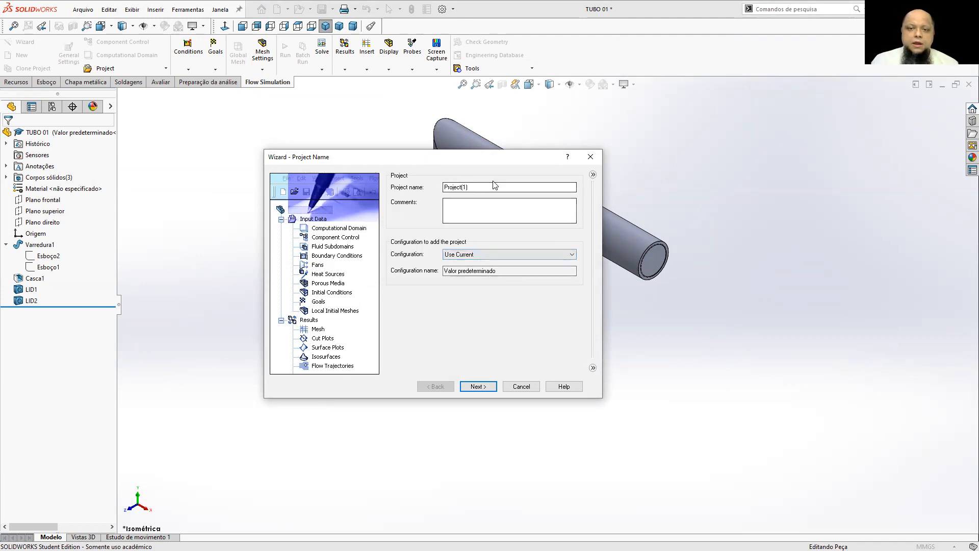
pyautogui.moveTo(487, 187); pyautogui.dragTo(395, 185)
pyautogui.write('aULA')
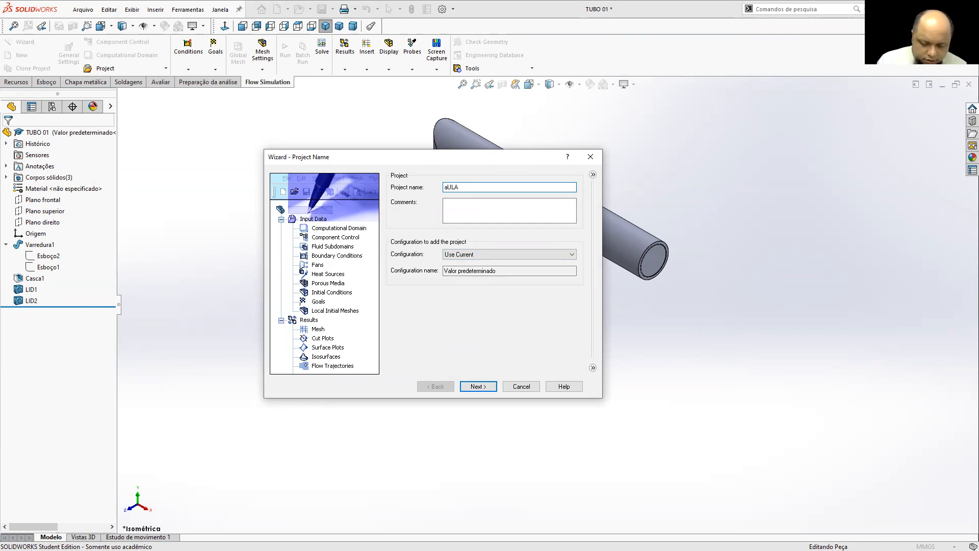
pyautogui.write(' n')
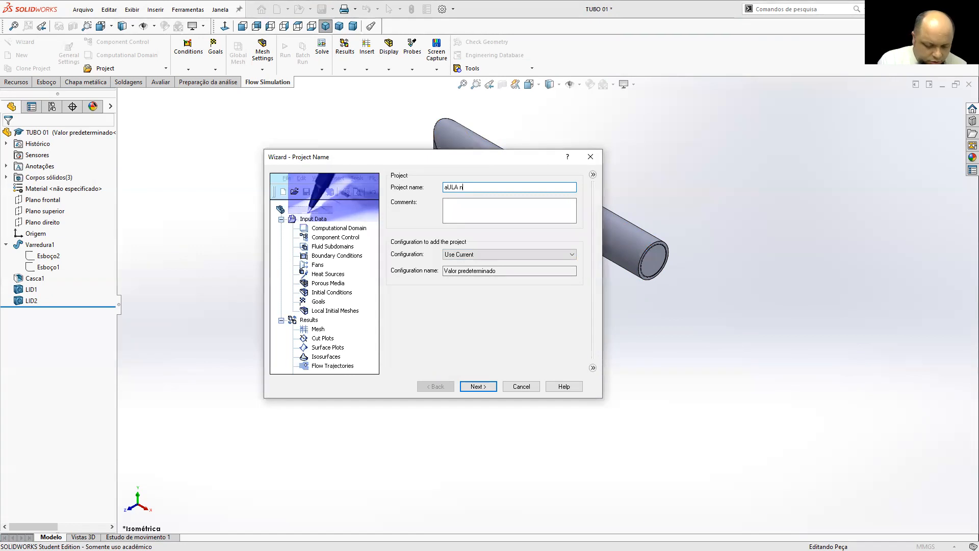
pyautogui.write('2cd')
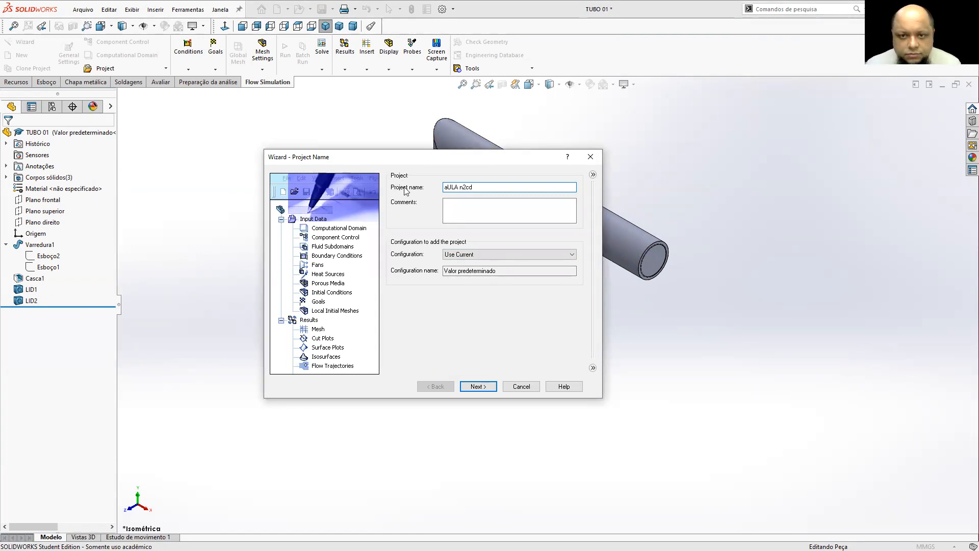
pyautogui.click(475, 214)
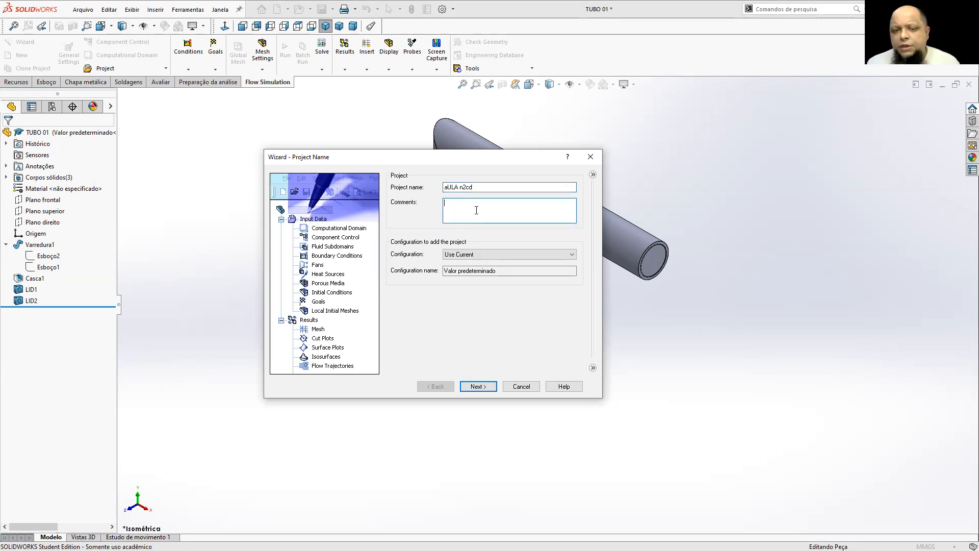
pyautogui.click(484, 385)
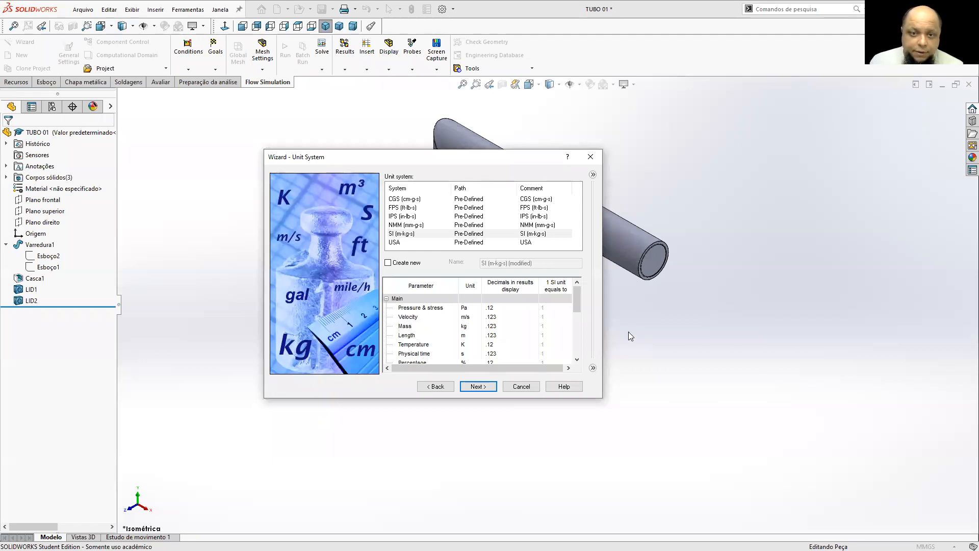
# Step: Choose the SI (m-kg-s) unit system and set the pressure and stress unit to bar
pyautogui.click(433, 234)
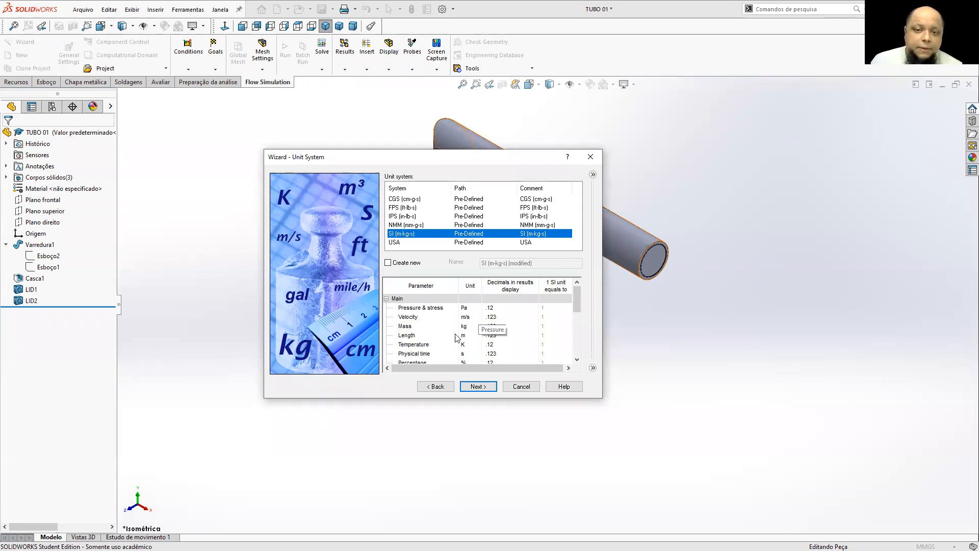
pyautogui.scroll(-1, 453, 337)
pyautogui.scroll(1, 465, 311)
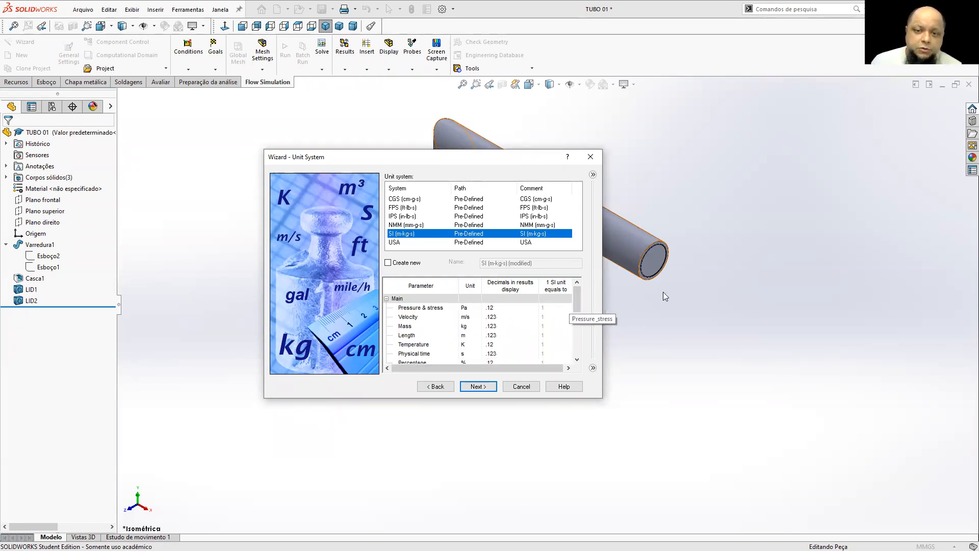
pyautogui.click(467, 308)
pyautogui.click(478, 309)
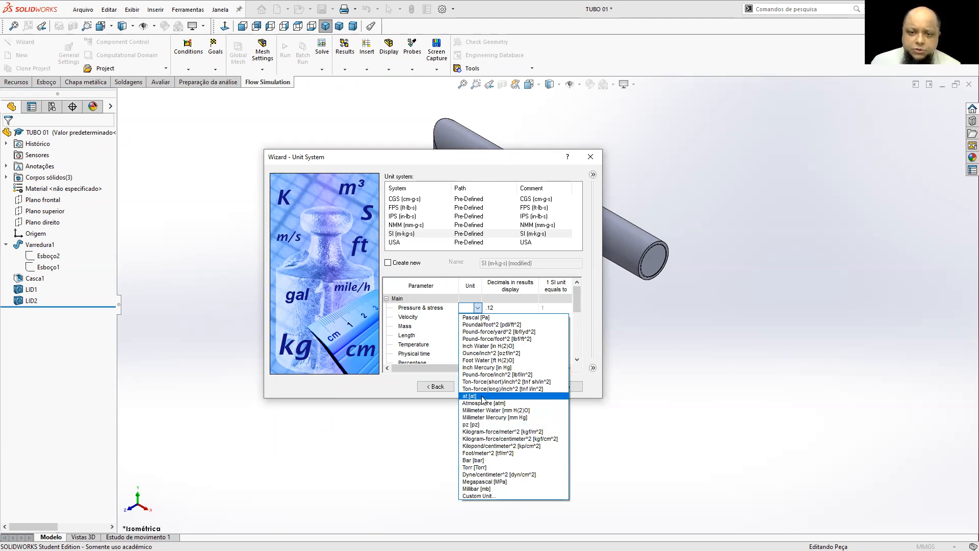
pyautogui.click(480, 318)
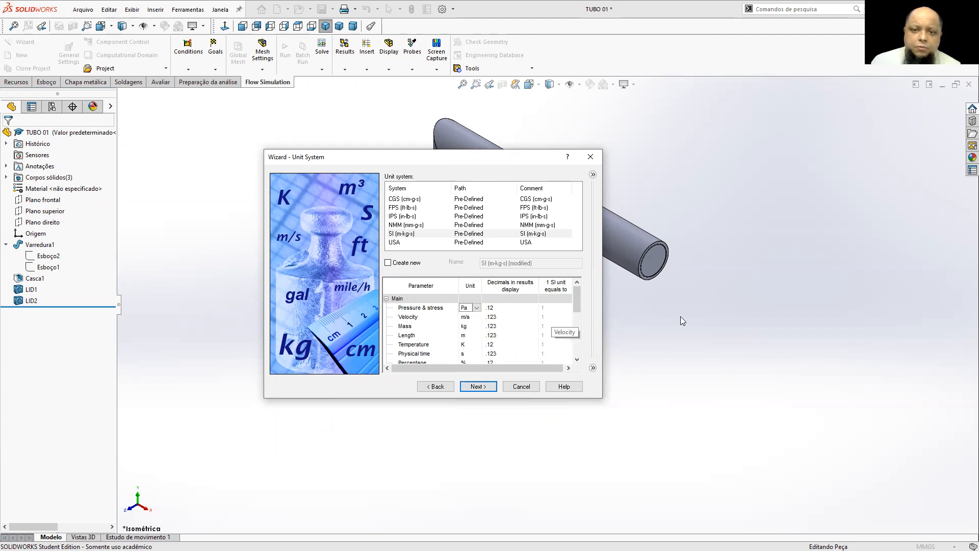
pyautogui.click(478, 308)
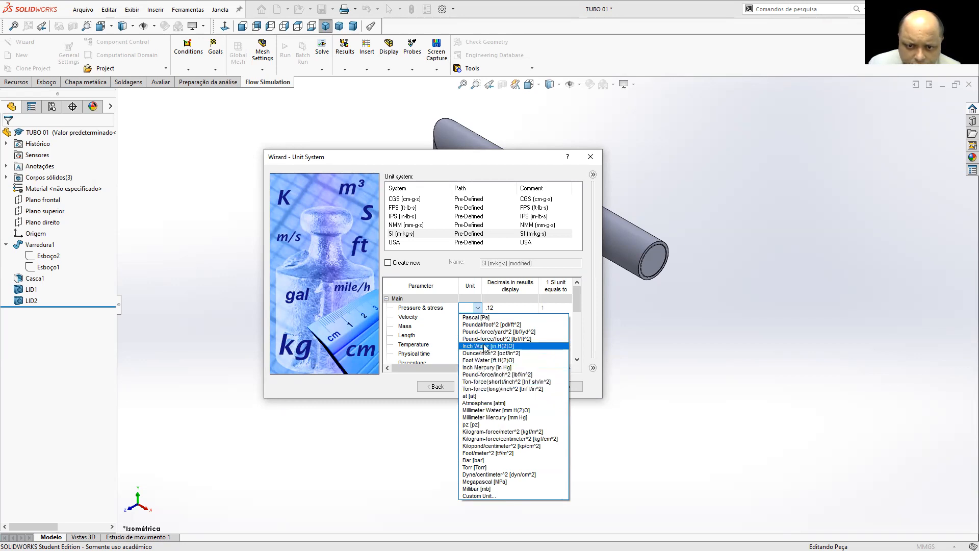
pyautogui.click(487, 460)
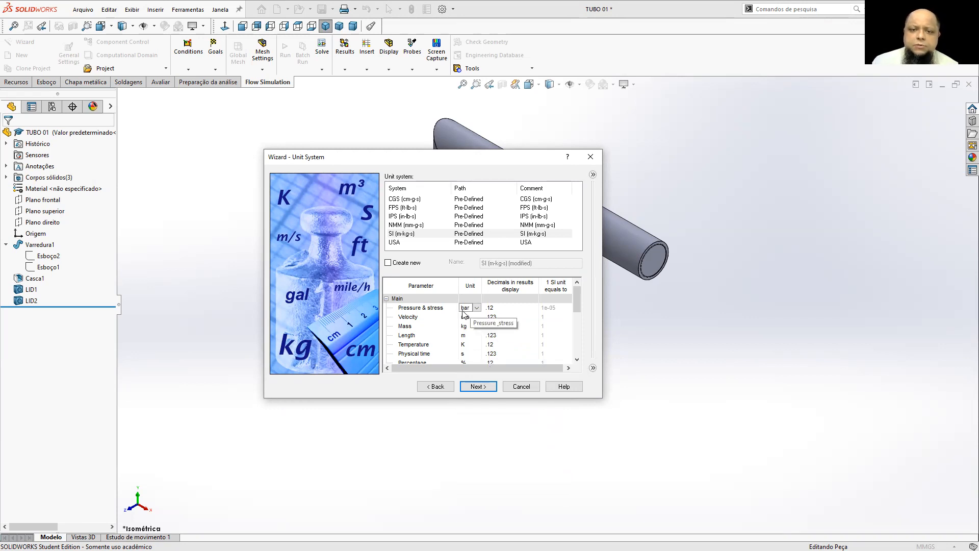
# Step: Set the temperature unit to °C and continue to the analysis type settings
pyautogui.click(473, 345)
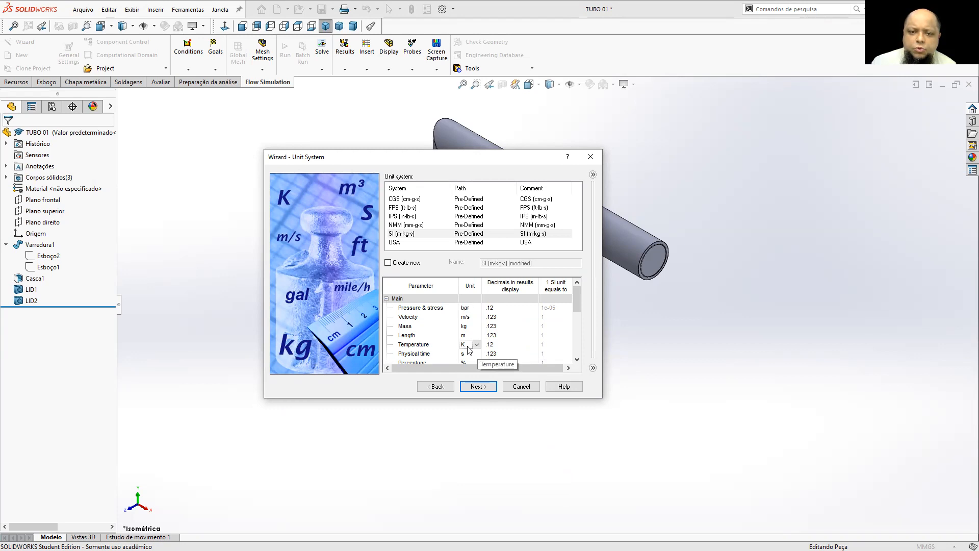
pyautogui.click(475, 345)
pyautogui.click(468, 358)
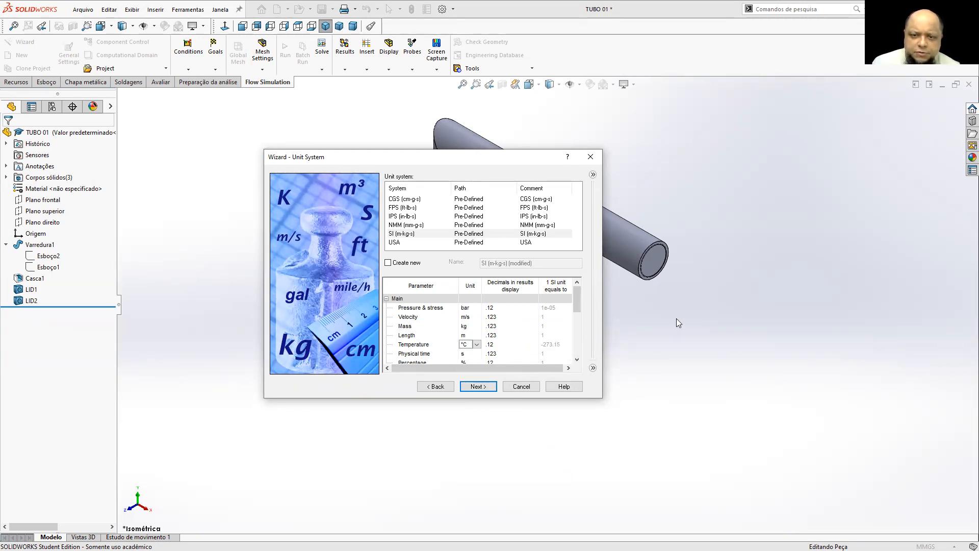
pyautogui.scroll(-1, 495, 340)
pyautogui.scroll(1, 496, 340)
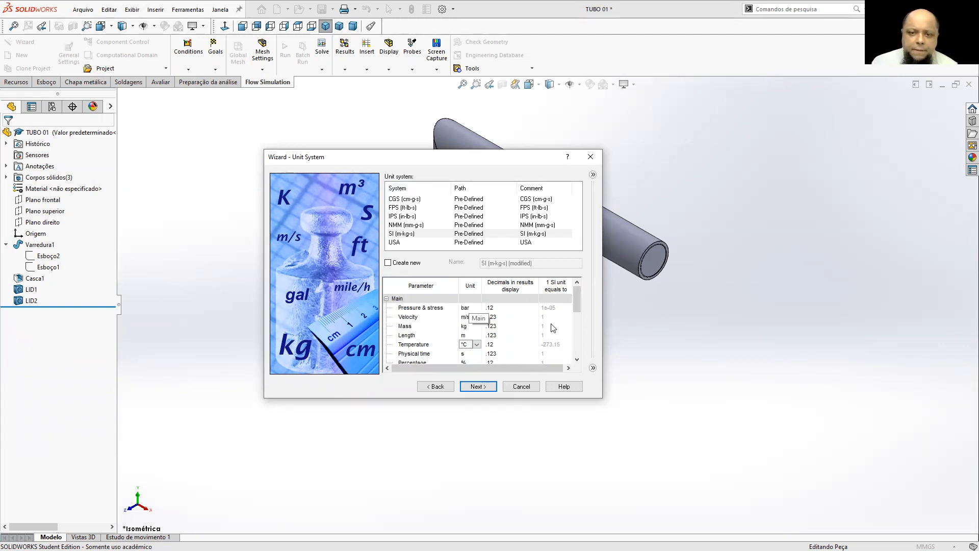
pyautogui.click(477, 388)
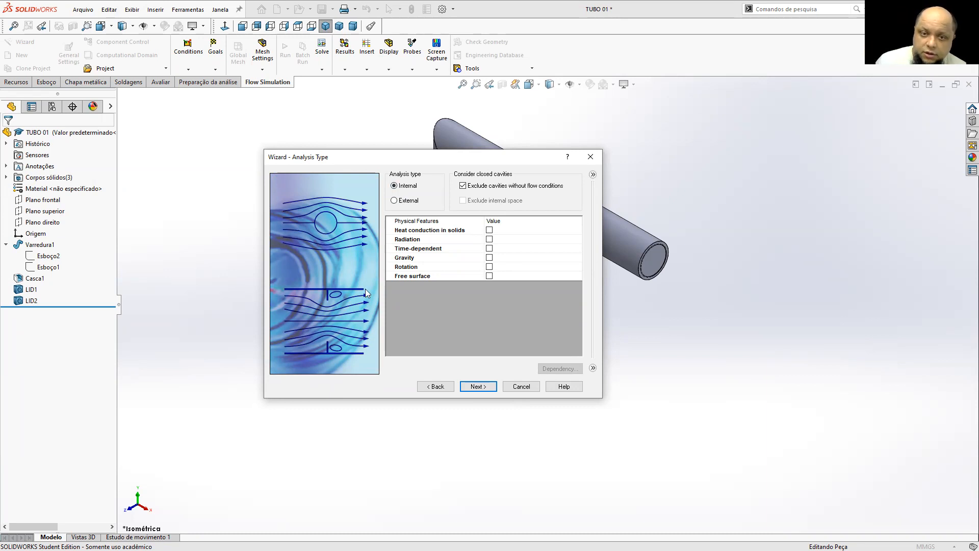
# Step: Switch the analysis type to External and back to Internal, and move the wizard window aside to uncover the tube
pyautogui.click(394, 201)
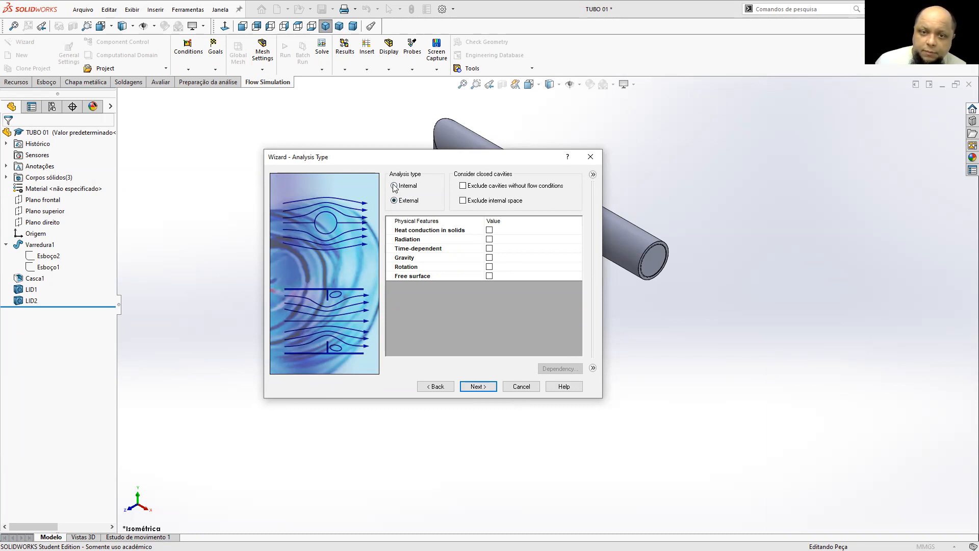
pyautogui.click(394, 187)
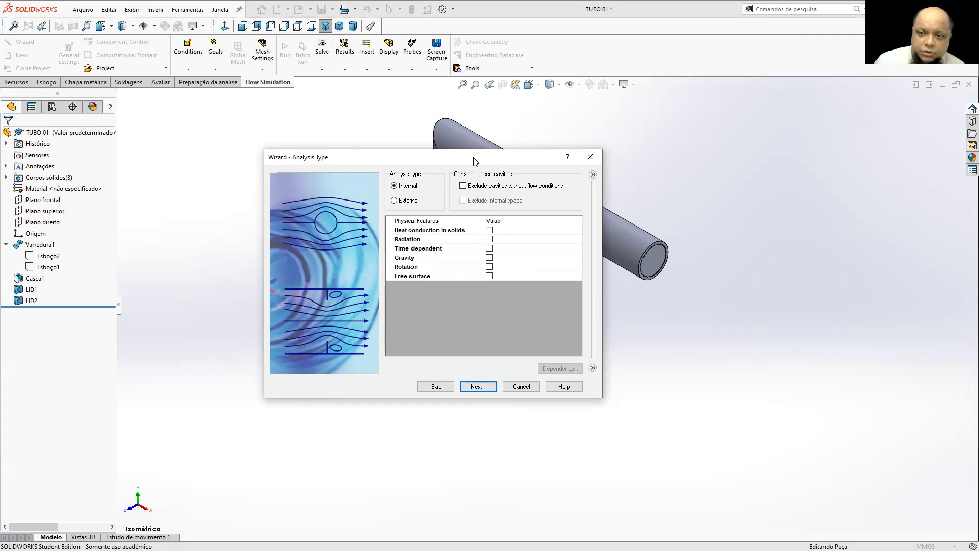
pyautogui.moveTo(473, 161); pyautogui.dragTo(779, 203)
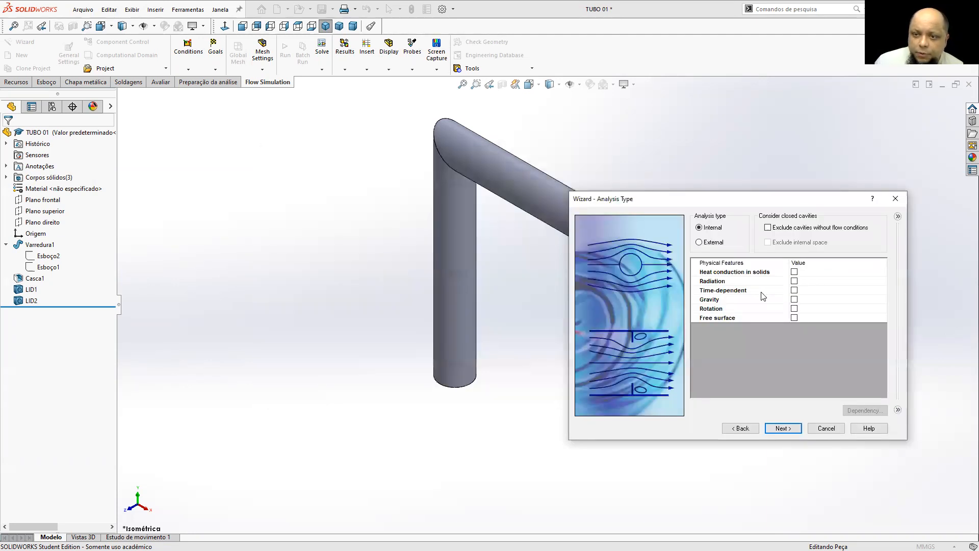
# Step: Enable gravity for the analysis and set its Y component to -9.81 m/s^2
pyautogui.click(794, 300)
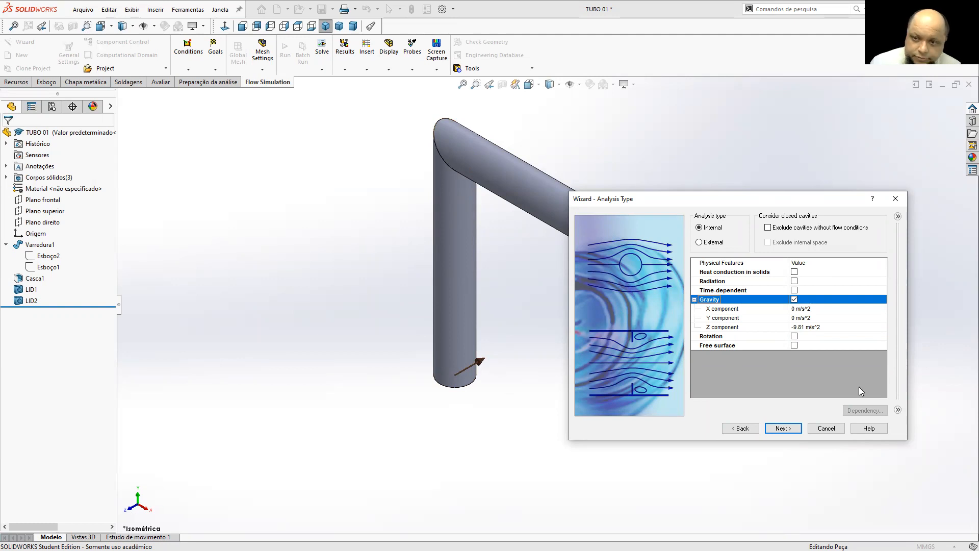
pyautogui.click(795, 317)
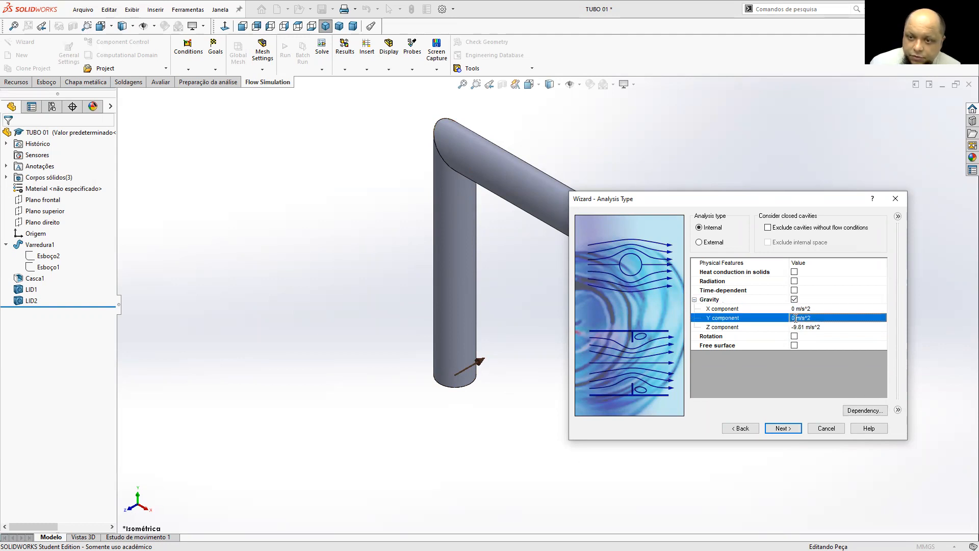
pyautogui.click(793, 316)
pyautogui.doubleClick(793, 317)
pyautogui.write('-9,81')
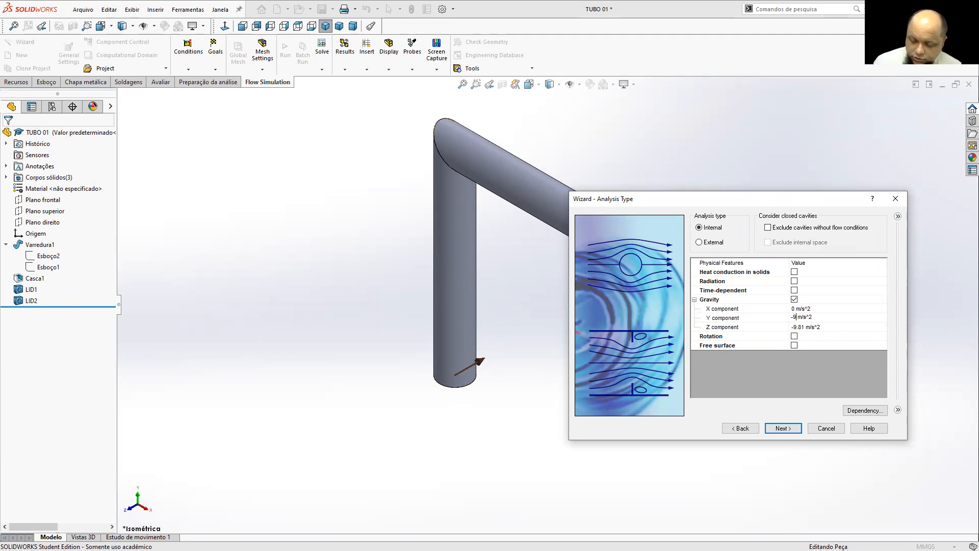
# Step: Set the Z component of gravity to 0 m/s^2, check the gravity arrow on the tube, and turn gravity off again
pyautogui.click(803, 328)
pyautogui.click(801, 327)
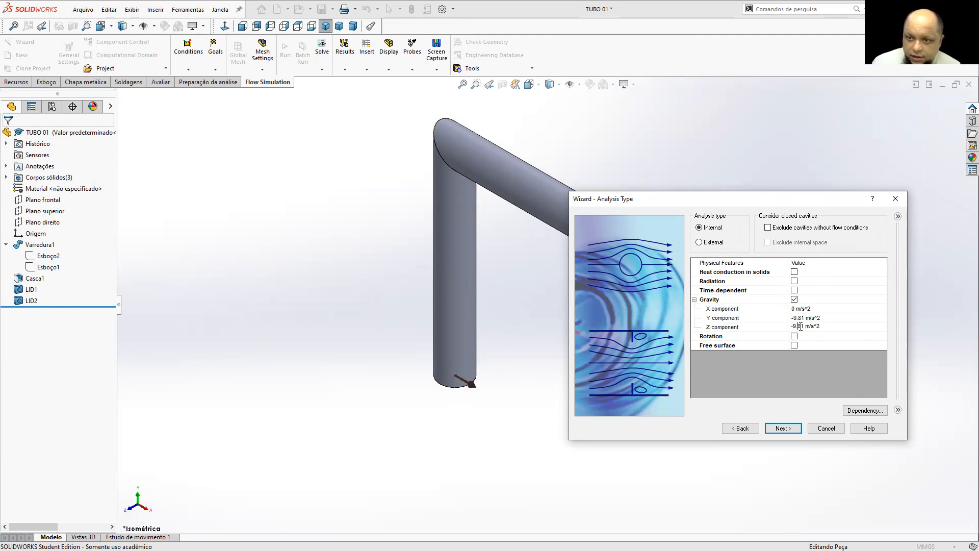
pyautogui.doubleClick(804, 326)
pyautogui.write('0')
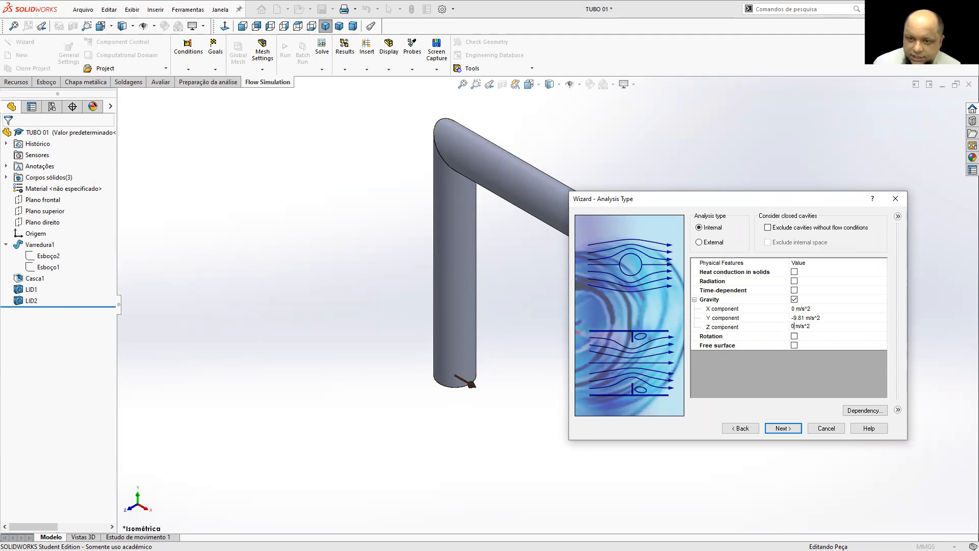
pyautogui.click(791, 355)
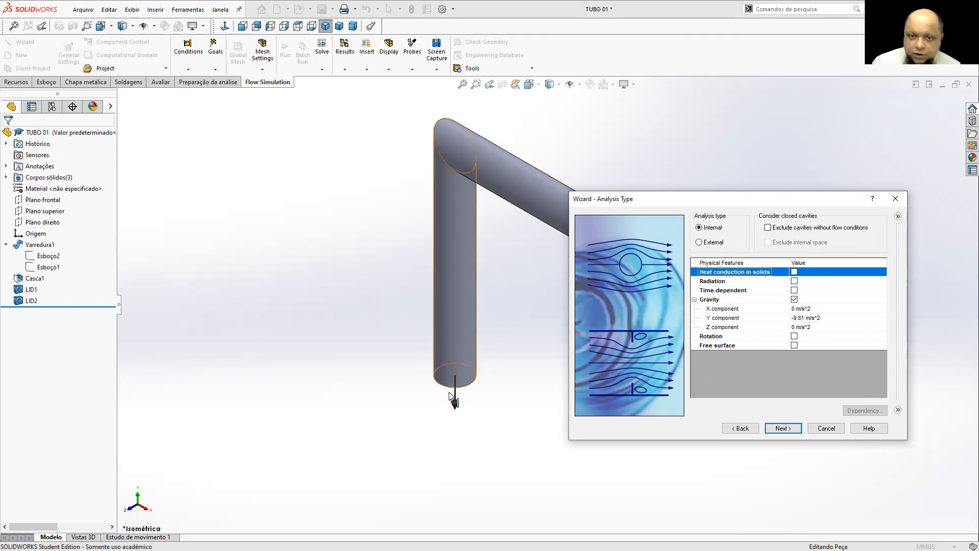
pyautogui.moveTo(456, 403); pyautogui.dragTo(460, 375, button='middle')
pyautogui.click(794, 299)
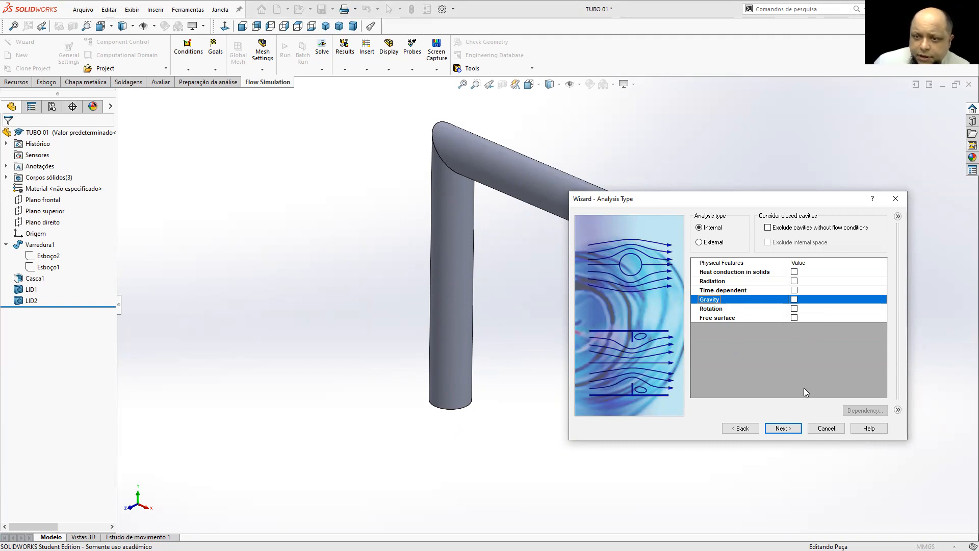
# Step: Continue to the default fluid settings and look through the predefined gases
pyautogui.click(781, 427)
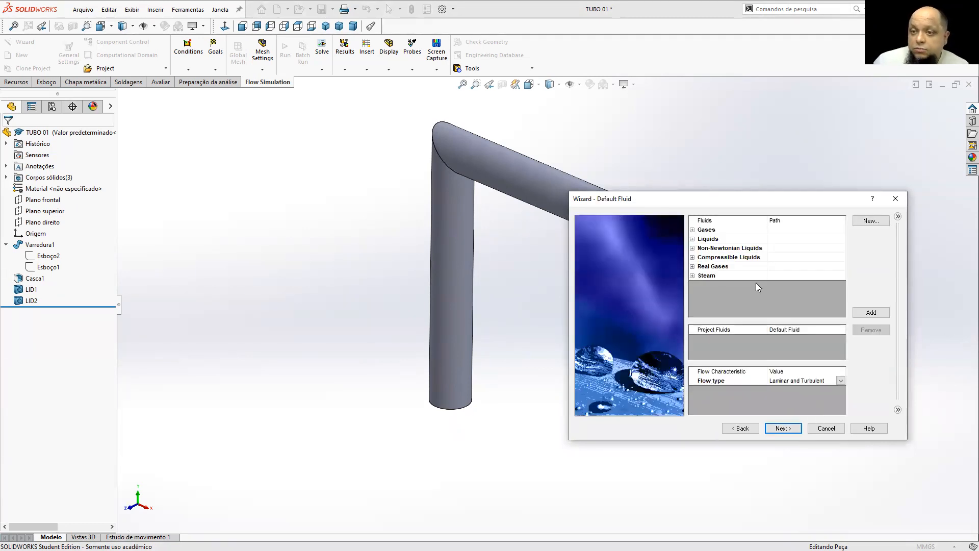
pyautogui.moveTo(745, 204); pyautogui.dragTo(526, 144)
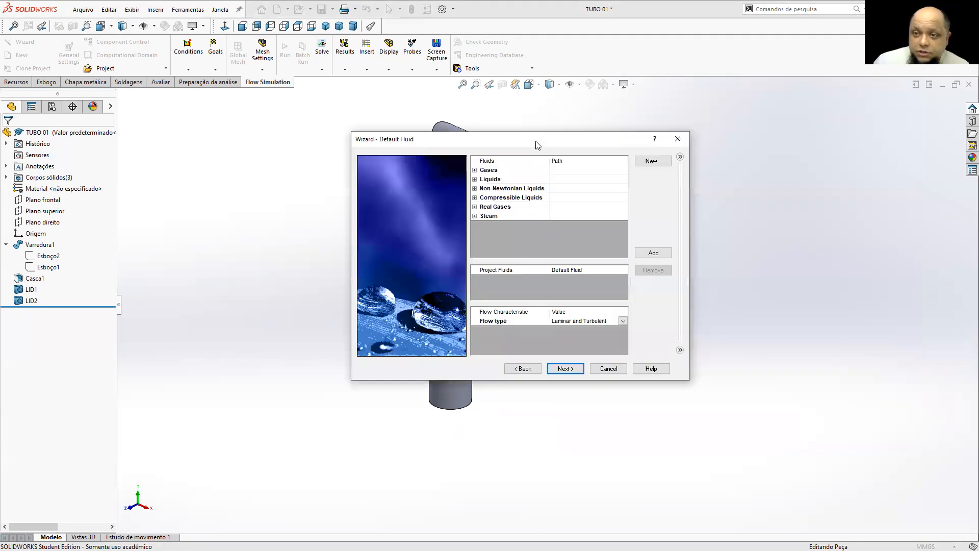
pyautogui.click(474, 171)
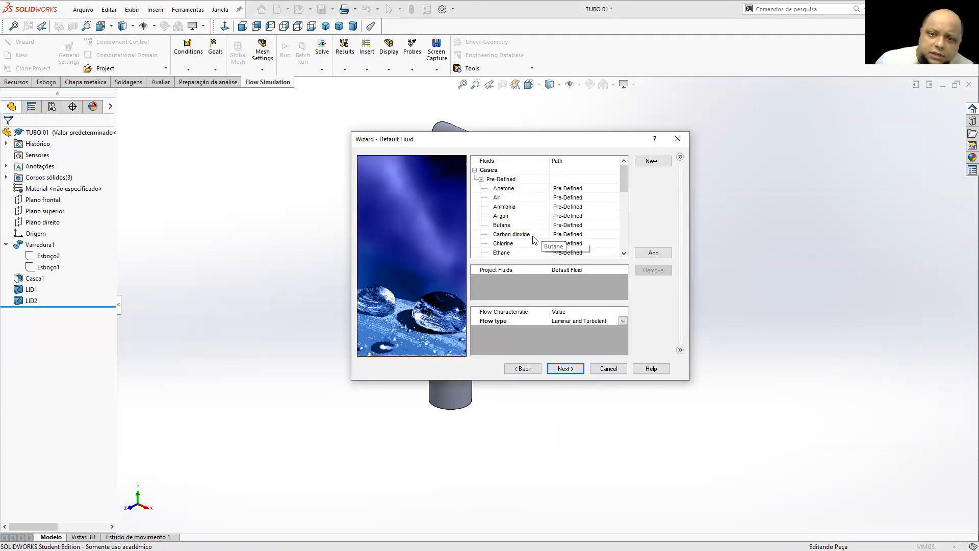
pyautogui.scroll(-2, 514, 236)
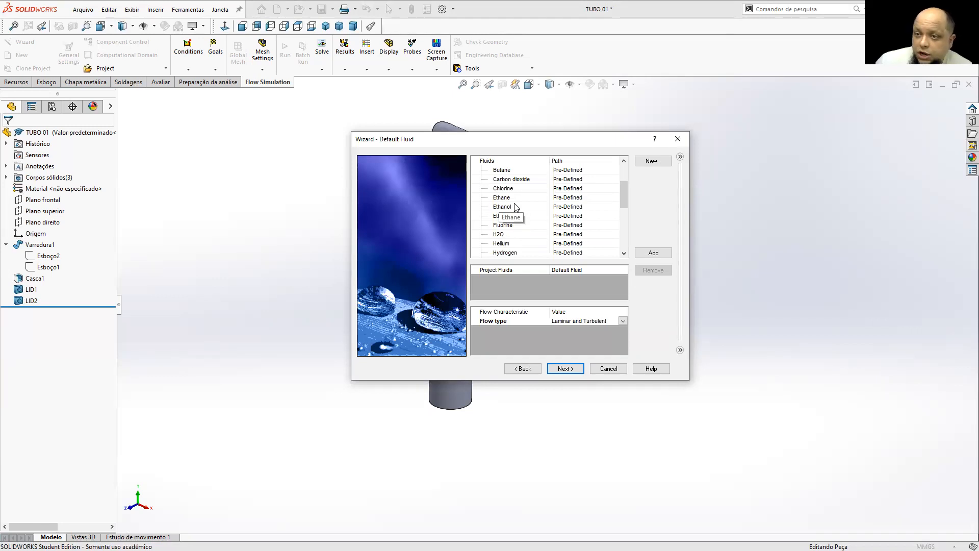
pyautogui.scroll(-4, 537, 230)
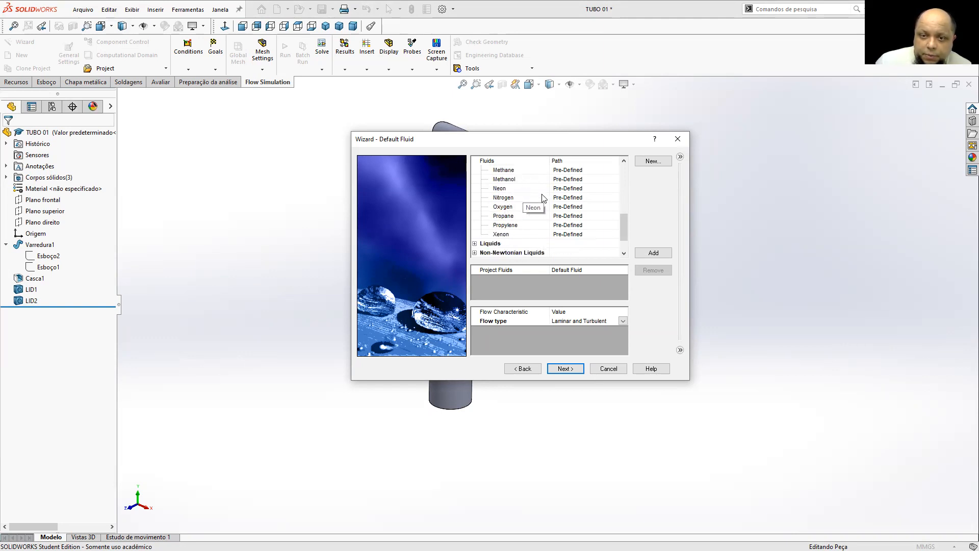
pyautogui.scroll(4, 526, 232)
pyautogui.scroll(1, 518, 233)
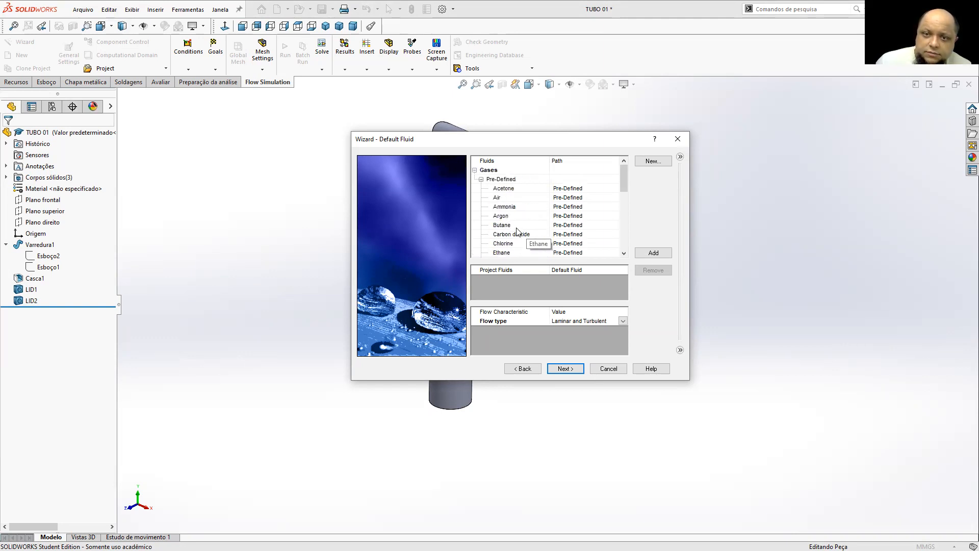
# Step: Collapse the gases, look through the predefined liquids and select Water in the list
pyautogui.click(486, 180)
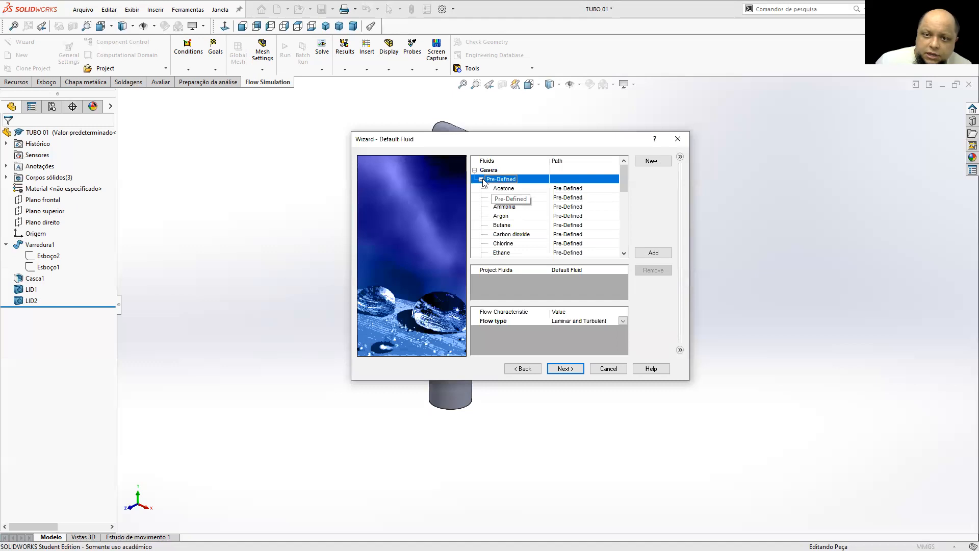
pyautogui.click(481, 180)
pyautogui.click(474, 170)
pyautogui.click(474, 179)
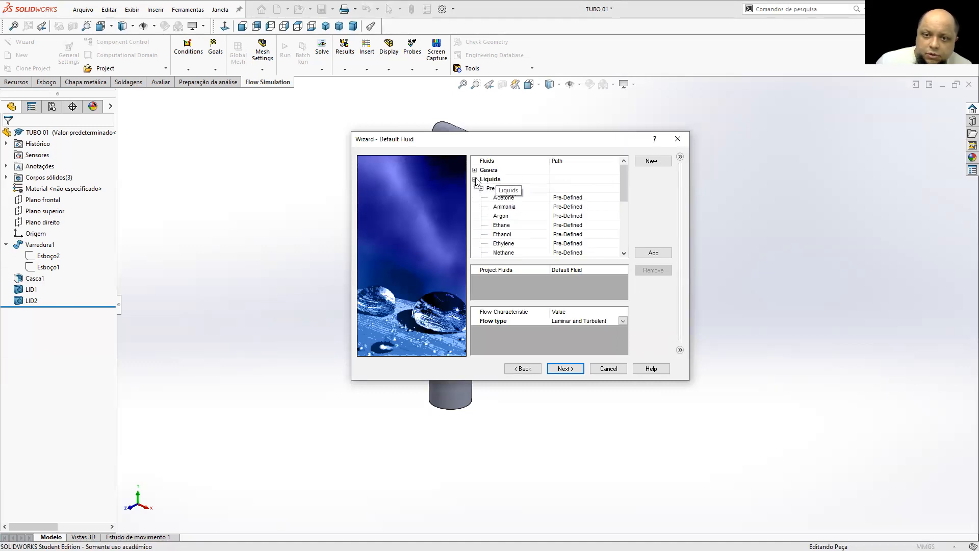
pyautogui.scroll(-2, 512, 206)
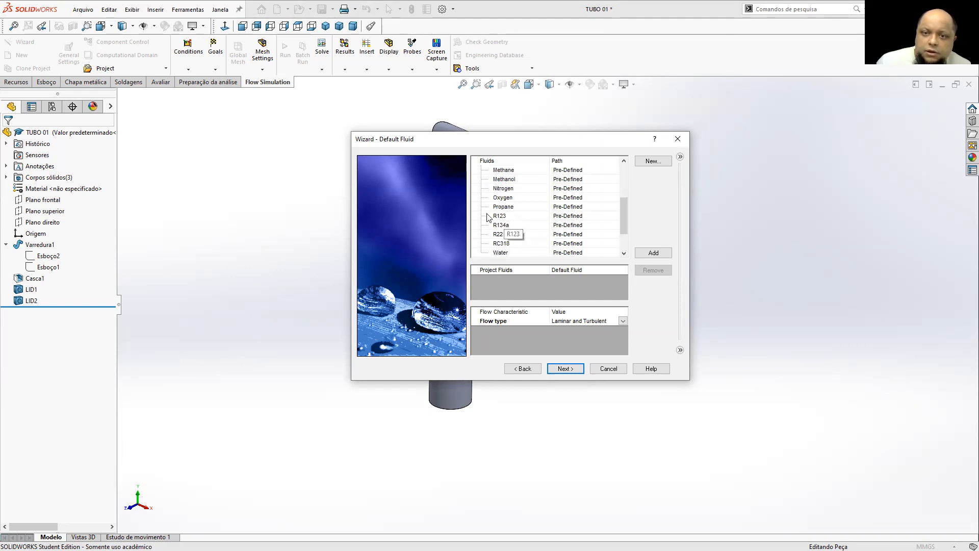
pyautogui.scroll(-2, 511, 237)
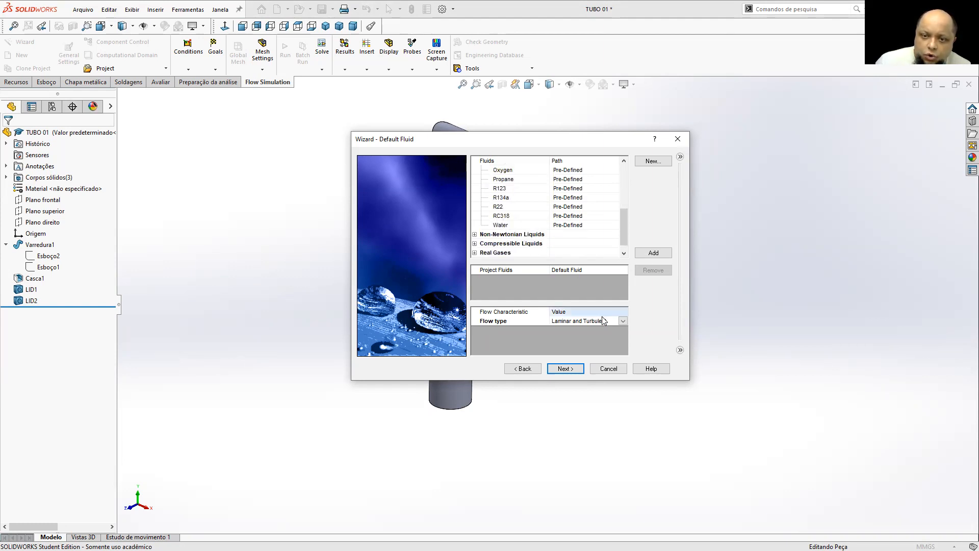
pyautogui.click(505, 226)
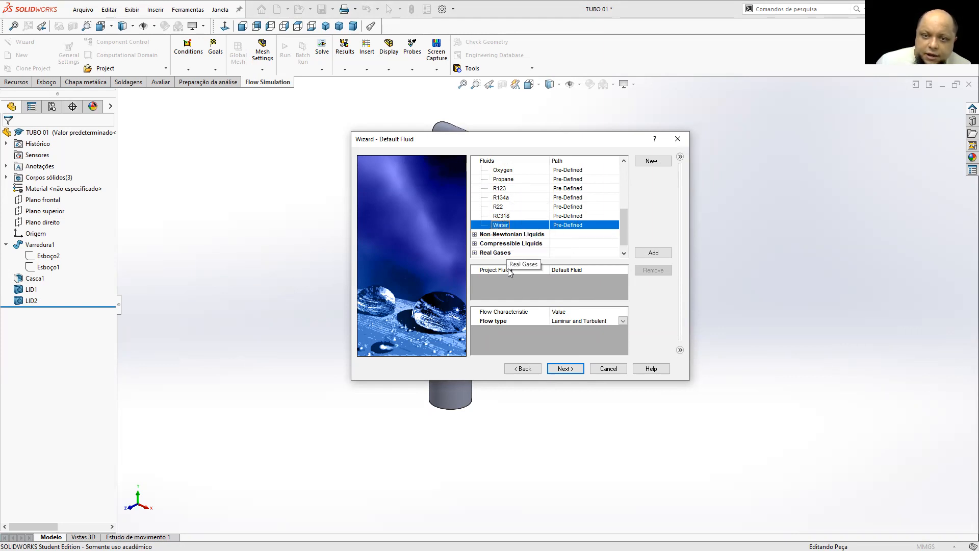
# Step: Expand the Real Gases group and look through its predefined fluids
pyautogui.click(481, 253)
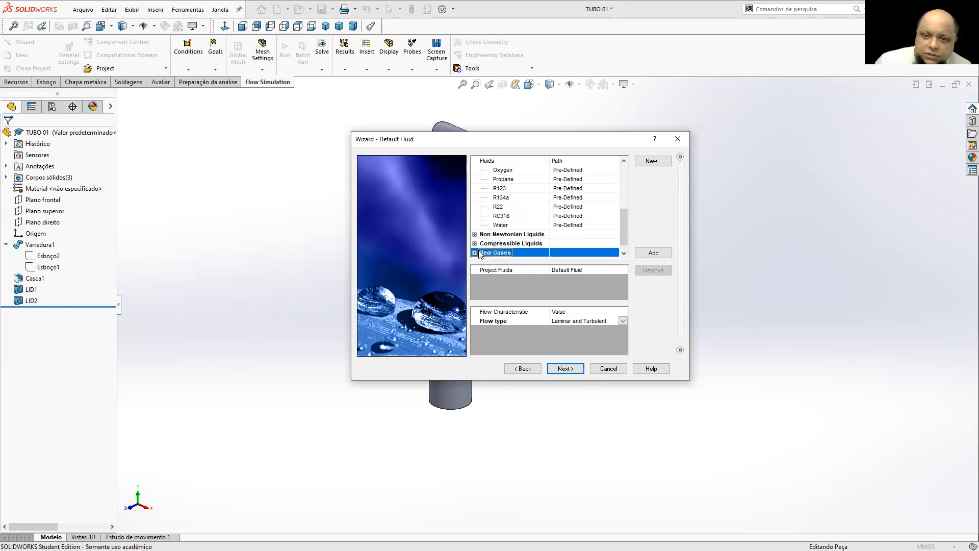
pyautogui.scroll(-1, 492, 245)
pyautogui.click(475, 244)
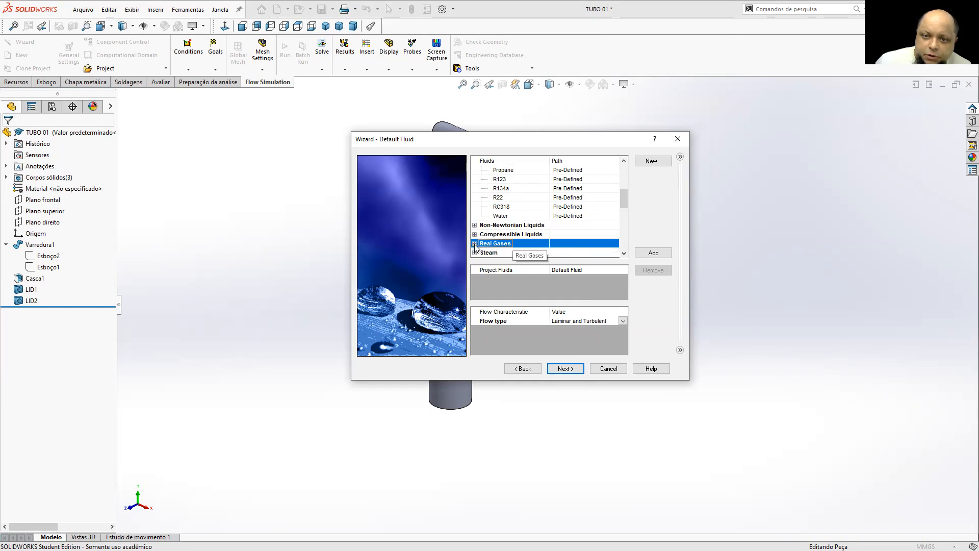
pyautogui.scroll(-1, 505, 232)
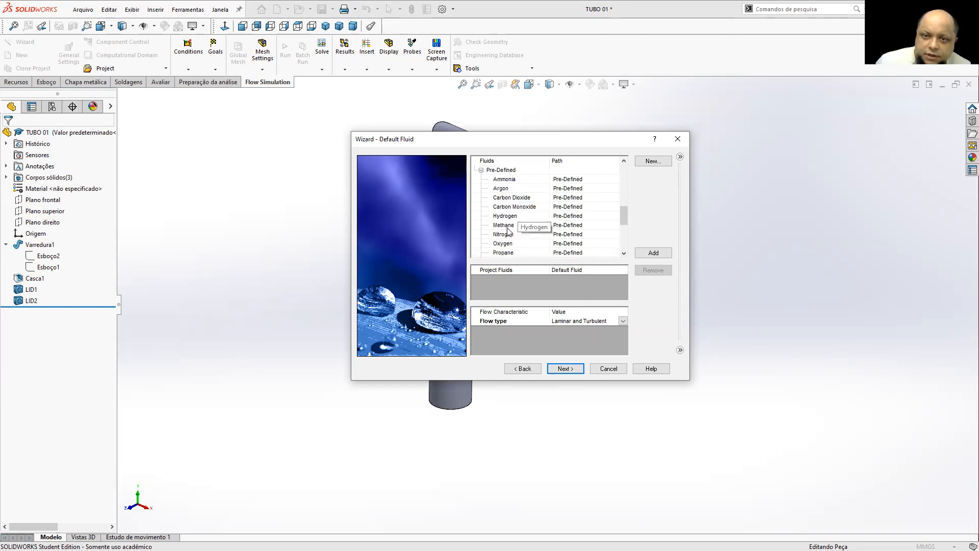
pyautogui.scroll(3, 508, 232)
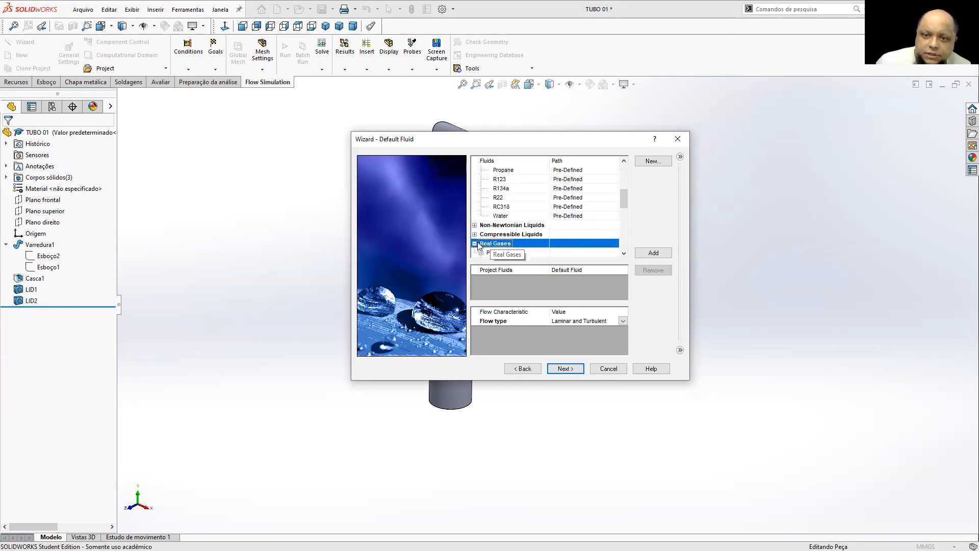
# Step: Collapse the Real Gases and Steam groups and add Water from the predefined liquids as the project fluid
pyautogui.click(474, 243)
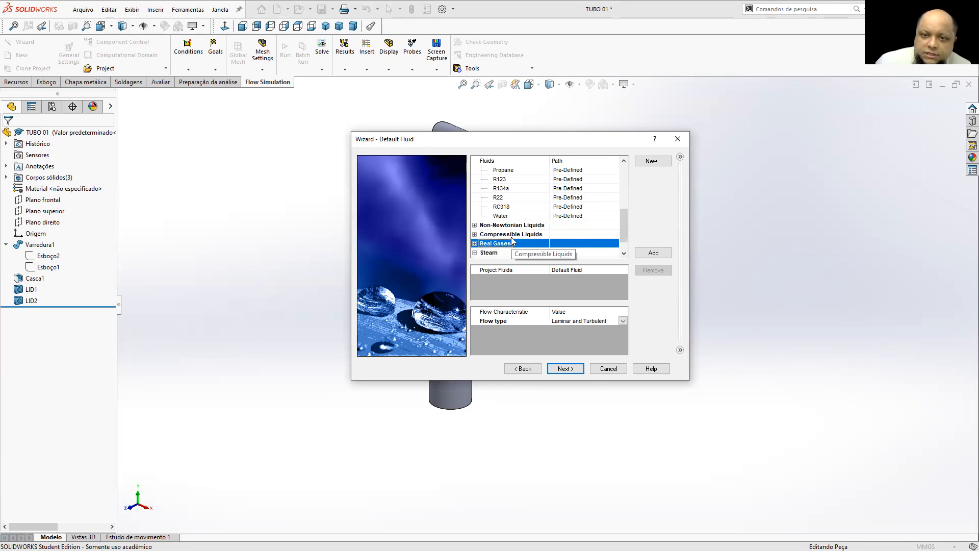
pyautogui.scroll(-1, 513, 242)
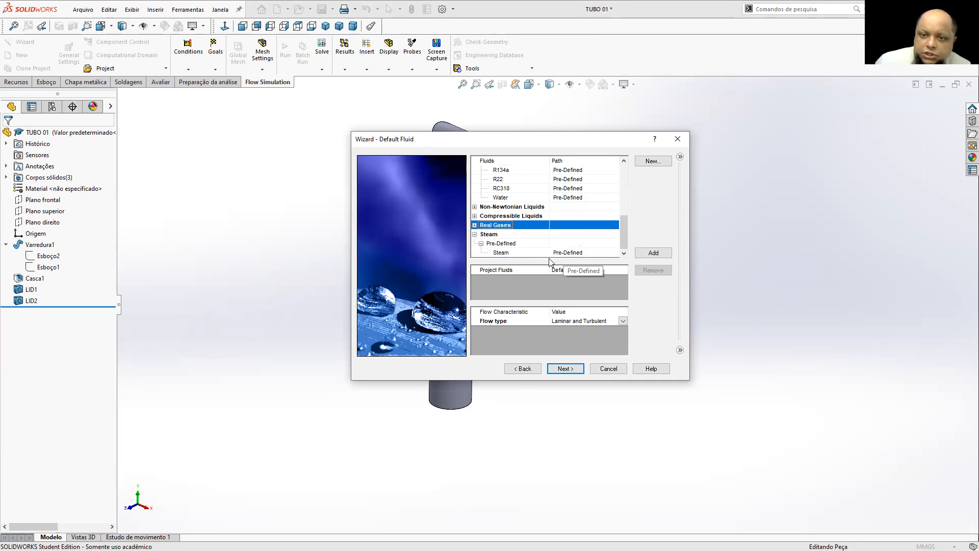
pyautogui.click(482, 243)
pyautogui.click(477, 243)
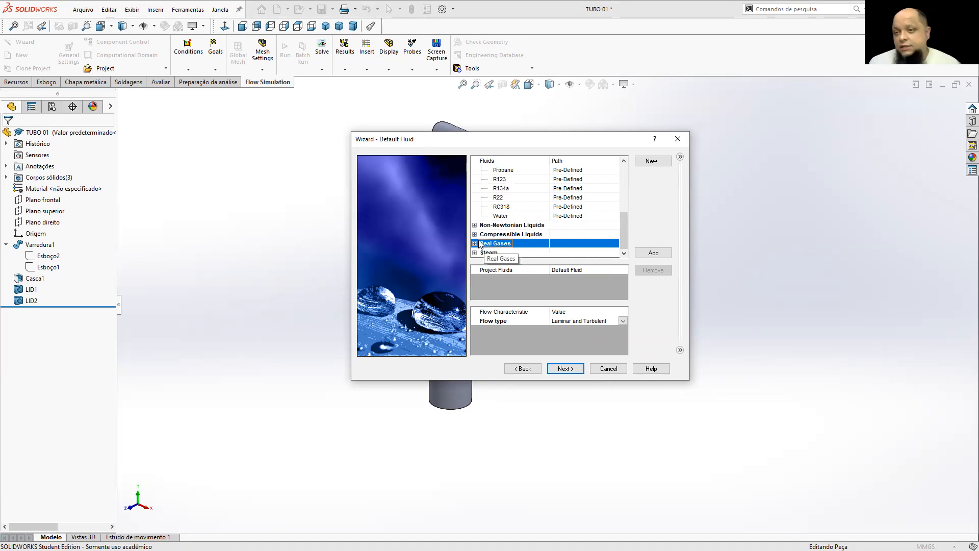
pyautogui.doubleClick(509, 217)
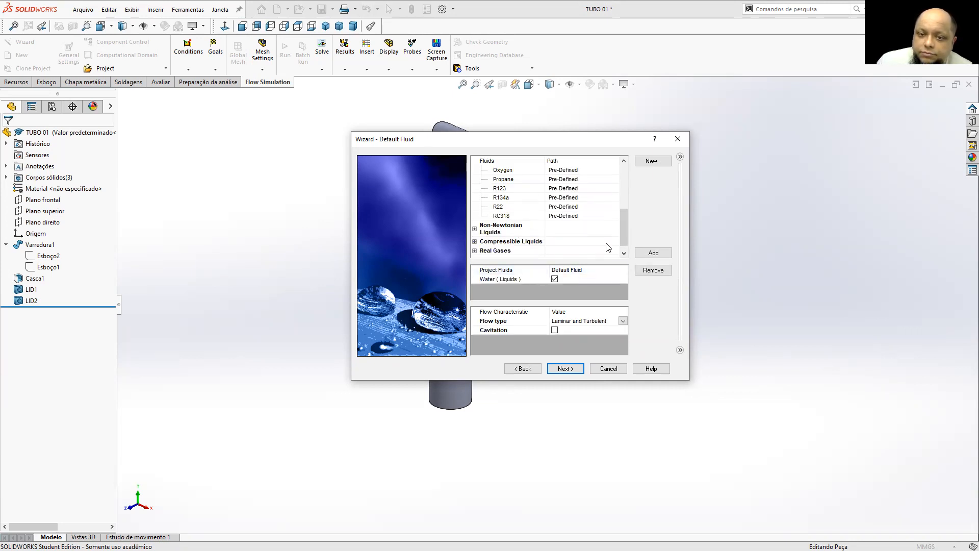
# Step: Try the Cavitation option and turn it off again, choose Laminar and Turbulent as flow type, and continue to the wall conditions
pyautogui.click(555, 329)
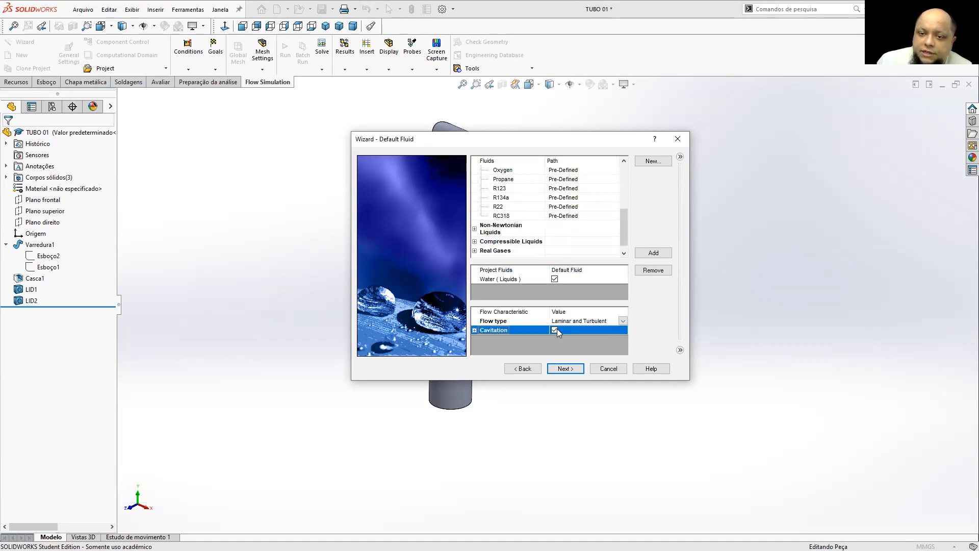
pyautogui.click(554, 330)
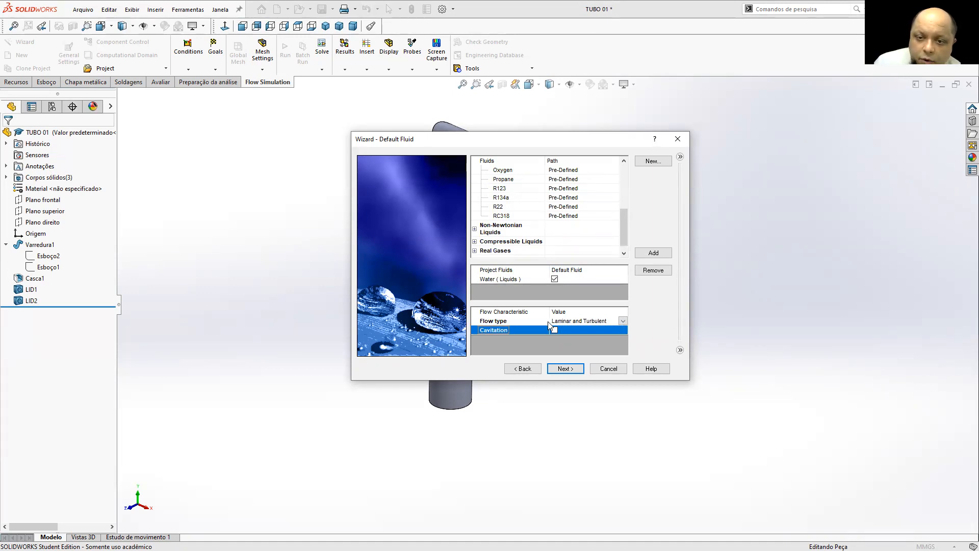
pyautogui.click(619, 321)
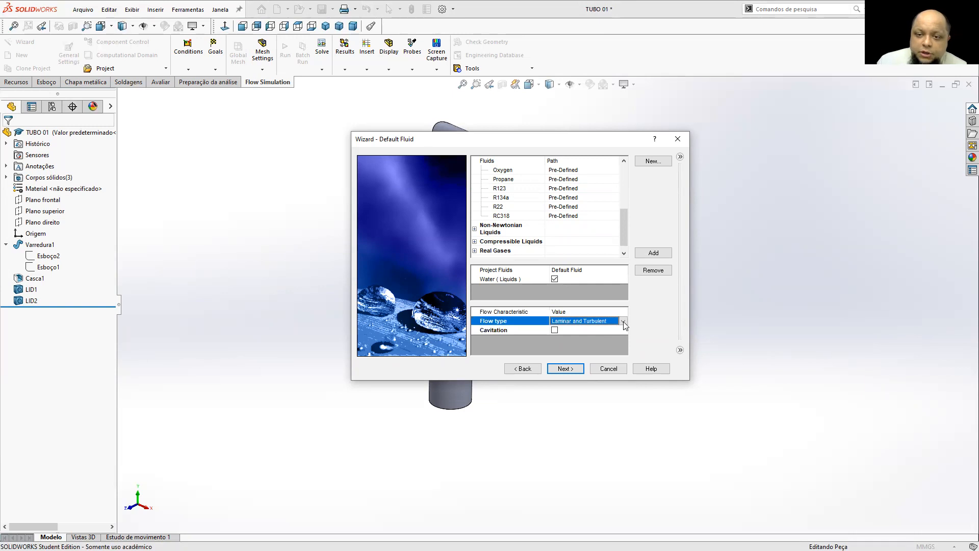
pyautogui.click(623, 321)
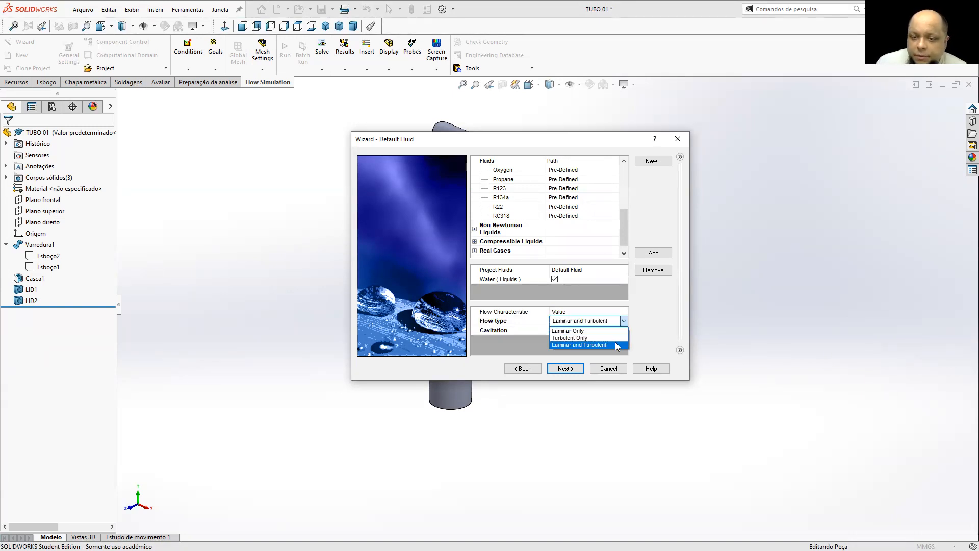
pyautogui.click(575, 346)
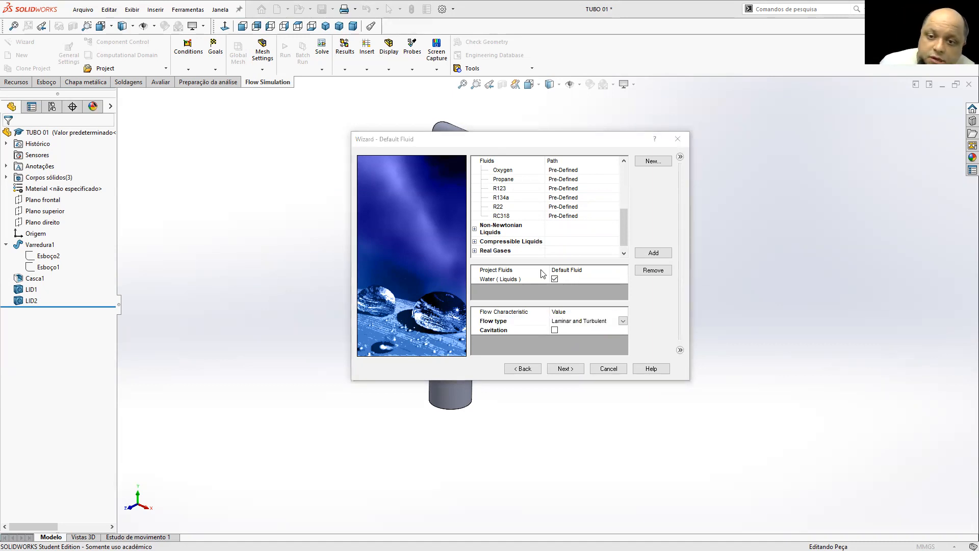
pyautogui.click(570, 371)
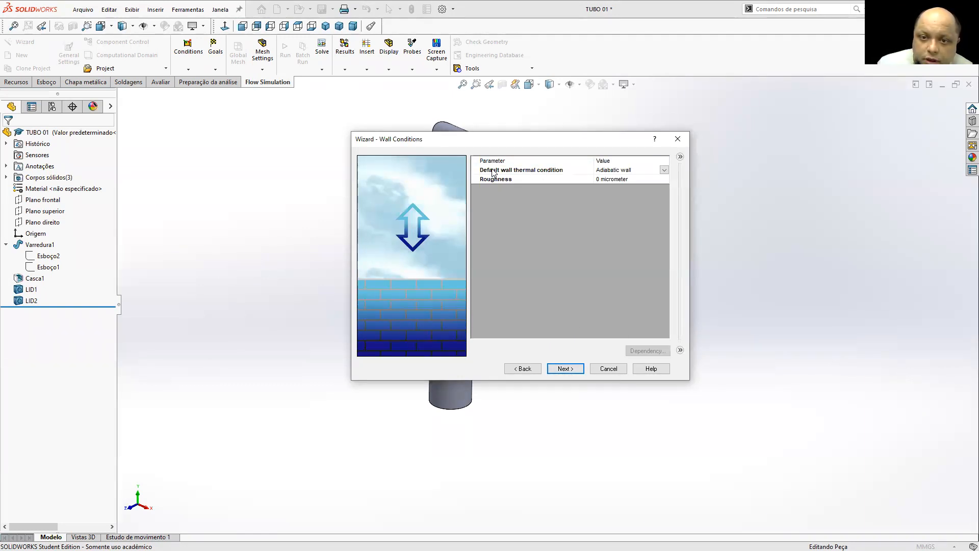
# Step: Accept the default wall conditions and set the initial temperature to 20 °C
pyautogui.click(564, 368)
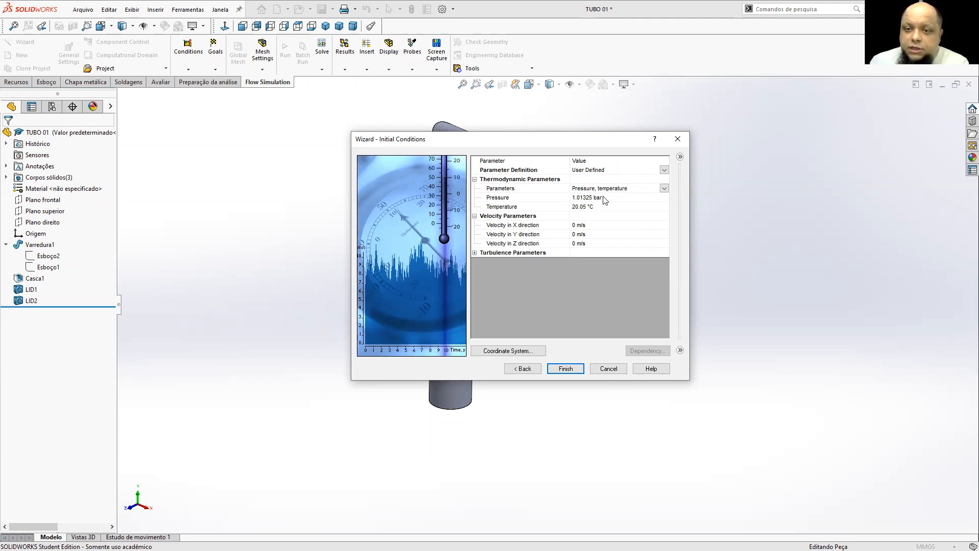
pyautogui.click(580, 208)
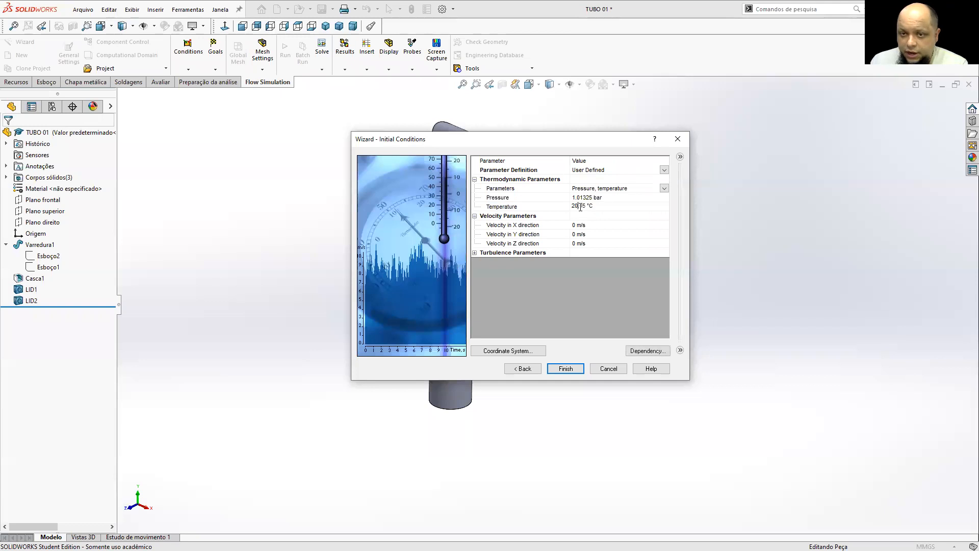
pyautogui.moveTo(582, 206); pyautogui.dragTo(587, 205)
pyautogui.write('0')
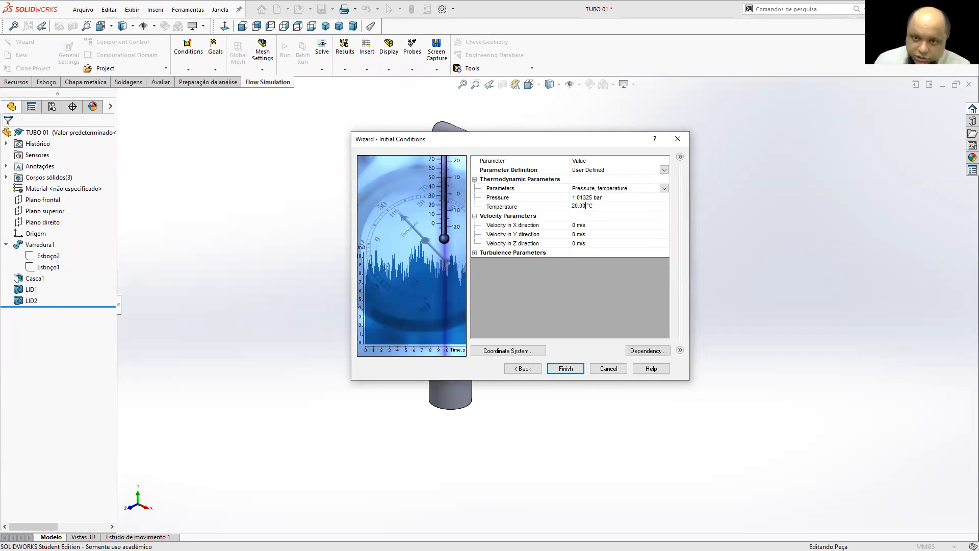
pyautogui.click(614, 219)
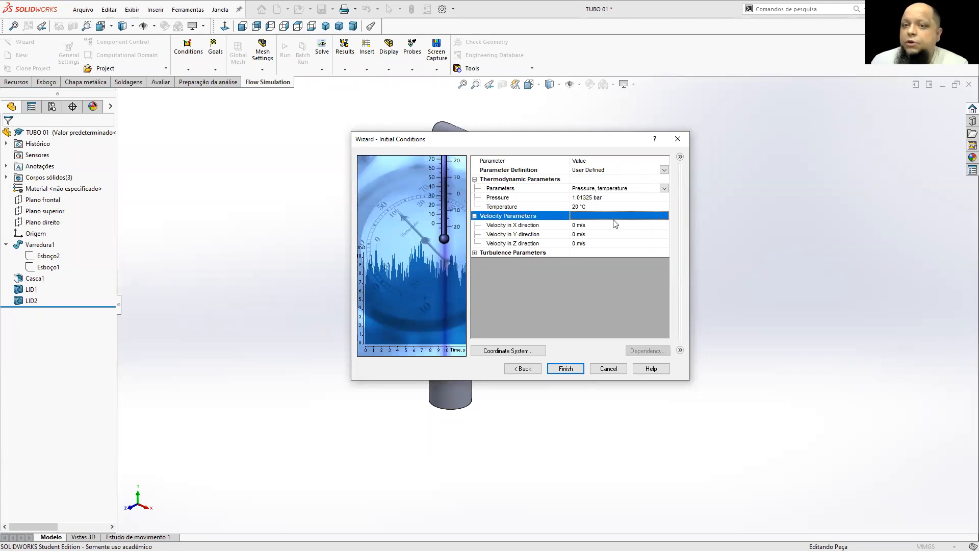
# Step: Review the initial pressure and the X and Y velocity parameters without changing them
pyautogui.click(593, 198)
pyautogui.moveTo(592, 197); pyautogui.dragTo(555, 193)
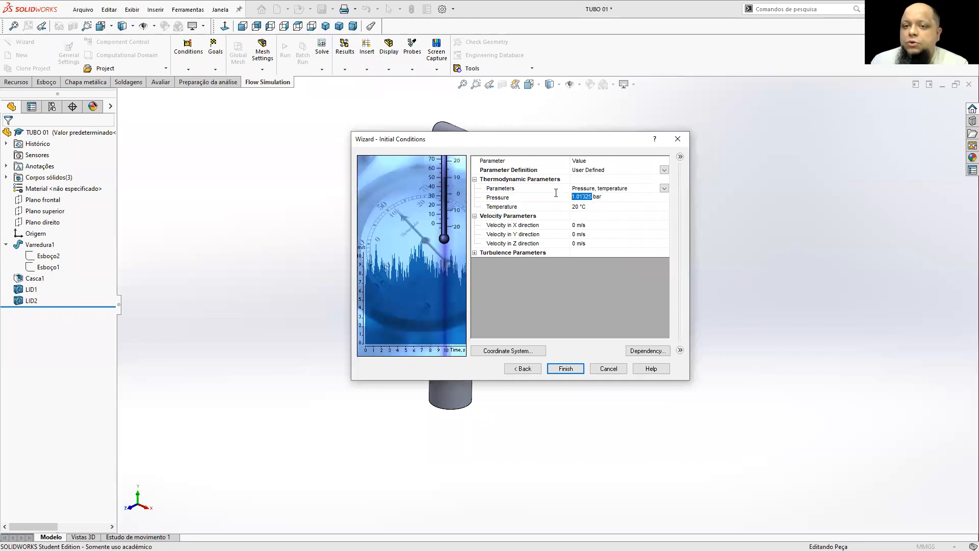
pyautogui.click(604, 210)
pyautogui.click(607, 225)
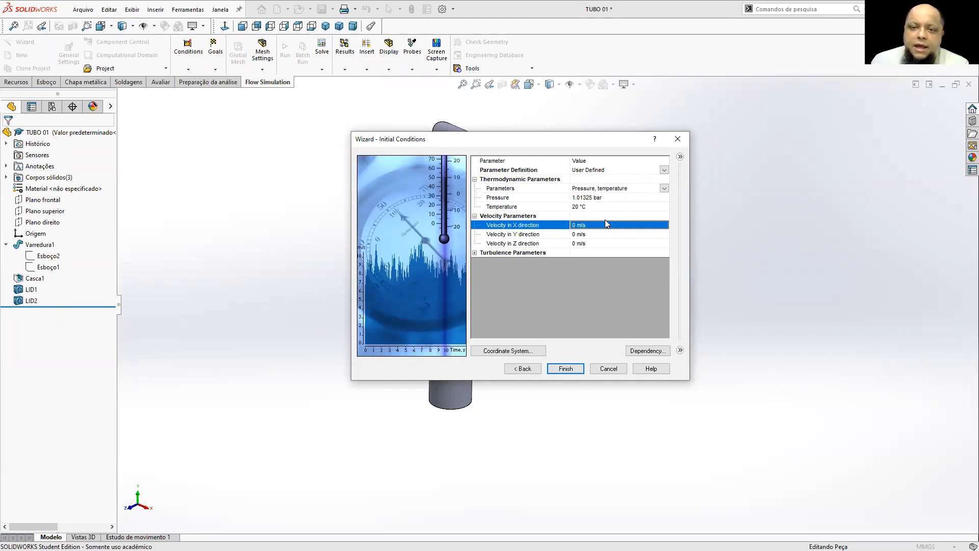
pyautogui.click(539, 215)
pyautogui.click(539, 225)
pyautogui.click(539, 233)
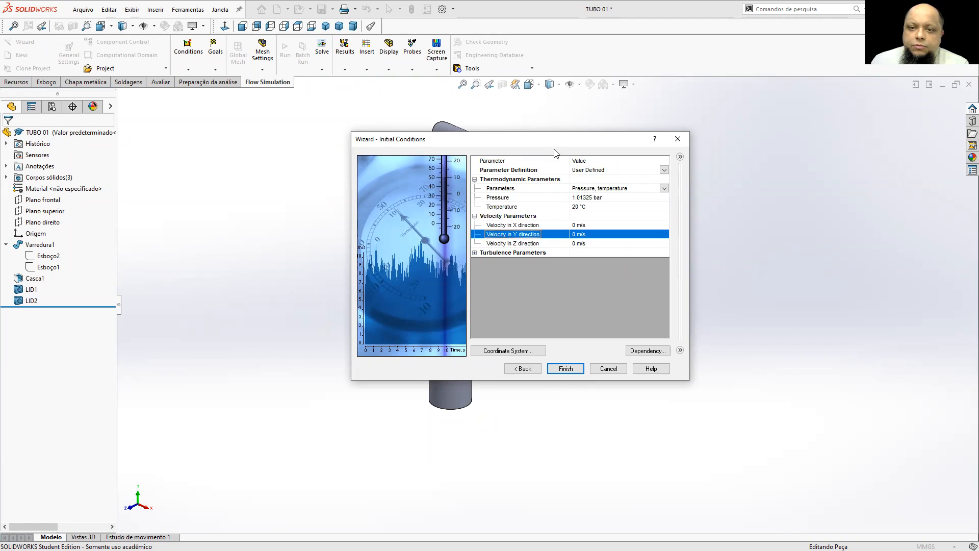
# Step: Finish the project wizard and inspect the computational domain box around the tube
pyautogui.moveTo(561, 145); pyautogui.dragTo(779, 268)
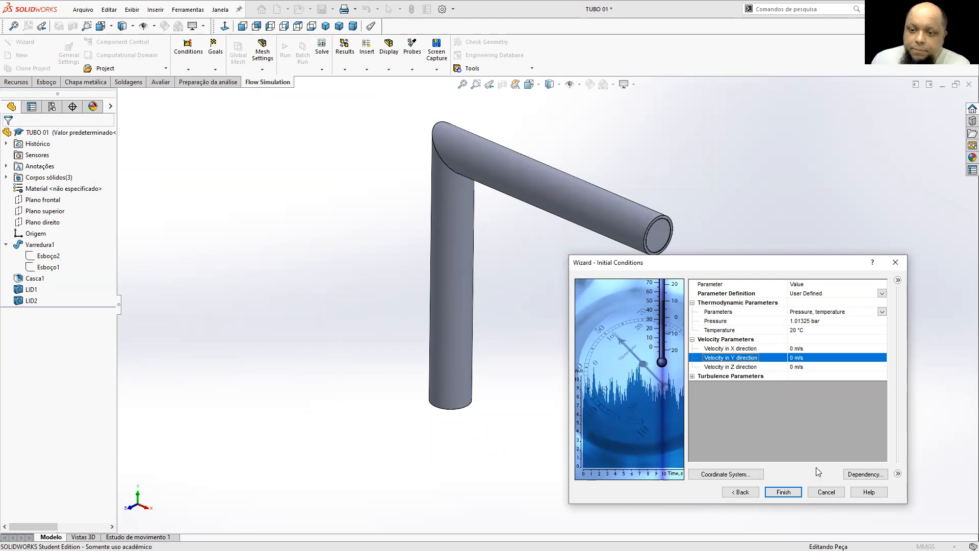
pyautogui.click(784, 492)
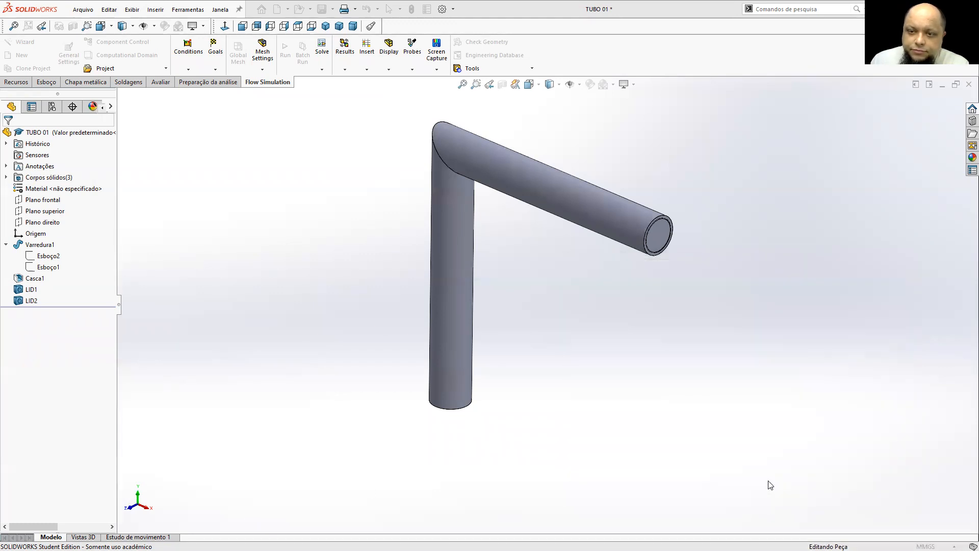
pyautogui.moveTo(532, 304); pyautogui.dragTo(630, 240, button='middle')
pyautogui.moveTo(518, 167); pyautogui.dragTo(488, 308, button='middle')
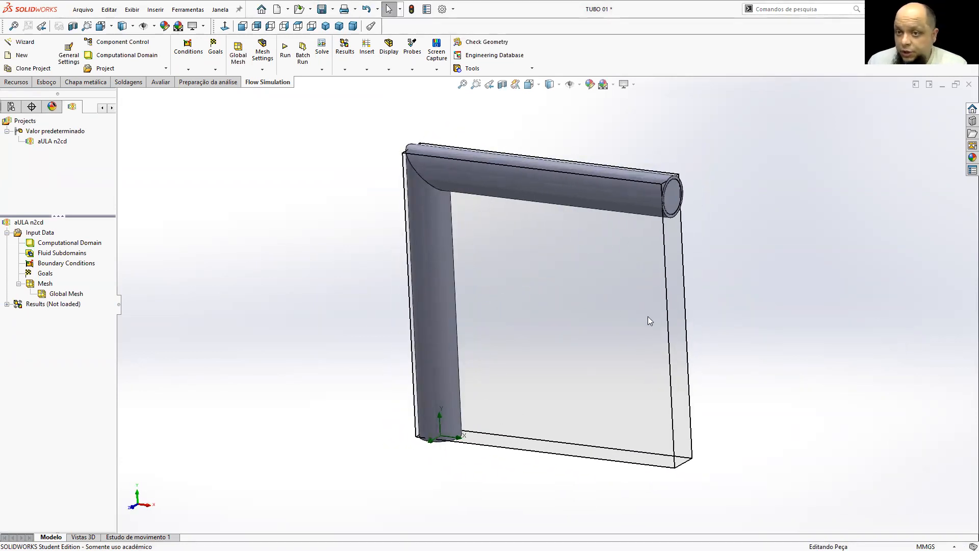
pyautogui.scroll(-6, 668, 188)
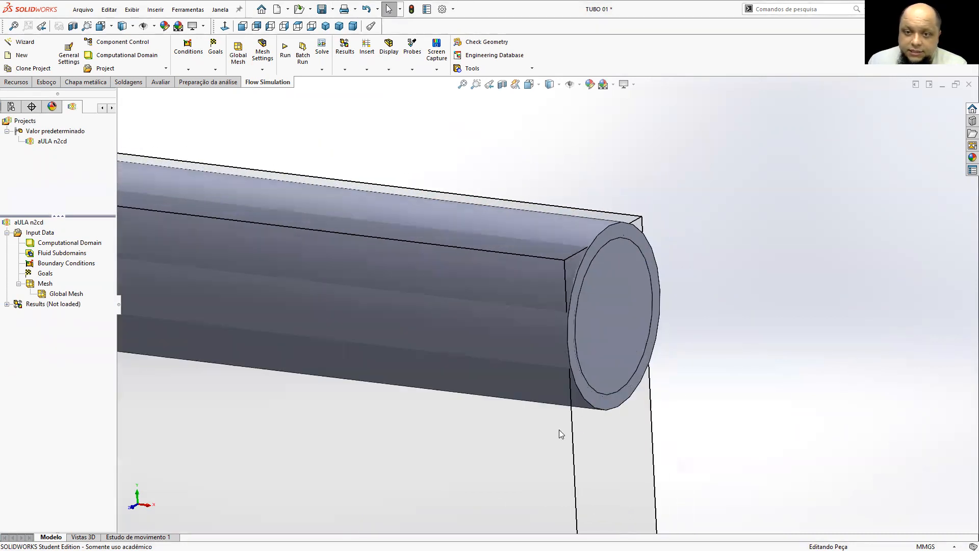
pyautogui.moveTo(564, 228); pyautogui.dragTo(523, 280, button='middle')
pyautogui.scroll(5, 551, 331)
pyautogui.moveTo(559, 356); pyautogui.dragTo(529, 255, button='middle')
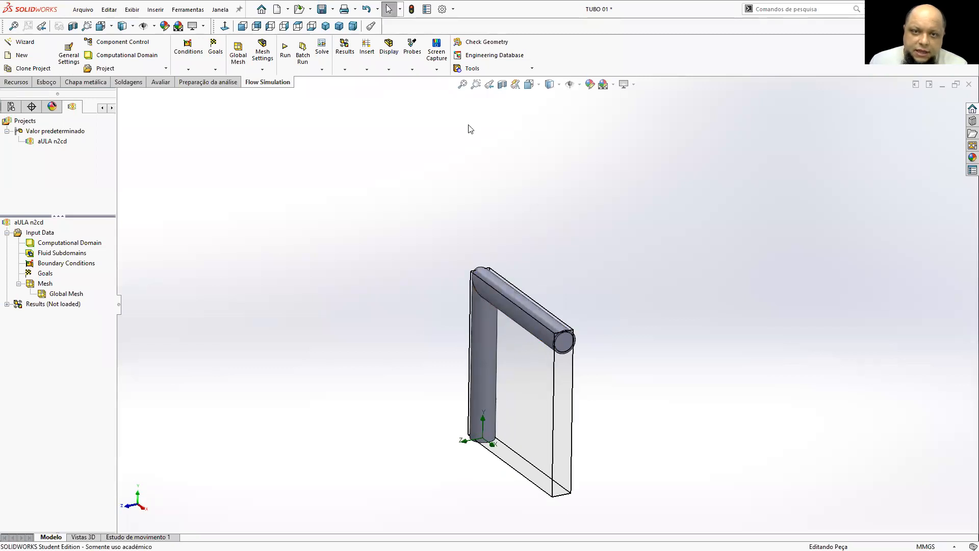
# Step: Set the model transparency to 0.96 and look at the inside of the tube
pyautogui.click(389, 70)
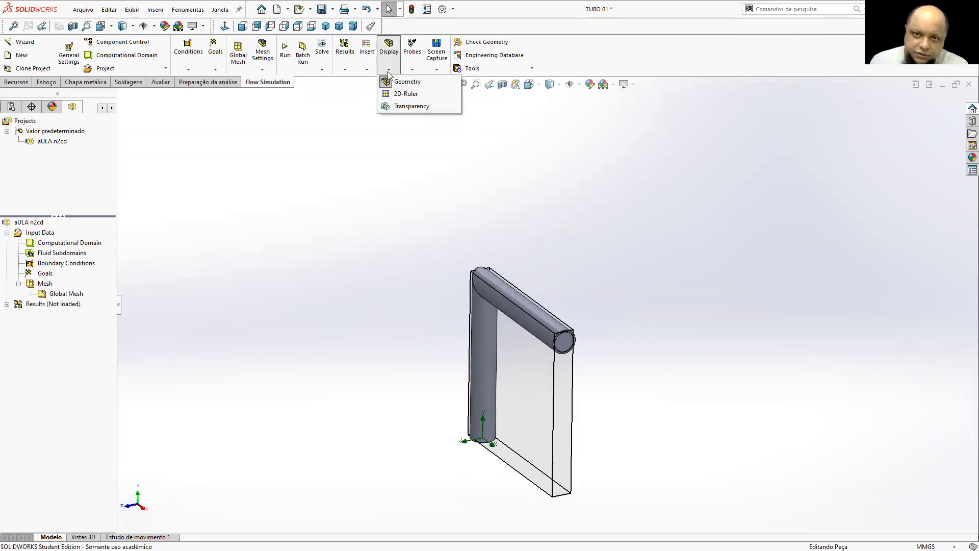
pyautogui.click(411, 106)
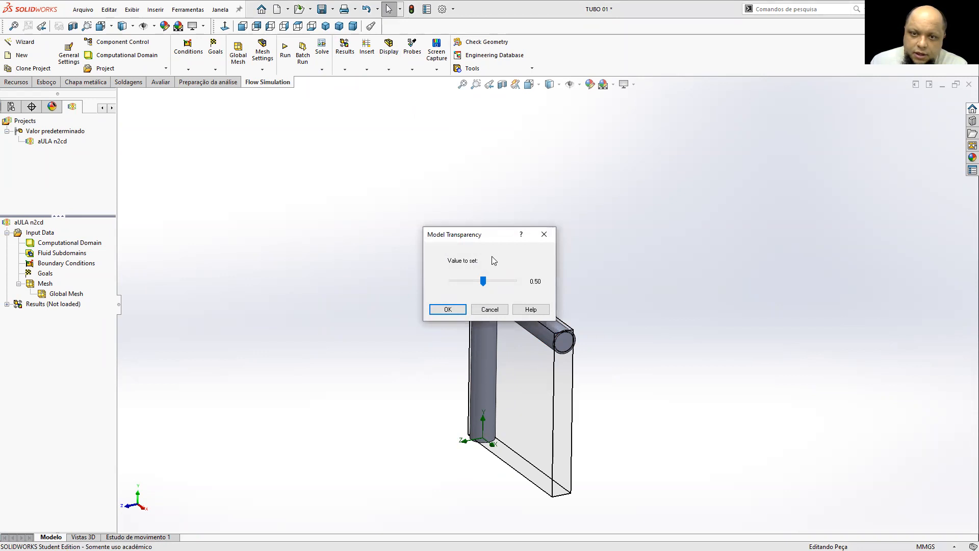
pyautogui.moveTo(494, 235); pyautogui.dragTo(407, 179)
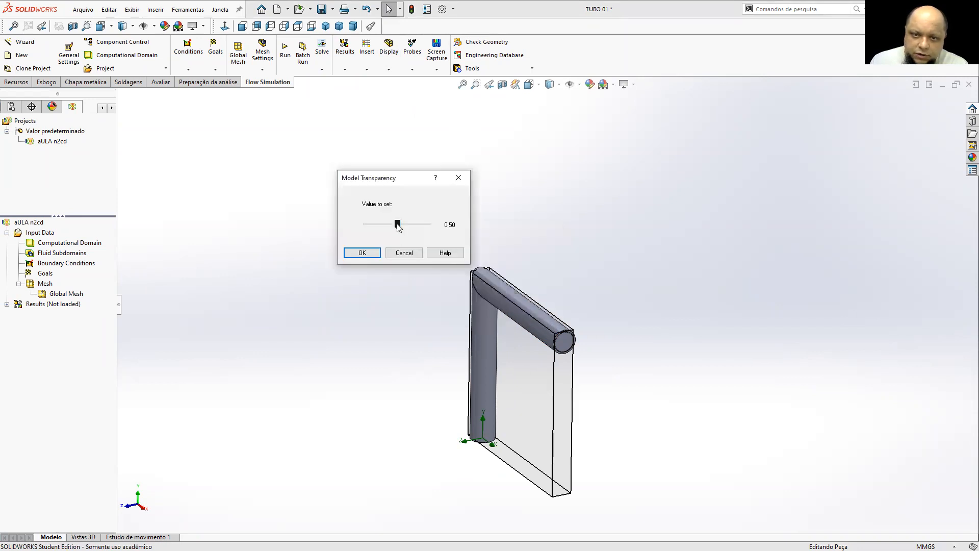
pyautogui.moveTo(421, 228); pyautogui.dragTo(426, 227)
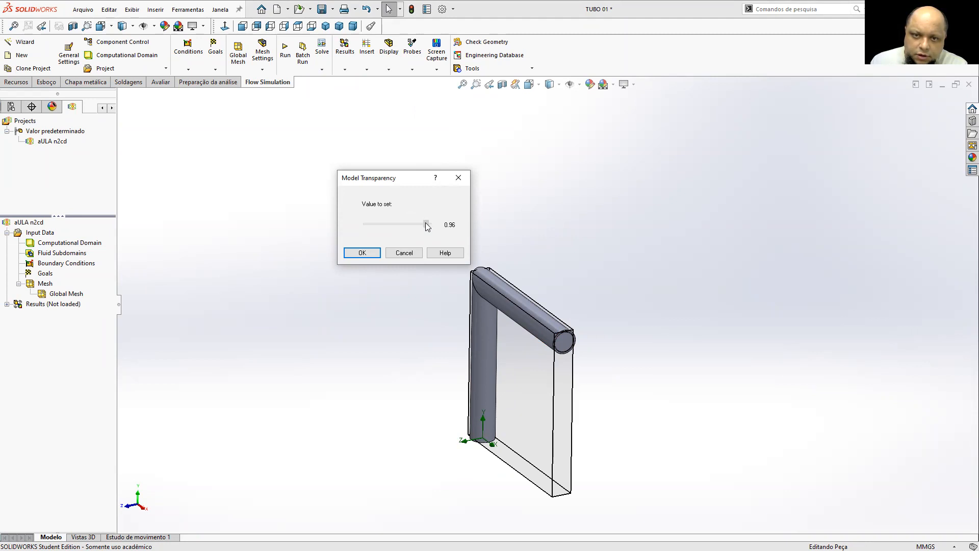
pyautogui.click(371, 255)
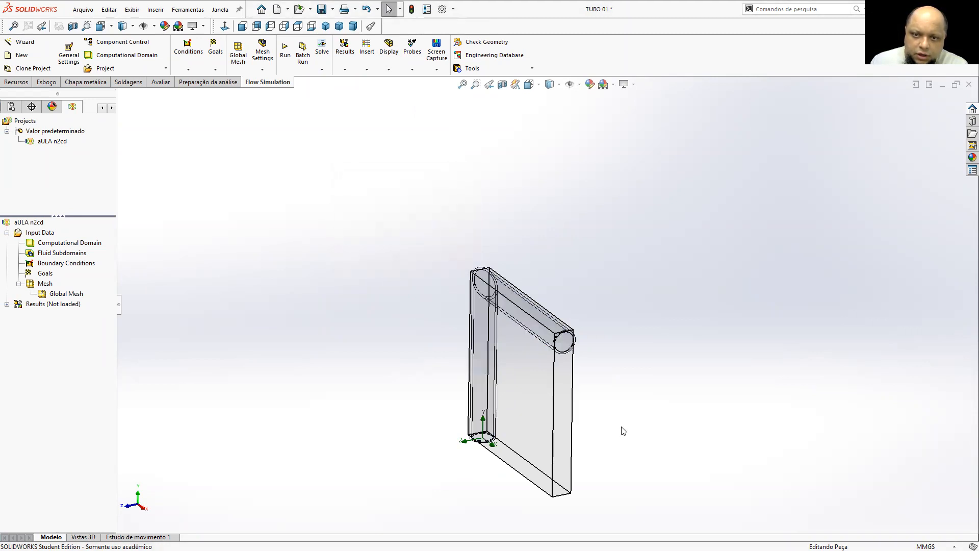
pyautogui.moveTo(528, 401); pyautogui.dragTo(476, 375, button='middle')
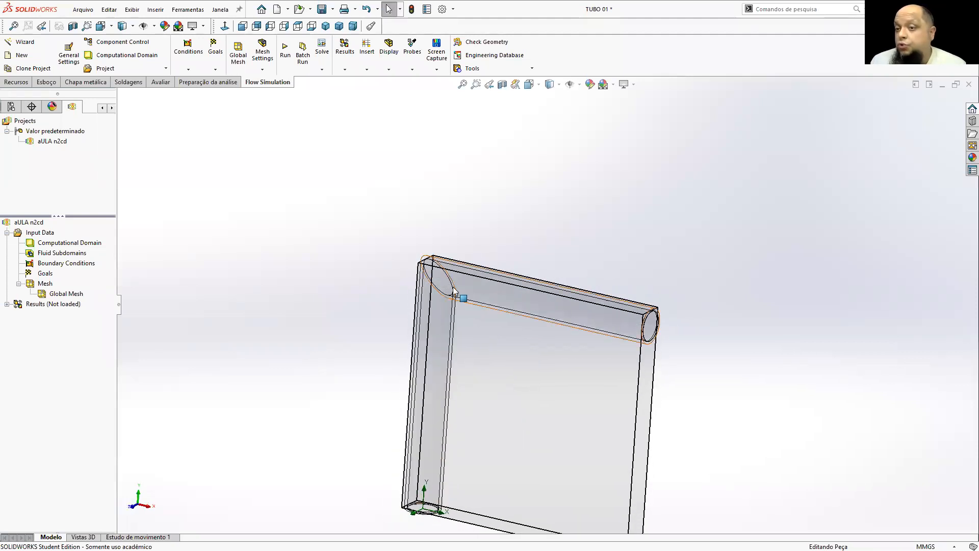
pyautogui.scroll(4, 551, 398)
pyautogui.moveTo(553, 380); pyautogui.dragTo(559, 359, button='middle')
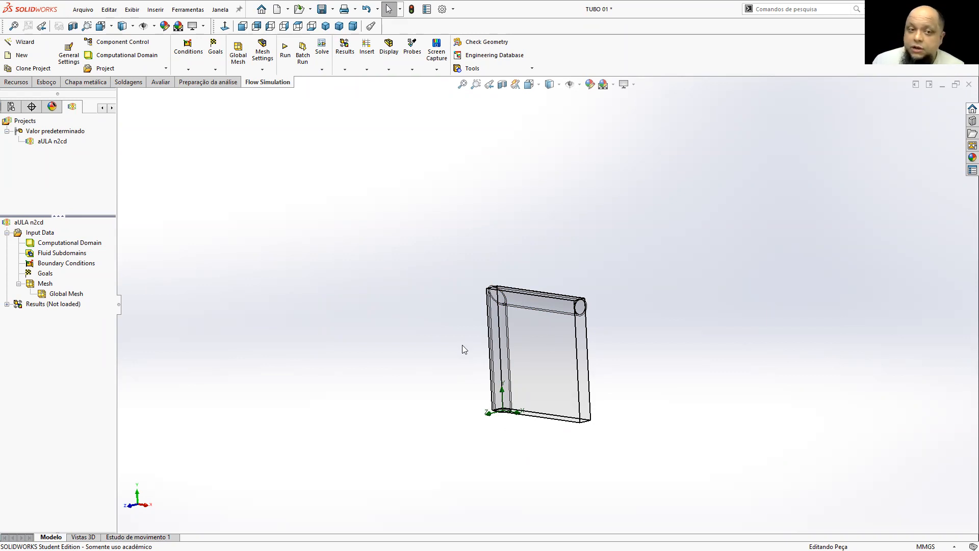
# Step: Open the computational domain definition, examine its type and size limits around the tube, and close it unchanged
pyautogui.rightClick(86, 242)
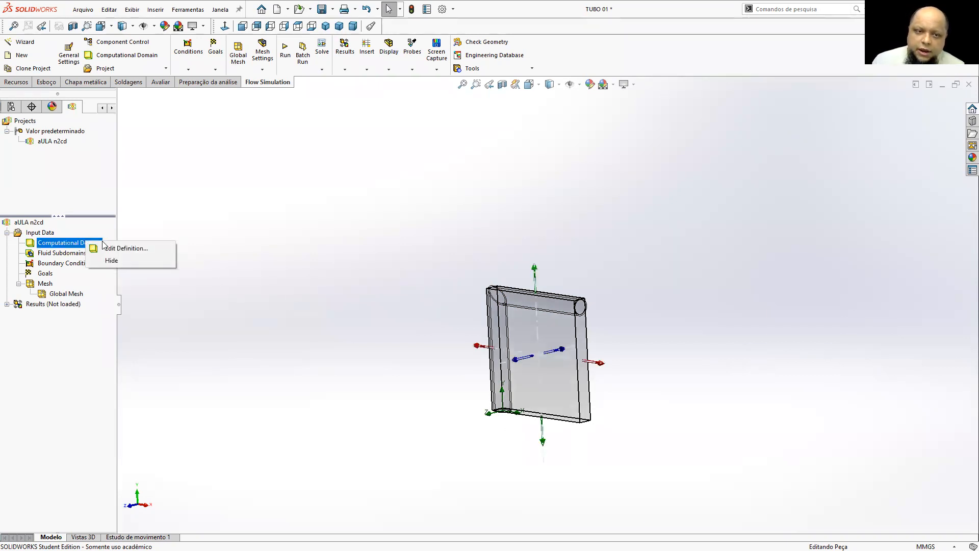
pyautogui.click(115, 247)
pyautogui.moveTo(458, 251); pyautogui.dragTo(459, 328, button='middle')
pyautogui.moveTo(553, 345); pyautogui.dragTo(576, 288, button='middle')
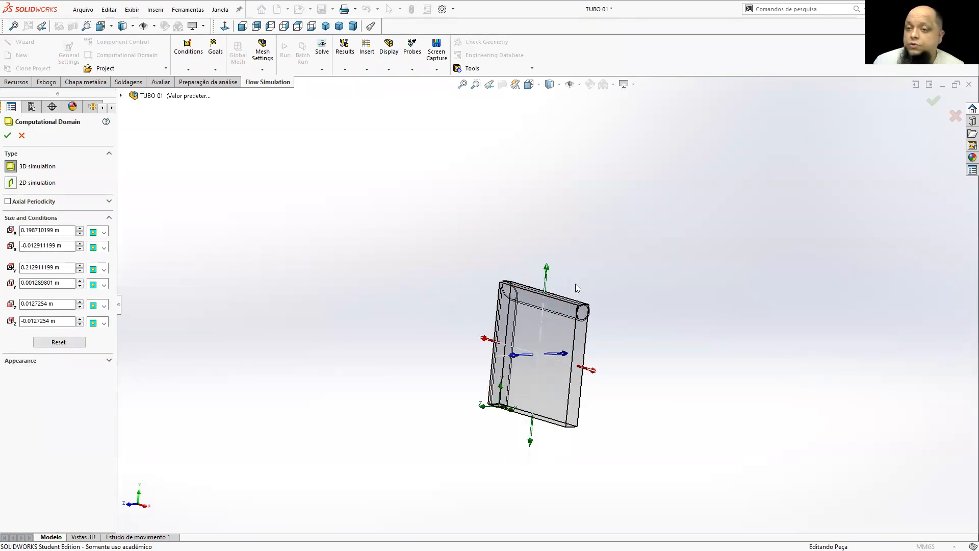
pyautogui.click(7, 135)
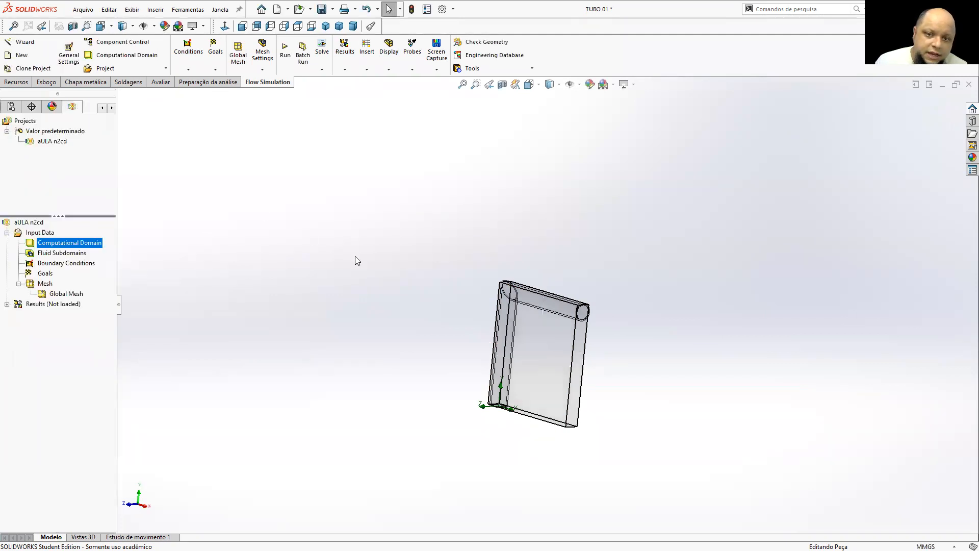
# Step: Hide the computational domain and check the transparent tube and its lids
pyautogui.rightClick(75, 244)
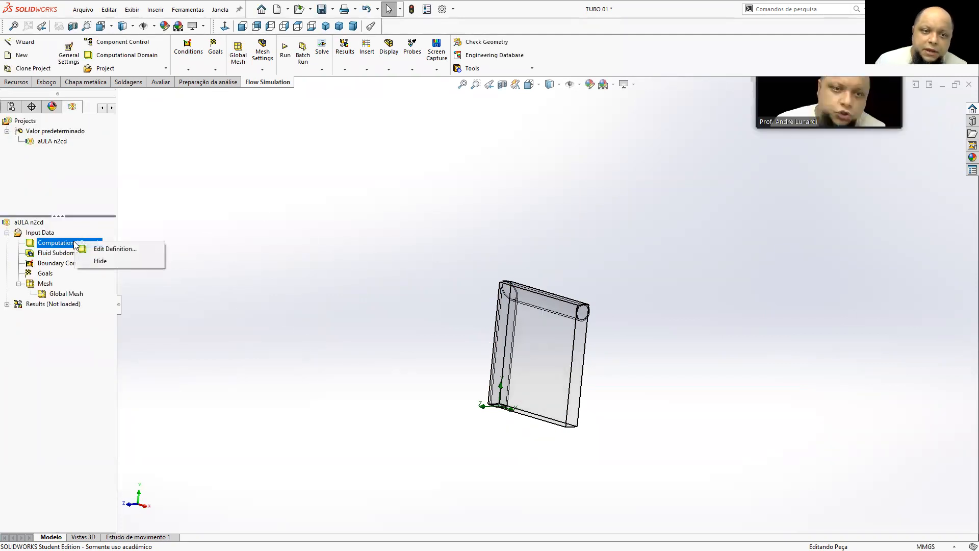
pyautogui.click(108, 264)
pyautogui.moveTo(482, 284); pyautogui.dragTo(538, 300, button='middle')
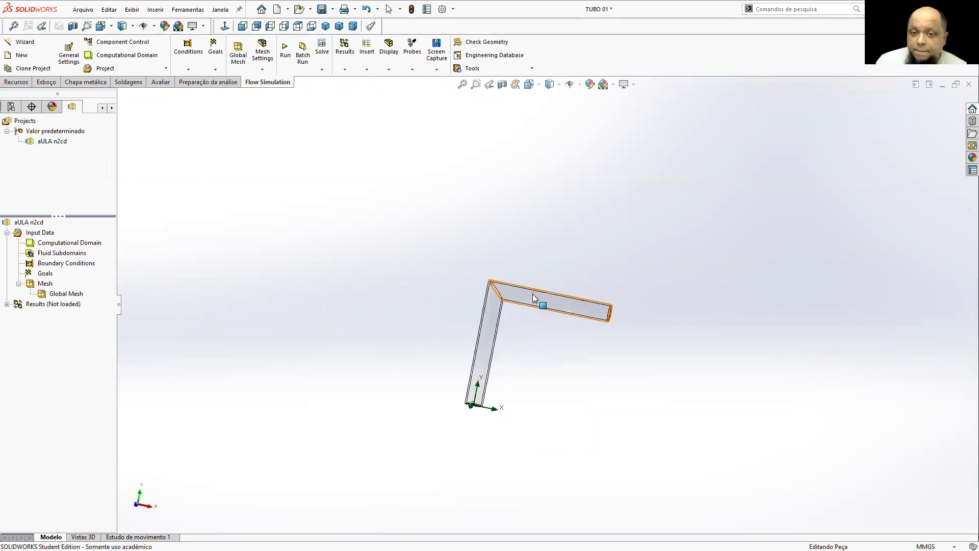
pyautogui.scroll(-2, 510, 310)
pyautogui.moveTo(555, 338); pyautogui.dragTo(521, 367, button='middle')
pyautogui.scroll(-2, 520, 367)
pyautogui.scroll(2, 546, 378)
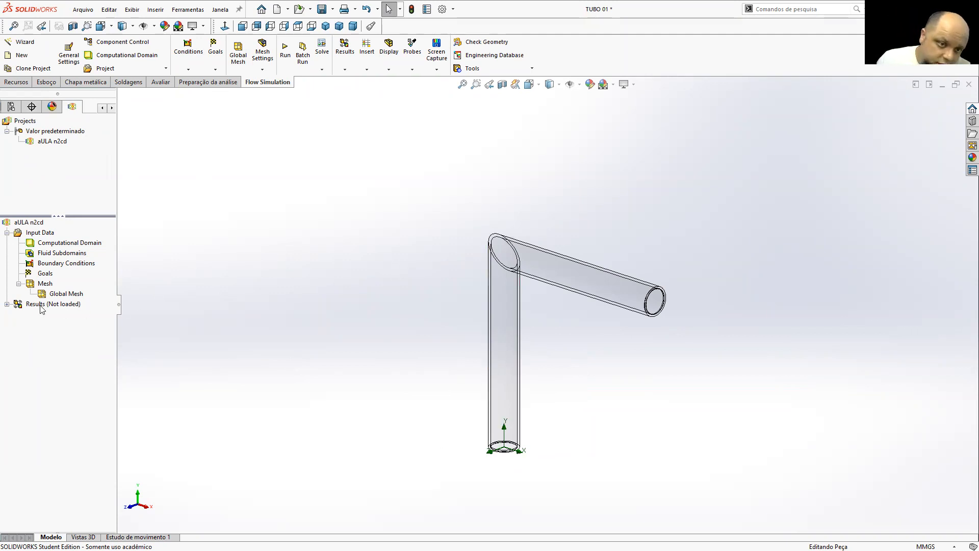
# Step: Expand the results branch of the project tree and start a new boundary condition for the vertical leg's lidded end
pyautogui.click(7, 305)
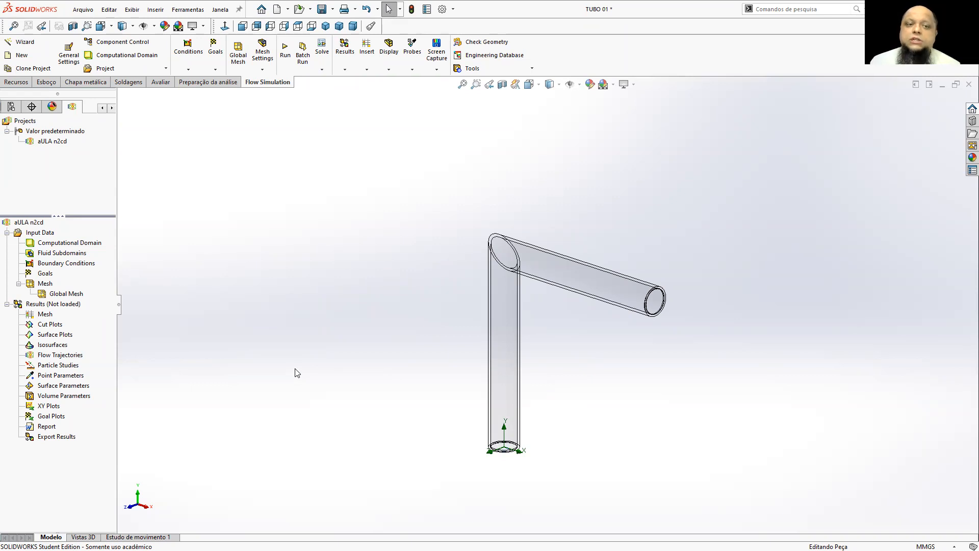
pyautogui.scroll(-6, 515, 437)
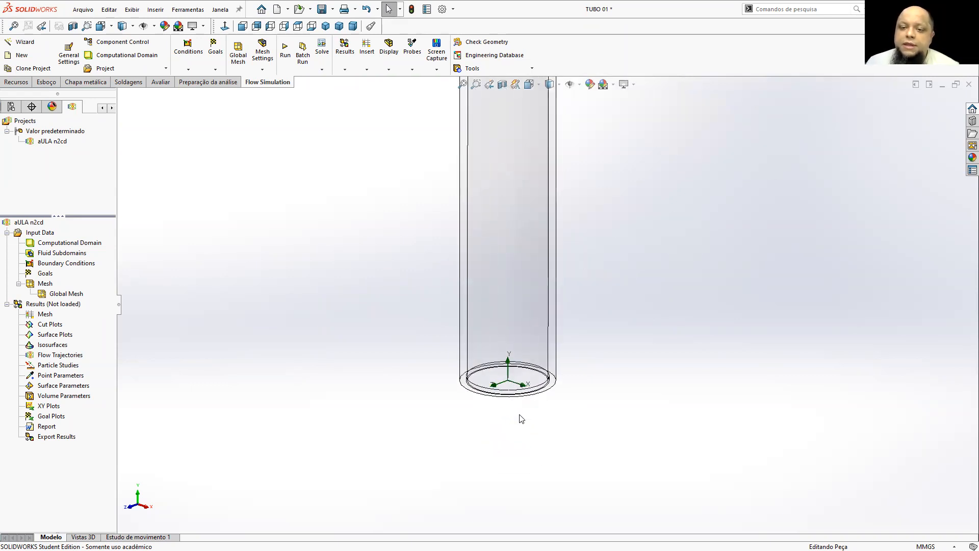
pyautogui.scroll(-2, 511, 359)
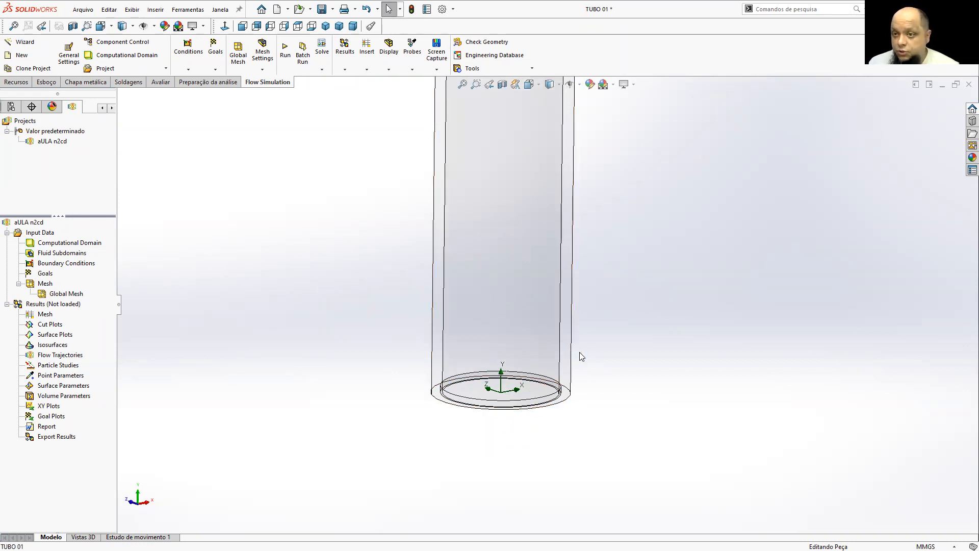
pyautogui.moveTo(494, 345); pyautogui.dragTo(486, 399, button='middle')
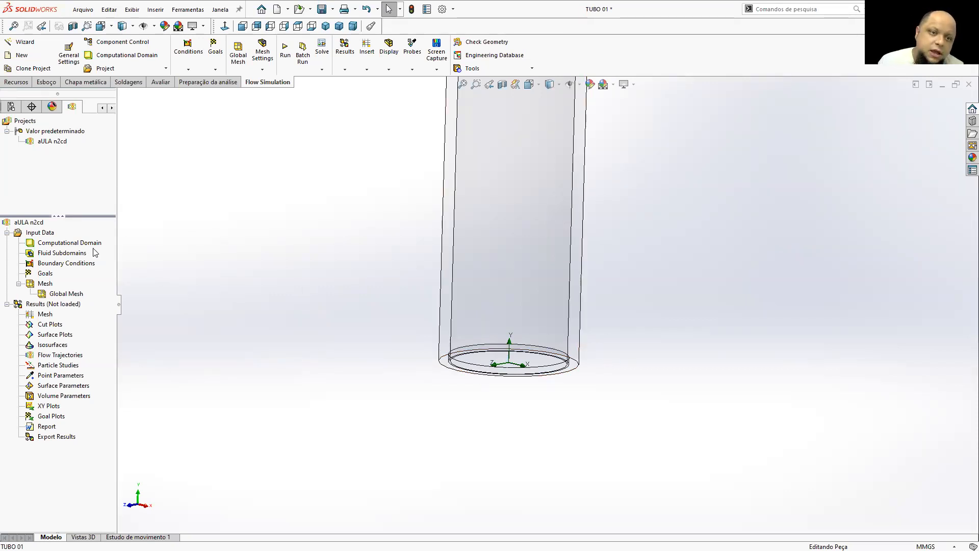
pyautogui.rightClick(67, 262)
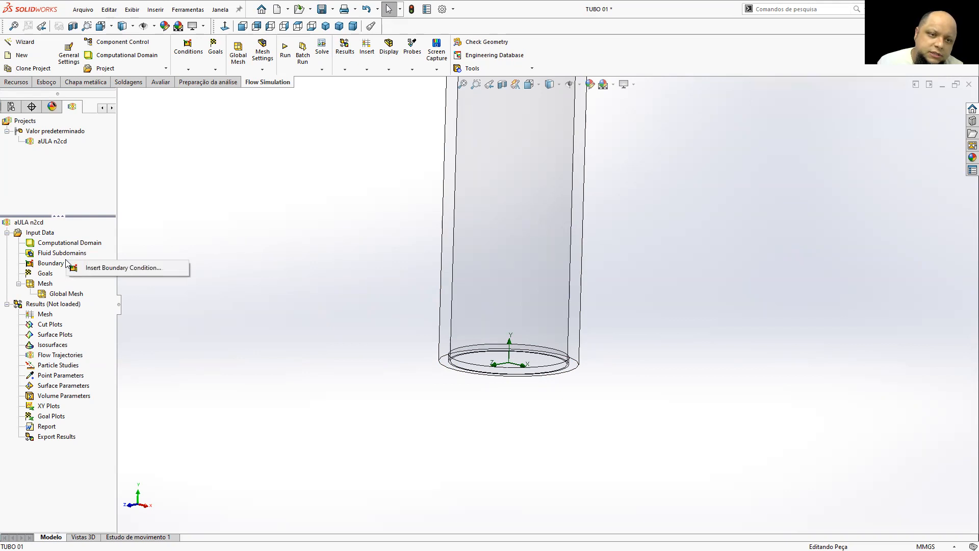
pyautogui.click(97, 268)
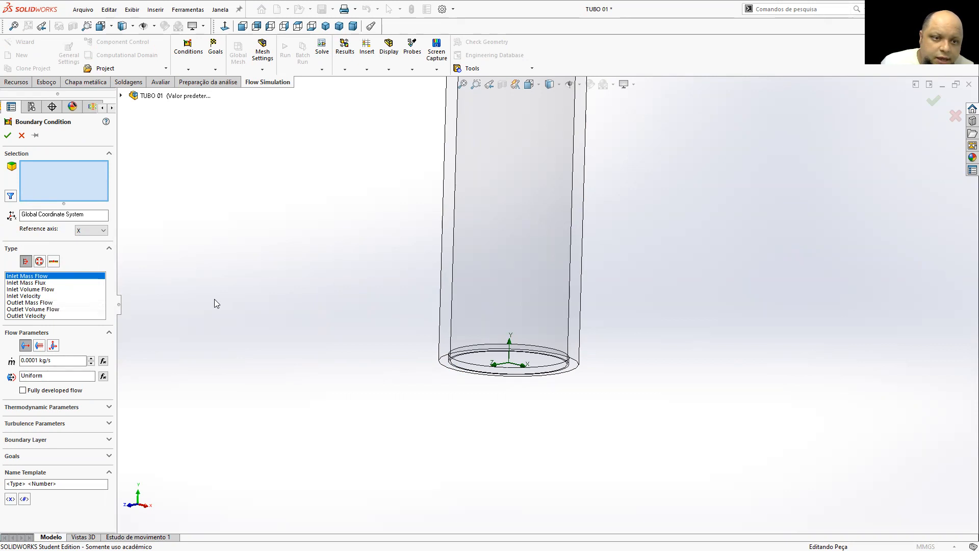
pyautogui.click(38, 347)
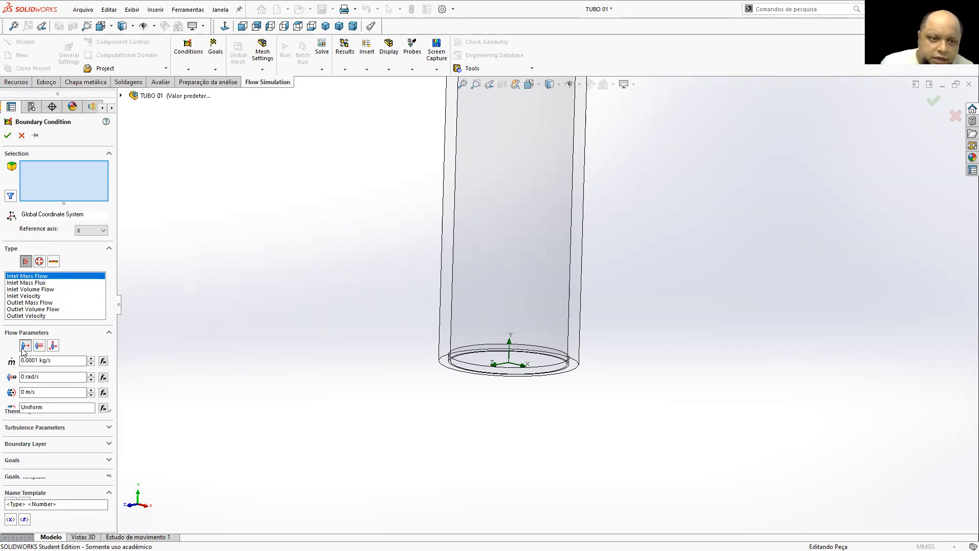
pyautogui.click(24, 346)
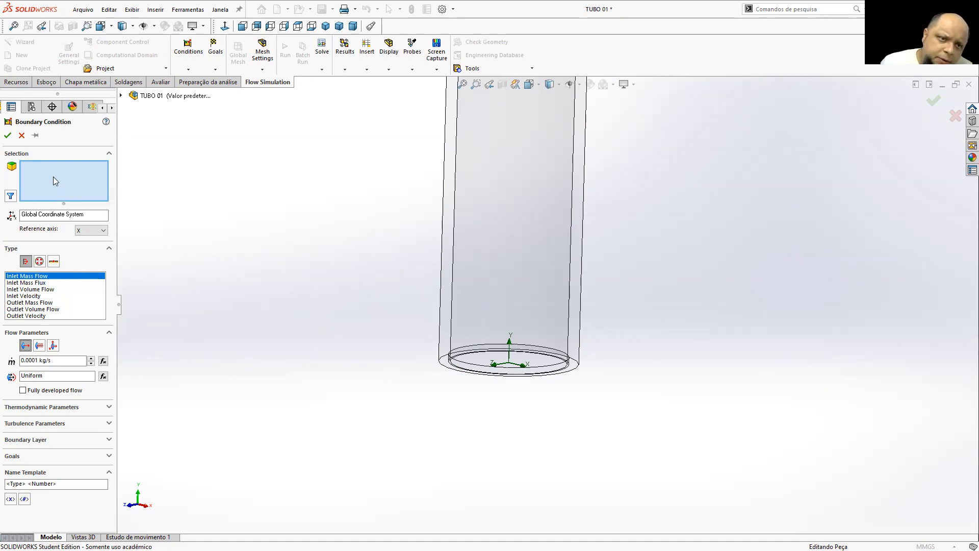
# Step: Choose the inner face of LID1 at the base of the vertical leg as the boundary condition's face
pyautogui.moveTo(530, 350); pyautogui.dragTo(456, 386, button='middle')
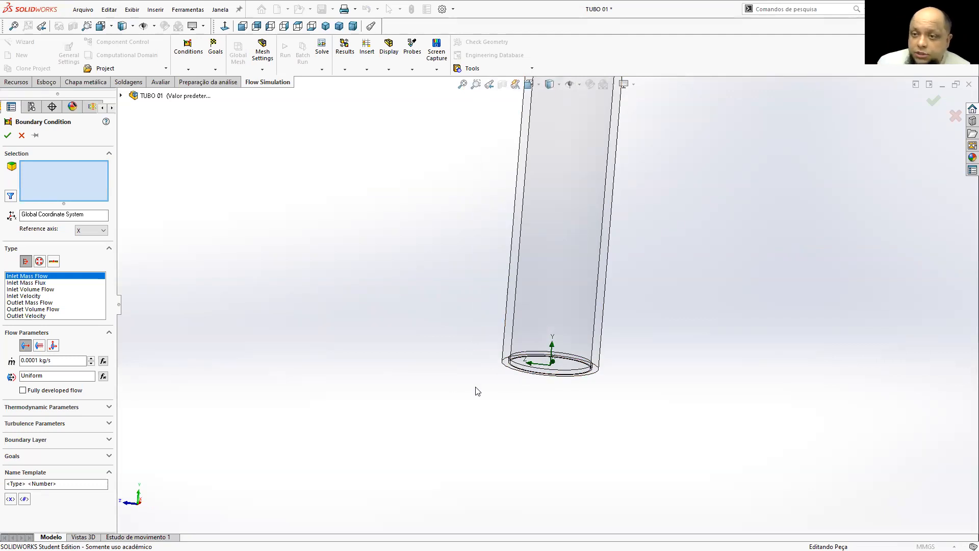
pyautogui.scroll(-3, 551, 376)
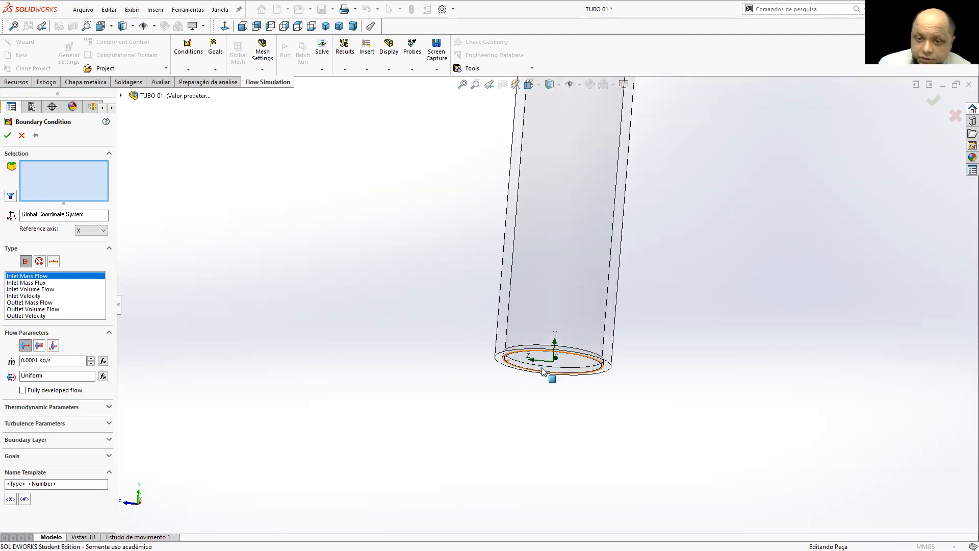
pyautogui.rightClick(587, 359)
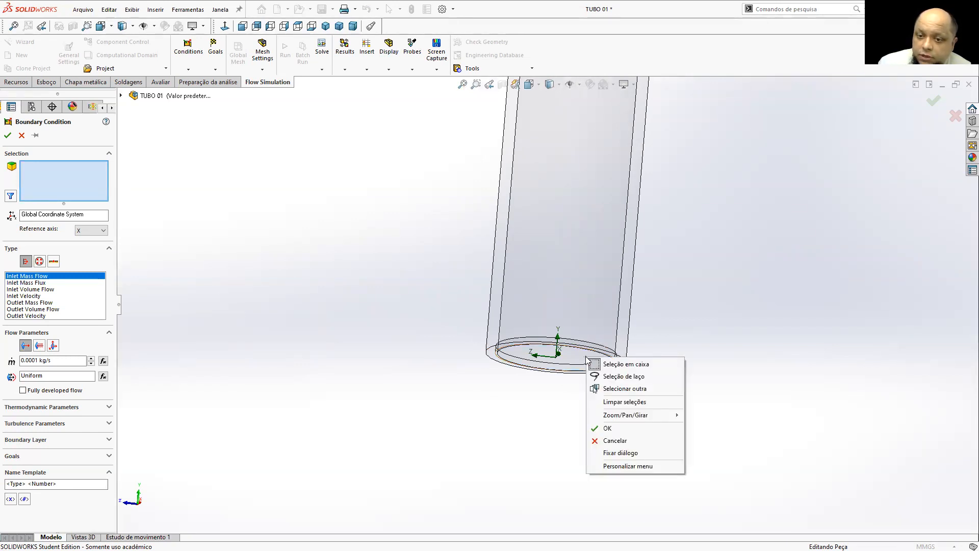
pyautogui.click(619, 389)
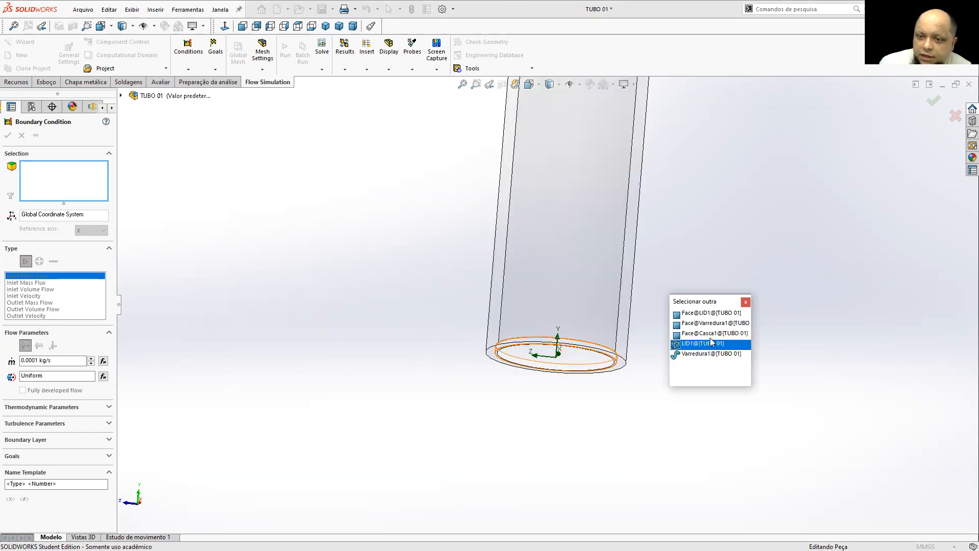
pyautogui.click(713, 315)
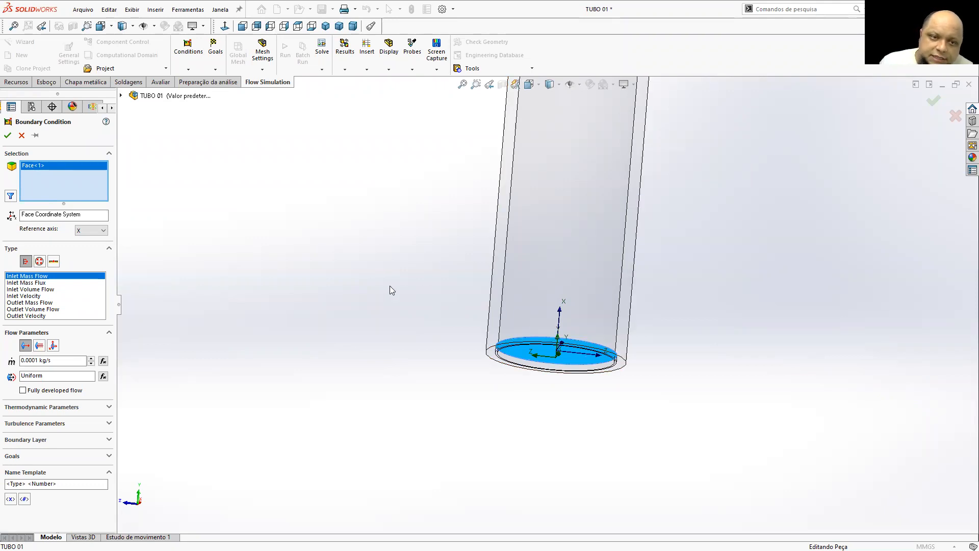
# Step: Set the condition type to Inlet Velocity at 3 m/s and accept it
pyautogui.click(23, 295)
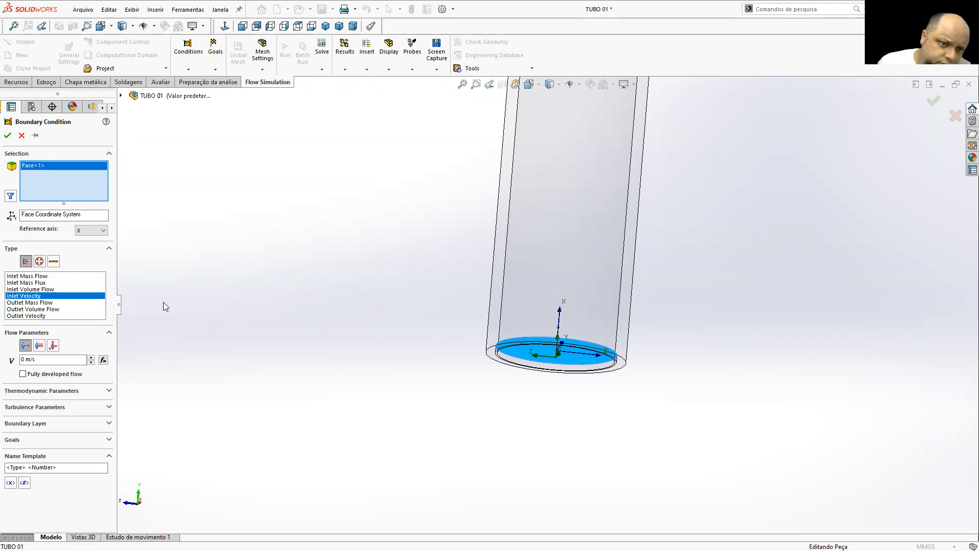
pyautogui.doubleClick(25, 359)
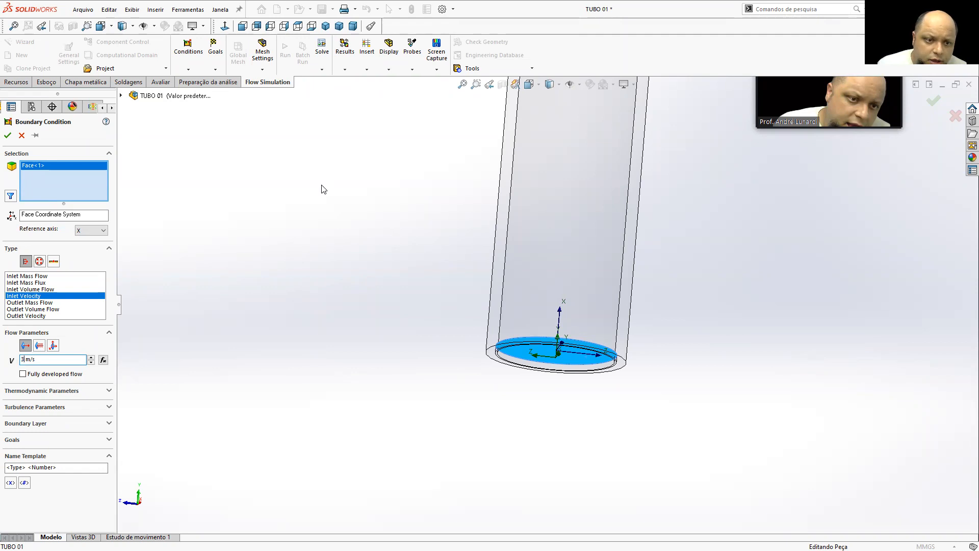
pyautogui.click(7, 135)
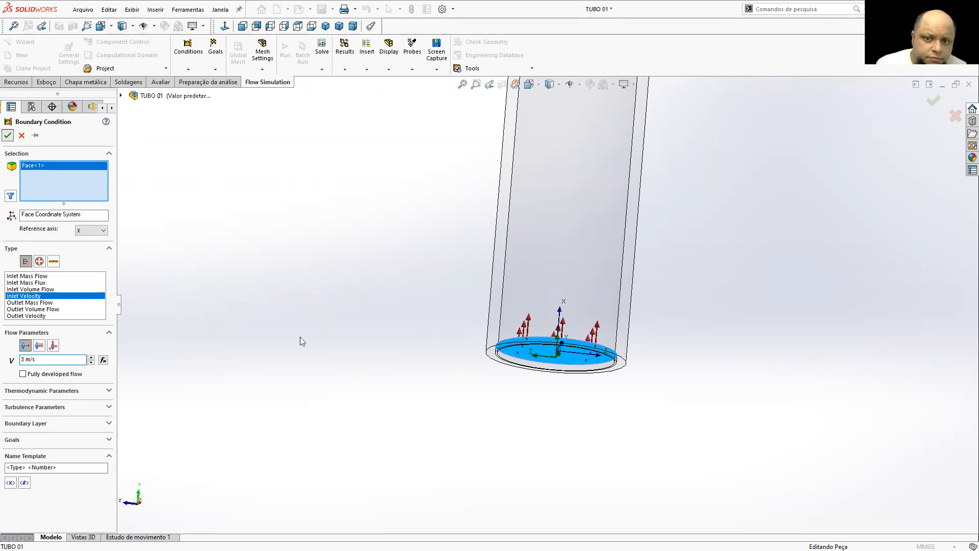
# Step: Examine the inlet velocity arrows at the base lid and the lid at the tube's opposite end
pyautogui.moveTo(565, 333); pyautogui.dragTo(539, 384, button='middle')
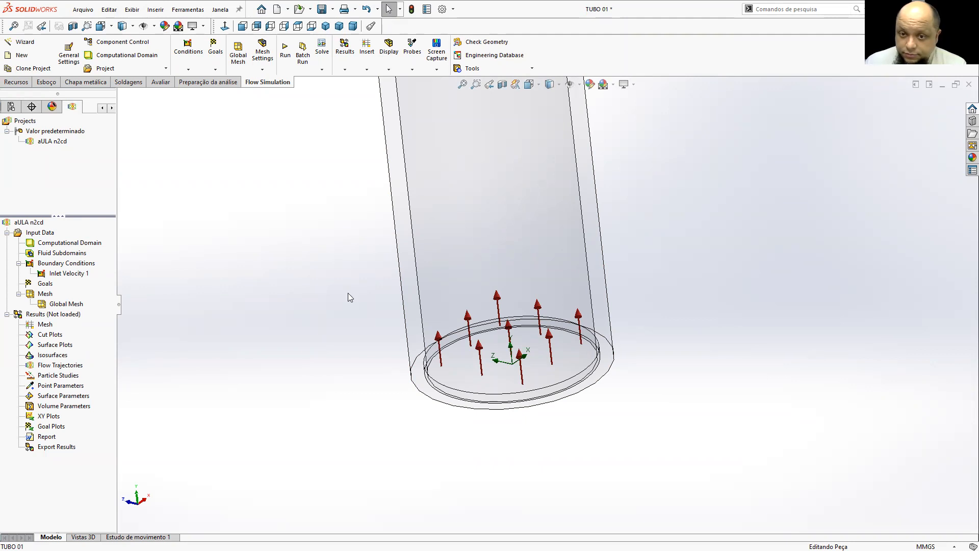
pyautogui.scroll(3, 555, 326)
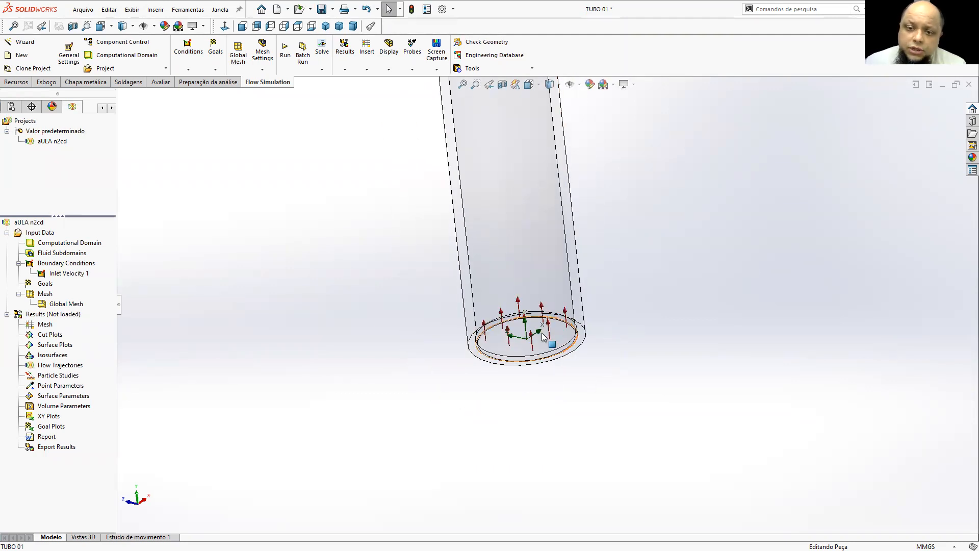
pyautogui.scroll(2, 526, 321)
pyautogui.moveTo(511, 211); pyautogui.dragTo(580, 170, button='middle')
pyautogui.scroll(-3, 577, 199)
pyautogui.moveTo(574, 204); pyautogui.dragTo(575, 318, button='middle')
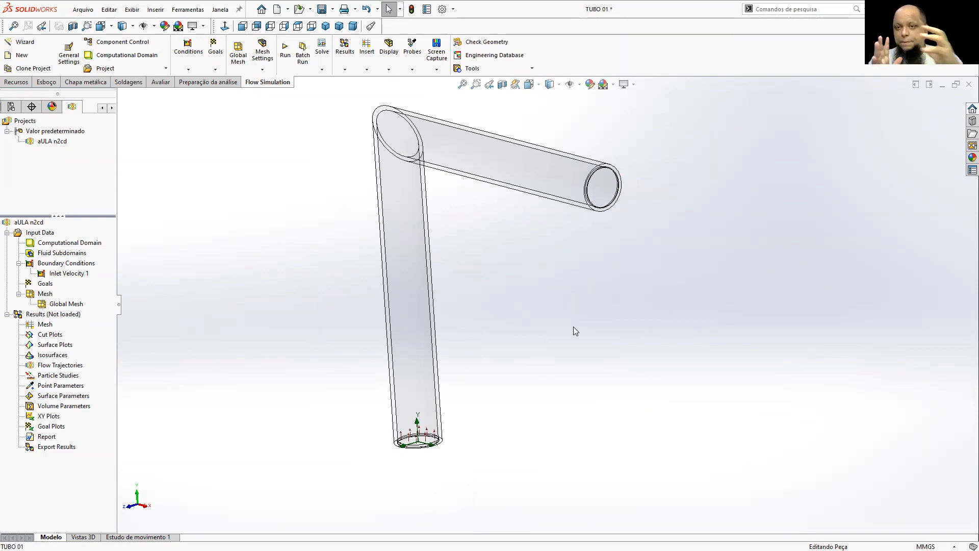
pyautogui.rightClick(609, 186)
pyautogui.click(314, 250)
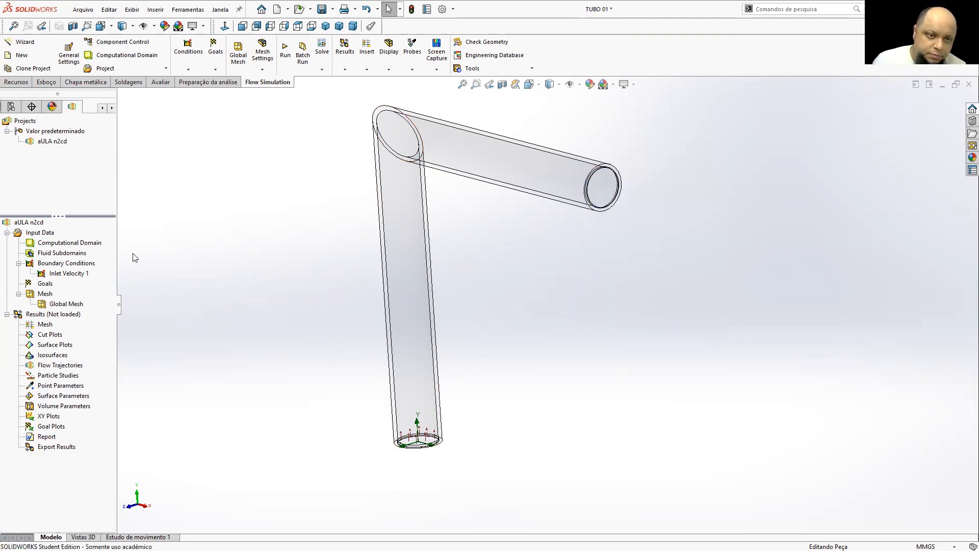
# Step: Add an Environment Pressure boundary condition of 1.01325 bar and 20 °C on the inner face of LID2
pyautogui.rightClick(57, 264)
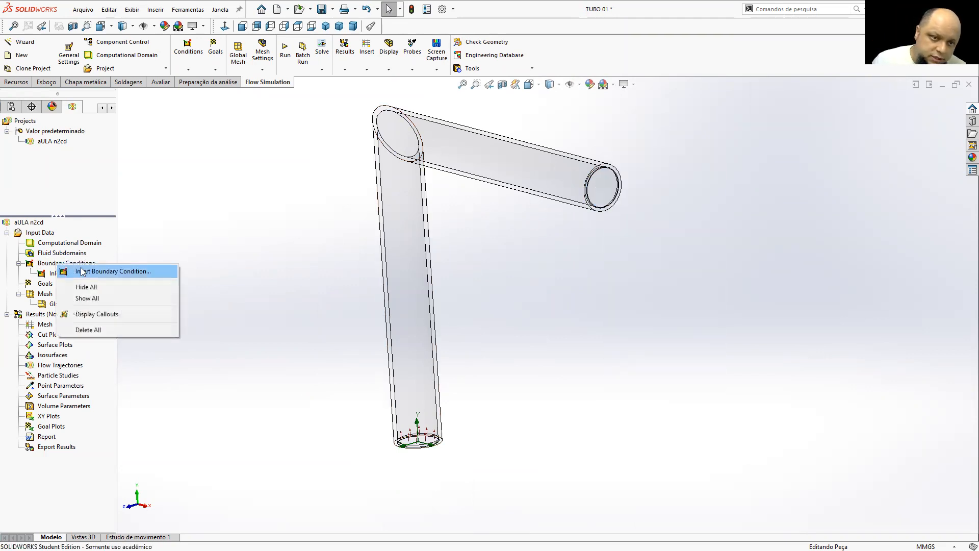
pyautogui.click(169, 271)
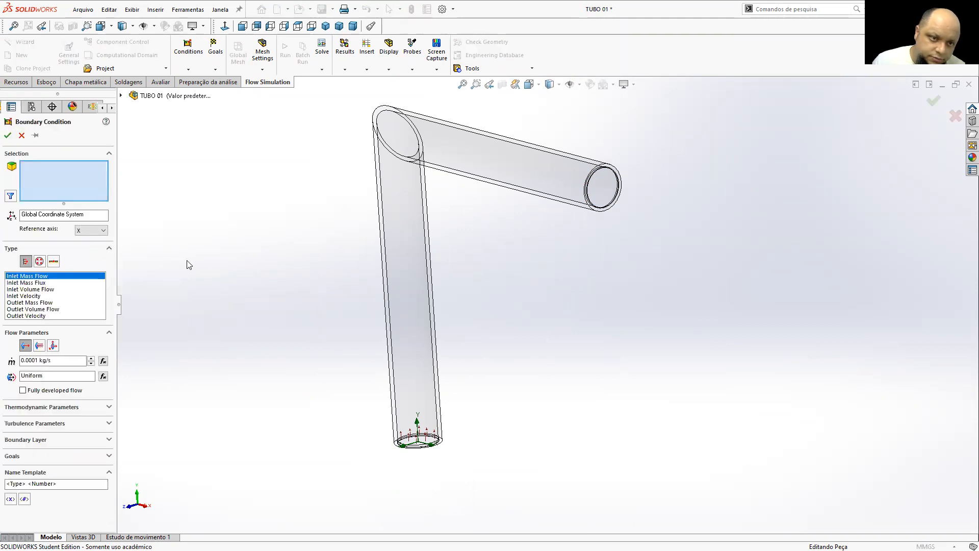
pyautogui.rightClick(608, 196)
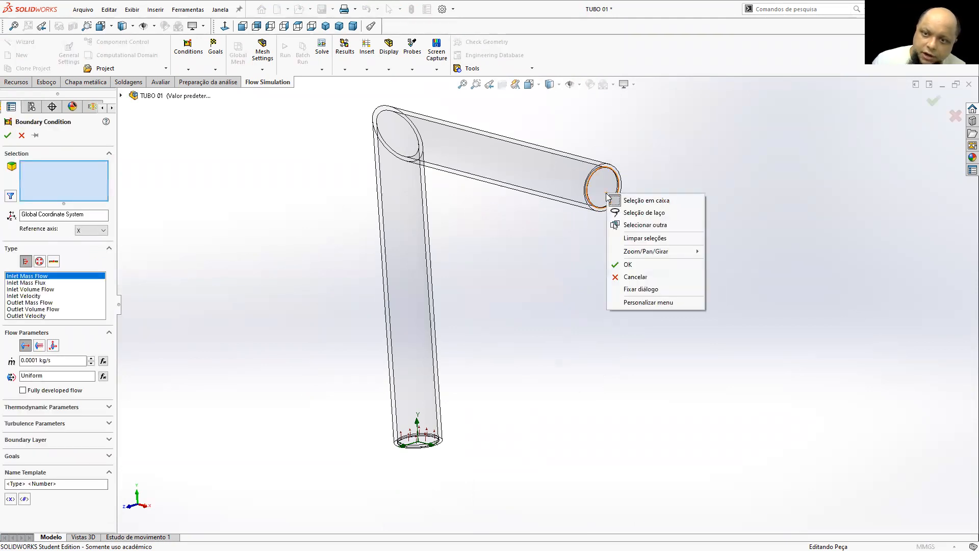
pyautogui.click(634, 225)
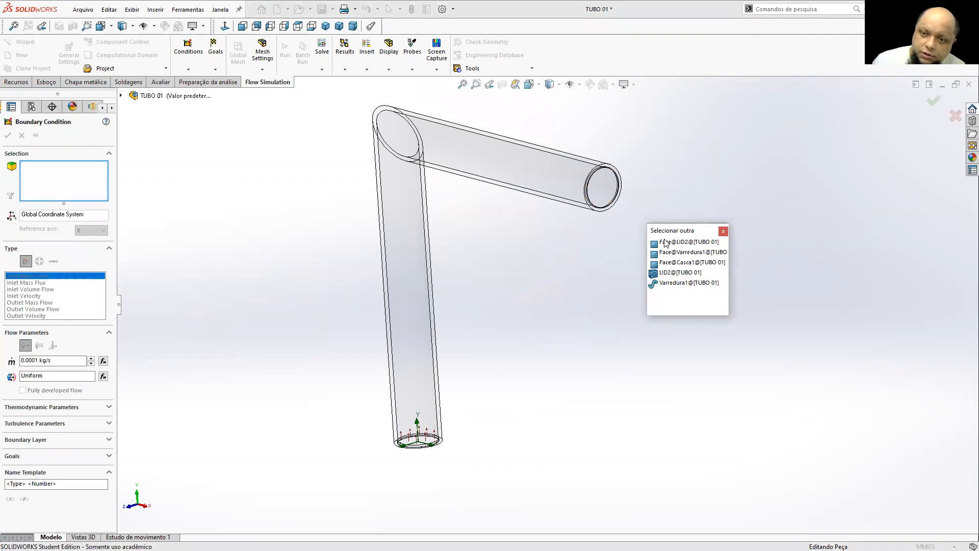
pyautogui.moveTo(594, 225); pyautogui.dragTo(691, 372, button='middle')
pyautogui.scroll(-7, 700, 184)
pyautogui.moveTo(697, 233); pyautogui.dragTo(764, 237)
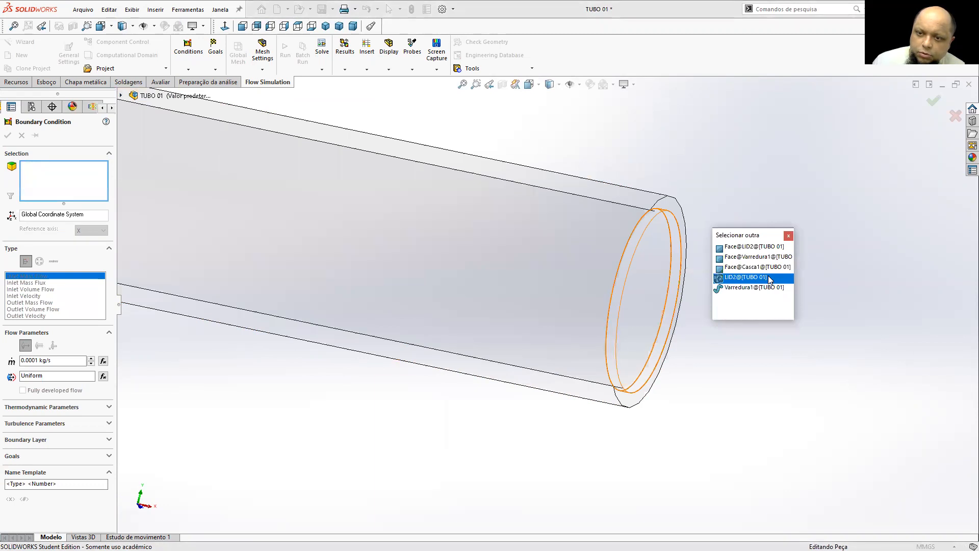
pyautogui.click(748, 248)
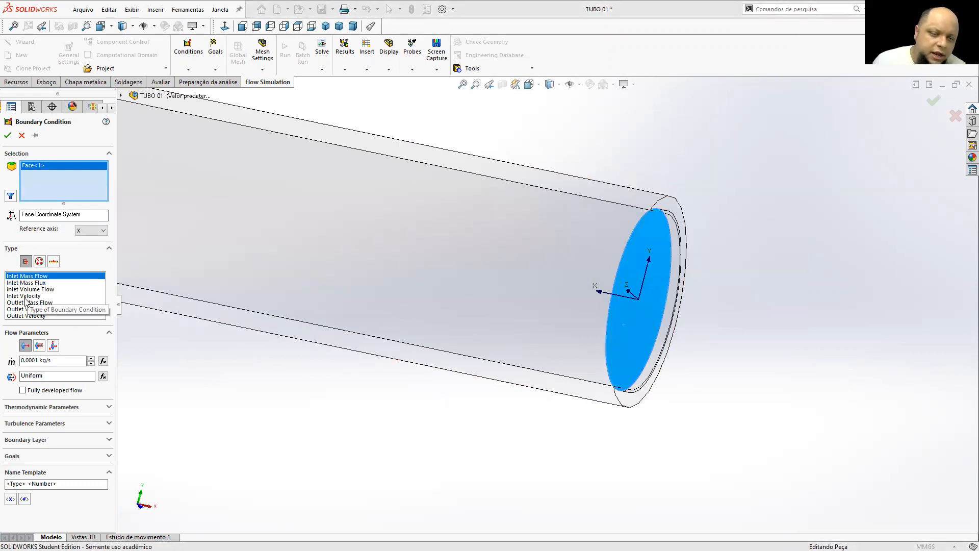
pyautogui.click(39, 262)
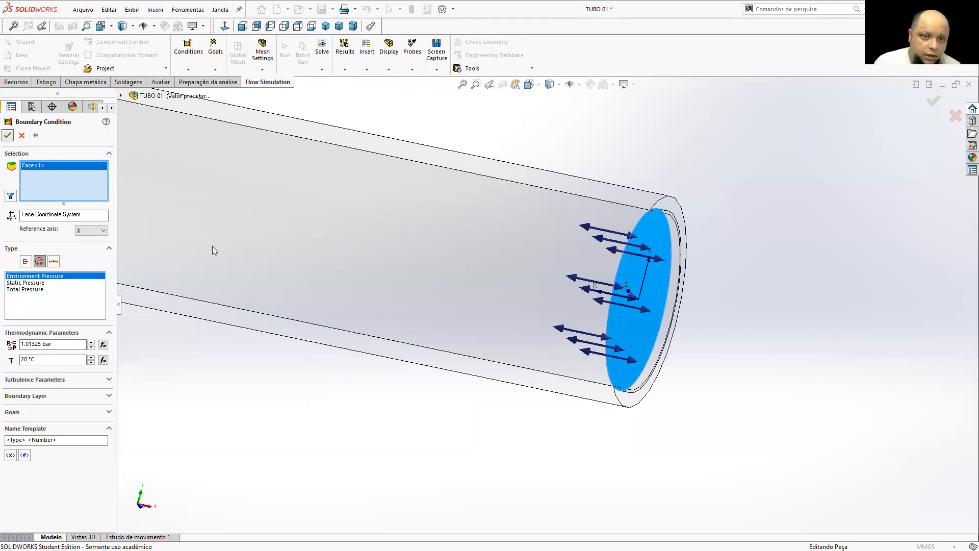
# Step: Show the whole tube in isometric view and save the part
pyautogui.scroll(3, 365, 352)
pyautogui.moveTo(494, 333); pyautogui.dragTo(480, 317, button='middle')
pyautogui.scroll(3, 645, 311)
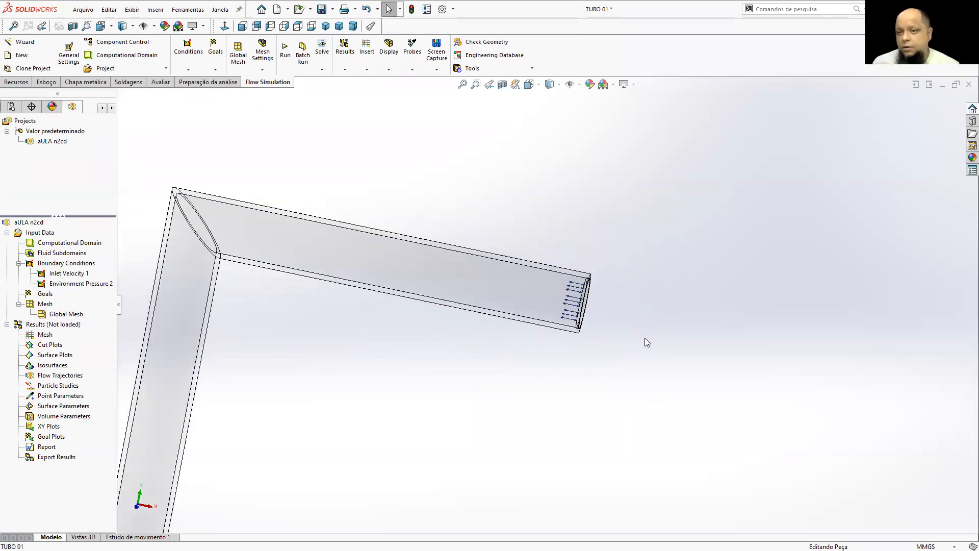
pyautogui.click(326, 26)
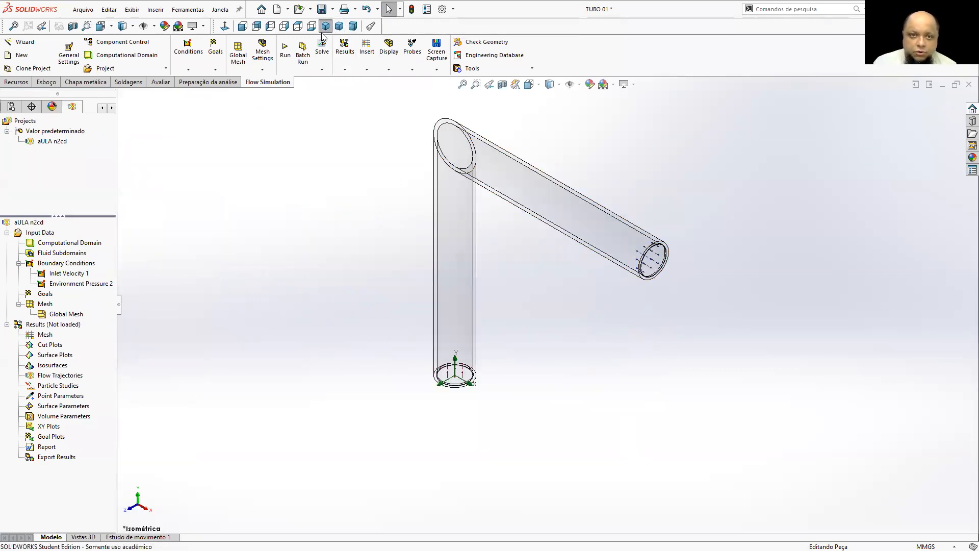
pyautogui.click(322, 9)
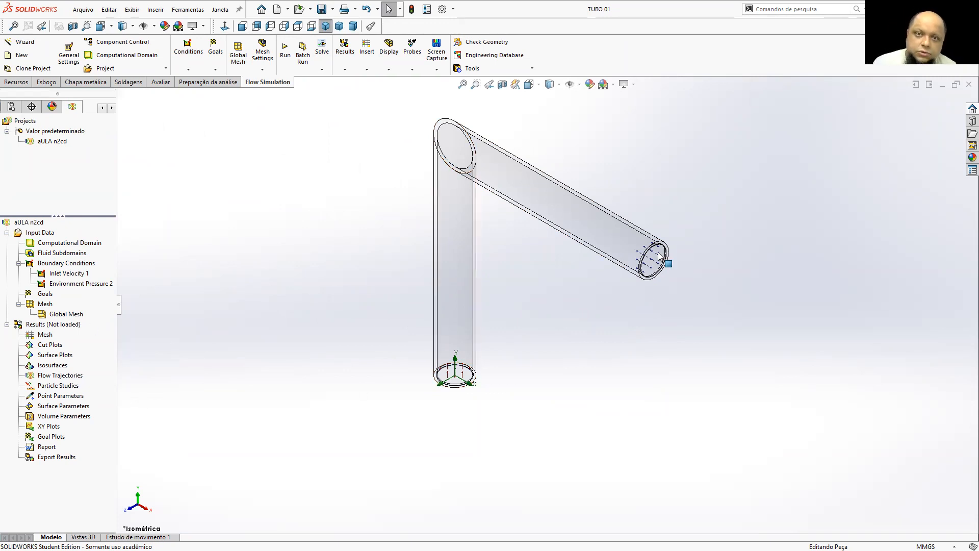
# Step: Run a new flow calculation on this computer using all cores with results loading enabled, and close the solver once it finishes
pyautogui.click(285, 50)
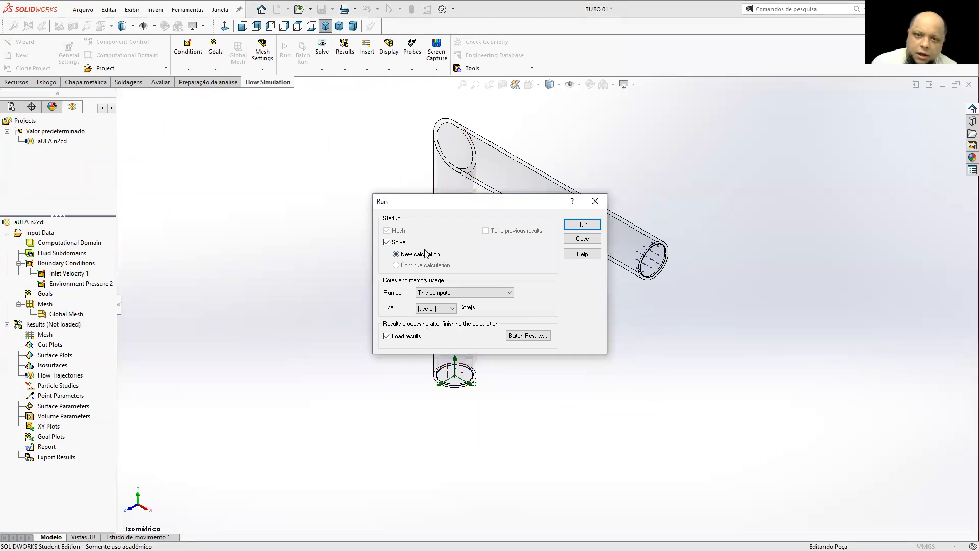
pyautogui.click(580, 228)
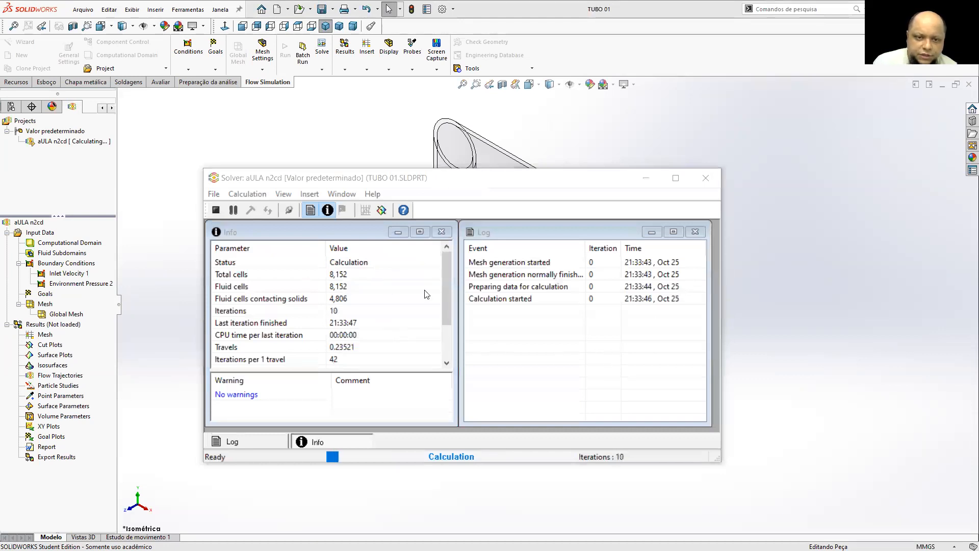
pyautogui.click(427, 295)
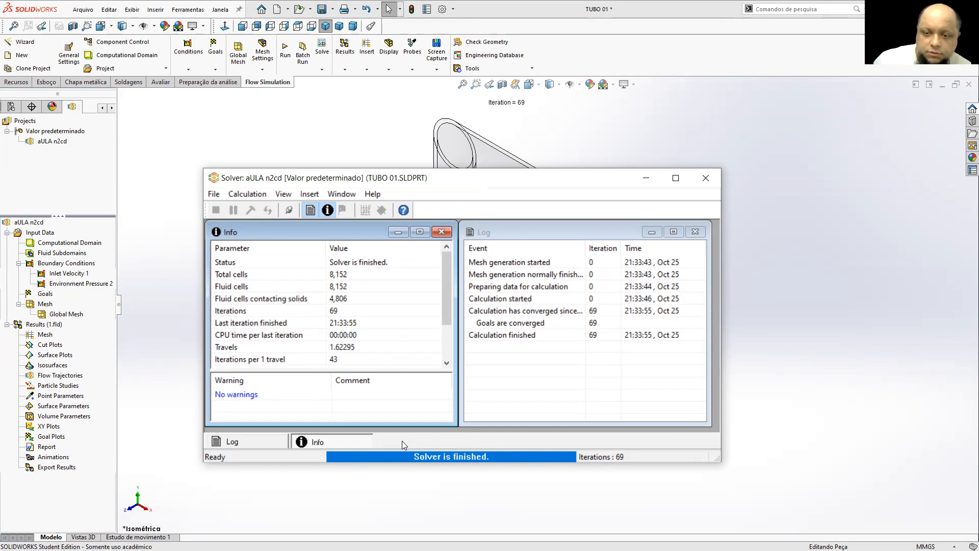
pyautogui.click(705, 178)
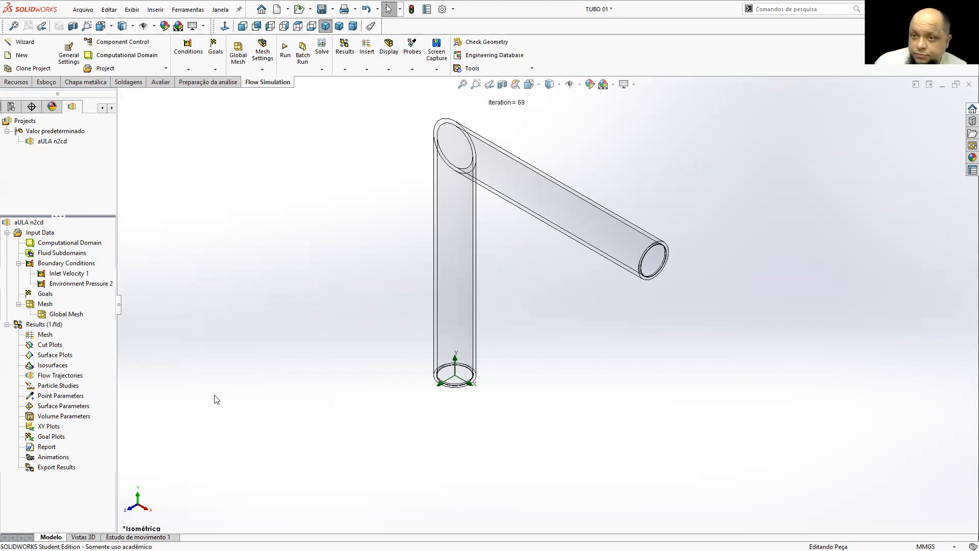
pyautogui.moveTo(579, 332); pyautogui.dragTo(565, 291, button='middle')
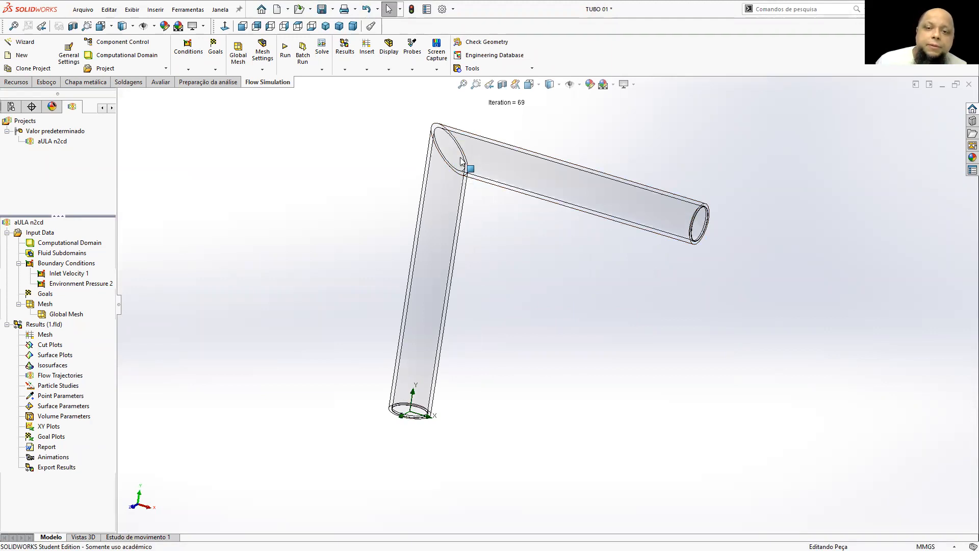
# Step: Insert flow trajectories starting from the LID1 face at the tube's base, with 20 points, drawn as arrows coloured by pressure
pyautogui.moveTo(540, 323)
pyautogui.mouseDown(button='middle')
pyautogui.moveTo(546, 338)
pyautogui.moveTo(535, 324)
pyautogui.mouseUp(button='middle')
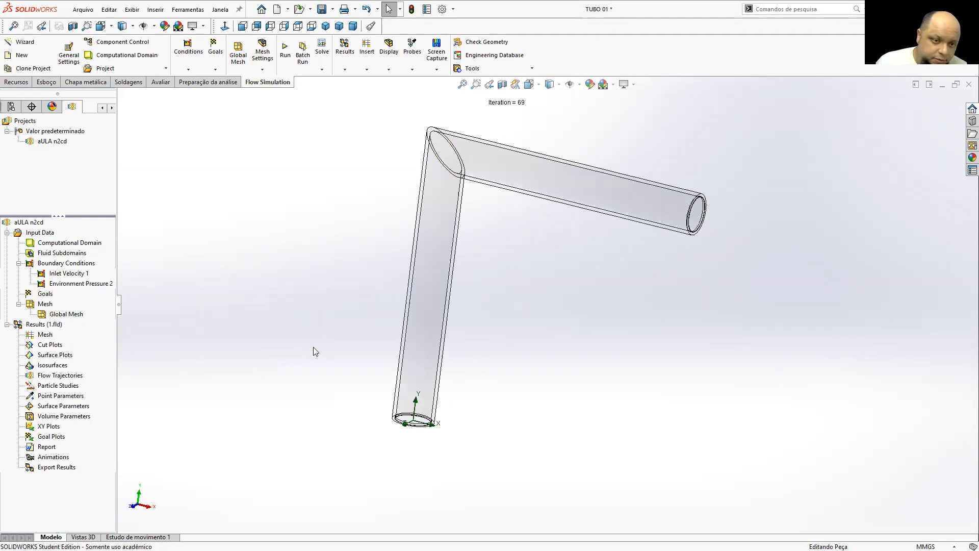
pyautogui.rightClick(56, 376)
pyautogui.click(72, 380)
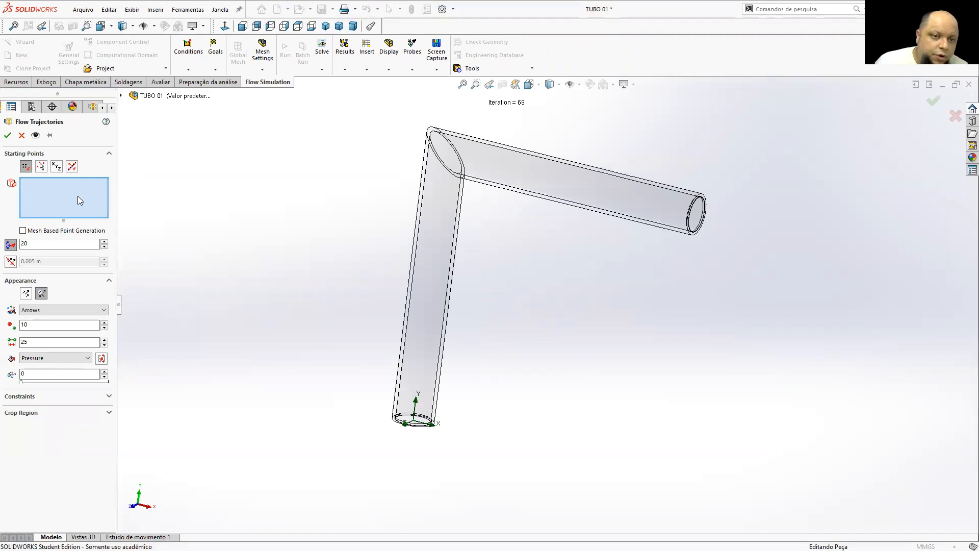
pyautogui.moveTo(342, 408); pyautogui.dragTo(320, 300, button='middle')
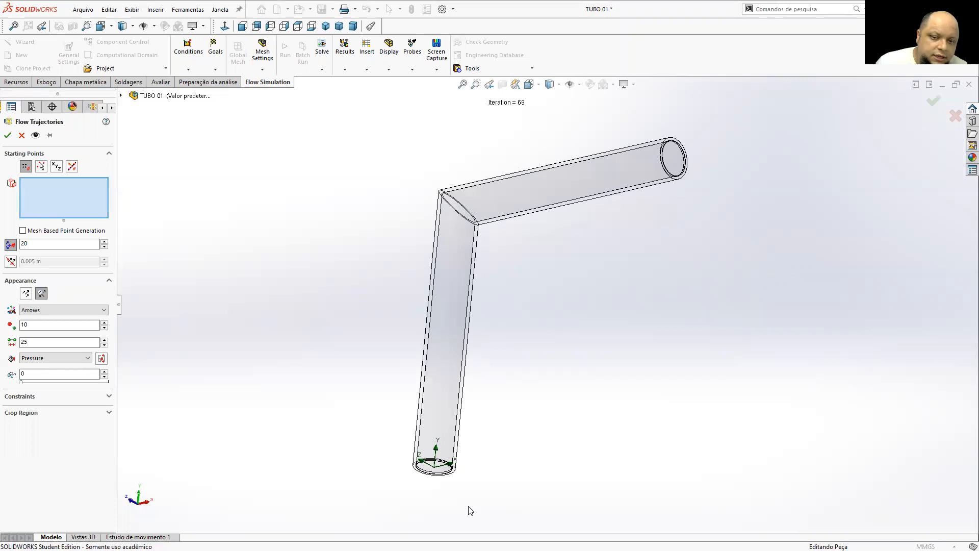
pyautogui.scroll(-3, 427, 460)
pyautogui.rightClick(425, 400)
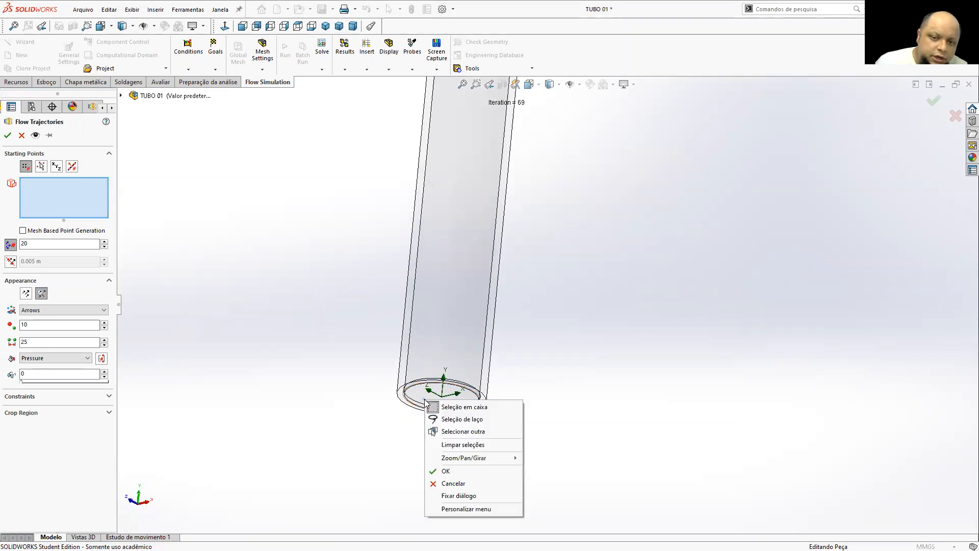
pyautogui.click(454, 434)
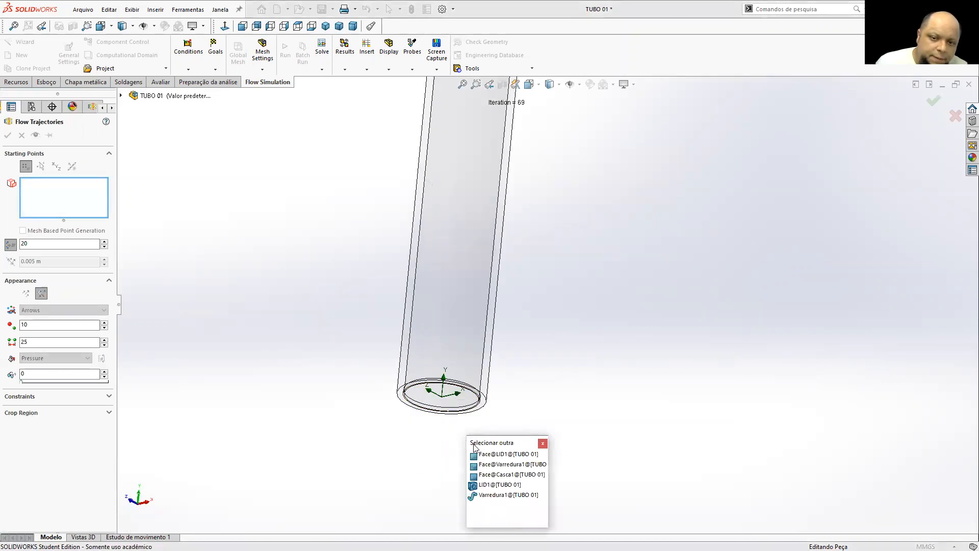
pyautogui.click(485, 455)
pyautogui.moveTo(582, 446); pyautogui.dragTo(542, 249, button='middle')
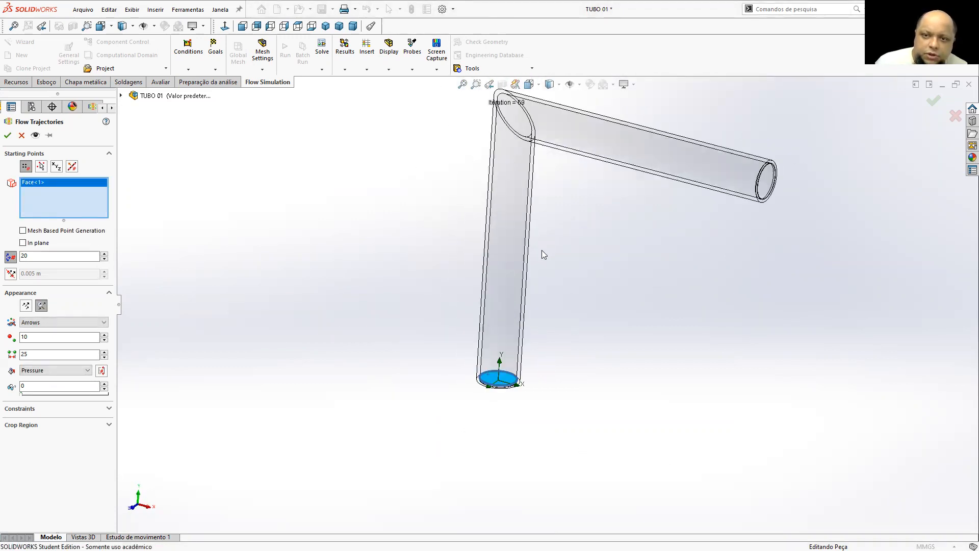
pyautogui.click(41, 306)
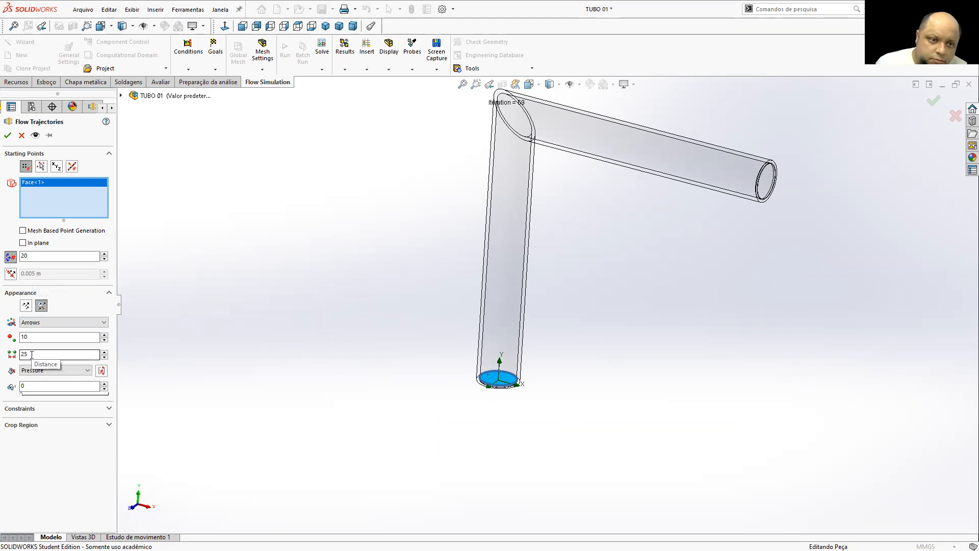
pyautogui.click(8, 135)
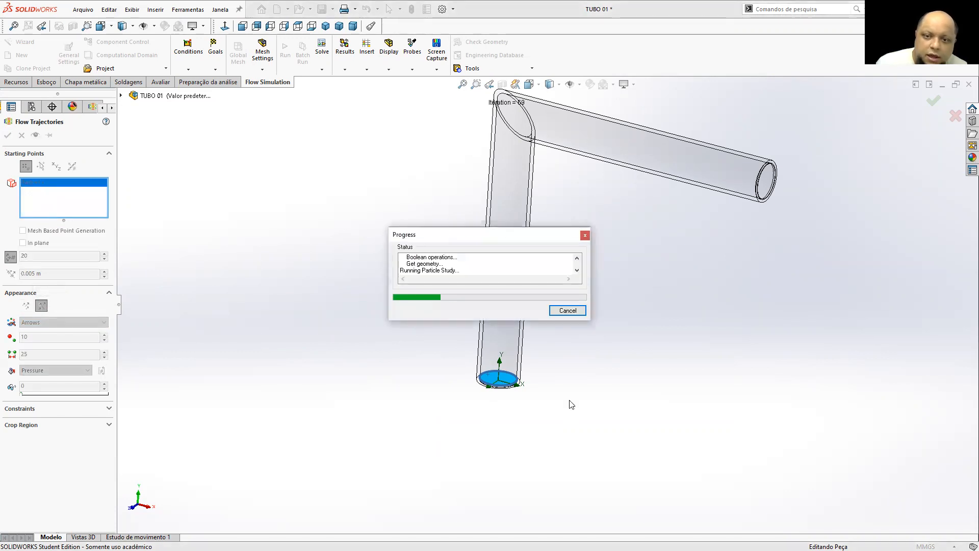
# Step: Show the arrow trajectories in front view, play their animation to examine the flow, and stop it
pyautogui.moveTo(580, 365); pyautogui.dragTo(644, 369, button='middle')
pyautogui.scroll(3, 654, 366)
pyautogui.moveTo(686, 332); pyautogui.dragTo(681, 299, button='middle')
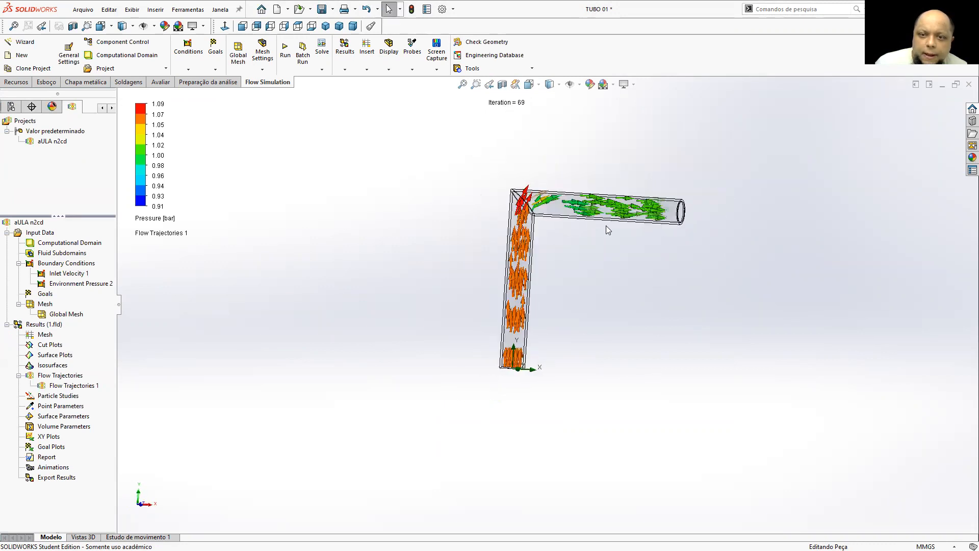
pyautogui.click(275, 28)
pyautogui.click(244, 26)
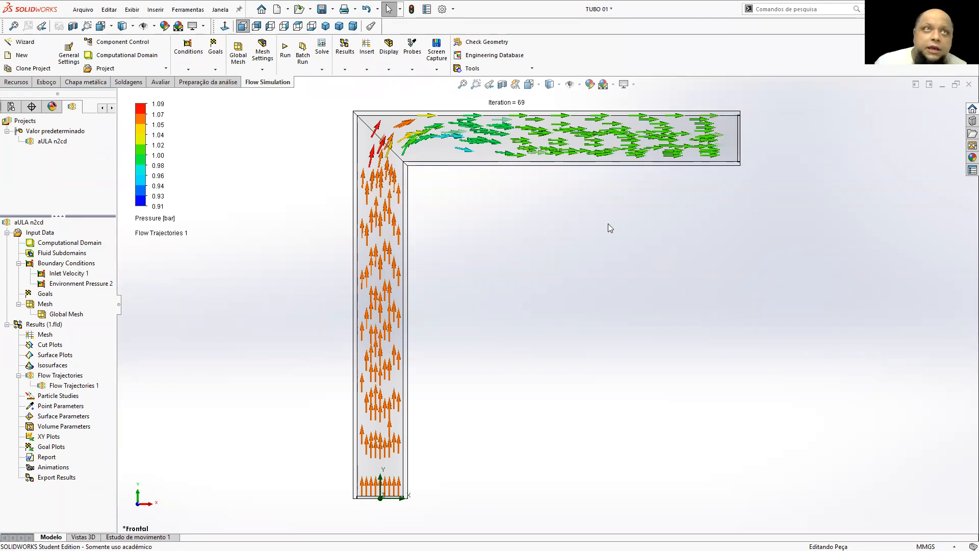
pyautogui.rightClick(83, 387)
pyautogui.click(104, 287)
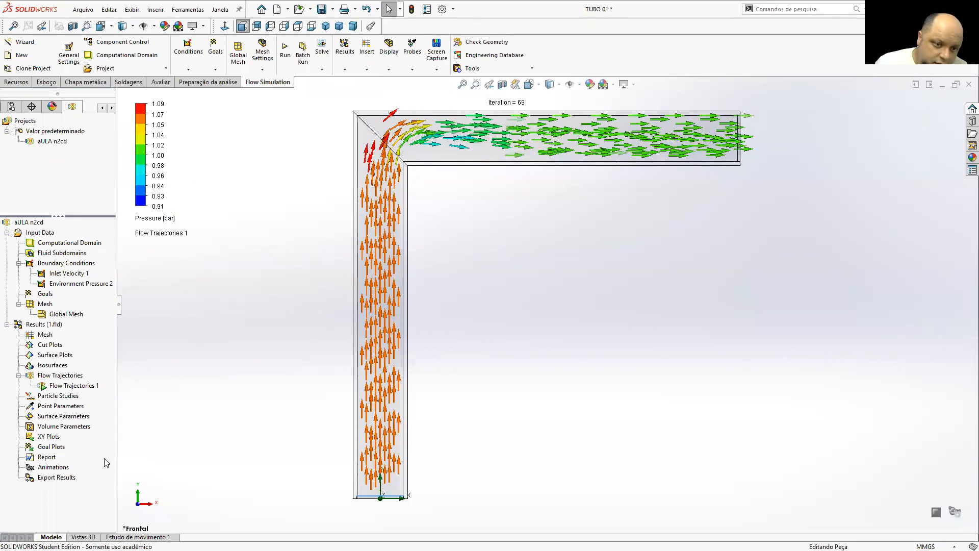
pyautogui.rightClick(67, 385)
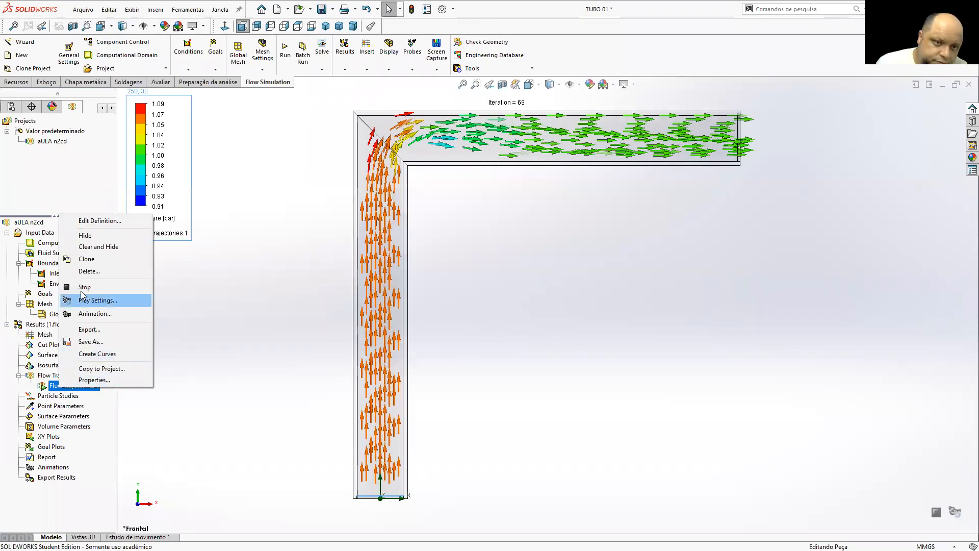
pyautogui.click(84, 287)
# Step: Change the flow trajectories to static ones drawn as pipes with a width of 0.001 m
pyautogui.rightClick(67, 385)
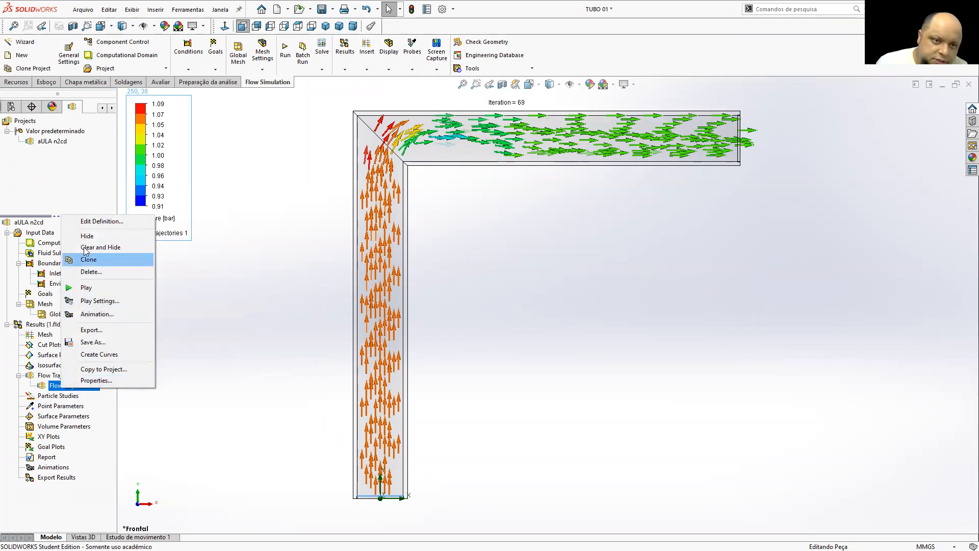
pyautogui.click(101, 223)
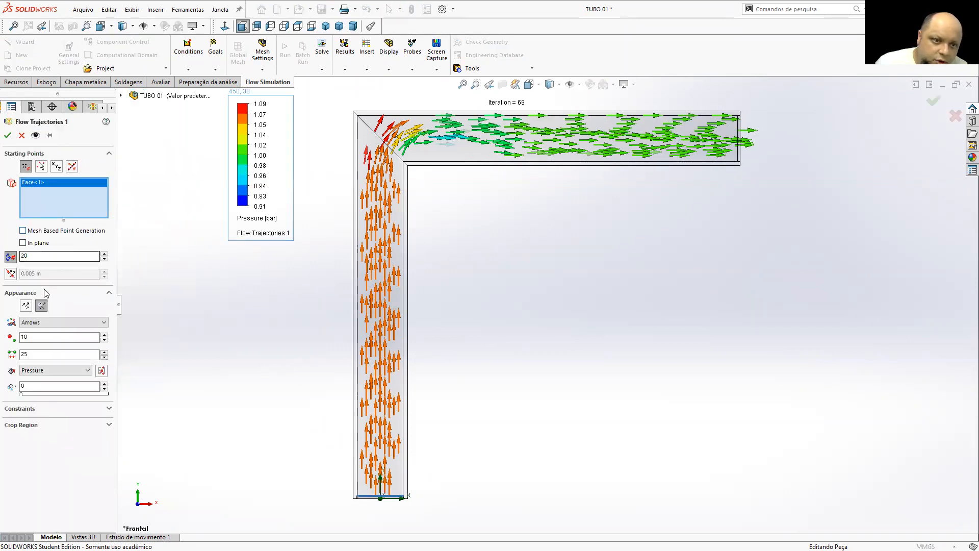
pyautogui.click(25, 306)
pyautogui.click(7, 135)
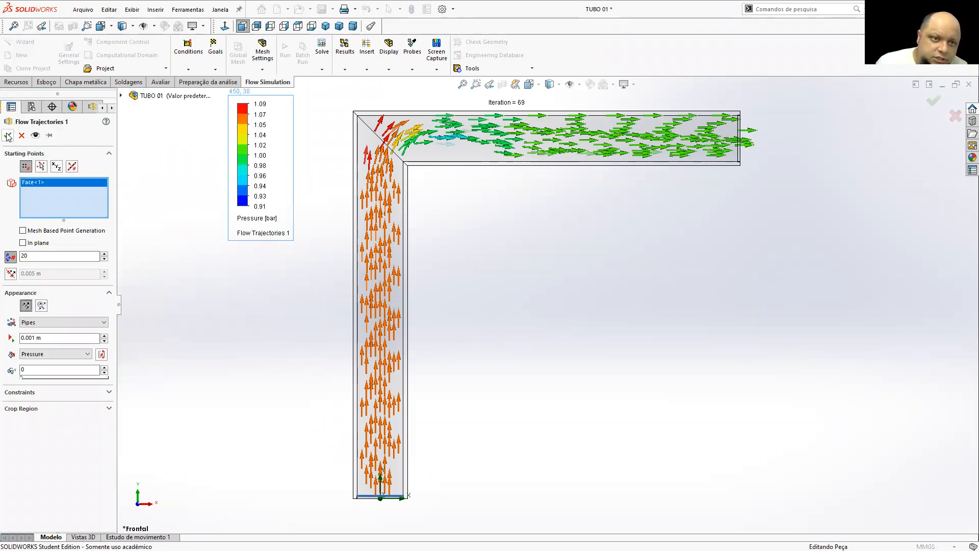
pyautogui.moveTo(471, 338); pyautogui.dragTo(496, 286, button='middle')
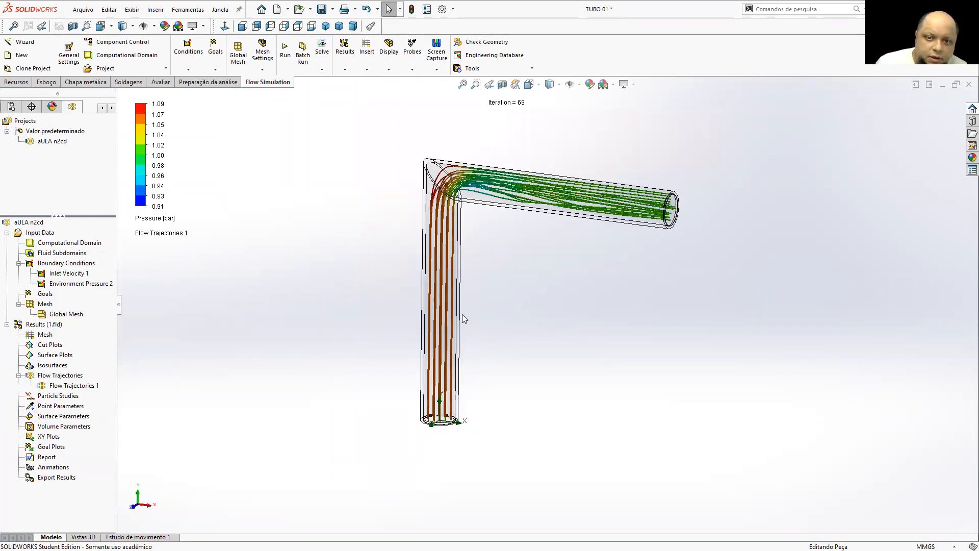
# Step: Play the animation of the pipe trajectories and watch it from the left side of the tube
pyautogui.click(65, 384)
pyautogui.rightClick(66, 385)
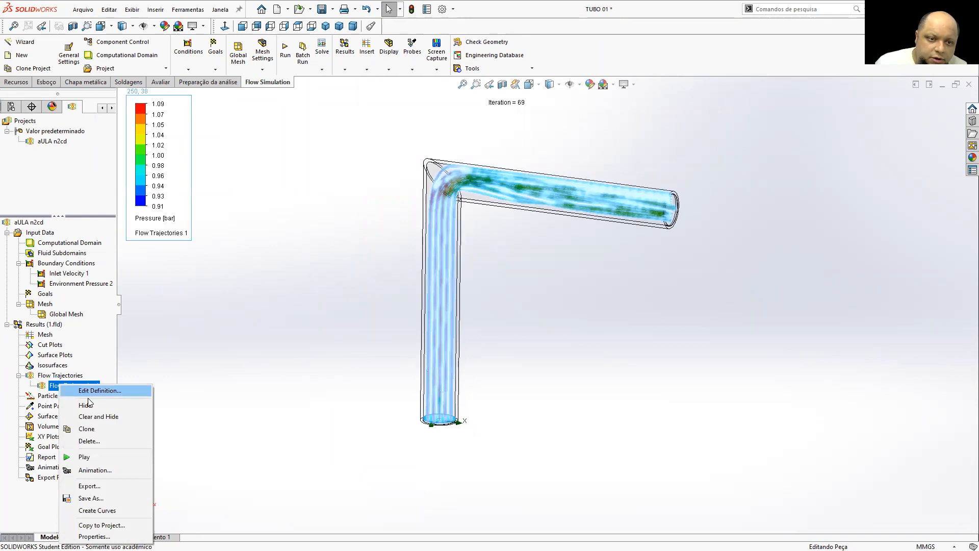
pyautogui.click(106, 455)
pyautogui.scroll(-2, 463, 403)
pyautogui.scroll(2, 526, 403)
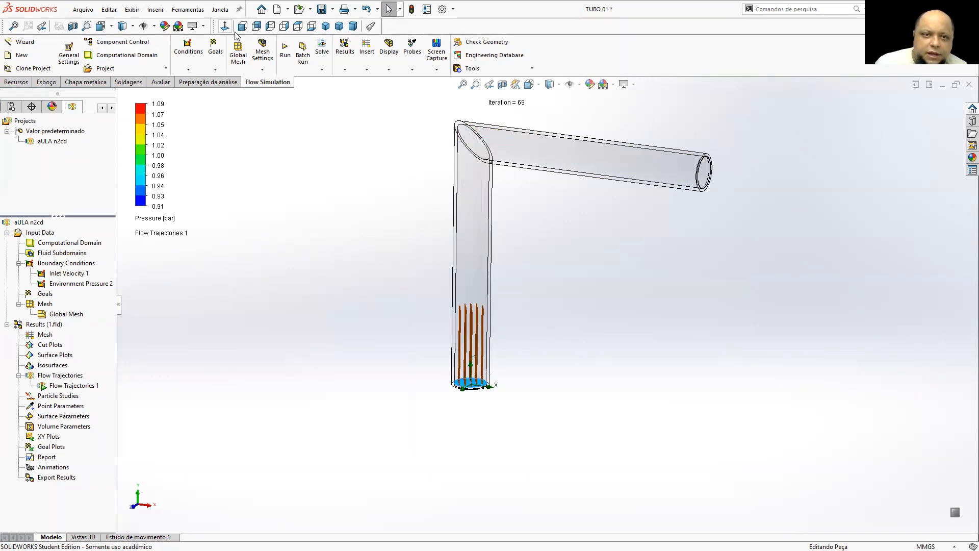
pyautogui.click(256, 26)
pyautogui.click(272, 27)
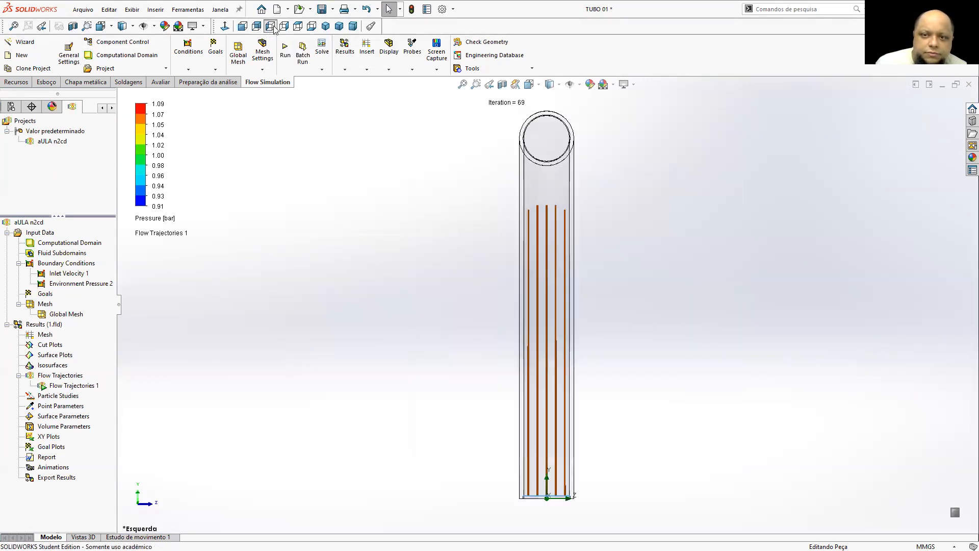
# Step: Examine the animated streams around the elbow and along the whole tube, and stop the animation
pyautogui.scroll(-5, 547, 151)
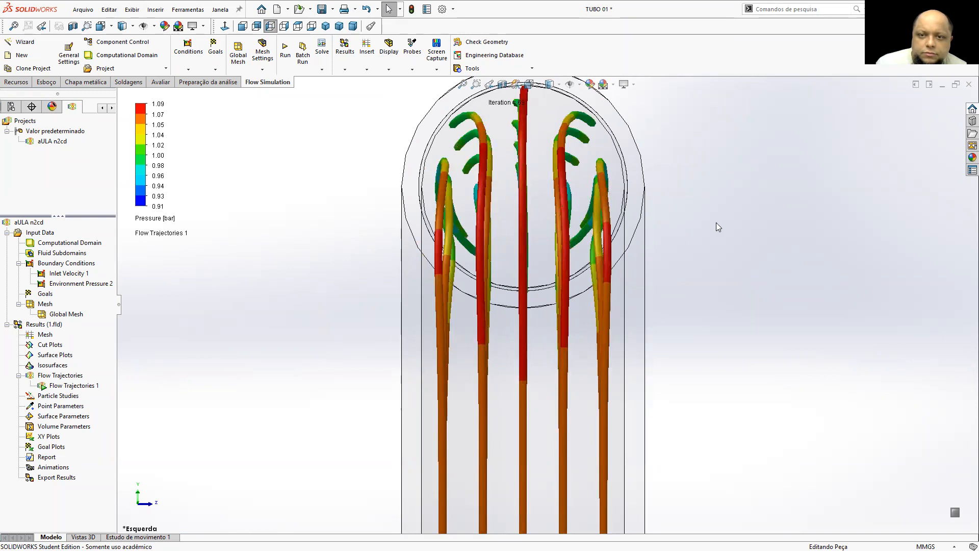
pyautogui.scroll(3, 695, 319)
pyautogui.moveTo(686, 317); pyautogui.dragTo(643, 287, button='middle')
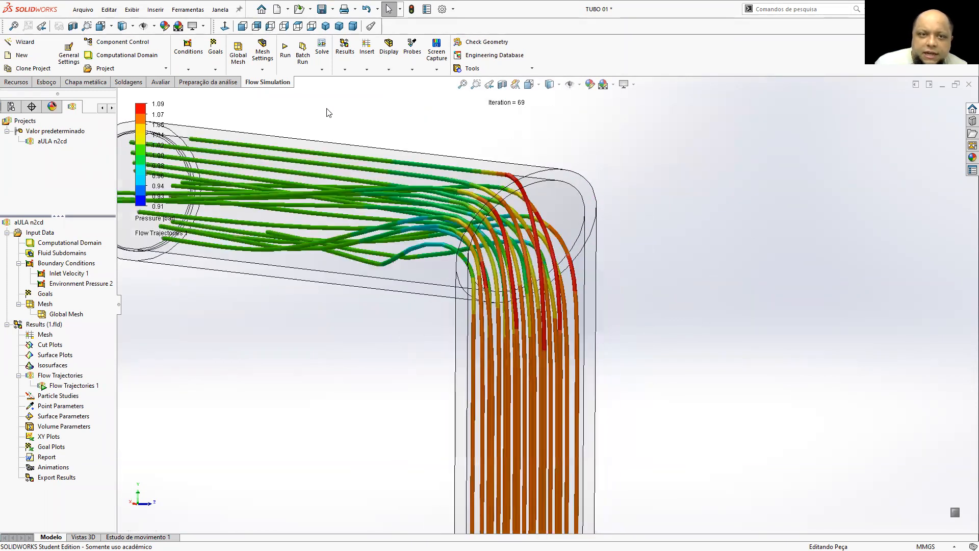
pyautogui.click(242, 26)
pyautogui.moveTo(651, 364); pyautogui.dragTo(600, 387, button='middle')
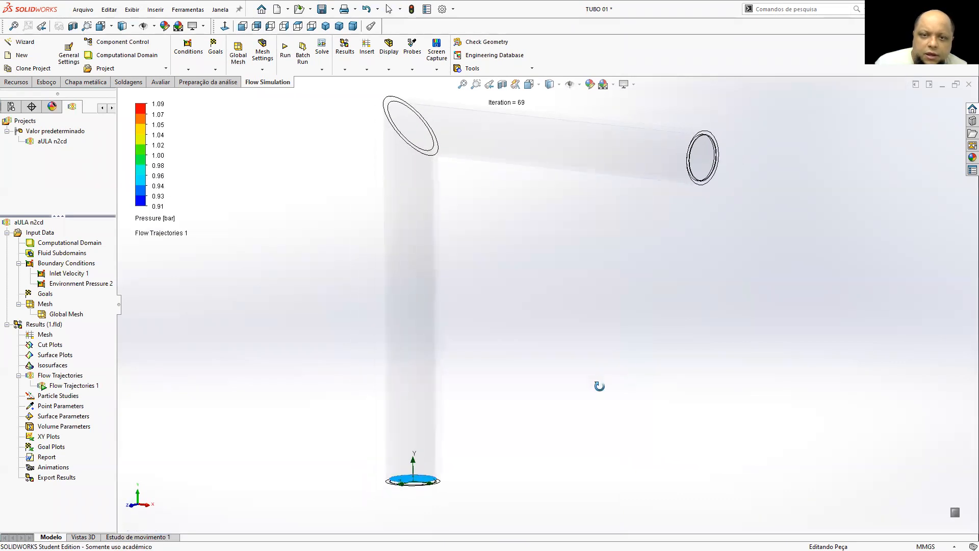
pyautogui.scroll(2, 610, 374)
pyautogui.scroll(-1, 573, 271)
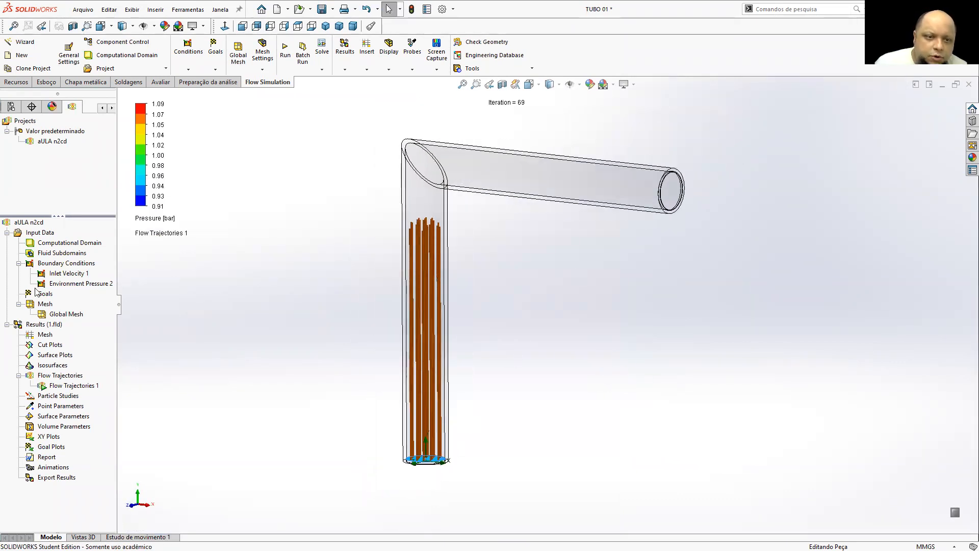
pyautogui.rightClick(46, 385)
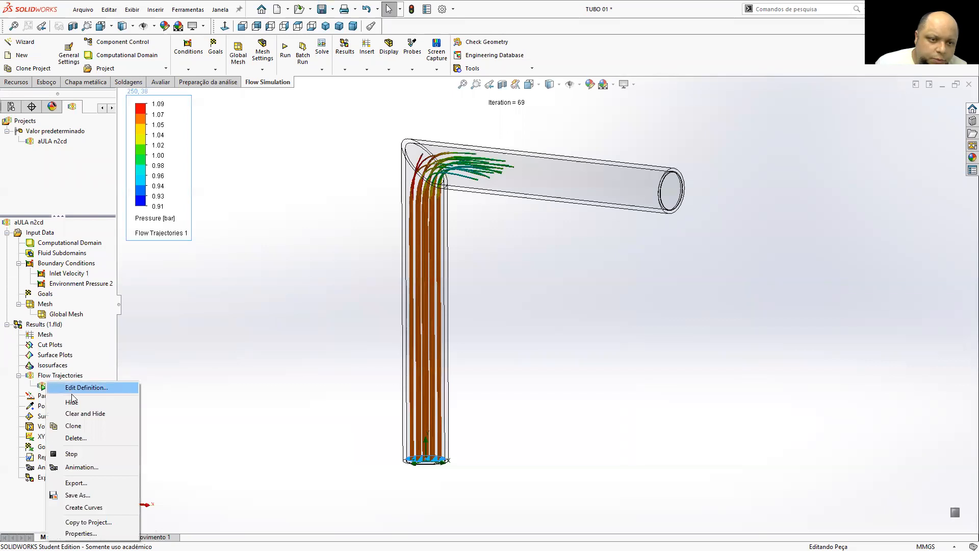
pyautogui.click(67, 454)
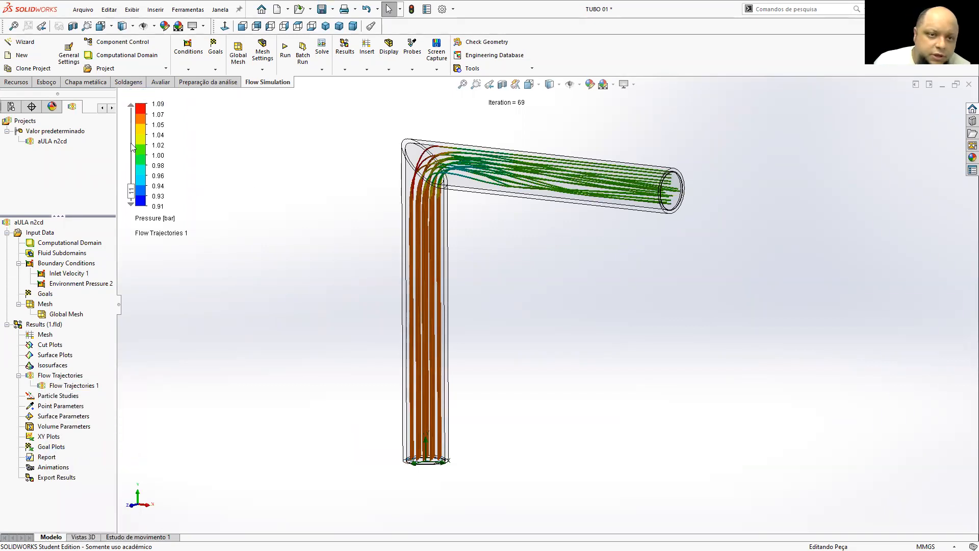
pyautogui.click(172, 221)
pyautogui.click(166, 201)
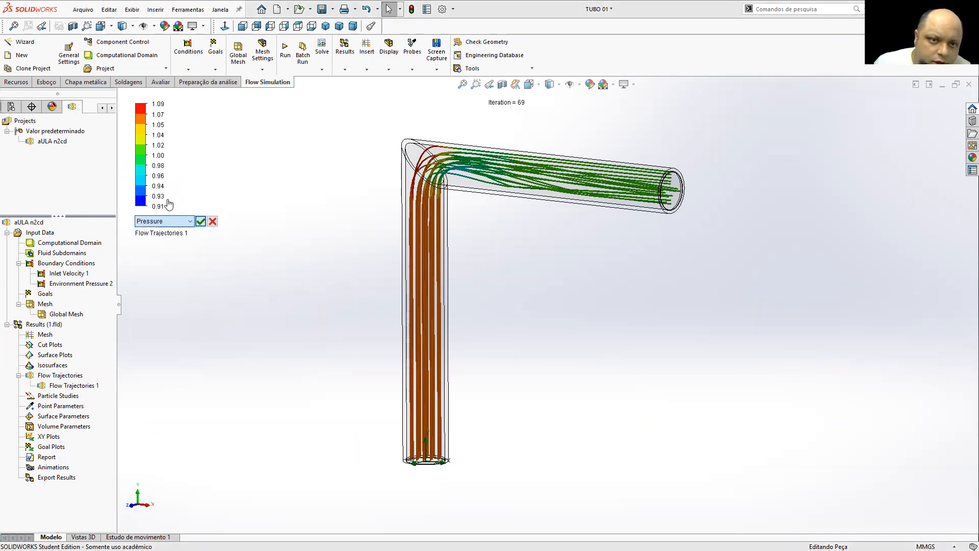
pyautogui.click(161, 162)
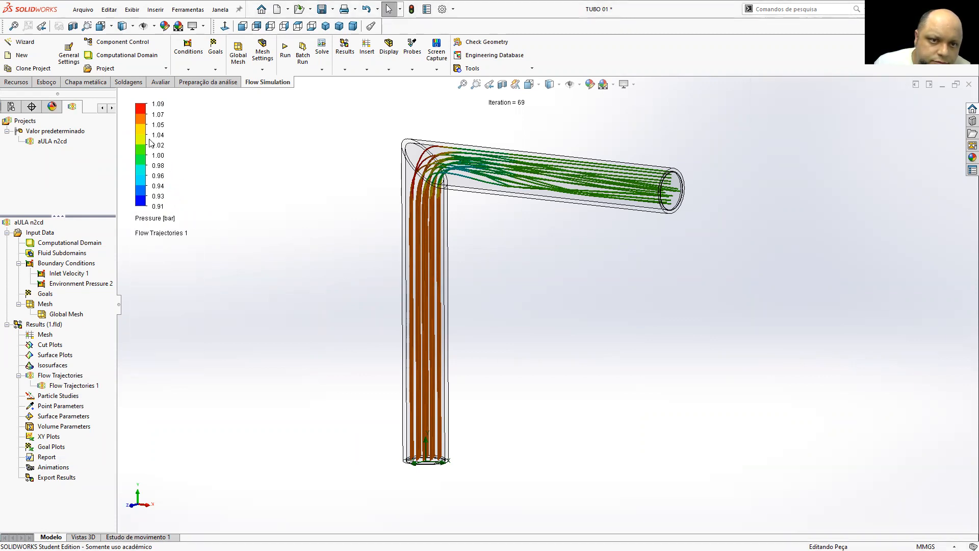
# Step: Move the pressure colour bar closer to the tube and accept its existing Color Bar settings
pyautogui.doubleClick(151, 144)
pyautogui.moveTo(151, 144); pyautogui.dragTo(204, 202)
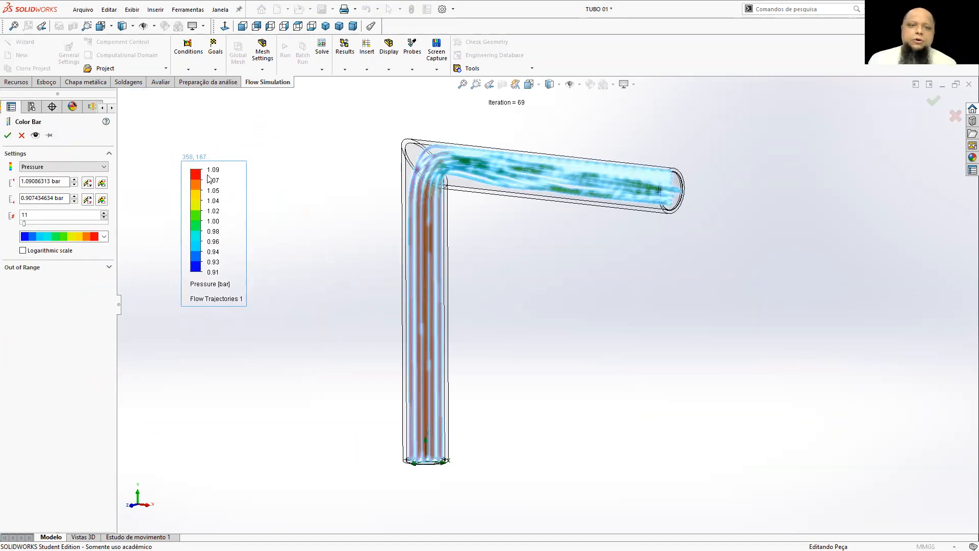
pyautogui.click(7, 135)
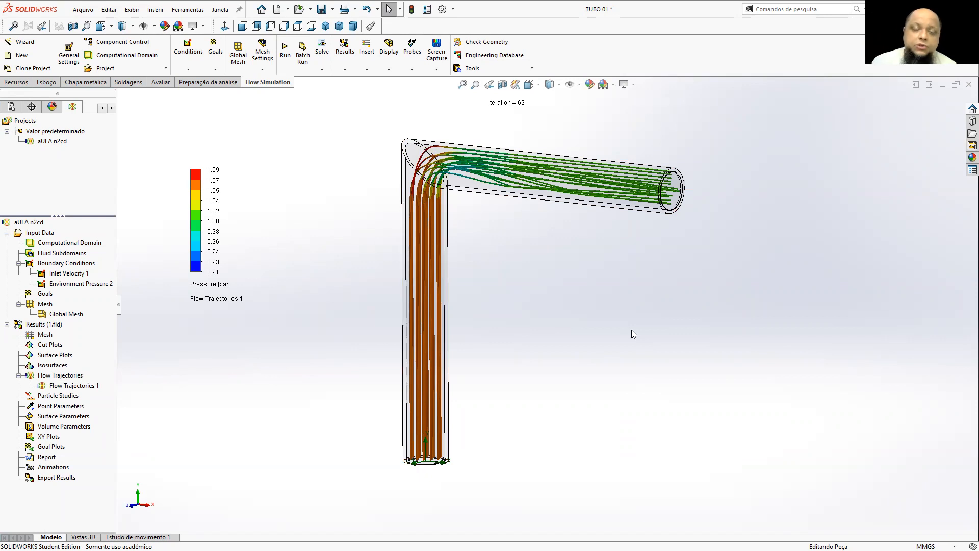
# Step: Switch the parameter that colours the flow trajectories to Temperature
pyautogui.click(209, 289)
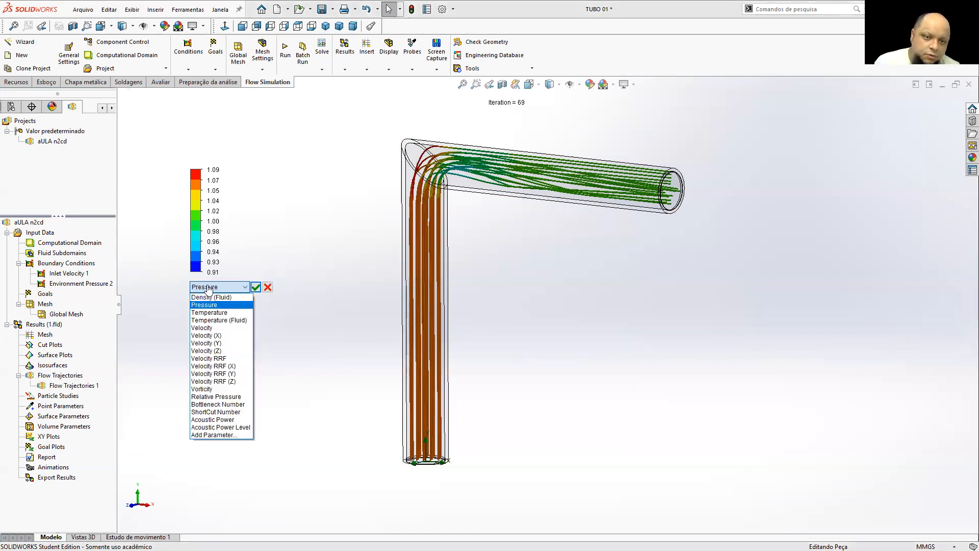
pyautogui.click(223, 313)
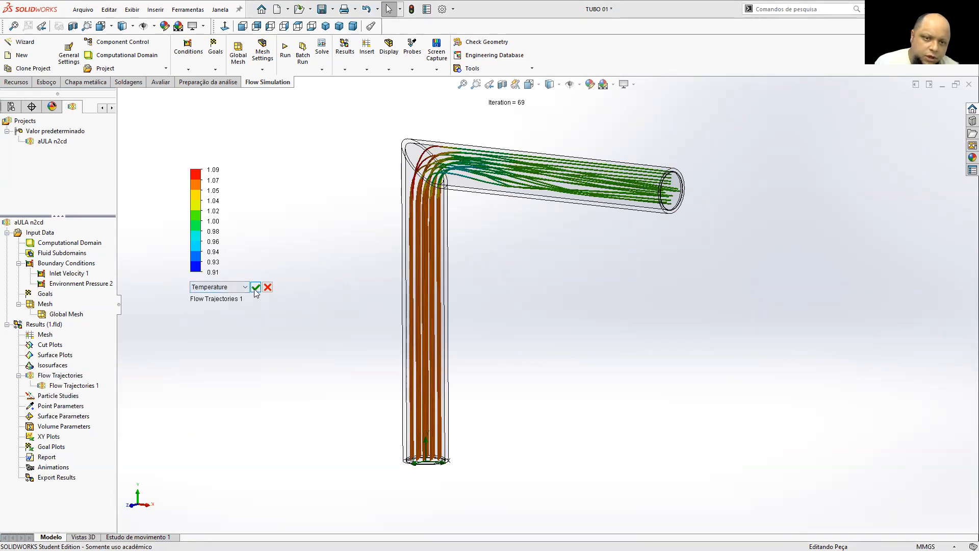
pyautogui.click(256, 287)
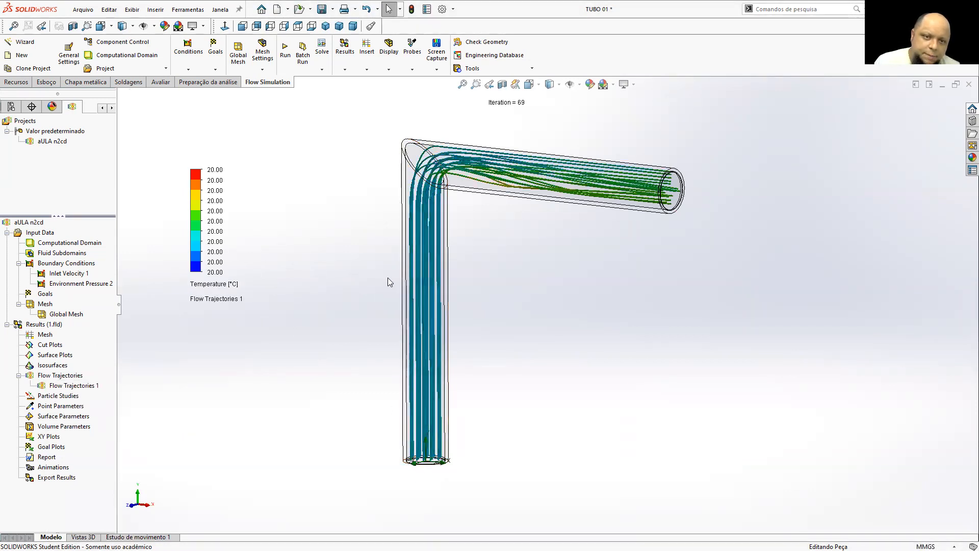
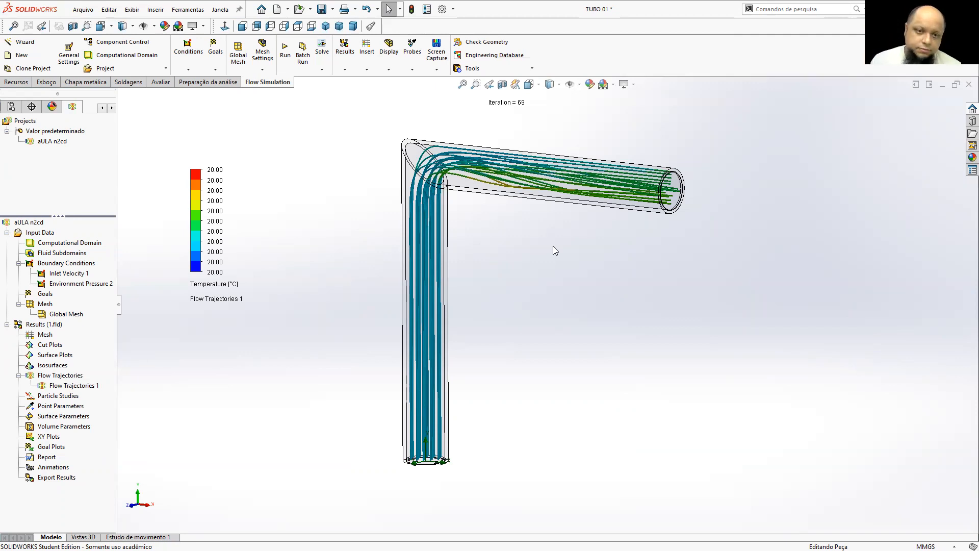
# Step: Switch the parameter that colours the flow trajectories to Velocity and view the tube from the front and at an angle
pyautogui.click(225, 285)
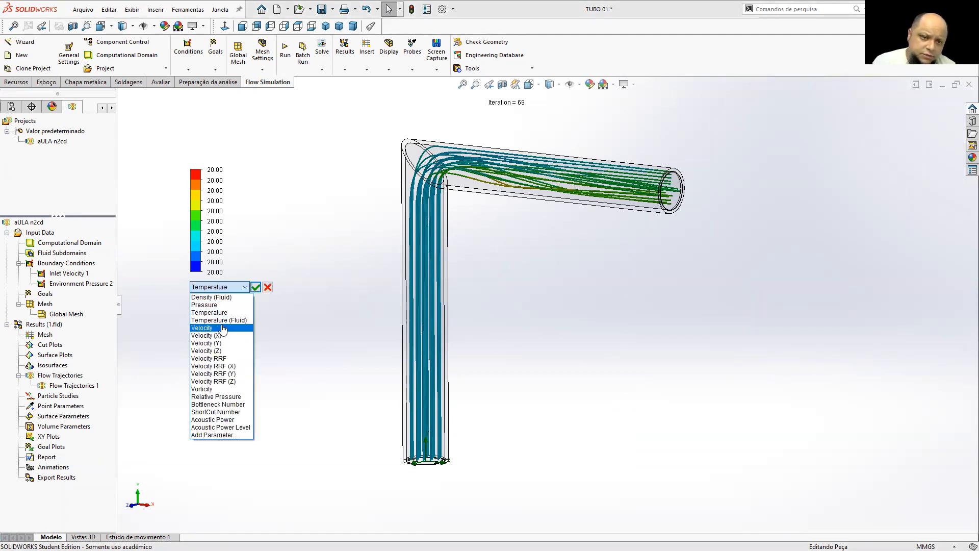
pyautogui.click(224, 329)
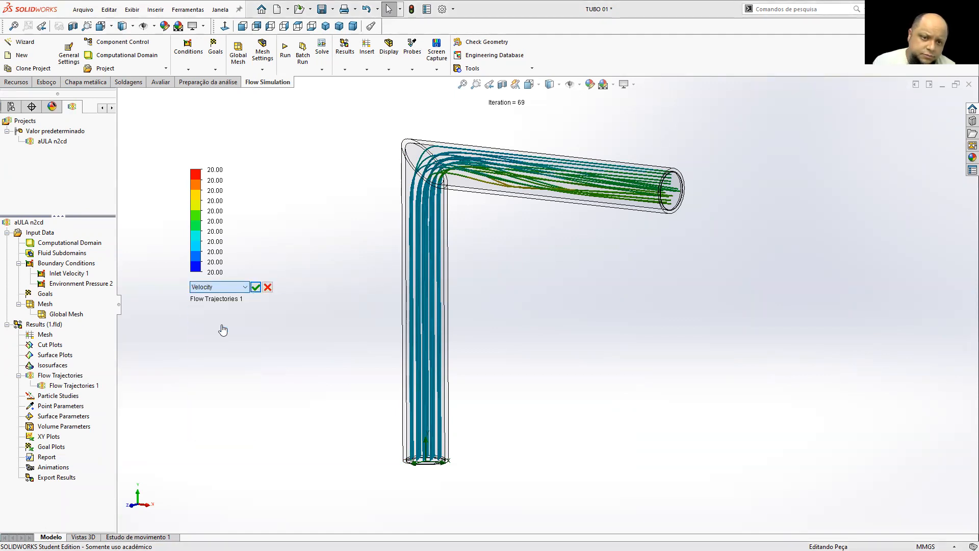
pyautogui.click(255, 287)
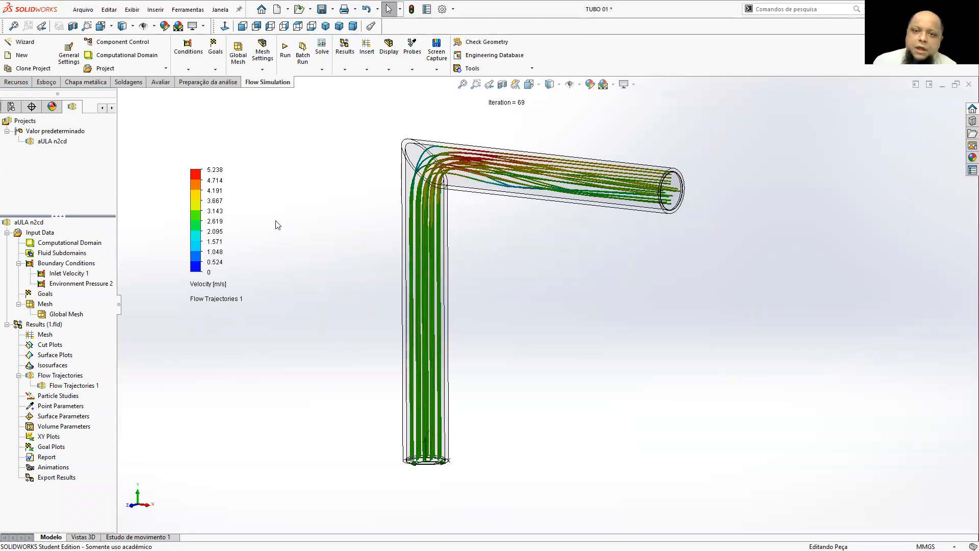
pyautogui.click(243, 26)
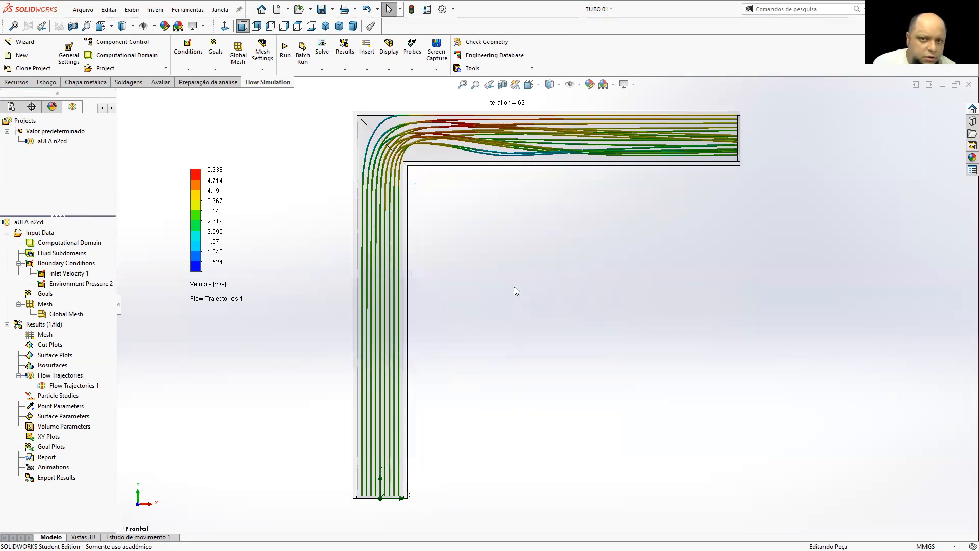
pyautogui.scroll(1, 515, 286)
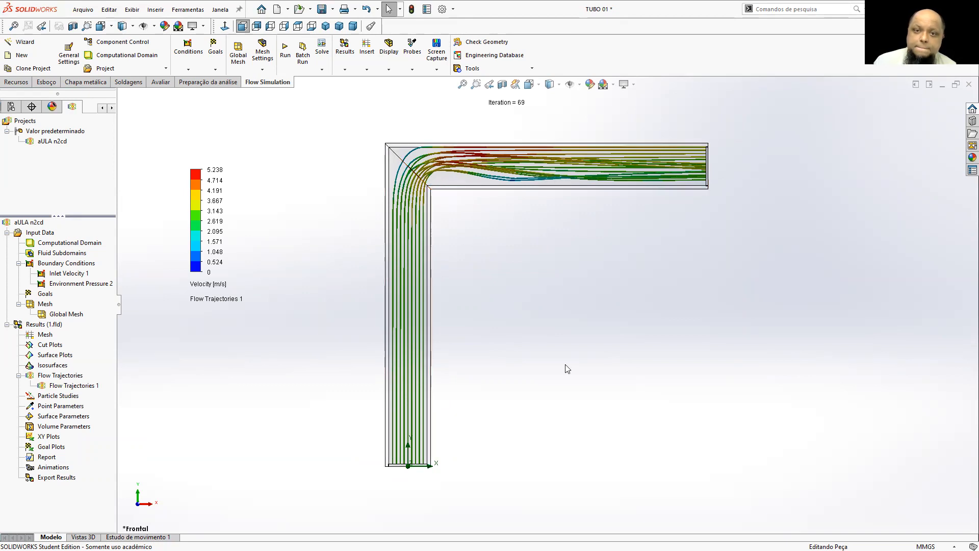
pyautogui.moveTo(549, 356); pyautogui.dragTo(400, 311, button='middle')
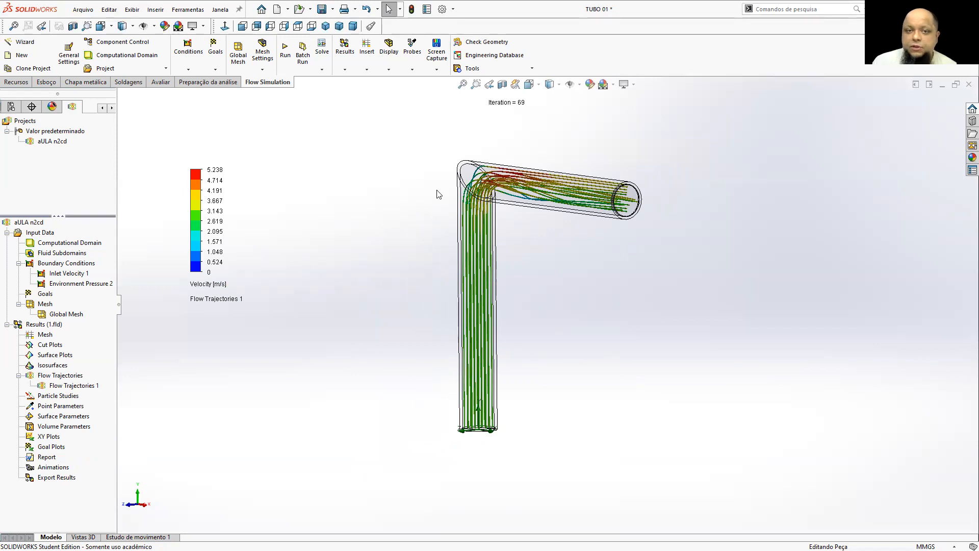
# Step: Play the animation of the velocity-coloured trajectories and watch the flow along the tube
pyautogui.rightClick(65, 385)
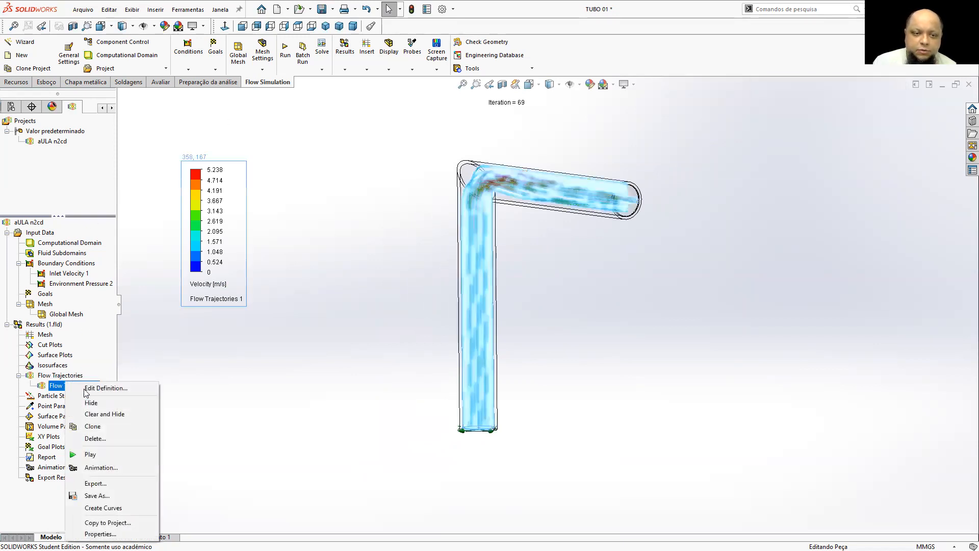
pyautogui.click(90, 455)
pyautogui.moveTo(545, 216); pyautogui.dragTo(538, 245, button='middle')
pyautogui.scroll(-2, 498, 198)
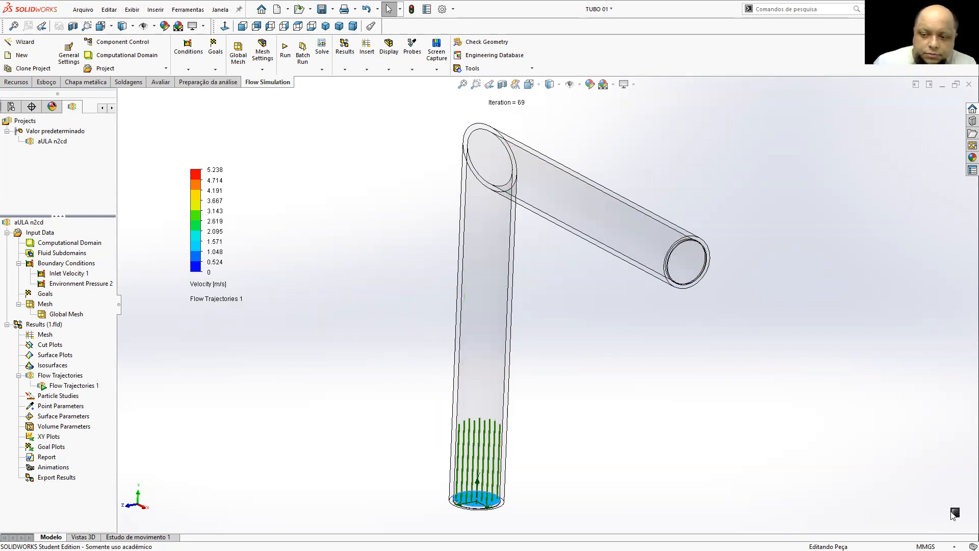
pyautogui.scroll(5, 589, 309)
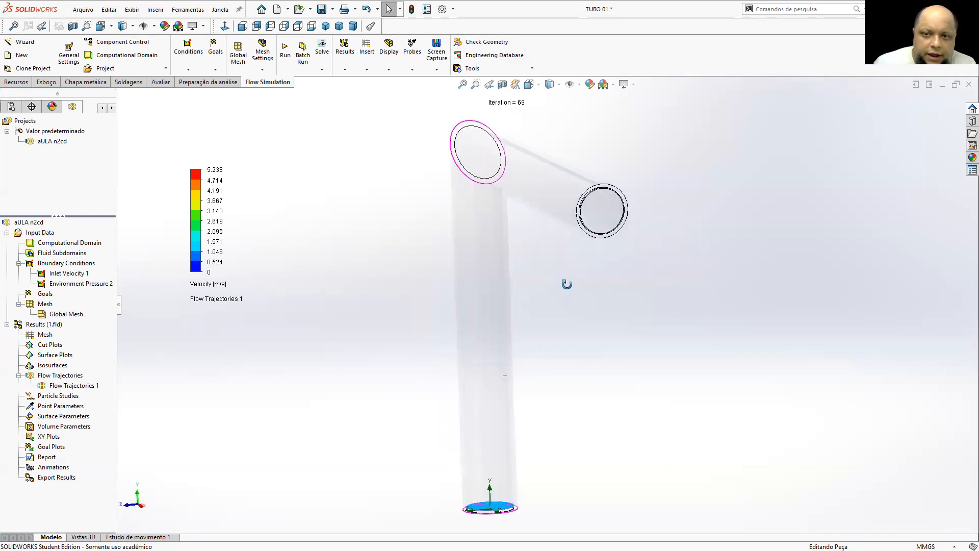
pyautogui.moveTo(585, 288); pyautogui.dragTo(634, 290, button='middle')
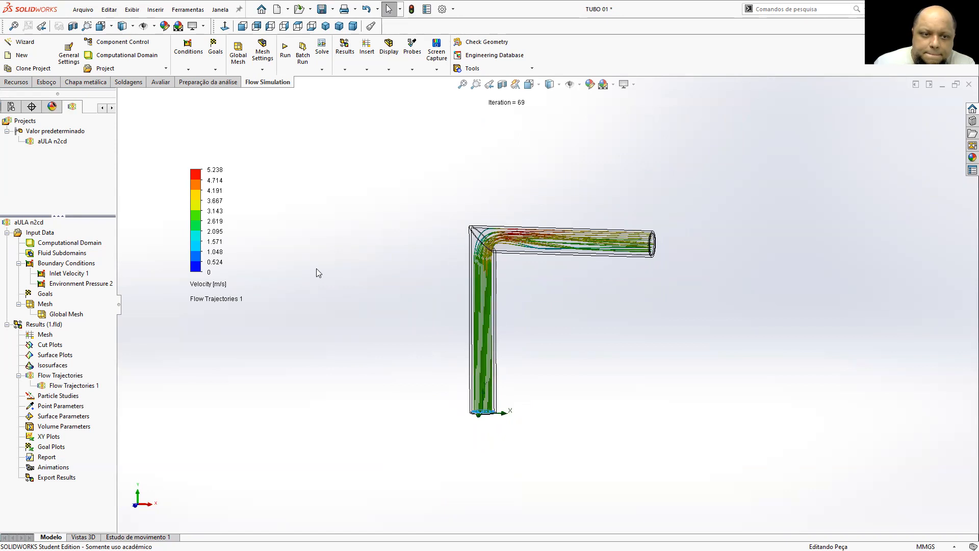
# Step: Hide the Flow Trajectories 1 plot so only the tube is displayed
pyautogui.rightClick(72, 386)
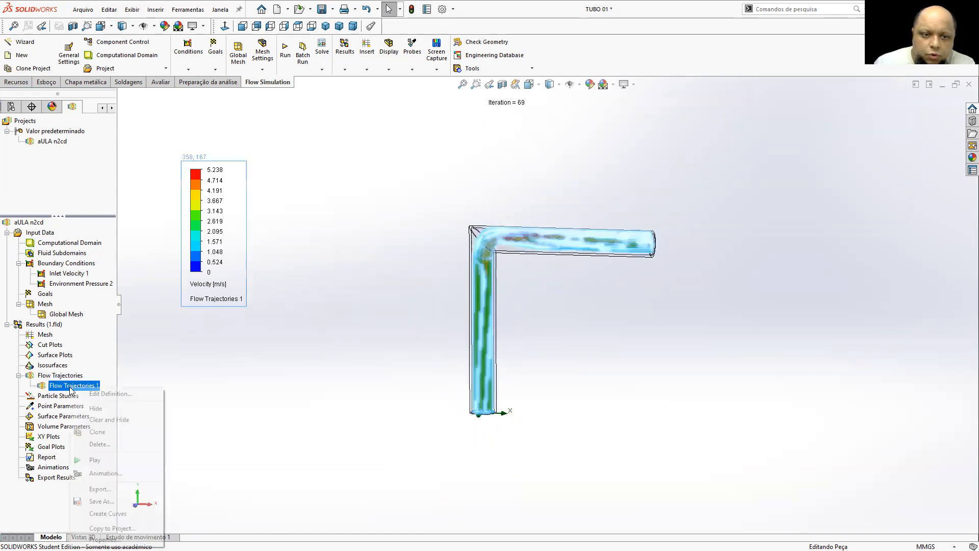
pyautogui.click(97, 409)
pyautogui.moveTo(623, 241); pyautogui.dragTo(608, 298, button='middle')
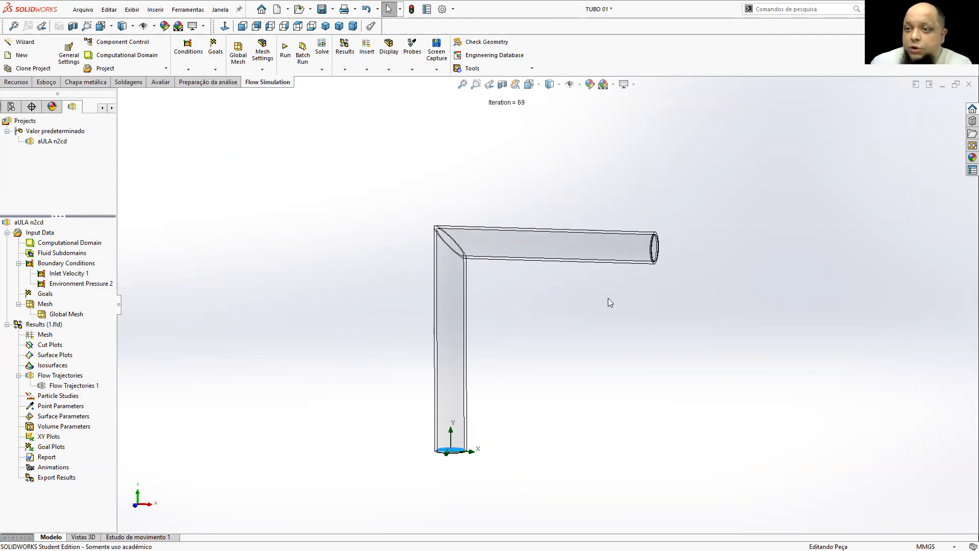
pyautogui.scroll(1, 594, 316)
pyautogui.scroll(-2, 577, 326)
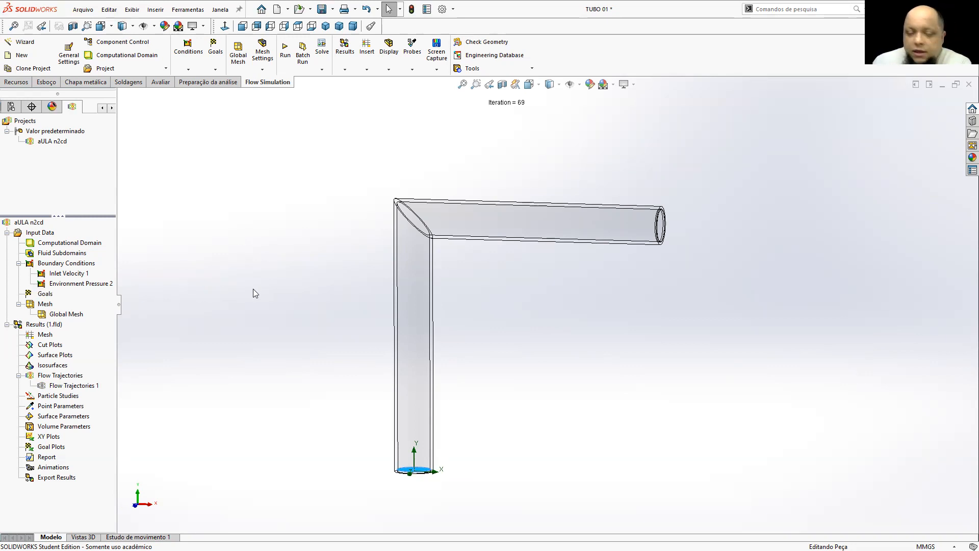
pyautogui.rightClick(39, 296)
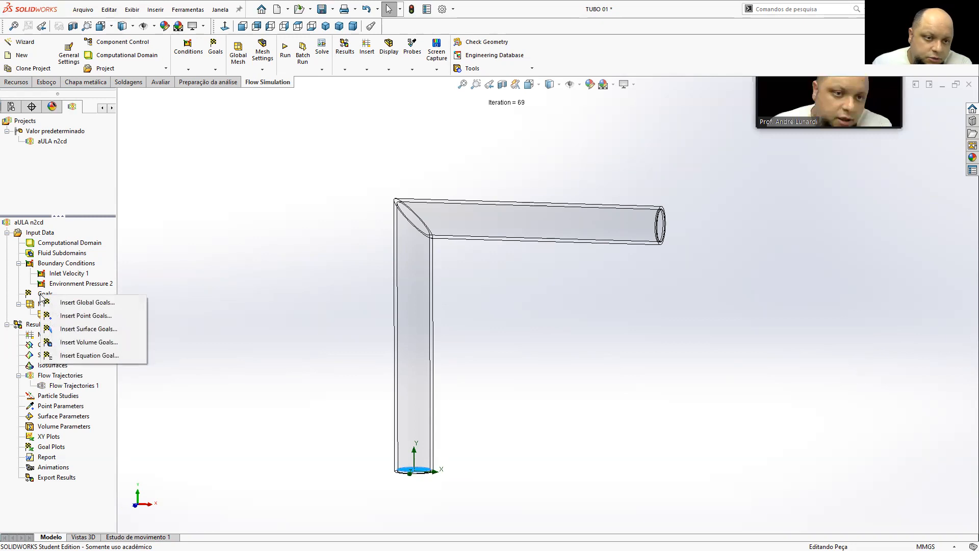
pyautogui.click(81, 328)
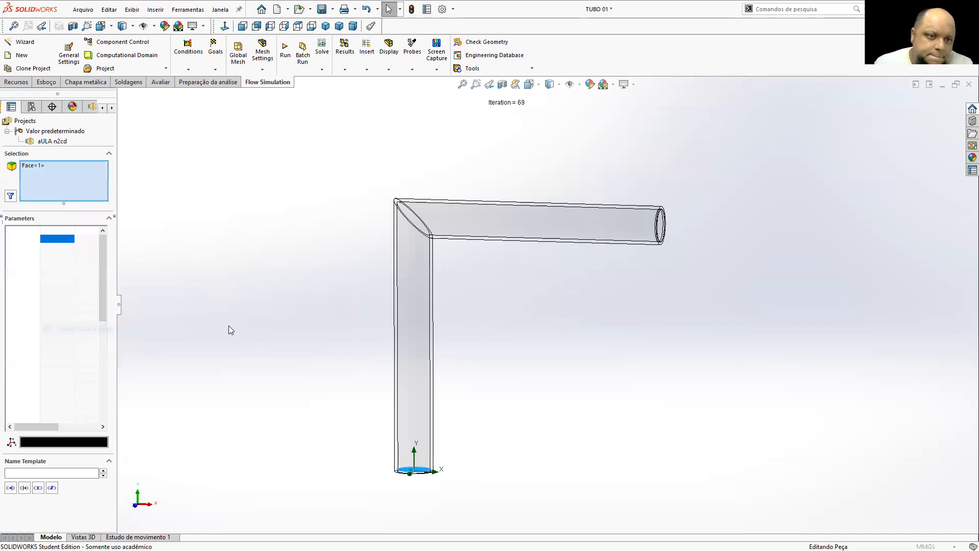
pyautogui.scroll(-5, 416, 403)
pyautogui.moveTo(416, 403); pyautogui.dragTo(457, 406, button='middle')
pyautogui.rightClick(84, 178)
pyautogui.click(120, 184)
pyautogui.rightClick(452, 400)
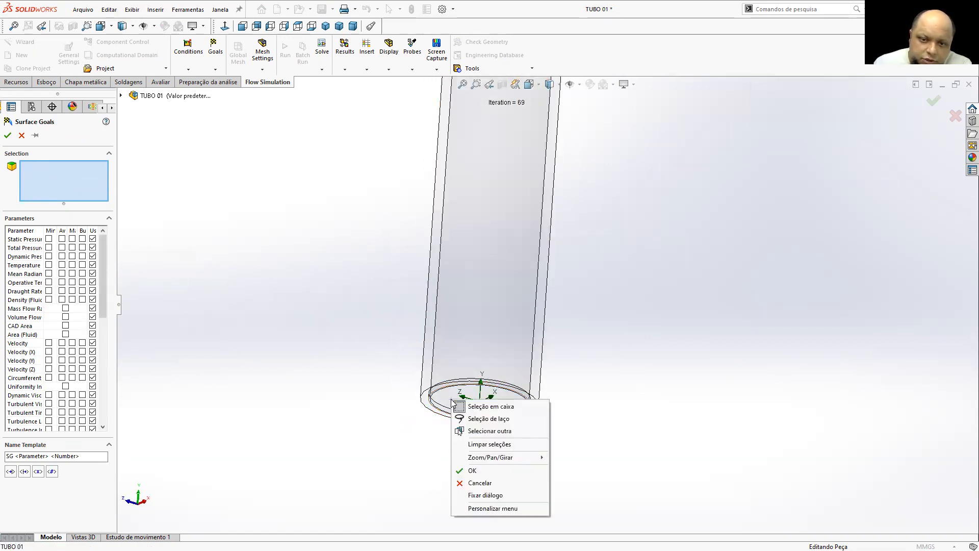
pyautogui.click(484, 430)
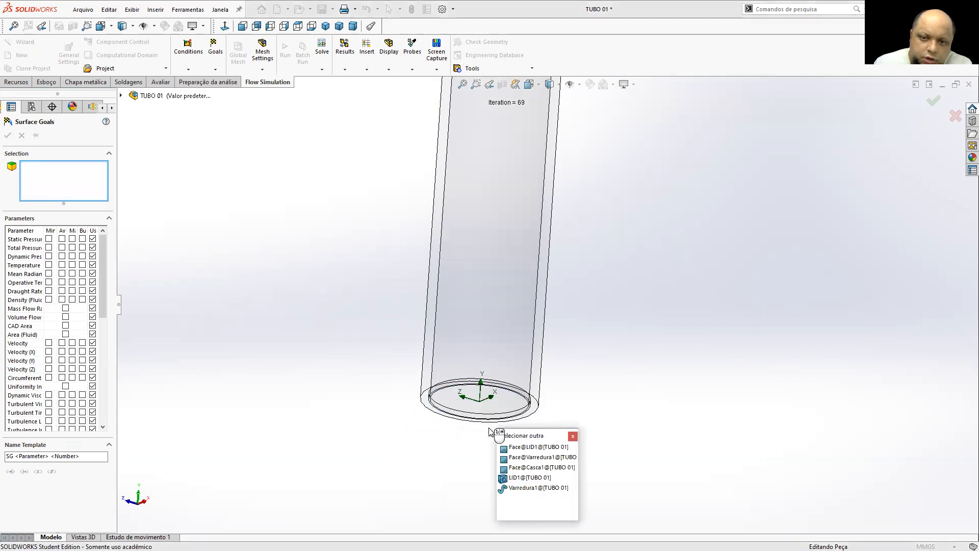
pyautogui.click(519, 449)
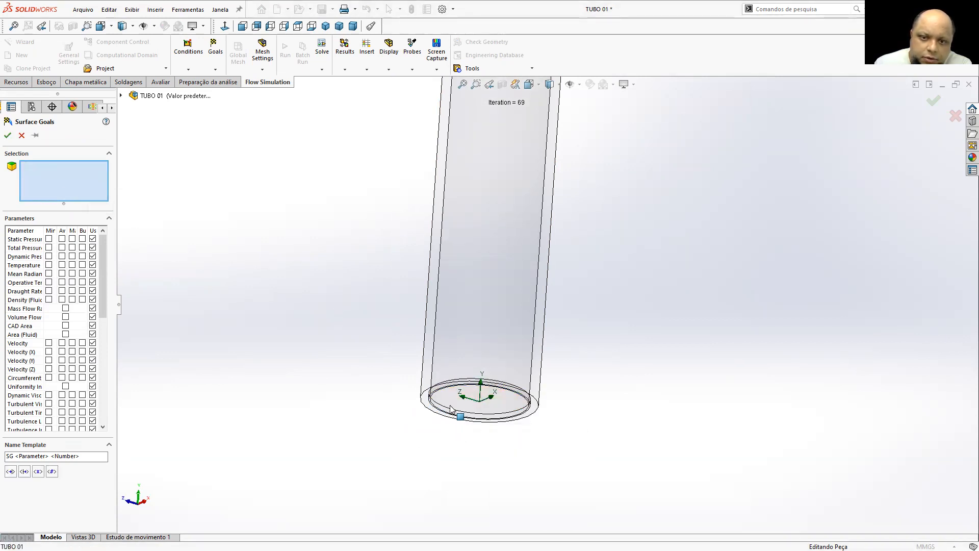
pyautogui.rightClick(452, 404)
pyautogui.click(483, 431)
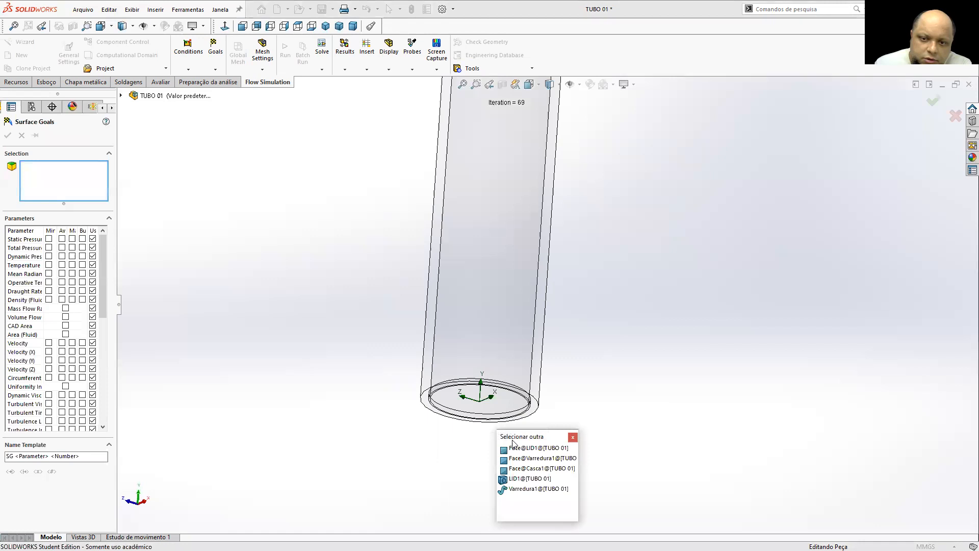
pyautogui.click(514, 449)
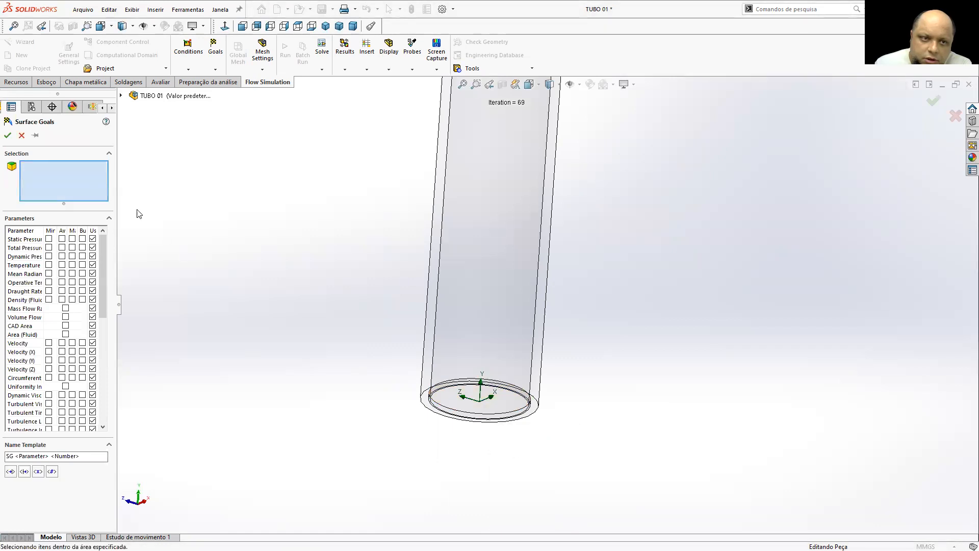
pyautogui.click(22, 135)
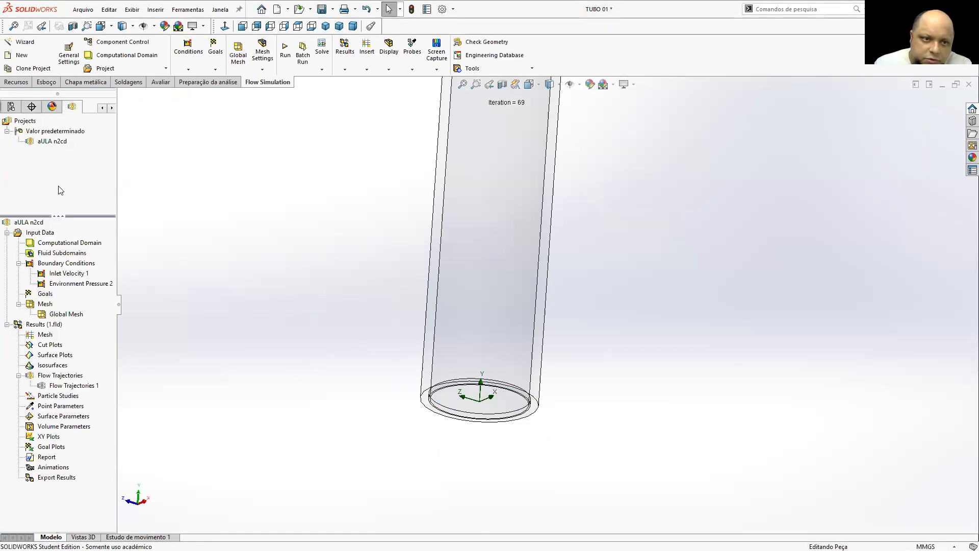
# Step: Start a surface goal and select only the inner face of the lid at the lower end of the vertical leg
pyautogui.rightClick(40, 294)
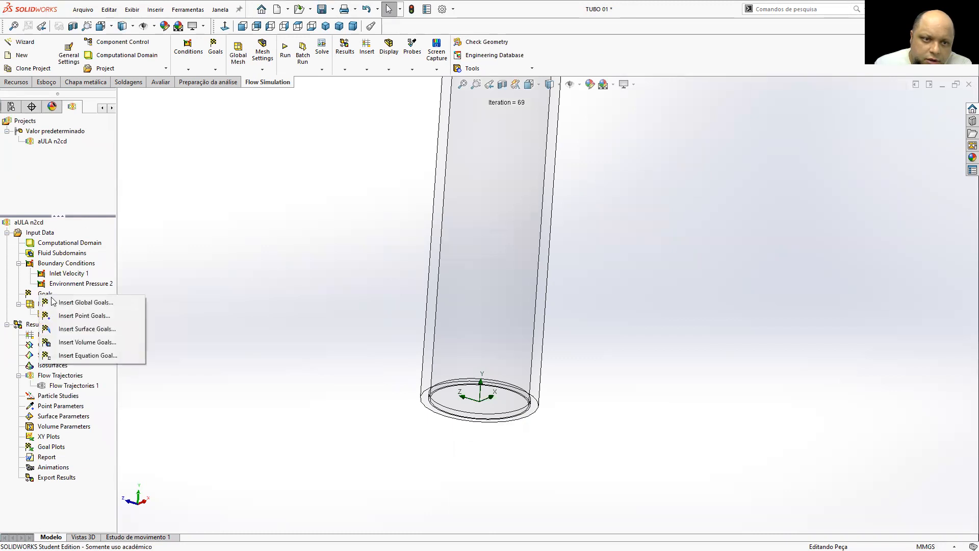
pyautogui.click(90, 328)
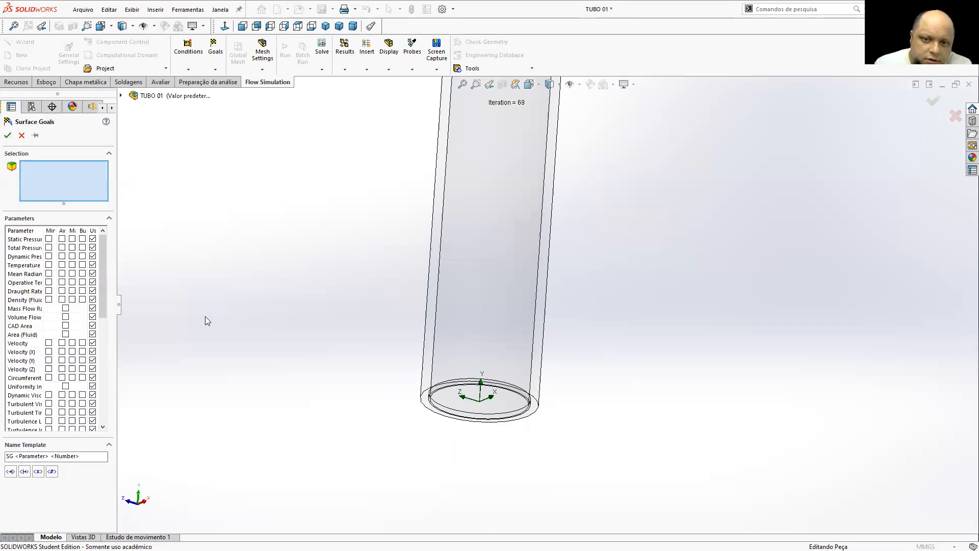
pyautogui.click(513, 405)
pyautogui.rightClick(513, 405)
pyautogui.click(533, 433)
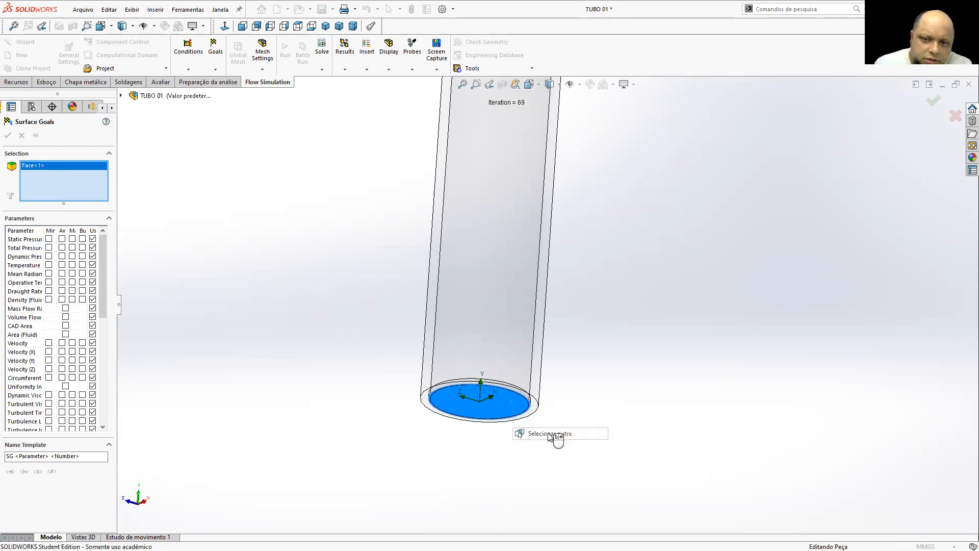
pyautogui.click(576, 452)
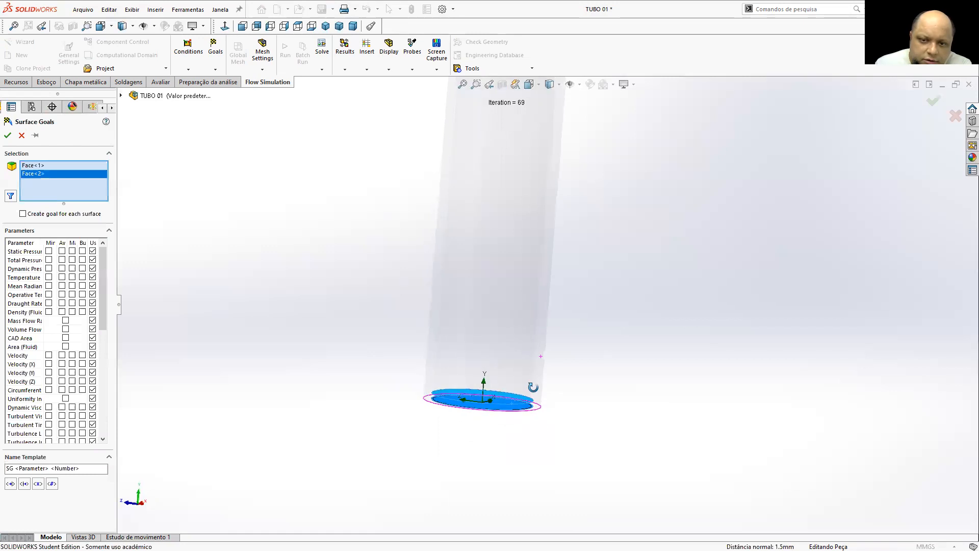
pyautogui.click(43, 166)
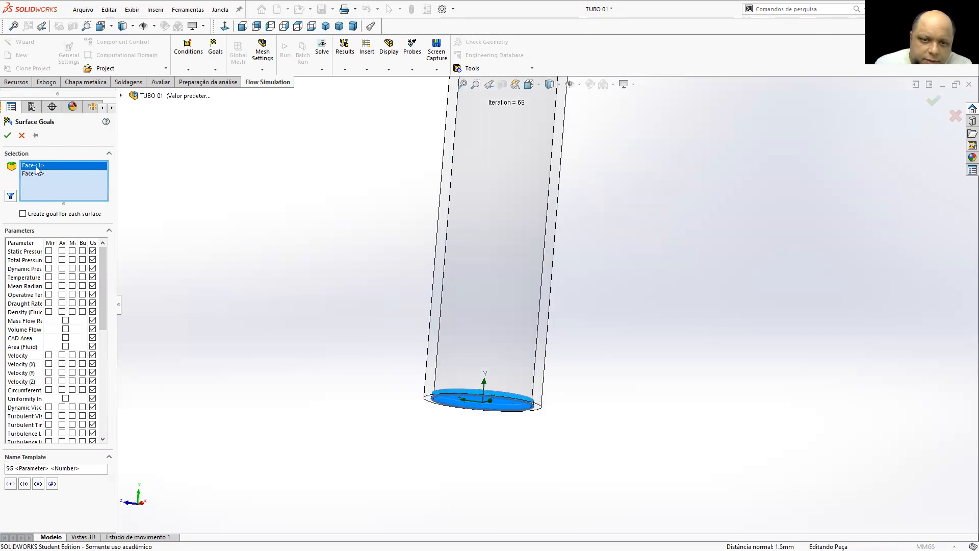
pyautogui.rightClick(43, 167)
pyautogui.click(61, 186)
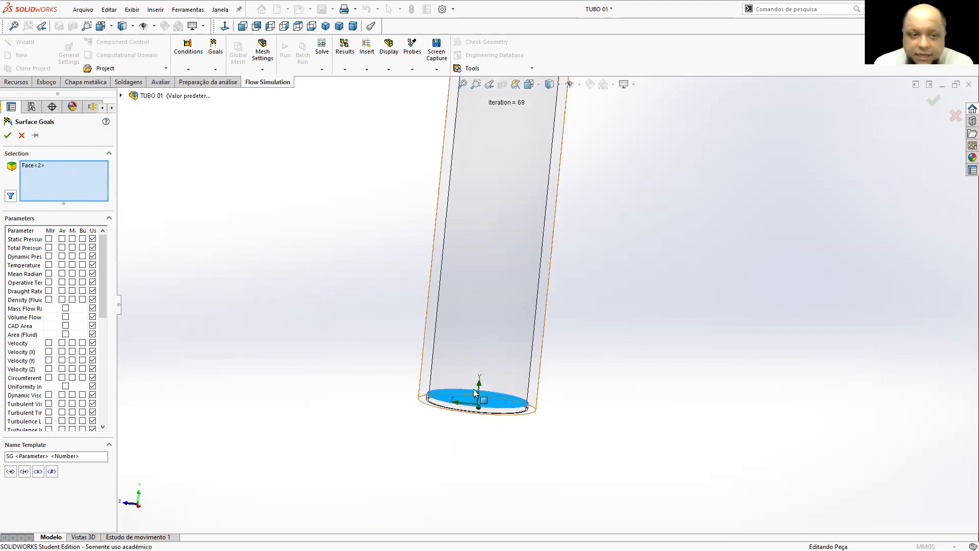
# Step: Create maximum Total Pressure, Temperature (Fluid) and Velocity goals on the selected inner lid face
pyautogui.click(119, 305)
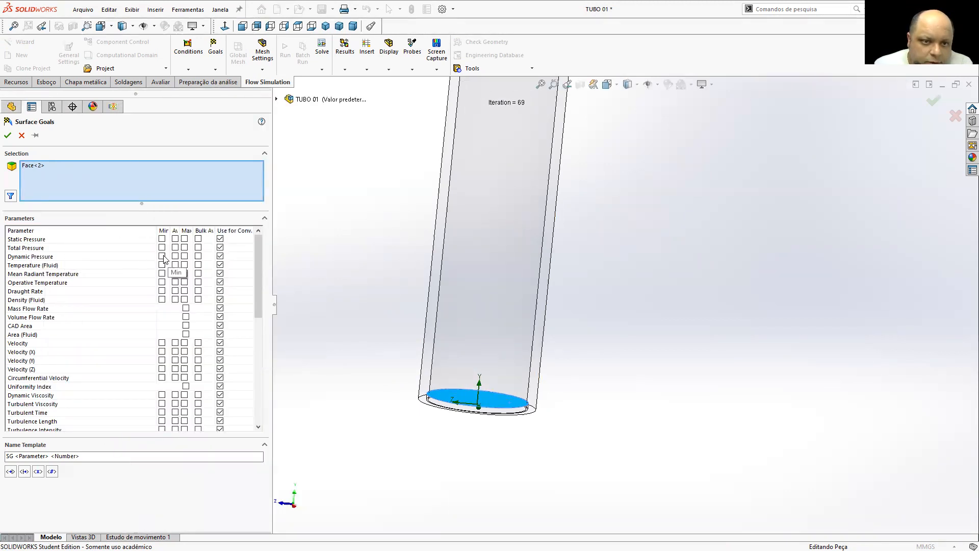
pyautogui.click(184, 247)
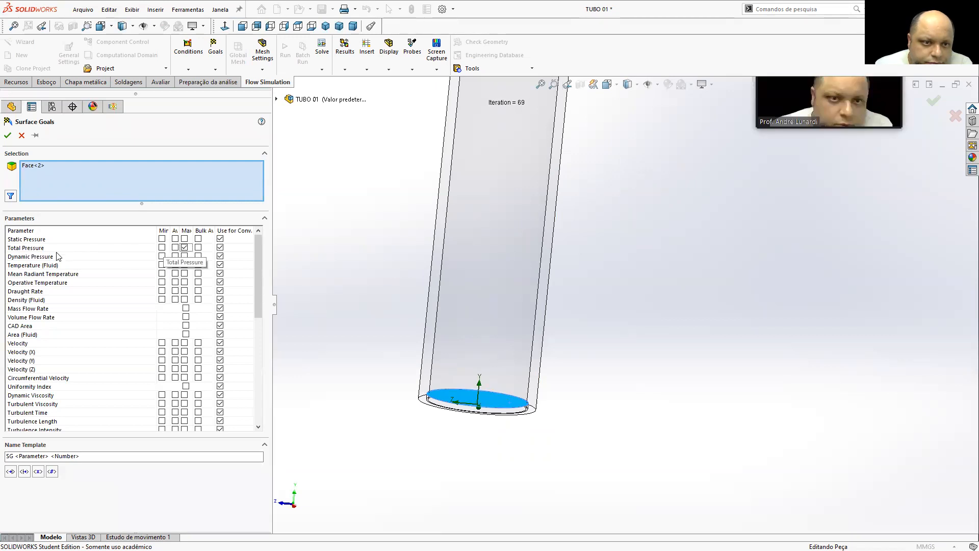
pyautogui.click(184, 265)
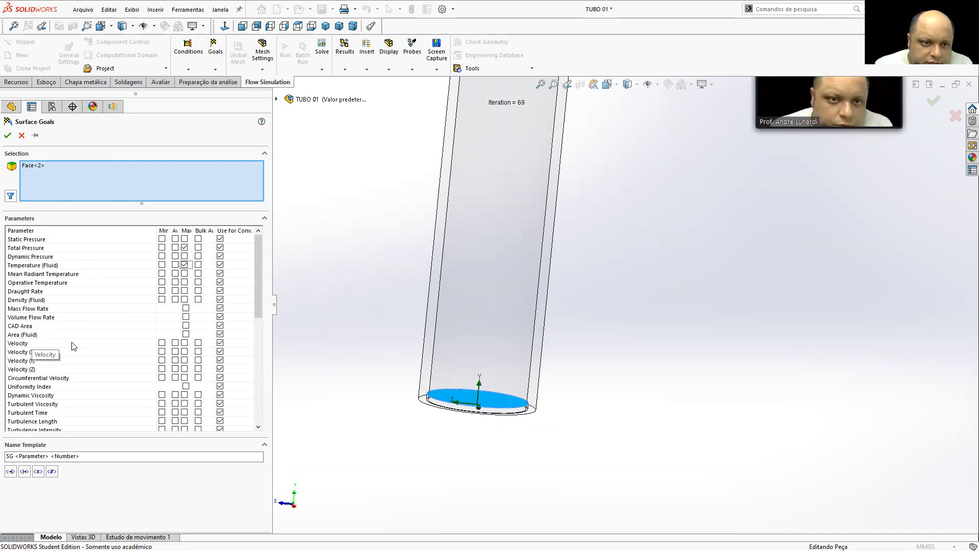
pyautogui.click(184, 343)
pyautogui.click(185, 342)
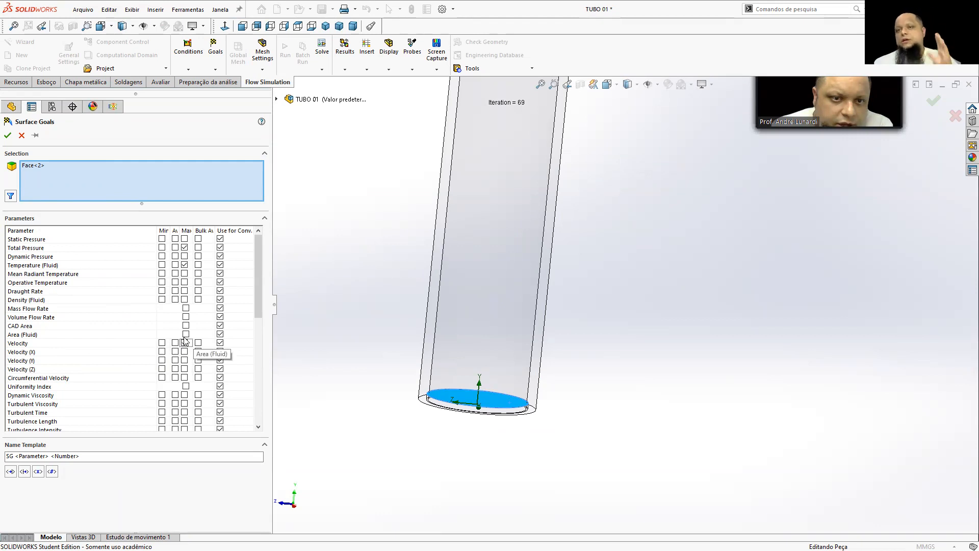
pyautogui.click(184, 342)
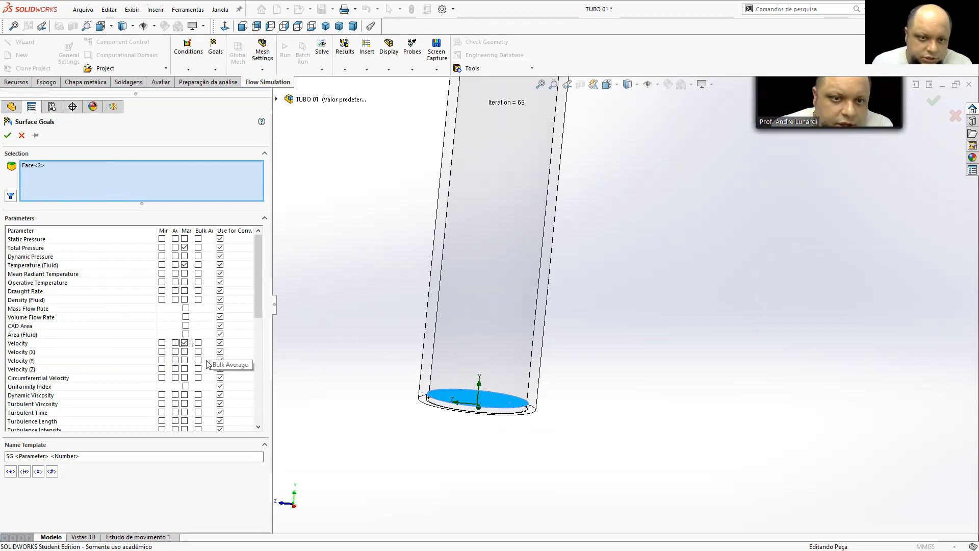
pyautogui.click(8, 135)
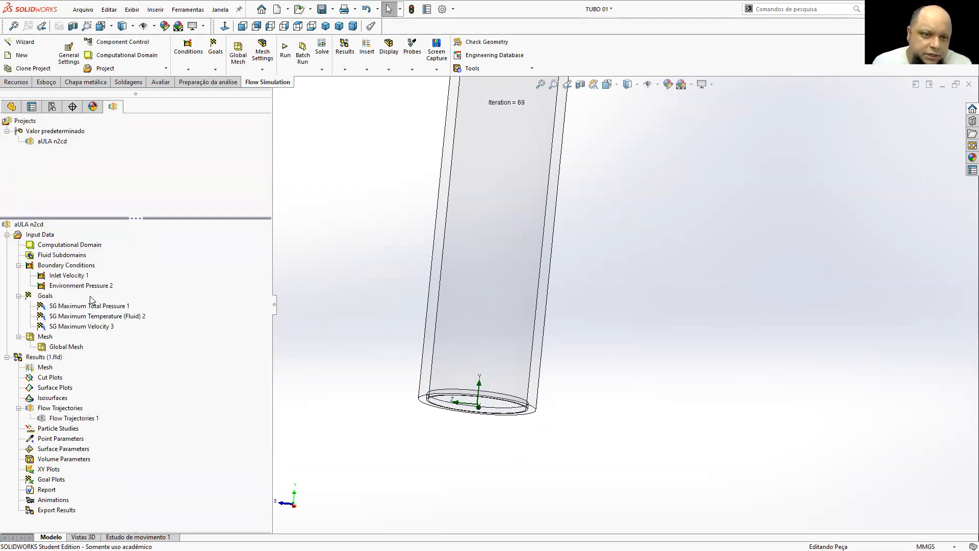
# Step: Start another surface goal and select the inner face of the lid at the open end of the horizontal leg
pyautogui.moveTo(614, 404); pyautogui.dragTo(648, 252, button='middle')
pyautogui.rightClick(45, 302)
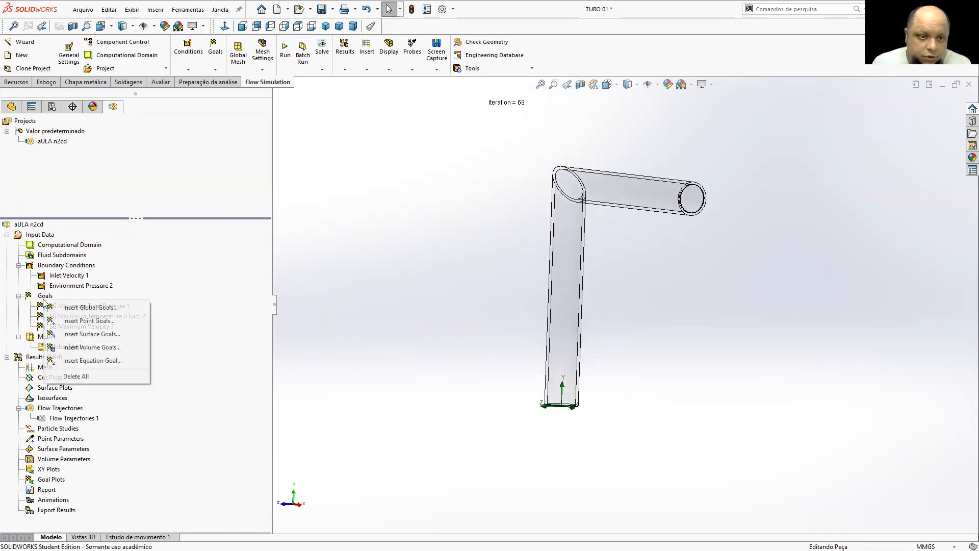
pyautogui.click(135, 335)
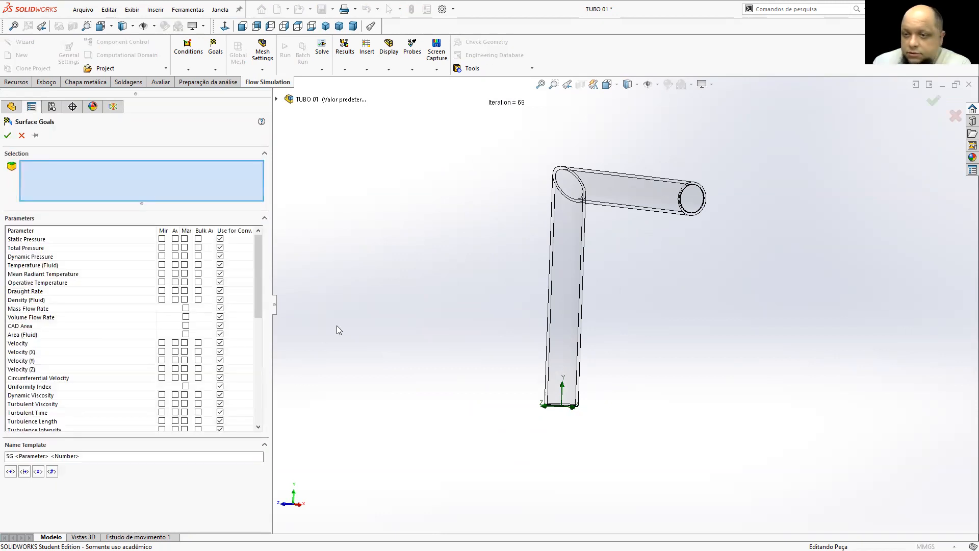
pyautogui.scroll(-3, 682, 180)
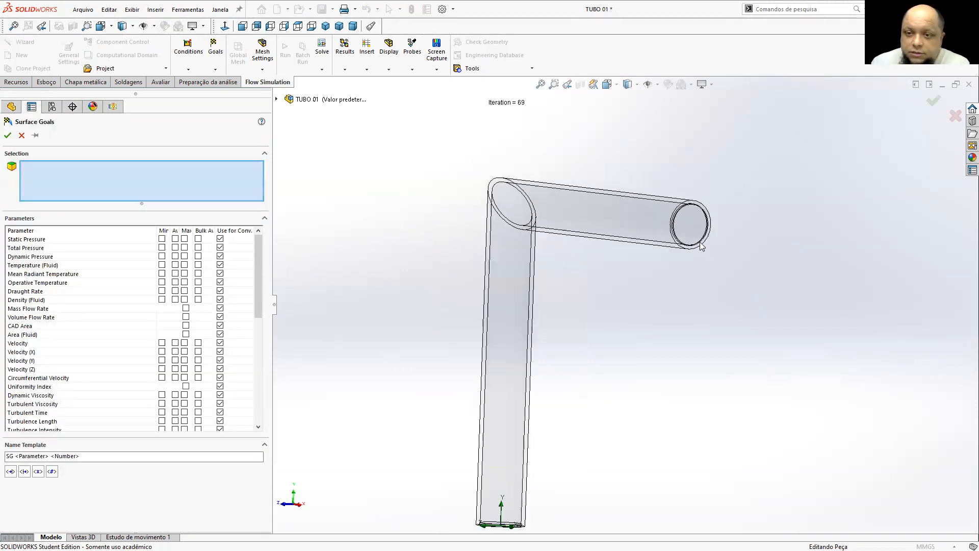
pyautogui.rightClick(690, 229)
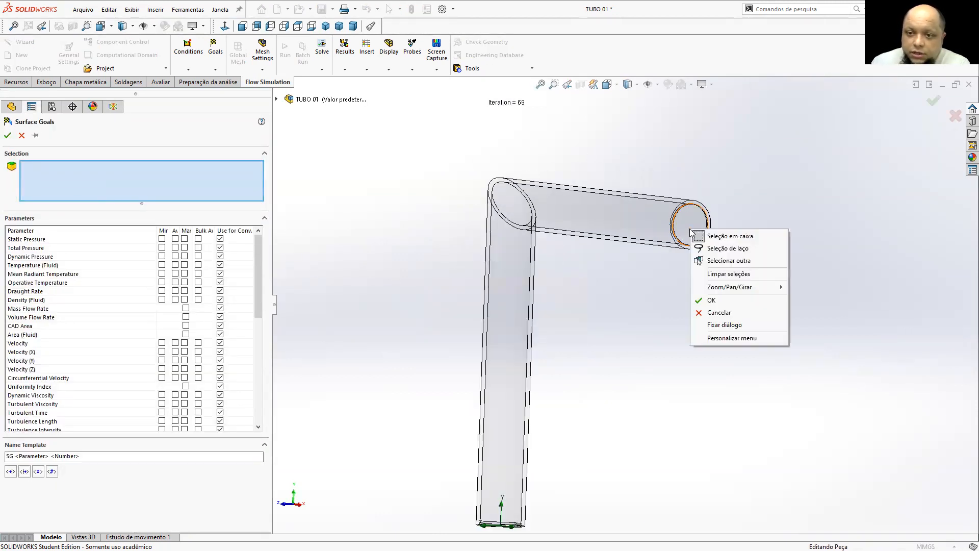
pyautogui.click(721, 260)
pyautogui.click(751, 278)
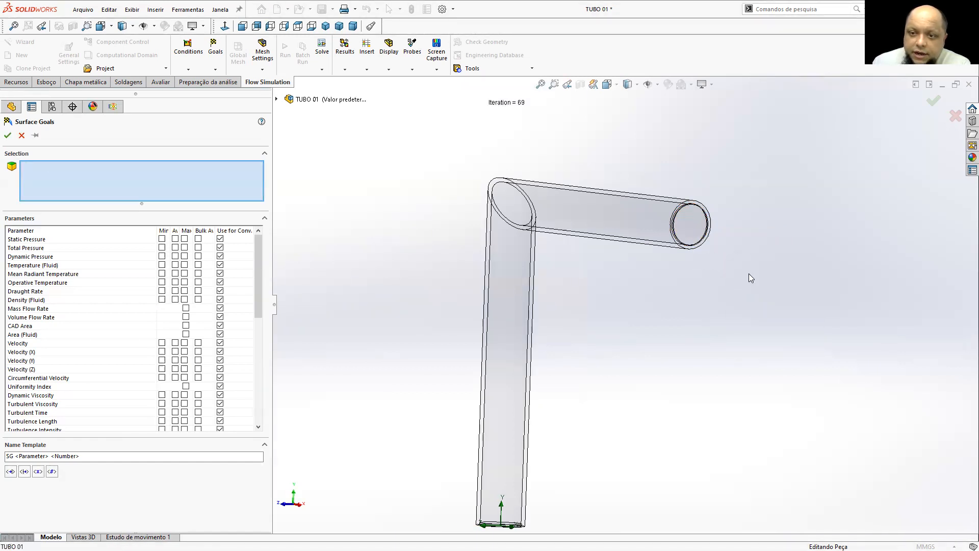
pyautogui.moveTo(734, 262); pyautogui.dragTo(805, 267, button='middle')
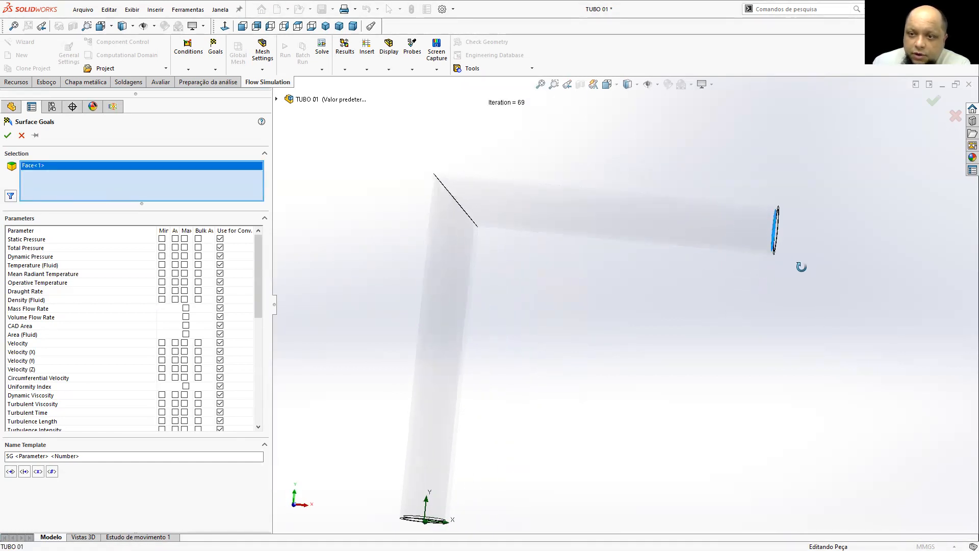
pyautogui.scroll(-6, 755, 253)
pyautogui.moveTo(738, 255); pyautogui.dragTo(745, 264, button='middle')
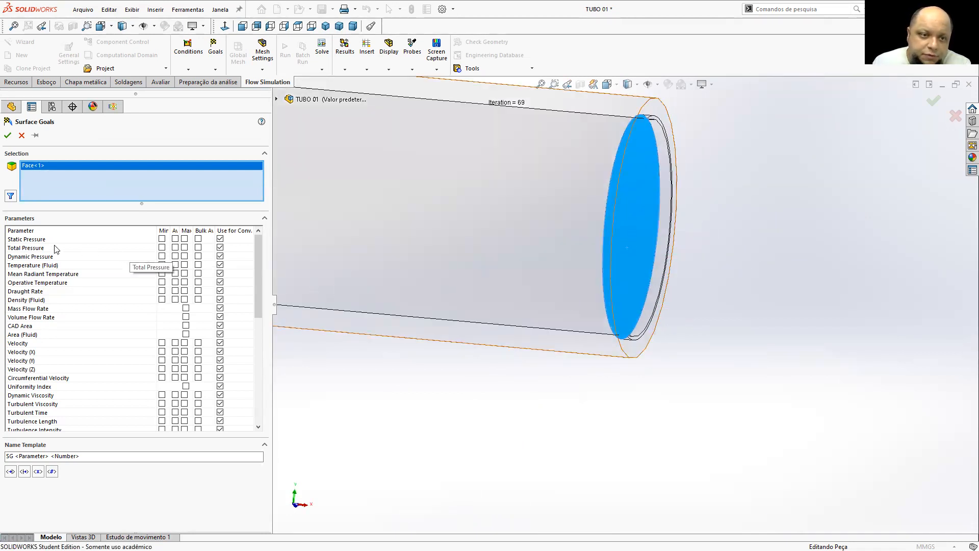
# Step: Create maximum Total Pressure, Temperature (Fluid) and Velocity goals on the inner lid face of the horizontal leg
pyautogui.click(185, 248)
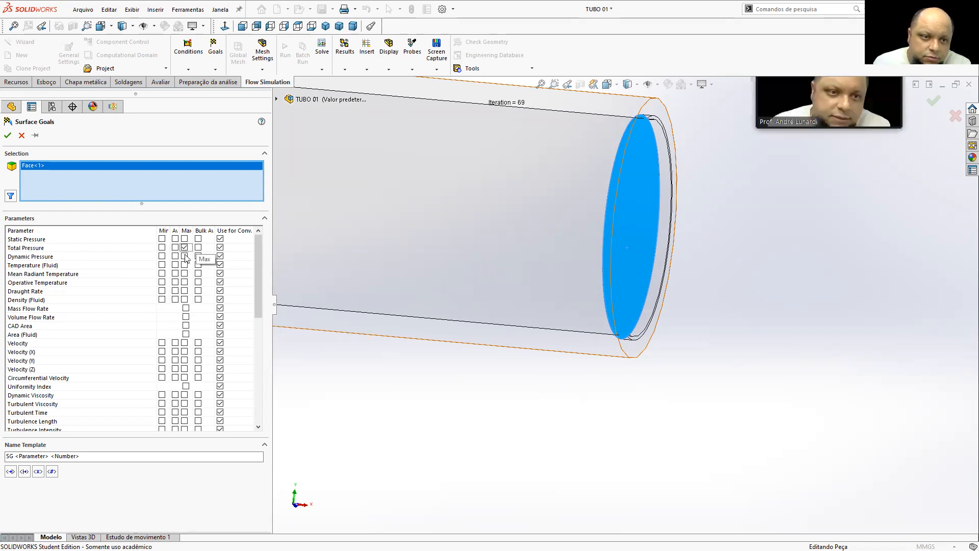
pyautogui.click(184, 265)
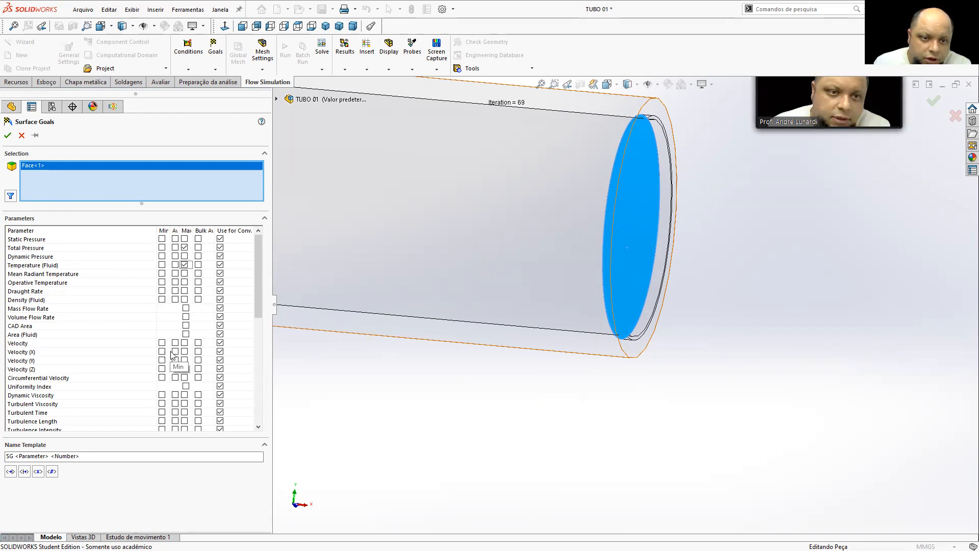
pyautogui.click(184, 343)
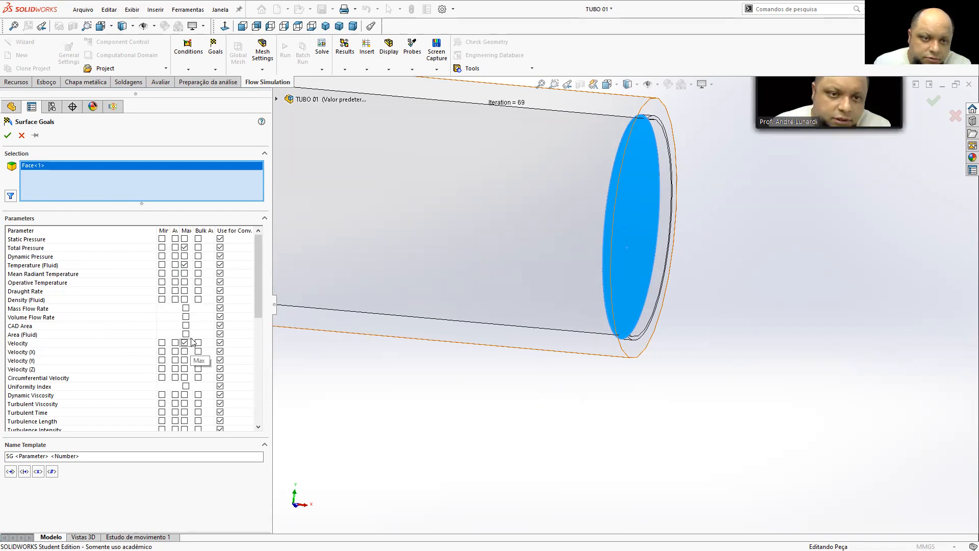
pyautogui.click(7, 136)
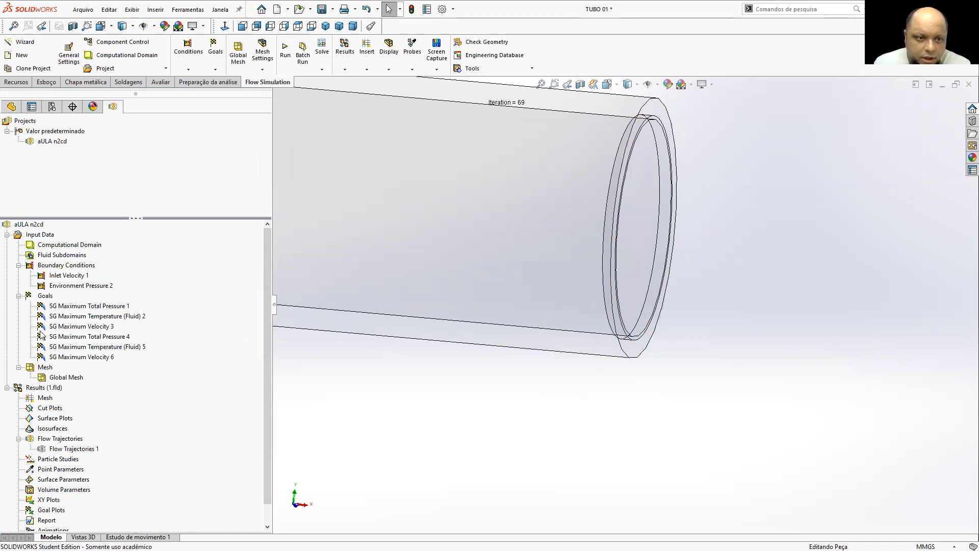
# Step: Start an equation goal and name it "Perda de Carga"
pyautogui.scroll(5, 482, 384)
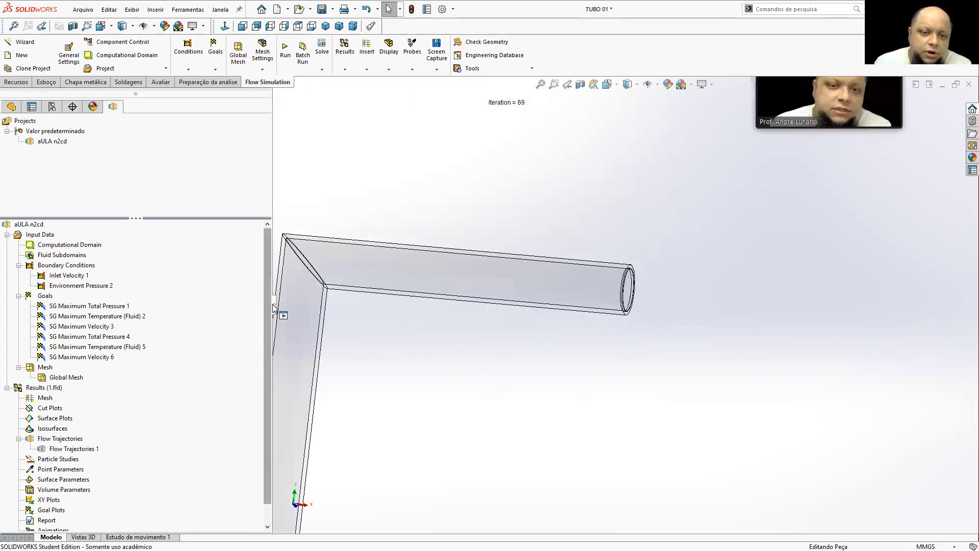
pyautogui.moveTo(274, 307); pyautogui.dragTo(190, 306)
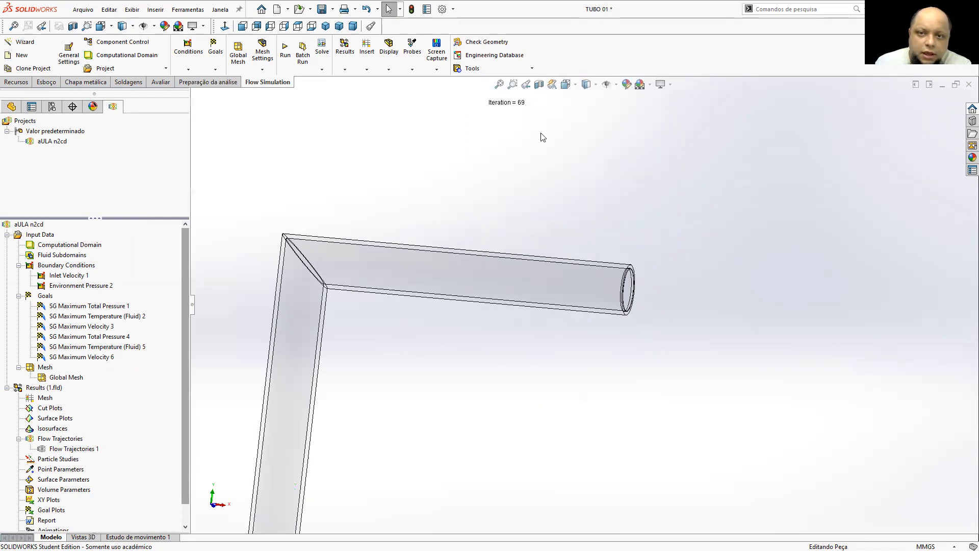
pyautogui.click(326, 26)
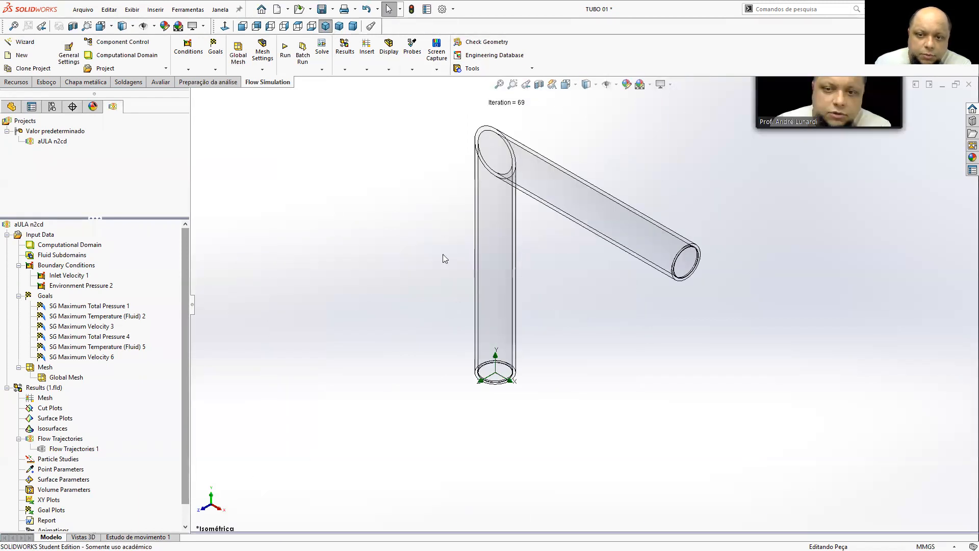
pyautogui.rightClick(44, 297)
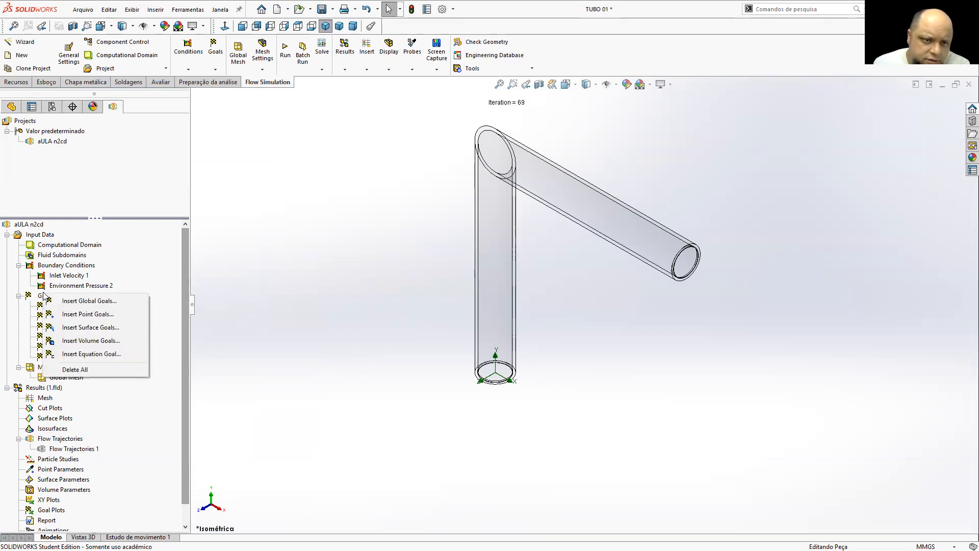
pyautogui.click(115, 355)
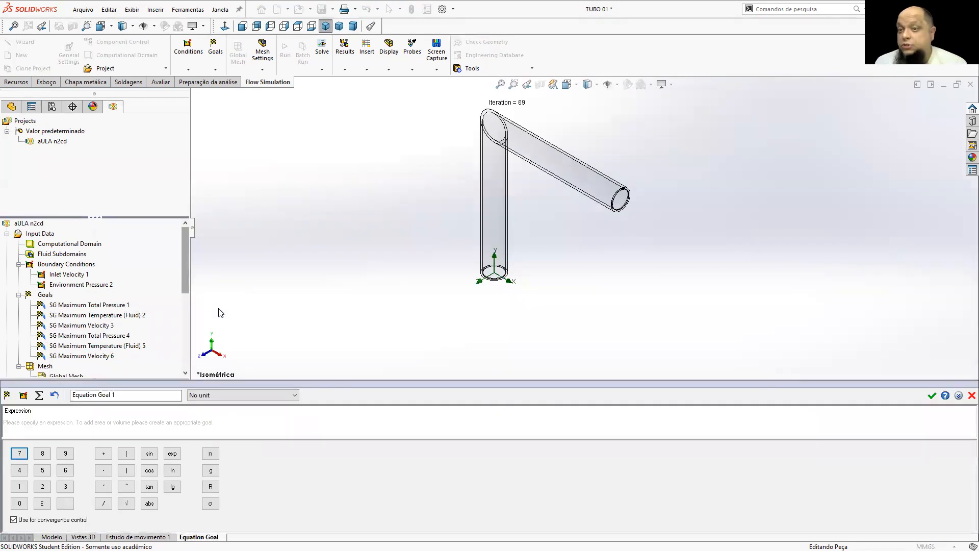
pyautogui.tripleClick(135, 399)
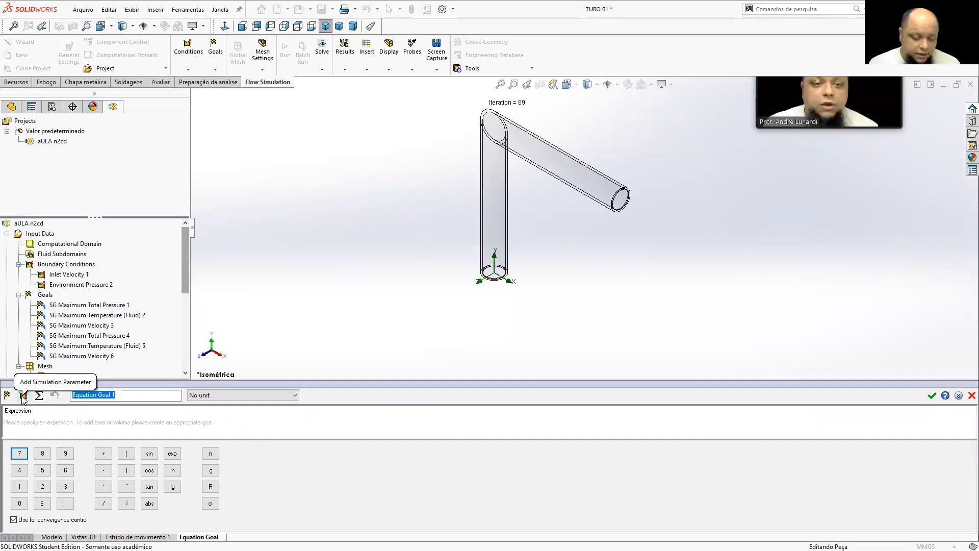
pyautogui.write('P')
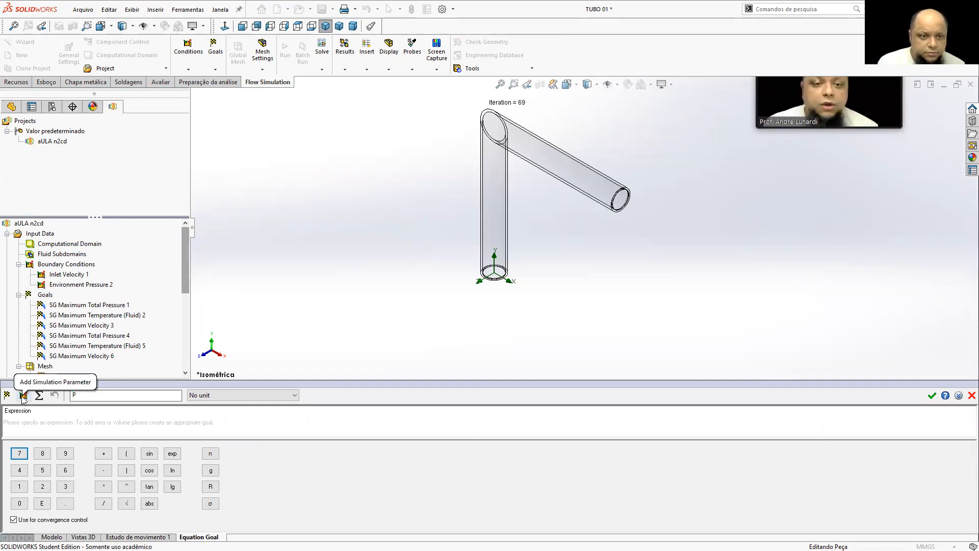
pyautogui.write('erda de Carga')
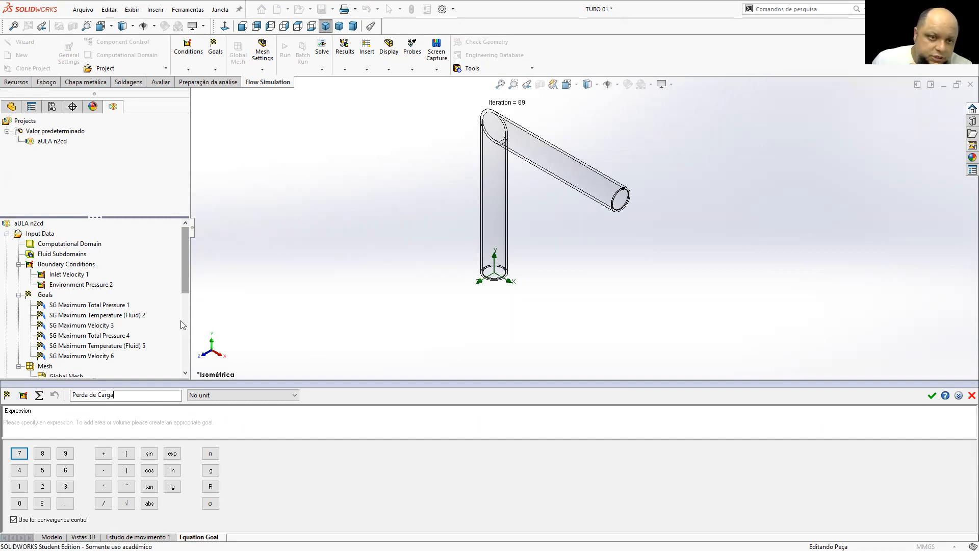
# Step: Define the Perda de Carga goal as SG Maximum Total Pressure 1 minus SG Maximum Total Pressure 4
pyautogui.click(112, 306)
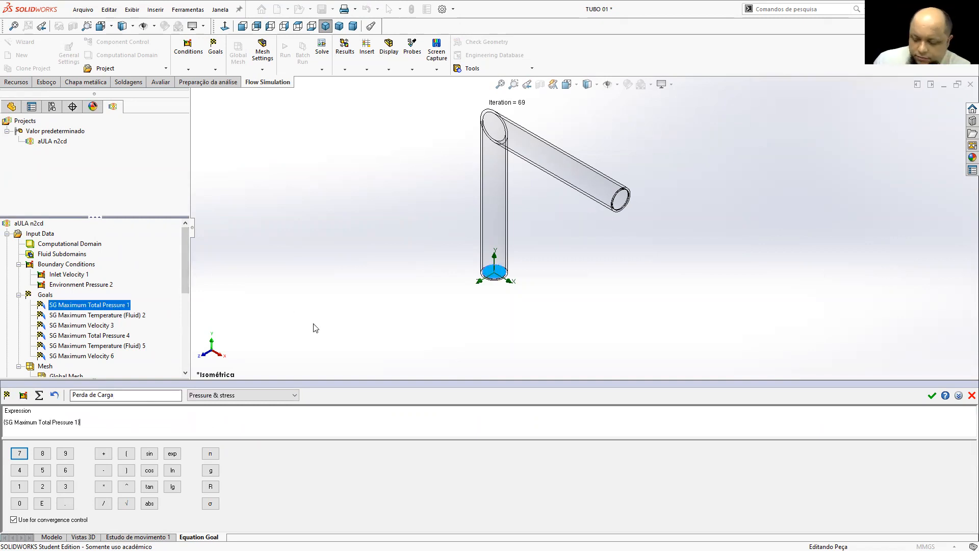
pyautogui.write('-')
pyautogui.click(116, 336)
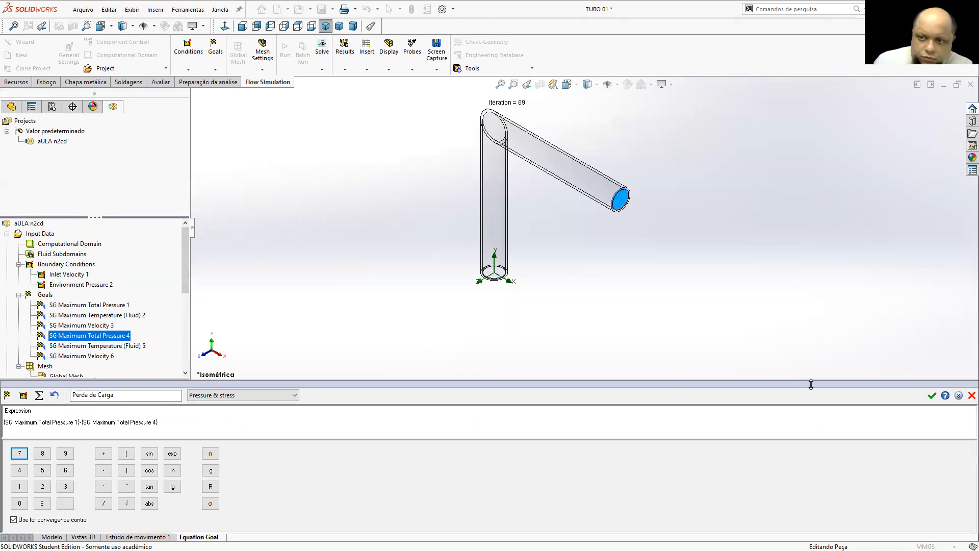
pyautogui.click(932, 396)
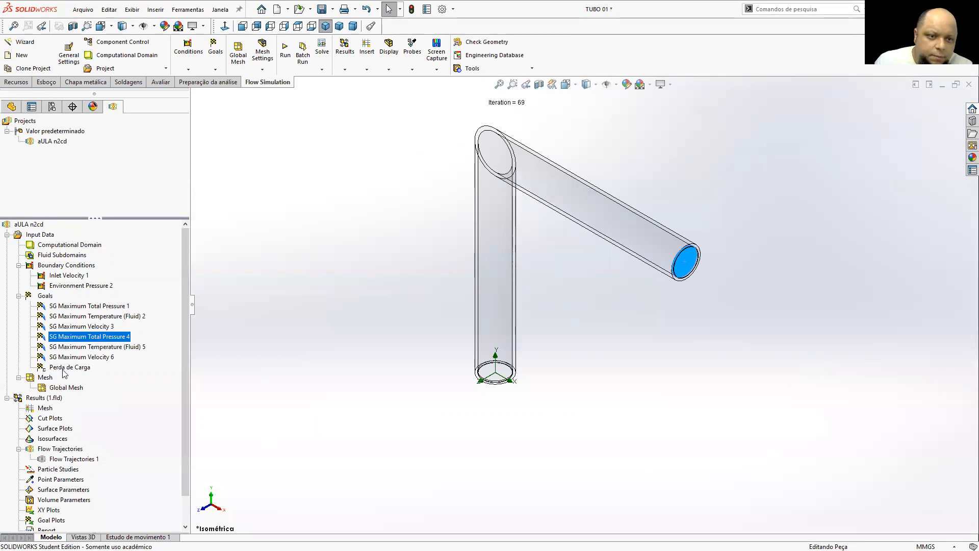
# Step: Start a second equation goal and name it "Variação da velocidade"
pyautogui.click(45, 296)
pyautogui.rightClick(46, 298)
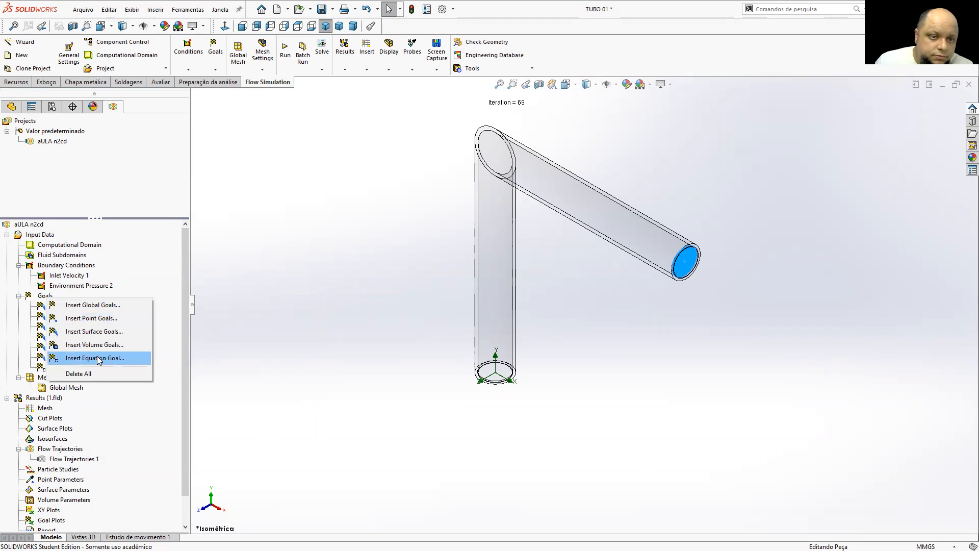
pyautogui.click(82, 357)
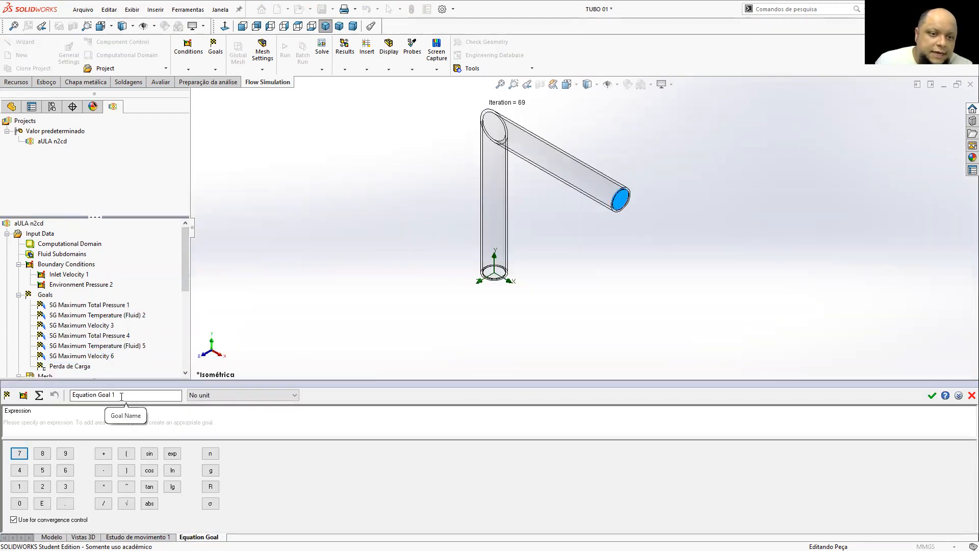
pyautogui.moveTo(121, 395); pyautogui.dragTo(34, 395)
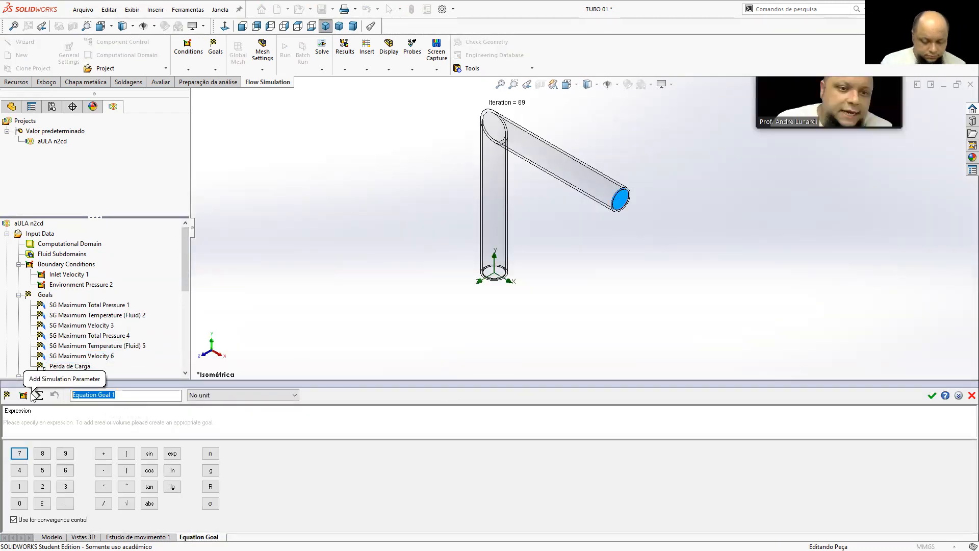
pyautogui.write('Varia')
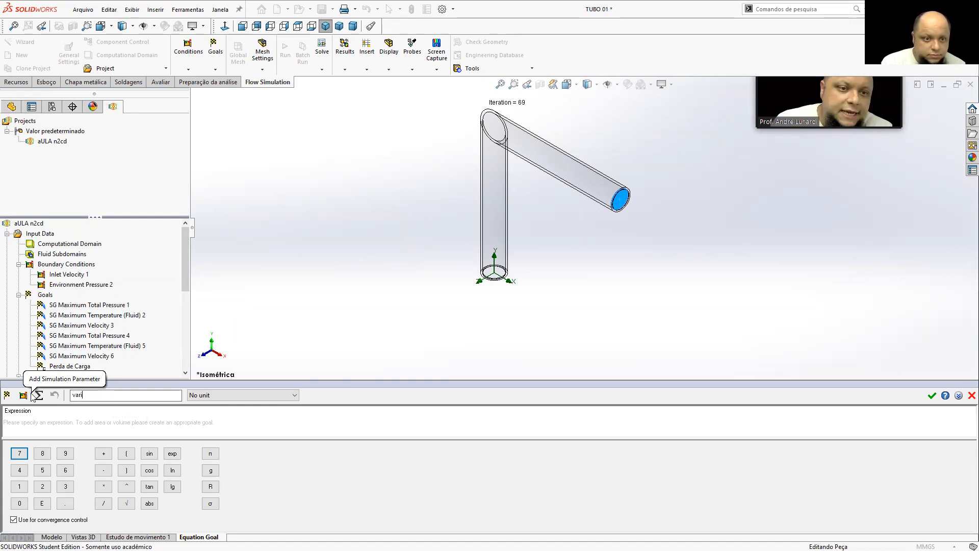
pyautogui.press('BackSpace')
pyautogui.press('BackSpace')
pyautogui.press('BackSpace')
pyautogui.write('Variação da velocidade')
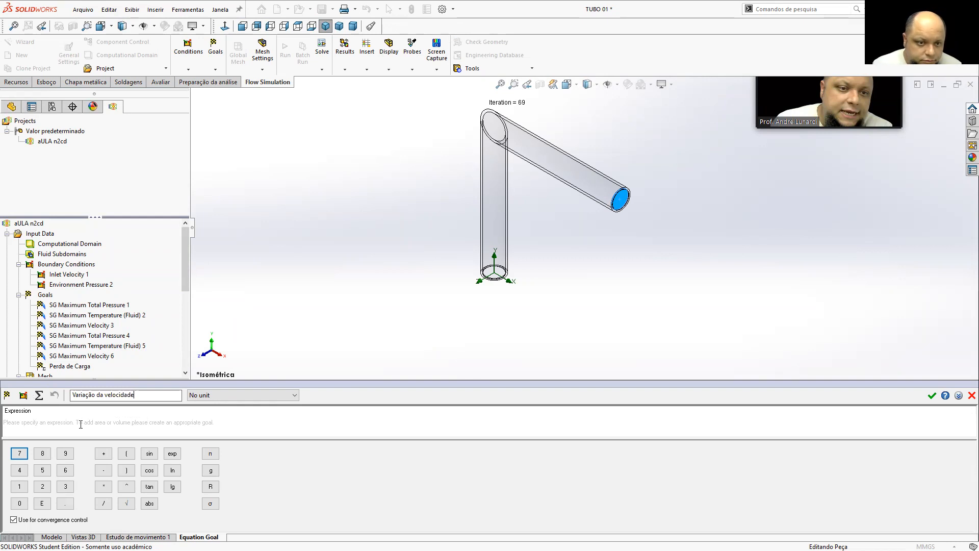
# Step: Define the Variação da velocidade goal as SG Maximum Velocity 3 minus SG Maximum Velocity 6
pyautogui.click(80, 424)
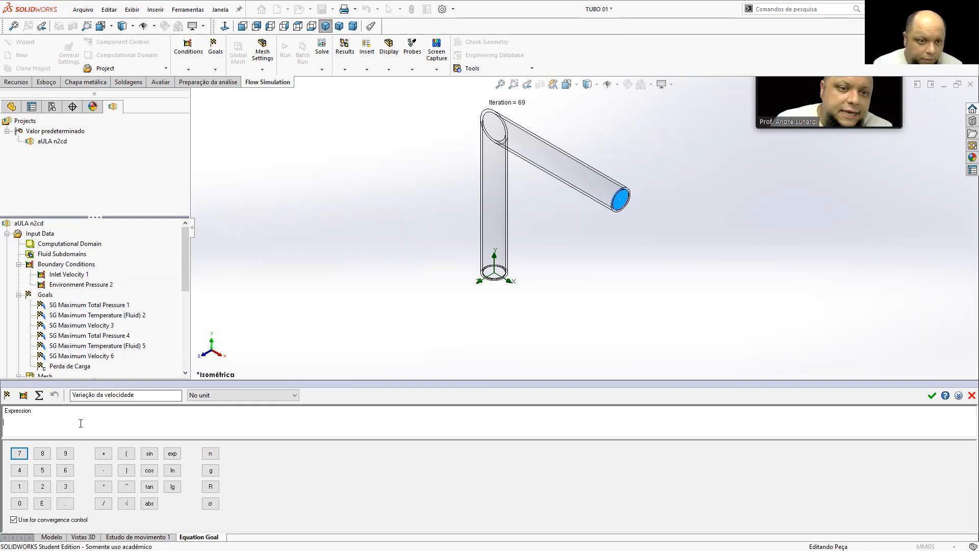
pyautogui.click(110, 325)
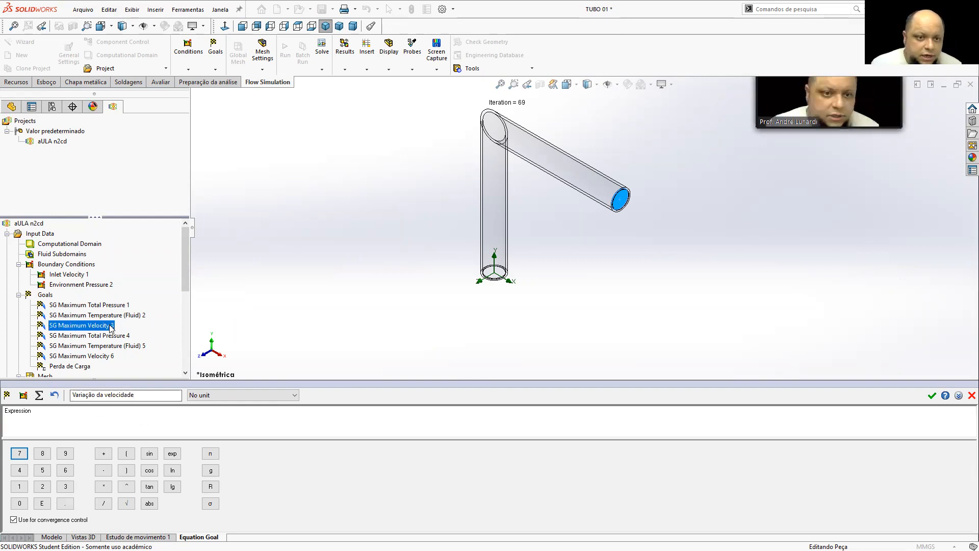
pyautogui.write('-')
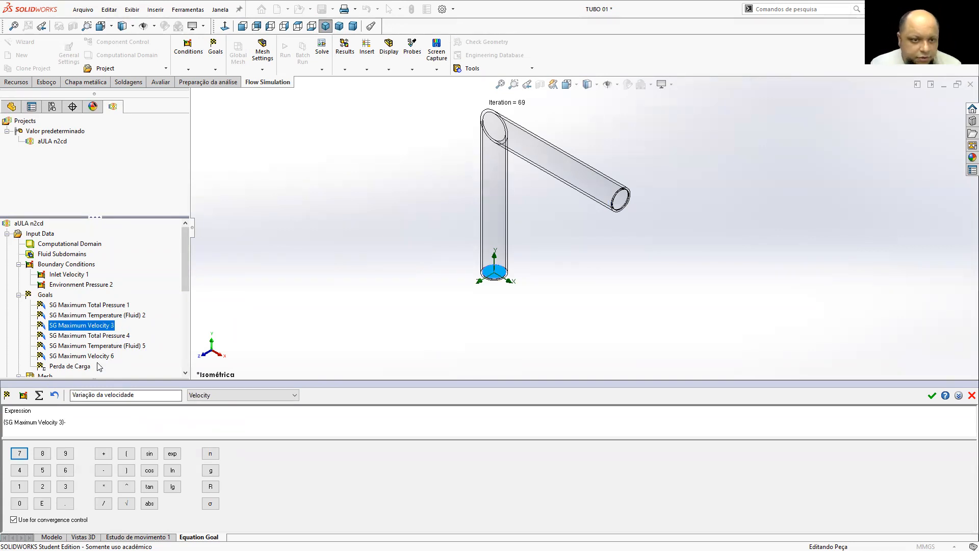
pyautogui.click(86, 356)
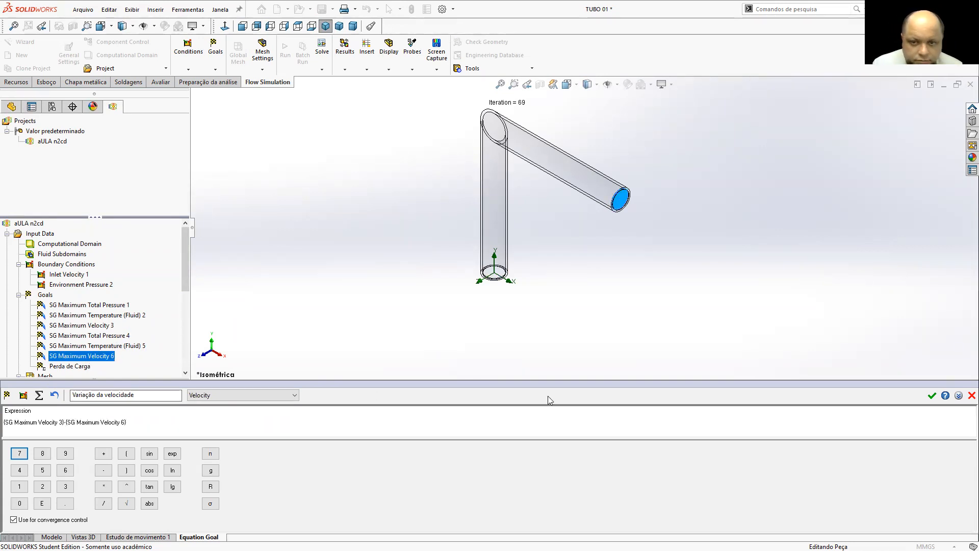
pyautogui.click(931, 396)
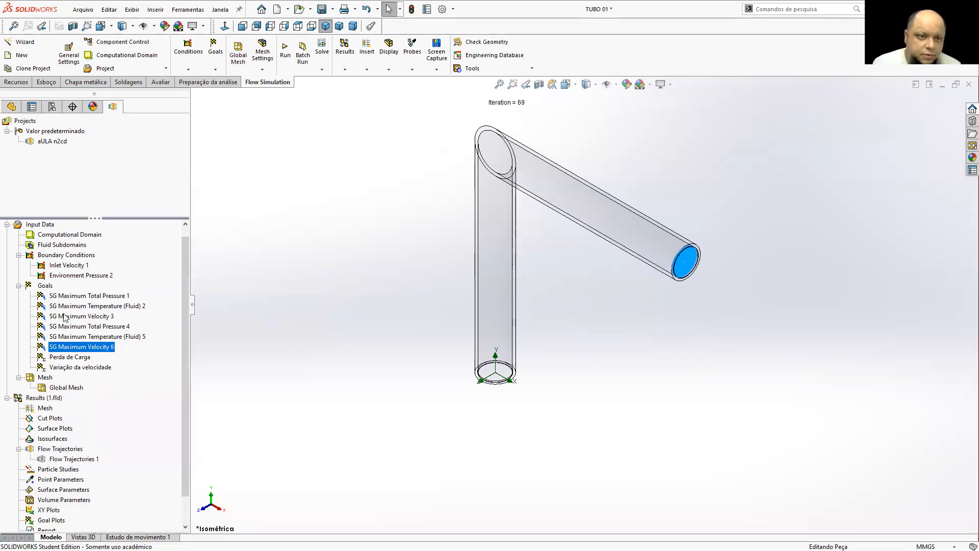
# Step: Start a third equation goal and name it "Variação da Tmeperatura"
pyautogui.rightClick(45, 287)
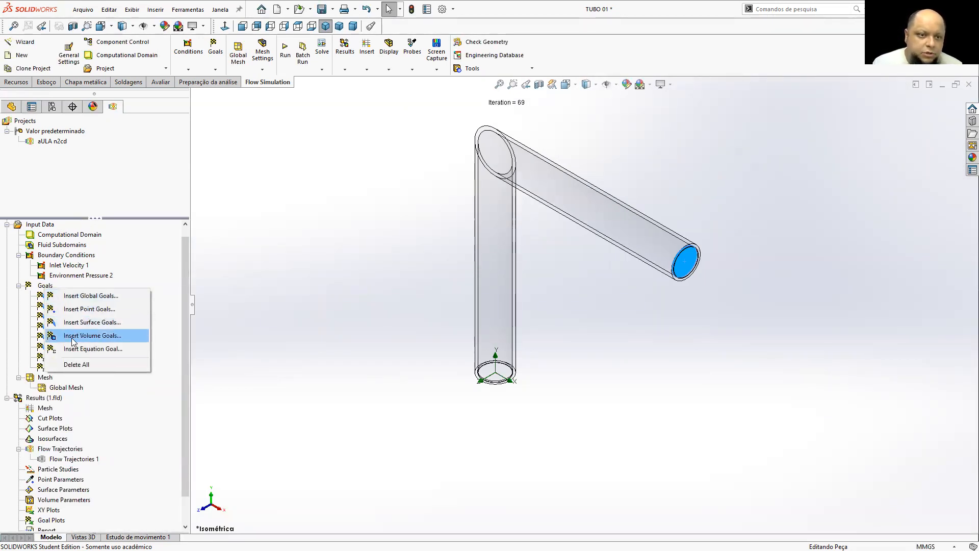
pyautogui.click(75, 350)
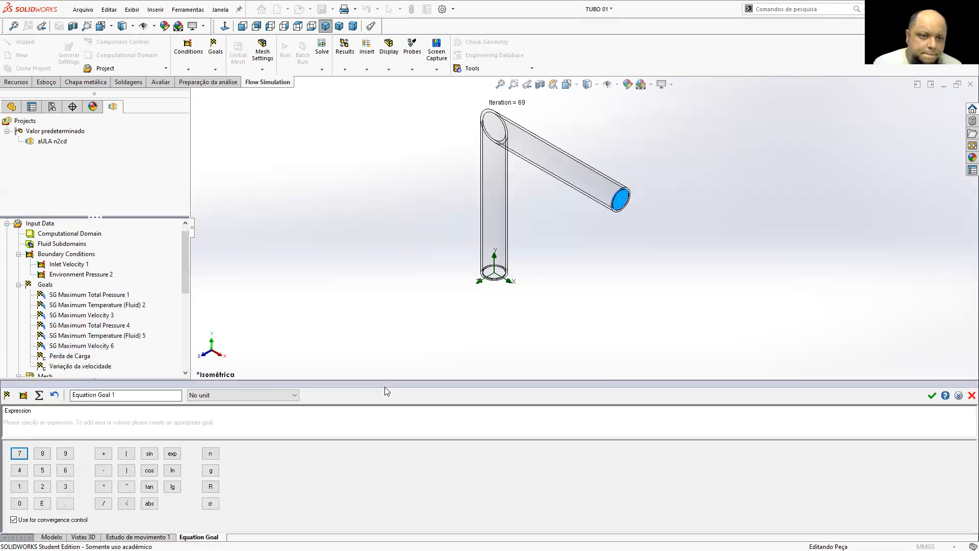
pyautogui.moveTo(130, 396); pyautogui.dragTo(2, 397)
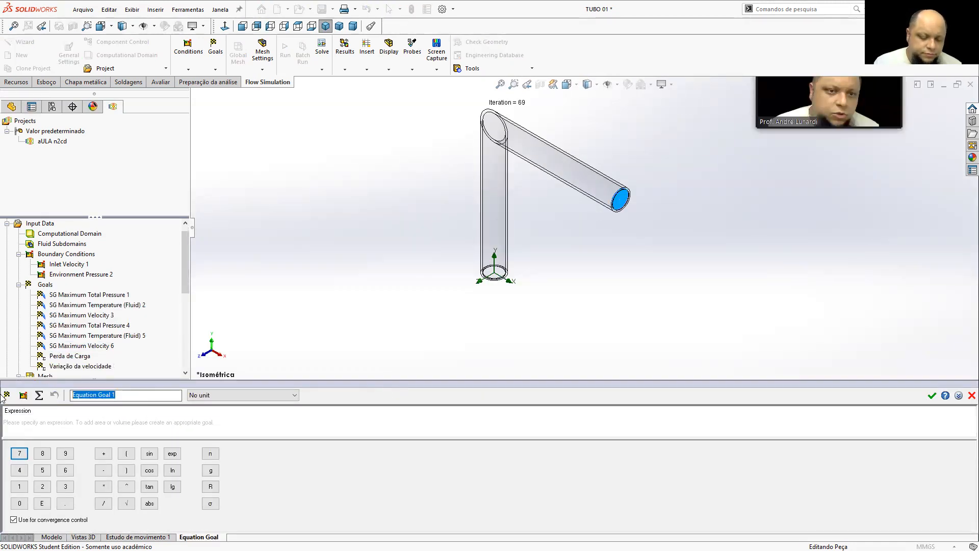
pyautogui.write('Var')
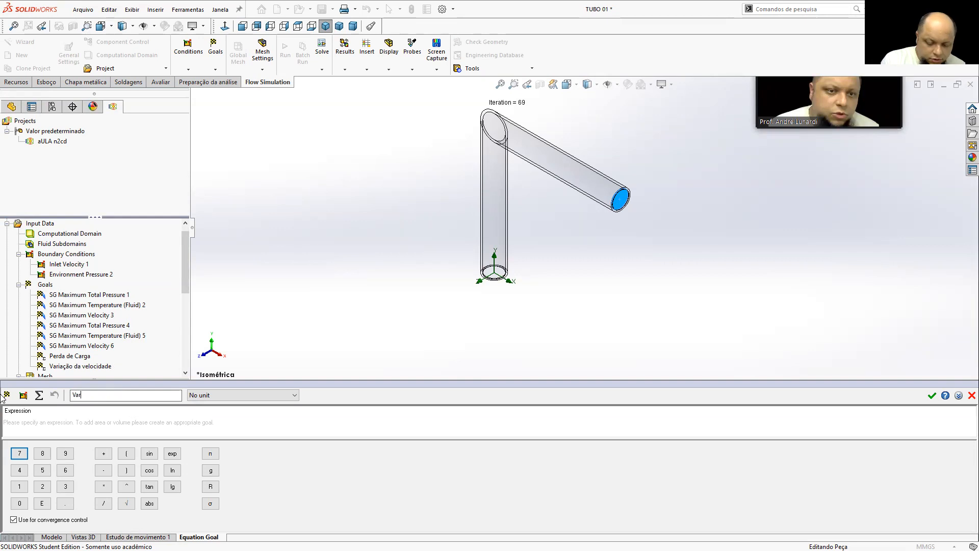
pyautogui.write('iação da Tmeperatura')
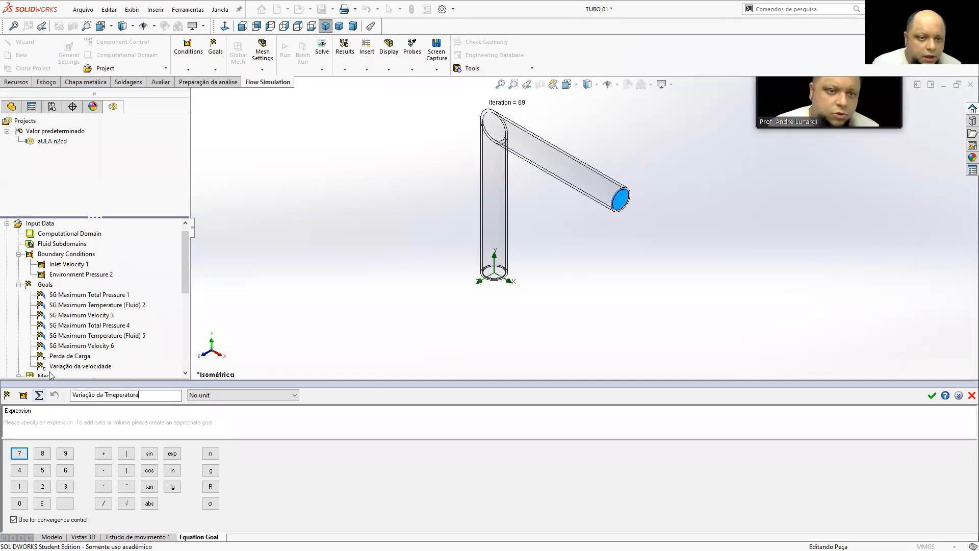
# Step: Define the temperature variation goal as SG Maximum Temperature (Fluid) 2 minus SG Maximum Temperature (Fluid) 5
pyautogui.click(92, 306)
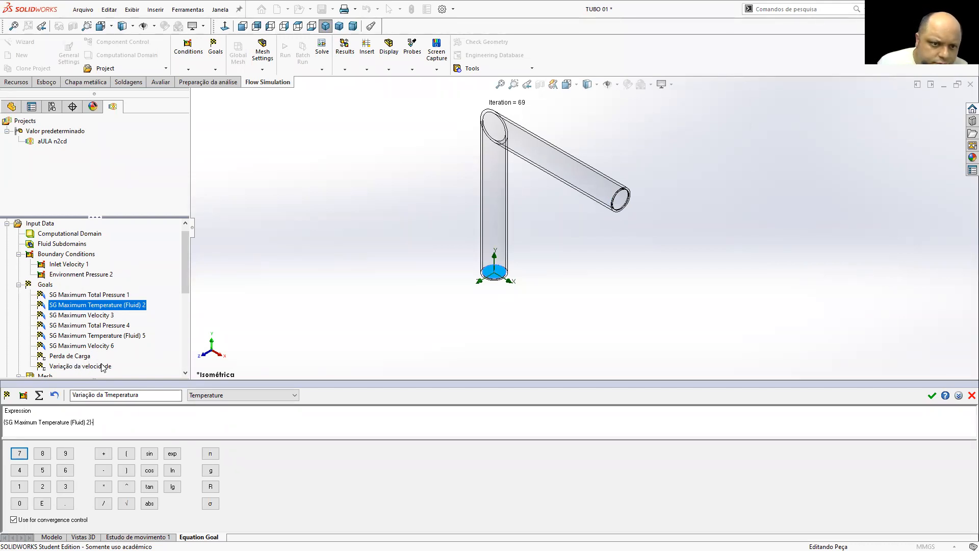
pyautogui.write('-')
pyautogui.click(89, 336)
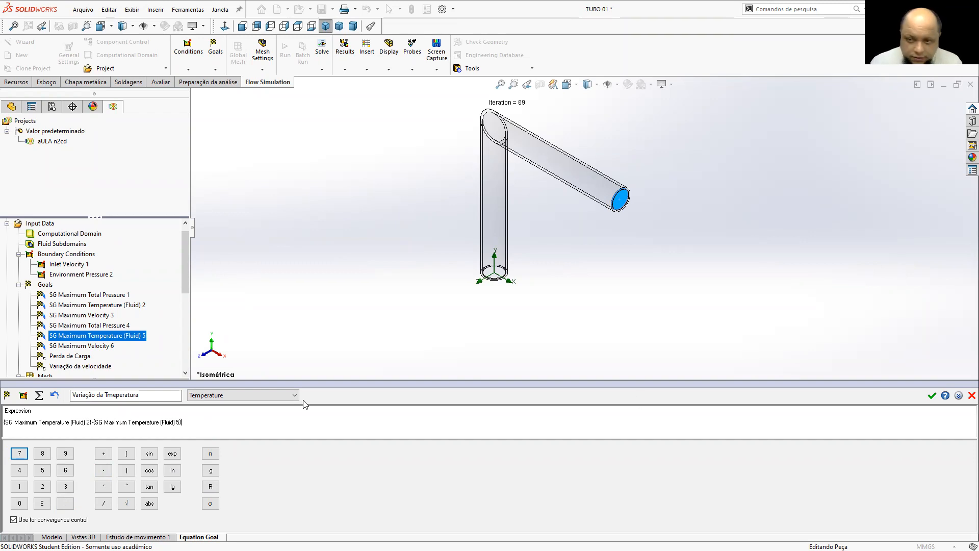
pyautogui.click(932, 395)
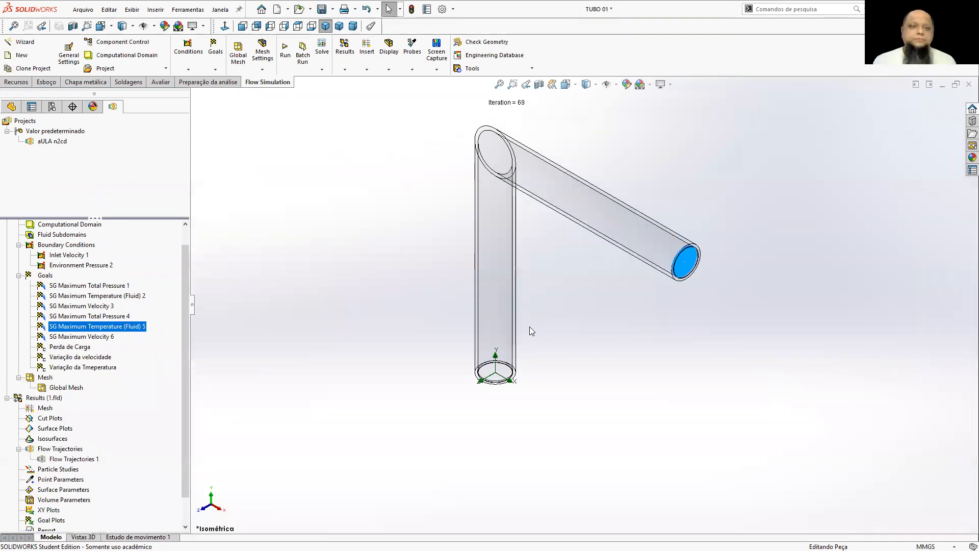
# Step: Collapse the Boundary Conditions and Goals branches of the project tree and clear the face selection
pyautogui.click(19, 245)
pyautogui.click(19, 255)
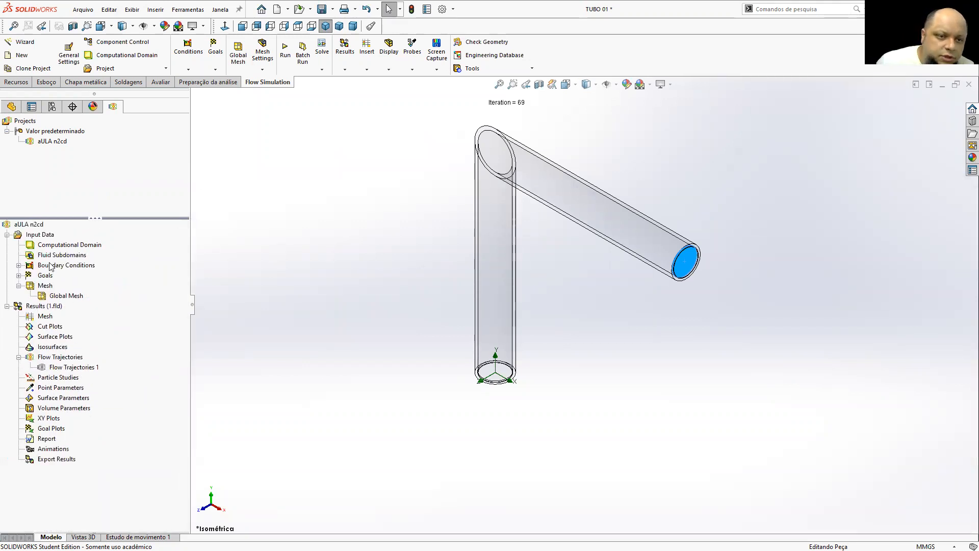
pyautogui.click(19, 275)
pyautogui.click(19, 275)
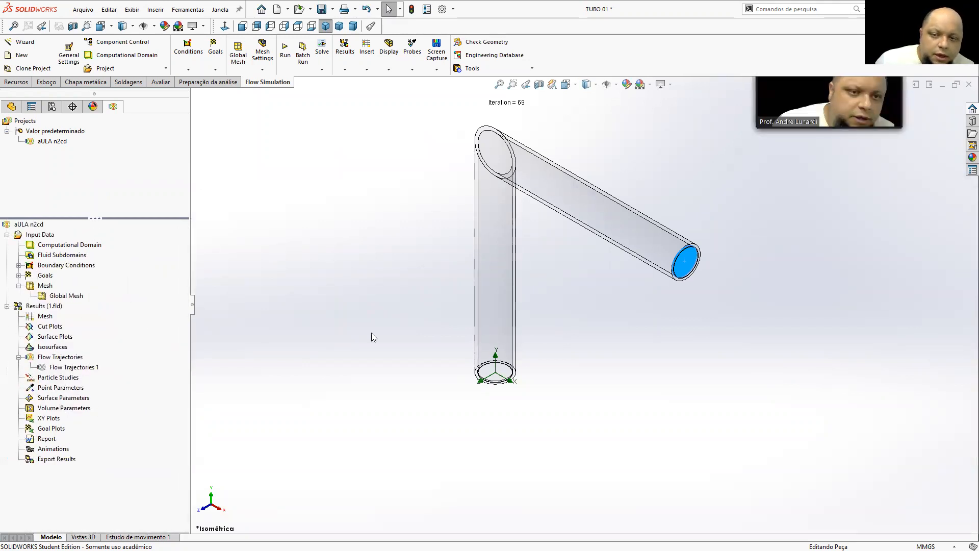
pyautogui.click(673, 305)
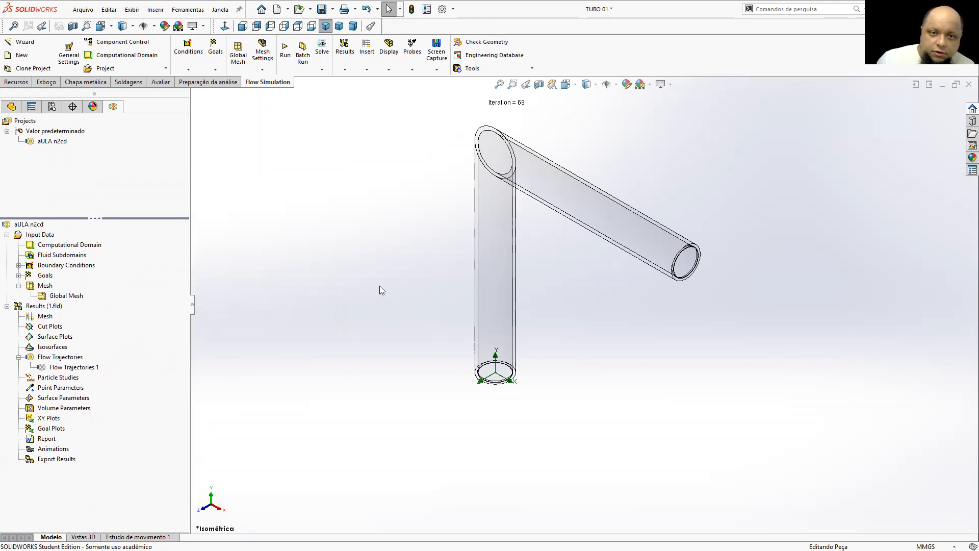
# Step: Run the flow calculation with Solve set to Continue calculation, and close the solver window once it finishes
pyautogui.click(286, 48)
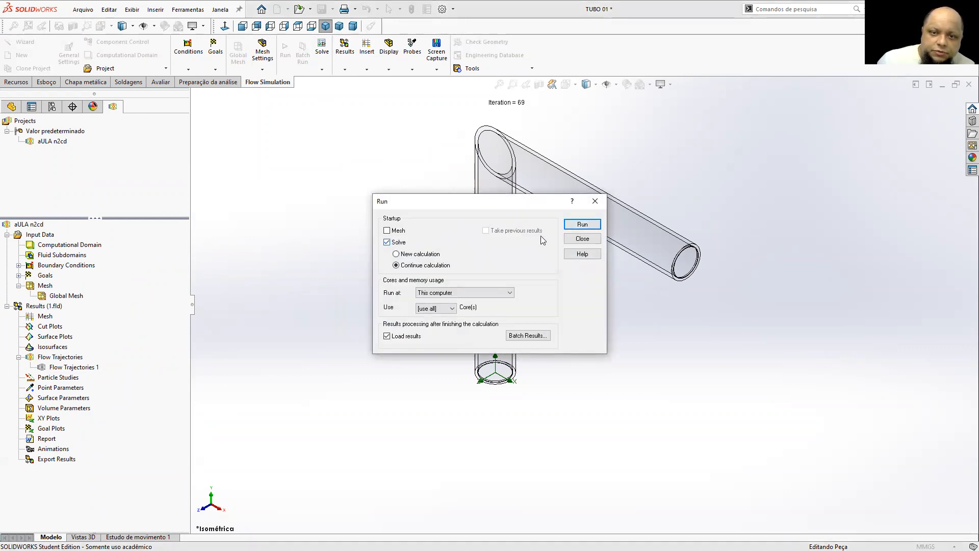
pyautogui.click(573, 229)
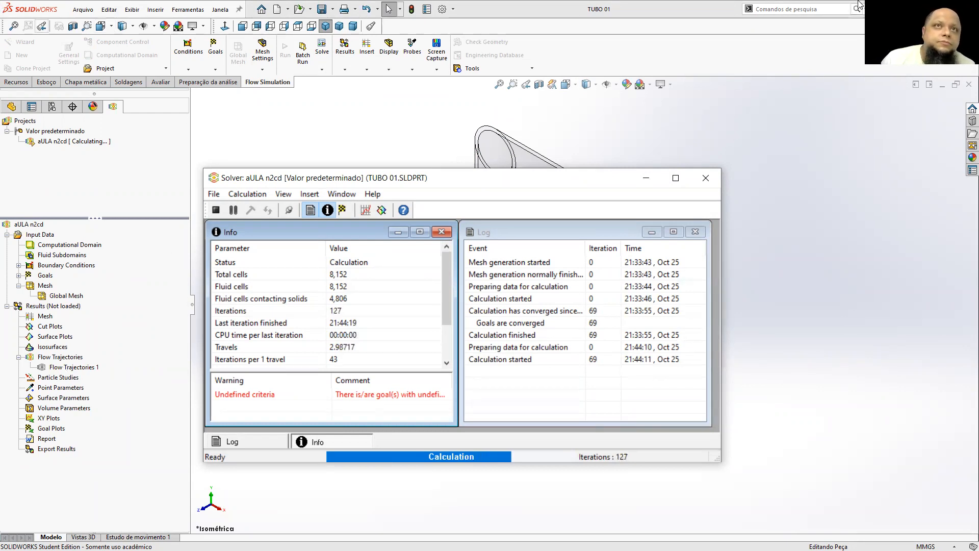
pyautogui.click(753, 37)
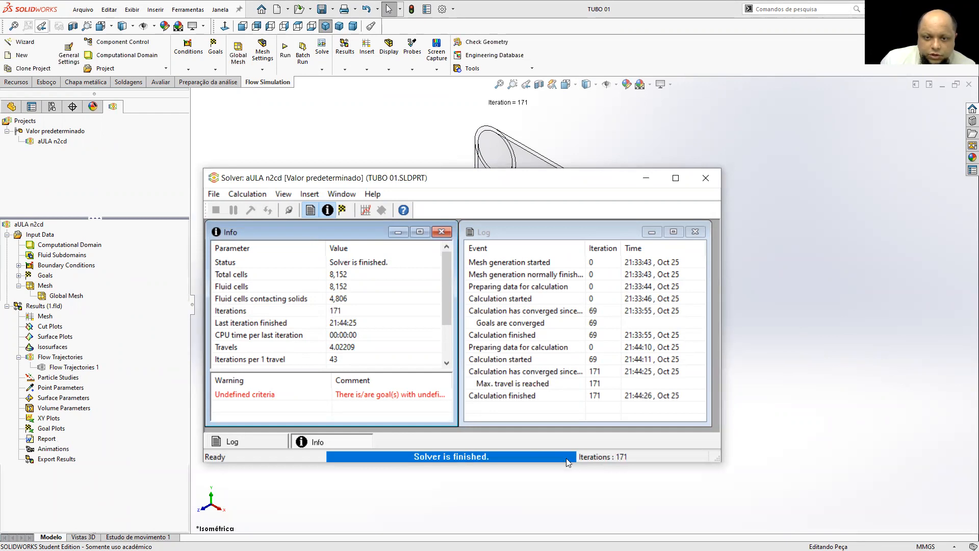
pyautogui.click(706, 177)
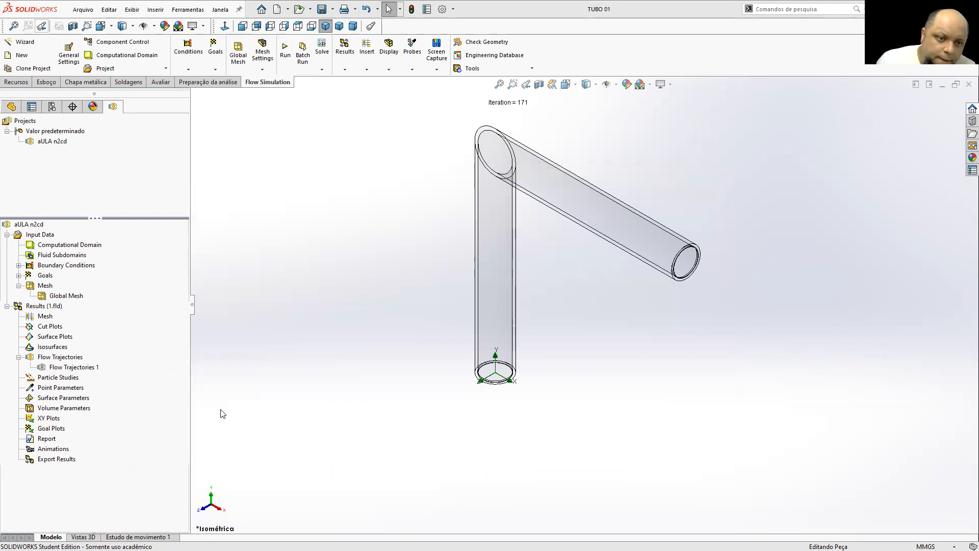
# Step: Show Flow Trajectories 1 in the tube and examine the velocity distribution around the elbow
pyautogui.click(46, 430)
pyautogui.rightClick(46, 431)
pyautogui.rightClick(70, 369)
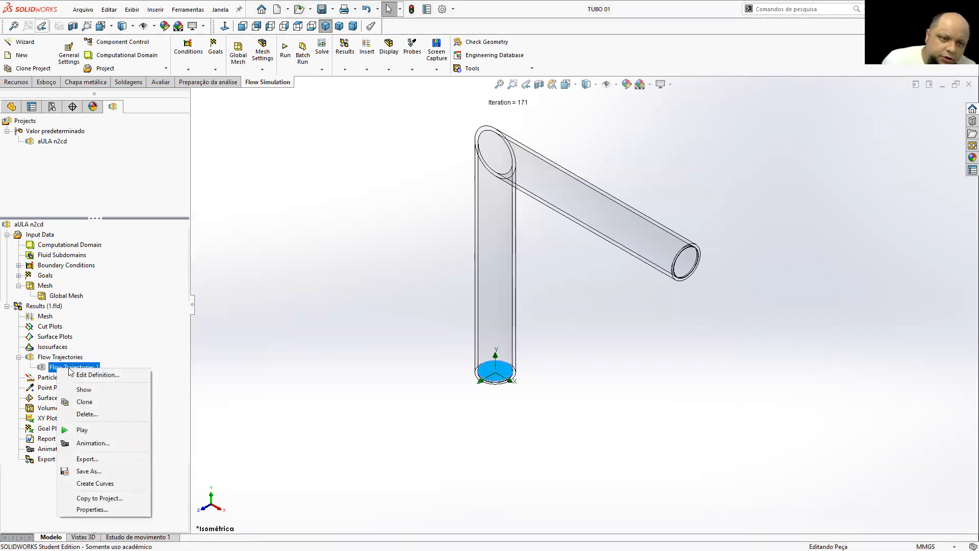
pyautogui.click(92, 389)
pyautogui.moveTo(568, 330); pyautogui.dragTo(643, 278, button='middle')
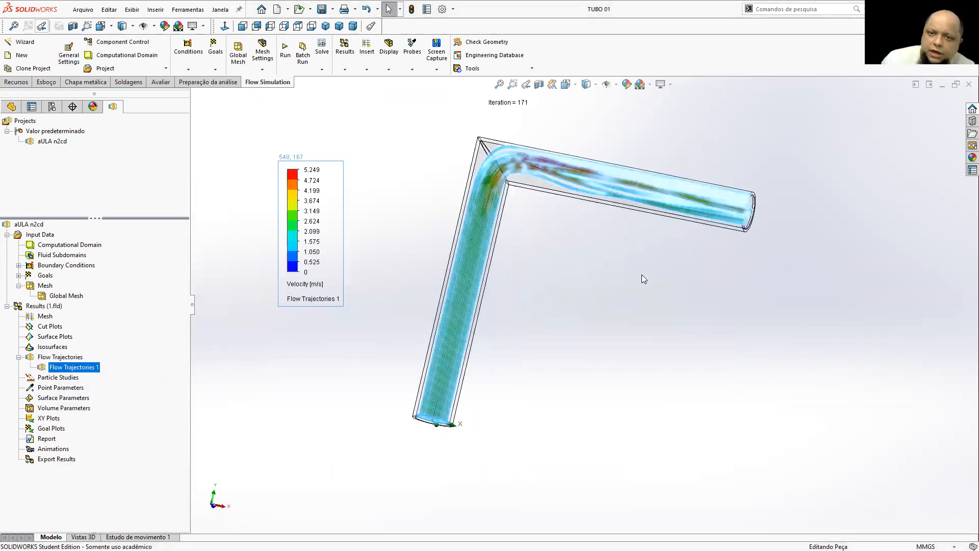
pyautogui.click(529, 268)
pyautogui.moveTo(534, 262); pyautogui.dragTo(493, 262, button='middle')
pyautogui.scroll(-1, 519, 227)
pyautogui.moveTo(572, 234); pyautogui.dragTo(558, 223, button='middle')
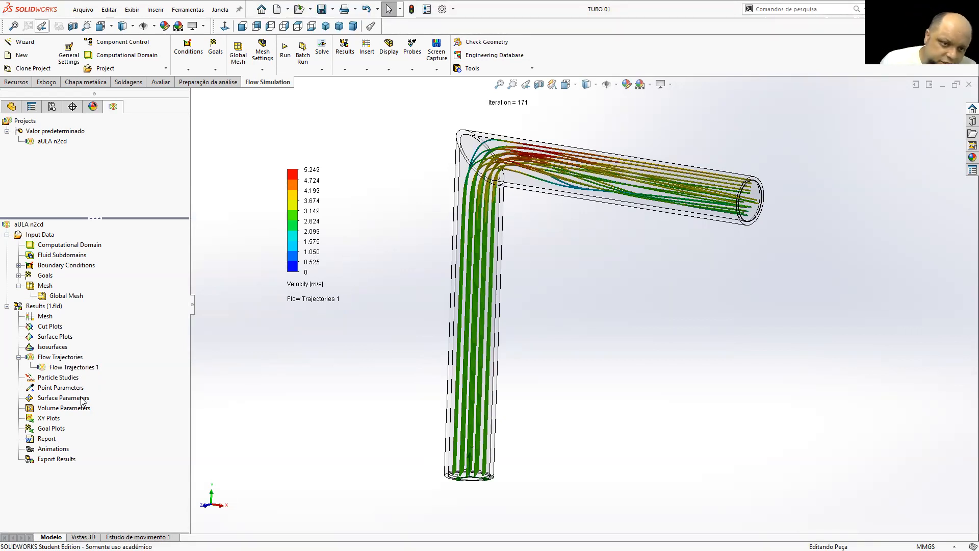
# Step: Insert a goal plot with all goals, export it to an Excel workbook, and maximize the workbook window
pyautogui.rightClick(54, 430)
pyautogui.click(78, 437)
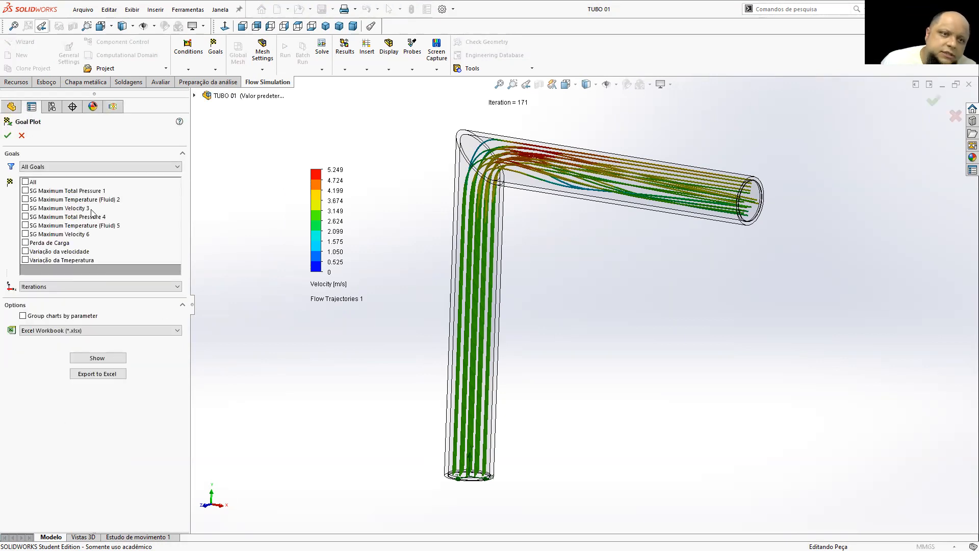
pyautogui.click(27, 182)
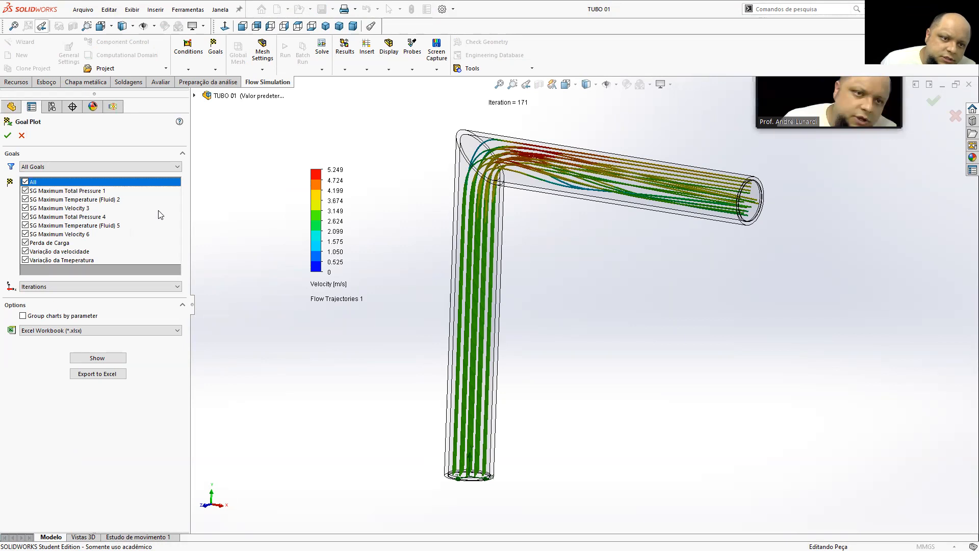
pyautogui.click(100, 376)
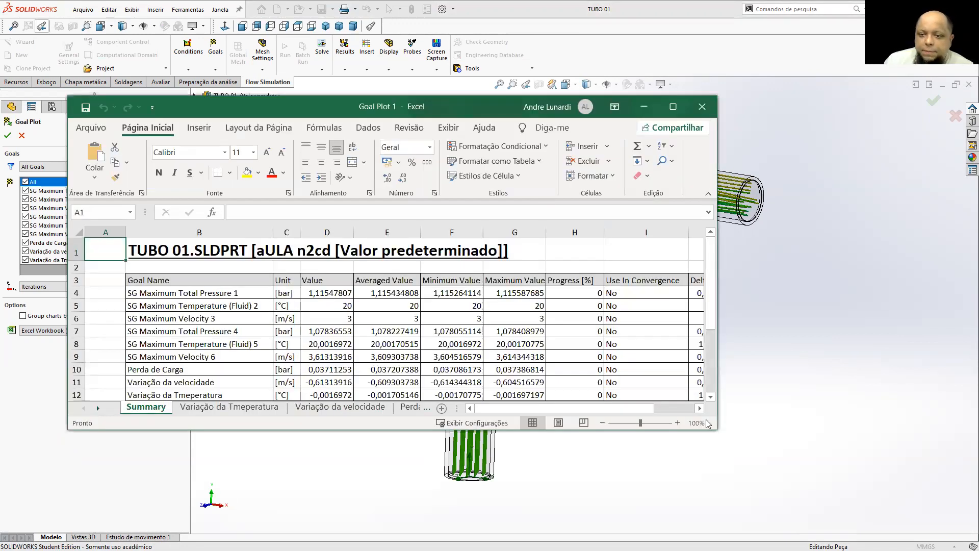
pyautogui.moveTo(708, 424); pyautogui.dragTo(725, 432)
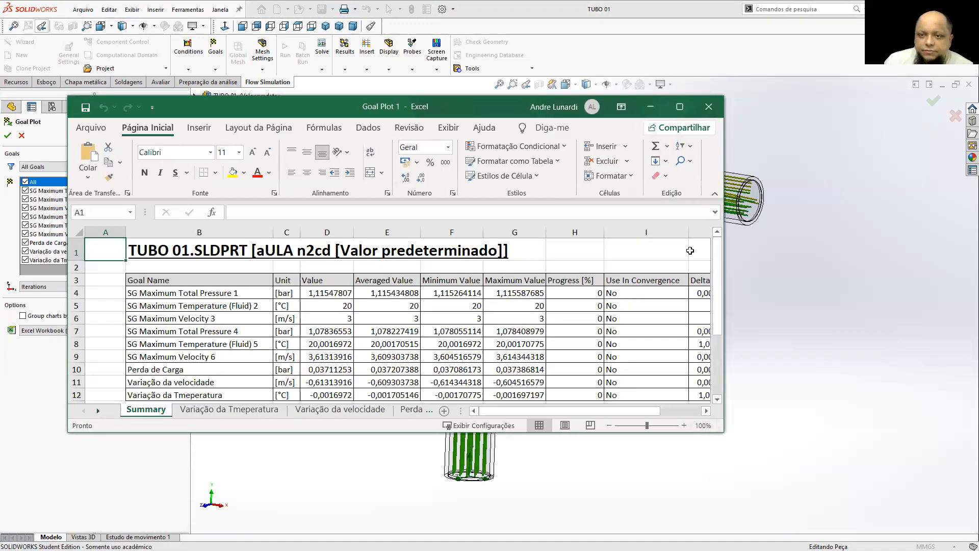
pyautogui.click(668, 108)
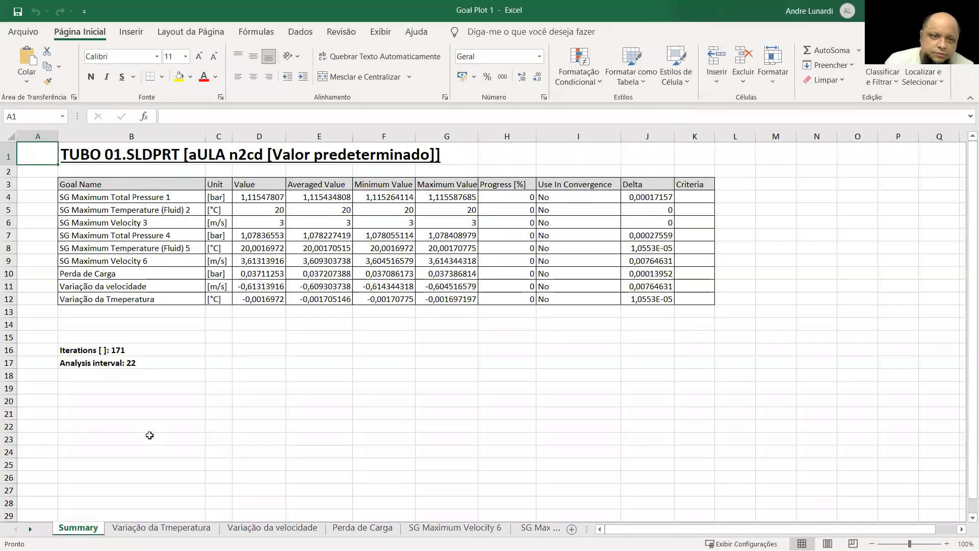
# Step: Fill the Value cells of SG Maximum Total Pressure 1, SG Maximum Total Pressure 4 and Perda de Carga with red
pyautogui.click(253, 399)
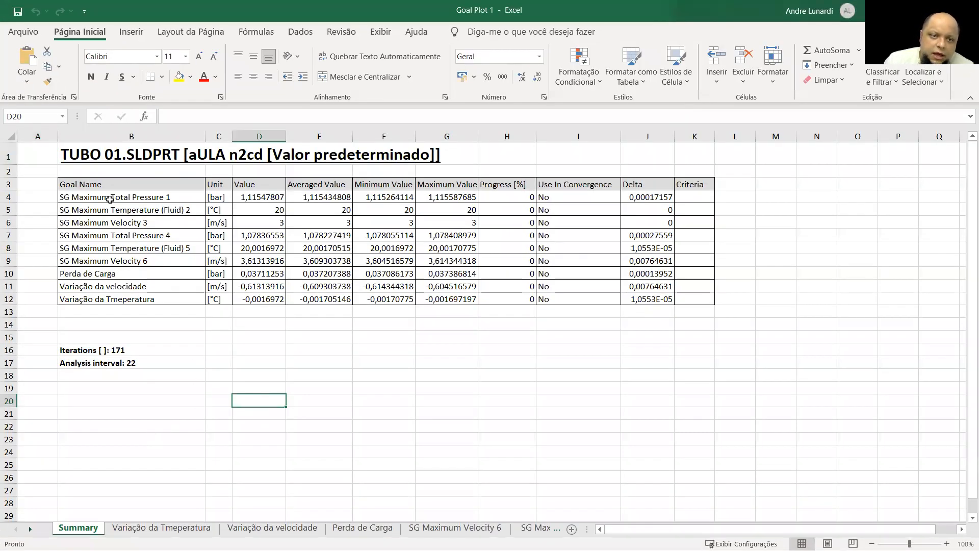
pyautogui.click(110, 199)
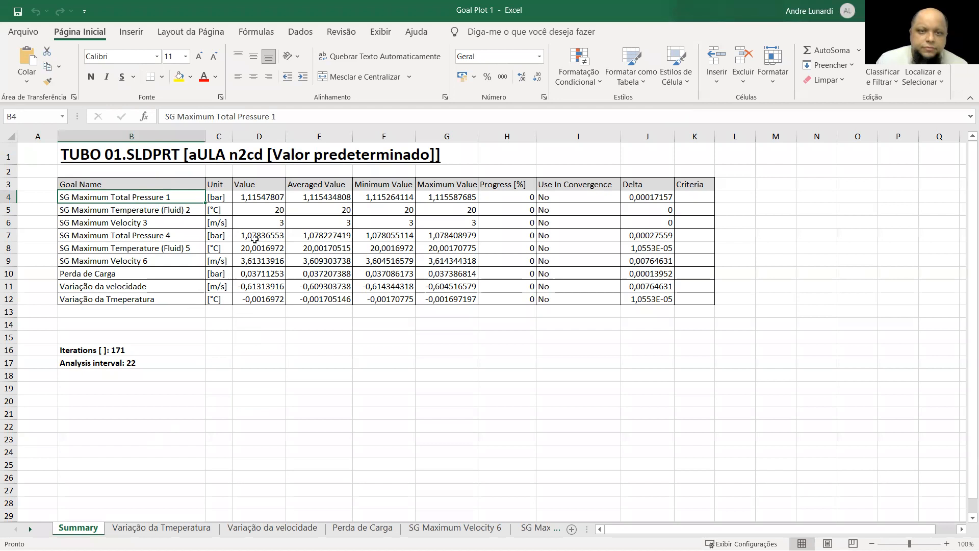
pyautogui.click(270, 196)
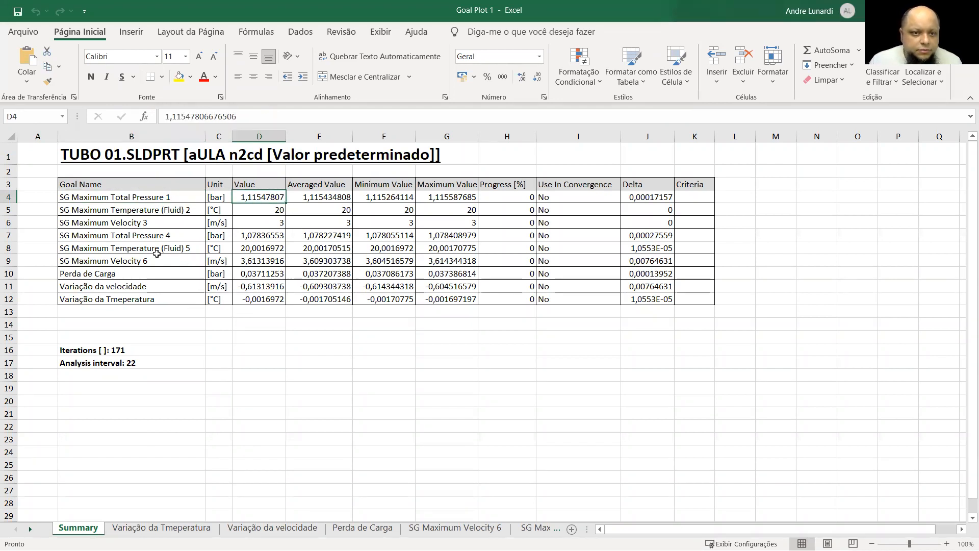
pyautogui.keyDown('ctrl'); pyautogui.click(256, 235); pyautogui.keyUp('ctrl')
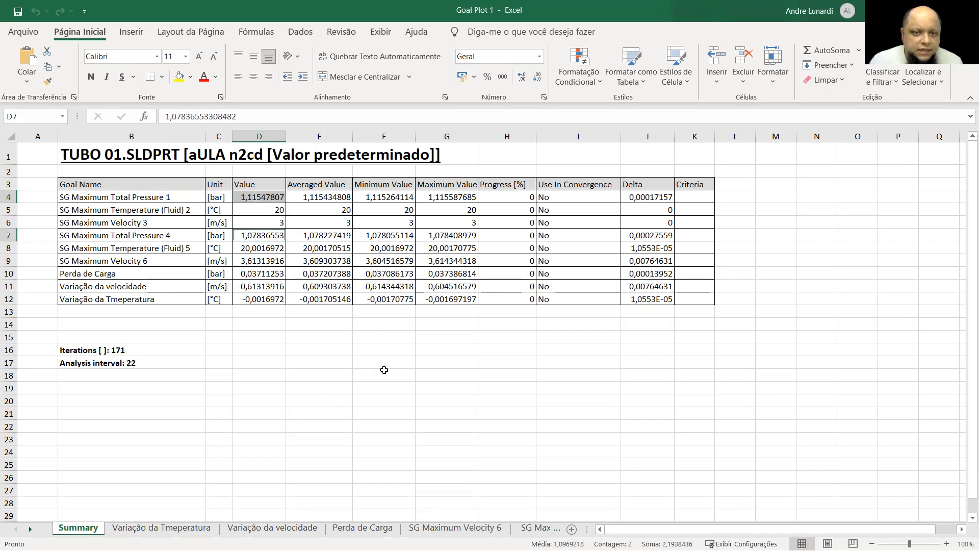
pyautogui.click(190, 76)
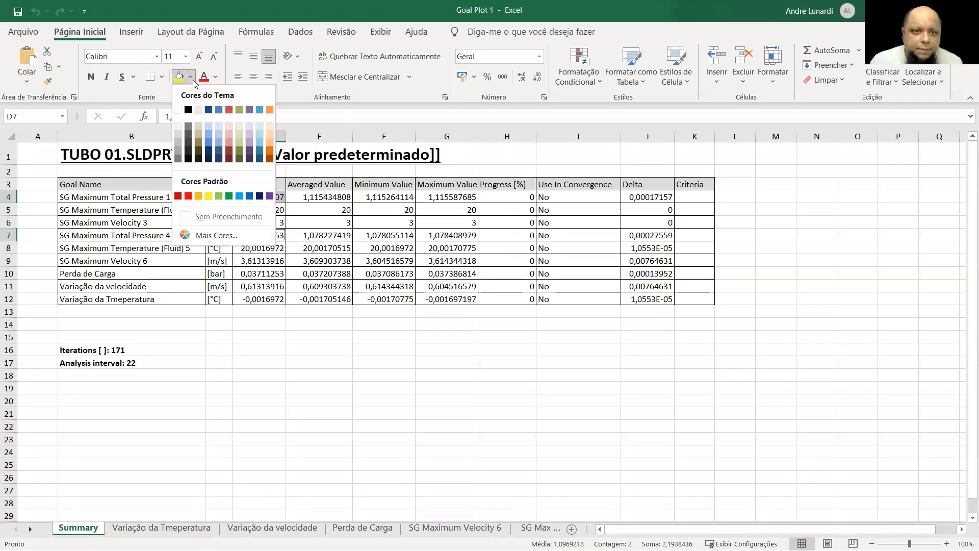
pyautogui.click(188, 196)
pyautogui.click(288, 351)
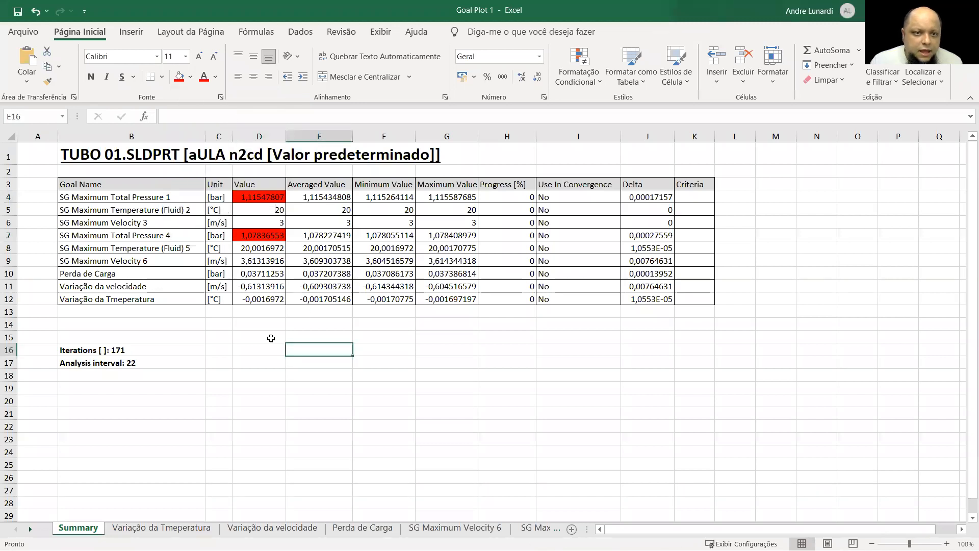
pyautogui.click(255, 273)
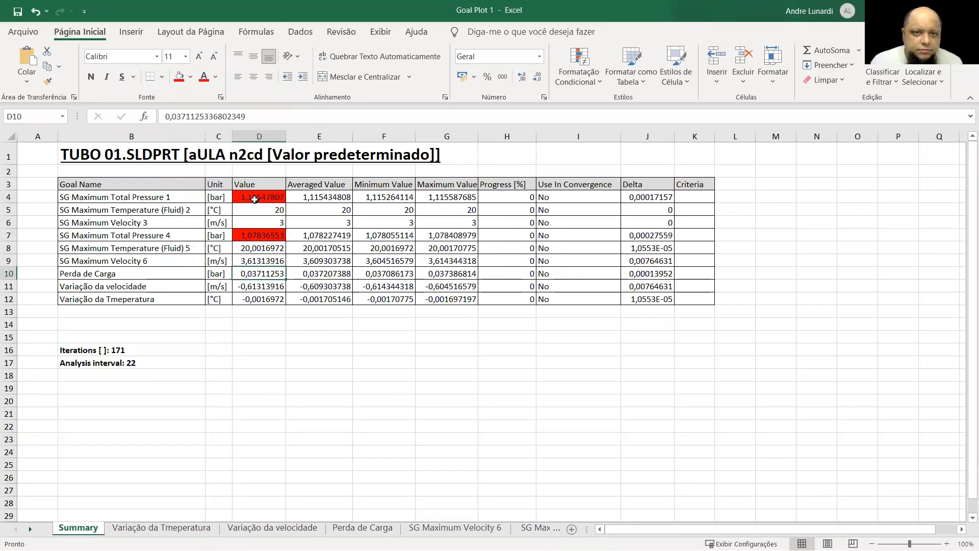
pyautogui.click(179, 77)
# Step: Check the pressure loss by subtracting D7 from D4 in cell D14, and clear that cell again
pyautogui.click(262, 322)
pyautogui.write('=')
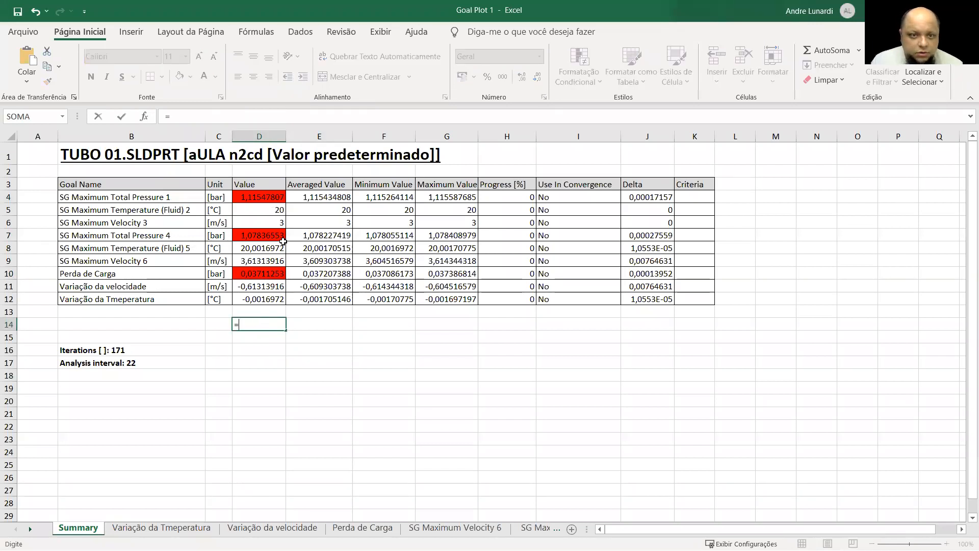
pyautogui.click(257, 196)
pyautogui.write('-')
pyautogui.click(273, 235)
pyautogui.press('Return')
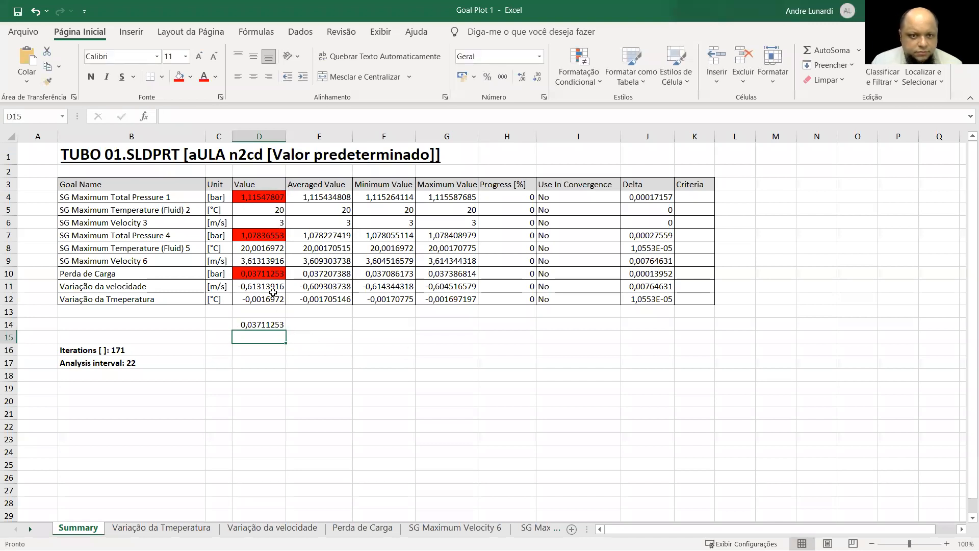
pyautogui.click(275, 319)
pyautogui.press('Delete')
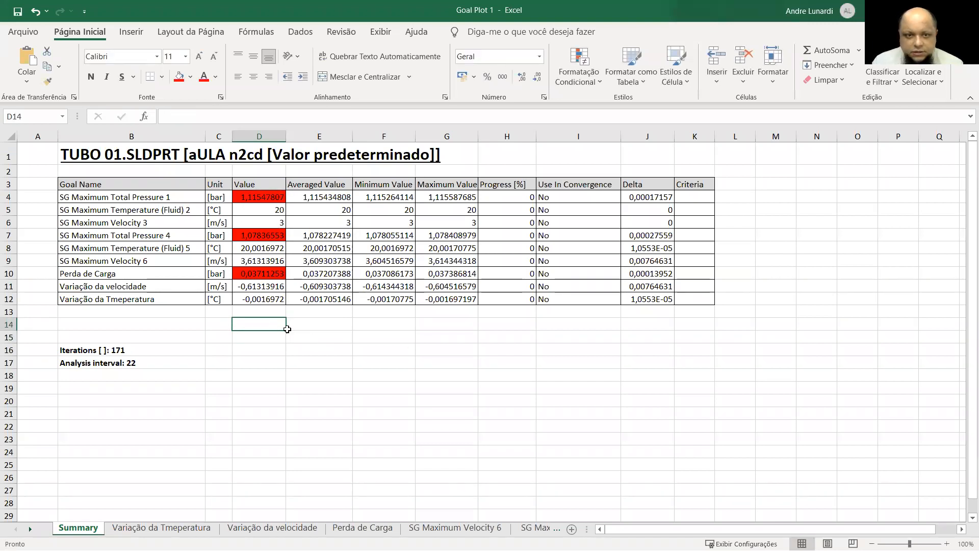
# Step: Format the Value column cells D4 to D12 as numbers with two decimal places
pyautogui.click(260, 136)
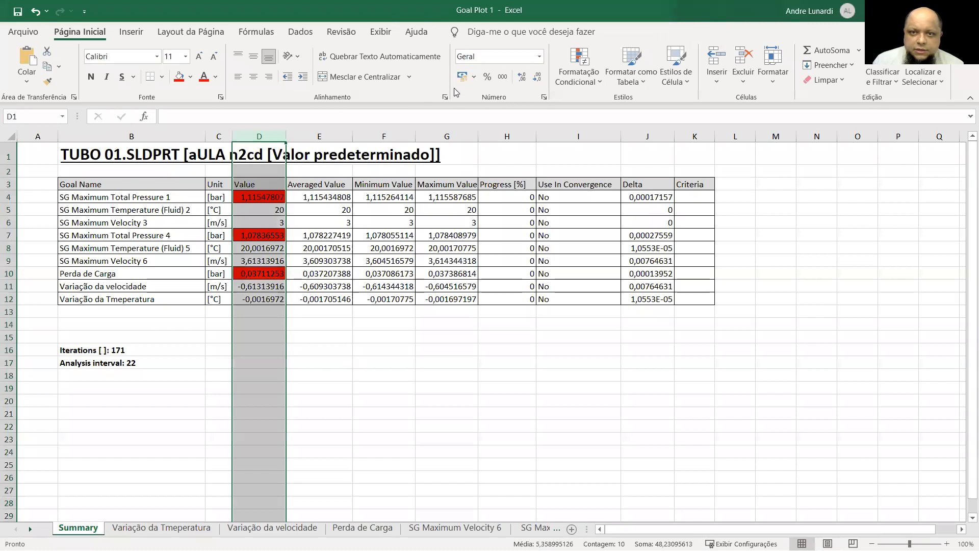
pyautogui.moveTo(259, 197); pyautogui.dragTo(259, 299)
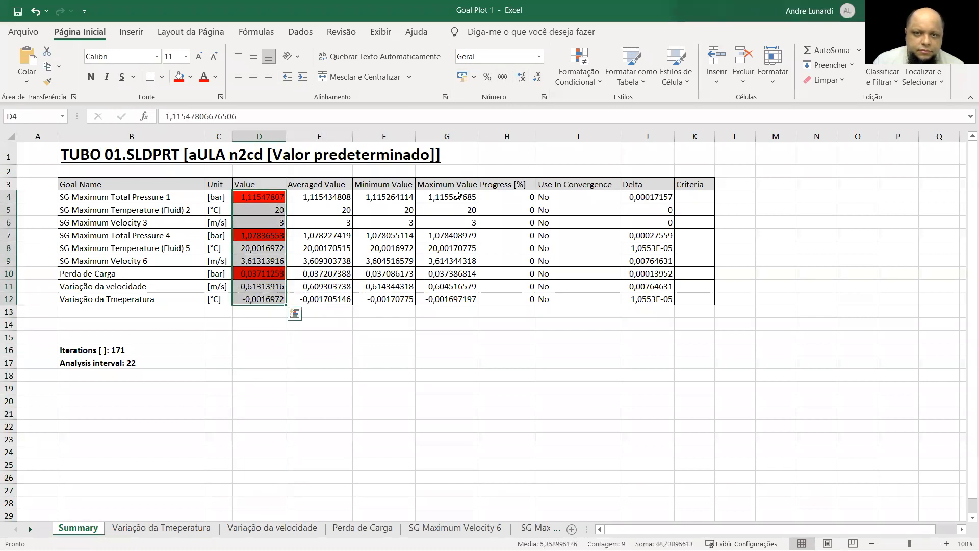
pyautogui.click(521, 77)
pyautogui.click(537, 76)
pyautogui.click(537, 77)
pyautogui.click(537, 76)
pyautogui.click(537, 76)
pyautogui.click(537, 76)
pyautogui.click(537, 77)
pyautogui.click(537, 76)
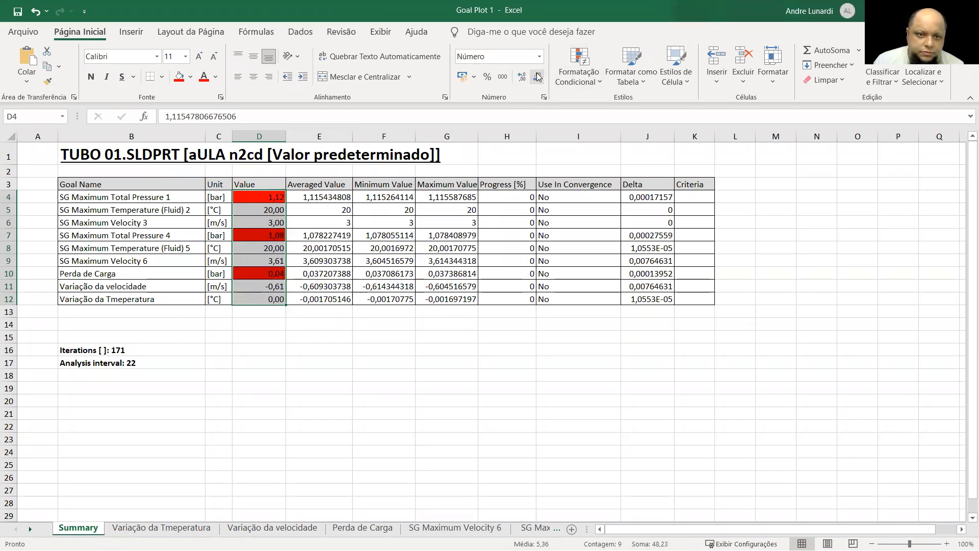
pyautogui.click(350, 362)
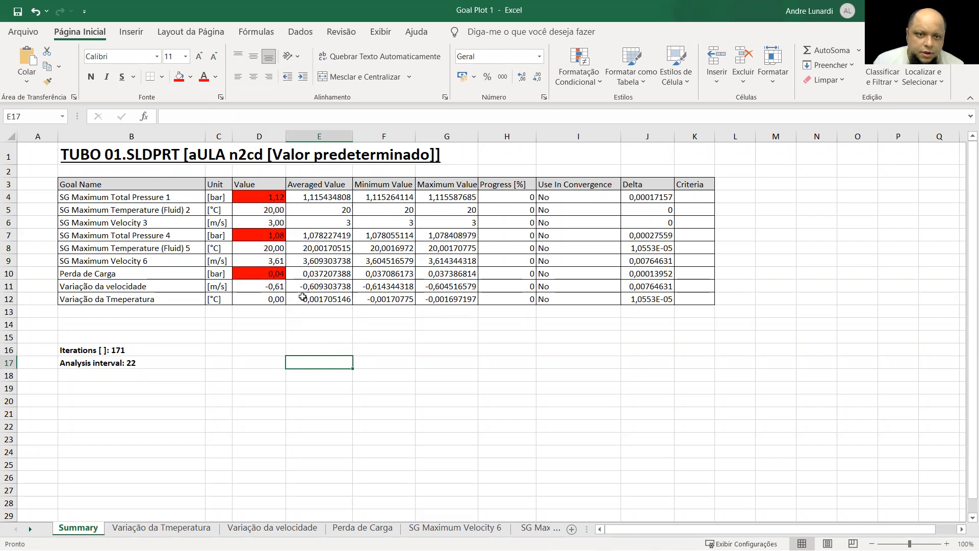
pyautogui.click(450, 410)
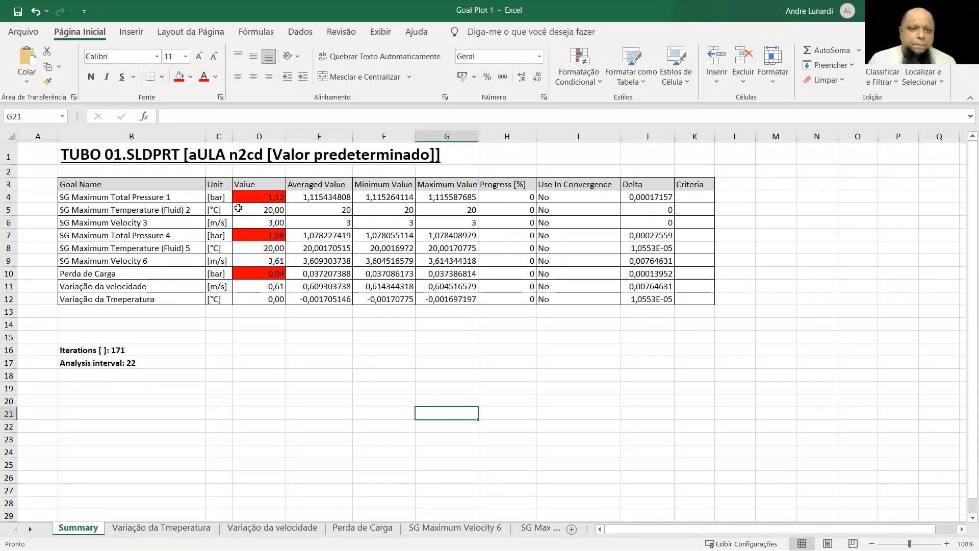
pyautogui.click(250, 208)
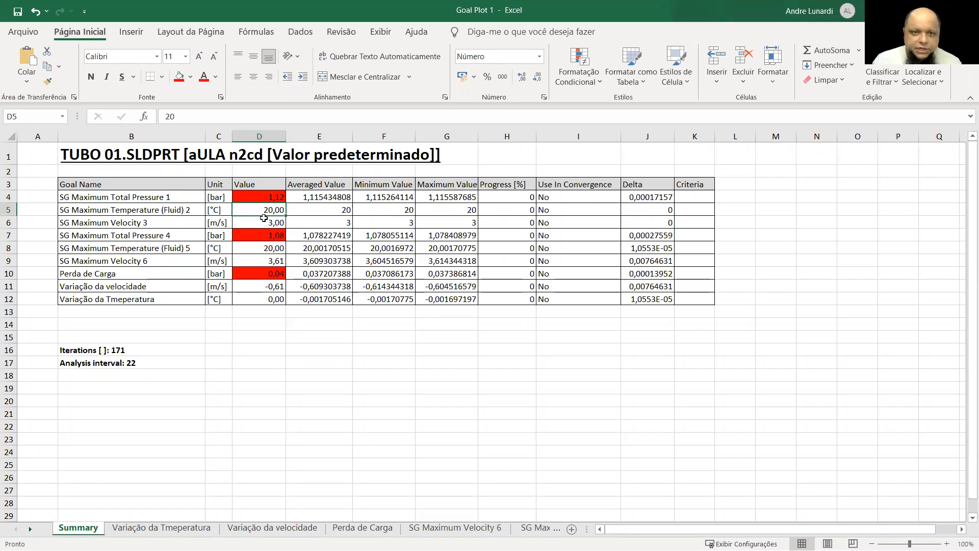
pyautogui.keyDown('shift'); pyautogui.click(273, 248); pyautogui.keyUp('shift')
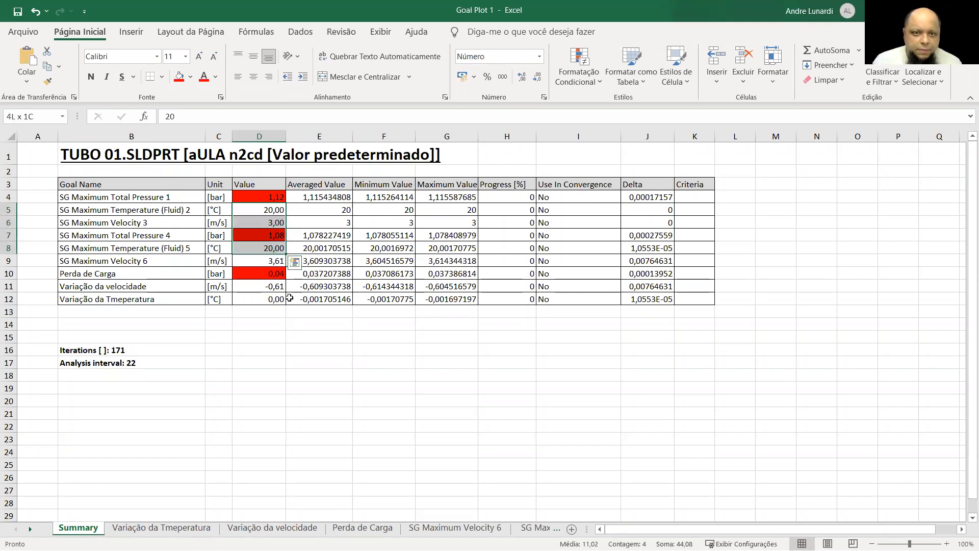
pyautogui.keyDown('shift'); pyautogui.click(285, 299); pyautogui.keyUp('shift')
pyautogui.click(319, 337)
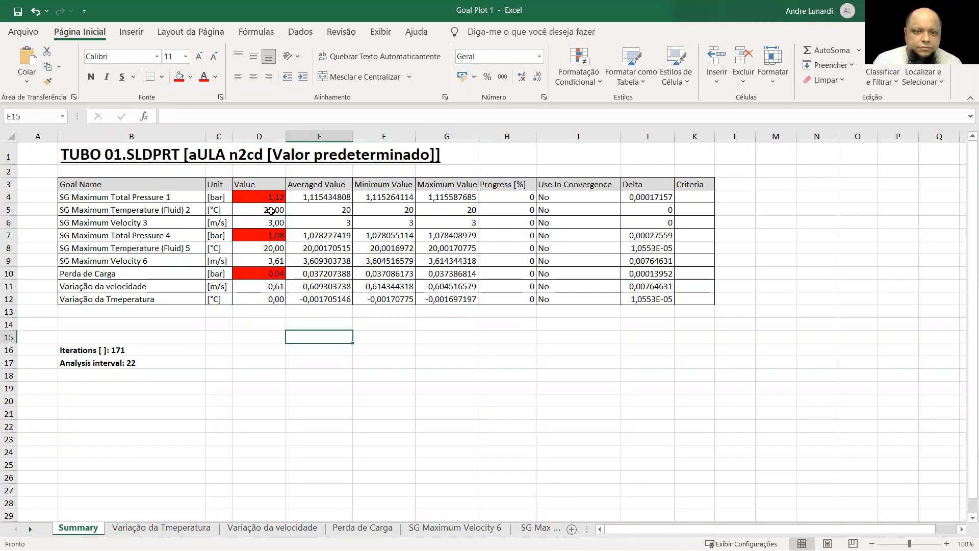
# Step: Fill the Value cells of SG Maximum Temperature (Fluid) 2, SG Maximum Temperature (Fluid) 5 and Variação da Tmeperatura with yellow
pyautogui.click(270, 211)
pyautogui.keyDown('ctrl'); pyautogui.click(274, 244); pyautogui.keyUp('ctrl')
pyautogui.keyDown('ctrl'); pyautogui.click(276, 298); pyautogui.keyUp('ctrl')
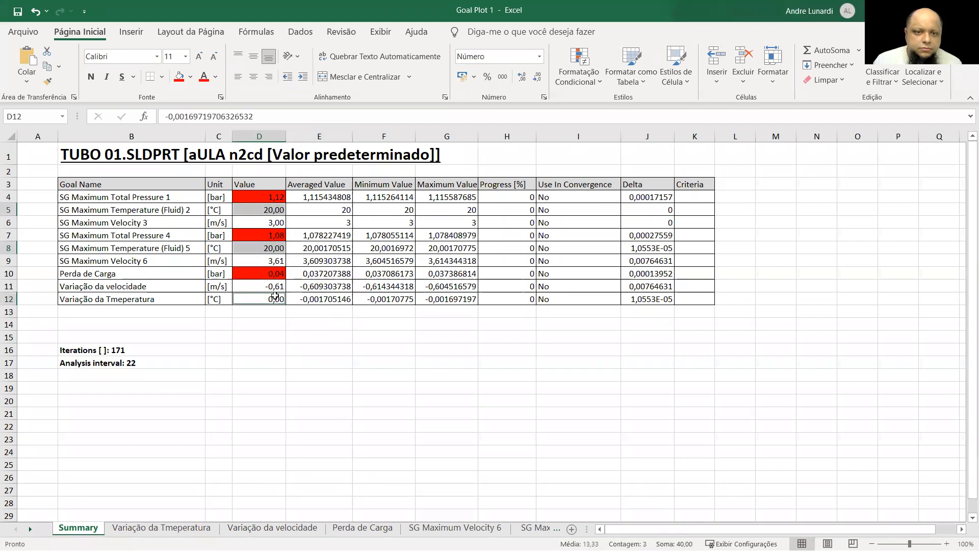
pyautogui.click(191, 79)
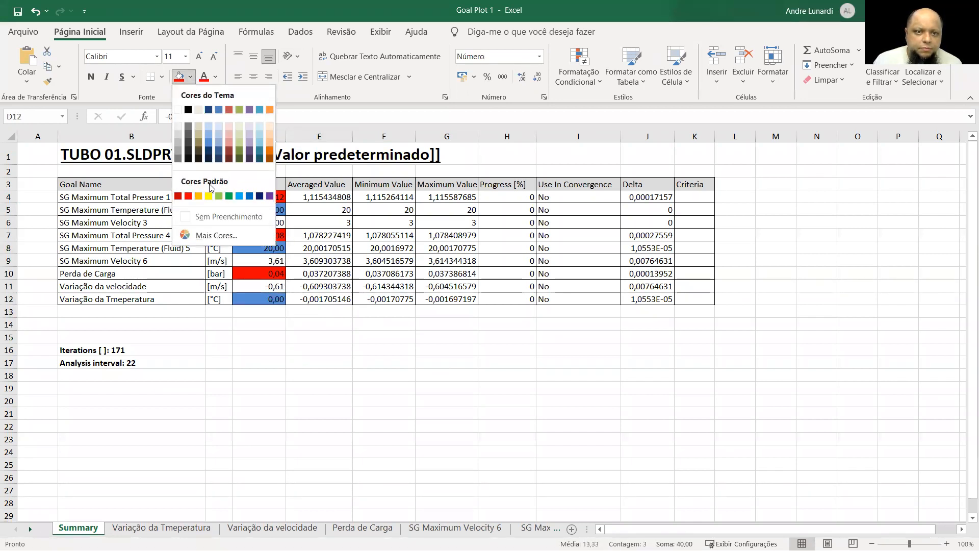
pyautogui.click(210, 197)
pyautogui.click(211, 347)
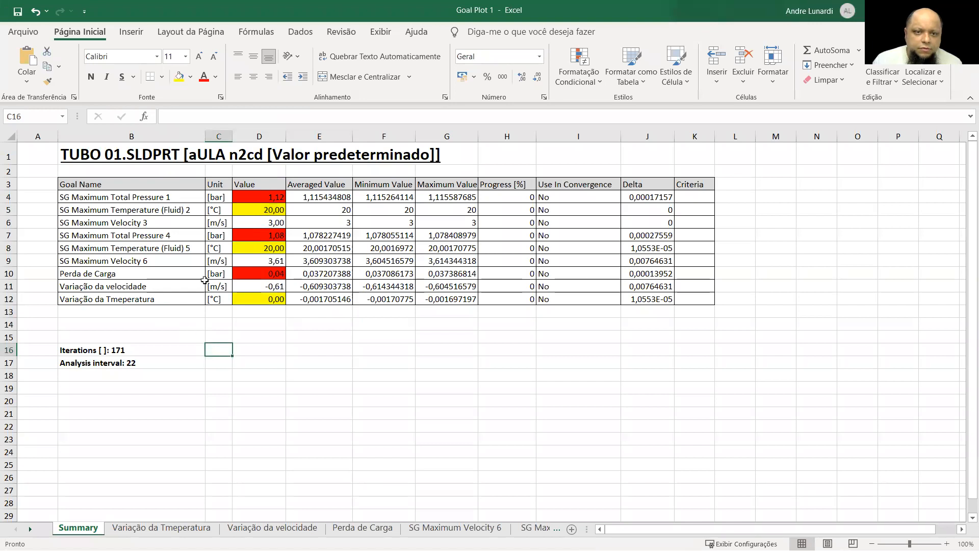
pyautogui.click(248, 225)
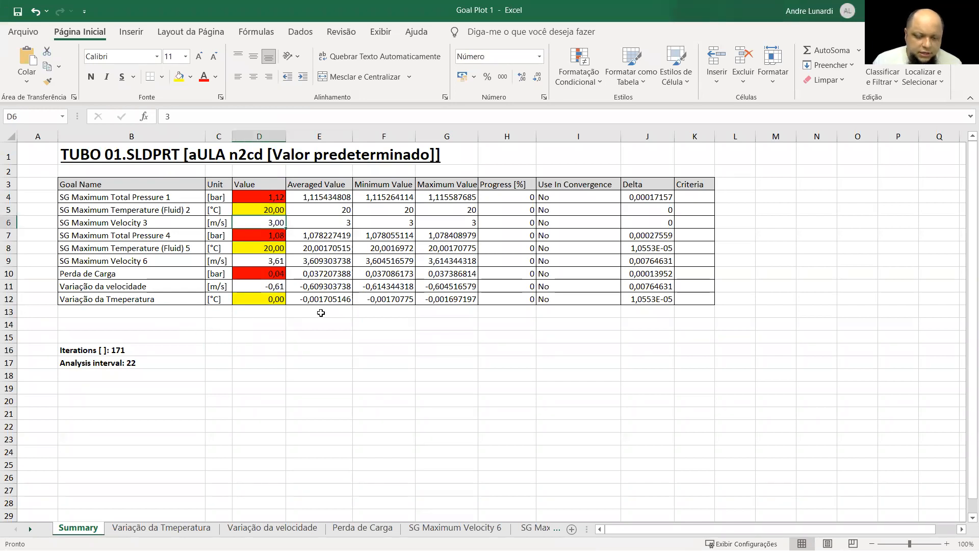
pyautogui.keyDown('shift'); pyautogui.click(274, 262); pyautogui.keyUp('shift')
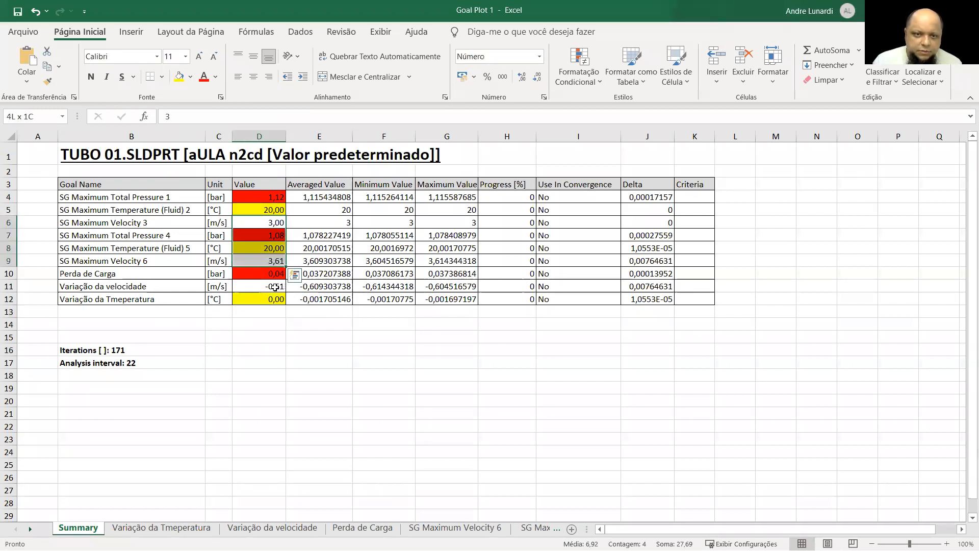
pyautogui.keyDown('shift'); pyautogui.click(275, 286); pyautogui.keyUp('shift')
# Step: Fill the Value cells of SG Maximum Velocity 3, SG Maximum Velocity 6 and Variação da velocidade with light blue
pyautogui.click(274, 220)
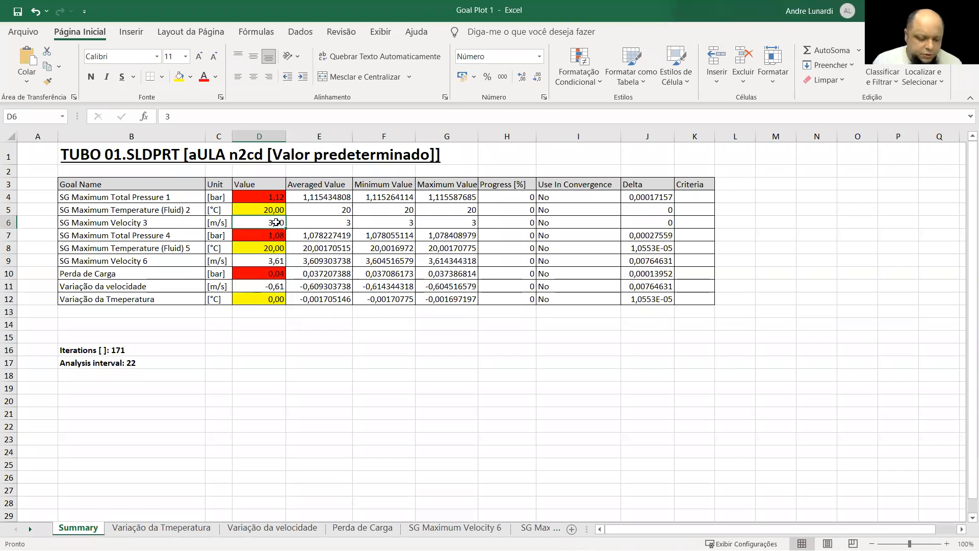
pyautogui.keyDown('ctrl'); pyautogui.click(276, 261); pyautogui.keyUp('ctrl')
pyautogui.keyDown('ctrl'); pyautogui.click(270, 286); pyautogui.keyUp('ctrl')
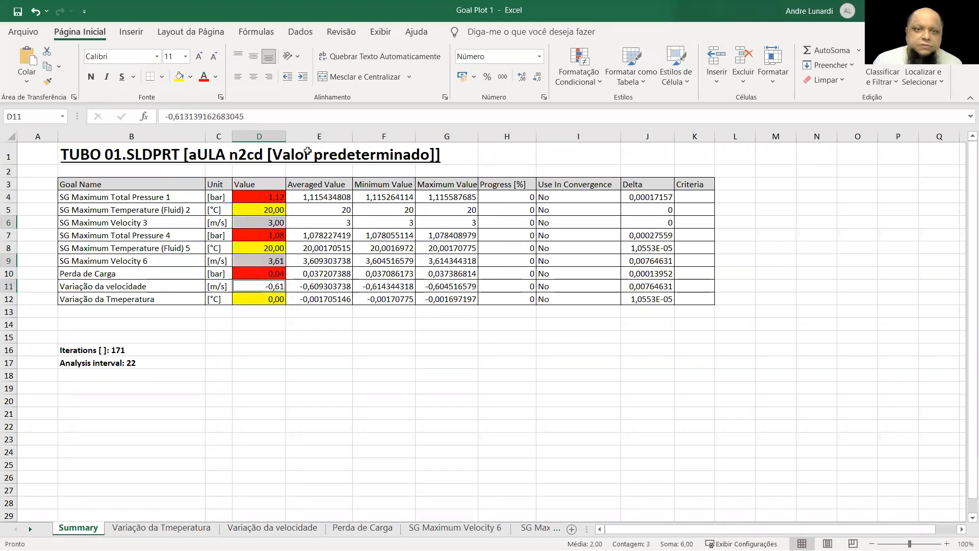
pyautogui.click(190, 77)
pyautogui.click(237, 193)
pyautogui.click(376, 353)
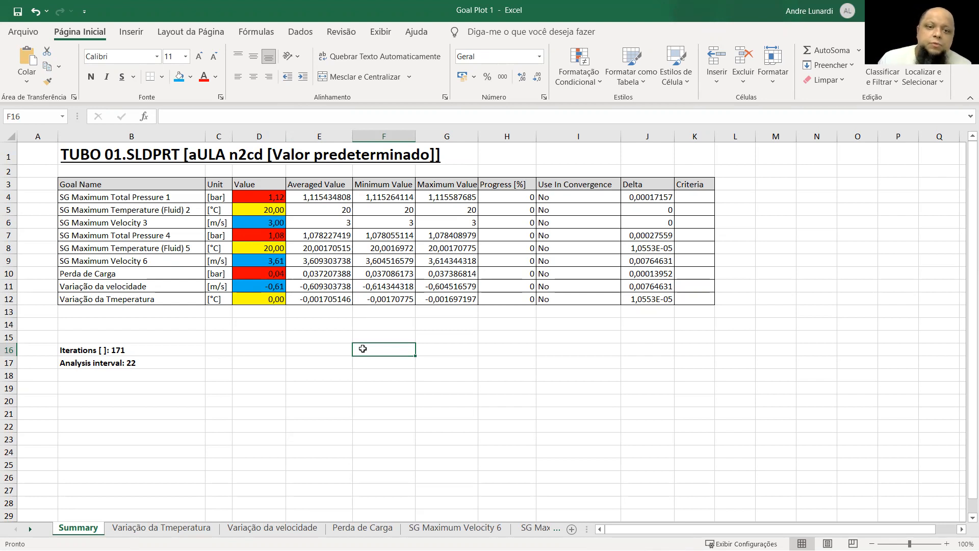
pyautogui.click(315, 349)
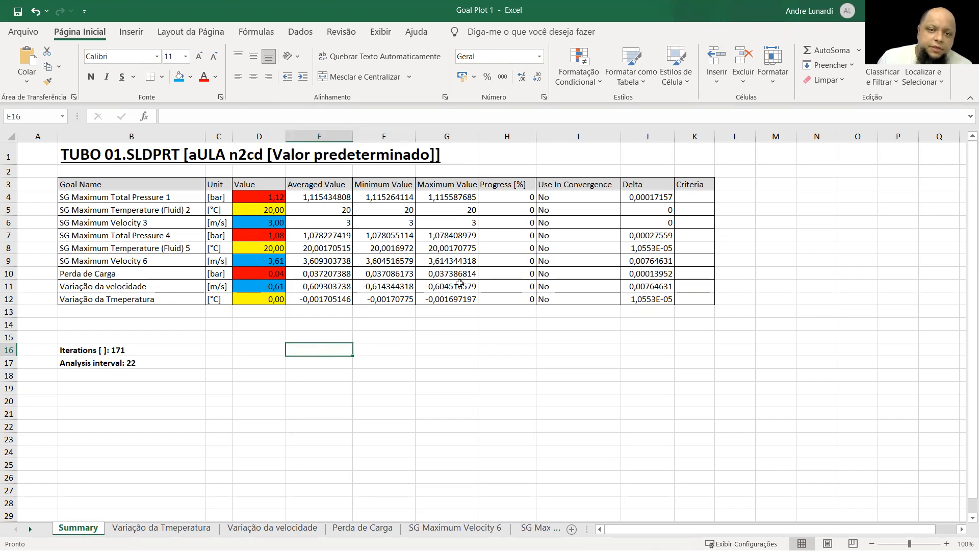
# Step: Switch back to SOLIDWORKS, accept the goal plot, and hide Flow Trajectories 1
pyautogui.click(905, 10)
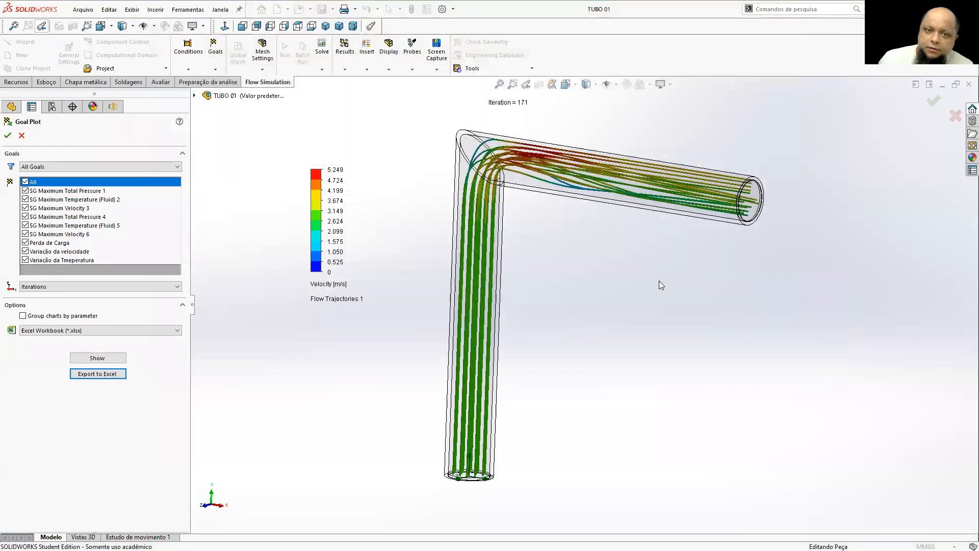
pyautogui.click(7, 135)
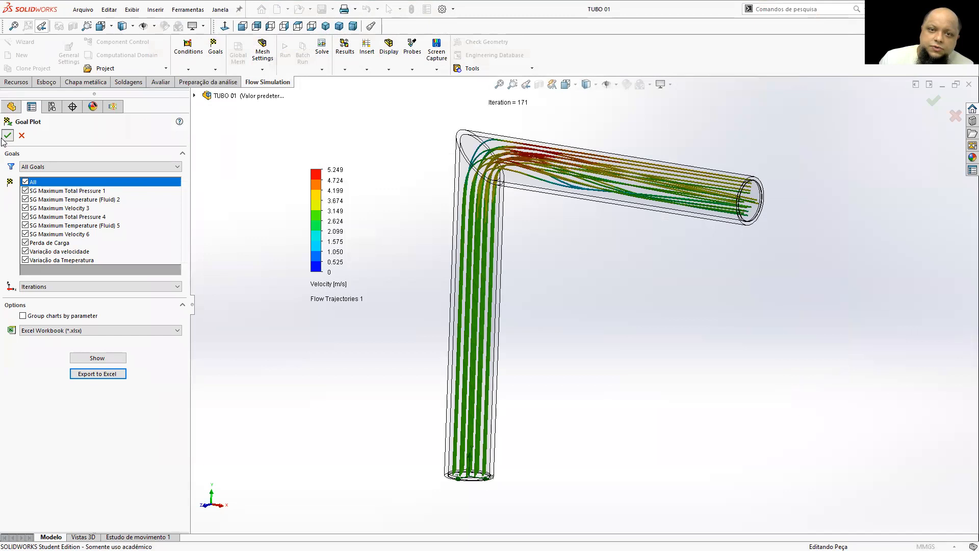
pyautogui.click(74, 367)
pyautogui.rightClick(72, 367)
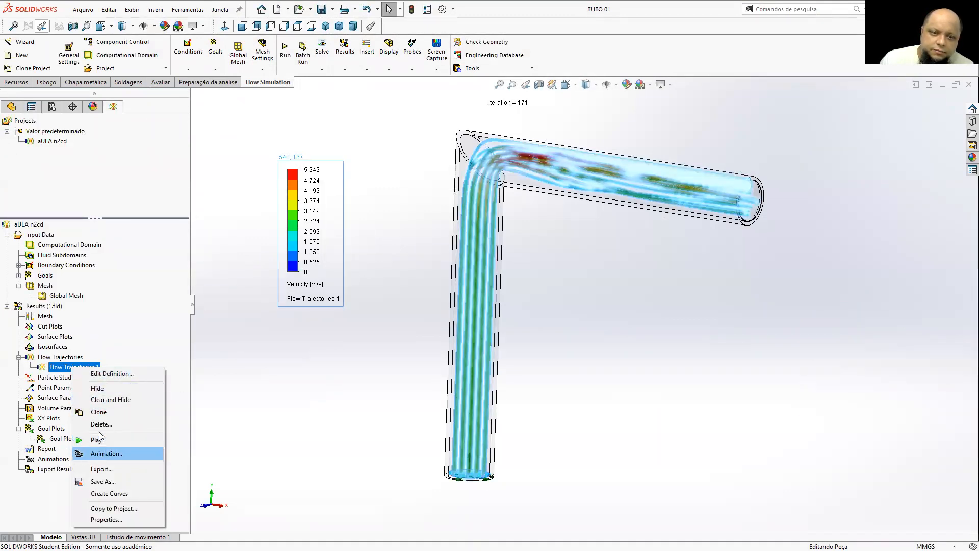
pyautogui.click(96, 388)
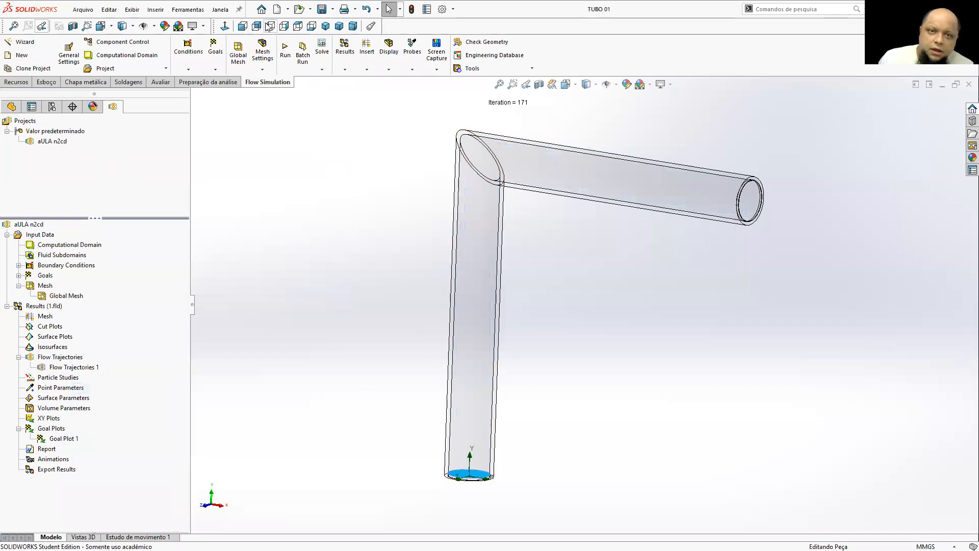
# Step: Open the sweep's path sketch Esboço1 for editing in the front view and dismiss the rebuild errors
pyautogui.click(243, 26)
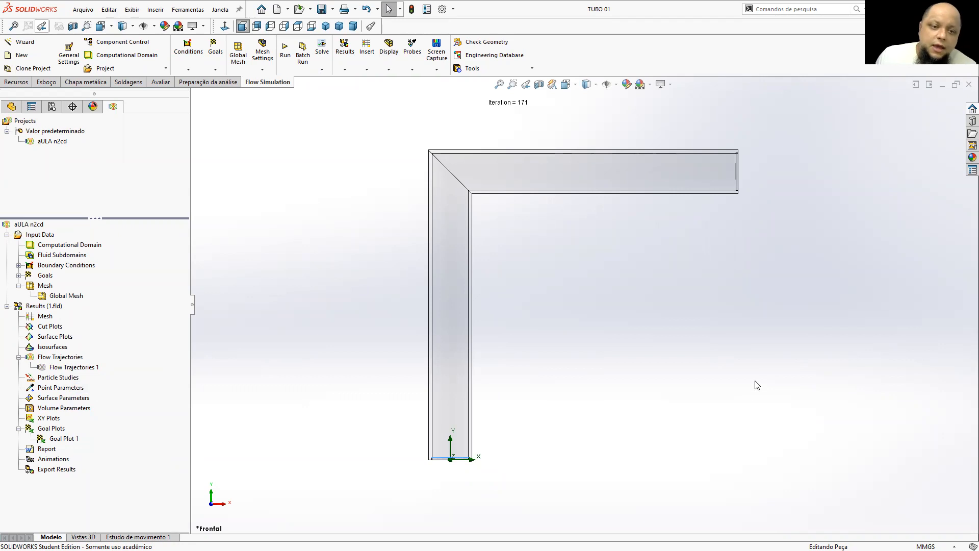
pyautogui.click(11, 106)
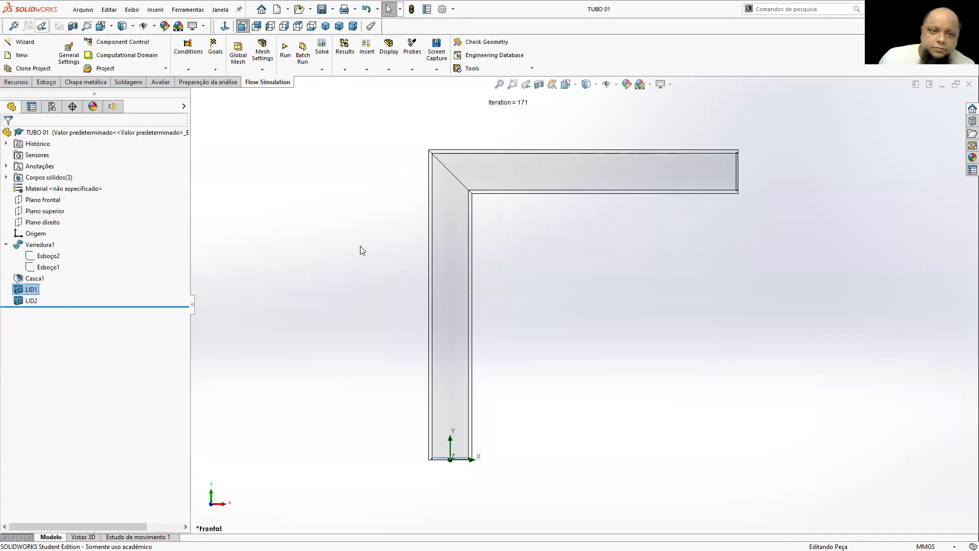
pyautogui.rightClick(43, 266)
pyautogui.click(50, 232)
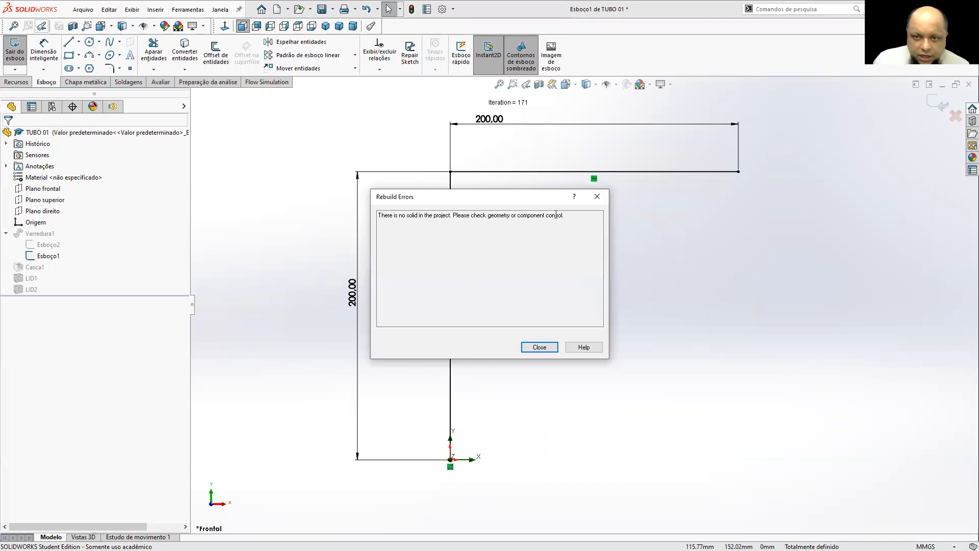
pyautogui.click(530, 349)
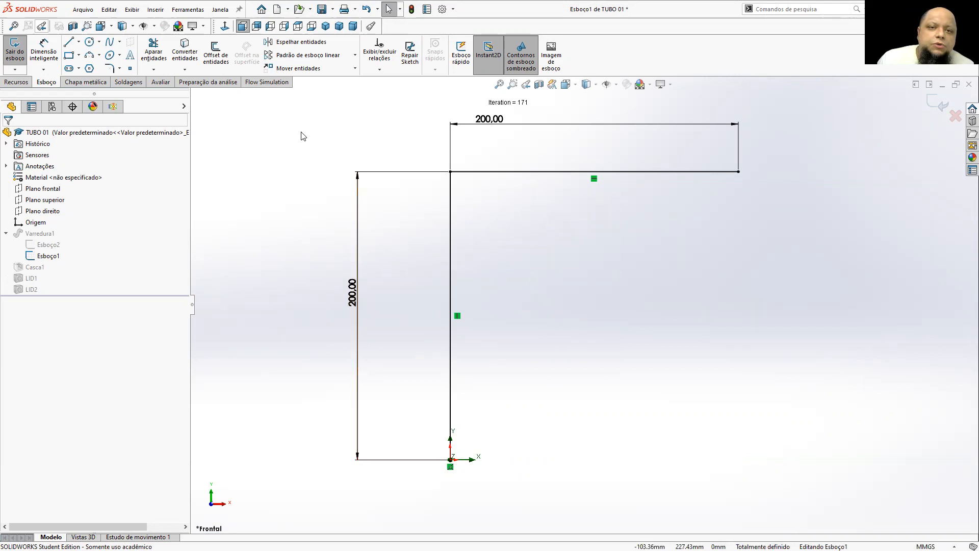
pyautogui.click(16, 81)
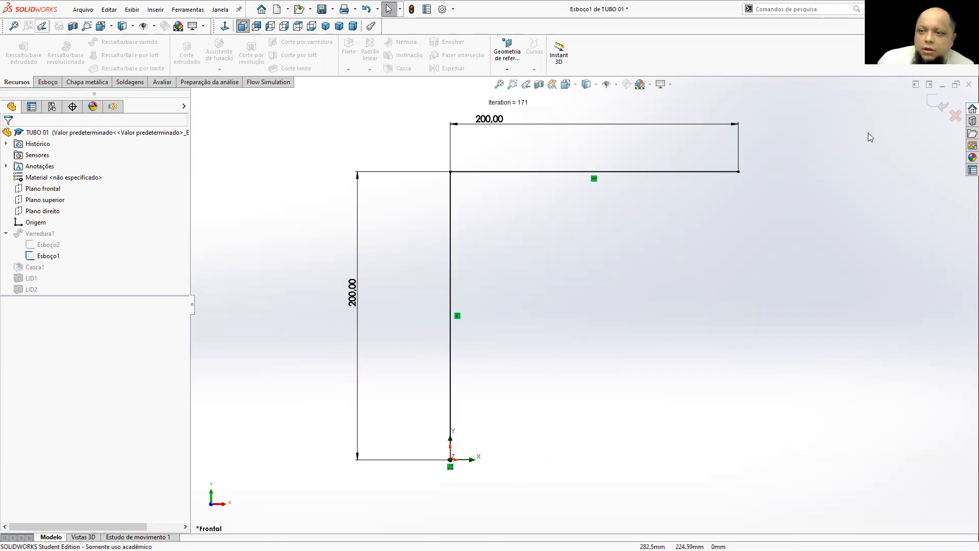
pyautogui.click(48, 82)
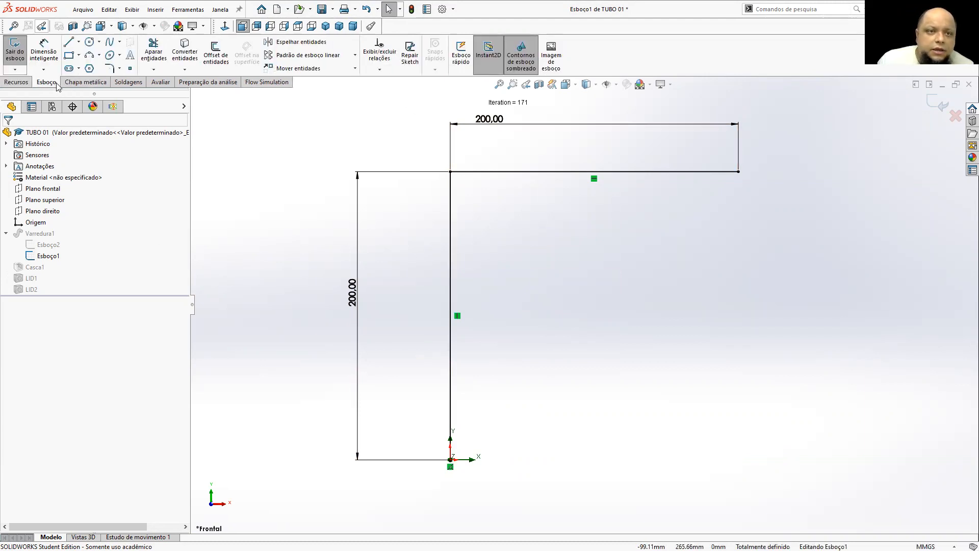
# Step: Chamfer the corner between the vertical and horizontal path lines in the sketch with equal distances of 10 mm
pyautogui.click(120, 70)
pyautogui.click(142, 94)
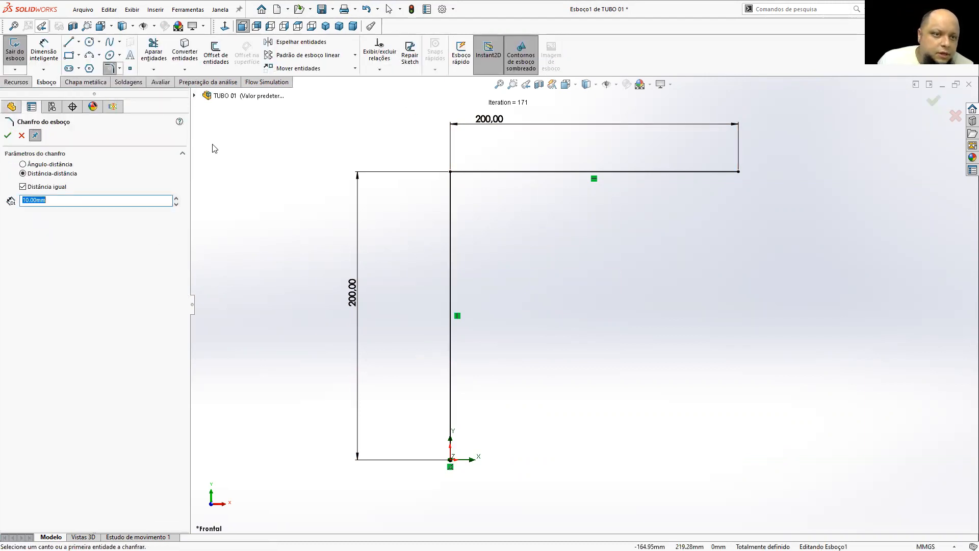
pyautogui.click(451, 173)
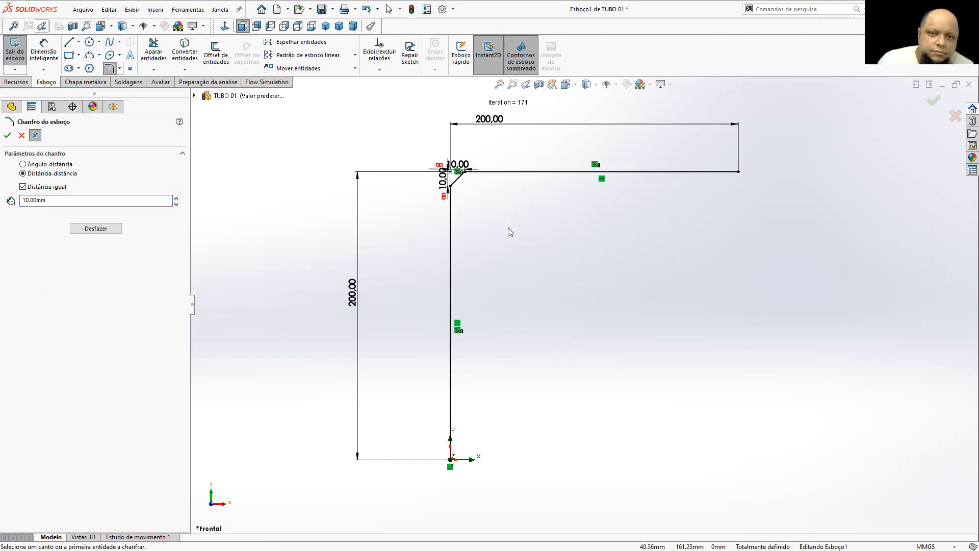
# Step: Move the two chamfer dimensions away from the corner and set the chamfer distance to 100 mm
pyautogui.moveTo(438, 178); pyautogui.dragTo(324, 178)
pyautogui.moveTo(459, 164); pyautogui.dragTo(463, 148)
pyautogui.doubleClick(461, 147)
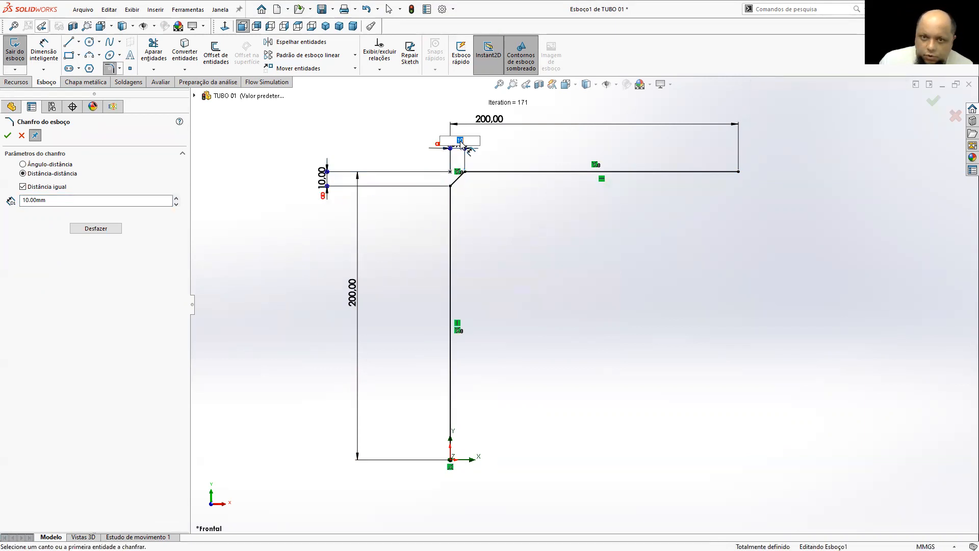
pyautogui.write('100')
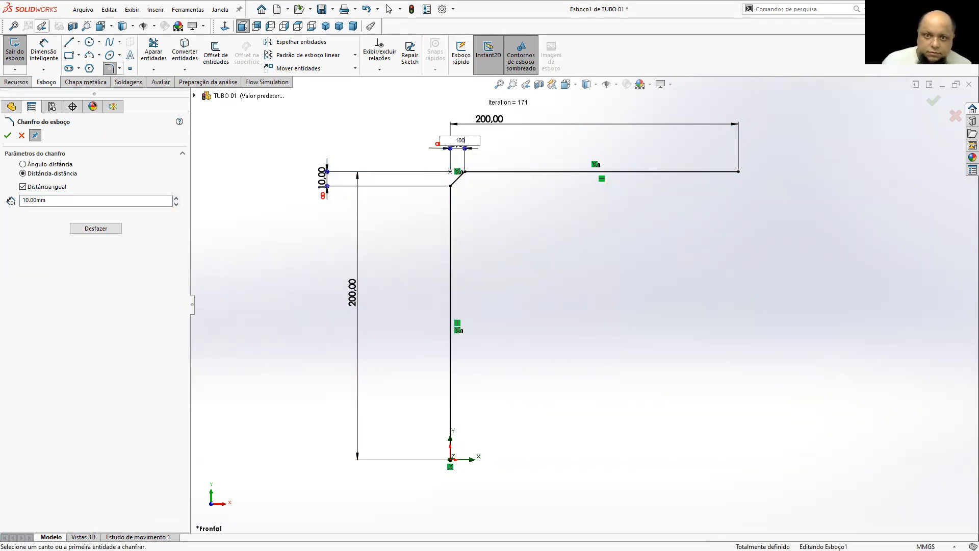
pyautogui.press('Return')
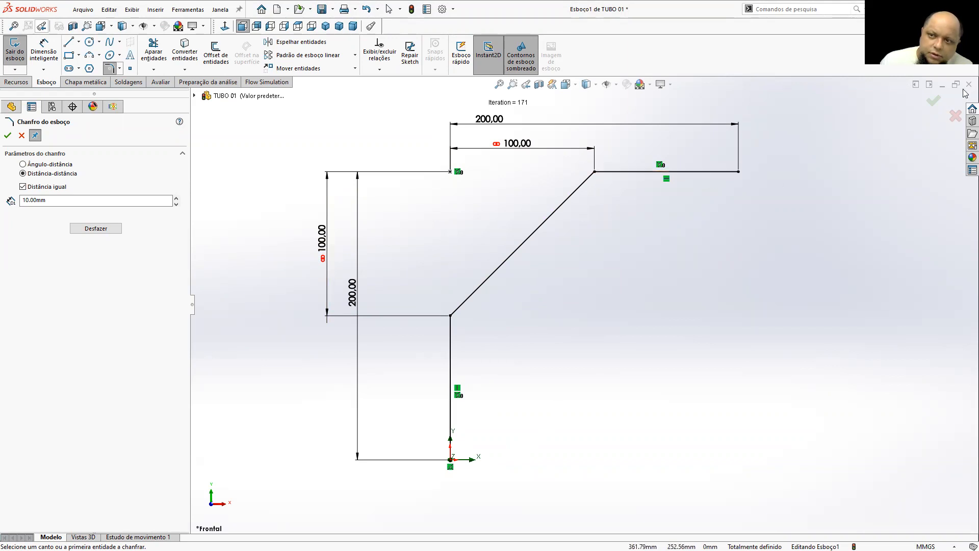
# Step: Finish the chamfer, exit the path sketch to rebuild the pipe, and accept resetting the Flow Simulation mesh settings
pyautogui.click(937, 100)
pyautogui.click(937, 102)
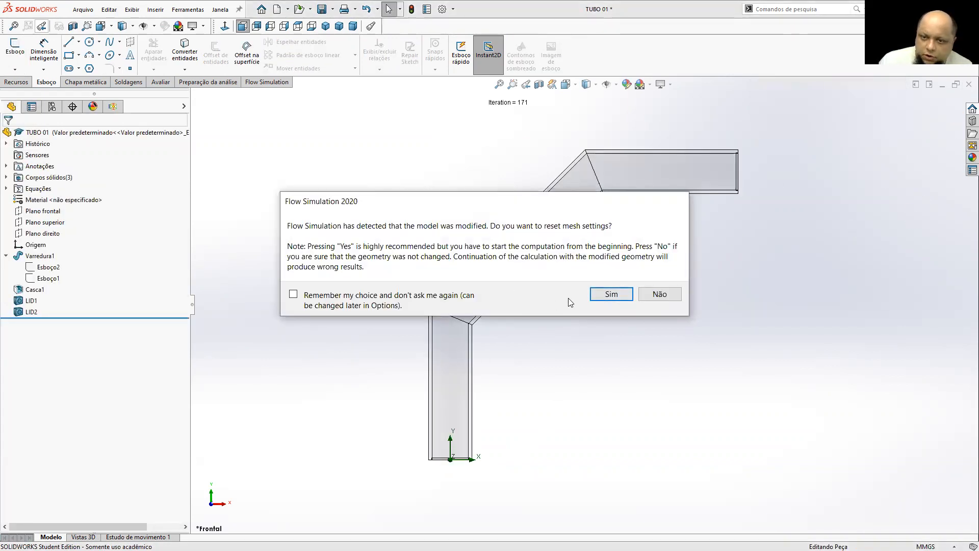
pyautogui.click(596, 295)
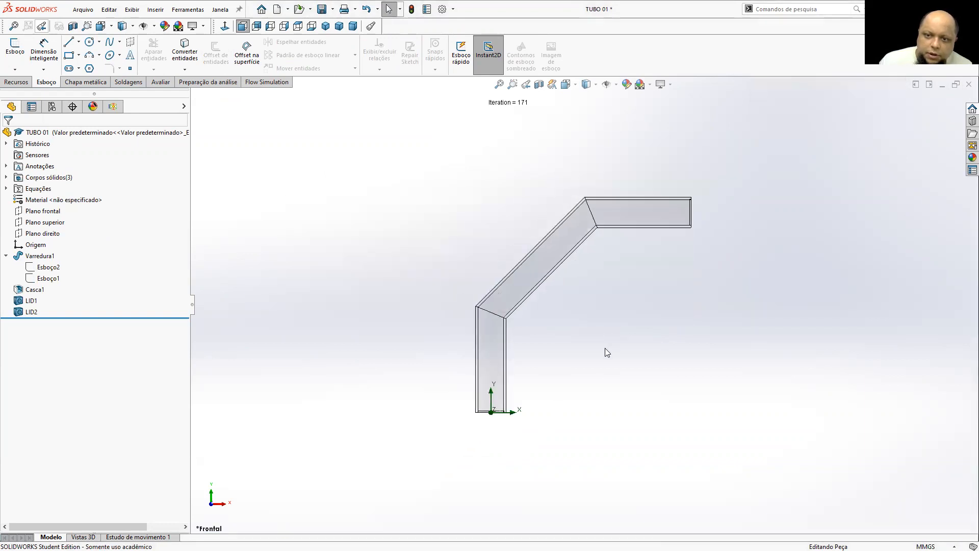
# Step: Run a new calculation of the aULA n2cd flow project on this computer using all cores, and close the solver once it finishes
pyautogui.moveTo(625, 294)
pyautogui.mouseDown(button='middle')
pyautogui.moveTo(564, 280)
pyautogui.moveTo(512, 284)
pyautogui.moveTo(743, 283)
pyautogui.moveTo(430, 262)
pyautogui.moveTo(676, 290)
pyautogui.moveTo(586, 293)
pyautogui.moveTo(585, 318)
pyautogui.mouseUp(button='middle')
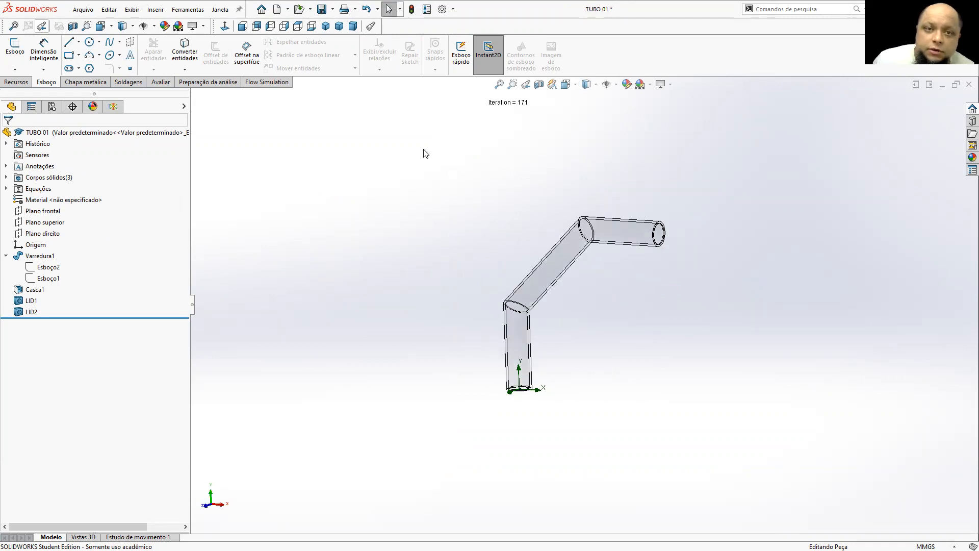
pyautogui.click(320, 28)
pyautogui.click(326, 26)
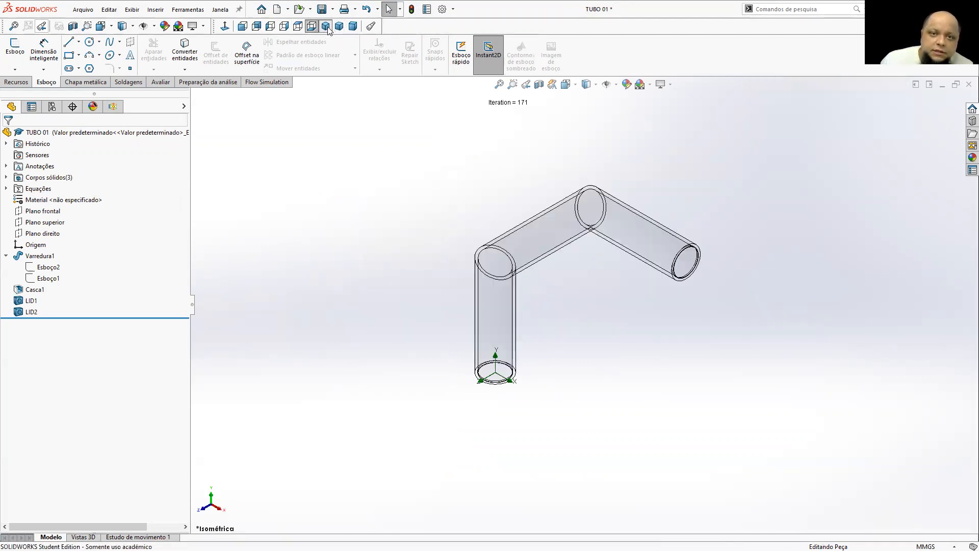
pyautogui.click(113, 106)
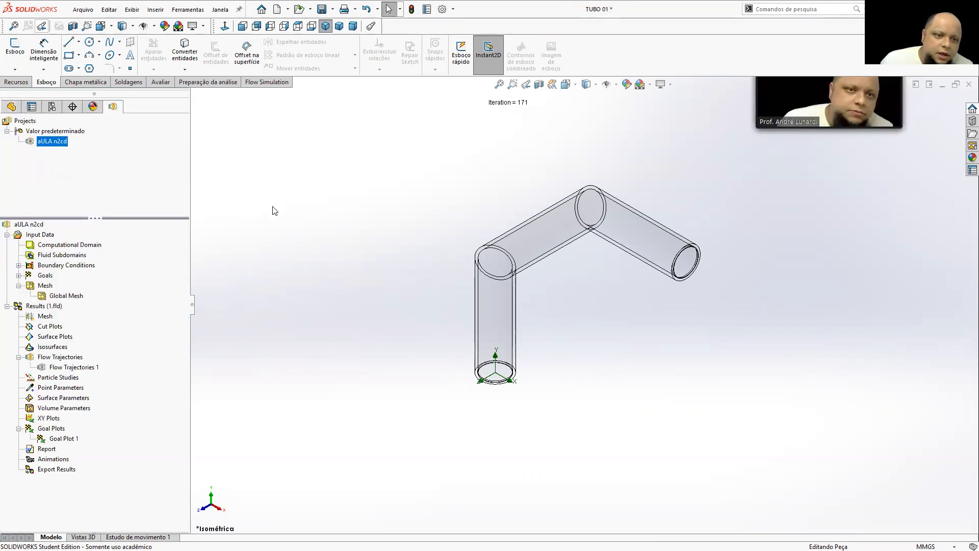
pyautogui.click(267, 82)
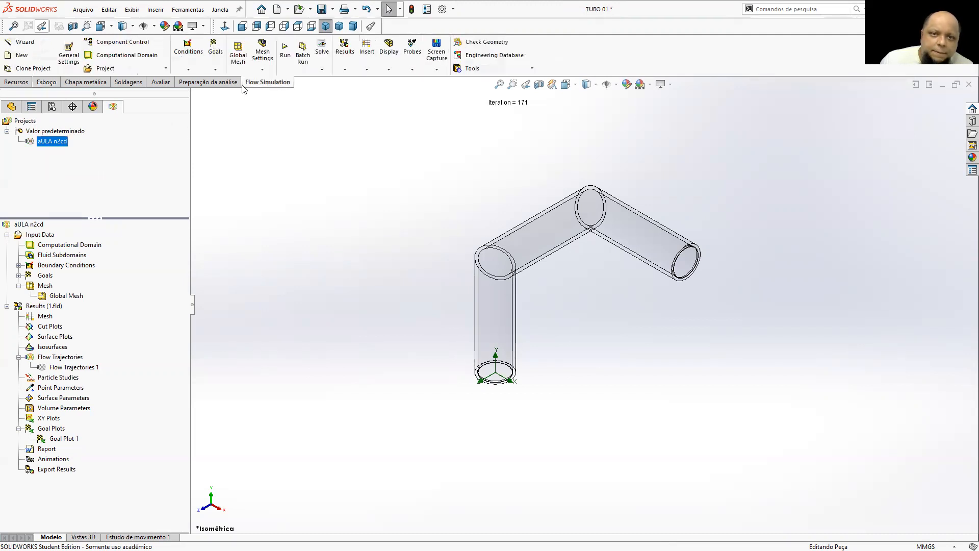
pyautogui.click(285, 51)
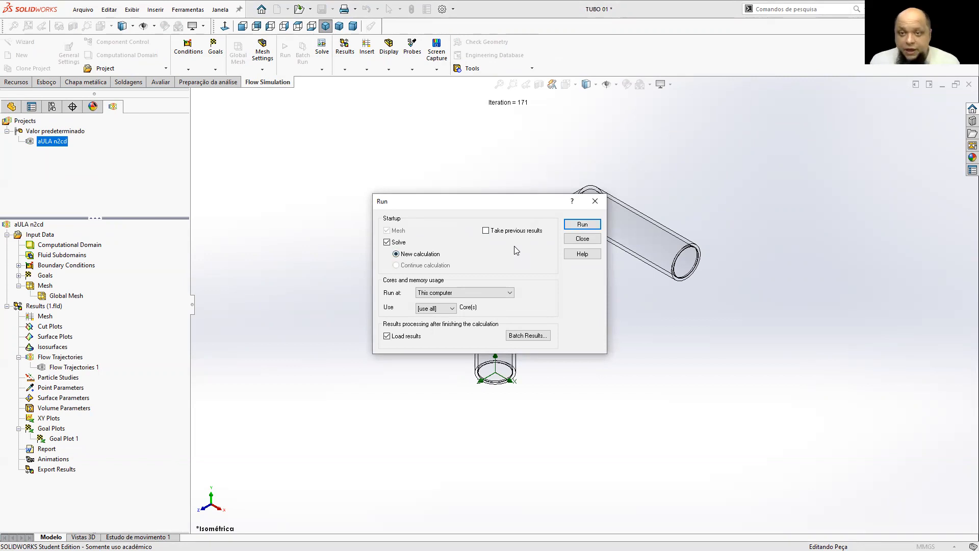
pyautogui.click(582, 225)
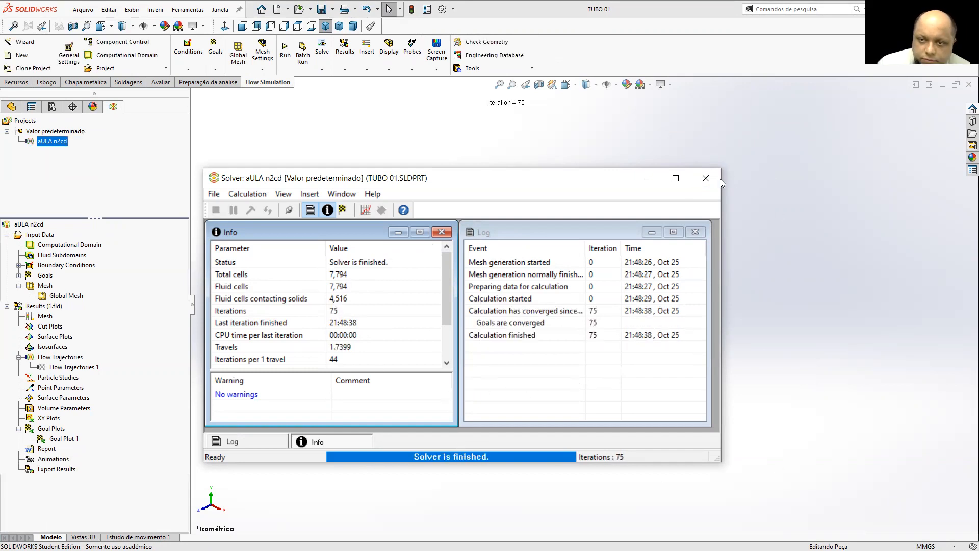
pyautogui.click(706, 178)
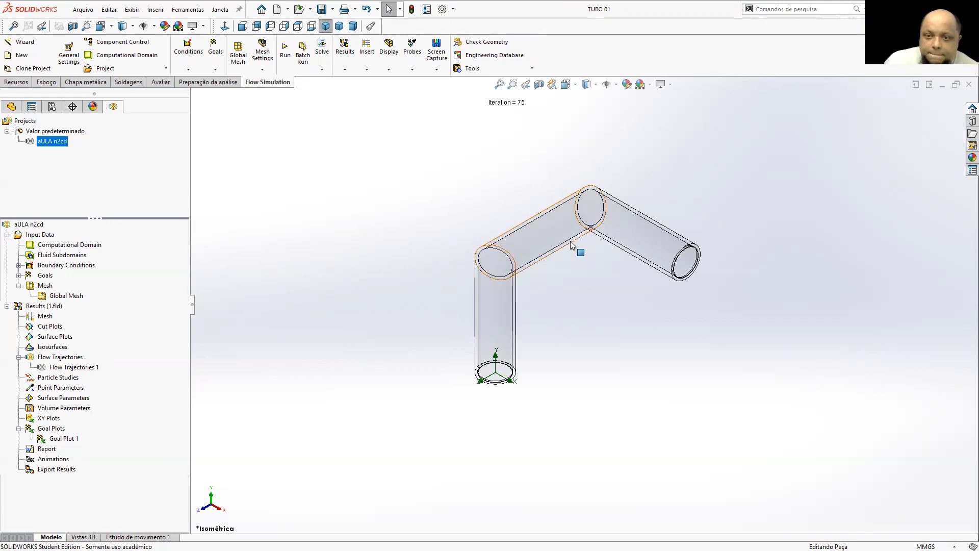
# Step: Show the existing Flow Trajectories 1 velocity plot inside the modified pipe
pyautogui.rightClick(72, 368)
pyautogui.click(97, 390)
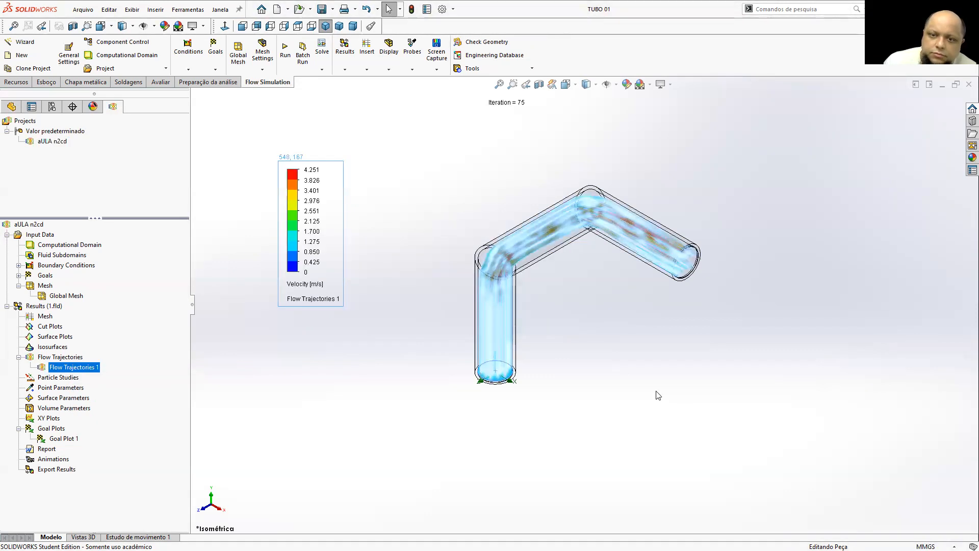
pyautogui.moveTo(567, 294); pyautogui.dragTo(602, 229, button='middle')
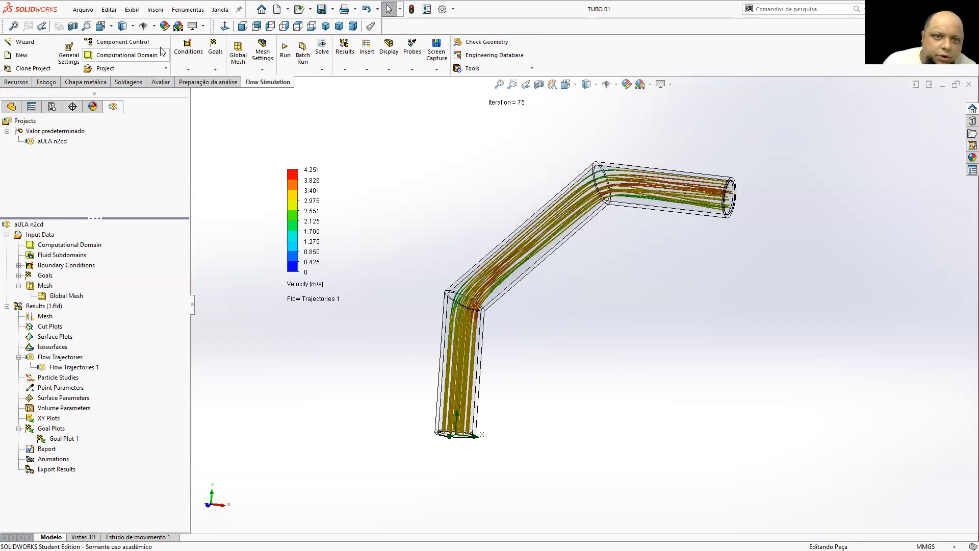
# Step: Play the animation of Flow Trajectories 1
pyautogui.click(243, 26)
pyautogui.moveTo(633, 325)
pyautogui.mouseDown(button='middle')
pyautogui.moveTo(612, 328)
pyautogui.moveTo(625, 310)
pyautogui.mouseUp(button='middle')
pyautogui.rightClick(66, 367)
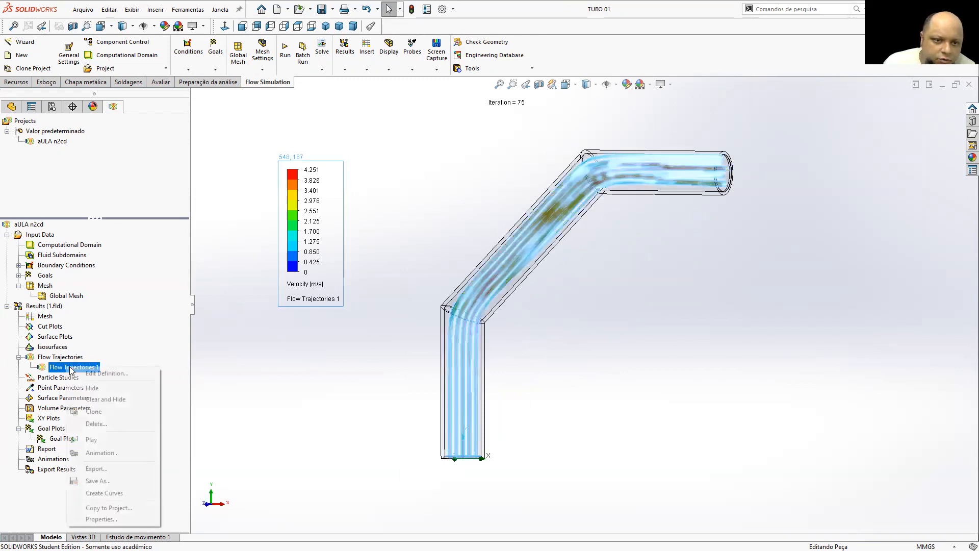
pyautogui.click(92, 440)
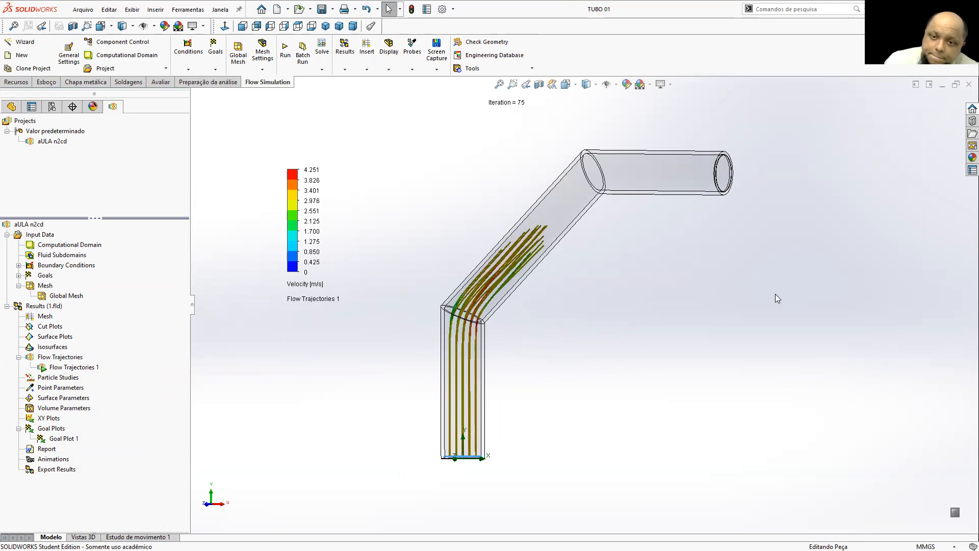
# Step: Examine the animated flow through the pipe bends from the side and close up, and stop the trajectory animation
pyautogui.moveTo(757, 290); pyautogui.dragTo(633, 244, button='middle')
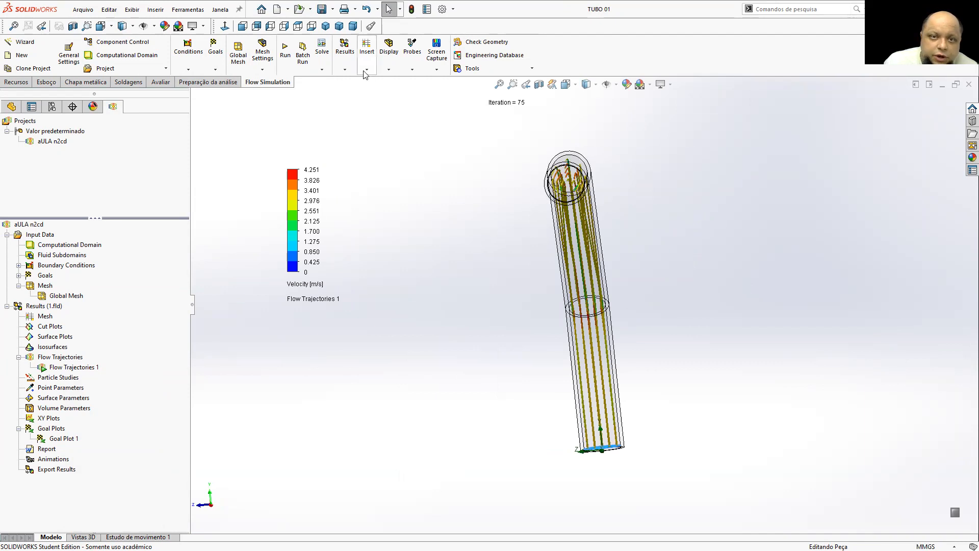
pyautogui.click(271, 26)
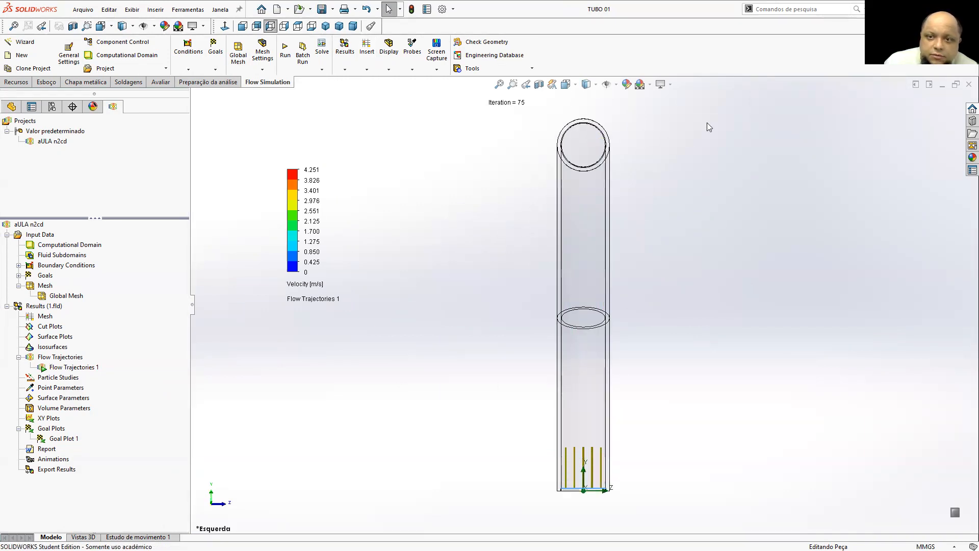
pyautogui.scroll(-1, 584, 130)
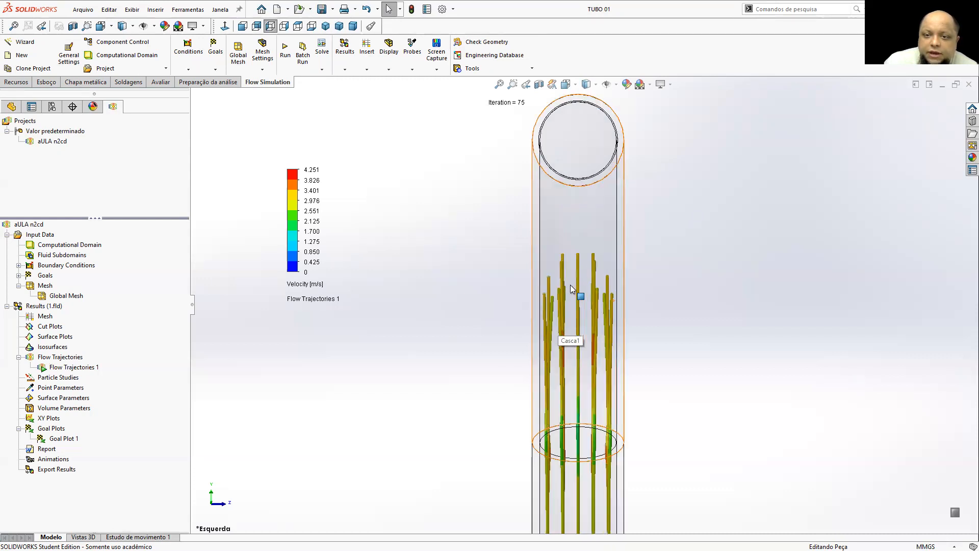
pyautogui.scroll(-3, 581, 229)
pyautogui.scroll(-2, 586, 198)
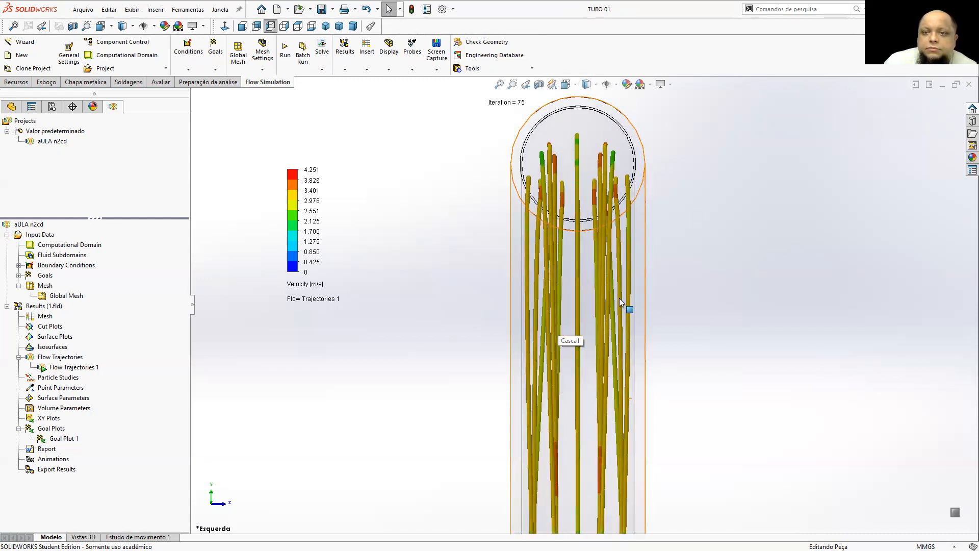
pyautogui.scroll(-2, 589, 220)
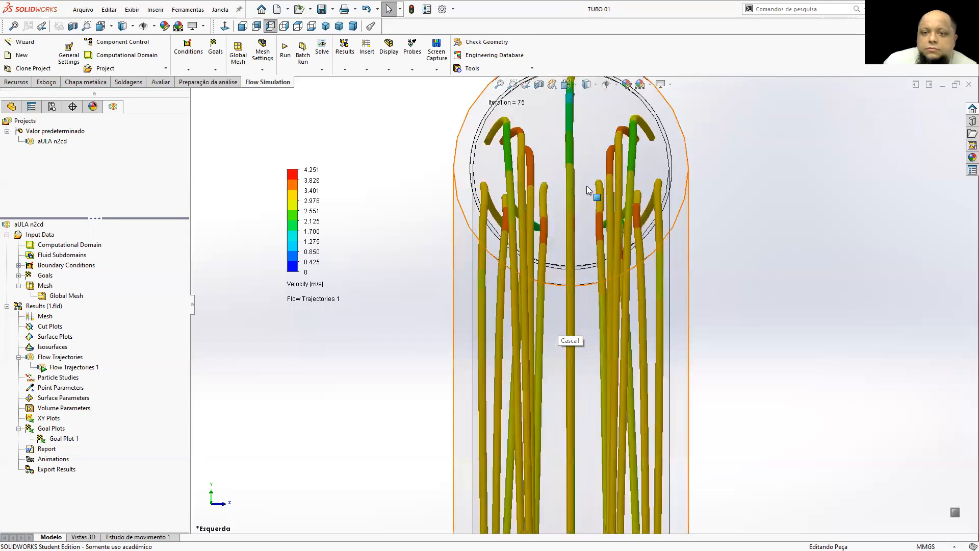
pyautogui.moveTo(491, 159); pyautogui.dragTo(717, 303, button='middle')
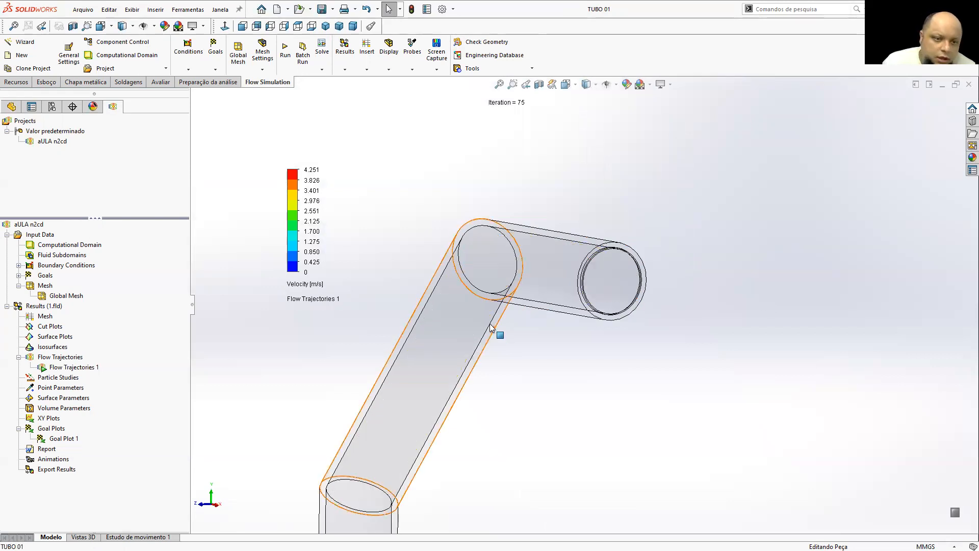
pyautogui.scroll(3, 532, 308)
pyautogui.click(325, 26)
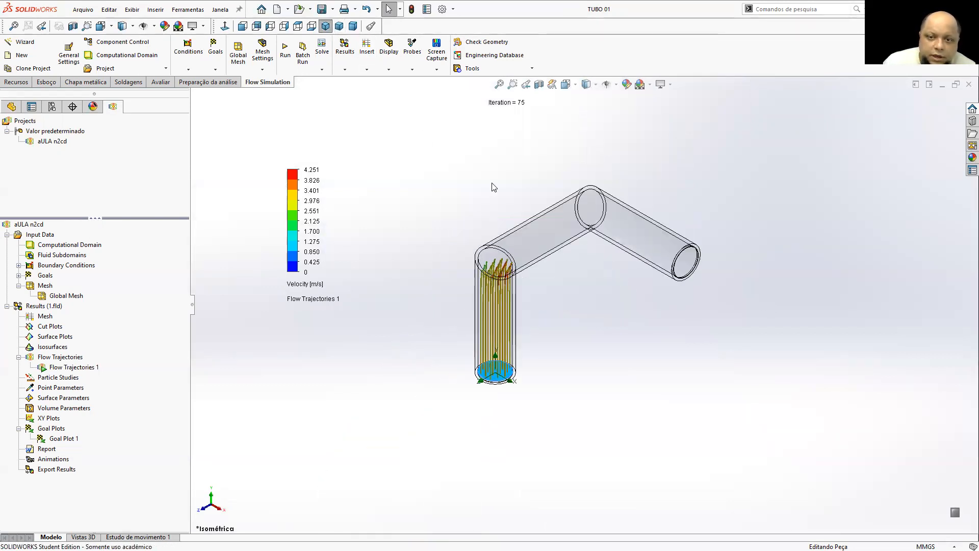
pyautogui.rightClick(53, 368)
pyautogui.click(88, 439)
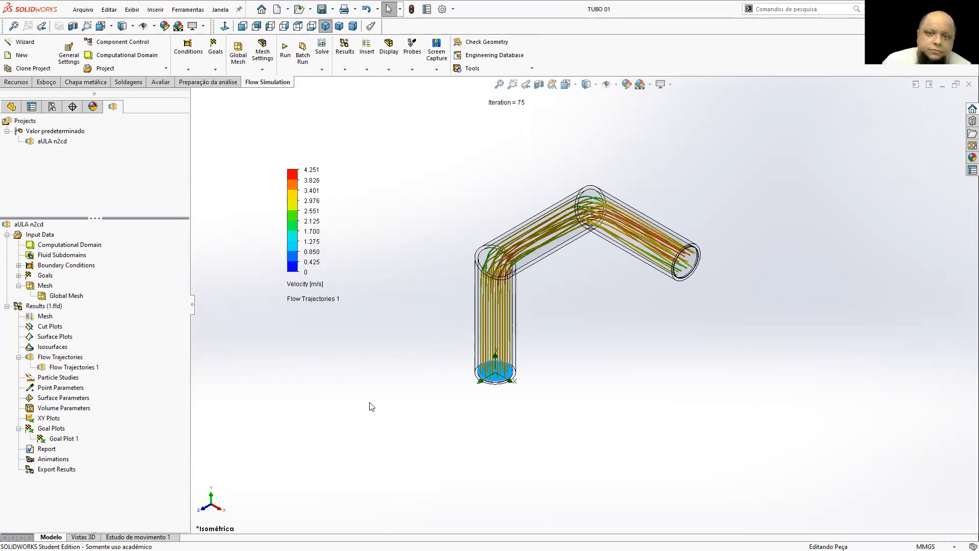
# Step: Edit the definition of Goal Plot 1 and export all goals against iterations to an Excel workbook
pyautogui.rightClick(51, 440)
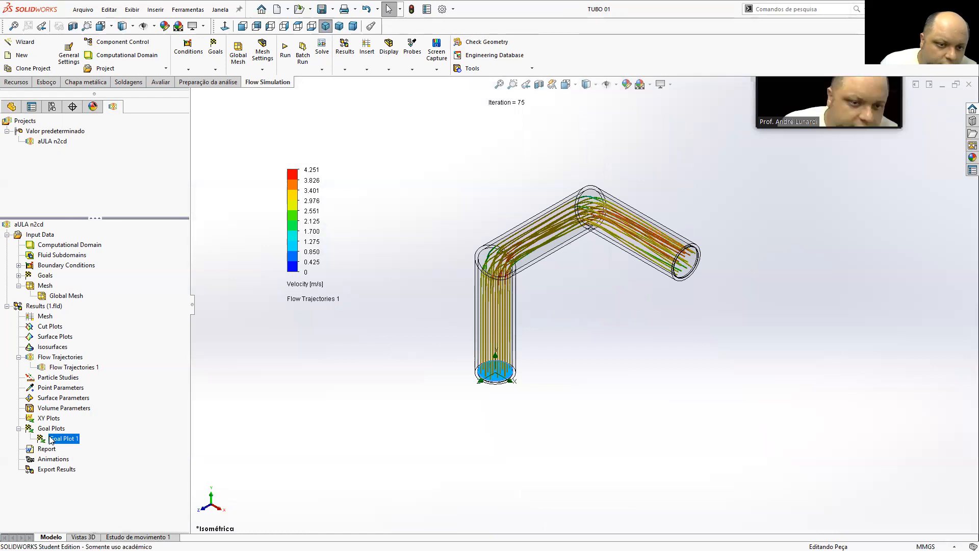
pyautogui.click(160, 396)
pyautogui.rightClick(60, 432)
pyautogui.rightClick(48, 441)
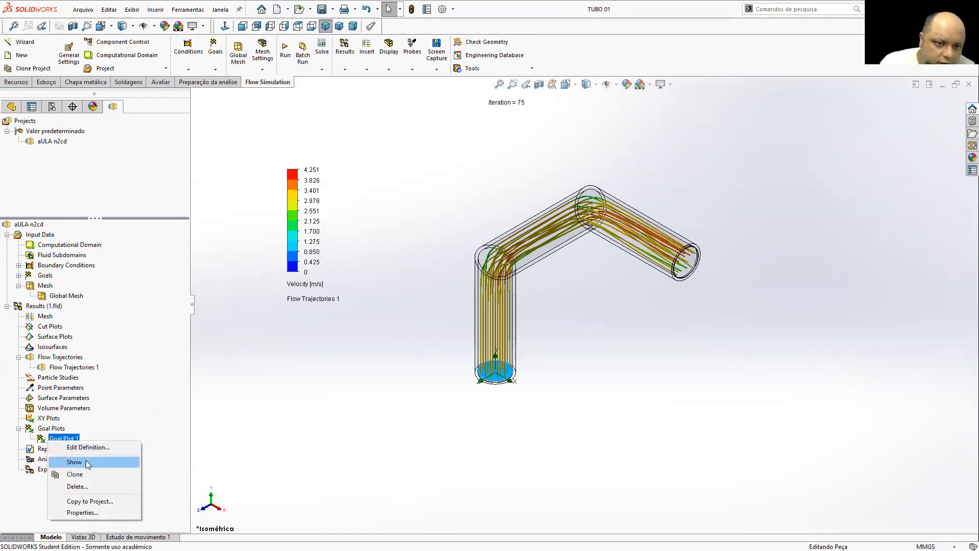
pyautogui.click(90, 447)
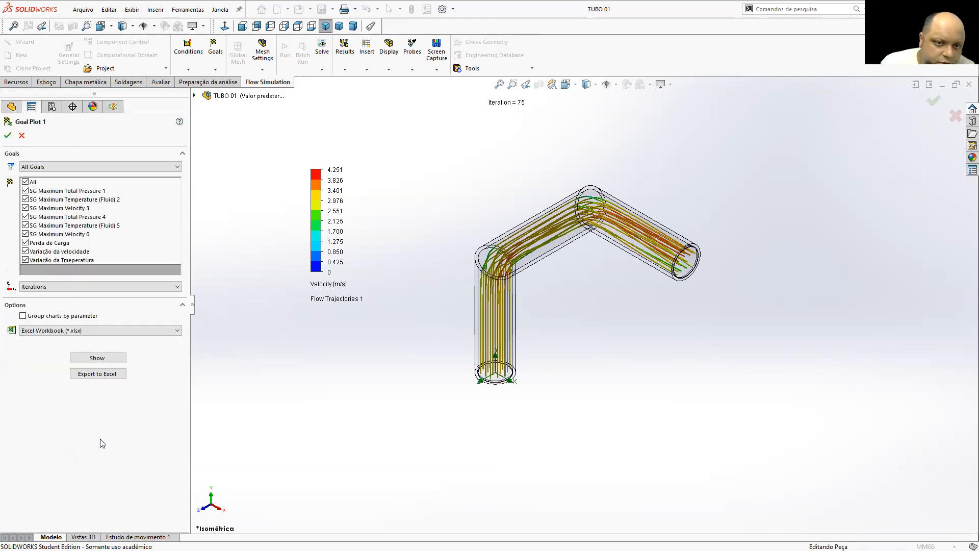
pyautogui.click(109, 380)
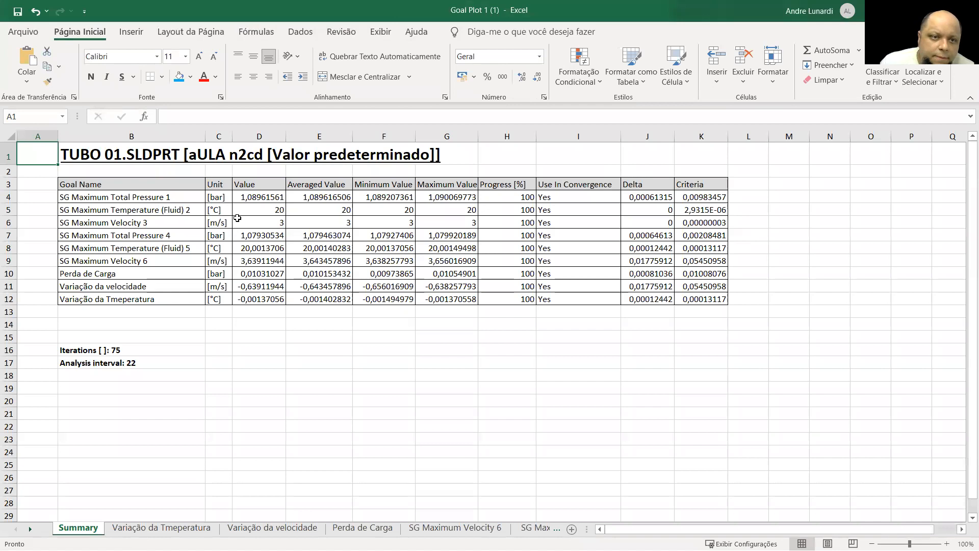
# Step: Copy the new goal results table B3:K12 and paste it at B14 in the earlier Goal Plot 1 workbook, below its existing table
pyautogui.moveTo(69, 183); pyautogui.dragTo(689, 299)
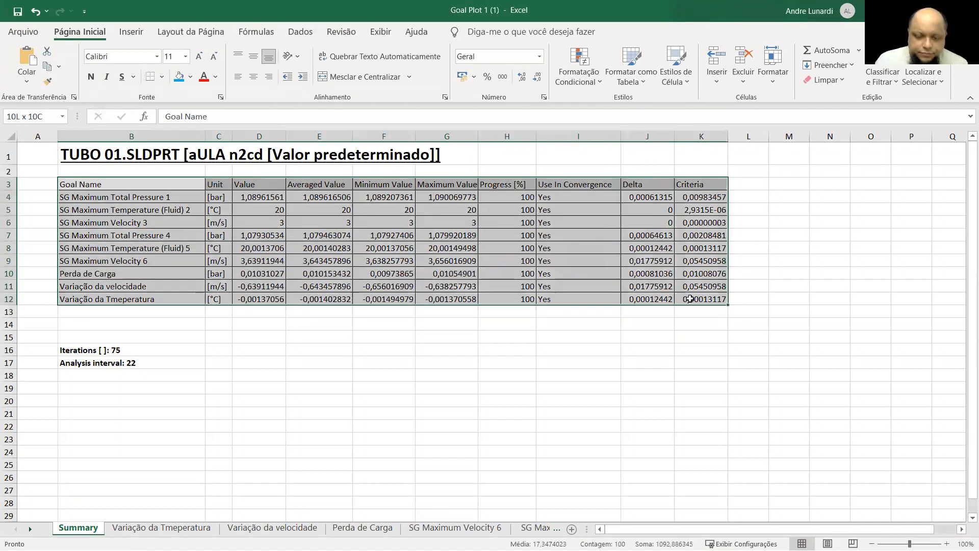
pyautogui.hotkey('ctrl', 'c')
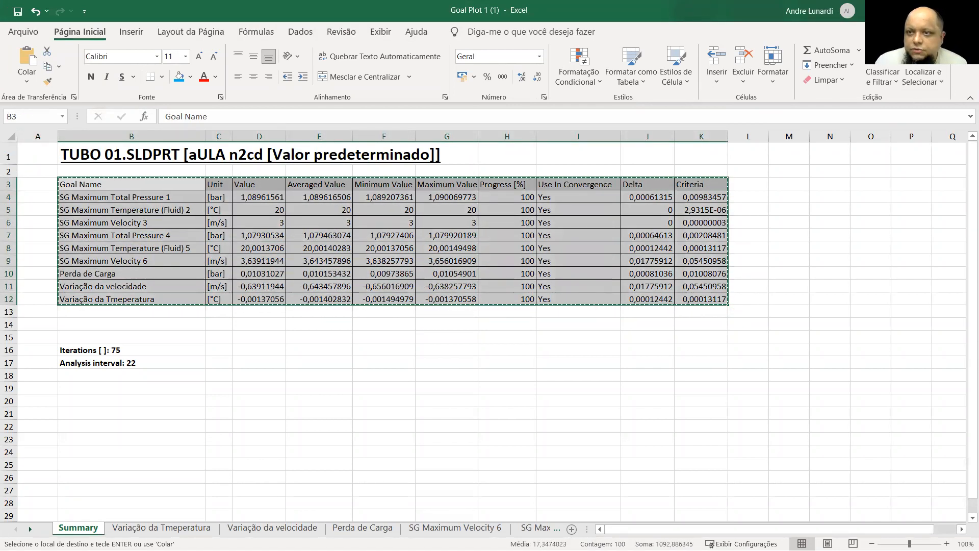
pyautogui.click(908, 10)
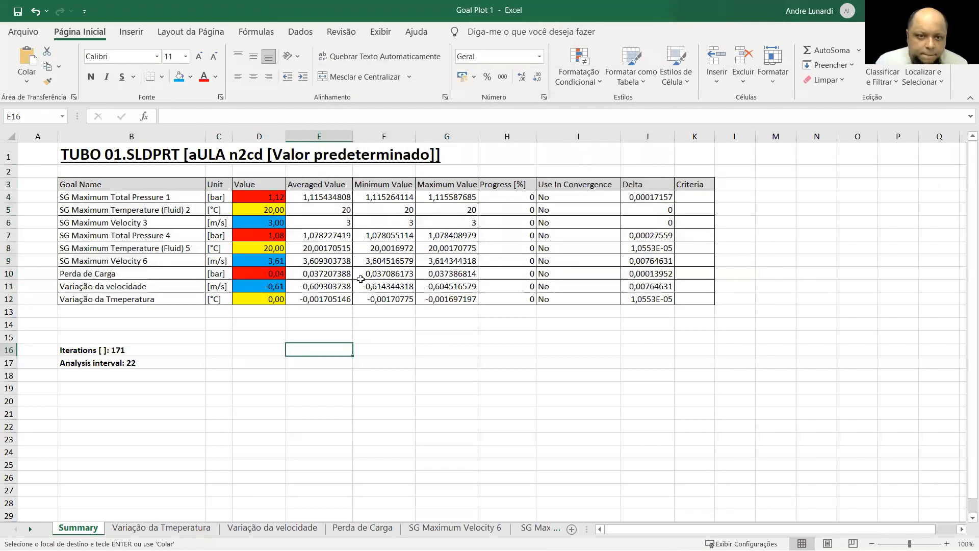
pyautogui.click(67, 323)
pyautogui.hotkey('ctrl', 'v')
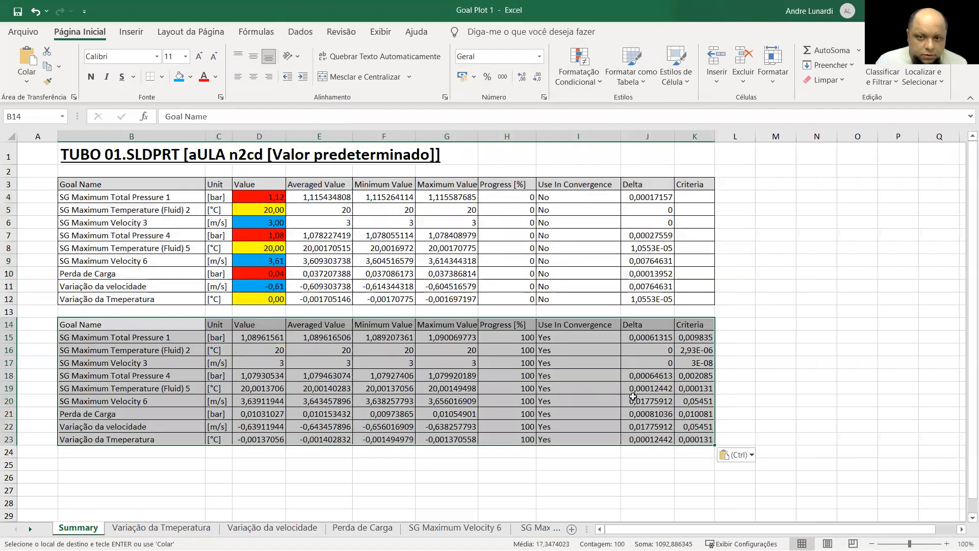
pyautogui.click(800, 322)
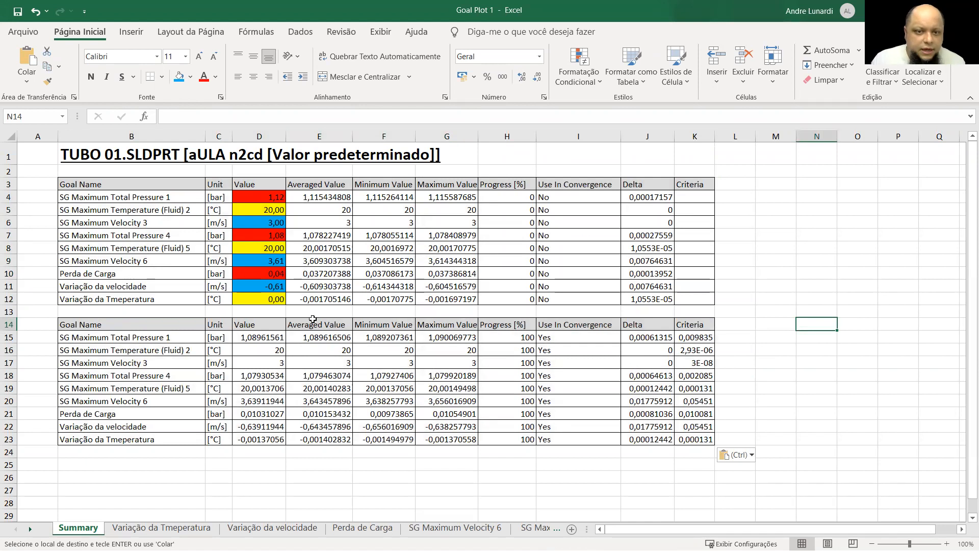
# Step: Format the pasted table's values in D15:D23 to show two decimal places
pyautogui.moveTo(265, 334); pyautogui.dragTo(262, 437)
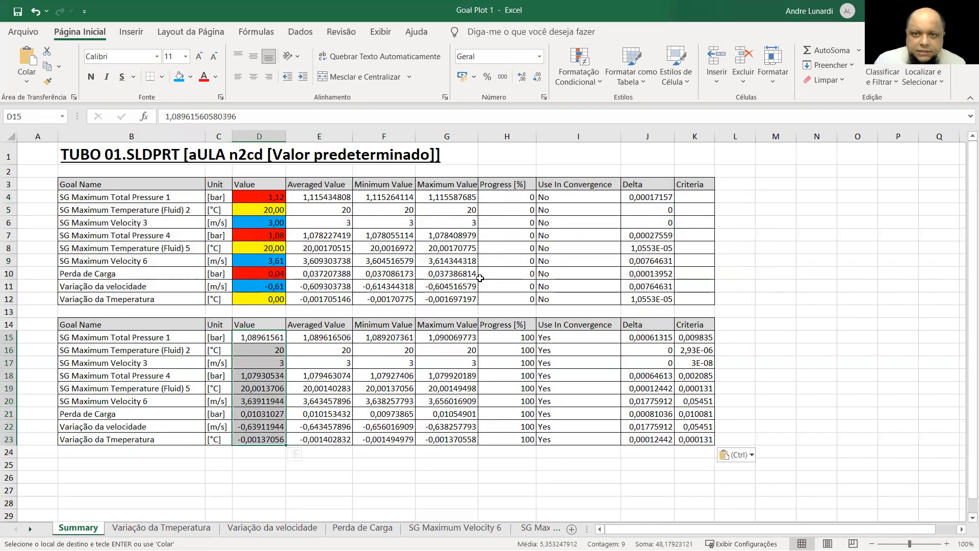
pyautogui.click(537, 77)
pyautogui.click(537, 78)
pyautogui.click(537, 80)
pyautogui.click(537, 81)
pyautogui.click(537, 80)
pyautogui.click(537, 80)
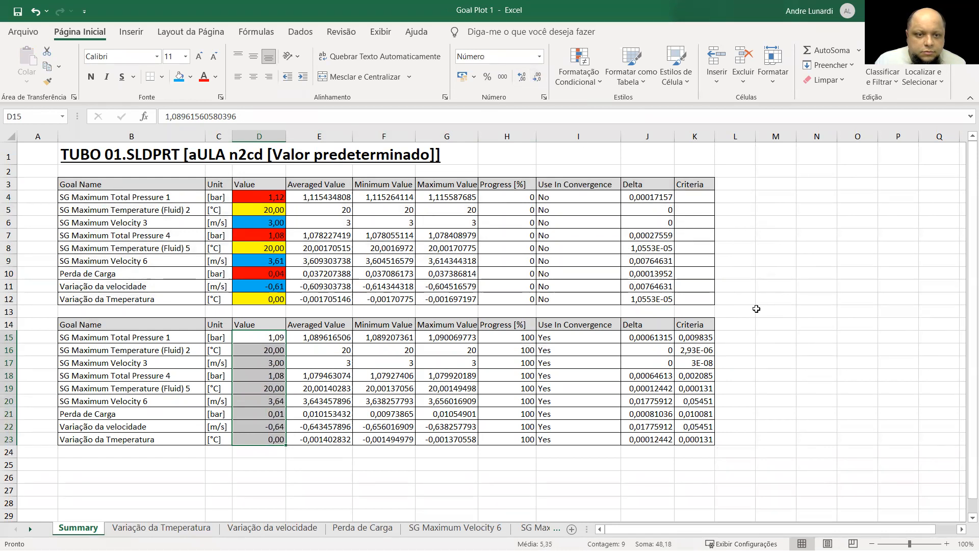
pyautogui.click(822, 325)
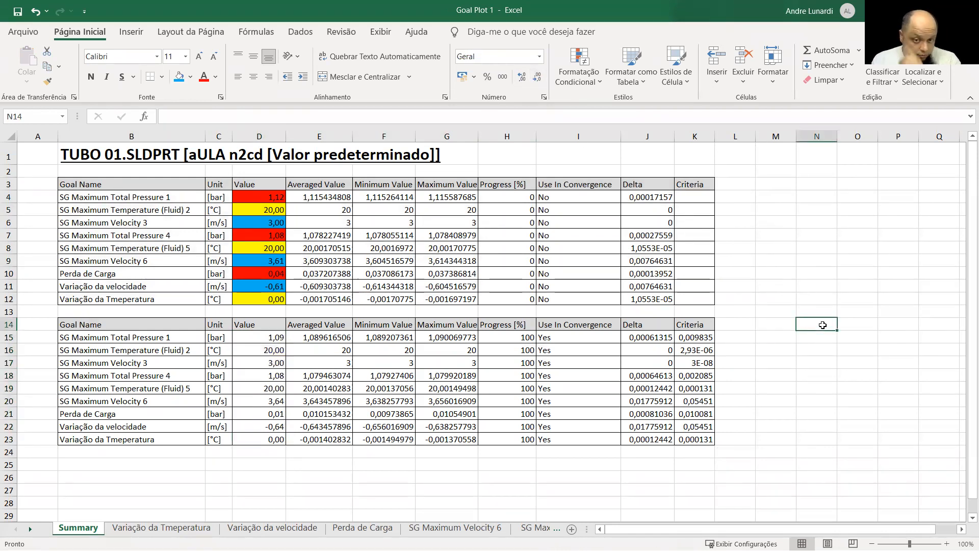
# Step: Fill the second table's pressure and Perda de Carga values, D15, D18 and D21, with red
pyautogui.click(278, 339)
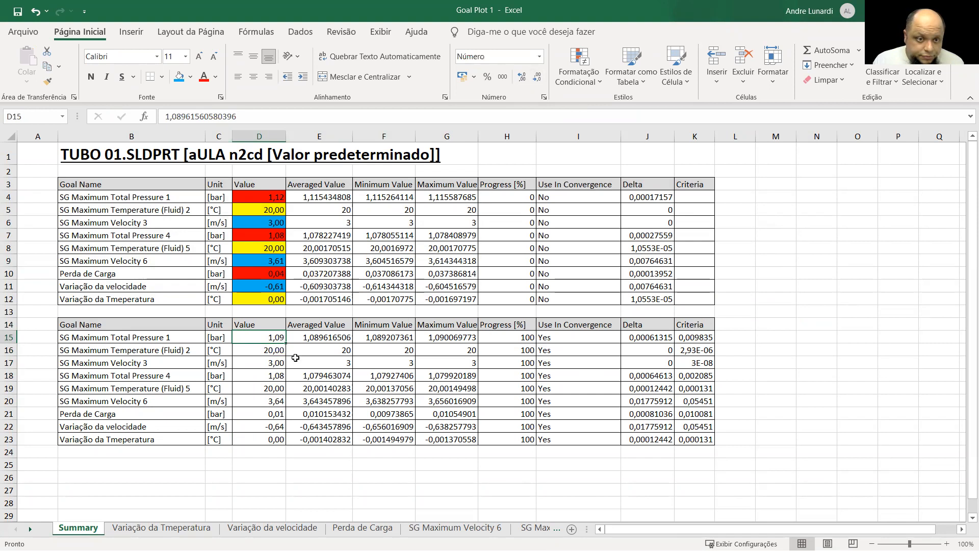
pyautogui.keyDown('ctrl'); pyautogui.click(275, 375); pyautogui.keyUp('ctrl')
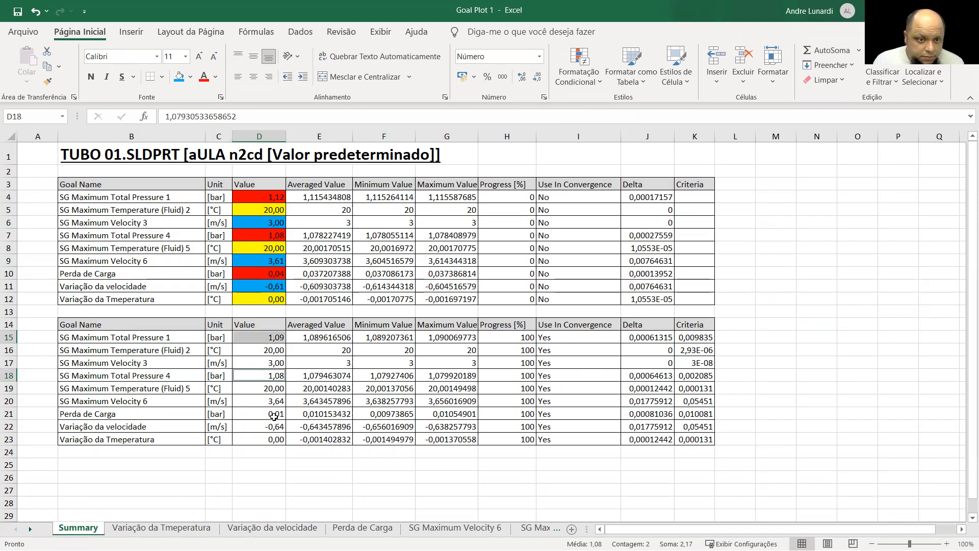
pyautogui.keyDown('ctrl'); pyautogui.click(274, 415); pyautogui.keyUp('ctrl')
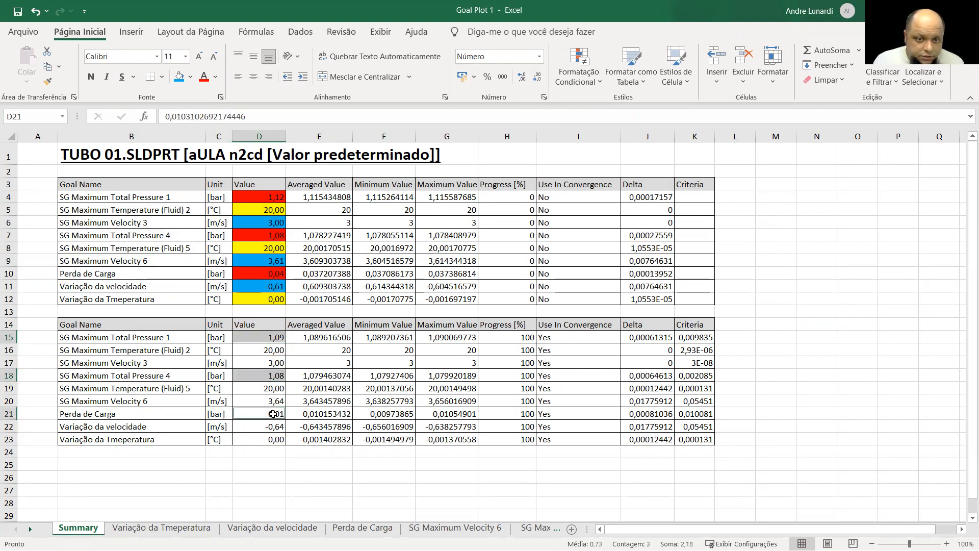
pyautogui.click(190, 77)
pyautogui.click(190, 195)
pyautogui.click(447, 301)
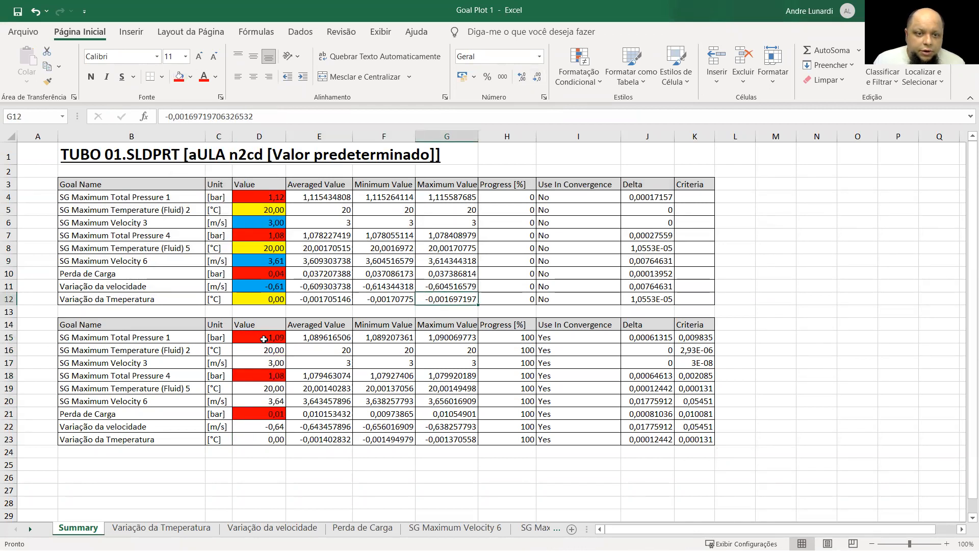
pyautogui.click(270, 338)
pyautogui.click(283, 374)
pyautogui.click(273, 415)
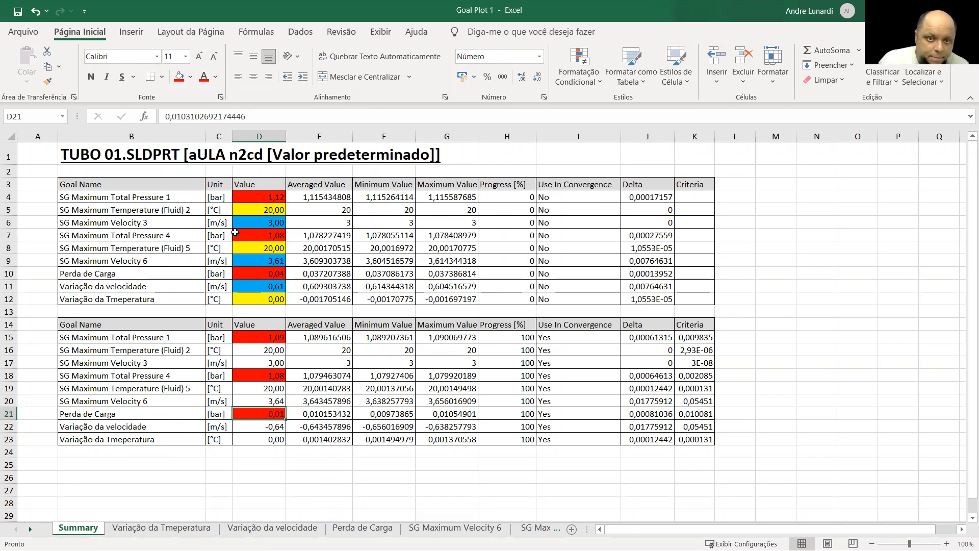
# Step: Fill the second table's temperature and temperature variation values, D16, D19 and D23, with yellow
pyautogui.click(267, 348)
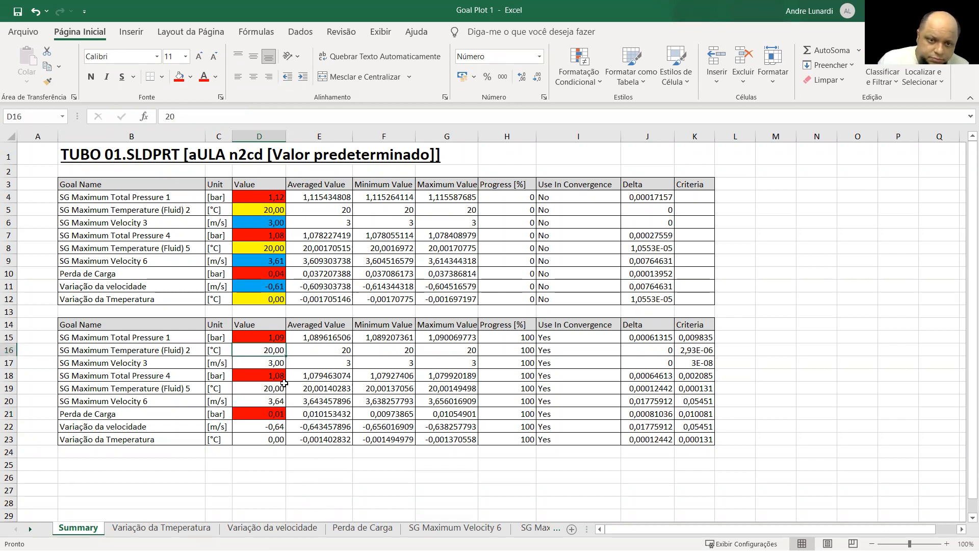
pyautogui.keyDown('ctrl'); pyautogui.click(278, 388); pyautogui.keyUp('ctrl')
pyautogui.keyDown('ctrl'); pyautogui.click(276, 439); pyautogui.keyUp('ctrl')
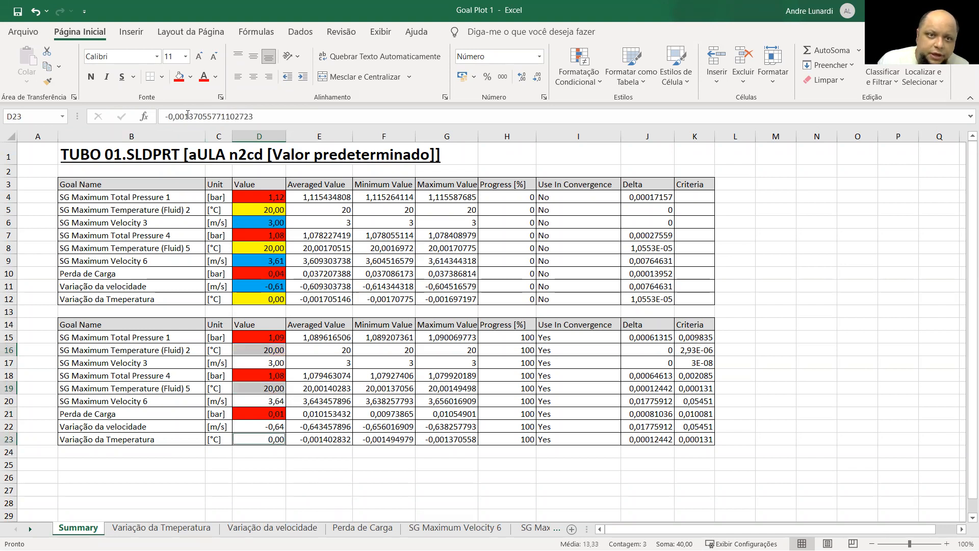
pyautogui.click(191, 77)
pyautogui.click(207, 195)
pyautogui.click(276, 476)
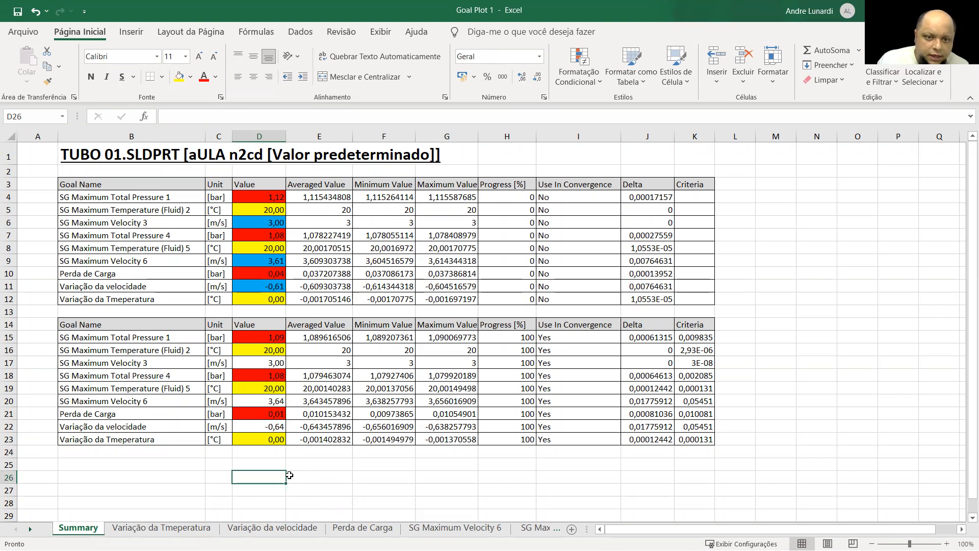
# Step: Fill the second table's velocity and velocity variation values, D17, D20 and D22, with blue
pyautogui.click(276, 363)
pyautogui.keyDown('ctrl'); pyautogui.click(277, 401); pyautogui.keyUp('ctrl')
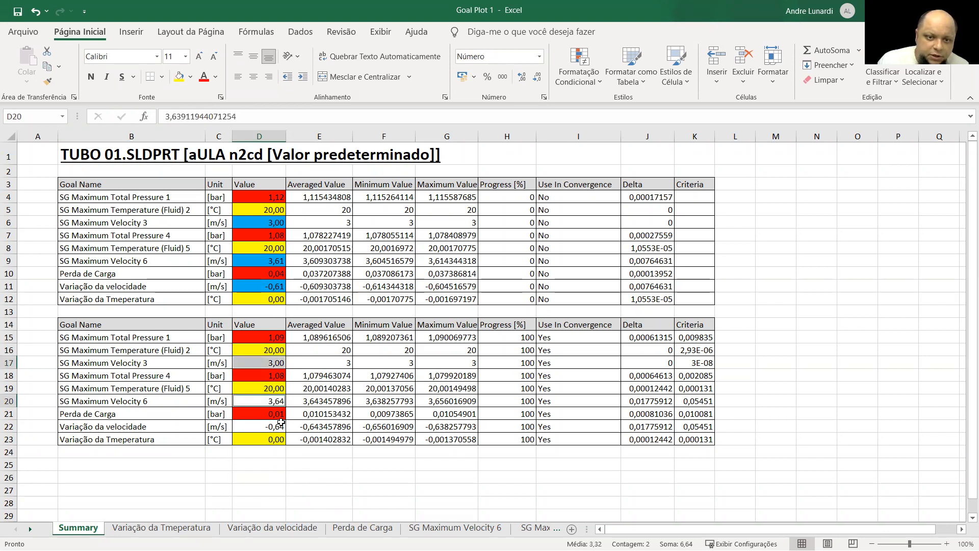
pyautogui.keyDown('ctrl'); pyautogui.click(279, 425); pyautogui.keyUp('ctrl')
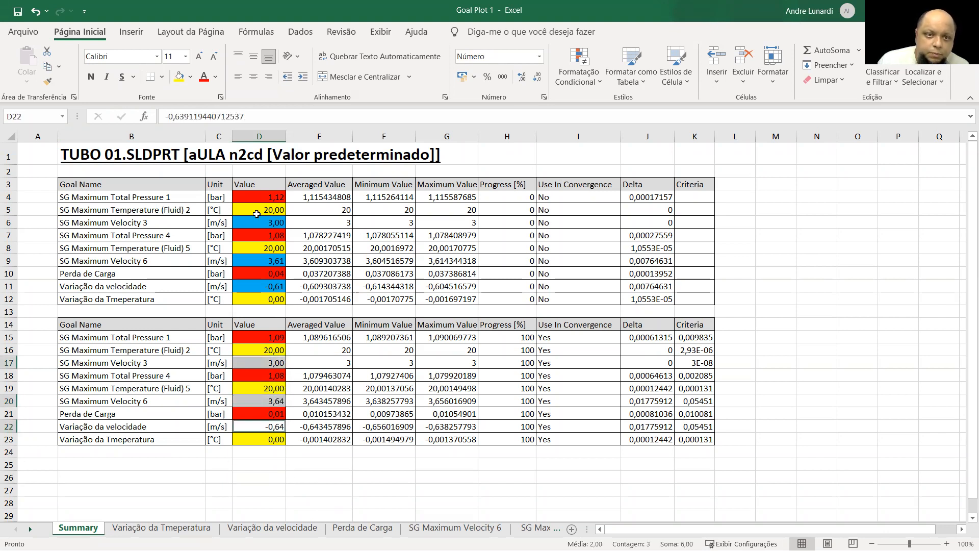
pyautogui.click(191, 77)
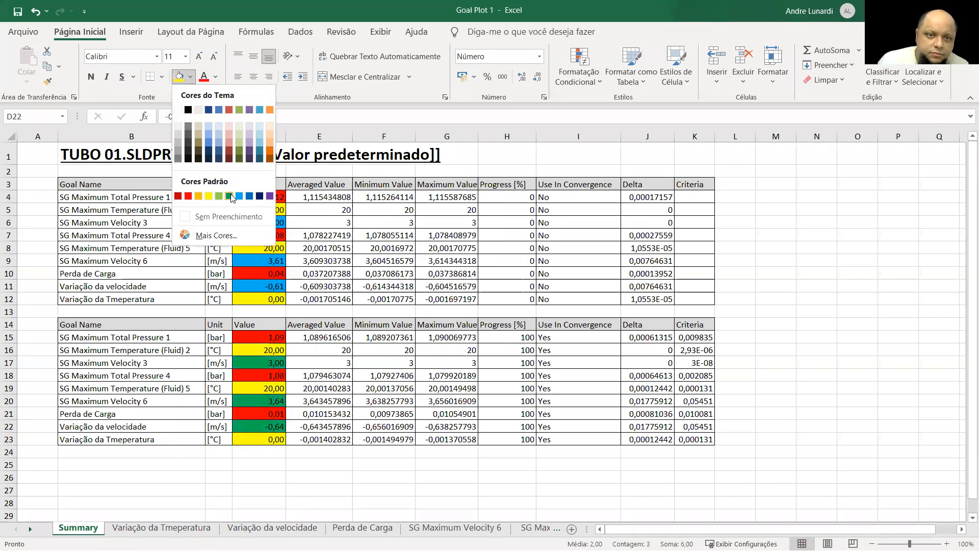
pyautogui.click(247, 194)
pyautogui.click(787, 300)
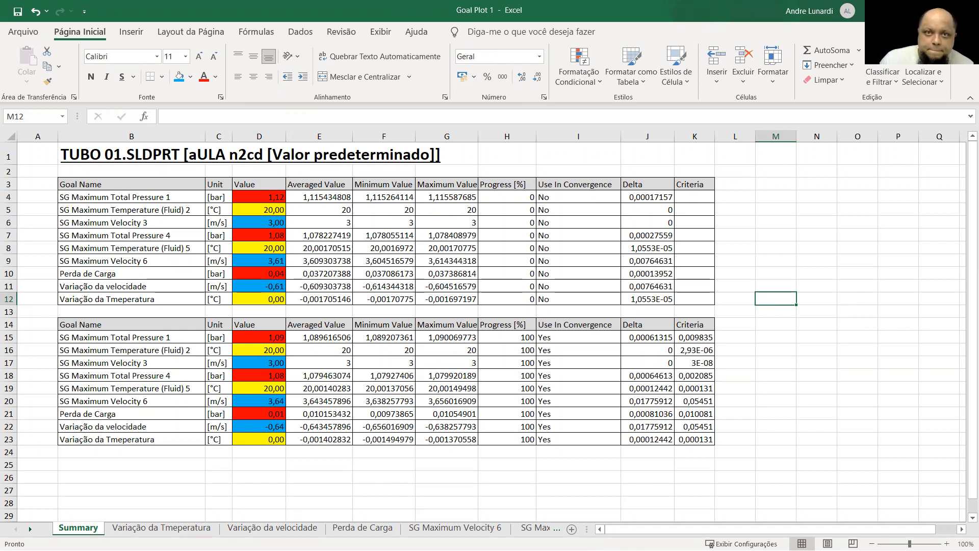
# Step: Switch to SOLIDWORKS, close the Goal Plot 1 definition, and hide Flow Trajectories 1 with the pipe in front view
pyautogui.hotkey('alt', 'Tab')
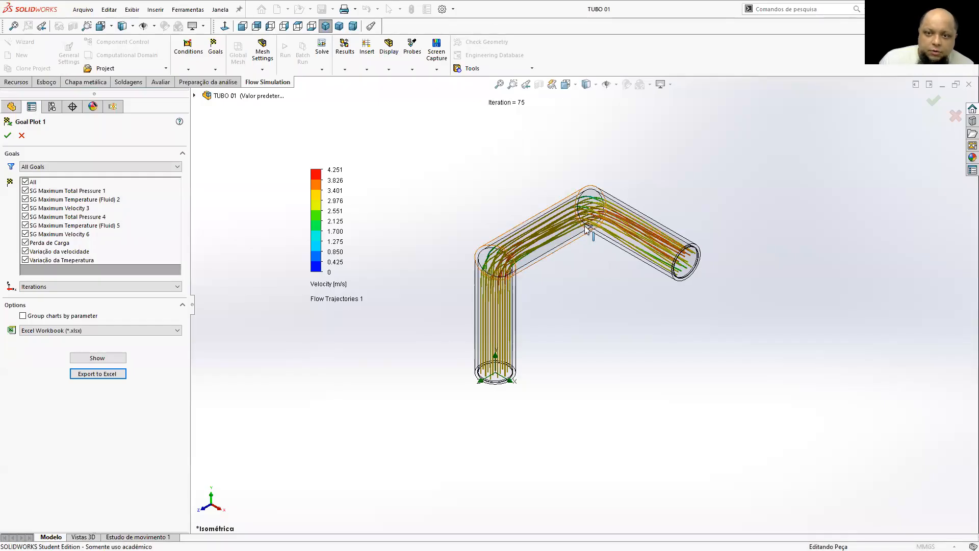
pyautogui.click(21, 135)
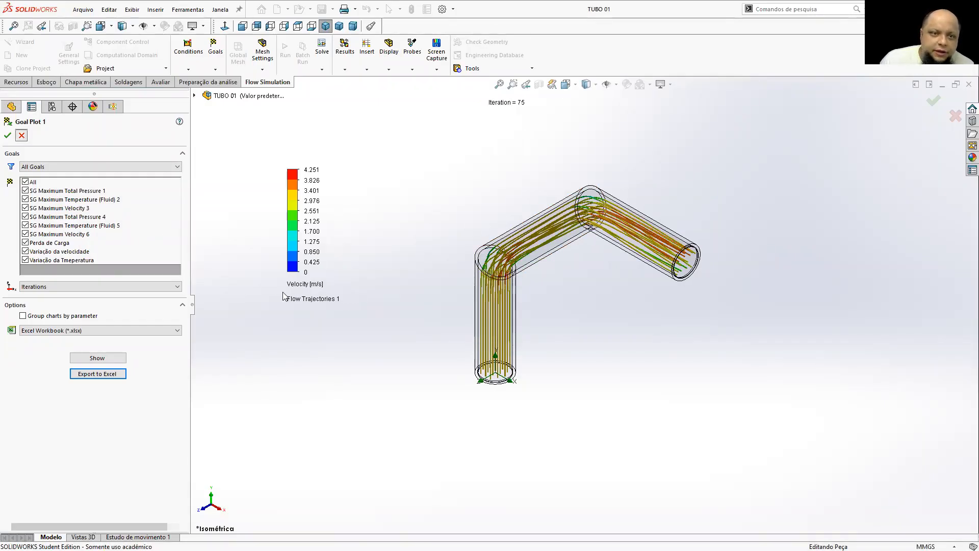
pyautogui.click(11, 106)
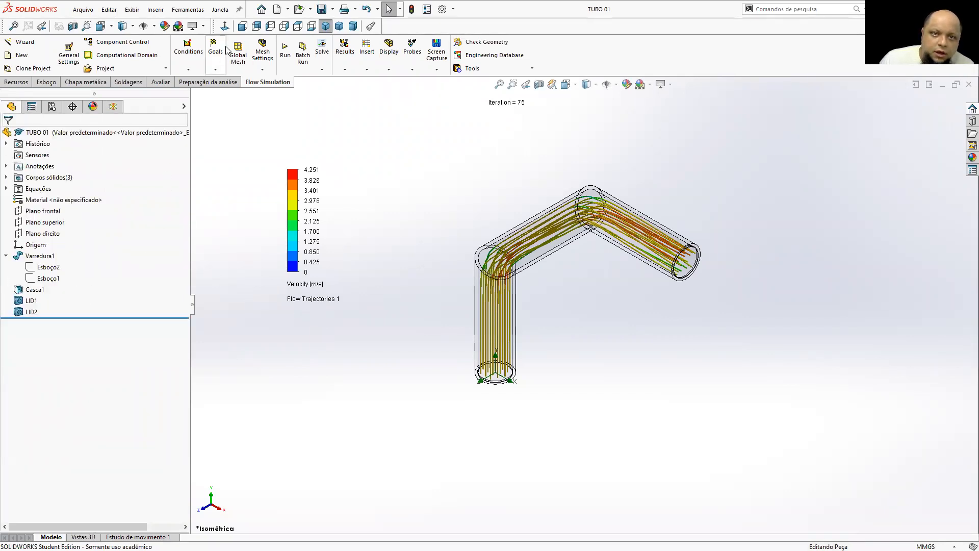
pyautogui.click(243, 26)
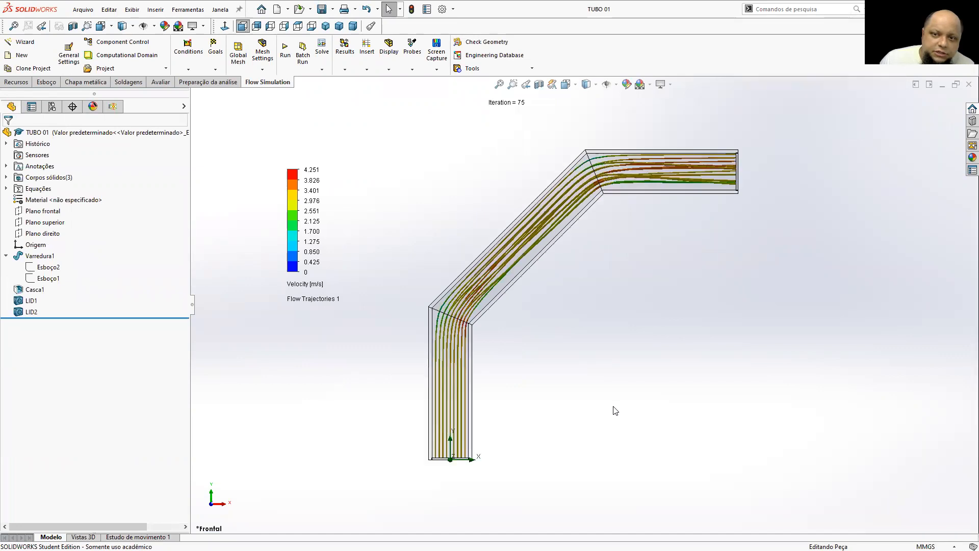
pyautogui.click(113, 106)
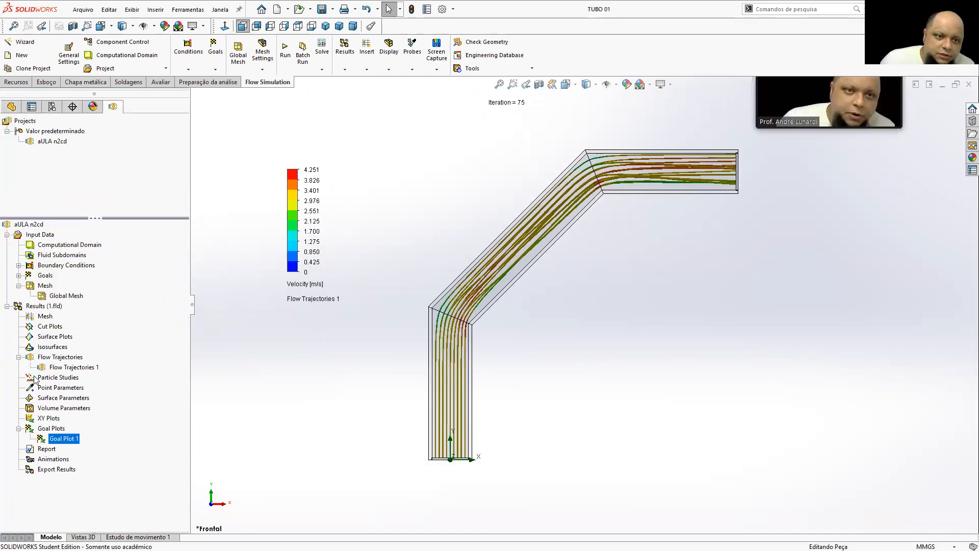
pyautogui.rightClick(48, 366)
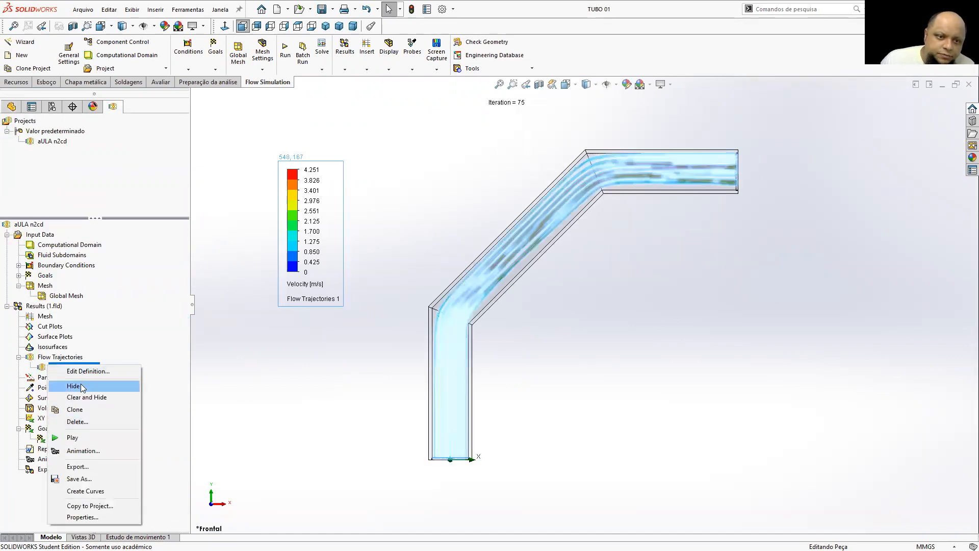
pyautogui.click(84, 386)
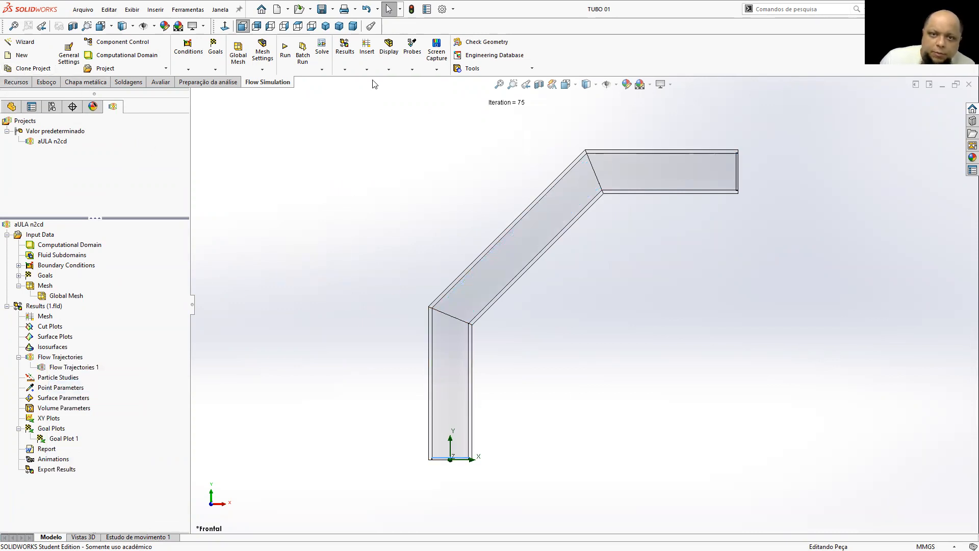
pyautogui.click(389, 69)
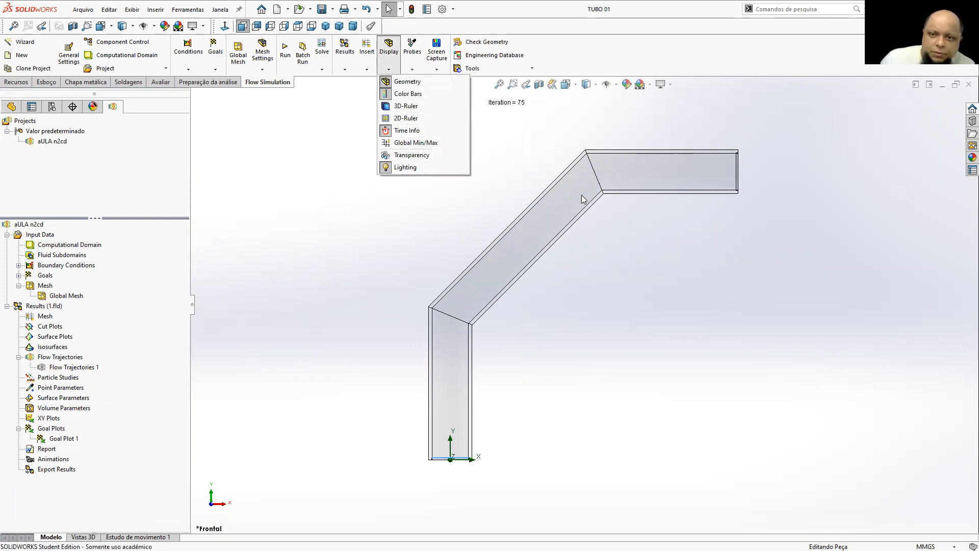
pyautogui.click(363, 252)
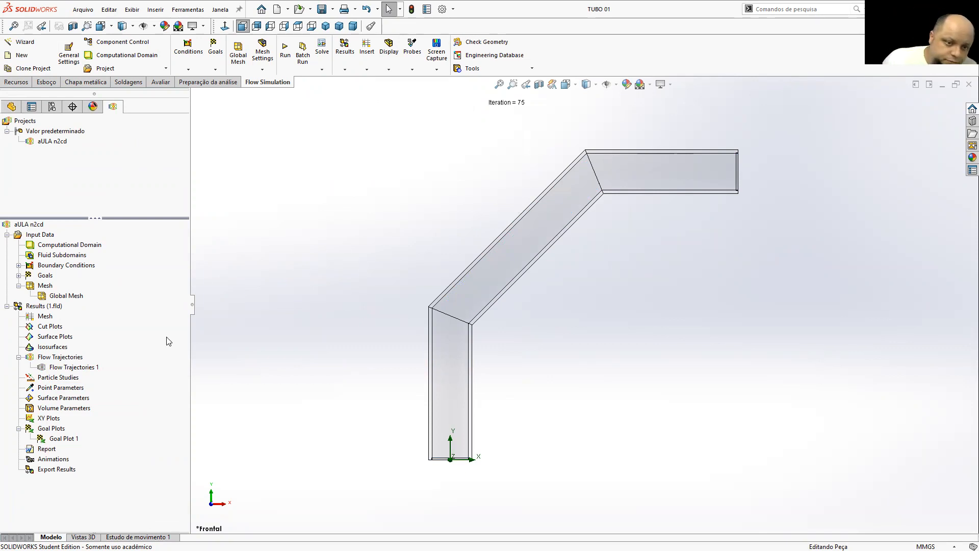
# Step: Open the sweep's path sketch Esboço1 for editing and dismiss the rebuild error
pyautogui.click(11, 106)
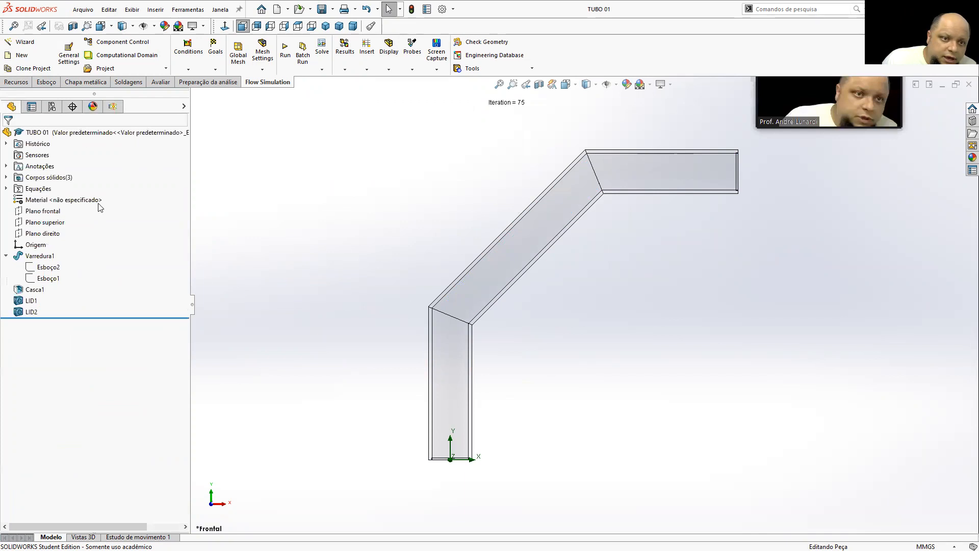
pyautogui.click(47, 269)
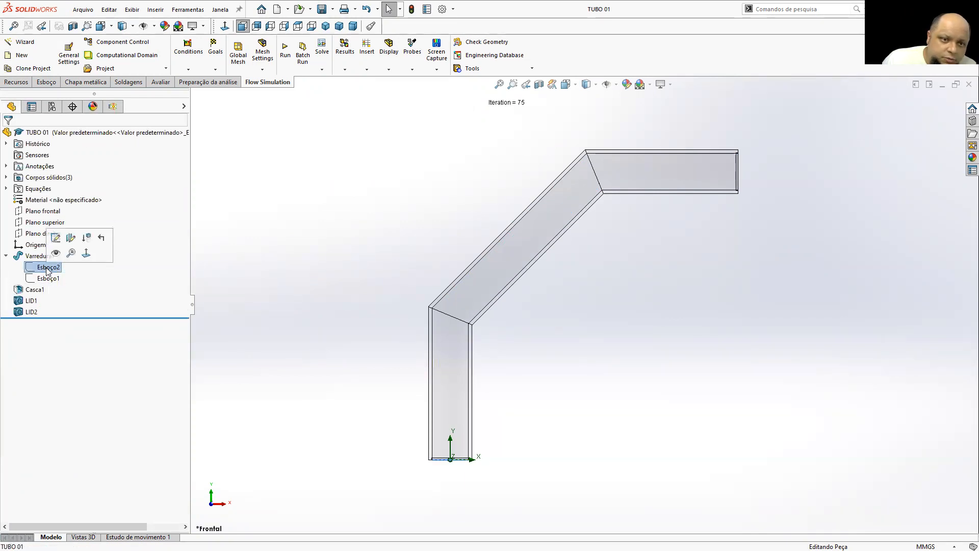
pyautogui.click(48, 277)
pyautogui.rightClick(49, 275)
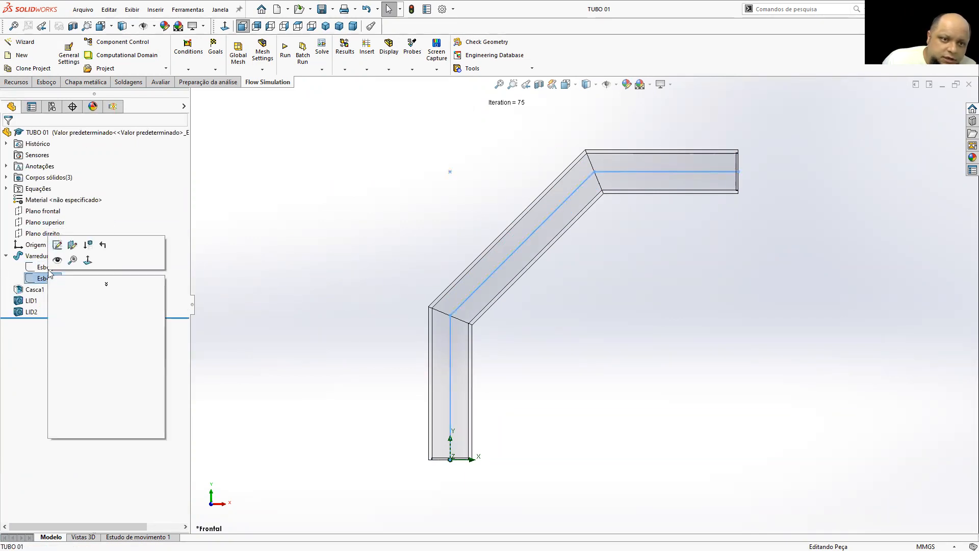
pyautogui.click(57, 245)
pyautogui.click(540, 347)
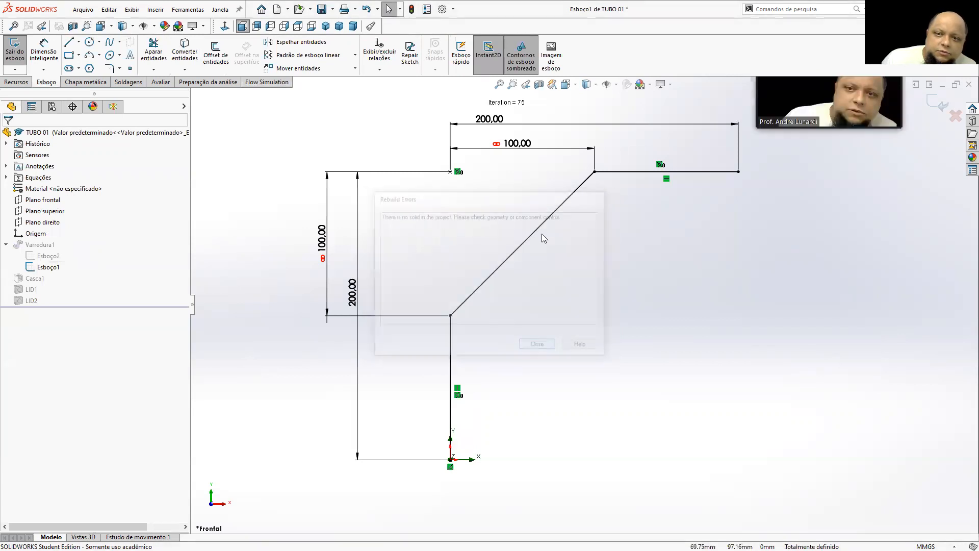
pyautogui.click(510, 148)
pyautogui.doubleClick(512, 148)
pyautogui.press('BackSpace')
pyautogui.press('Return')
pyautogui.press('Return')
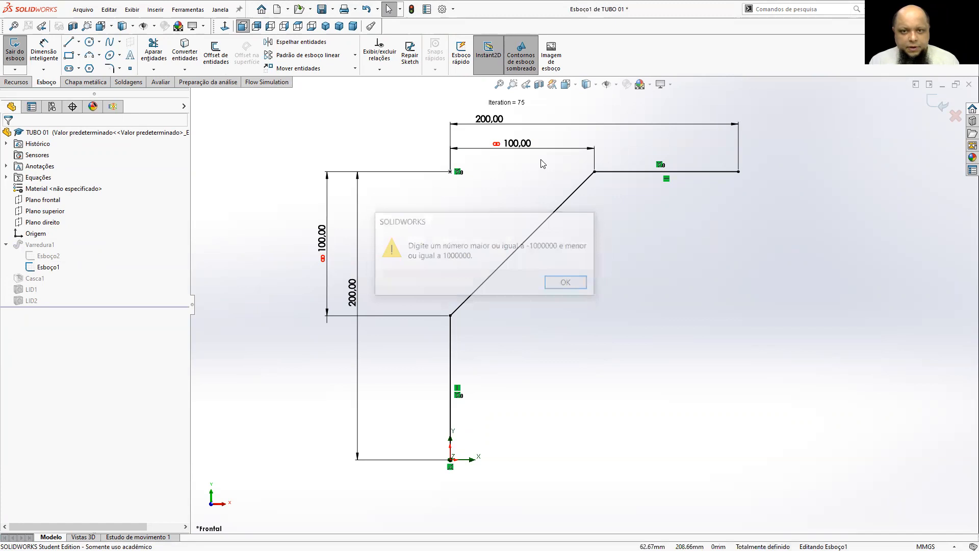
# Step: Delete the chamfer's two 100 mm dimensions and its diagonal line from the path sketch
pyautogui.click(515, 146)
pyautogui.press('Delete')
pyautogui.moveTo(401, 349); pyautogui.dragTo(379, 299)
pyautogui.press('Delete')
pyautogui.click(479, 291)
pyautogui.press('Delete')
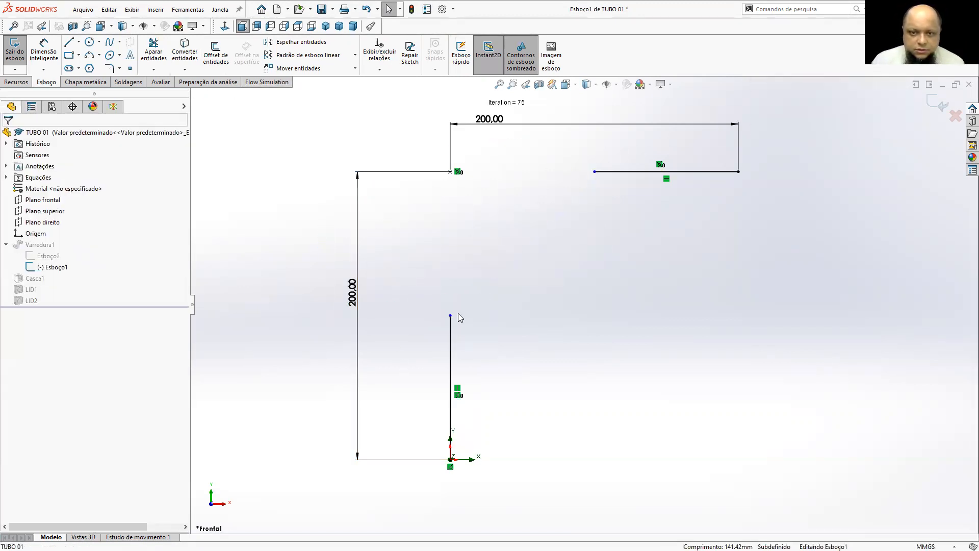
# Step: Merge the free endpoints of the vertical and horizontal lines into a single sharp corner
pyautogui.click(451, 316)
pyautogui.keyDown('ctrl'); pyautogui.click(594, 173); pyautogui.keyUp('ctrl')
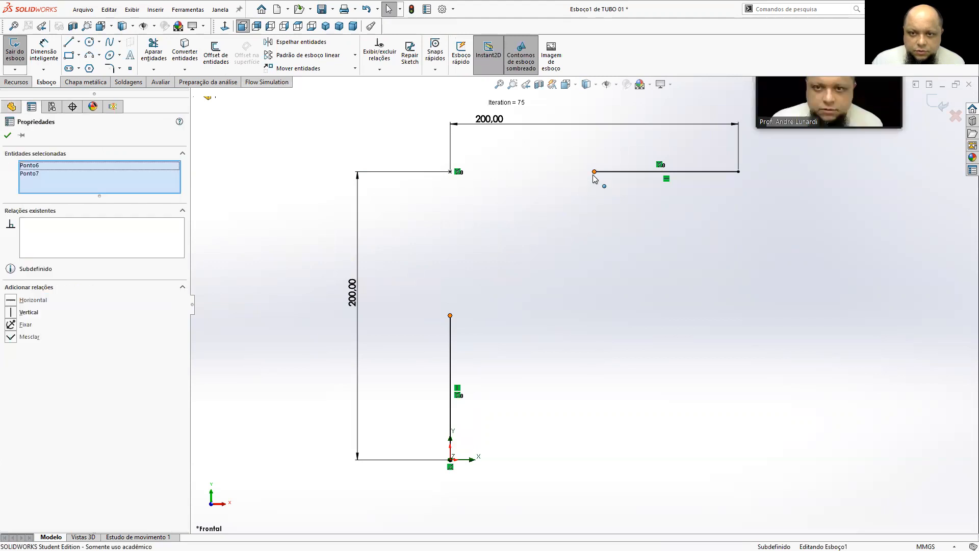
pyautogui.click(668, 131)
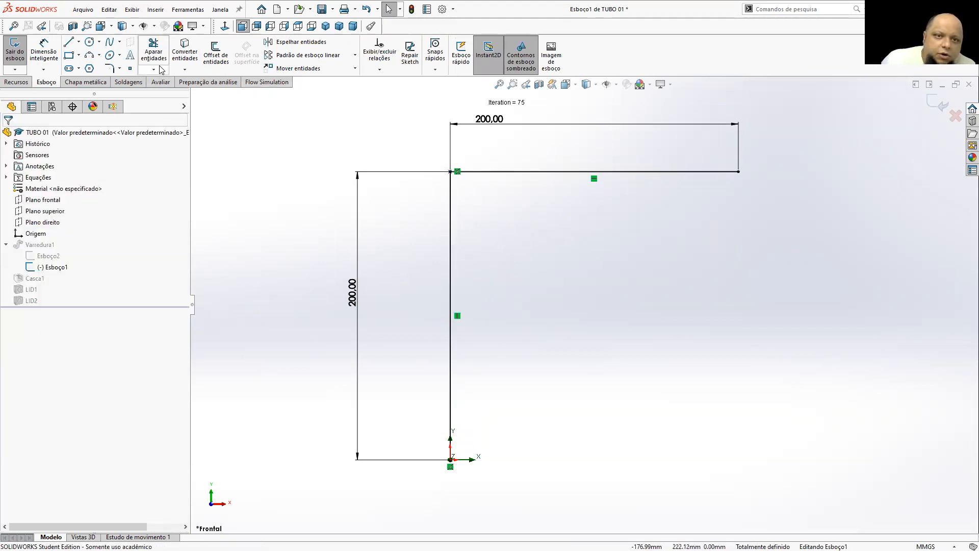
# Step: Add a 50 mm radius sketch fillet at the corner between the vertical and horizontal path lines
pyautogui.click(110, 68)
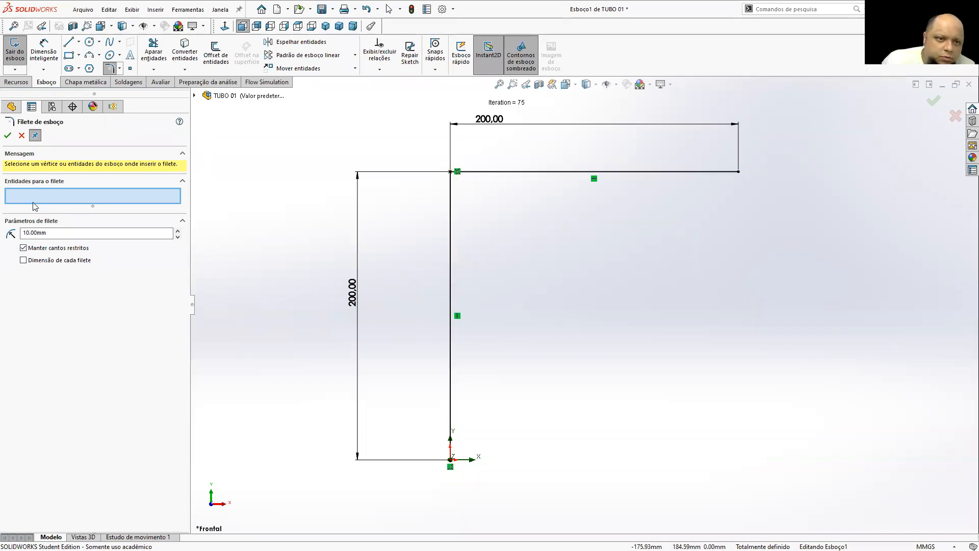
pyautogui.click(450, 203)
pyautogui.click(478, 172)
pyautogui.click(178, 230)
pyautogui.click(178, 230)
pyautogui.click(178, 231)
pyautogui.click(178, 230)
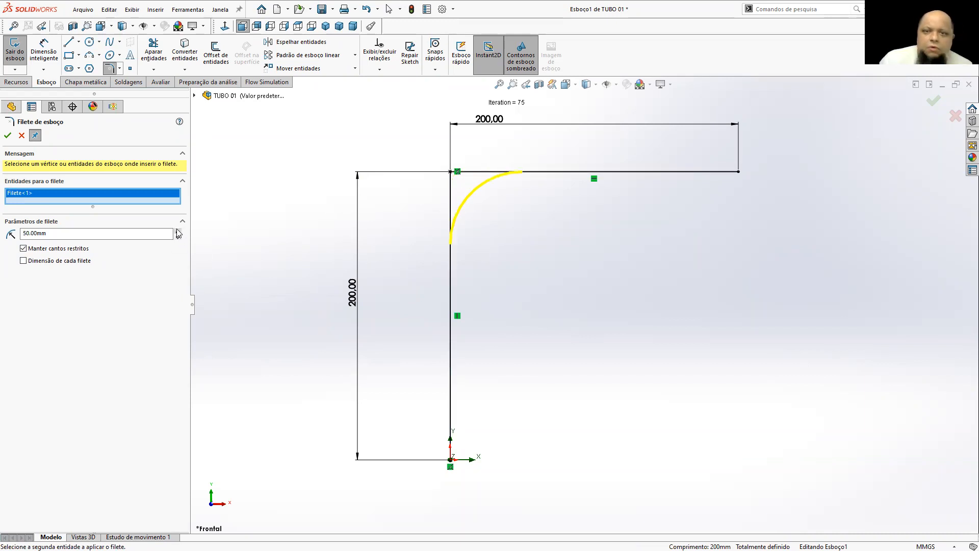
pyautogui.click(8, 136)
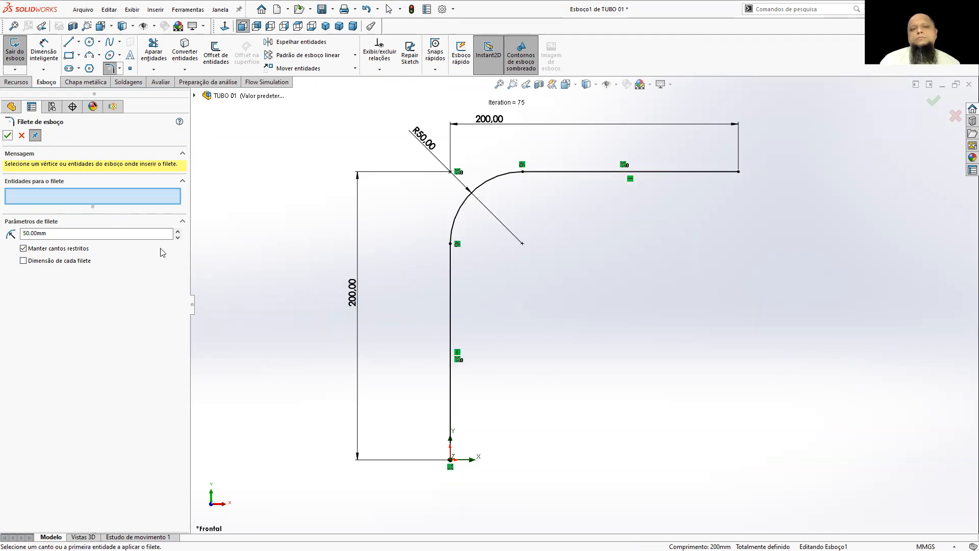
# Step: Accept the corner fillet and exit the path sketch so the swept pipe rebuilds
pyautogui.click(8, 135)
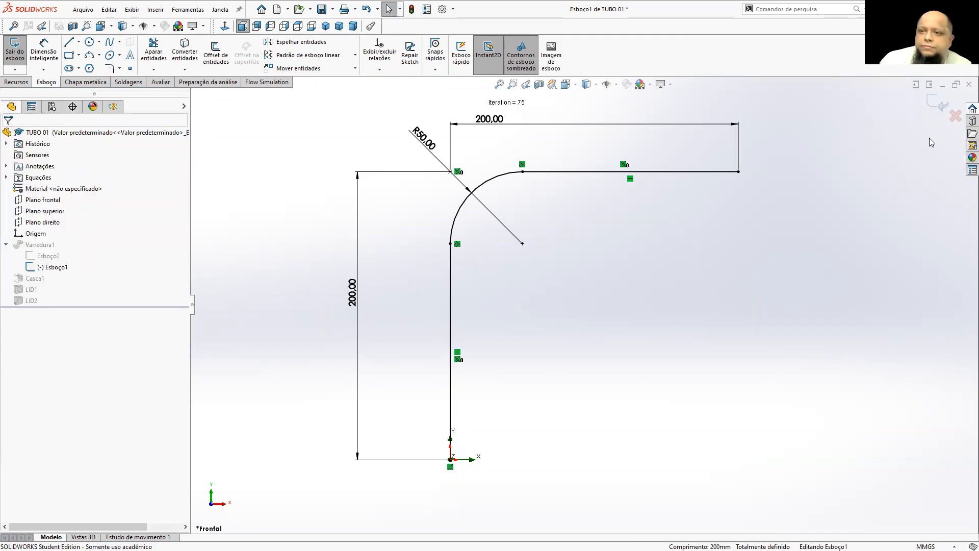
pyautogui.click(939, 104)
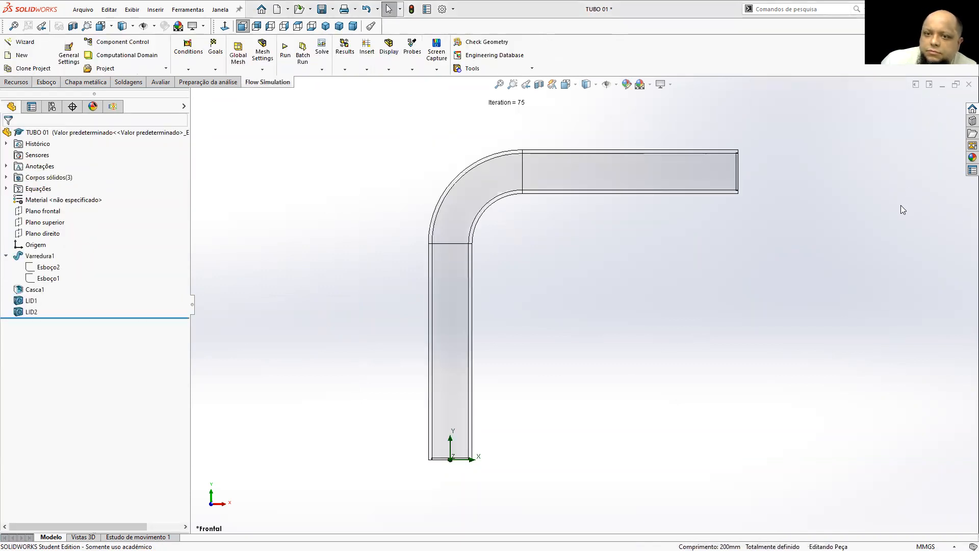
pyautogui.click(612, 291)
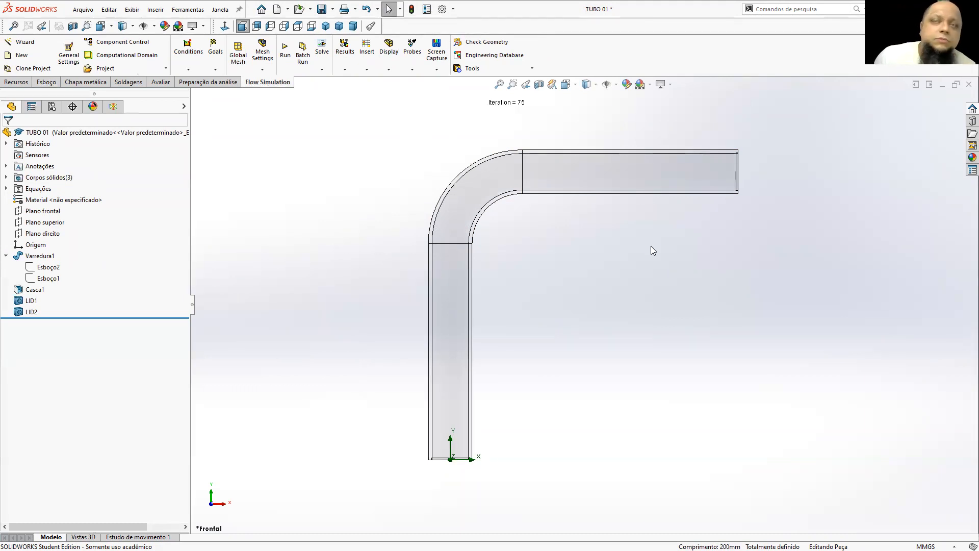
# Step: Run a new flow calculation for the aULA n2cd project and close the solver window once it finishes
pyautogui.click(113, 107)
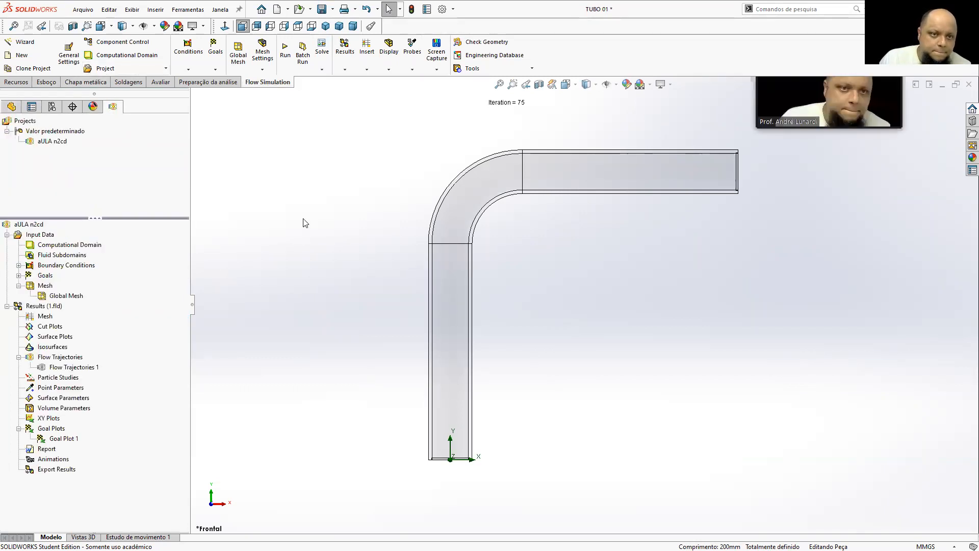
pyautogui.click(285, 50)
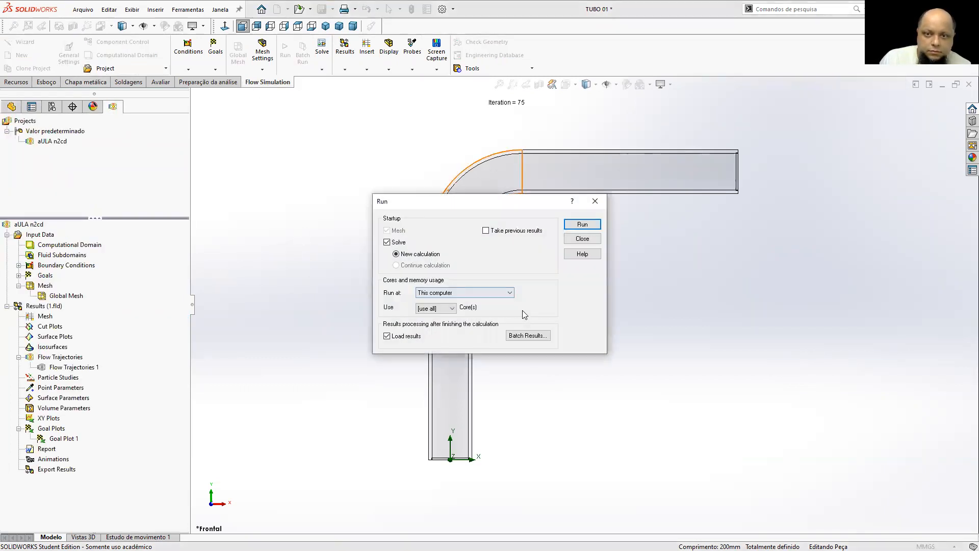
pyautogui.click(582, 225)
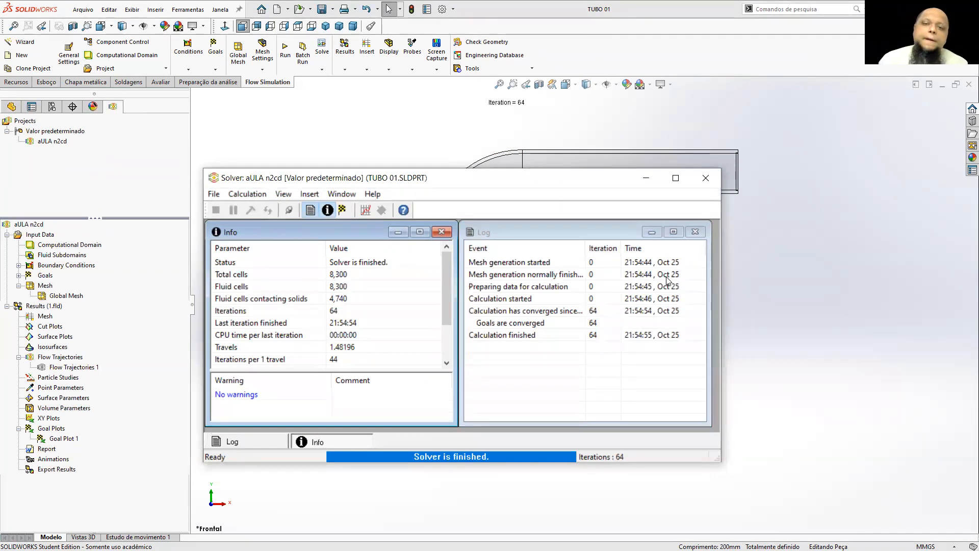
pyautogui.click(703, 178)
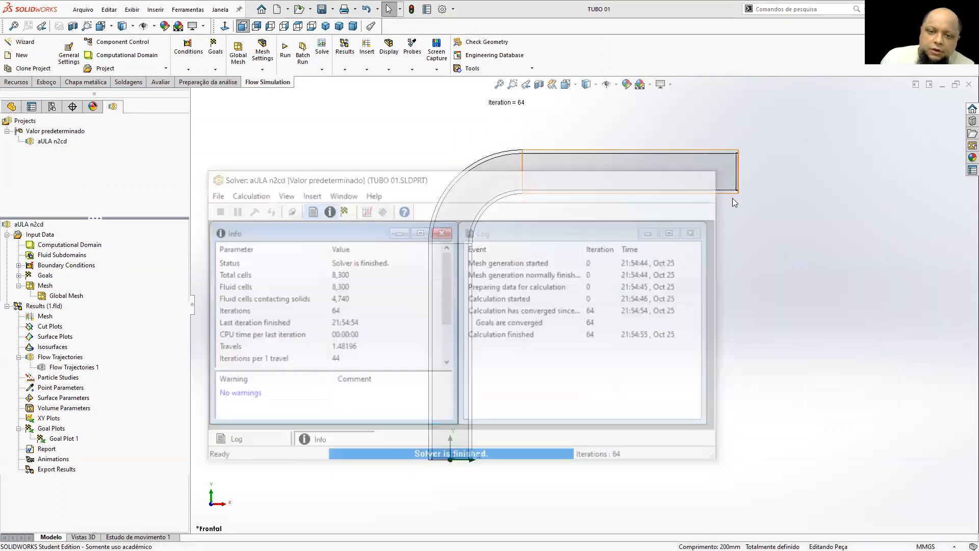
# Step: Show Flow Trajectories 1 on the filleted pipe and play its animation from an angled view
pyautogui.rightClick(51, 366)
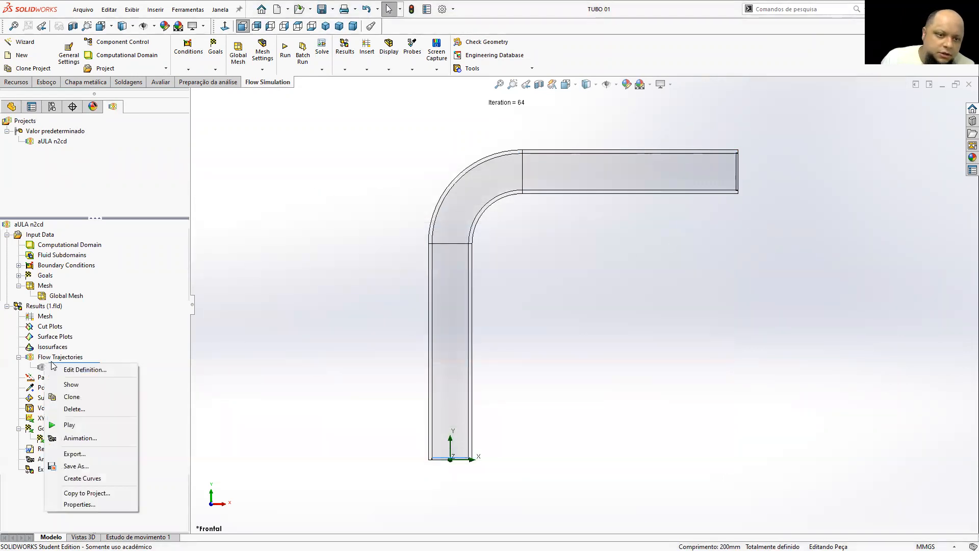
pyautogui.click(88, 385)
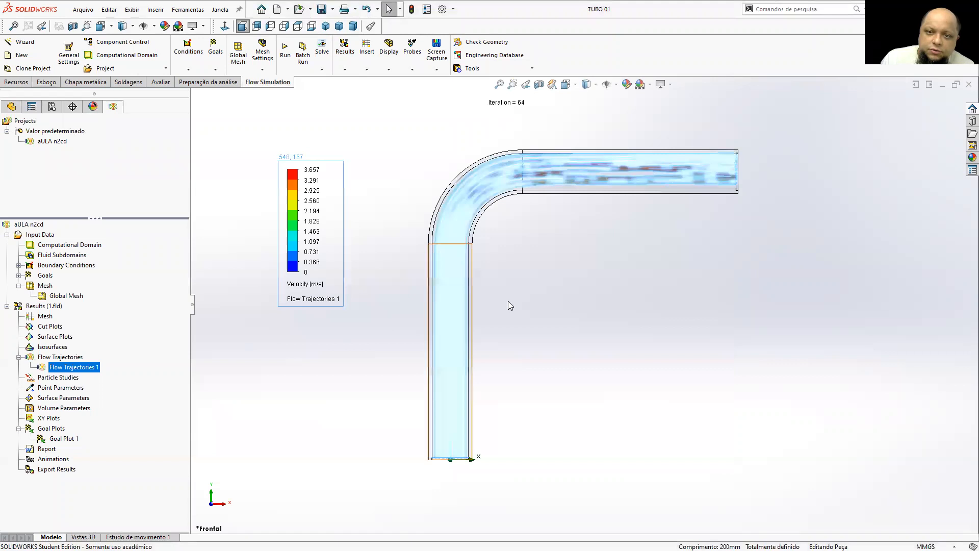
pyautogui.moveTo(586, 274); pyautogui.dragTo(556, 272, button='middle')
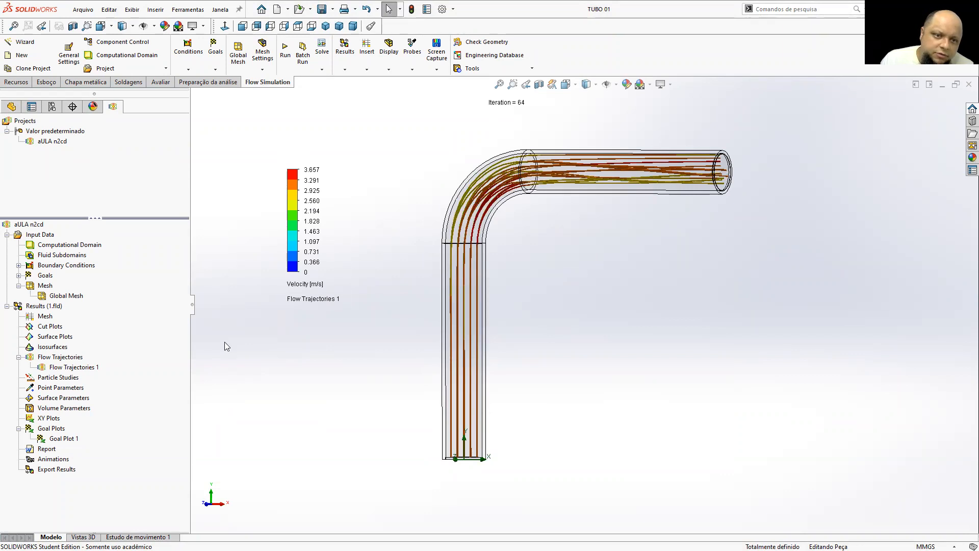
pyautogui.moveTo(575, 343); pyautogui.dragTo(551, 332, button='middle')
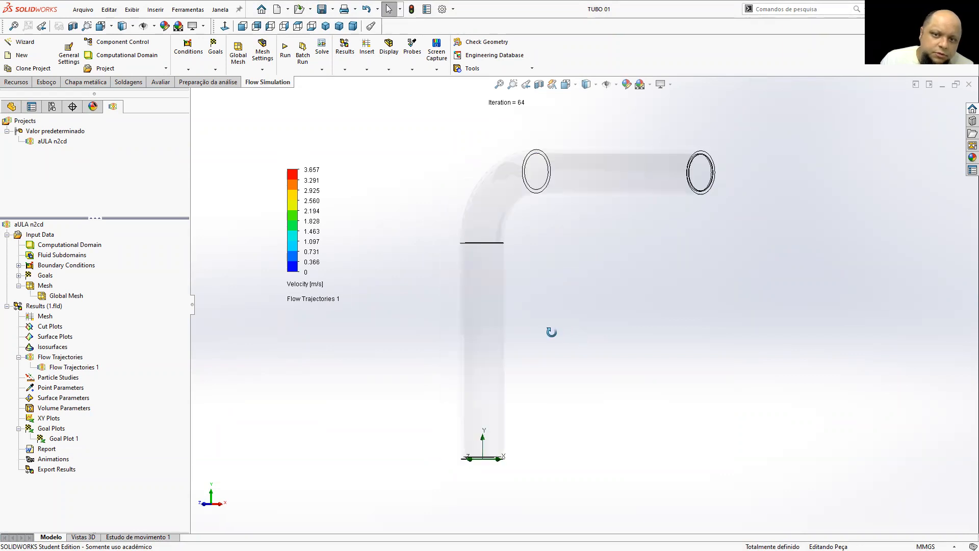
pyautogui.rightClick(77, 368)
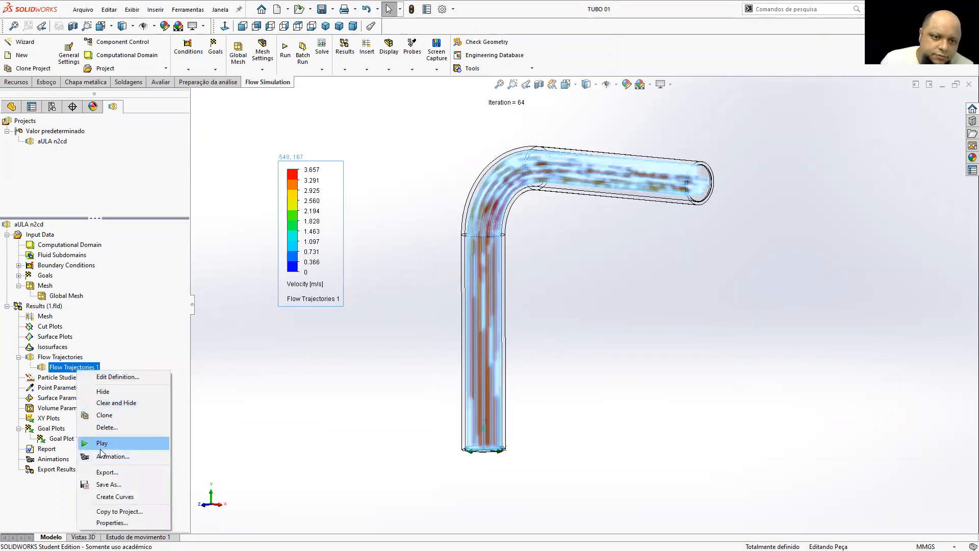
pyautogui.click(102, 443)
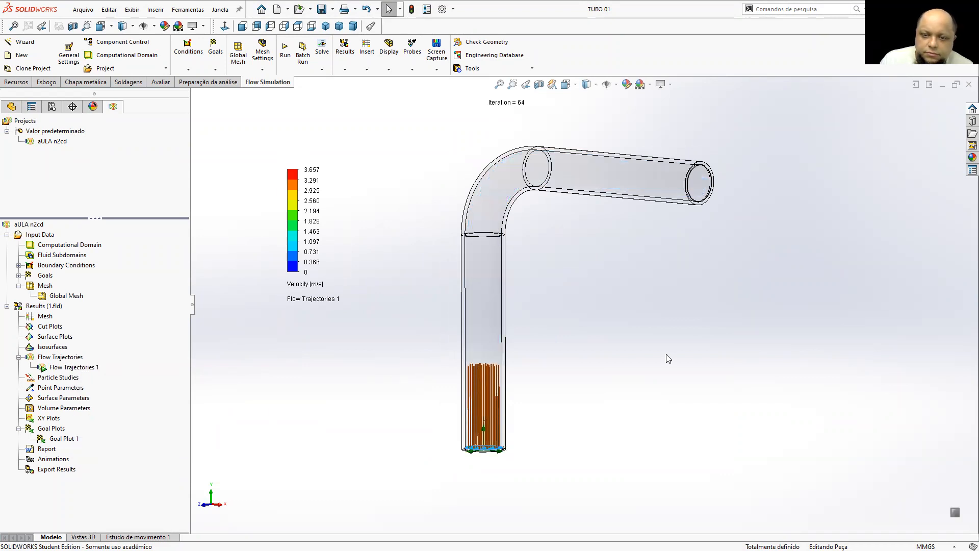
pyautogui.scroll(-3, 527, 282)
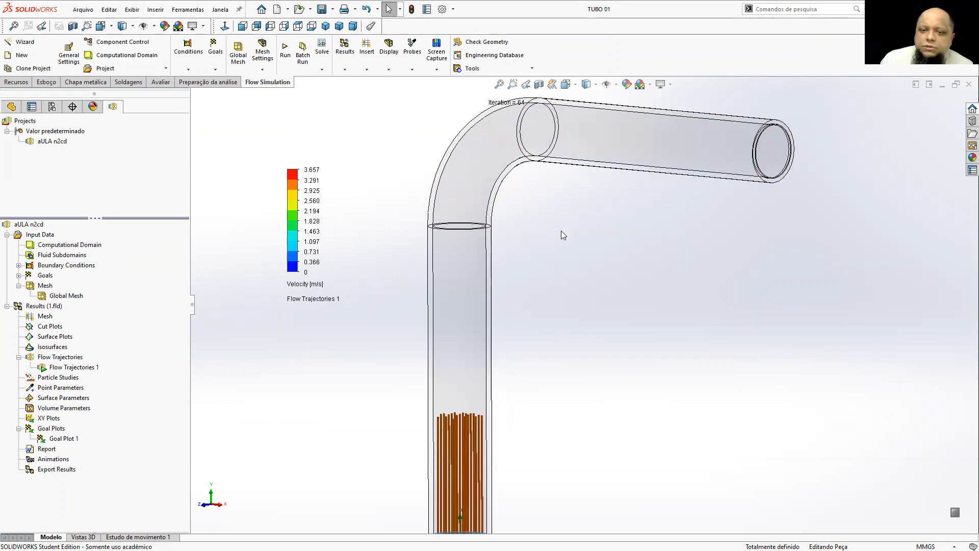
# Step: Switch the flow trajectories' colour legend parameter to Pressure and toggle the animation playback
pyautogui.rightClick(307, 288)
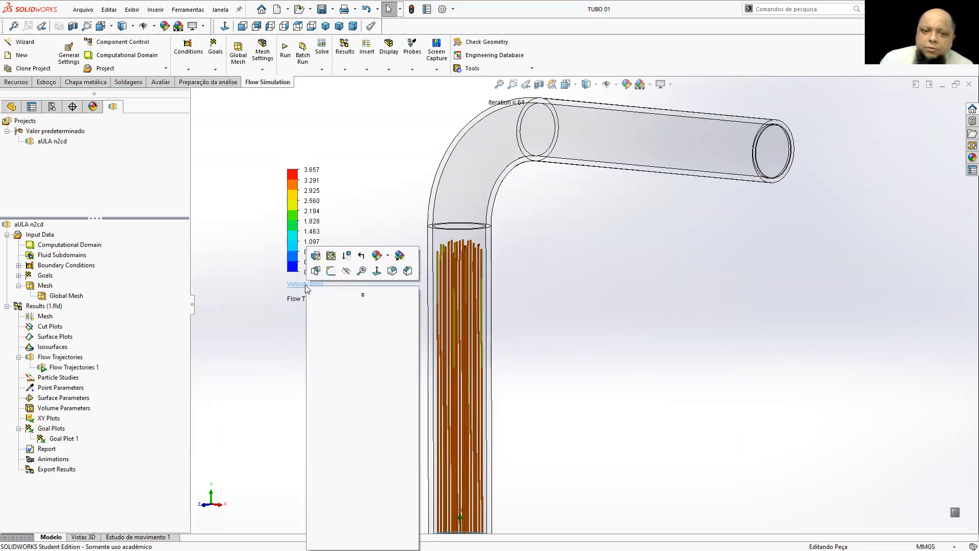
pyautogui.click(305, 286)
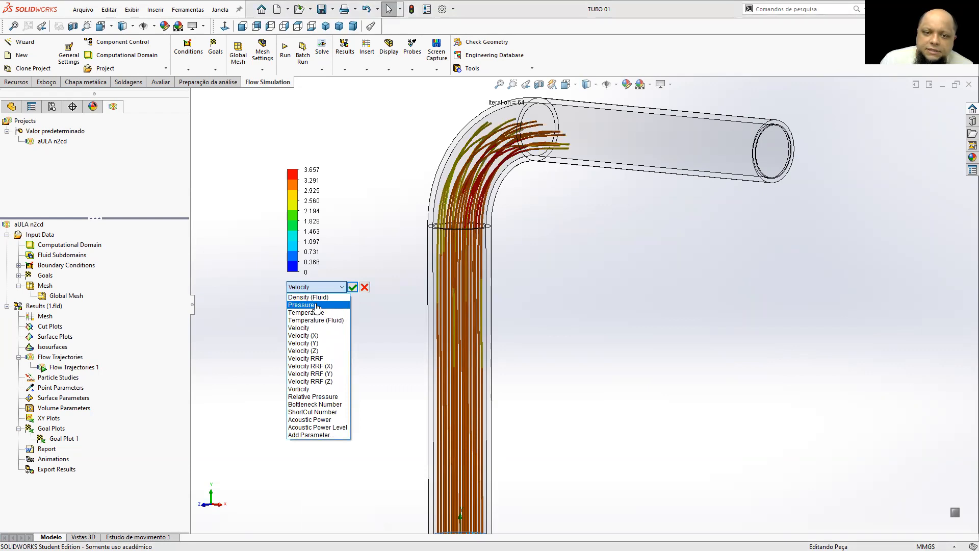
pyautogui.click(316, 305)
pyautogui.click(352, 287)
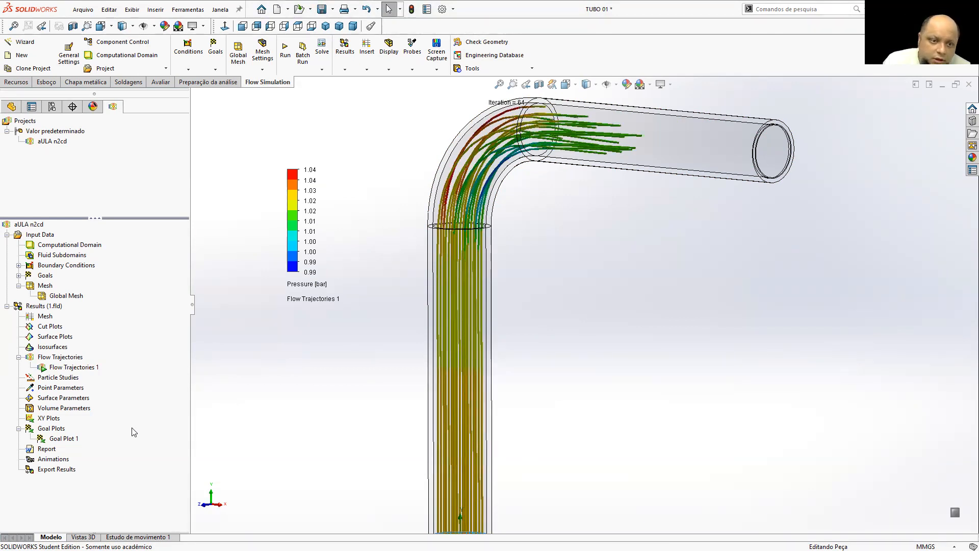
pyautogui.rightClick(52, 367)
pyautogui.click(83, 441)
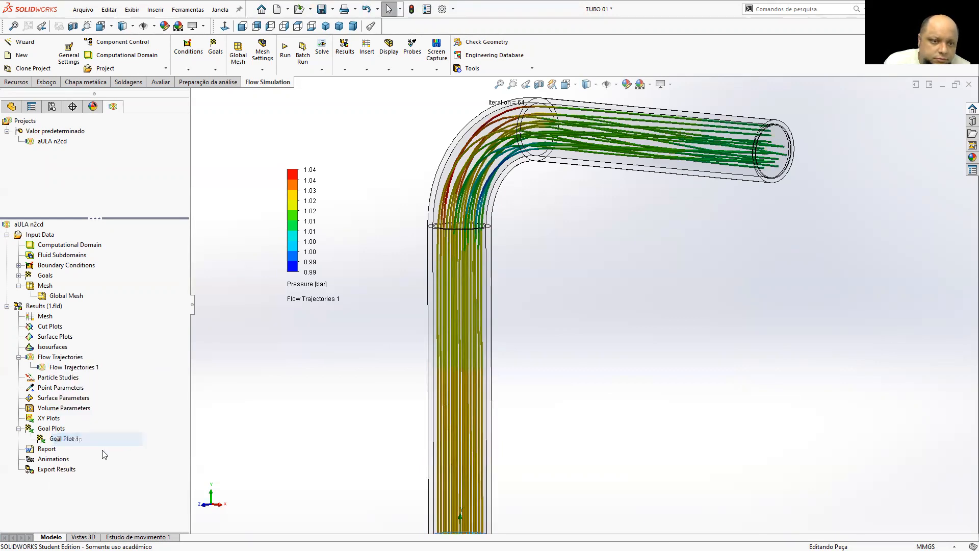
# Step: Open Goal Plot 1's definition and export its results to Excel
pyautogui.rightClick(47, 439)
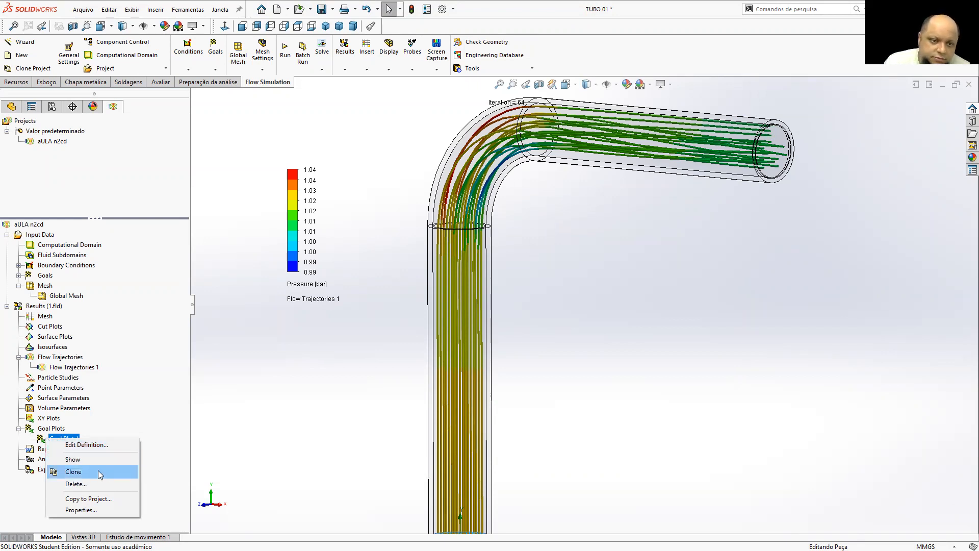
pyautogui.click(86, 445)
pyautogui.click(98, 373)
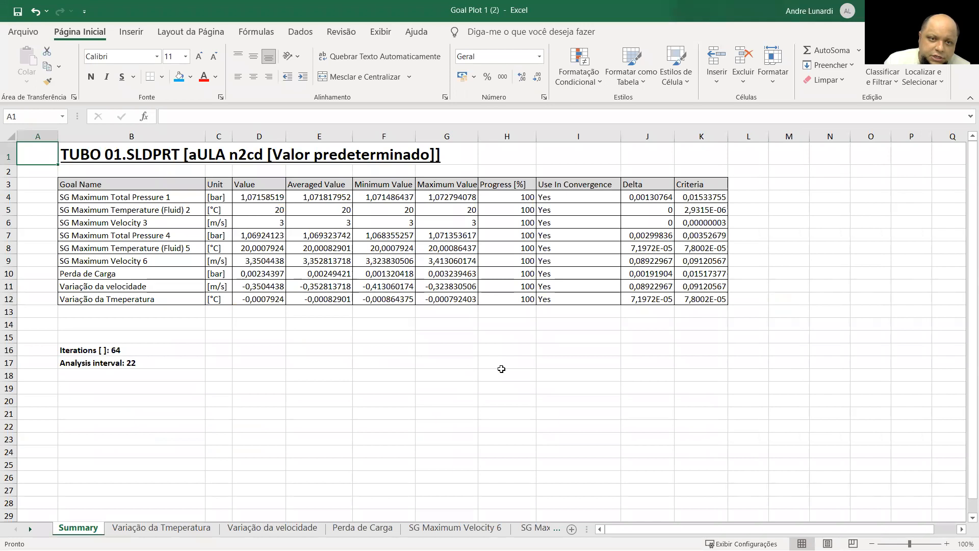
# Step: Copy the goal table B3:K12 from the new workbook and paste it at B25 in the Goal Plot 1 workbook's Summary sheet
pyautogui.moveTo(70, 184); pyautogui.dragTo(705, 297)
pyautogui.hotkey('ctrl', 'c')
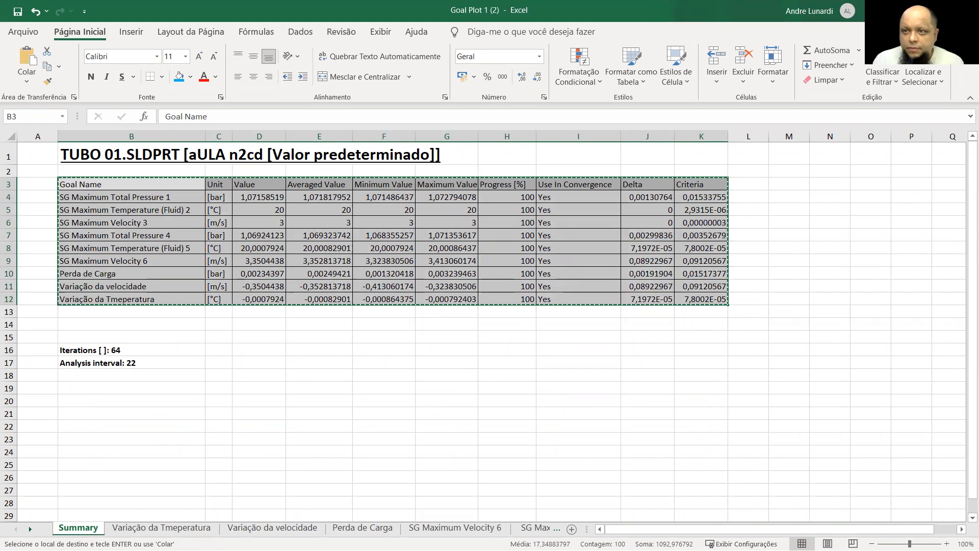
pyautogui.hotkey('alt', 'Tab')
pyautogui.scroll(-3, 107, 447)
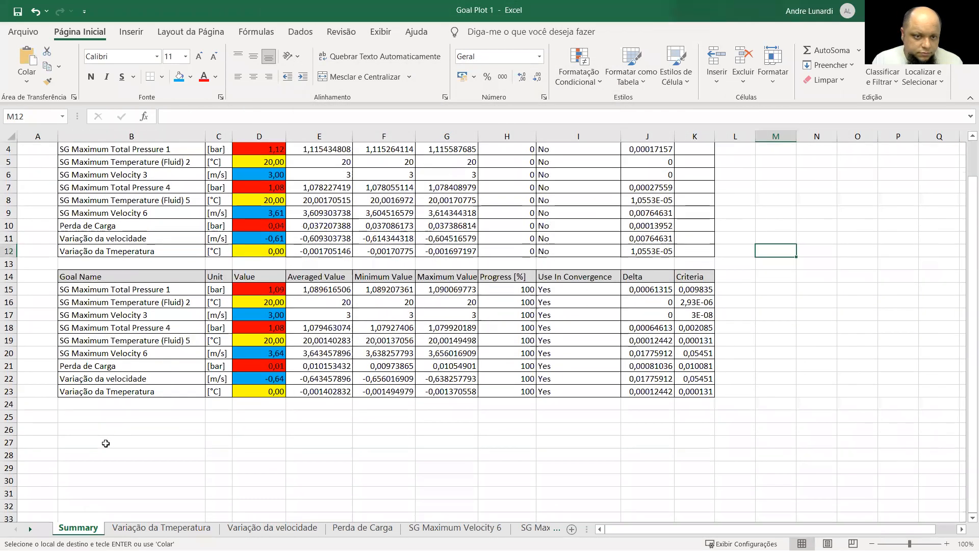
pyautogui.click(81, 351)
pyautogui.click(81, 339)
pyautogui.hotkey('ctrl', 'v')
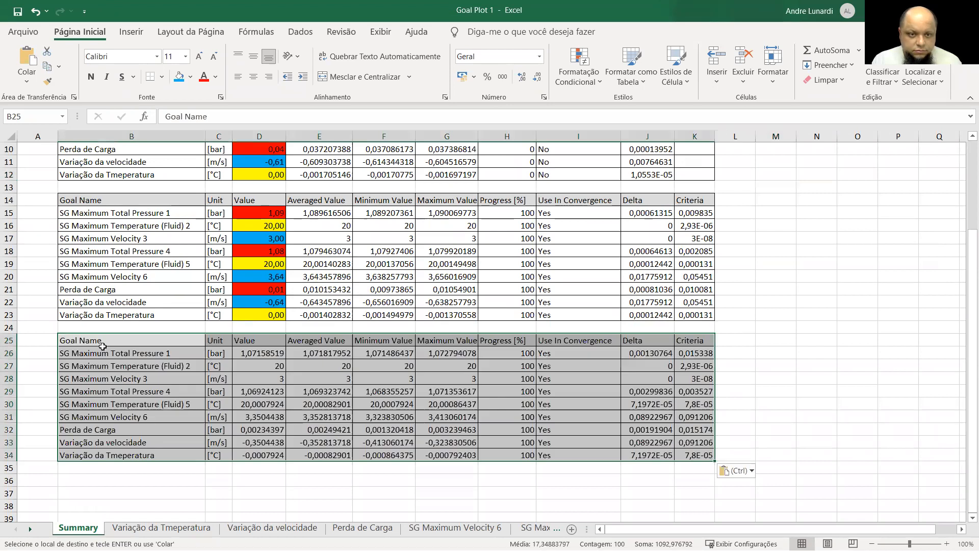
pyautogui.click(814, 307)
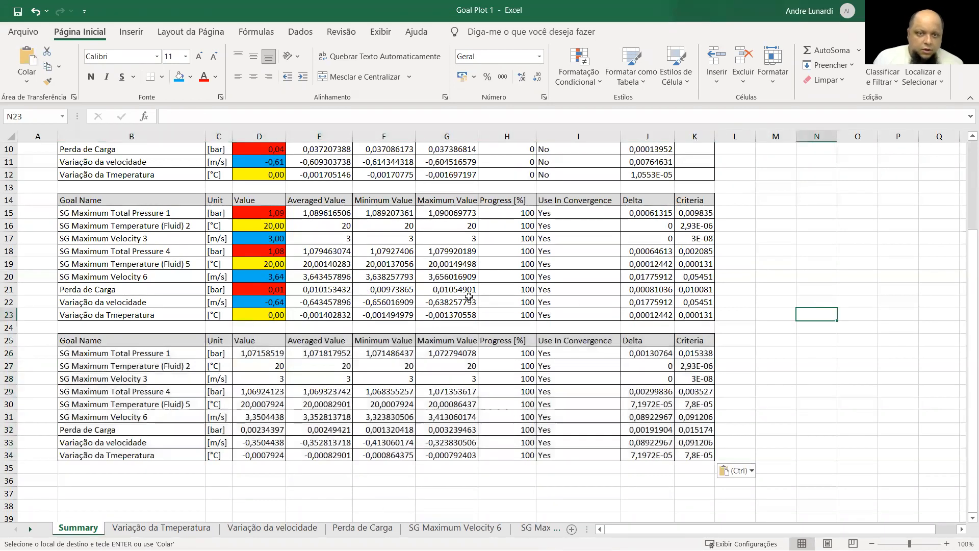
# Step: Format the pasted table's Value cells D26:D34 to show two decimal places
pyautogui.moveTo(279, 353); pyautogui.dragTo(265, 455)
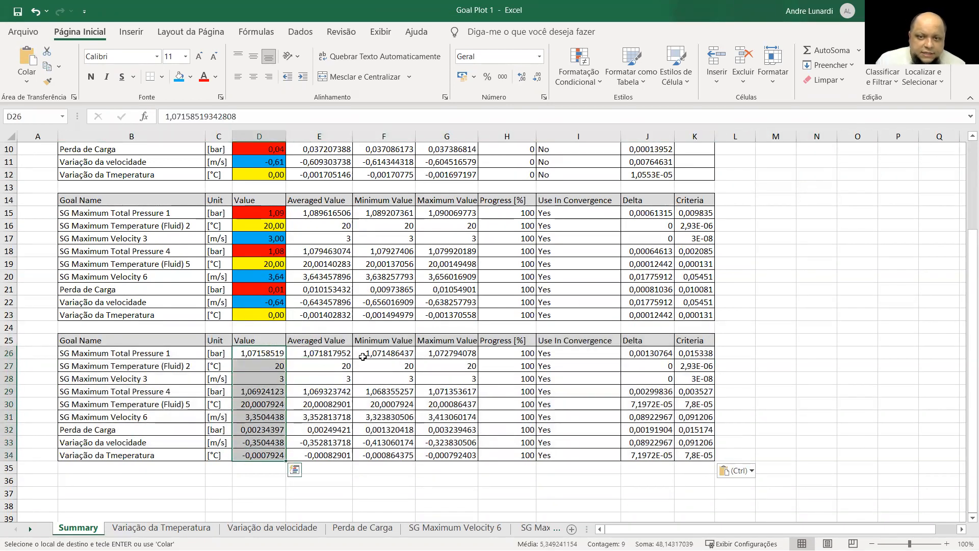
pyautogui.click(538, 83)
pyautogui.click(538, 83)
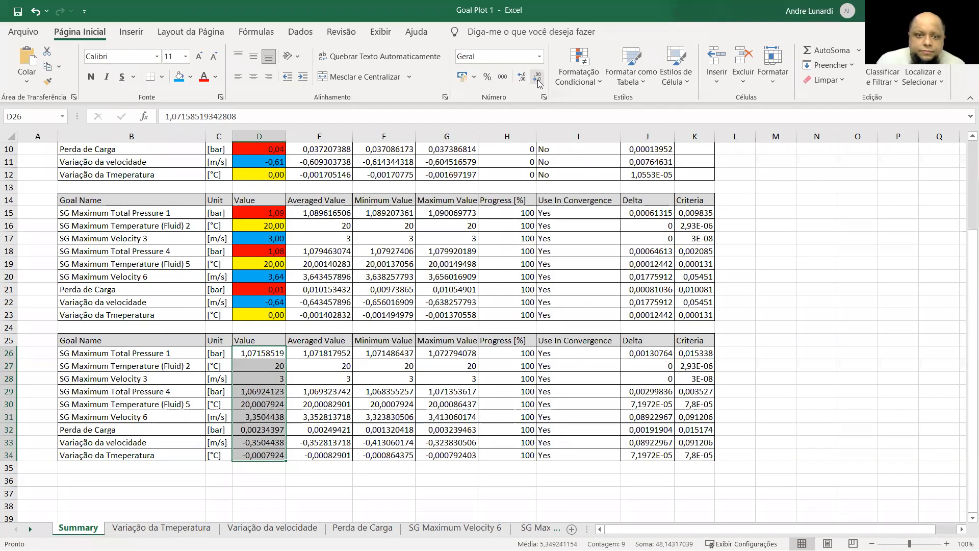
pyautogui.click(538, 83)
pyautogui.click(538, 83)
pyautogui.click(538, 84)
pyautogui.click(538, 83)
pyautogui.click(870, 284)
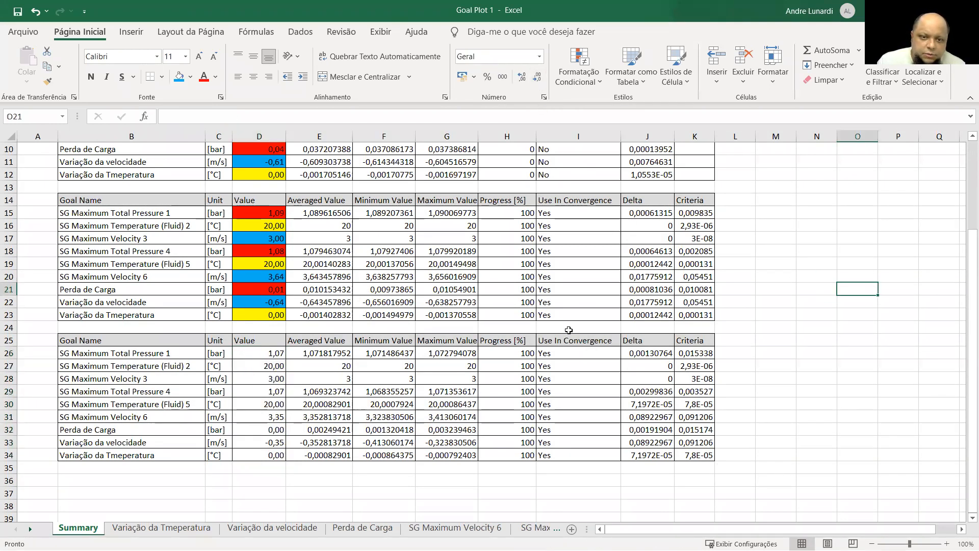
# Step: Fill the pressure value cells D26, D29 and D32 with red
pyautogui.click(270, 354)
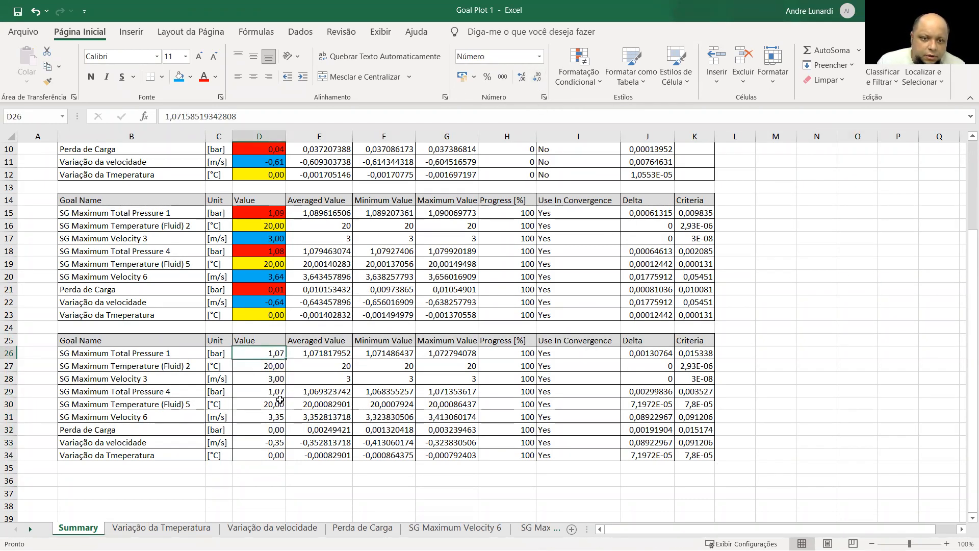
pyautogui.keyDown('ctrl'); pyautogui.click(272, 393); pyautogui.keyUp('ctrl')
pyautogui.keyDown('ctrl'); pyautogui.click(275, 431); pyautogui.keyUp('ctrl')
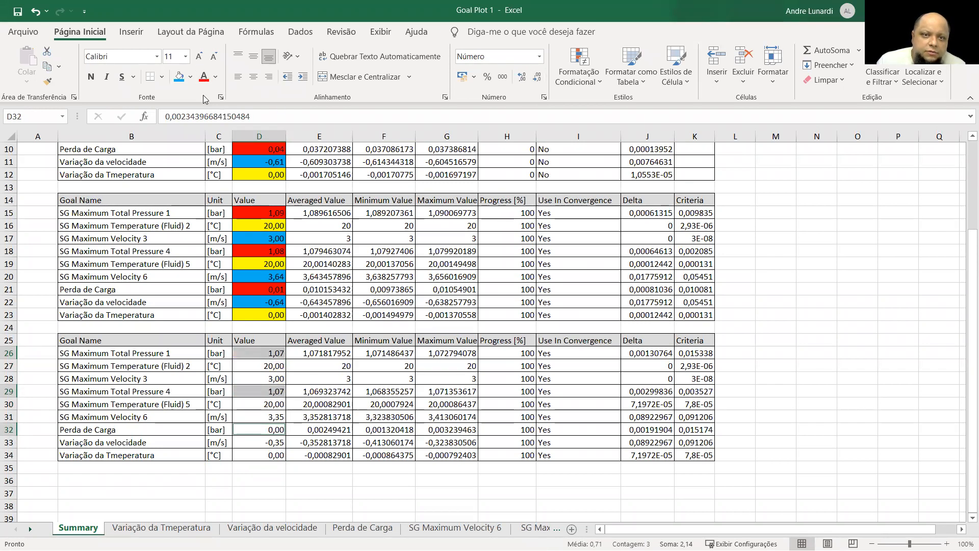
pyautogui.click(191, 76)
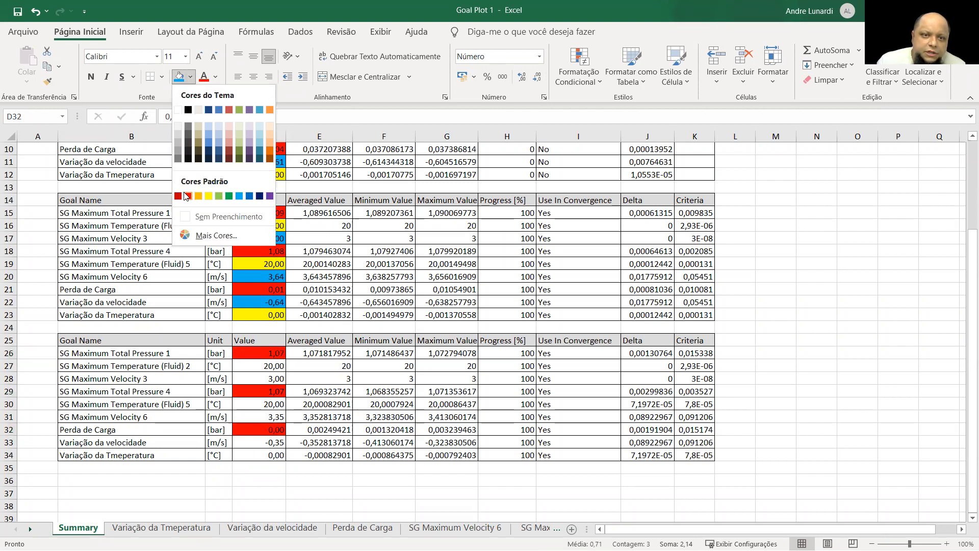
pyautogui.click(189, 189)
pyautogui.click(391, 260)
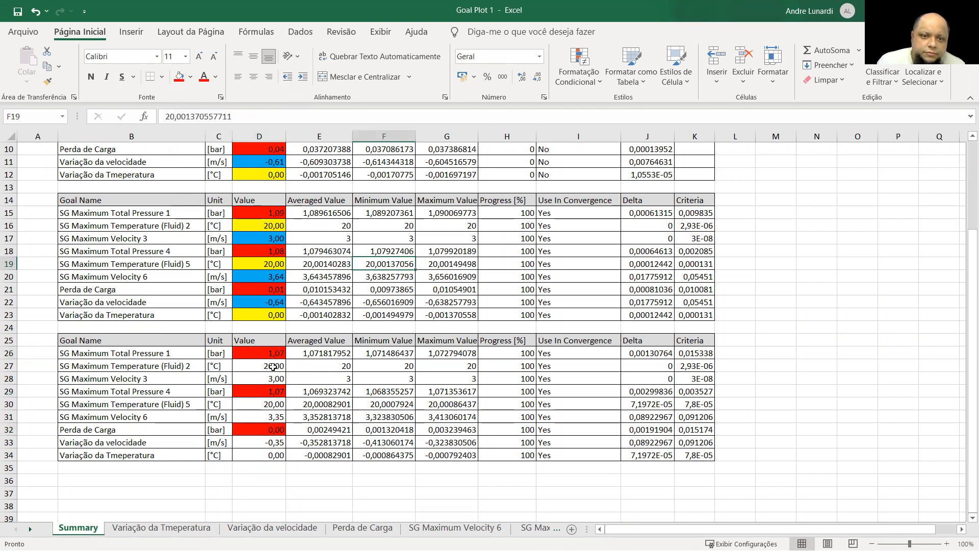
# Step: Fill the temperature value cells D27, D30 and D34 with yellow
pyautogui.click(273, 367)
pyautogui.keyDown('ctrl'); pyautogui.click(278, 406); pyautogui.keyUp('ctrl')
pyautogui.keyDown('ctrl'); pyautogui.click(279, 456); pyautogui.keyUp('ctrl')
pyautogui.click(191, 76)
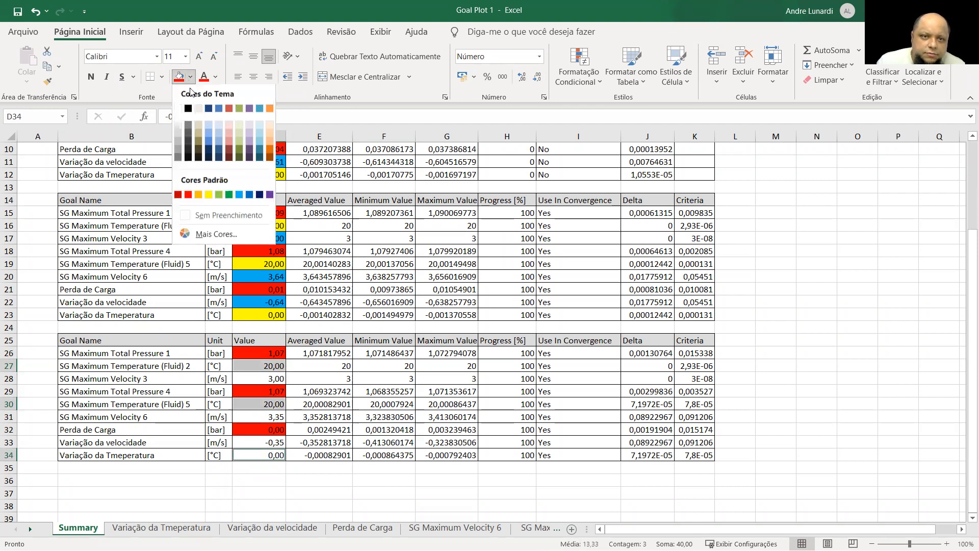
pyautogui.click(209, 195)
pyautogui.moveTo(447, 340); pyautogui.dragTo(447, 353)
# Step: Fill the velocity value cells D28, D31 and D33 with light blue
pyautogui.click(284, 377)
pyautogui.keyDown('ctrl'); pyautogui.click(282, 417); pyautogui.keyUp('ctrl')
pyautogui.keyDown('ctrl'); pyautogui.click(282, 439); pyautogui.keyUp('ctrl')
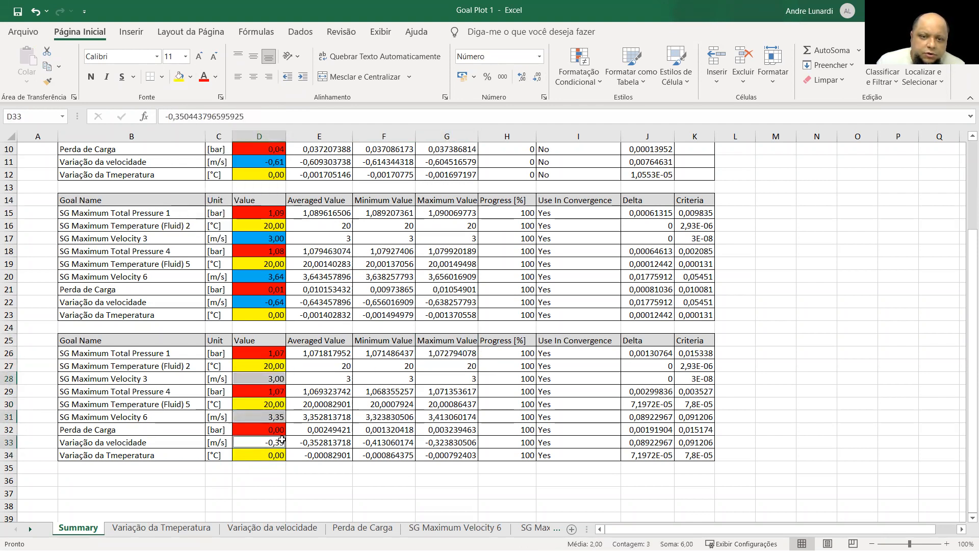
pyautogui.click(190, 77)
pyautogui.click(241, 196)
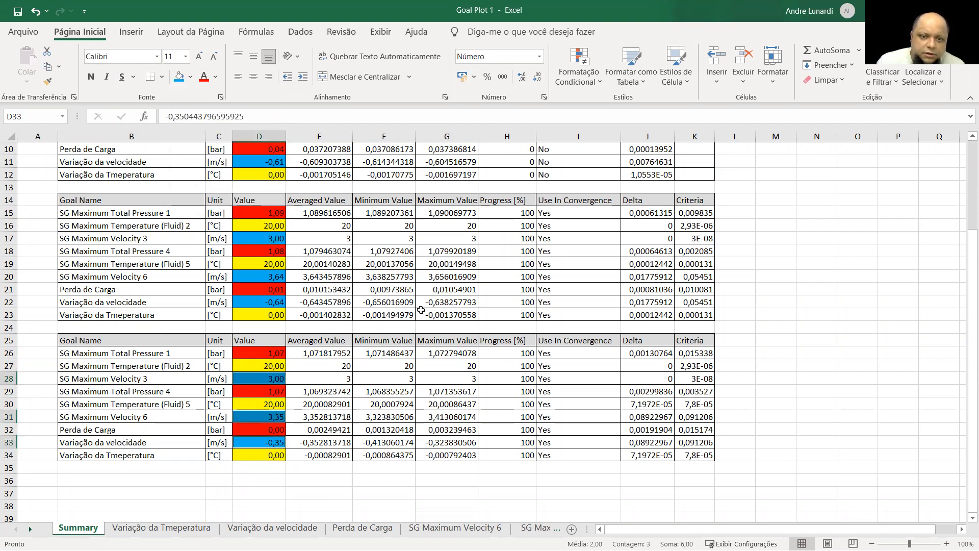
pyautogui.click(386, 362)
pyautogui.scroll(1, 331, 281)
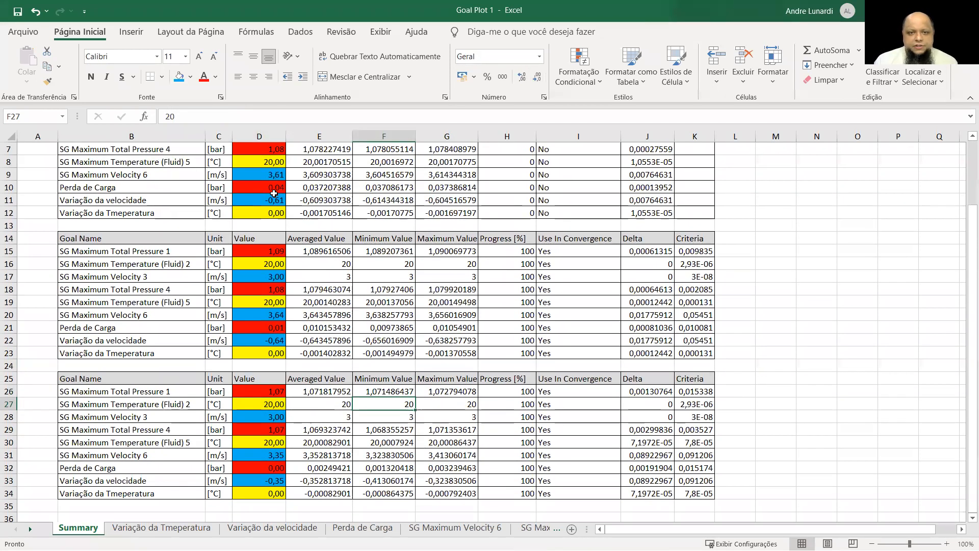
# Step: Look over the pasted goal table in Excel, then switch to SOLIDWORKS and close the Goal Plot 1 definition
pyautogui.scroll(-1, 266, 340)
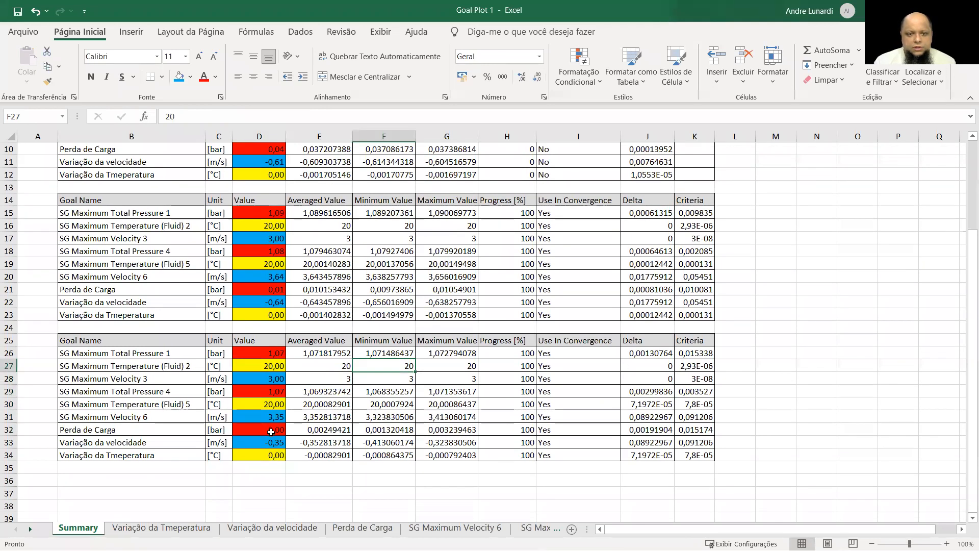
pyautogui.click(279, 416)
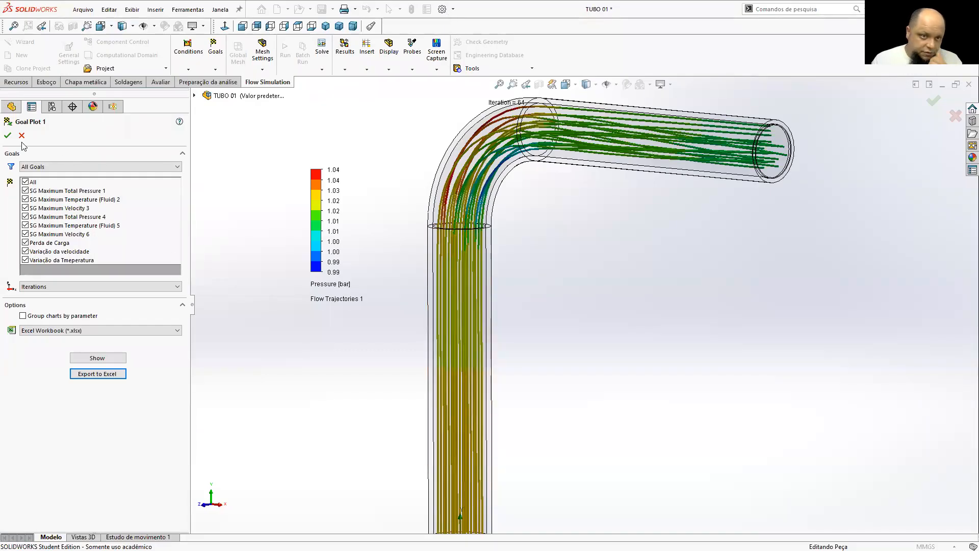
pyautogui.click(21, 135)
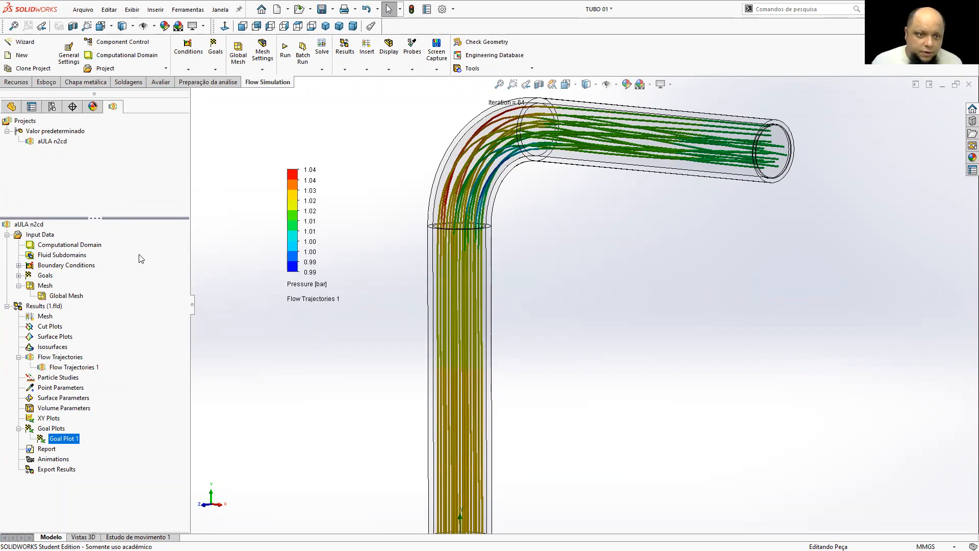
# Step: Open the sweep path sketch Esboço1 for editing and view it from the front
pyautogui.click(12, 107)
pyautogui.click(48, 278)
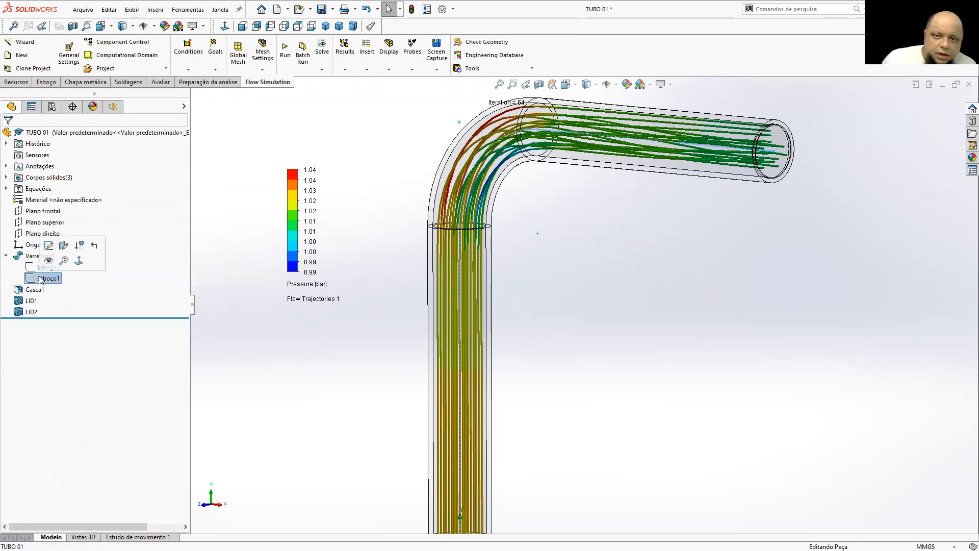
pyautogui.rightClick(41, 278)
pyautogui.click(48, 244)
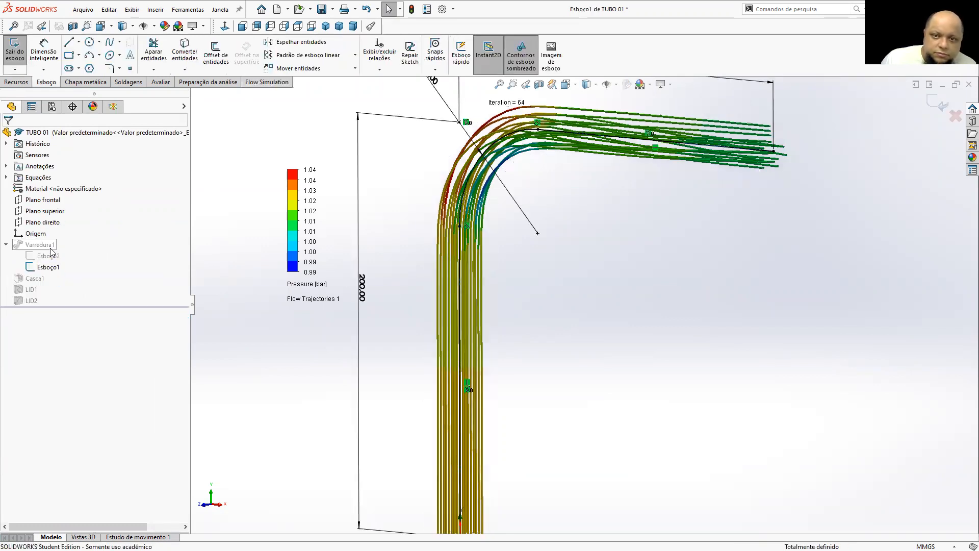
pyautogui.click(540, 347)
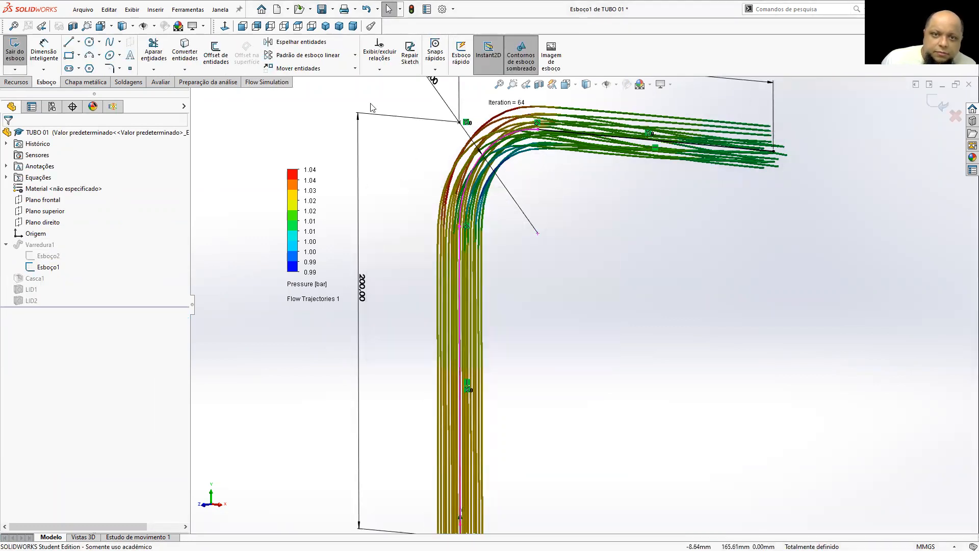
pyautogui.click(243, 26)
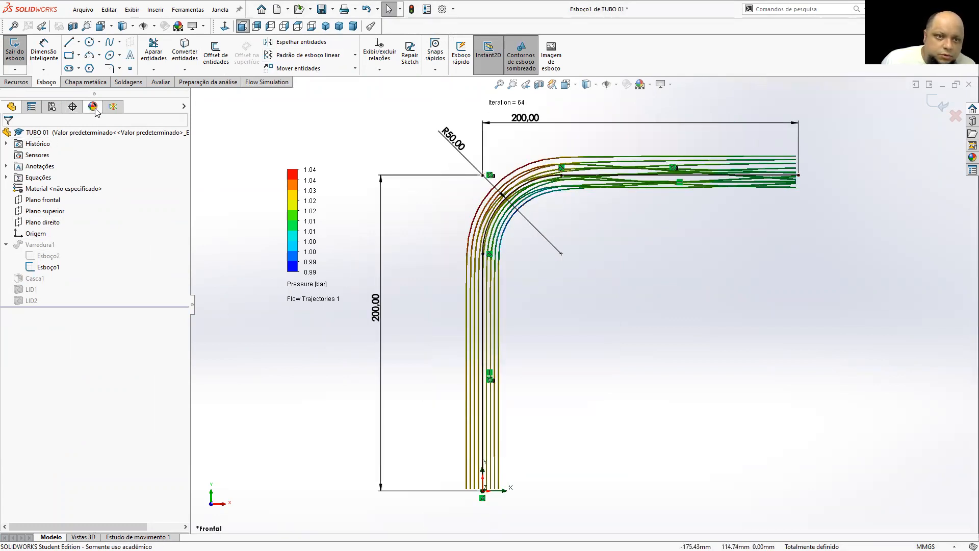
# Step: Hide the flow trajectories and leave the path sketch, discarding its changes and resetting the mesh settings
pyautogui.click(112, 107)
pyautogui.rightClick(55, 364)
pyautogui.click(96, 388)
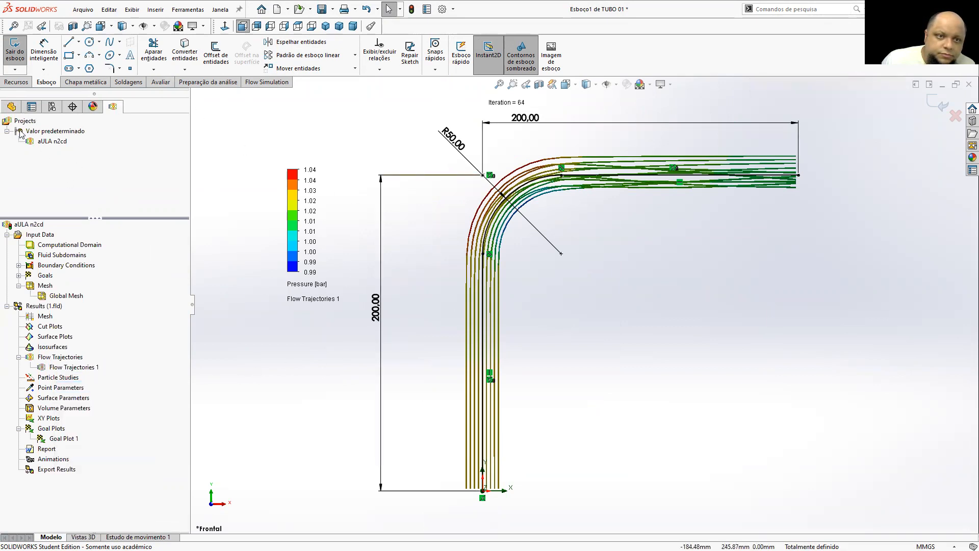
pyautogui.click(955, 116)
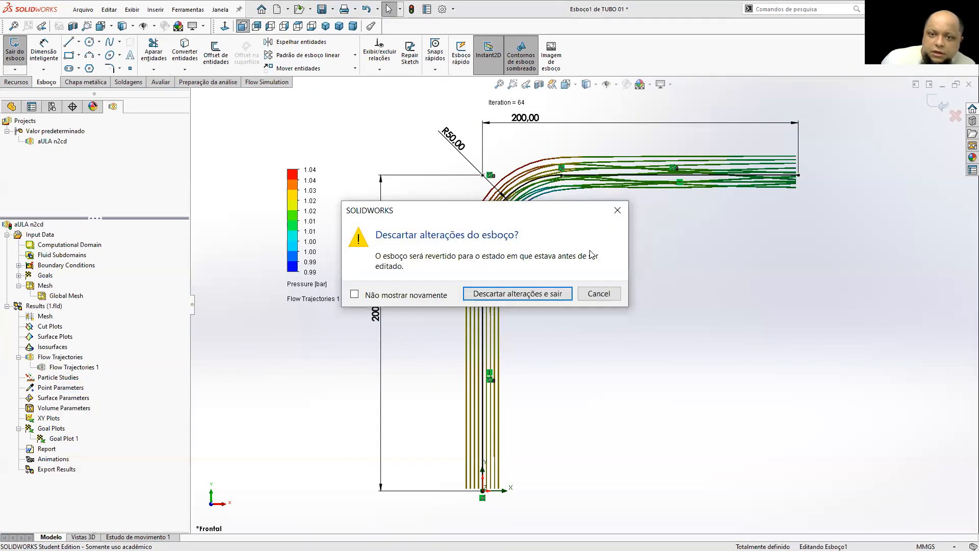
pyautogui.click(525, 296)
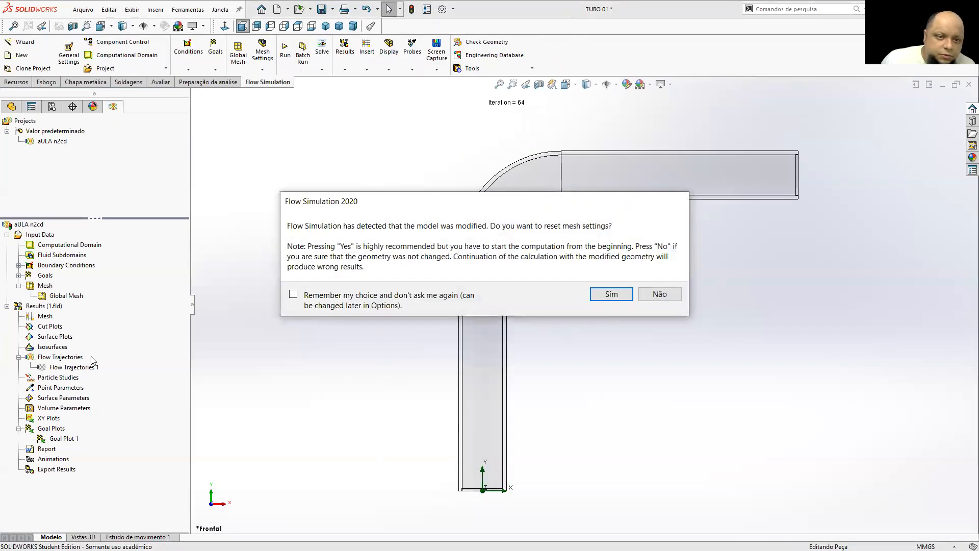
pyautogui.click(614, 294)
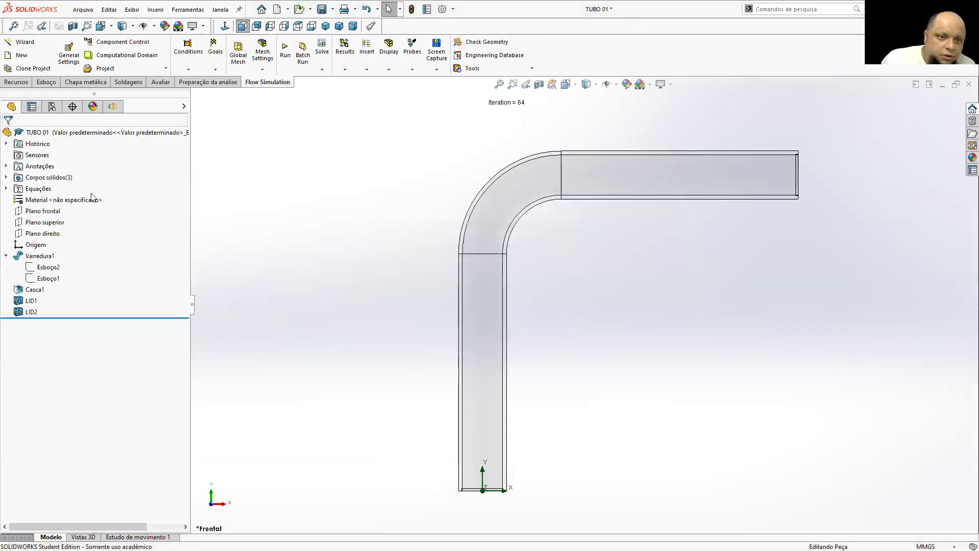
# Step: Reopen the sweep path sketch Esboço1 for editing and dismiss the rebuild errors
pyautogui.click(36, 277)
pyautogui.click(27, 258)
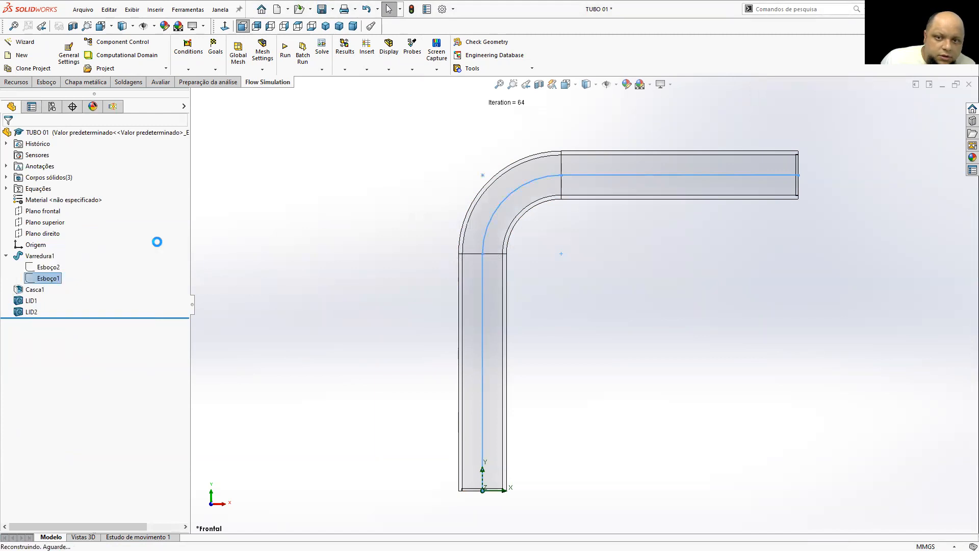
pyautogui.click(537, 345)
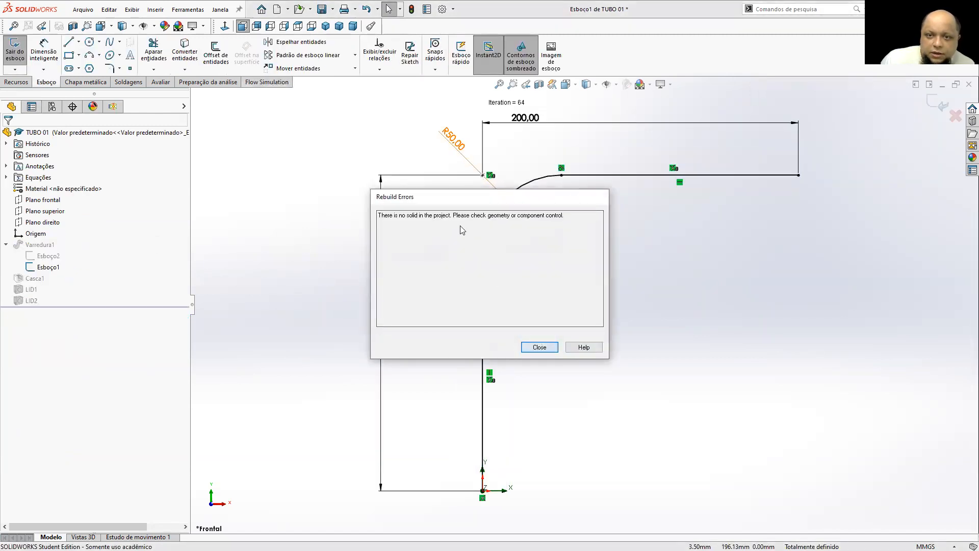
# Step: Set the radius of the path's bend fillet to 150 mm
pyautogui.doubleClick(454, 146)
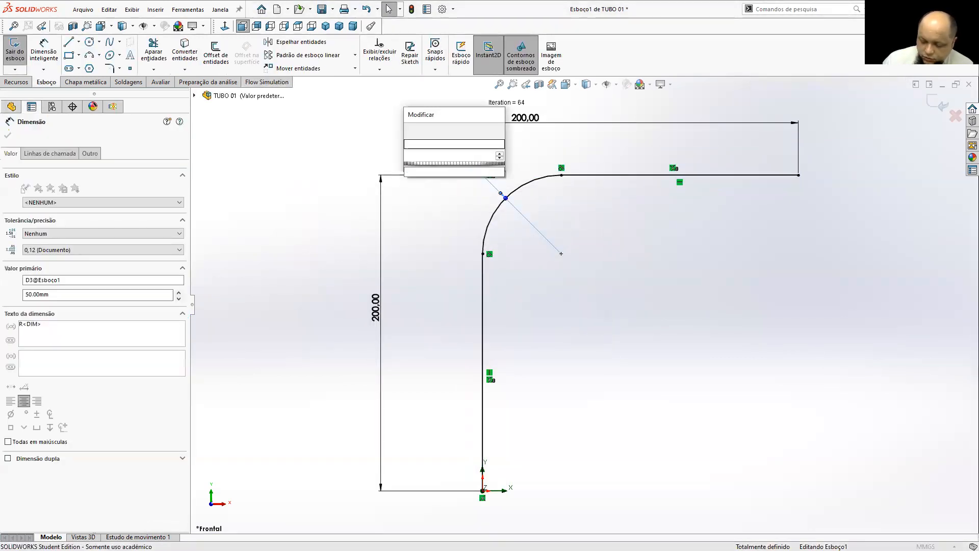
pyautogui.write('150')
pyautogui.press('Return')
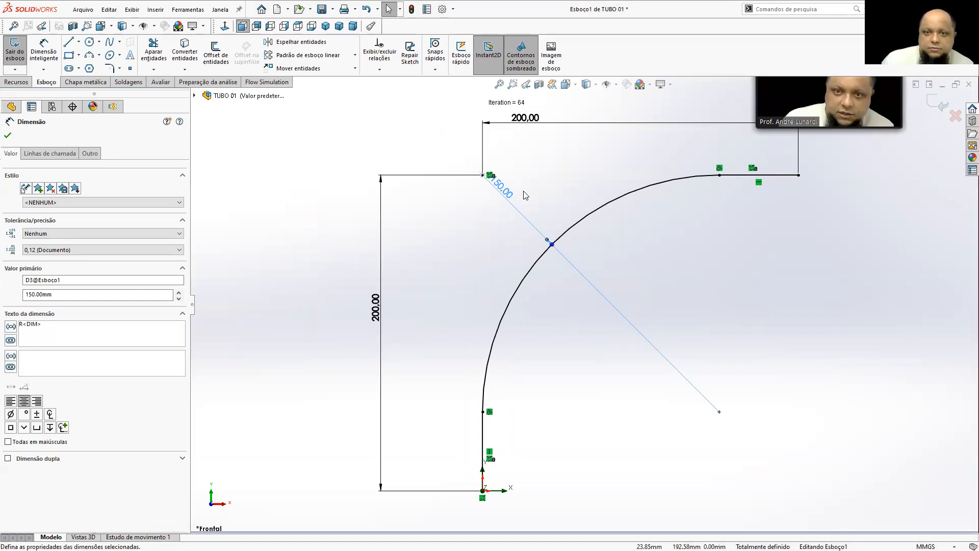
pyautogui.press('Escape')
# Step: Set the path's bend fillet radius to 100 mm, then exit the sketch and reset the mesh settings
pyautogui.doubleClick(503, 191)
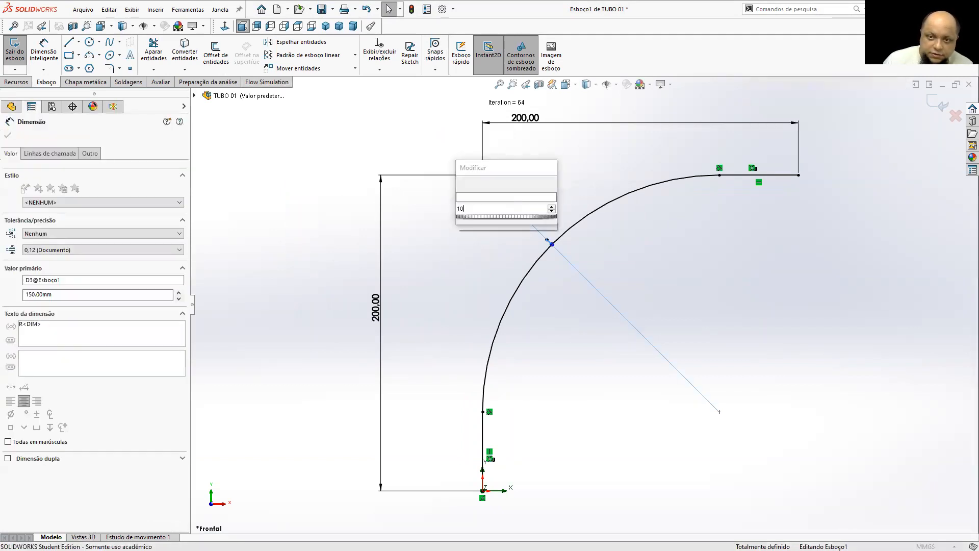
pyautogui.write('100')
pyautogui.press('Return')
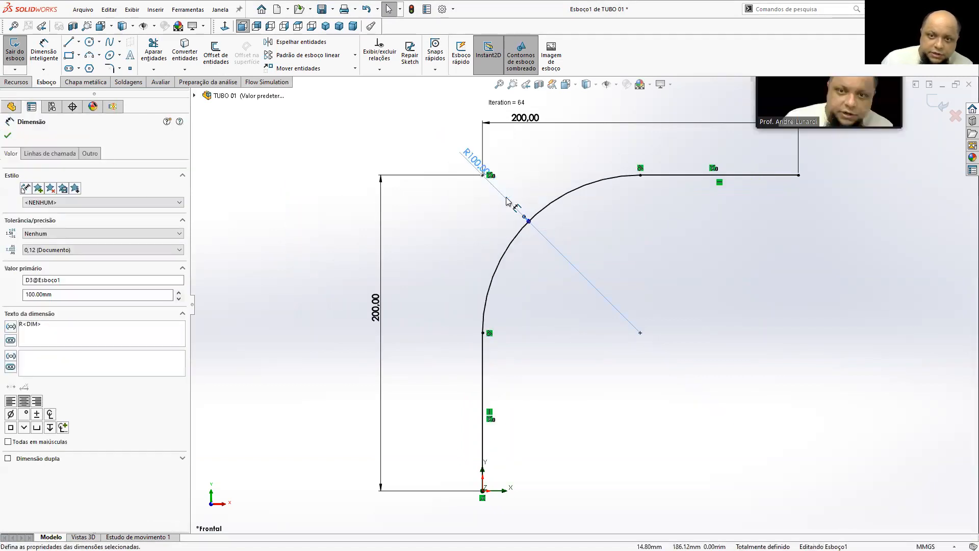
pyautogui.click(937, 106)
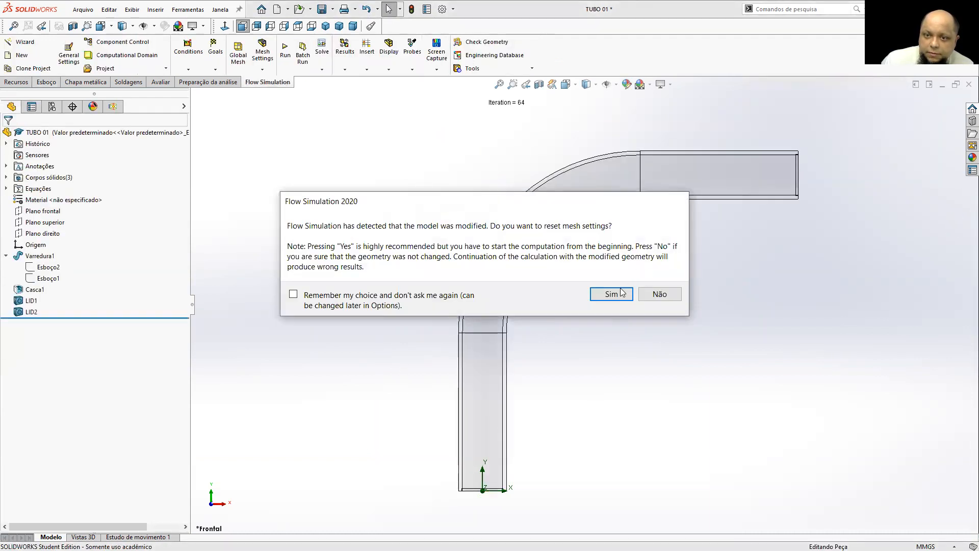
pyautogui.click(612, 295)
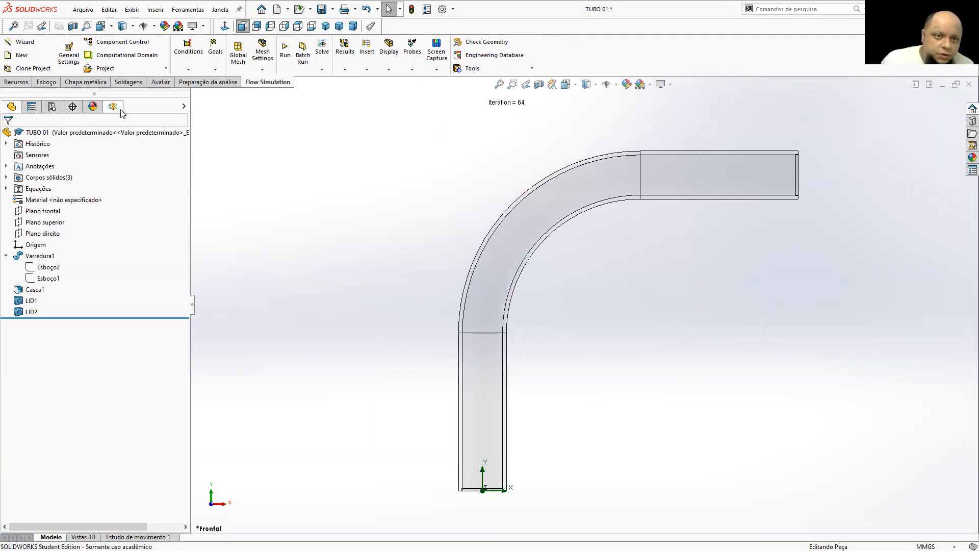
# Step: Run a new flow calculation for the modified pipe and close the solver once it has finished
pyautogui.click(113, 106)
pyautogui.click(285, 53)
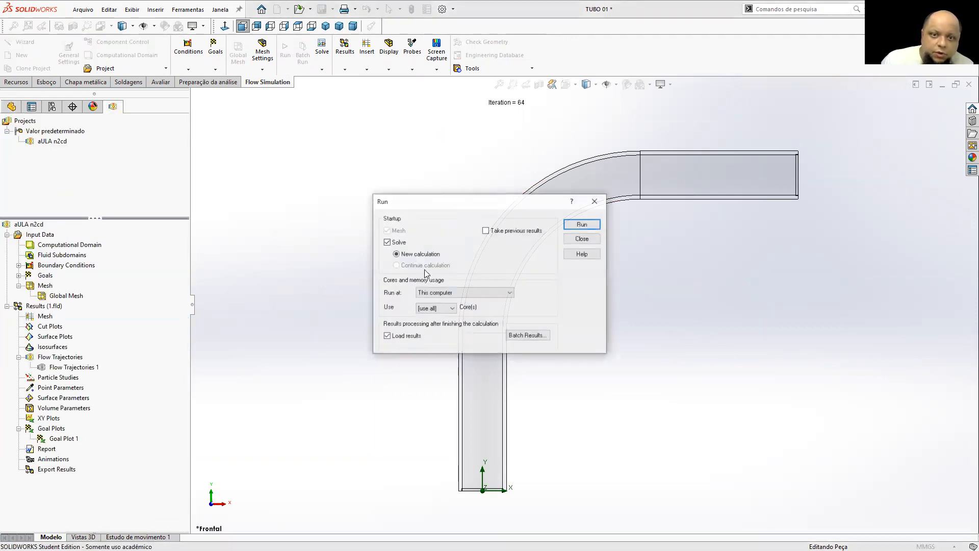
pyautogui.click(585, 227)
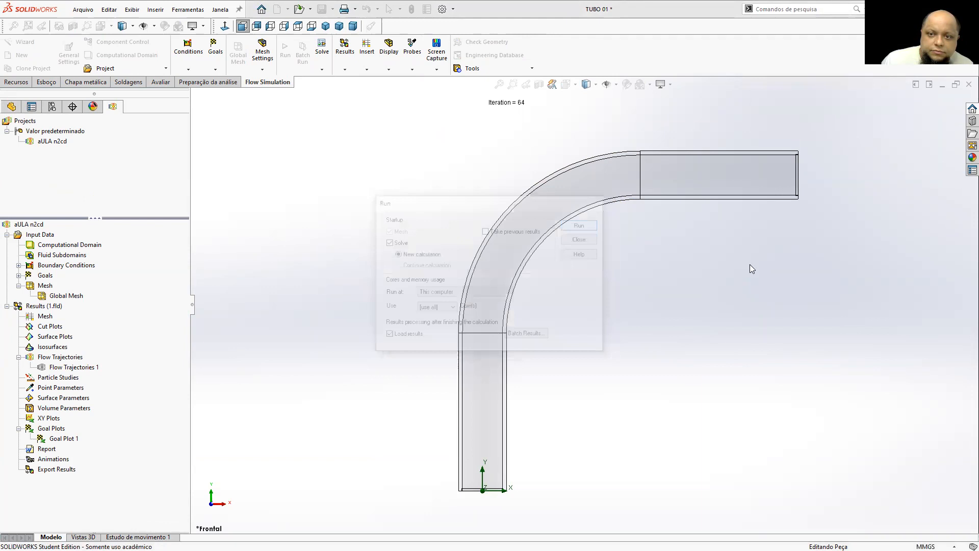
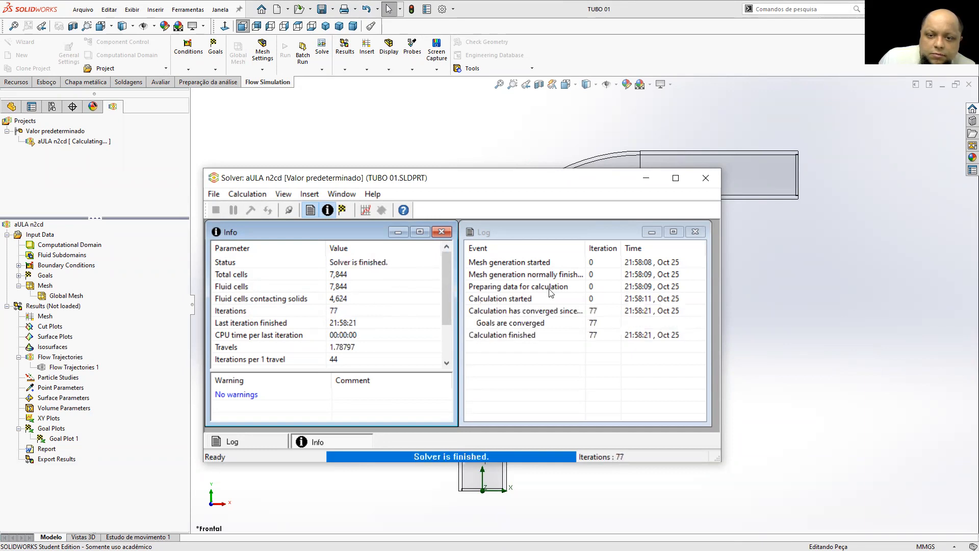
pyautogui.click(705, 178)
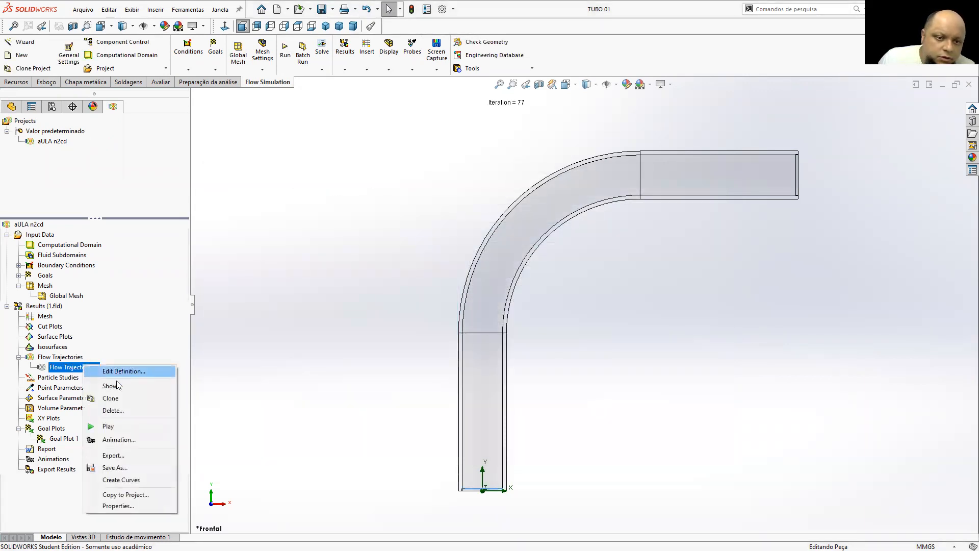
# Step: Show Flow Trajectories 1 in the pipe and examine the pressure distribution around the bend
pyautogui.click(113, 386)
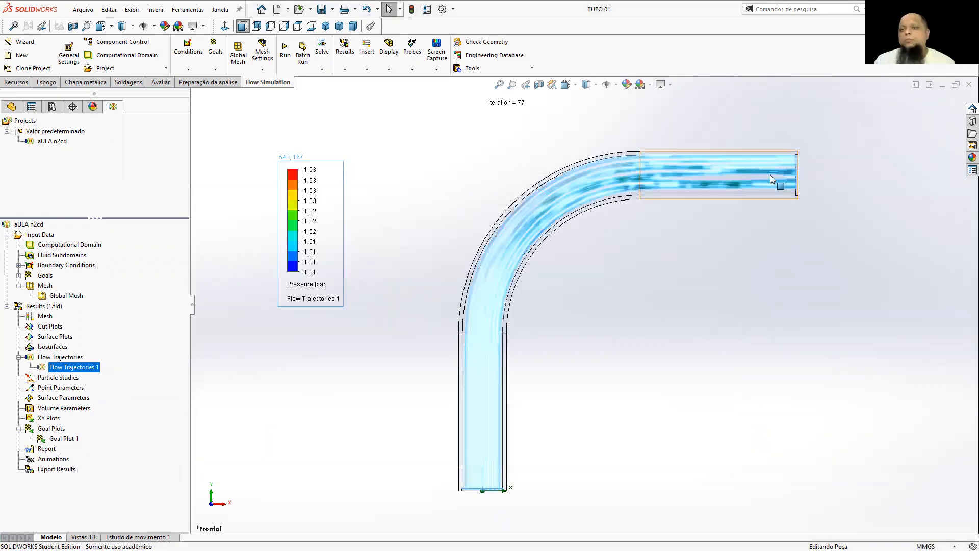
pyautogui.click(752, 312)
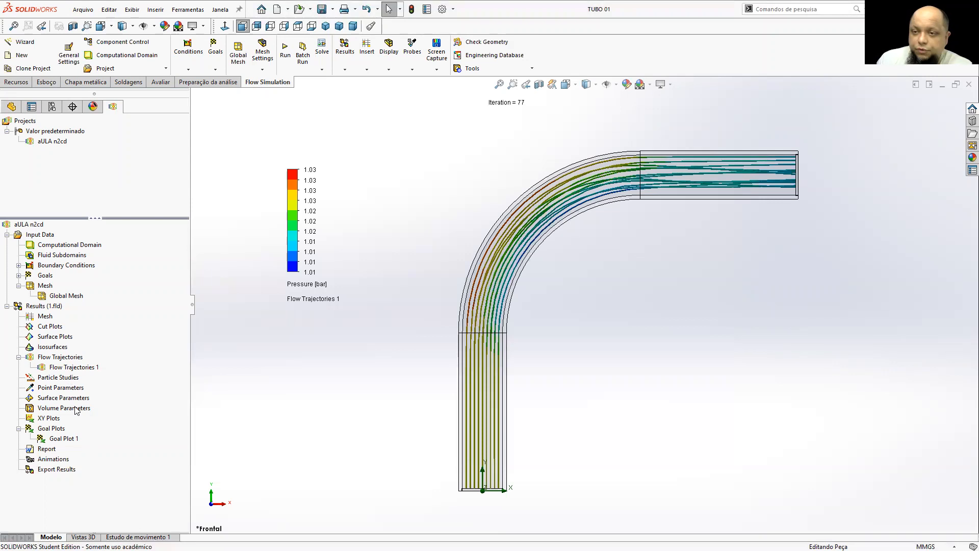
pyautogui.moveTo(798, 171); pyautogui.dragTo(791, 192, button='middle')
pyautogui.moveTo(631, 420); pyautogui.dragTo(663, 395, button='middle')
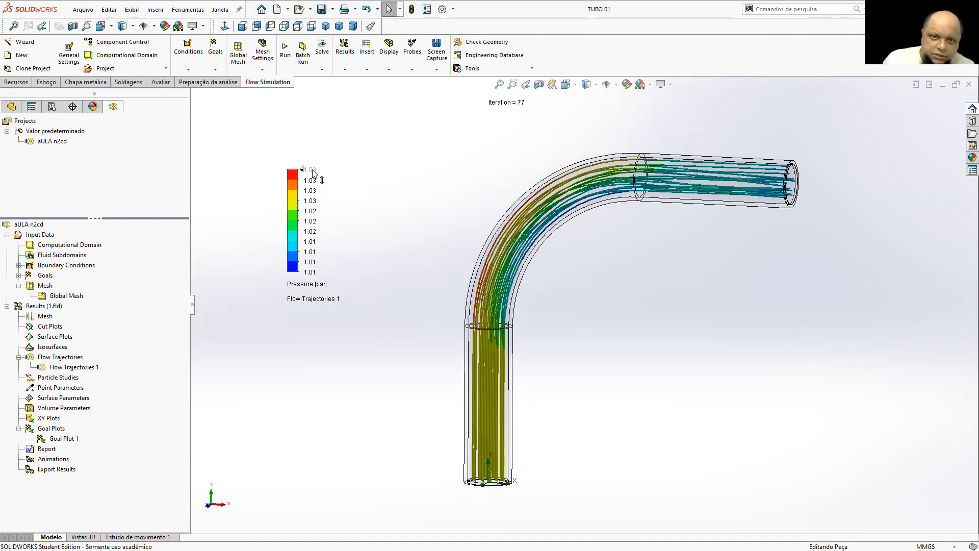
# Step: Change the parameter displayed by the flow trajectories to Velocity and inspect the flow through the bend
pyautogui.click(312, 287)
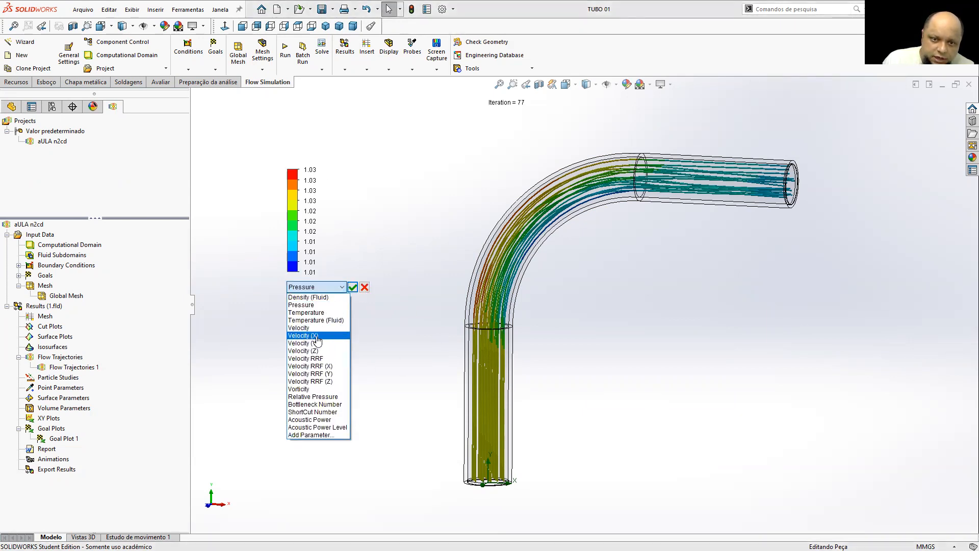
pyautogui.click(310, 328)
pyautogui.click(353, 287)
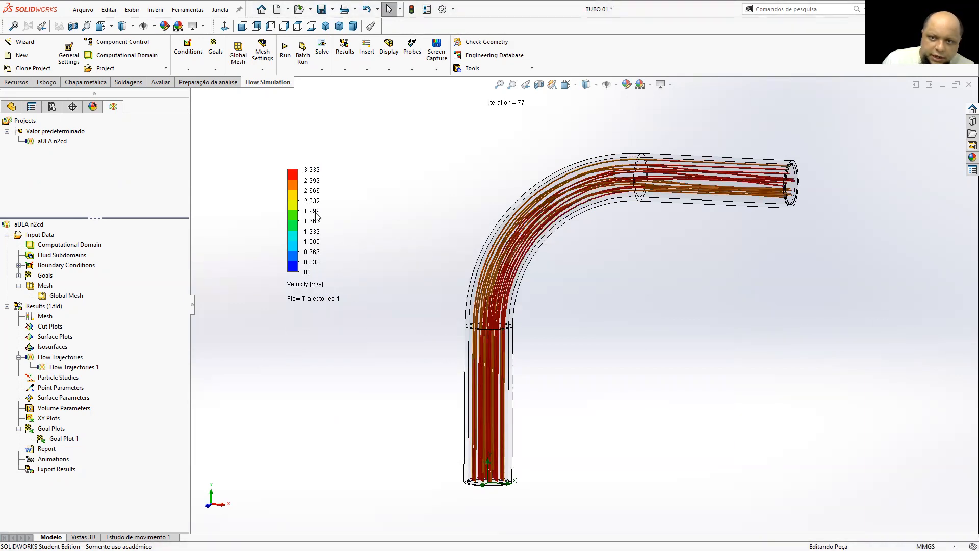
pyautogui.scroll(-2, 614, 257)
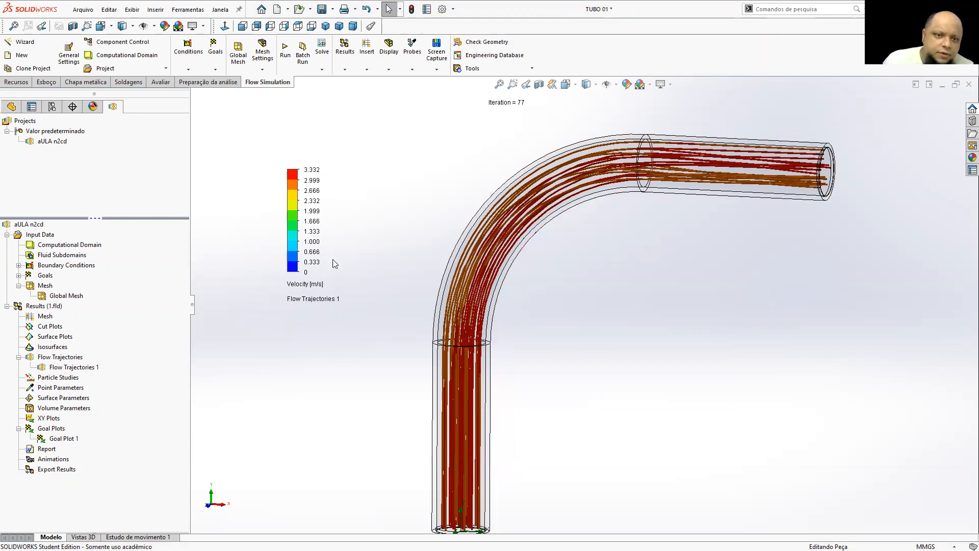
pyautogui.rightClick(45, 439)
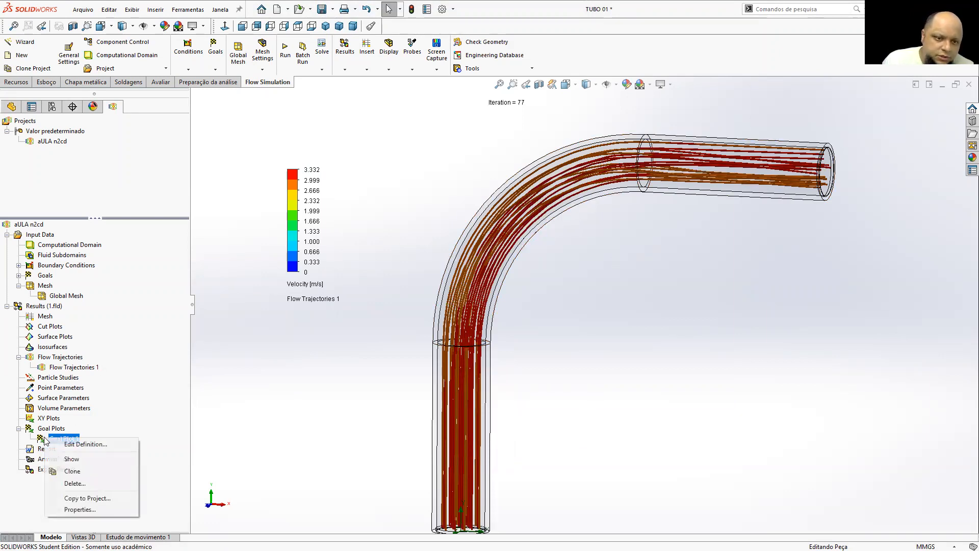
pyautogui.click(84, 444)
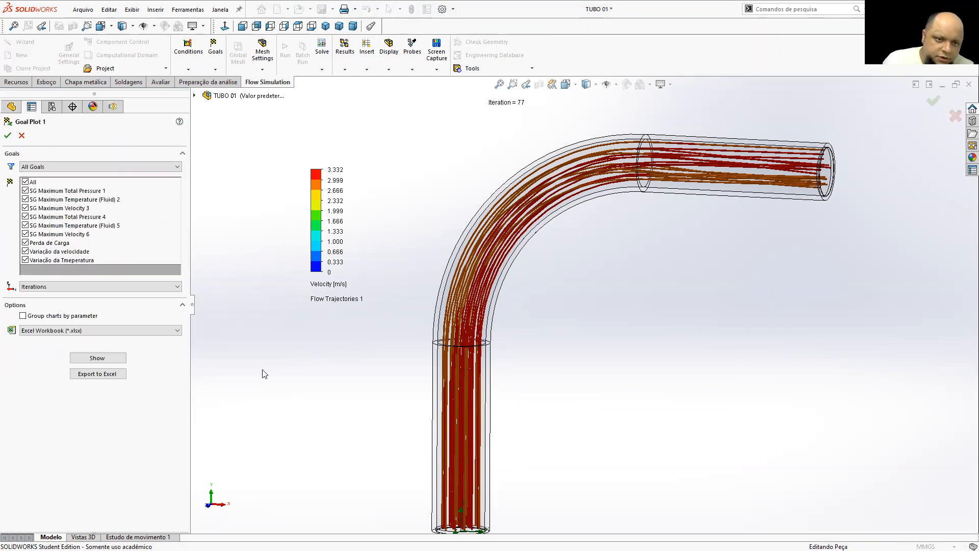
pyautogui.click(8, 135)
# Step: Show the Goal Plot 1 chart in the graphics area, then hide it again
pyautogui.rightClick(61, 440)
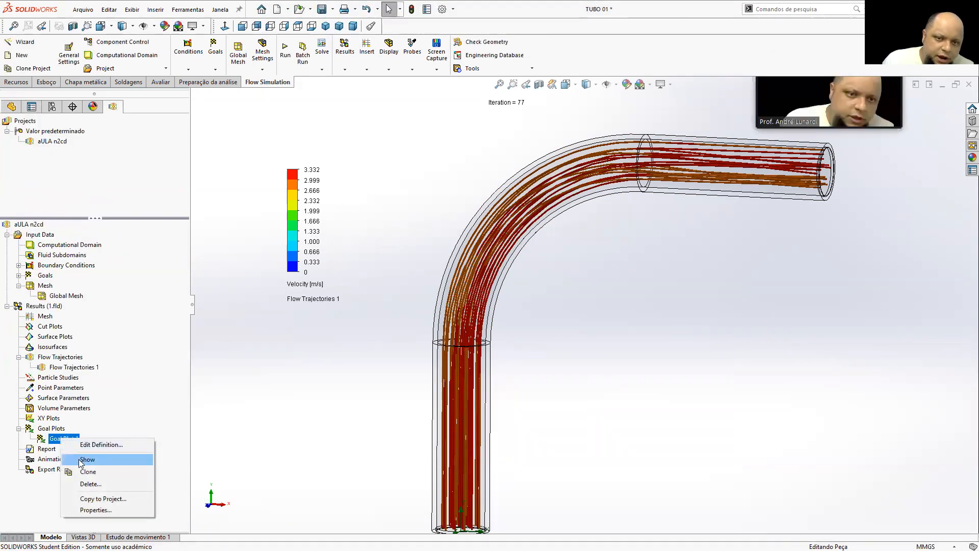
pyautogui.click(81, 458)
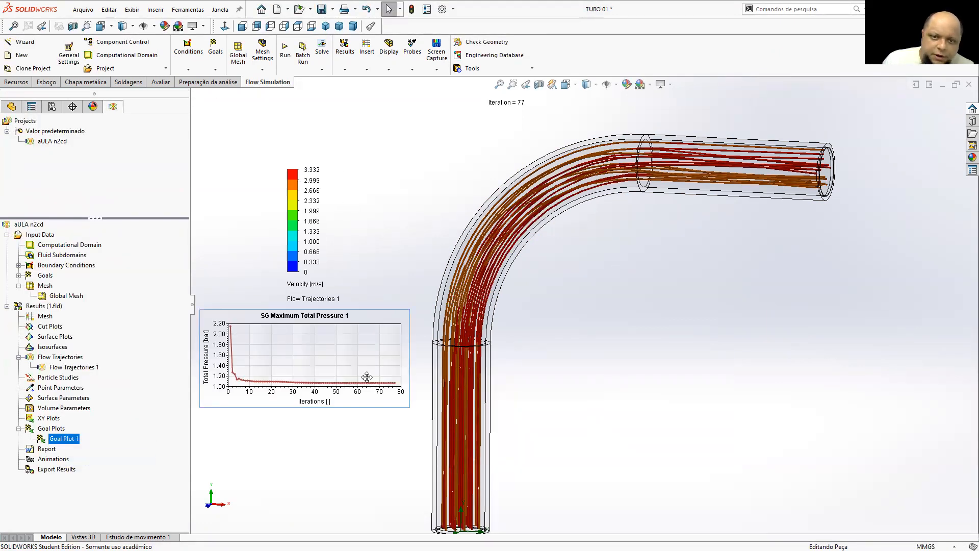
pyautogui.rightClick(307, 358)
pyautogui.click(347, 363)
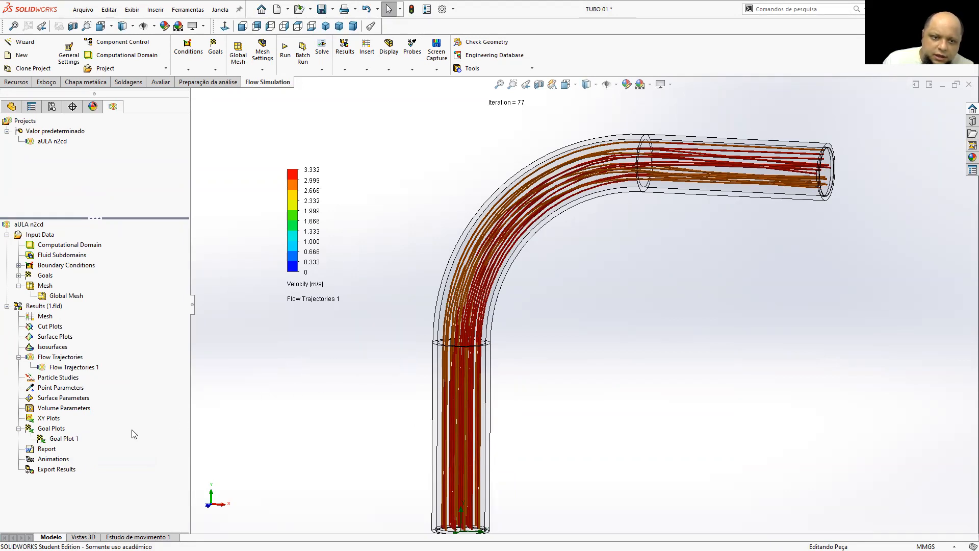
# Step: Open the definition of Goal Plot 1 and export all its goals to an Excel workbook
pyautogui.rightClick(66, 438)
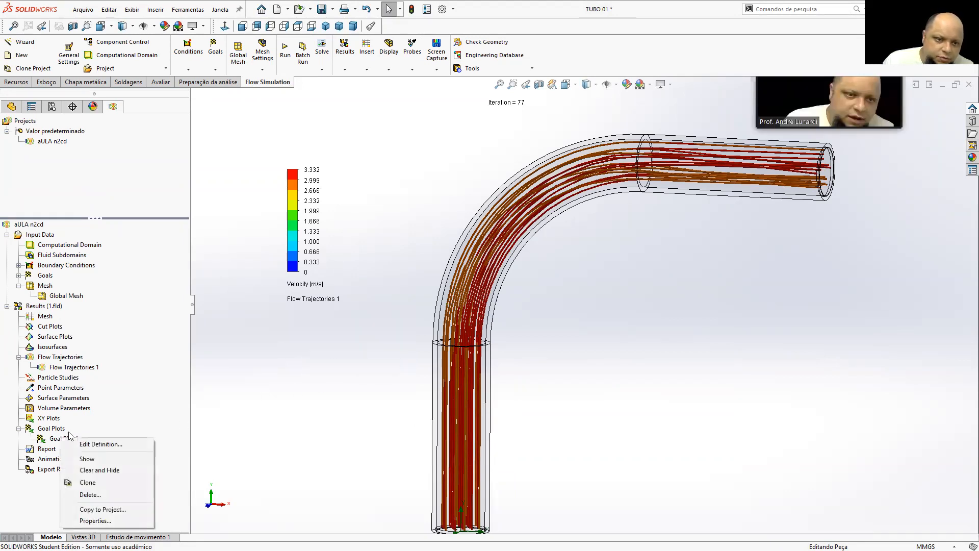
pyautogui.click(102, 444)
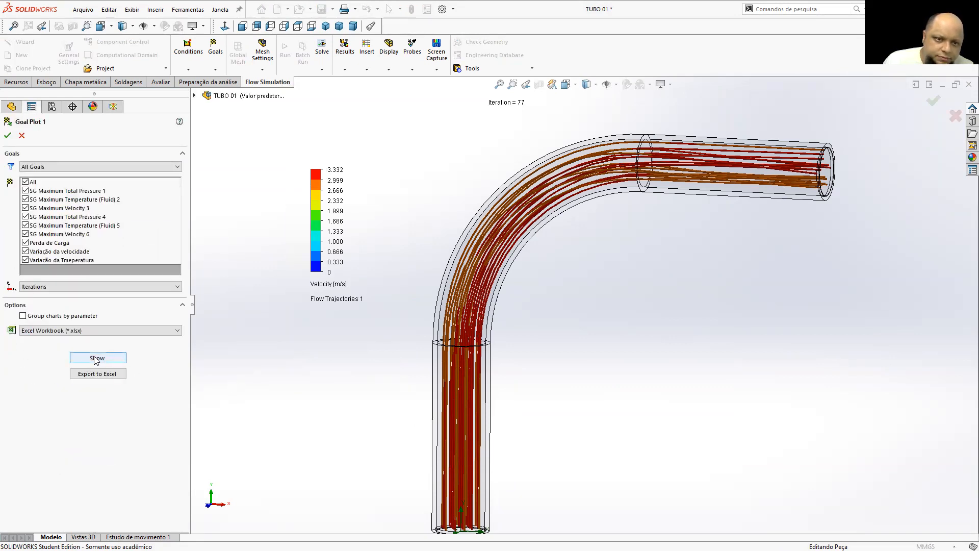
pyautogui.click(97, 373)
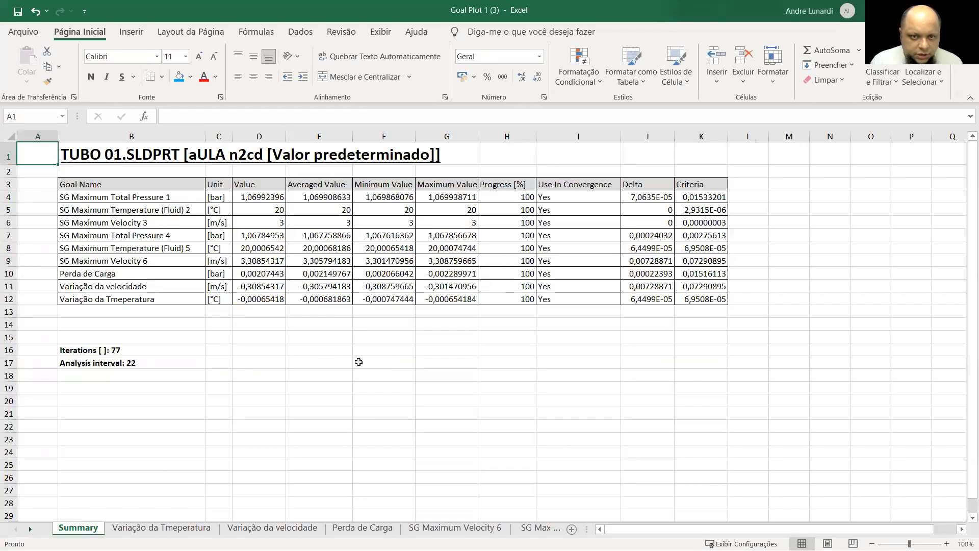
# Step: Copy the new goal results table B3:K12 into the Goal Plot 1 workbook's Summary sheet, starting at cell B36
pyautogui.moveTo(106, 186); pyautogui.dragTo(704, 301)
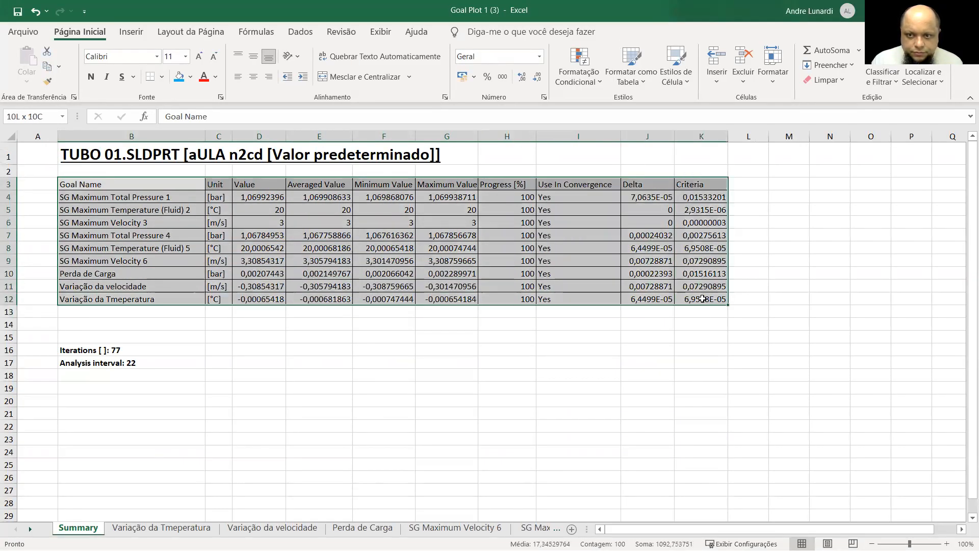
pyautogui.hotkey('ctrl', 'c')
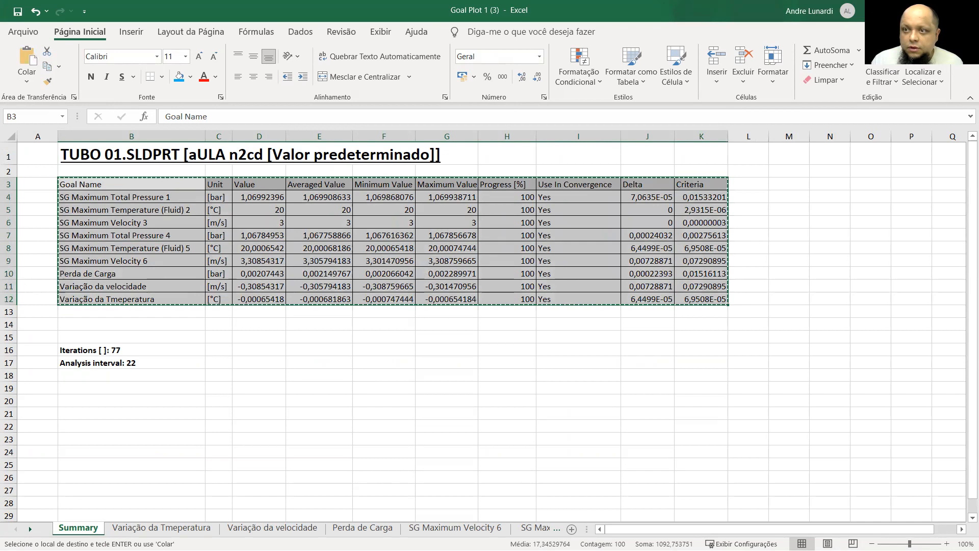
pyautogui.hotkey('alt', 'Tab')
pyautogui.scroll(3, 308, 361)
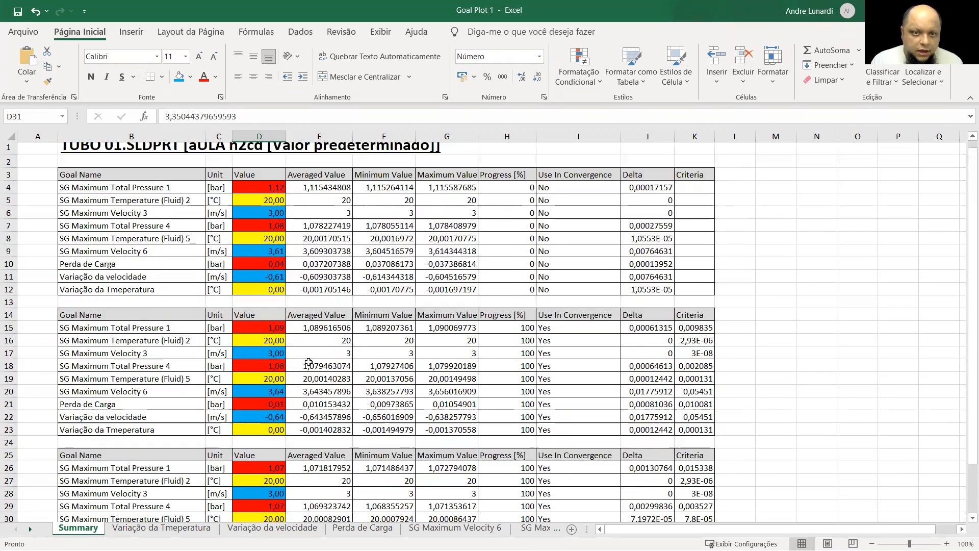
pyautogui.scroll(-5, 308, 362)
pyautogui.click(145, 402)
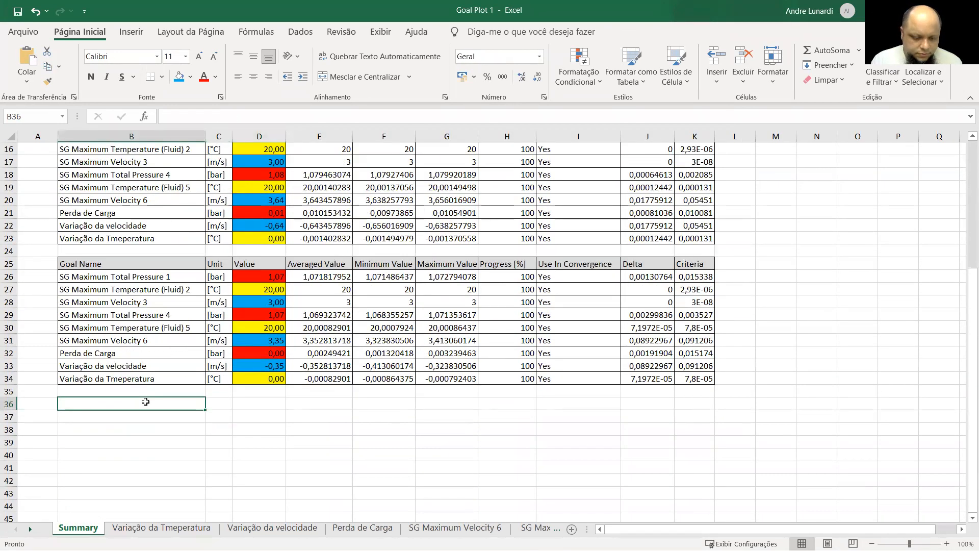
pyautogui.hotkey('ctrl', 'v')
pyautogui.click(725, 392)
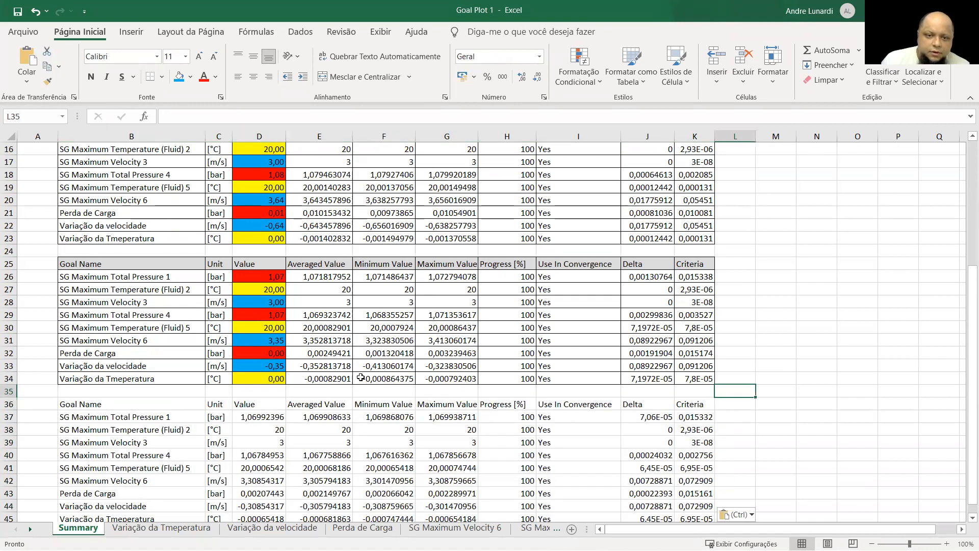
# Step: Format the pasted table's Value cells D37:D45 to show two decimal places
pyautogui.moveTo(260, 420); pyautogui.dragTo(257, 494)
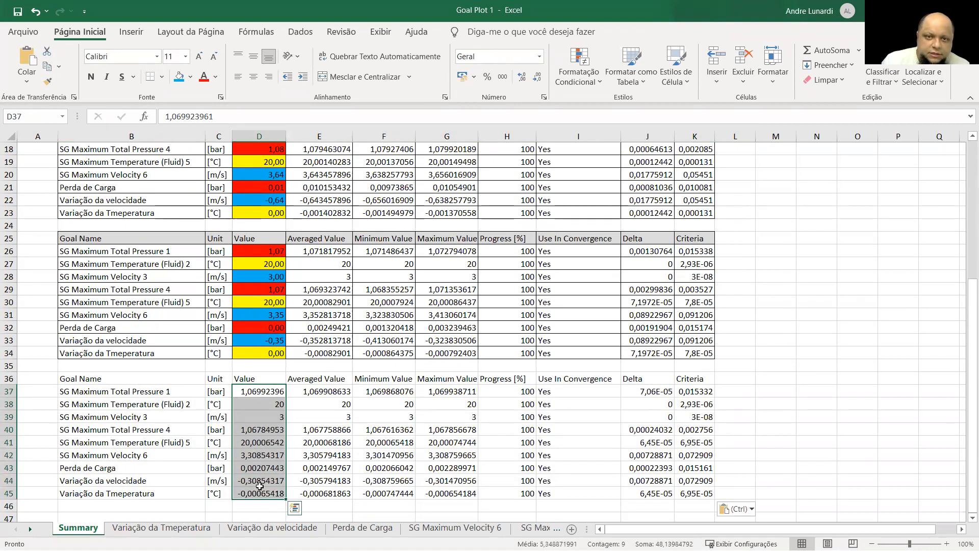
pyautogui.click(538, 78)
pyautogui.click(537, 77)
pyautogui.click(538, 77)
pyautogui.click(537, 77)
pyautogui.click(538, 77)
pyautogui.click(538, 78)
pyautogui.click(537, 77)
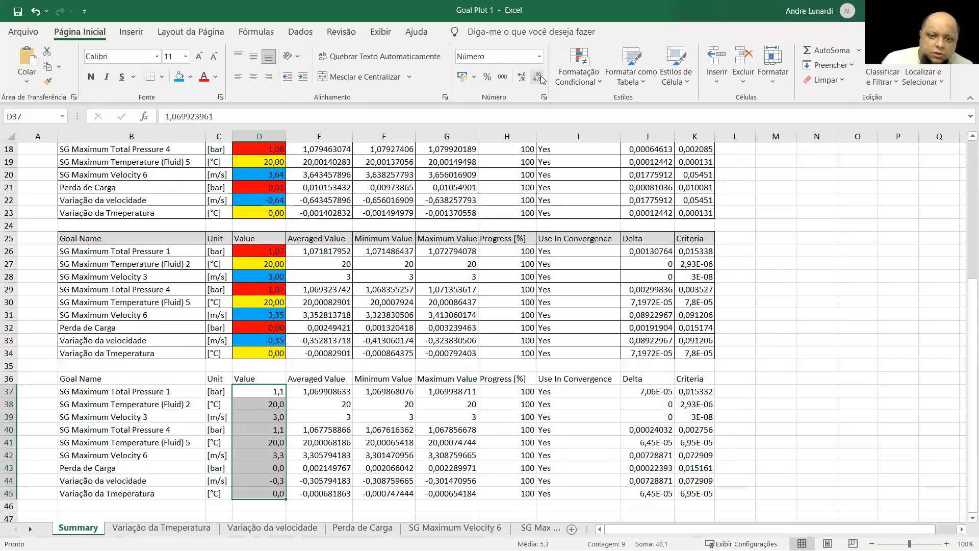
pyautogui.click(522, 78)
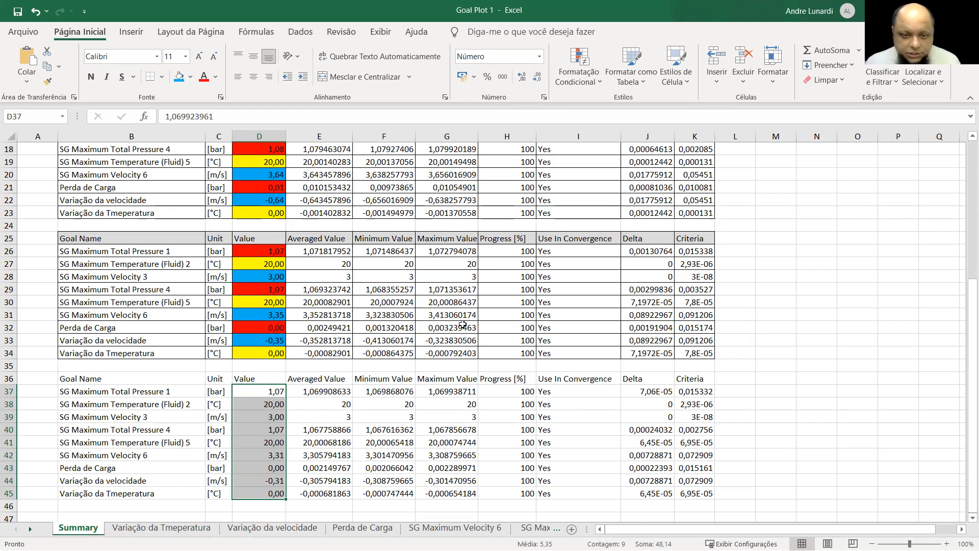
pyautogui.click(457, 391)
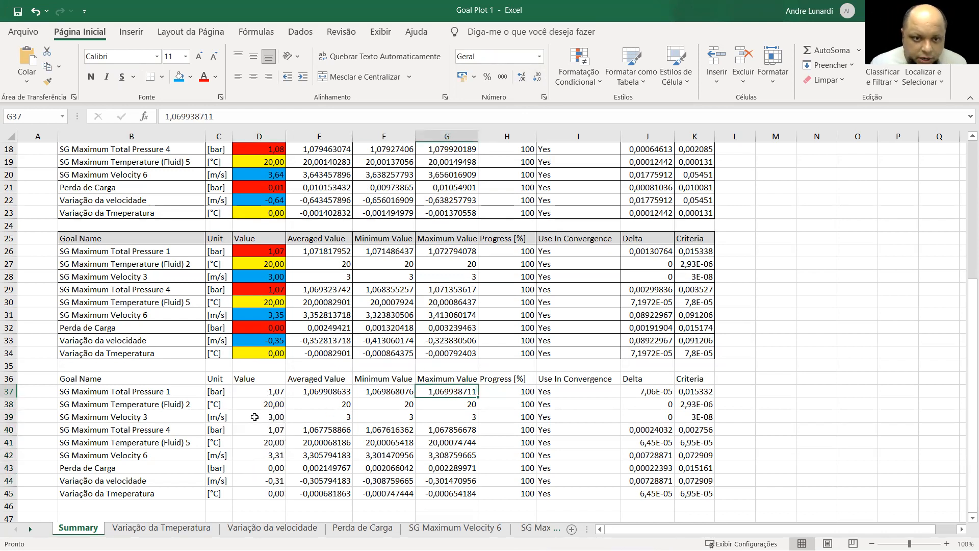
# Step: Fill the pressure and Perda de Carga values in D37, D40 and D43 with red
pyautogui.click(261, 391)
pyautogui.keyDown('ctrl'); pyautogui.click(278, 429); pyautogui.keyUp('ctrl')
pyautogui.keyDown('ctrl'); pyautogui.click(276, 468); pyautogui.keyUp('ctrl')
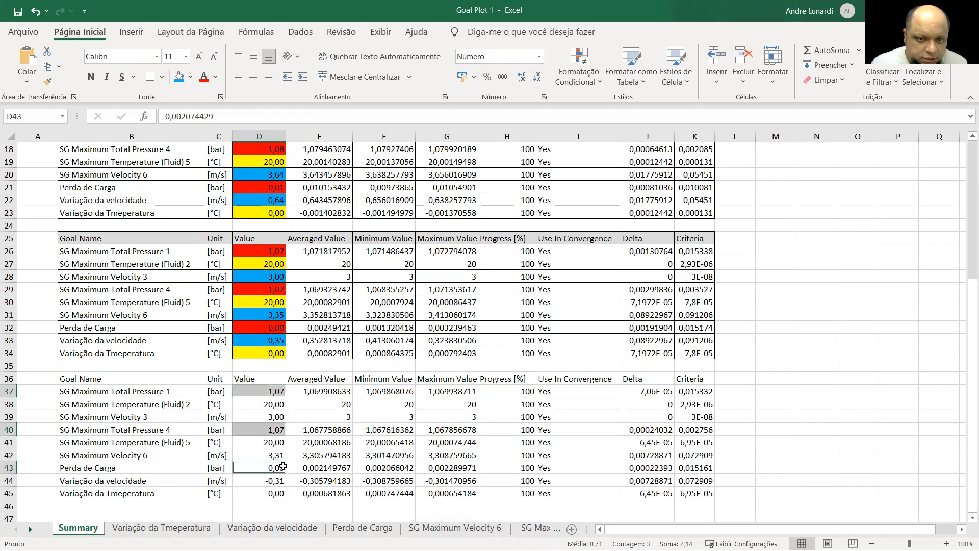
pyautogui.click(190, 79)
pyautogui.click(190, 191)
pyautogui.click(447, 315)
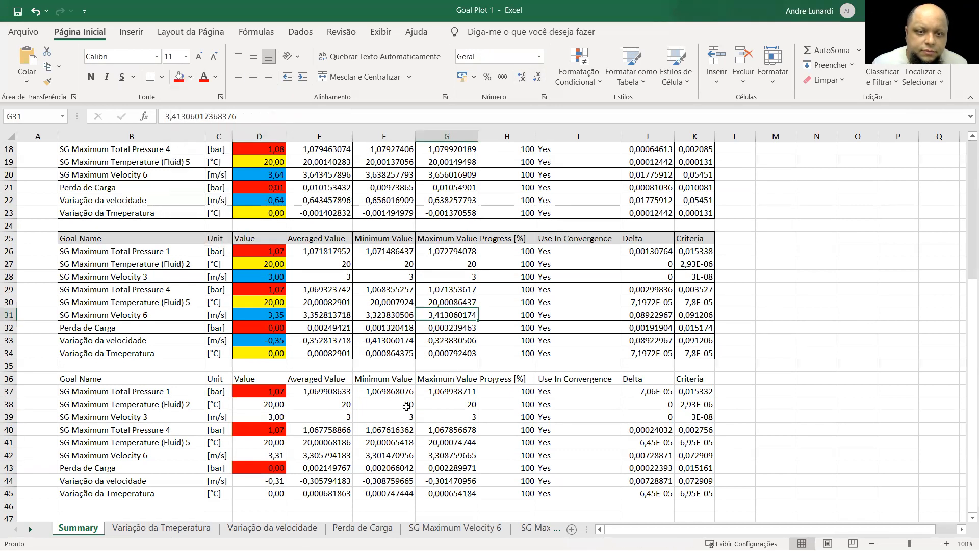
# Step: Fill the temperature values in D38, D41 and D45 with yellow
pyautogui.click(280, 403)
pyautogui.keyDown('ctrl'); pyautogui.click(281, 439); pyautogui.keyUp('ctrl')
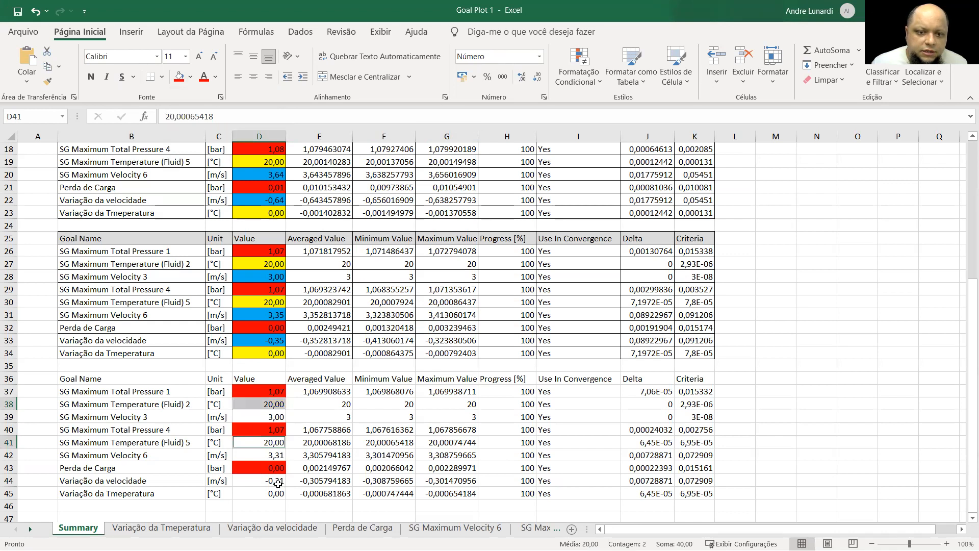
pyautogui.keyDown('ctrl'); pyautogui.click(276, 493); pyautogui.keyUp('ctrl')
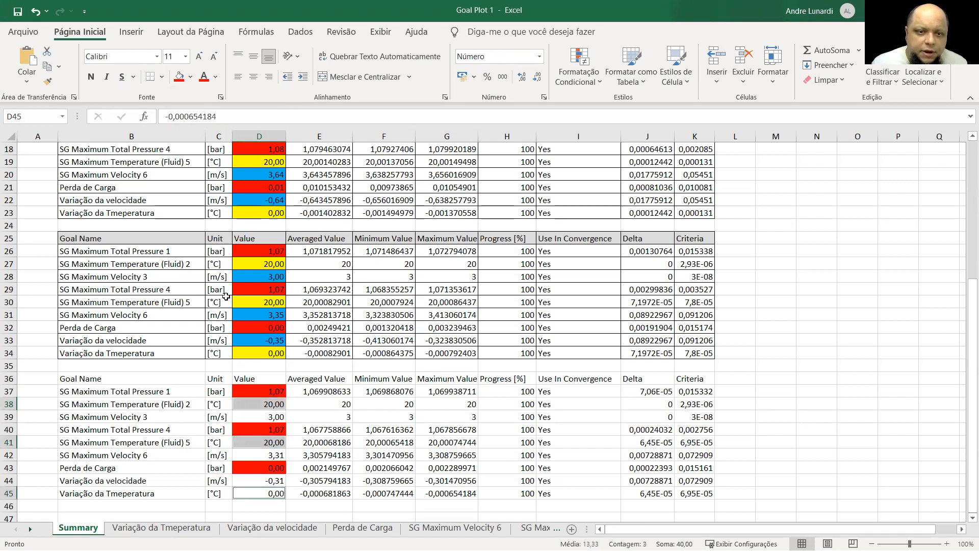
pyautogui.click(190, 76)
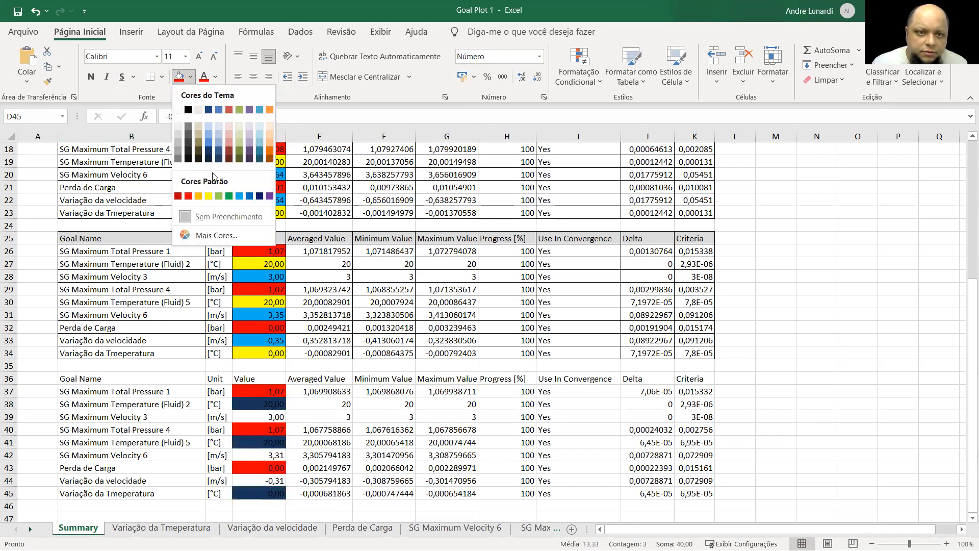
pyautogui.click(209, 197)
pyautogui.click(447, 365)
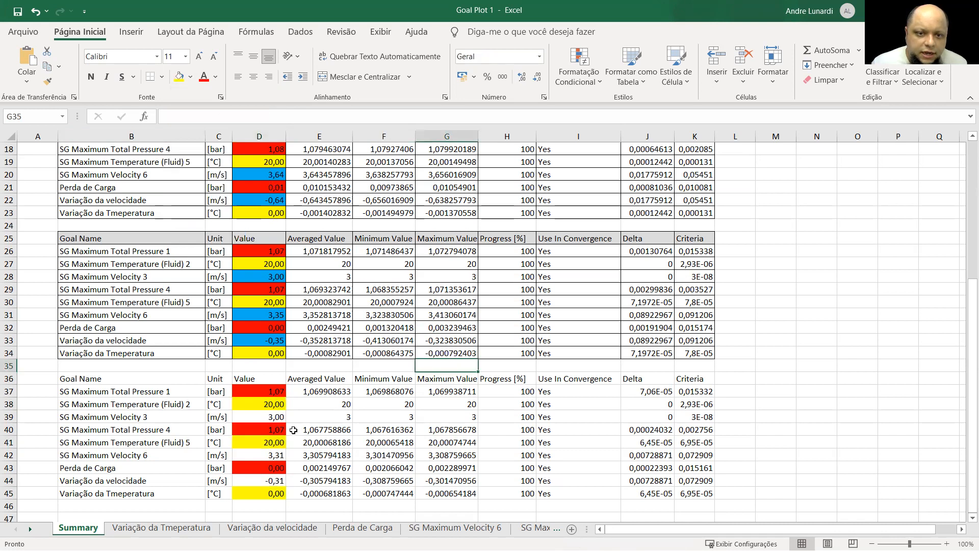
# Step: Fill the velocity values in D39, D42 and D44 with the same blue as in the tables above
pyautogui.click(278, 417)
pyautogui.keyDown('ctrl'); pyautogui.click(277, 455); pyautogui.keyUp('ctrl')
pyautogui.keyDown('ctrl'); pyautogui.click(280, 480); pyautogui.keyUp('ctrl')
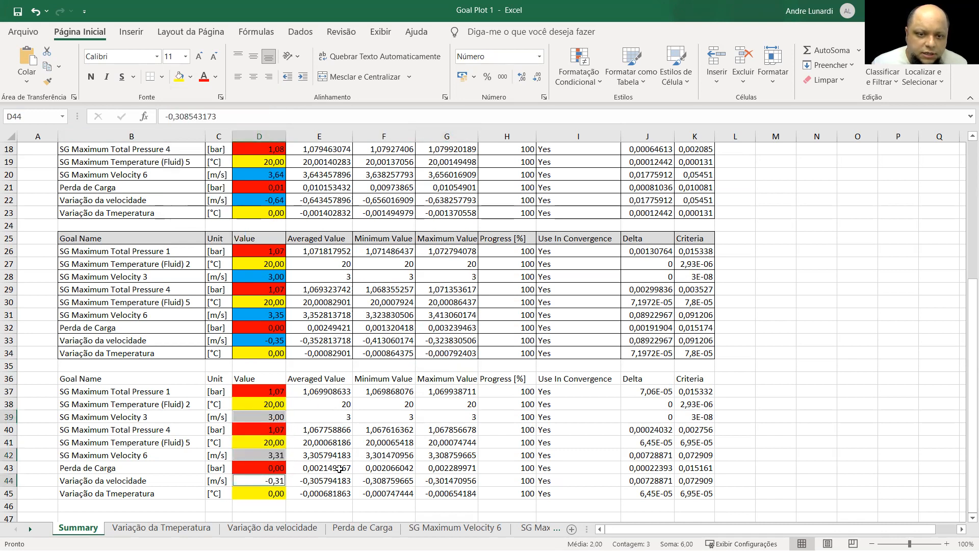
pyautogui.click(190, 77)
pyautogui.click(238, 196)
pyautogui.click(481, 352)
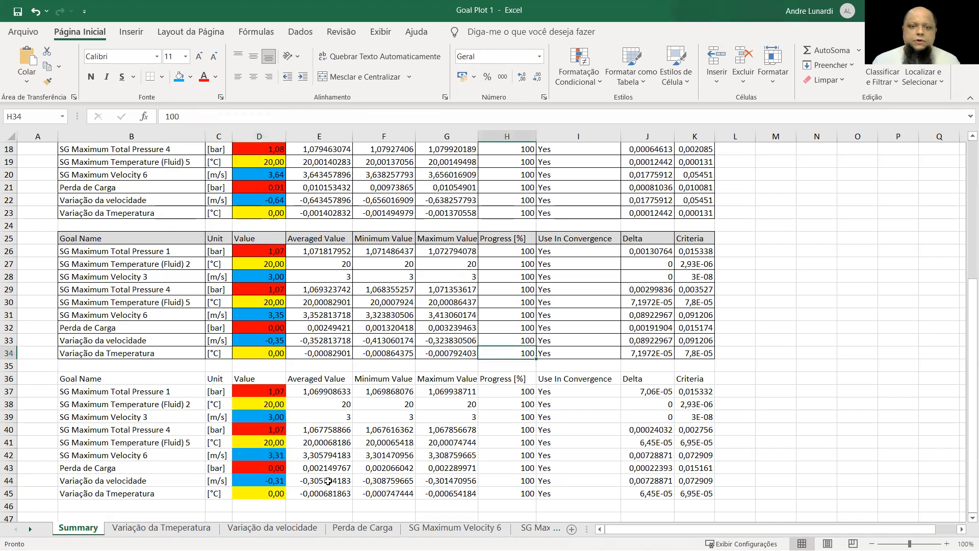
# Step: Apply all borders to the pasted results table B36:K45
pyautogui.scroll(1, 301, 418)
pyautogui.moveTo(92, 416); pyautogui.dragTo(730, 507)
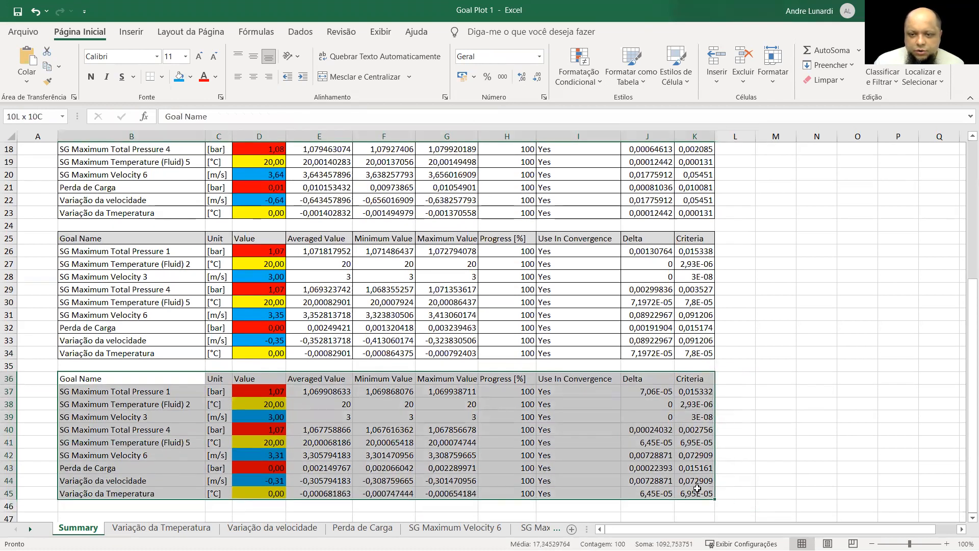
pyautogui.click(776, 481)
pyautogui.moveTo(164, 378); pyautogui.dragTo(700, 489)
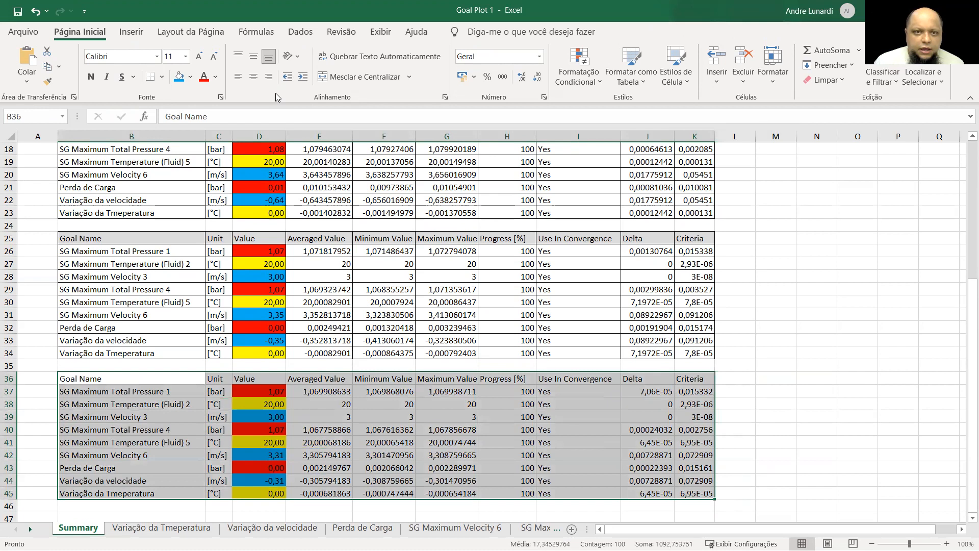
pyautogui.click(162, 77)
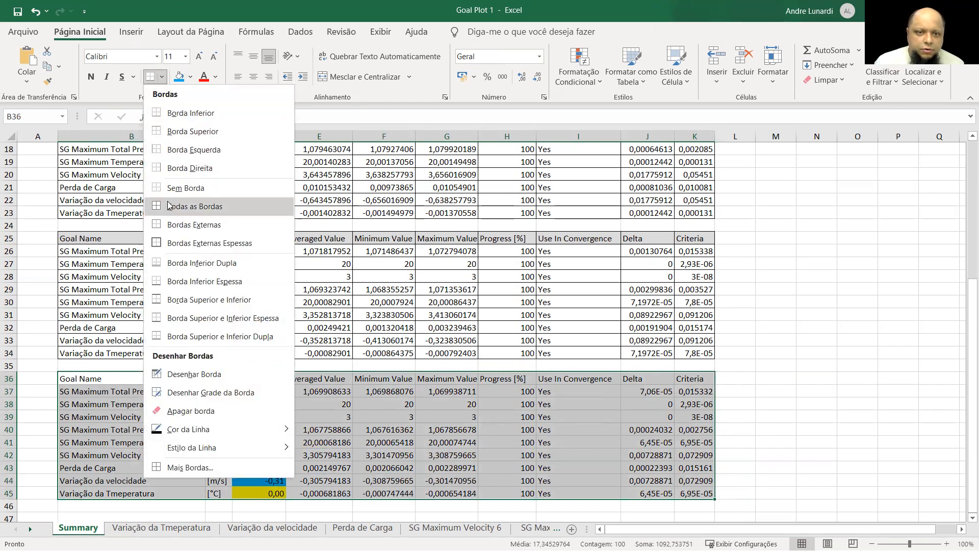
pyautogui.click(194, 206)
pyautogui.click(507, 302)
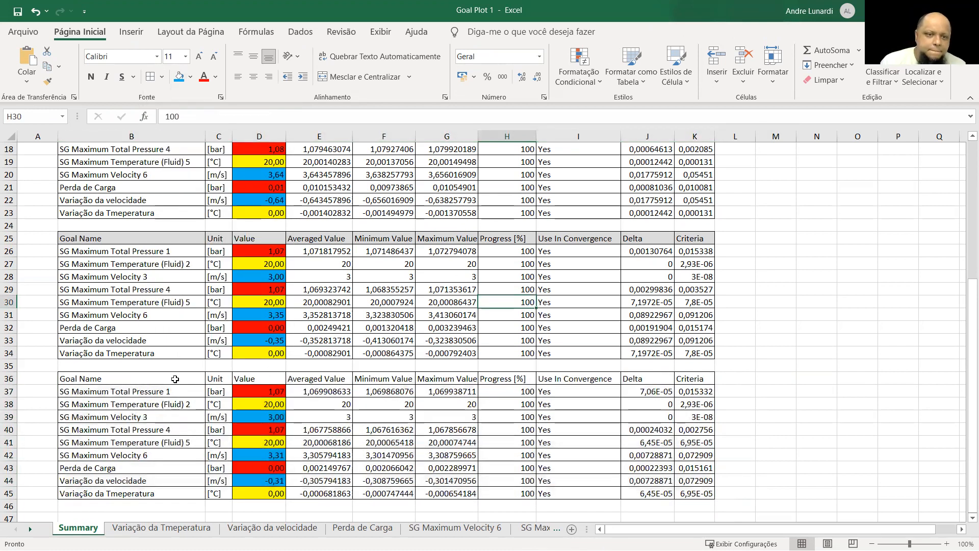
# Step: Copy the header formatting from B25 onto the new table's header row B36:K36
pyautogui.click(144, 239)
pyautogui.click(48, 82)
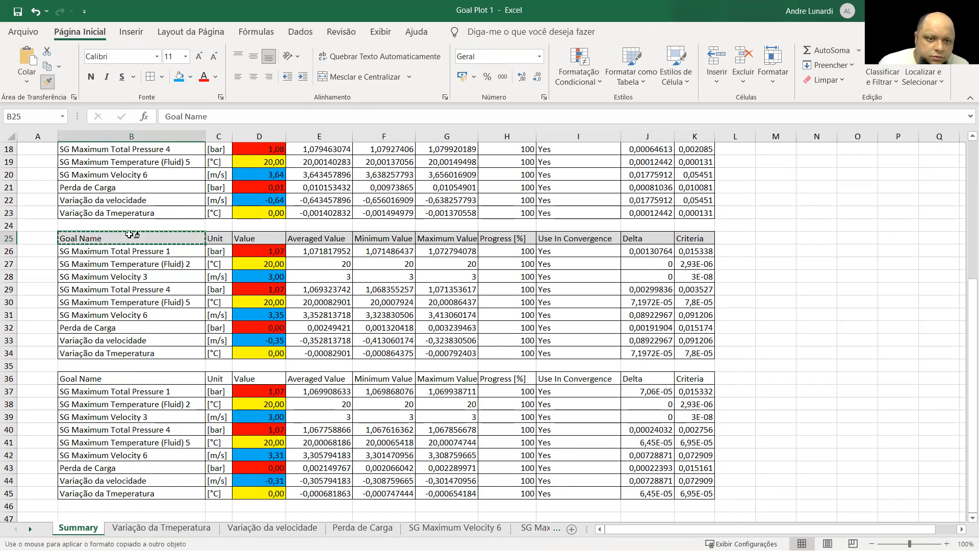
pyautogui.moveTo(168, 383)
pyautogui.mouseDown()
pyautogui.moveTo(749, 378)
pyautogui.moveTo(707, 379)
pyautogui.mouseUp()
pyautogui.click(790, 389)
# Step: Hide rows 14 to 34 so the first and last results tables sit next to each other
pyautogui.scroll(1, 561, 419)
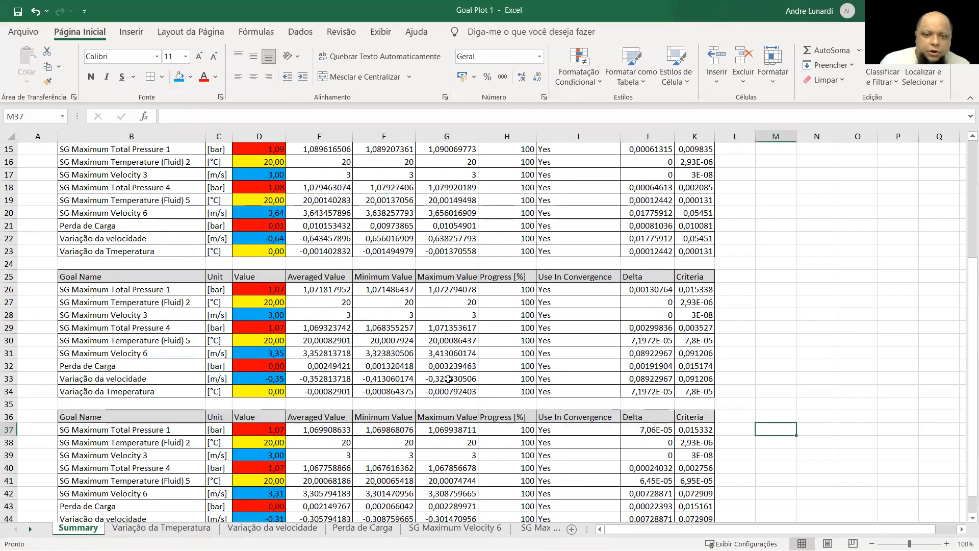
pyautogui.scroll(4, 267, 279)
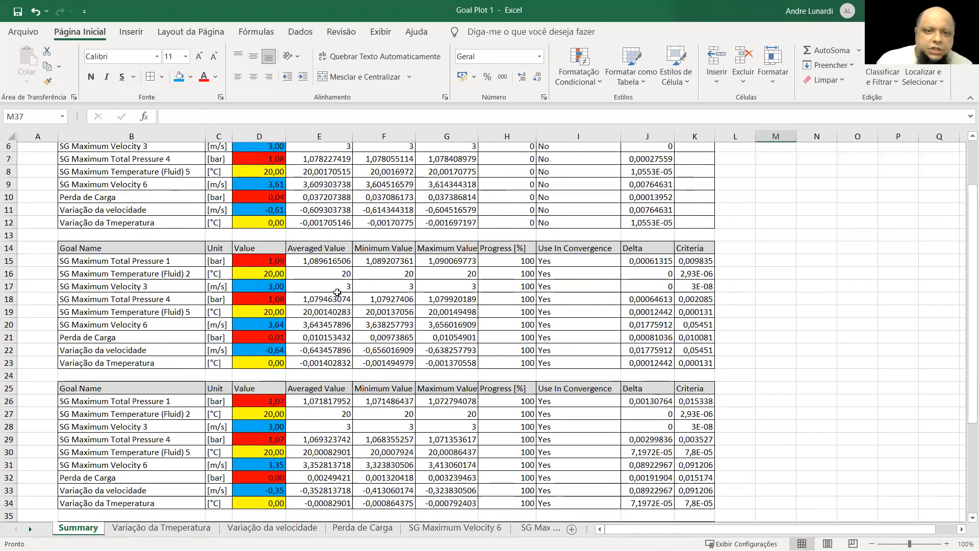
pyautogui.moveTo(8, 290); pyautogui.dragTo(14, 454)
pyautogui.rightClick(13, 455)
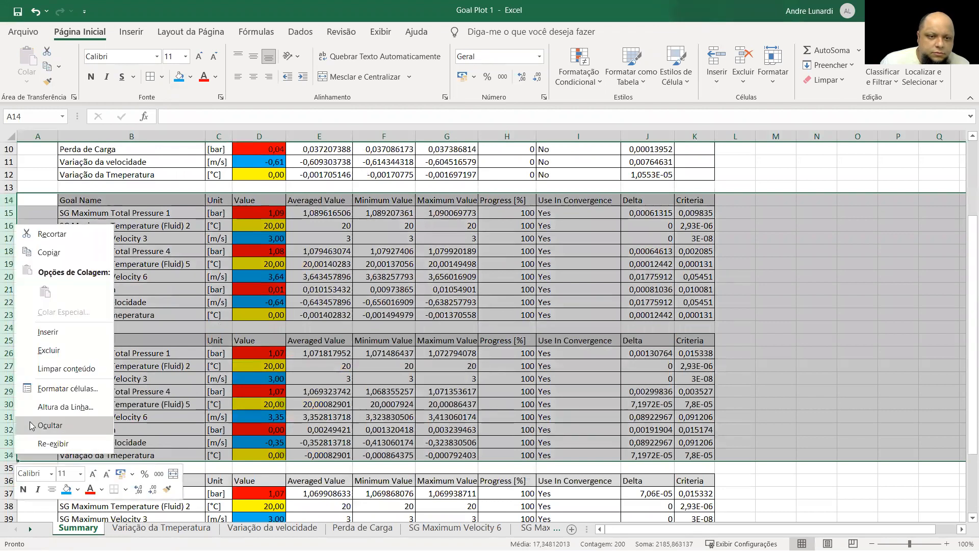
pyautogui.click(50, 426)
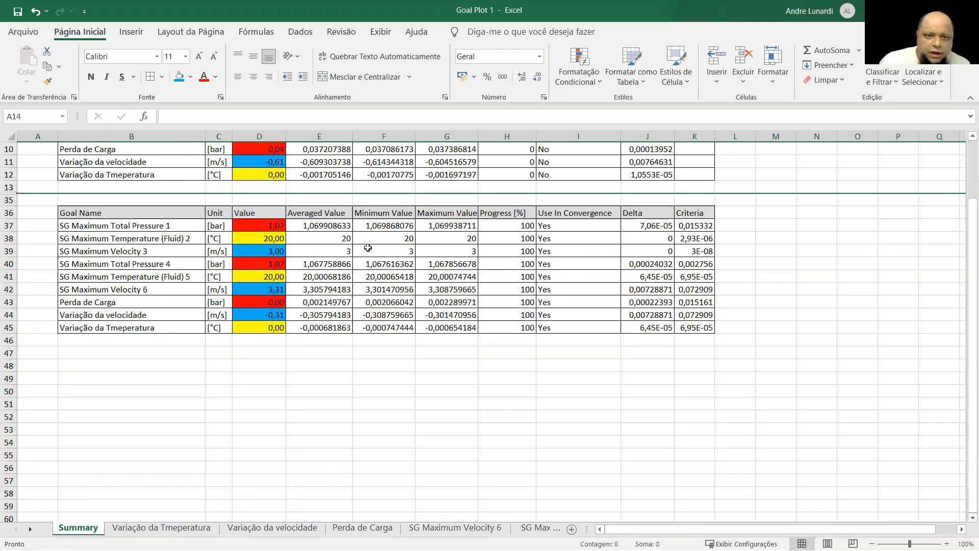
pyautogui.scroll(3, 305, 255)
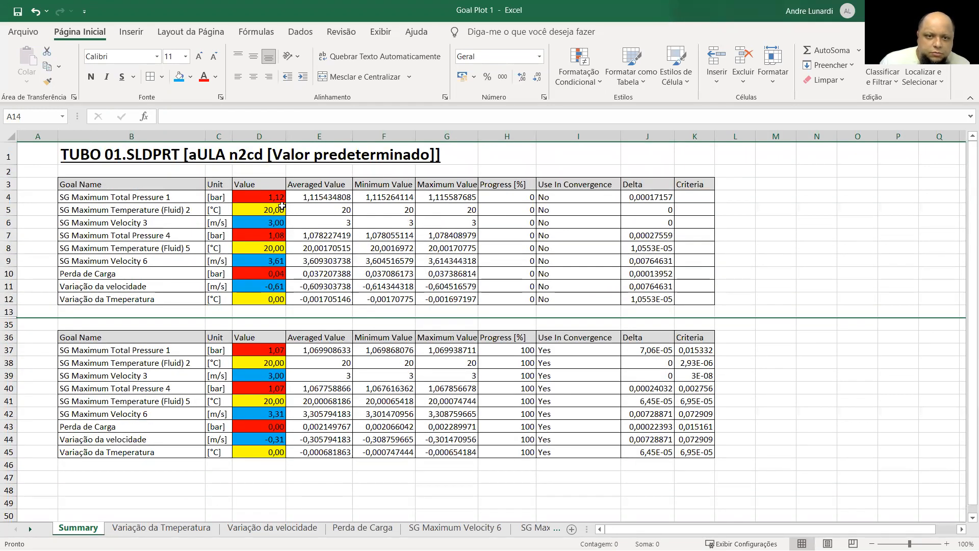
# Step: Compare the pressure drop and velocity variation values of the first and last tables, and return to SOLIDWORKS
pyautogui.click(281, 201)
pyautogui.click(278, 274)
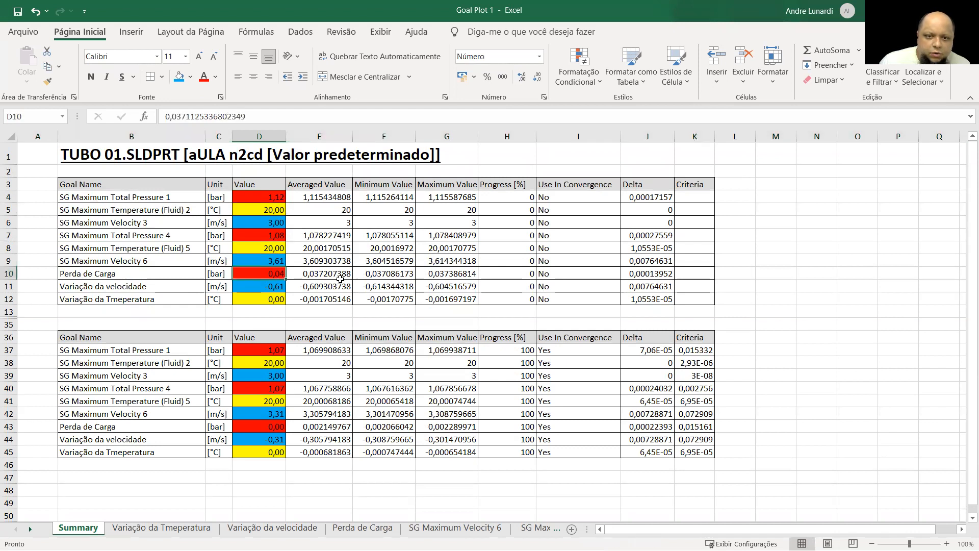
pyautogui.click(280, 287)
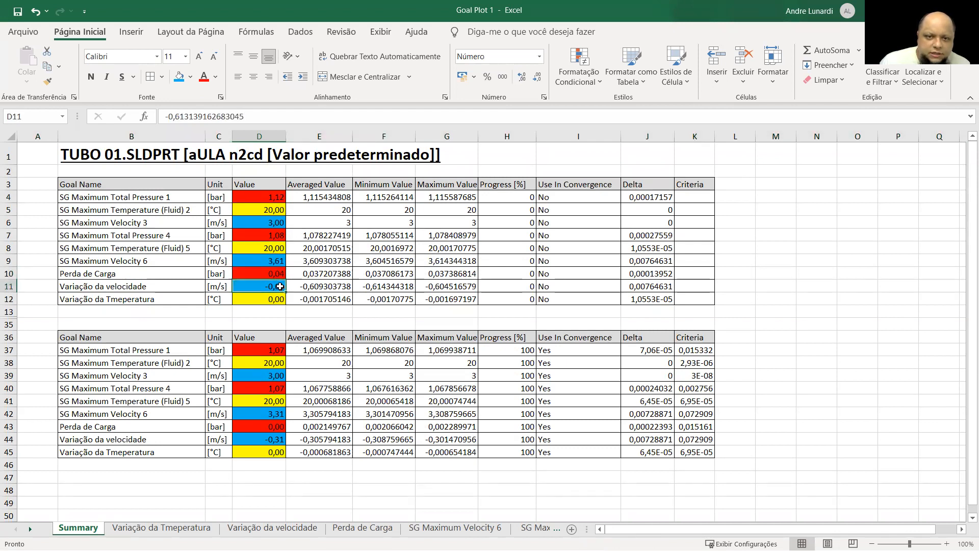
pyautogui.click(277, 429)
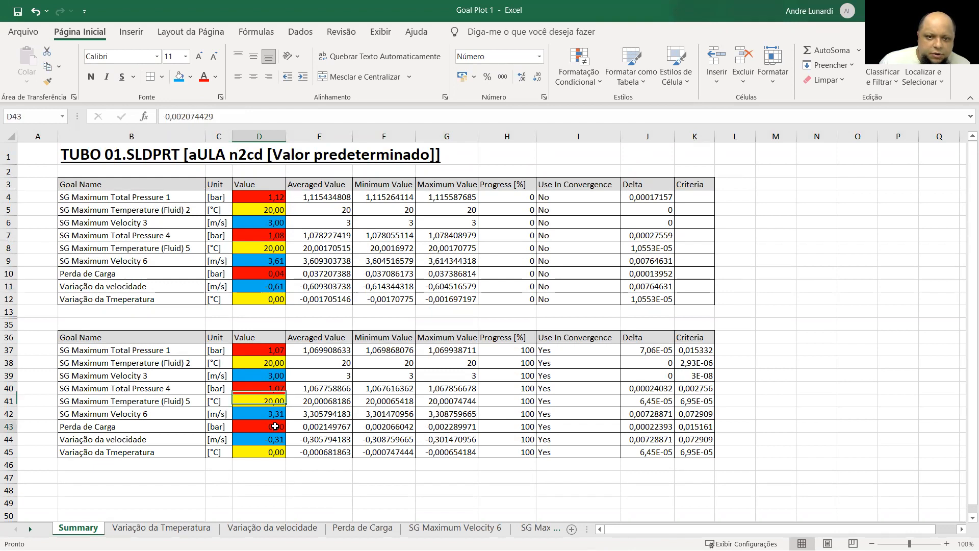
pyautogui.click(280, 442)
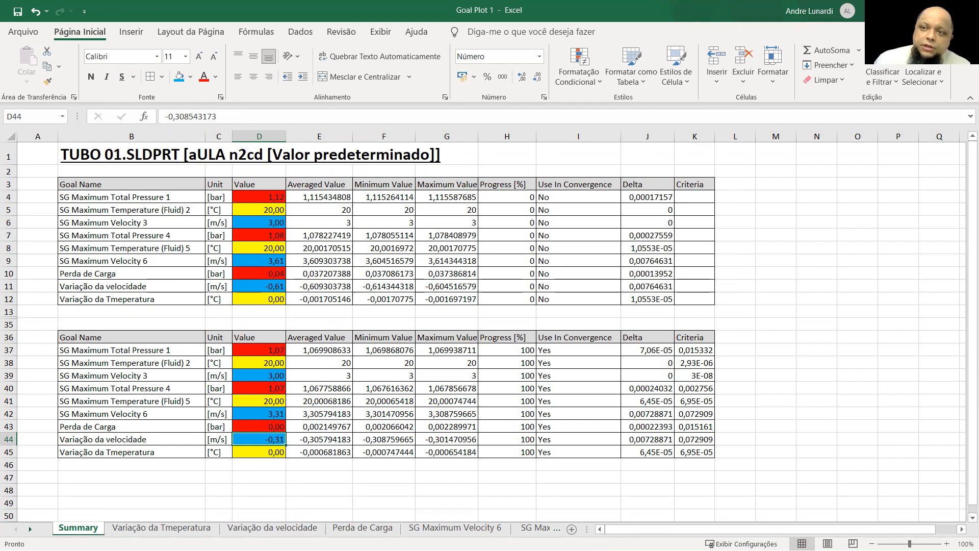
pyautogui.click(906, 11)
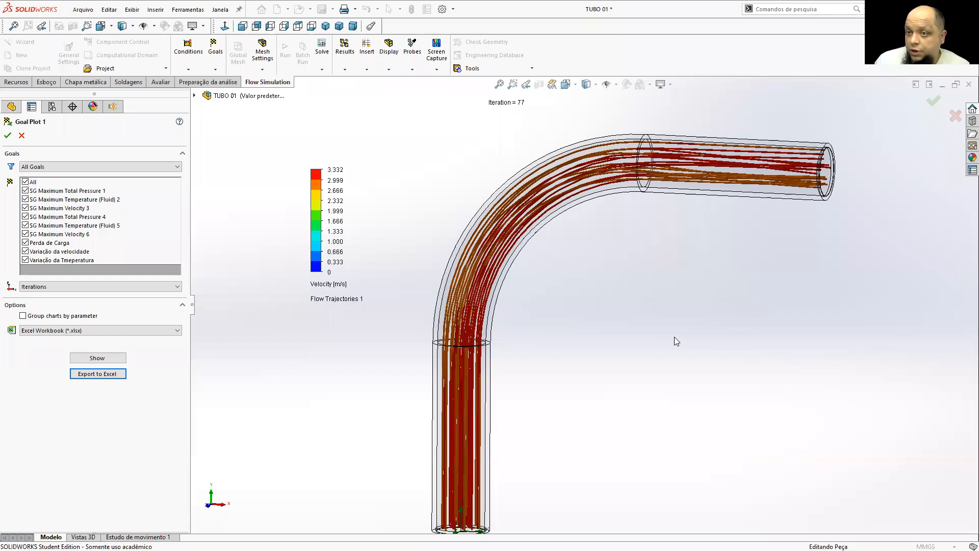
# Step: Leave the goal plot settings and review the Report dialog's picture and chart insertion options and its available Word templates
pyautogui.click(21, 135)
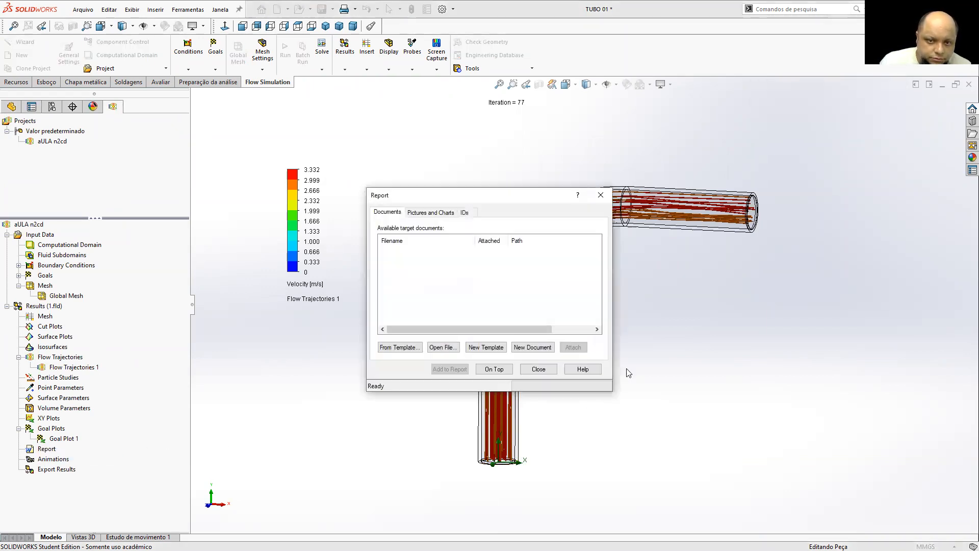
pyautogui.click(424, 213)
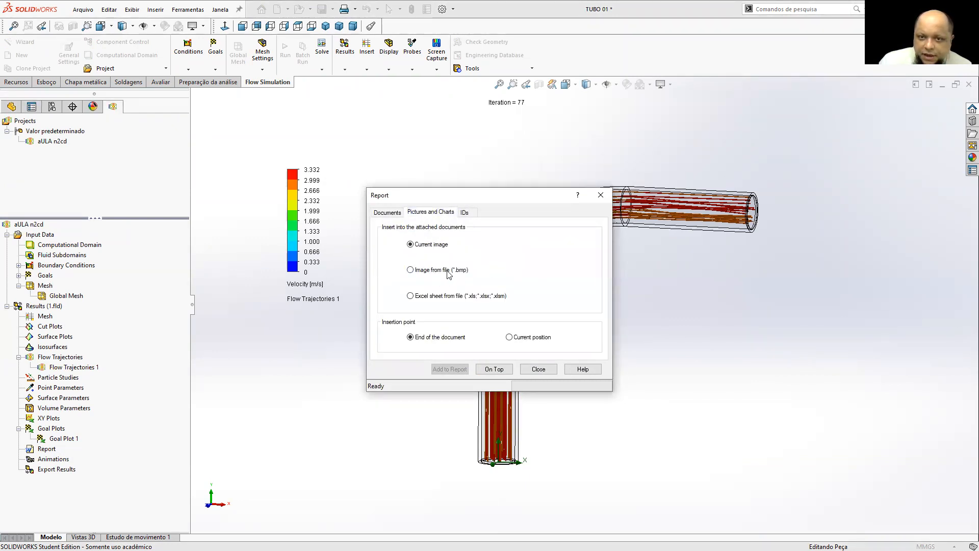
pyautogui.click(386, 213)
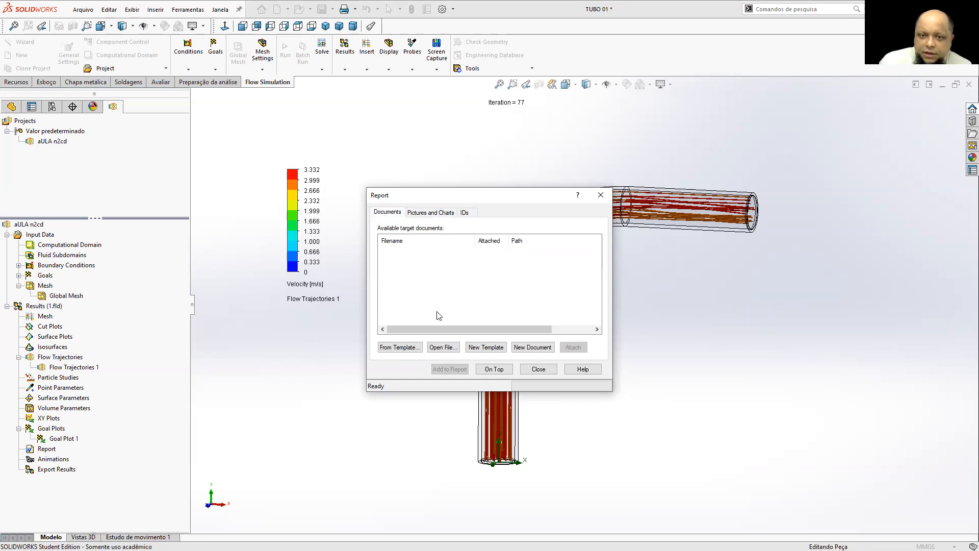
pyautogui.click(401, 348)
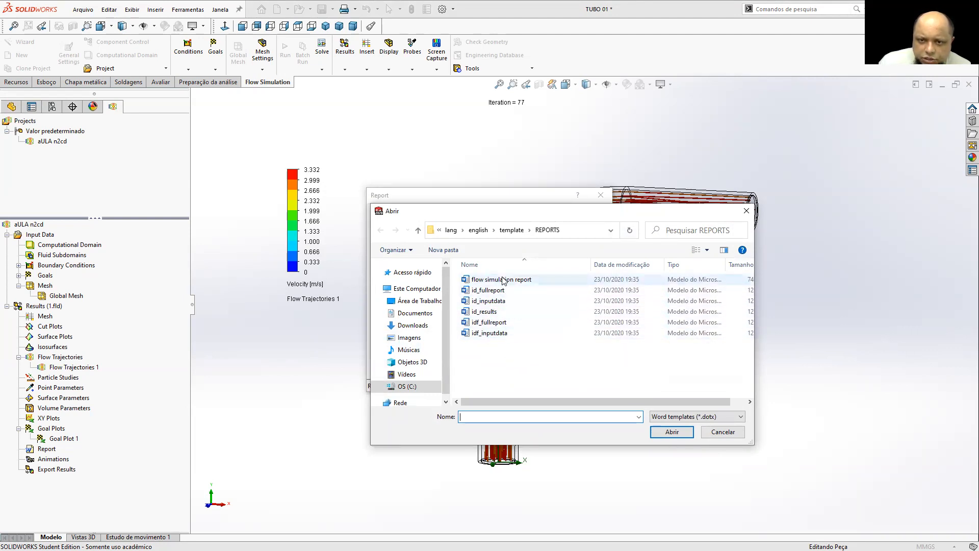
pyautogui.click(722, 432)
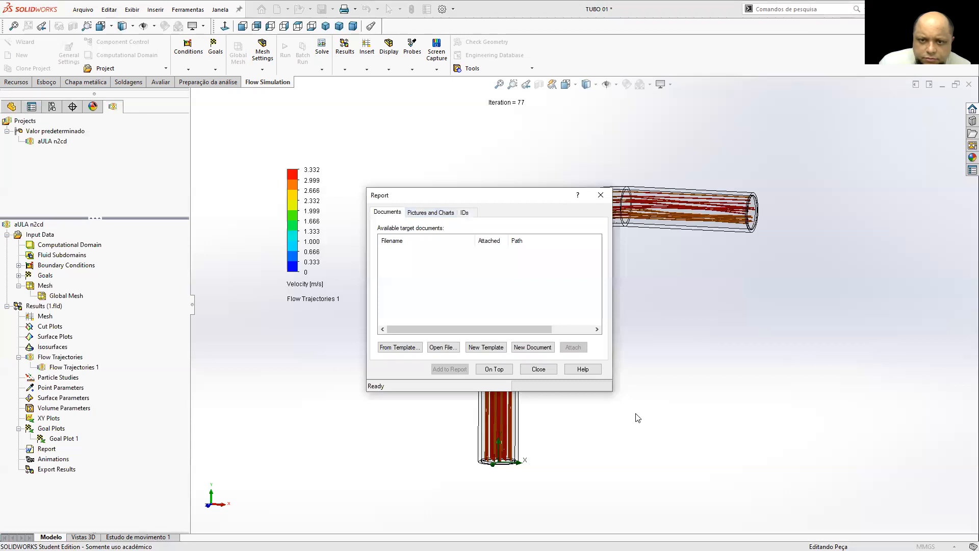
pyautogui.click(601, 194)
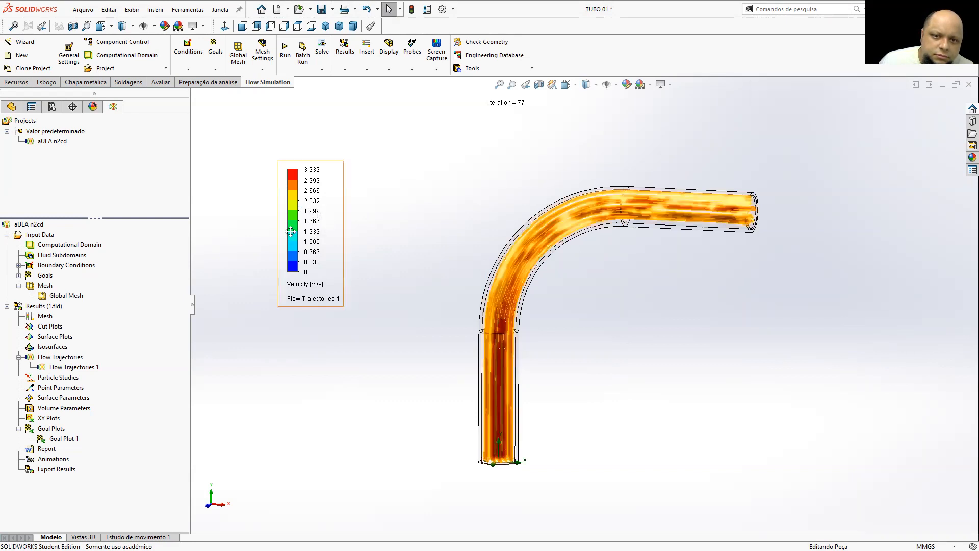
# Step: Move the flow trajectories colour legend into the empty area inside the bend and show the pipe from the front
pyautogui.moveTo(289, 230); pyautogui.dragTo(619, 342)
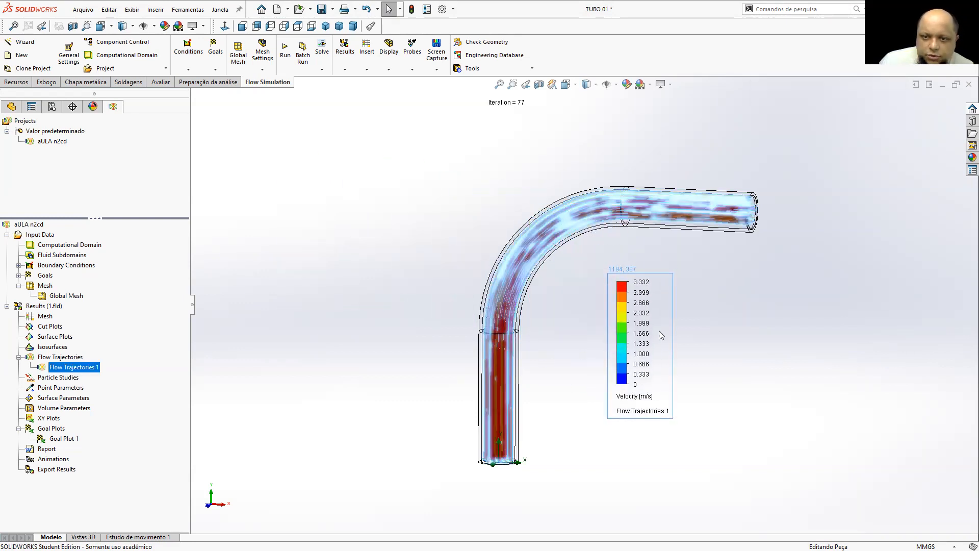
pyautogui.click(243, 27)
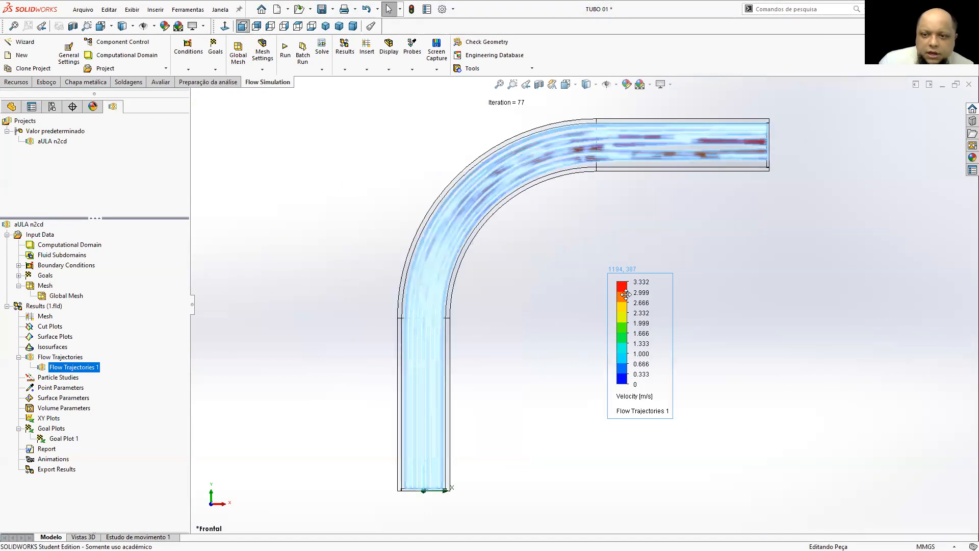
pyautogui.click(527, 295)
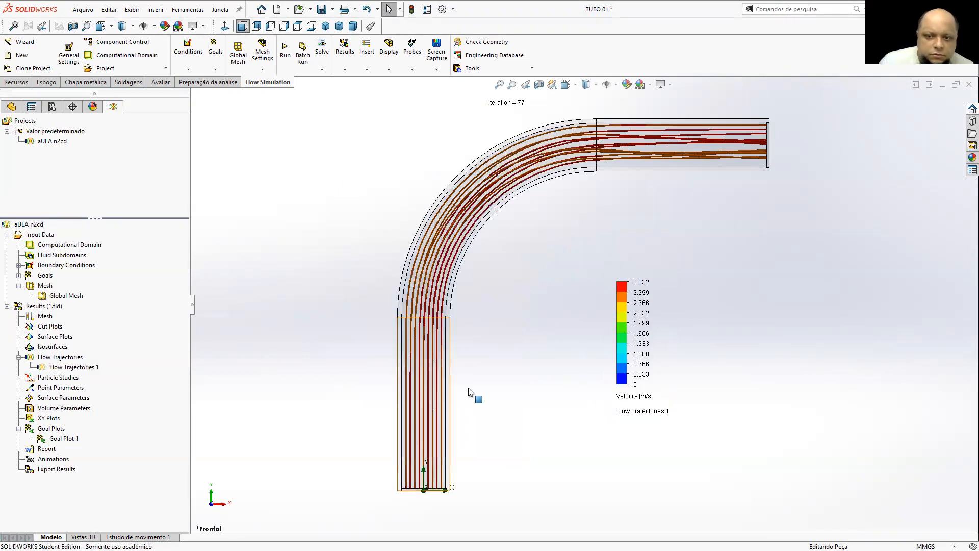
# Step: Switch the parameter shown by Flow Trajectories 1 from its colour legend to Pressure
pyautogui.click(634, 397)
pyautogui.click(644, 399)
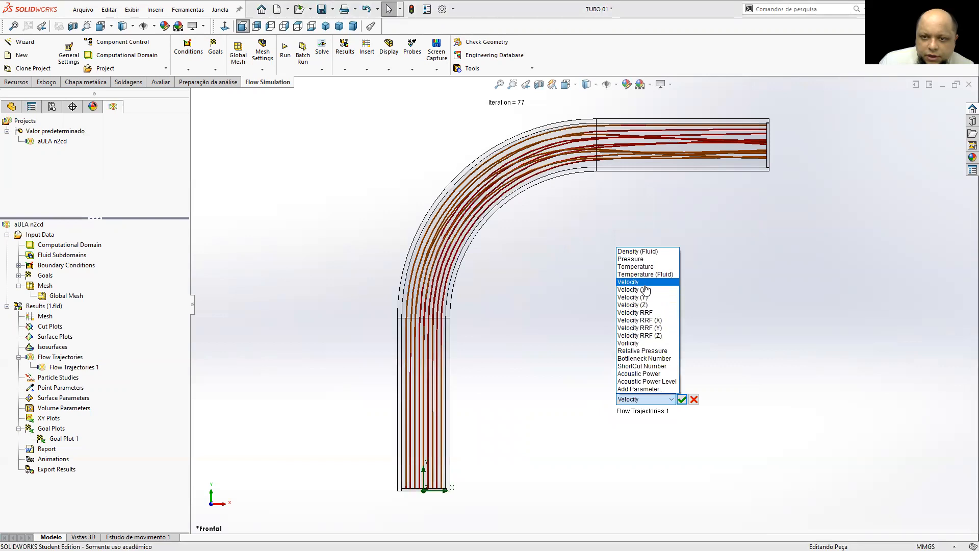
pyautogui.click(632, 259)
pyautogui.click(683, 400)
# Step: Apply a plain white background scene and fit the whole pipe in the view
pyautogui.scroll(2, 742, 277)
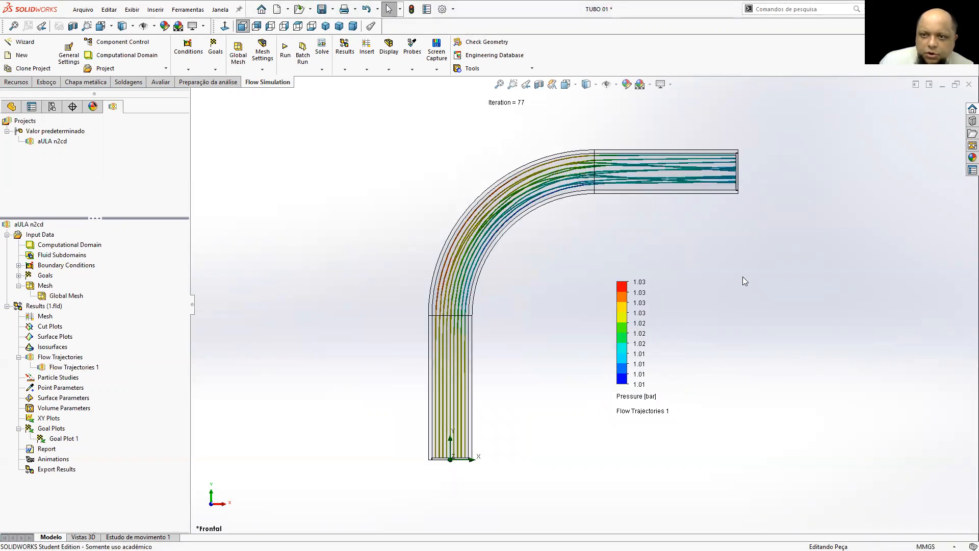
pyautogui.click(649, 85)
pyautogui.click(660, 111)
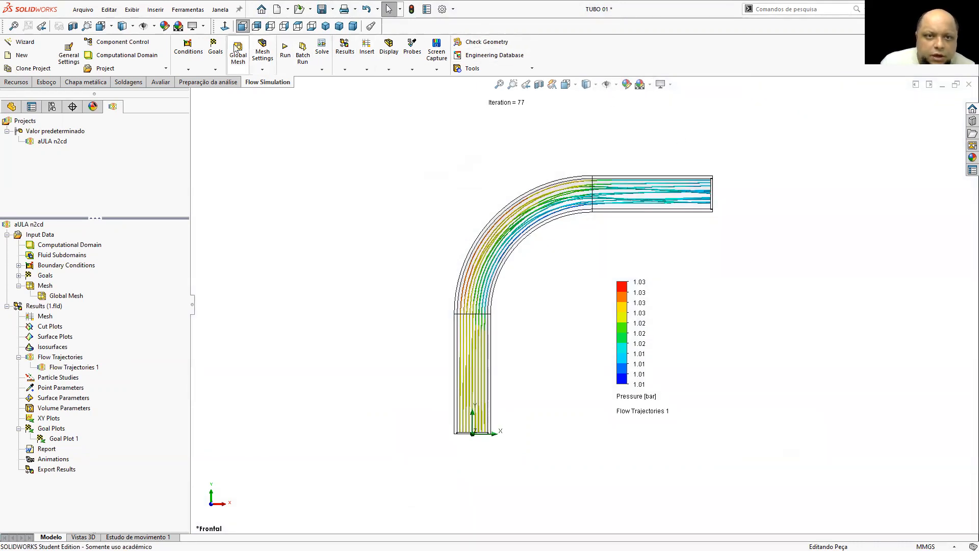
pyautogui.click(500, 85)
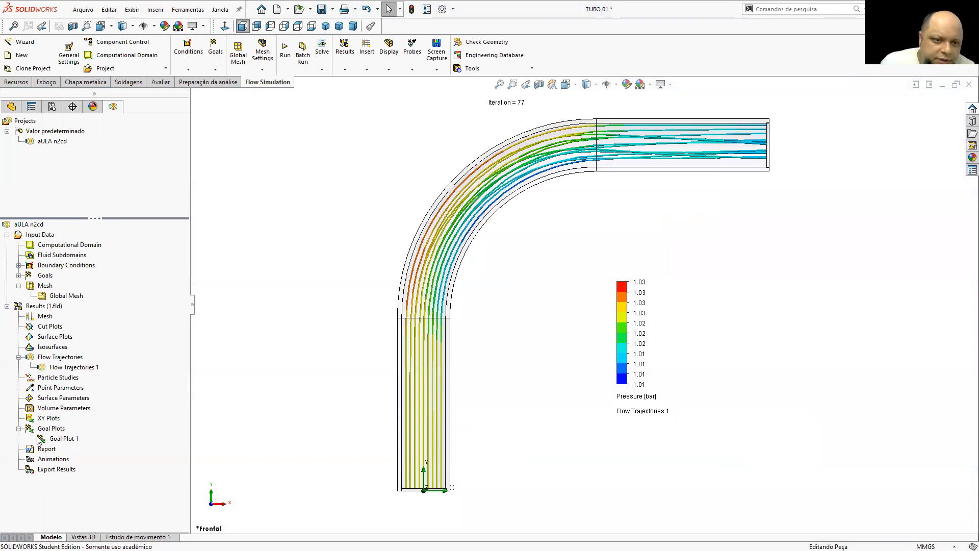
# Step: Create an animation of Flow Trajectories 1 and crop its capture frame around the pipe and legend to about 555x600
pyautogui.rightClick(76, 368)
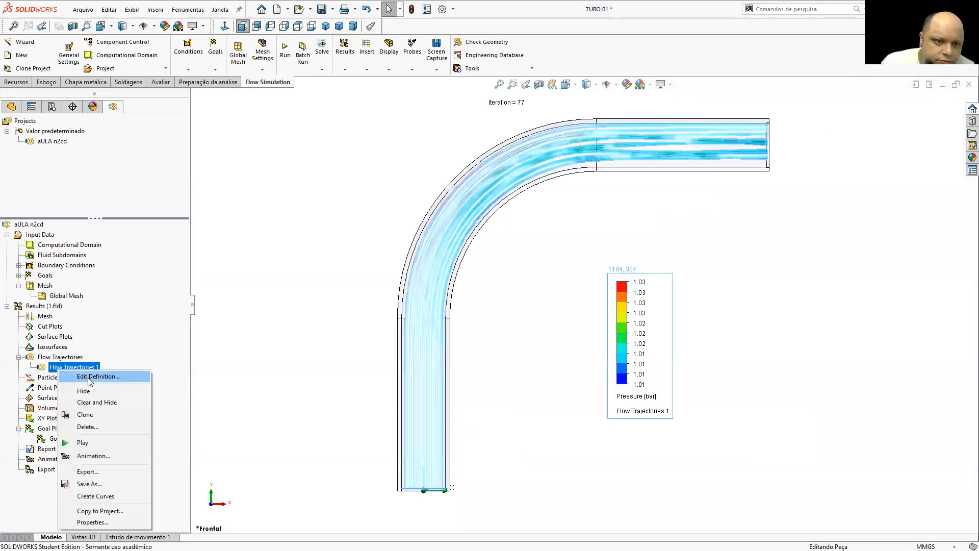
pyautogui.click(84, 454)
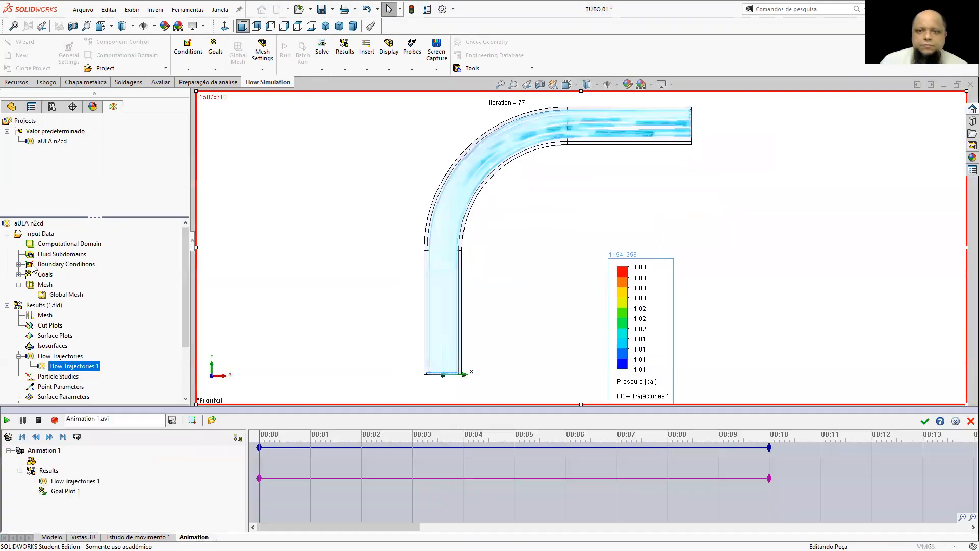
pyautogui.click(343, 208)
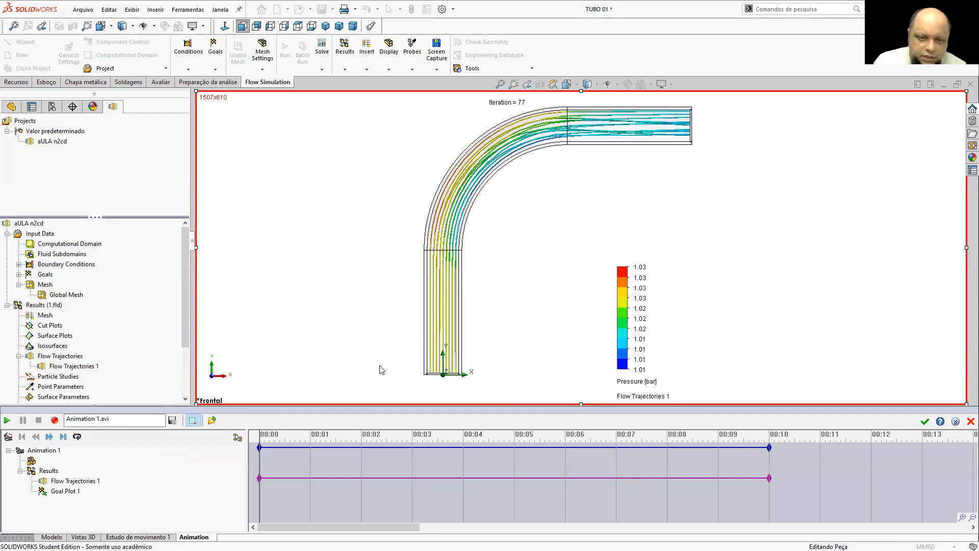
pyautogui.moveTo(195, 247); pyautogui.dragTo(416, 248)
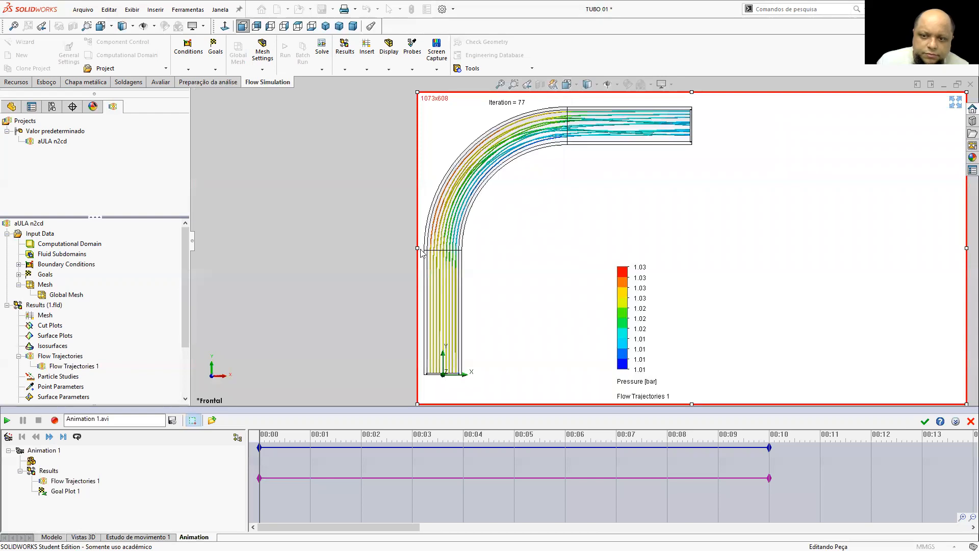
pyautogui.moveTo(968, 249); pyautogui.dragTo(703, 247)
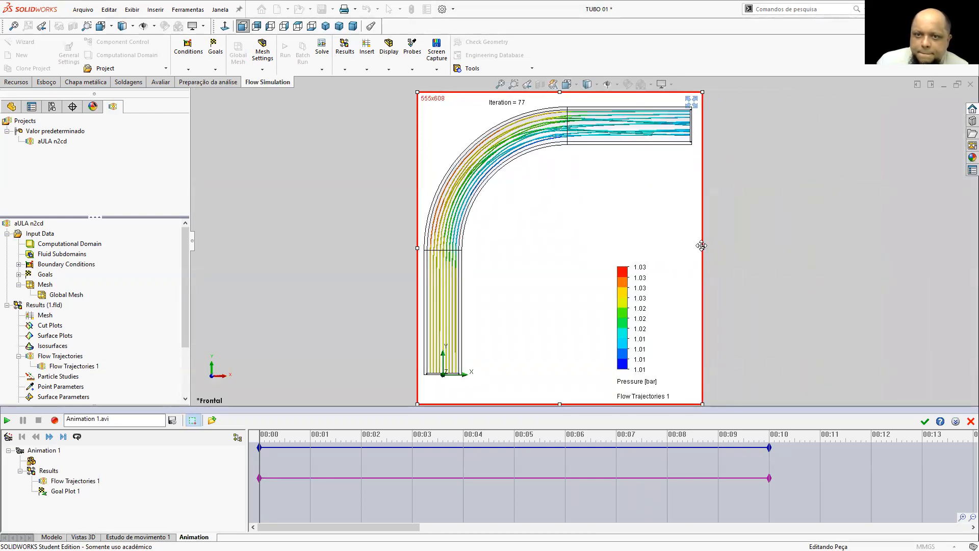
pyautogui.moveTo(559, 92); pyautogui.dragTo(561, 96)
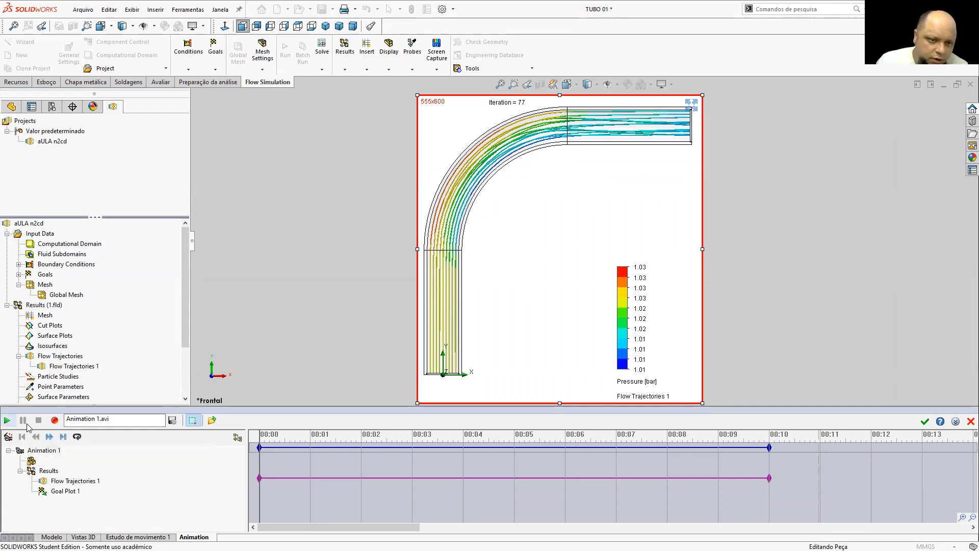
# Step: Record the animation to Animation 1.avi and accept the save settings with MPEG-4 compression, quality 90 and 25 frames per second
pyautogui.click(54, 420)
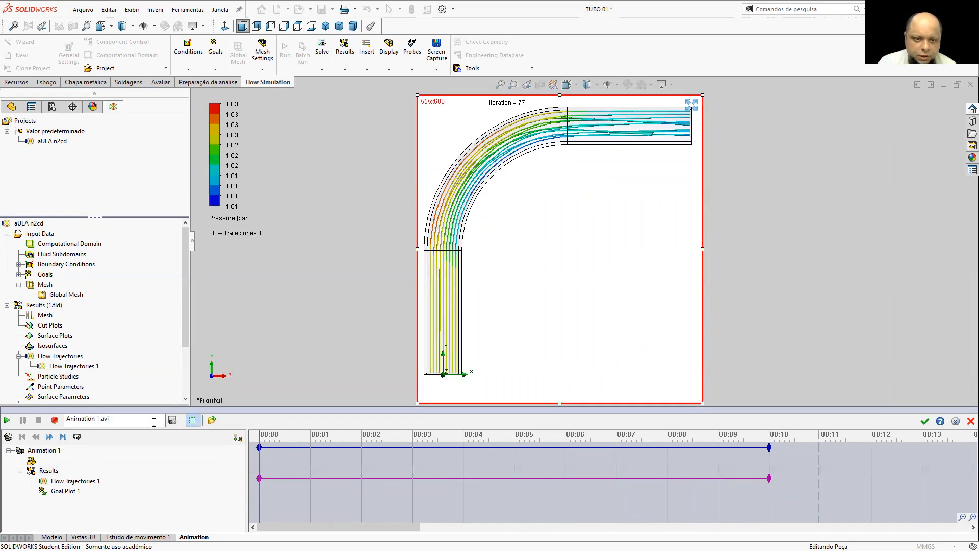
pyautogui.click(172, 420)
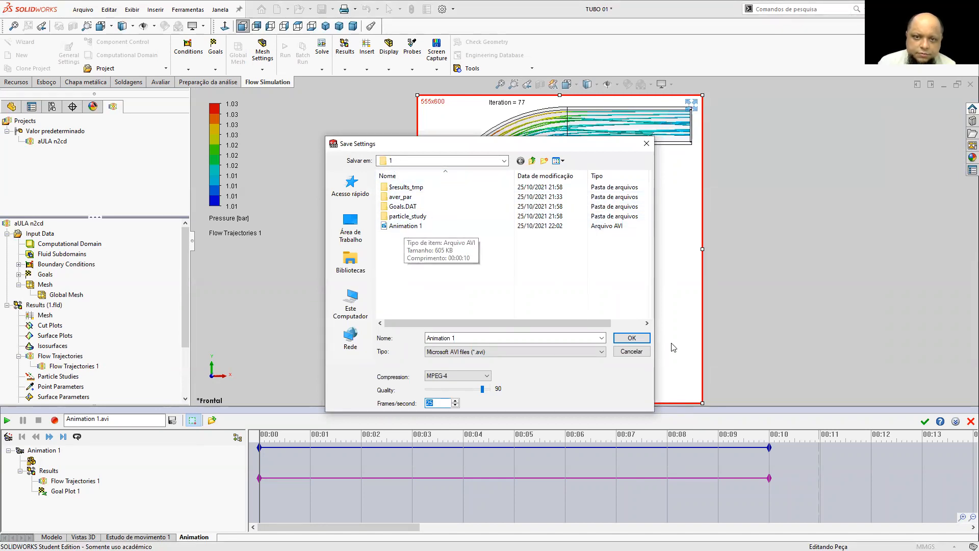
pyautogui.click(631, 338)
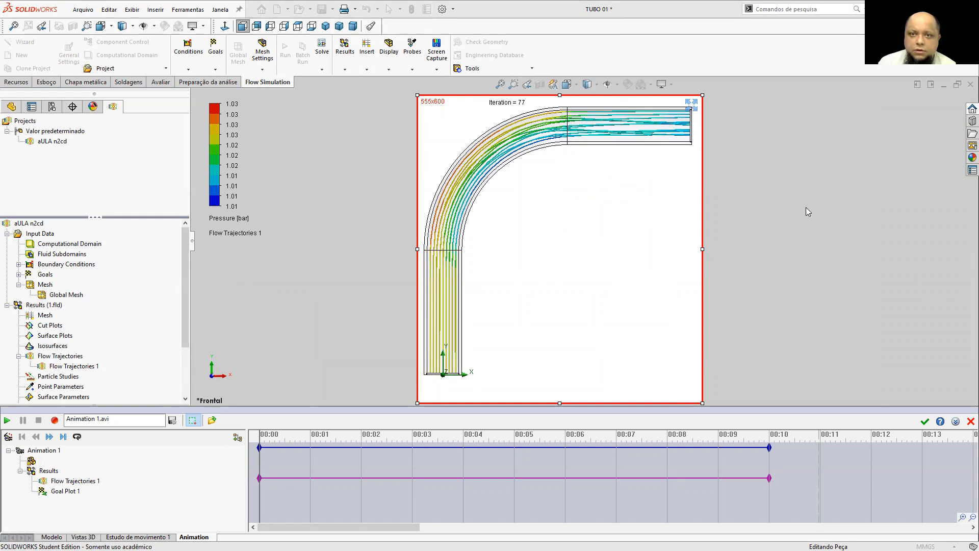
# Step: Check in the animation's save settings which folder holds the recorded video
pyautogui.click(172, 420)
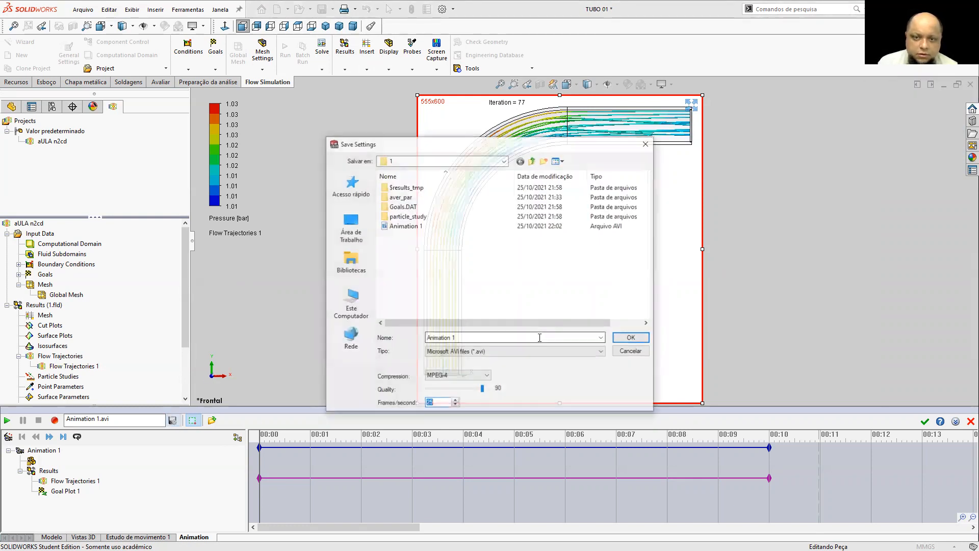
pyautogui.click(505, 161)
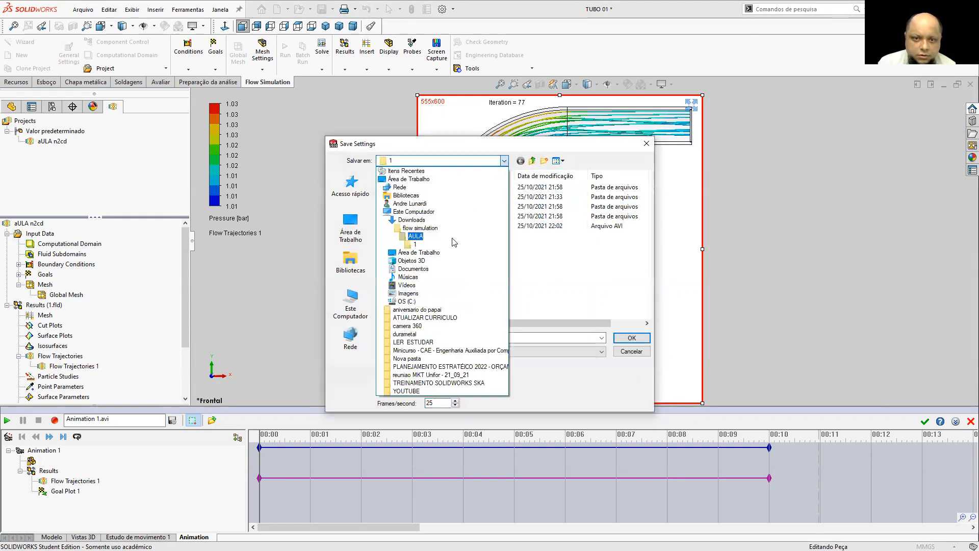
pyautogui.click(648, 152)
pyautogui.click(646, 144)
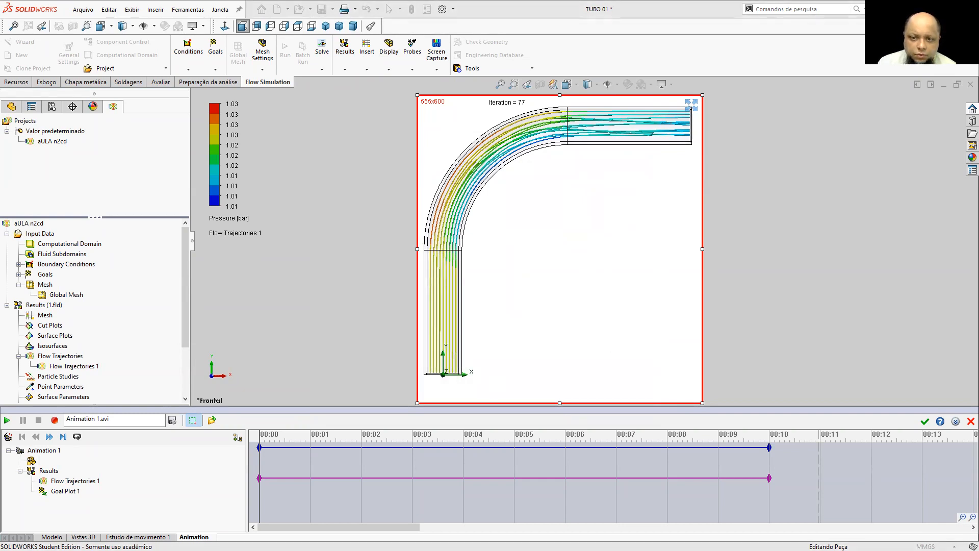
# Step: Switch to File Explorer, play the Animation 1 video from subfolder 1 of the AULA folder, and return to SOLIDWORKS
pyautogui.hotkey('alt', 'Tab')
pyautogui.doubleClick(570, 229)
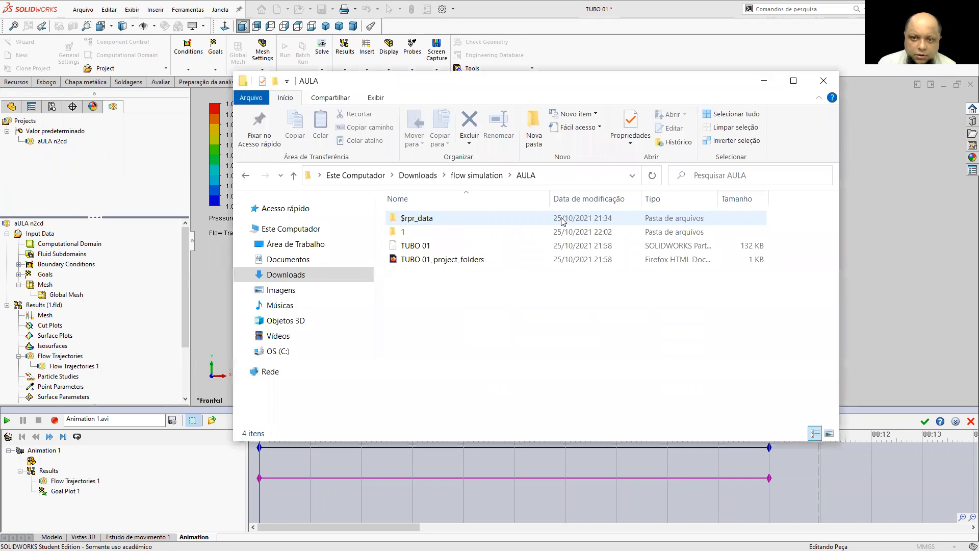
pyautogui.doubleClick(409, 233)
pyautogui.scroll(-3, 431, 316)
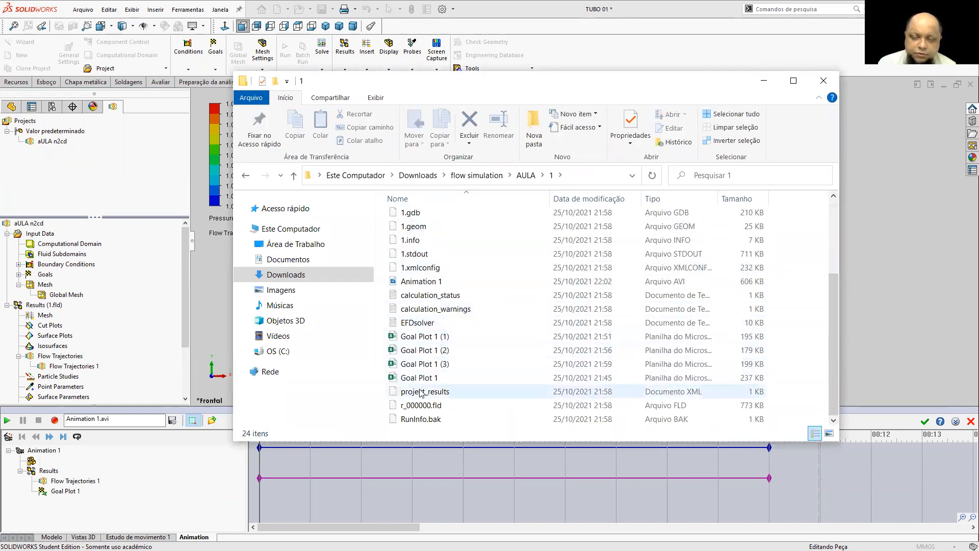
pyautogui.scroll(2, 422, 377)
pyautogui.click(422, 354)
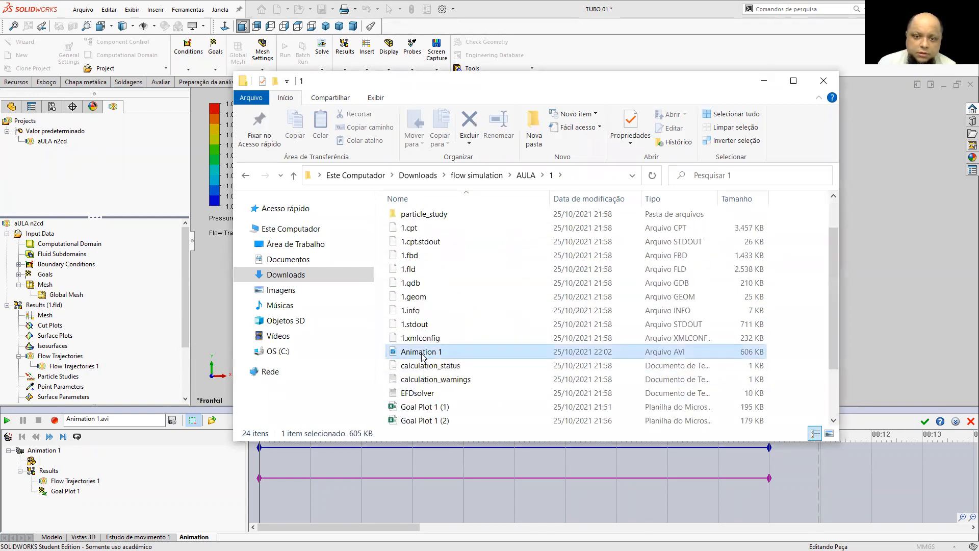
pyautogui.doubleClick(422, 356)
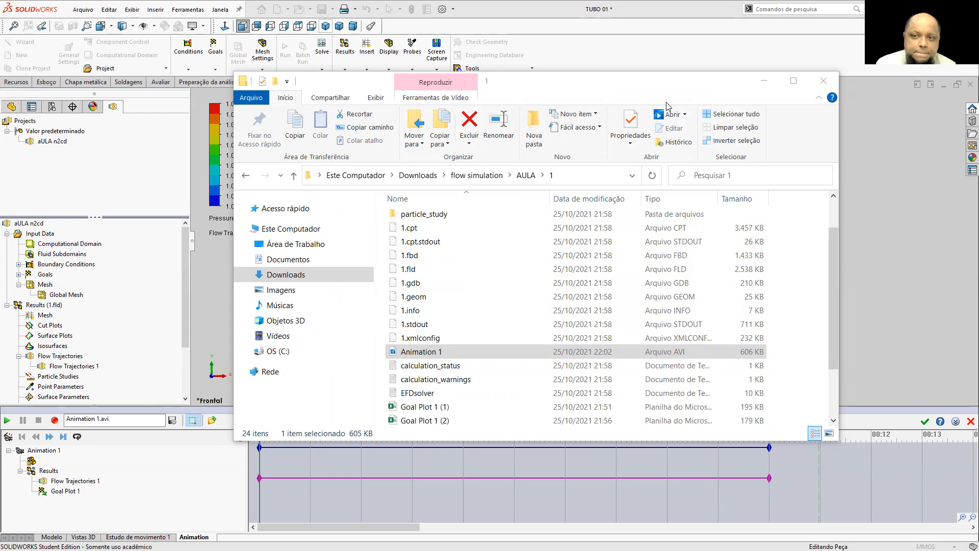
pyautogui.moveTo(651, 88); pyautogui.dragTo(570, 88)
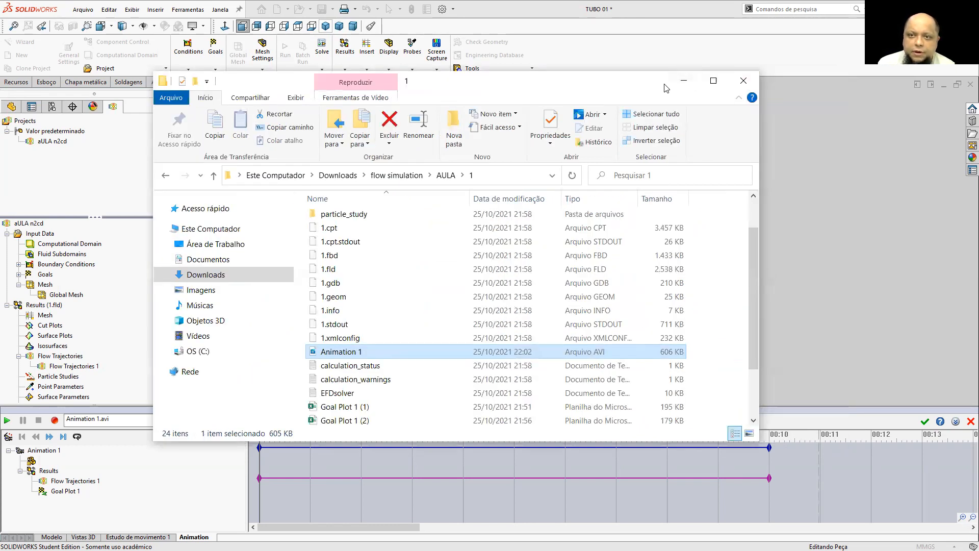
pyautogui.click(684, 81)
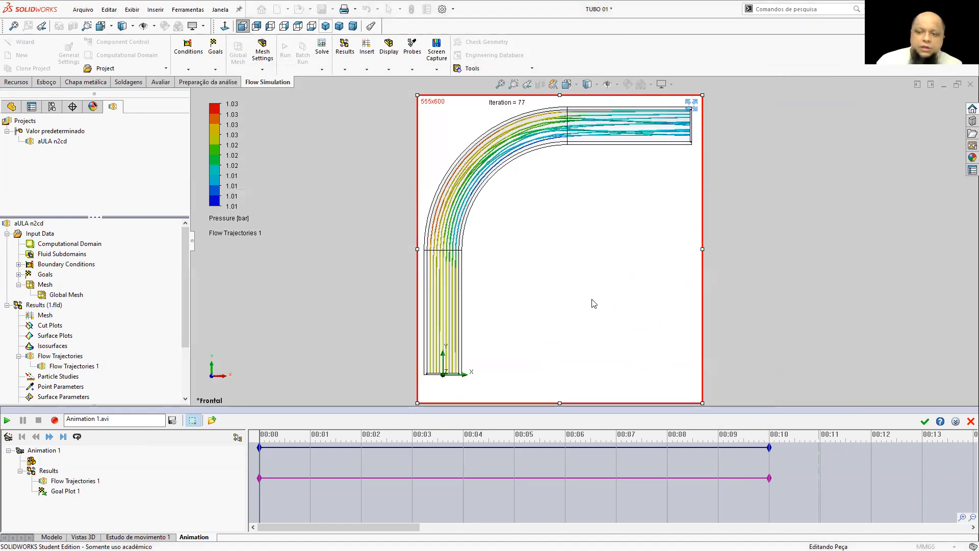
# Step: Close the animation editor, hide Flow Trajectories 1 and return to the part's feature tree
pyautogui.click(970, 421)
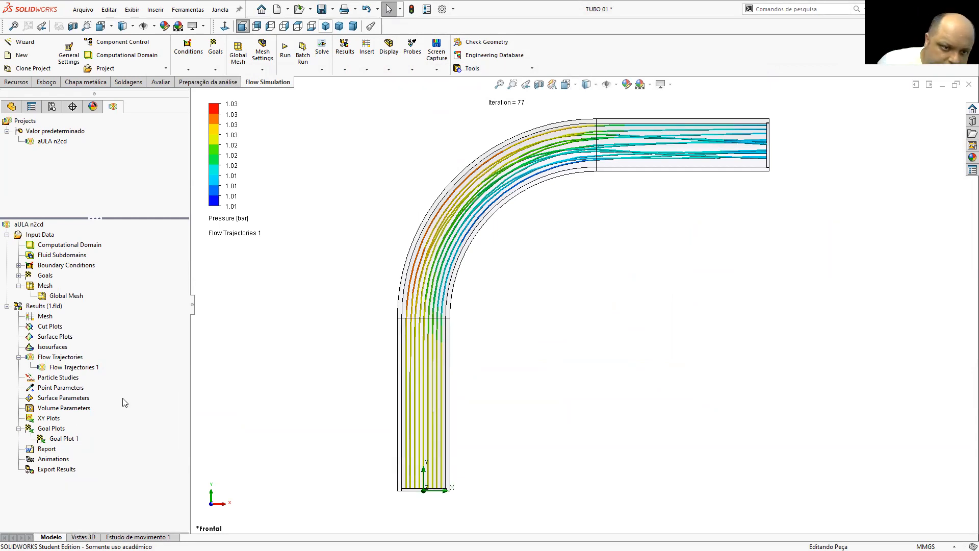
pyautogui.rightClick(62, 371)
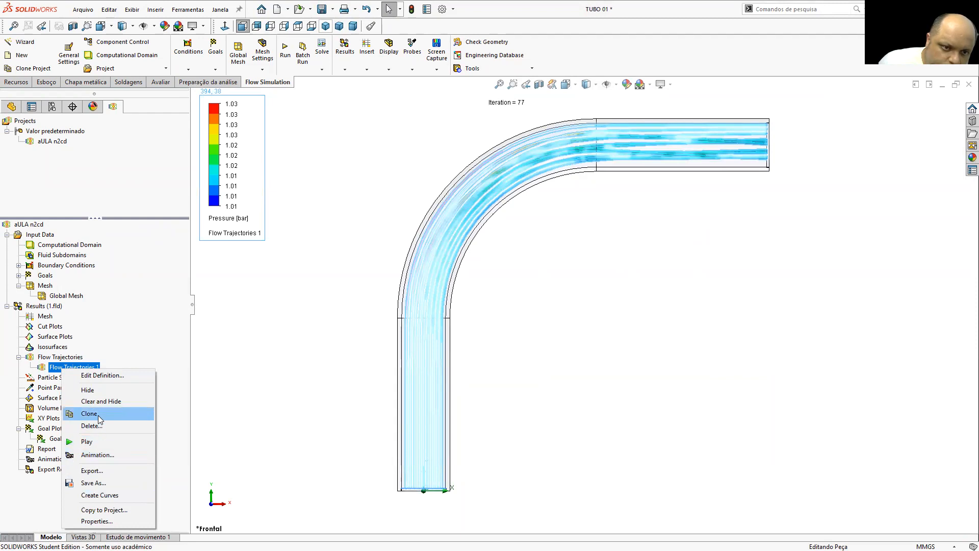
pyautogui.click(88, 390)
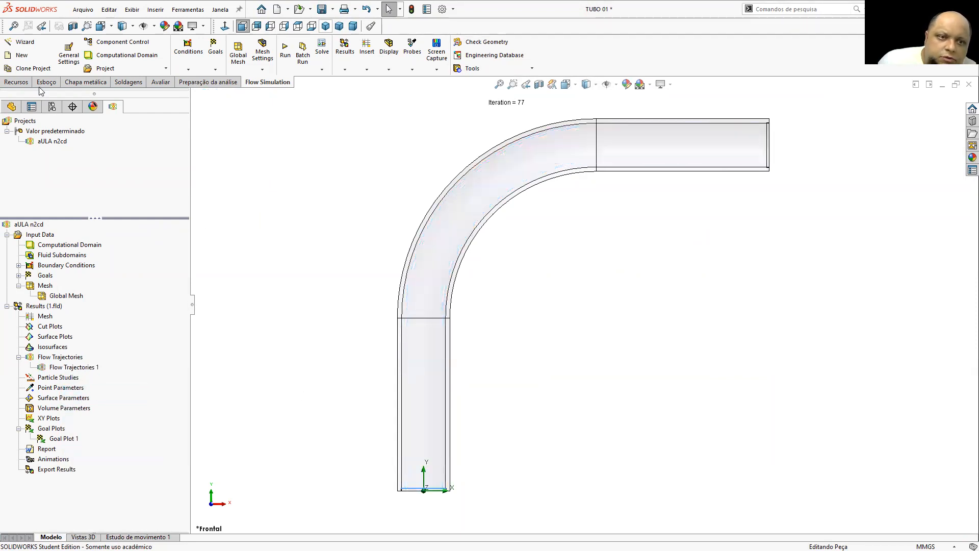
pyautogui.click(12, 106)
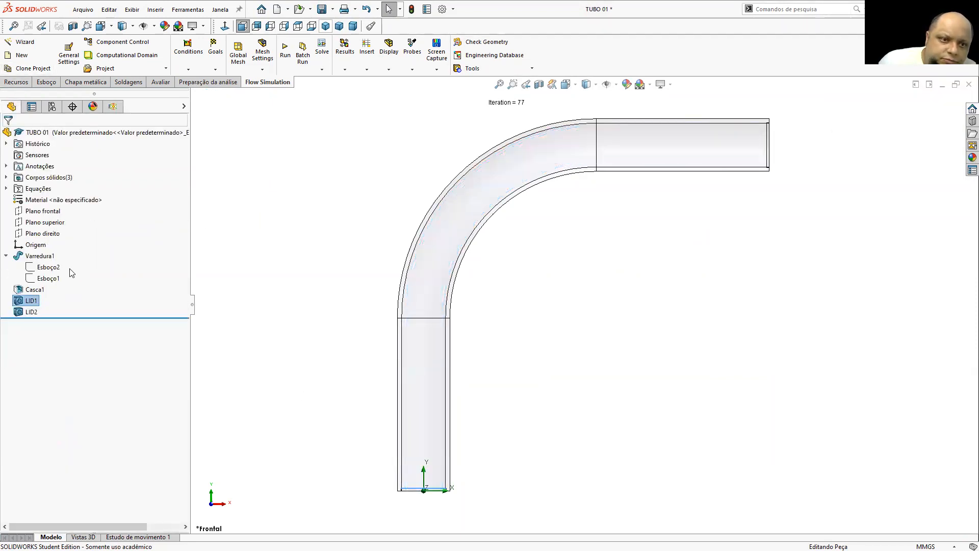
# Step: Edit the sweep path sketch Esboço1 and set both its vertical and horizontal overall dimensions to 500 mm
pyautogui.click(47, 278)
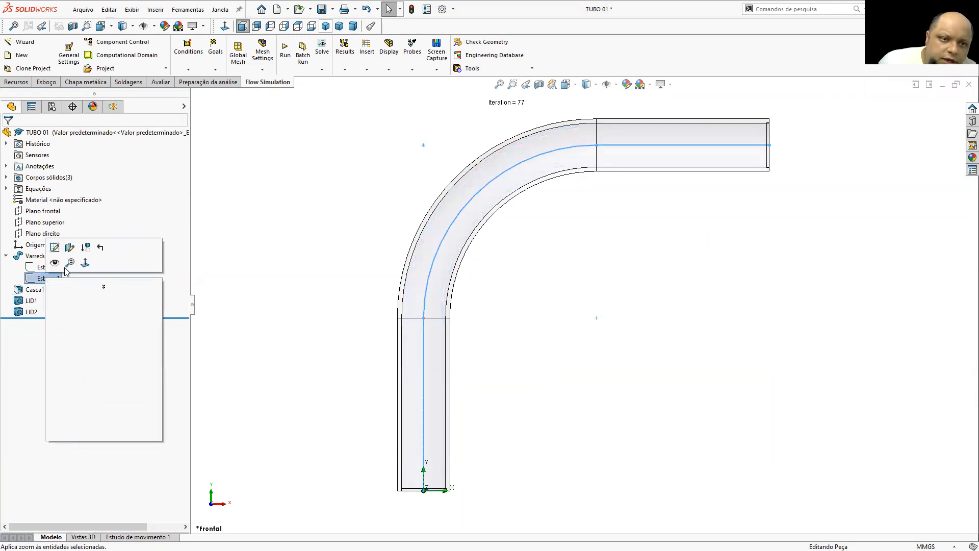
pyautogui.click(60, 248)
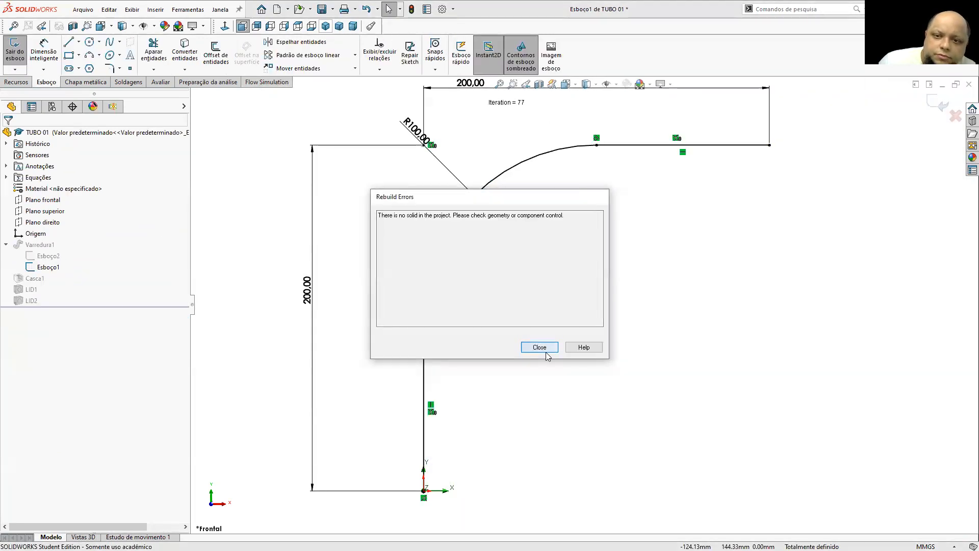
pyautogui.click(540, 347)
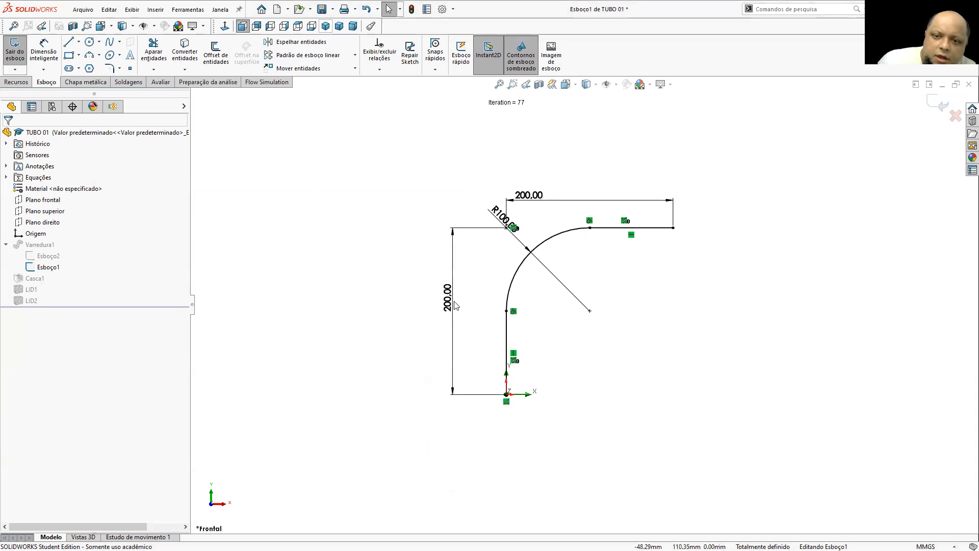
pyautogui.doubleClick(449, 298)
pyautogui.write('500')
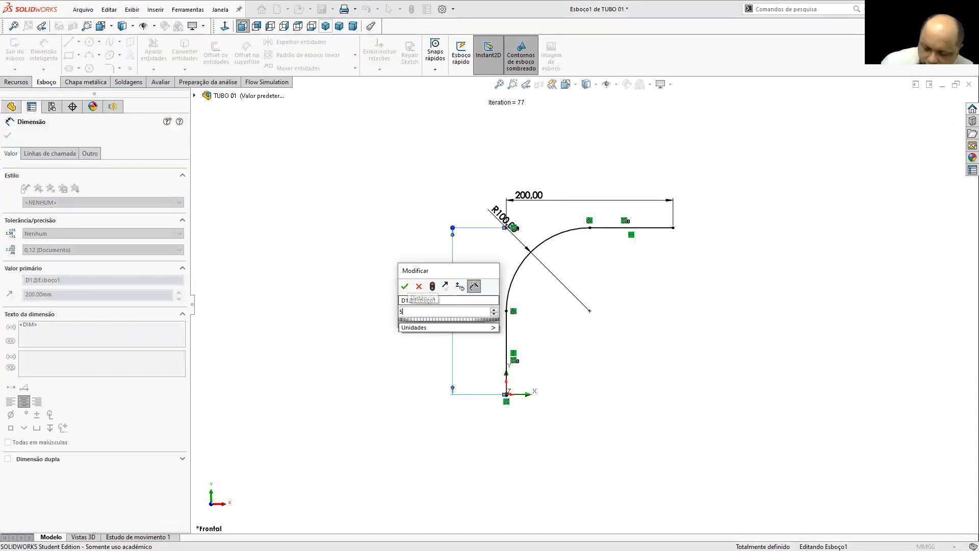
pyautogui.press('Return')
pyautogui.press('f')
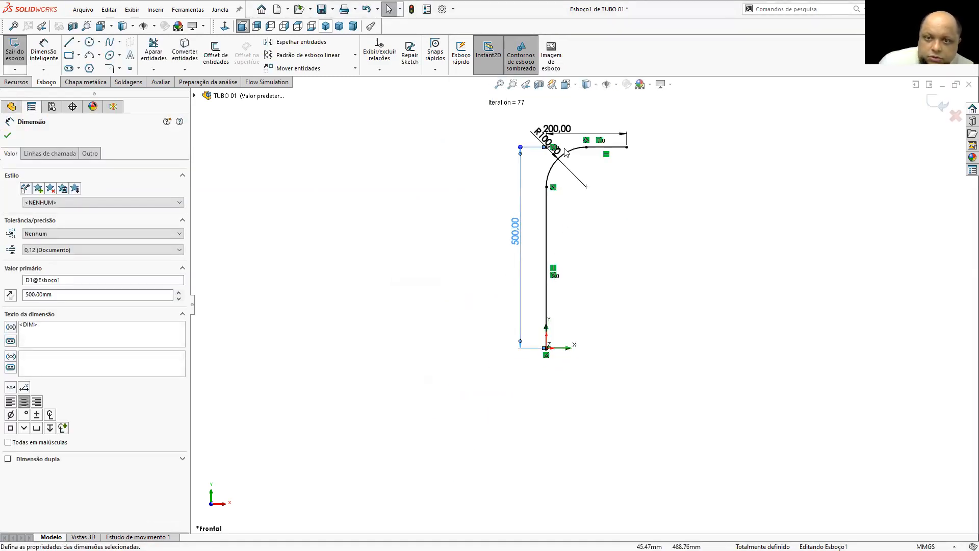
pyautogui.press('Escape')
pyautogui.doubleClick(560, 130)
pyautogui.write('500')
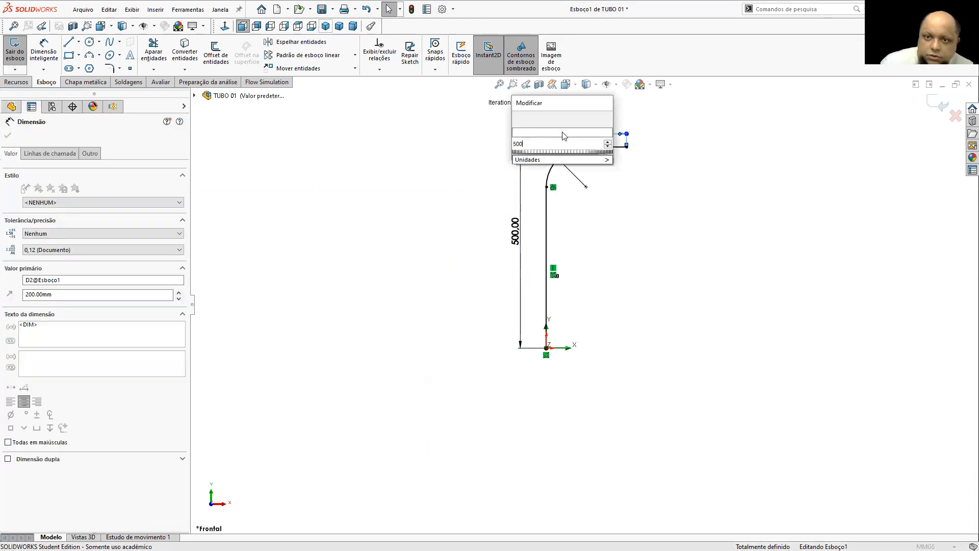
pyautogui.press('Return')
# Step: Delete the corner arc and its radius dimension, and shorten the path's vertical line to about 115 mm
pyautogui.click(581, 183)
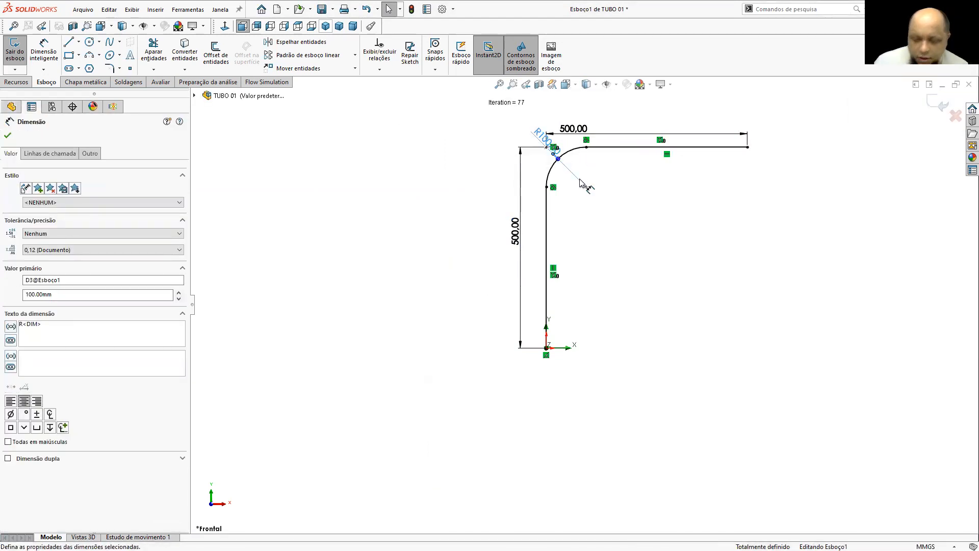
pyautogui.press('Delete')
pyautogui.click(561, 157)
pyautogui.press('Delete')
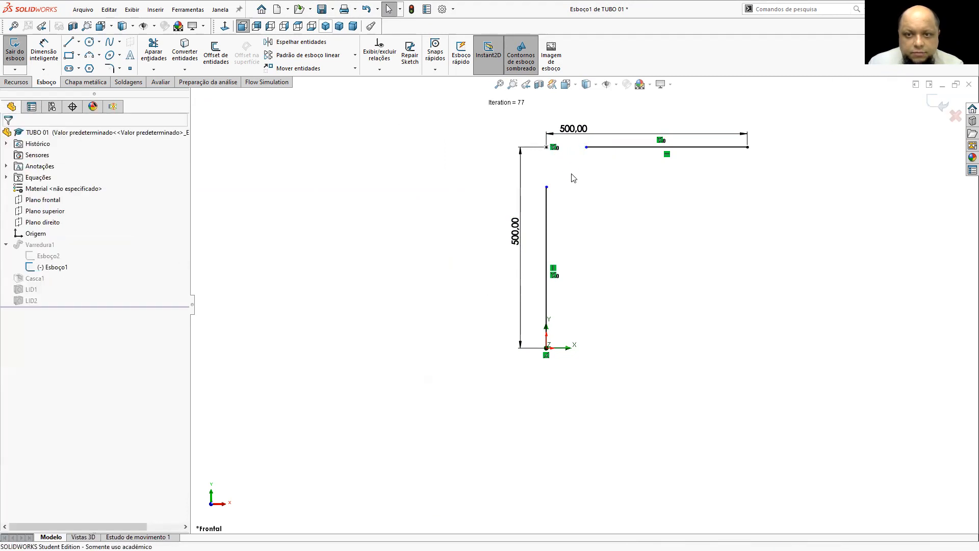
pyautogui.moveTo(547, 187); pyautogui.dragTo(548, 300)
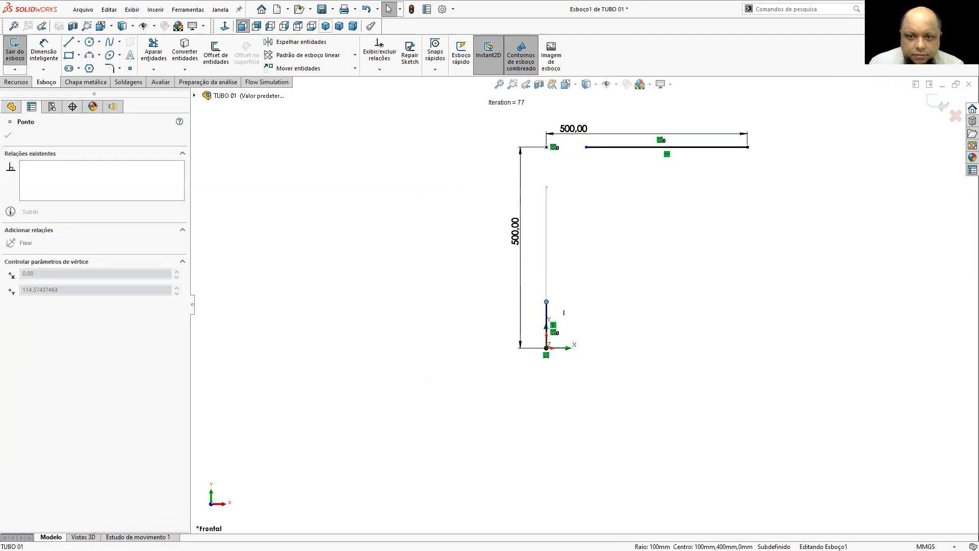
pyautogui.click(563, 312)
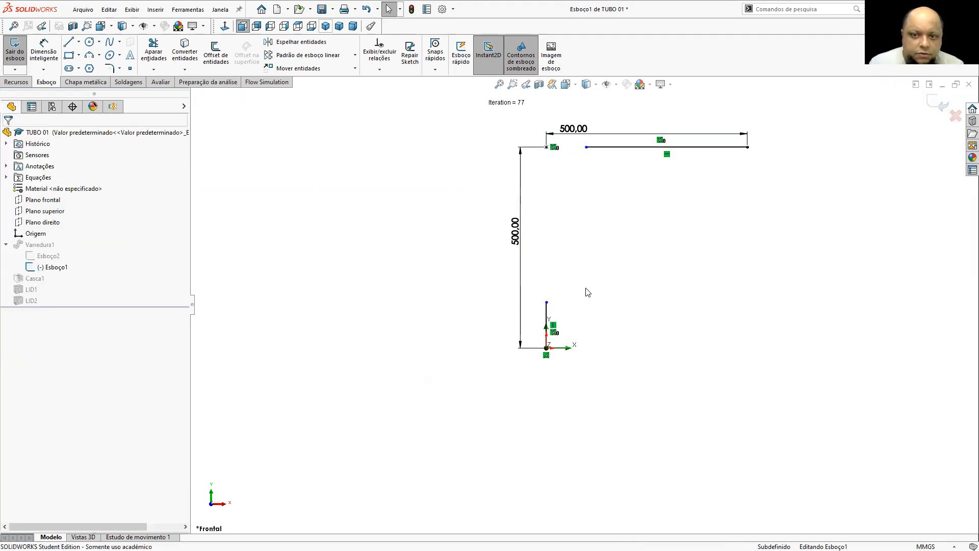
# Step: Sketch a zigzag line chain with one diagonal from the vertical line's upper end to the horizontal line's open end, and make its last segment vertical
pyautogui.click(69, 43)
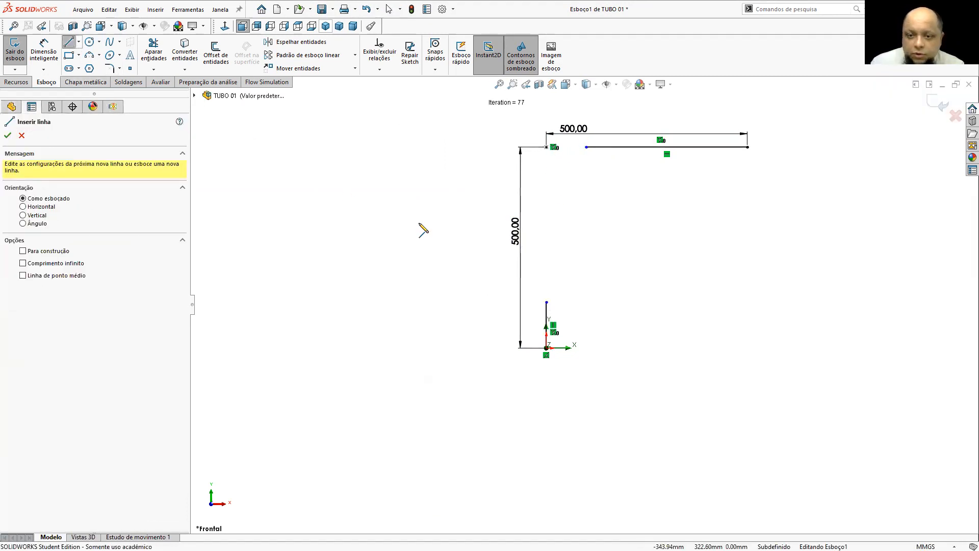
pyautogui.click(546, 301)
pyautogui.click(491, 302)
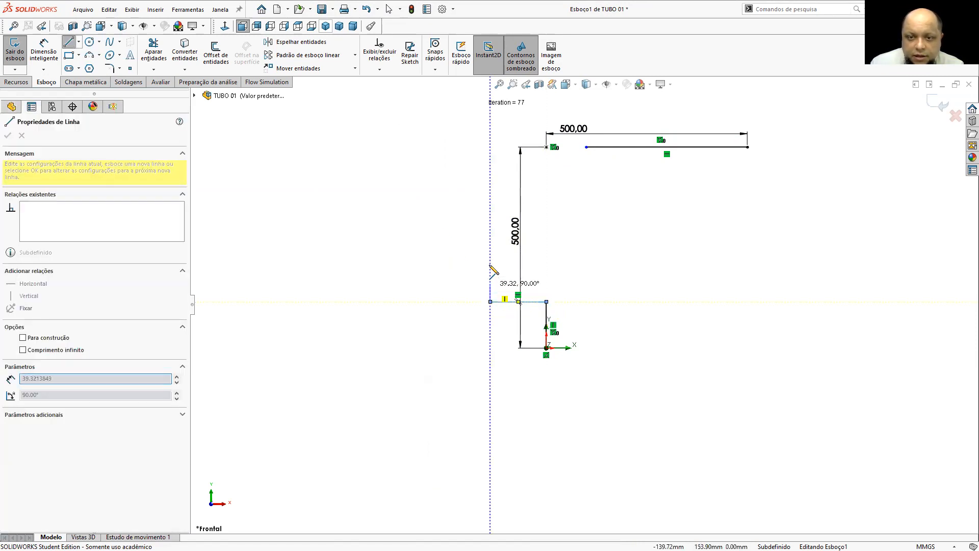
pyautogui.click(490, 227)
pyautogui.click(595, 227)
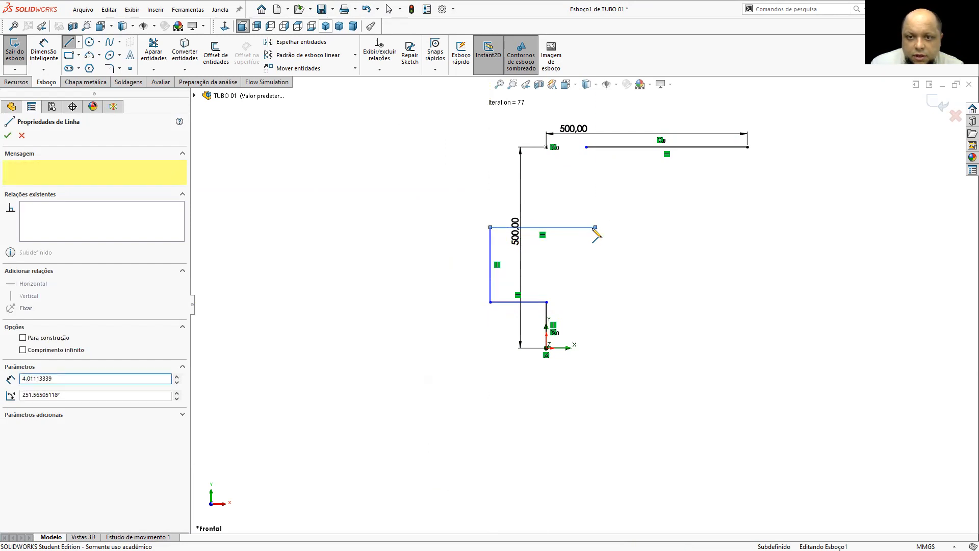
pyautogui.click(490, 109)
pyautogui.click(590, 108)
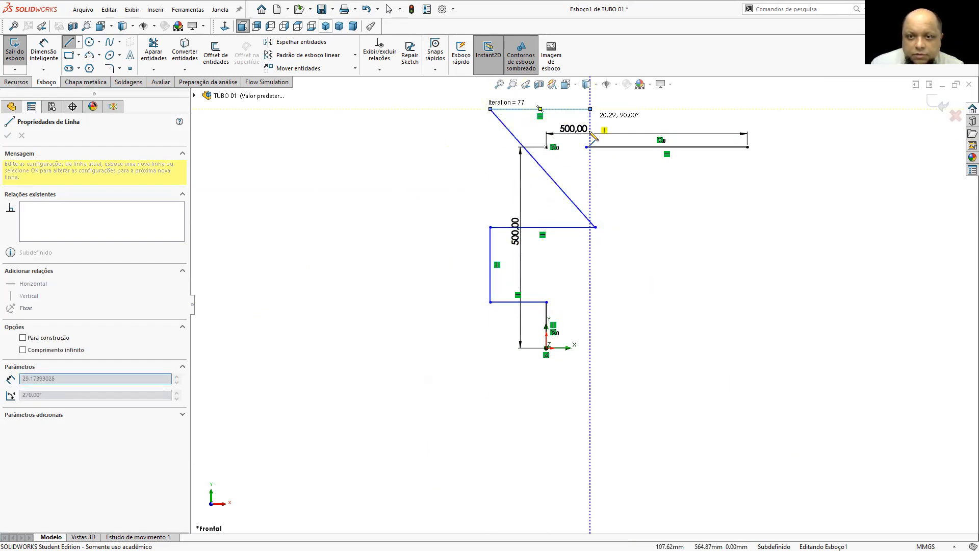
pyautogui.press('Escape')
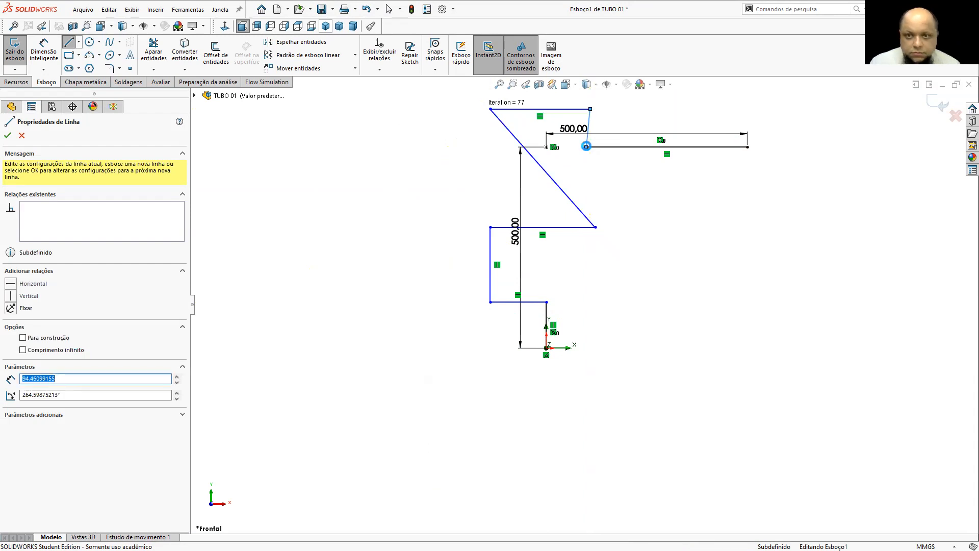
pyautogui.rightClick(588, 118)
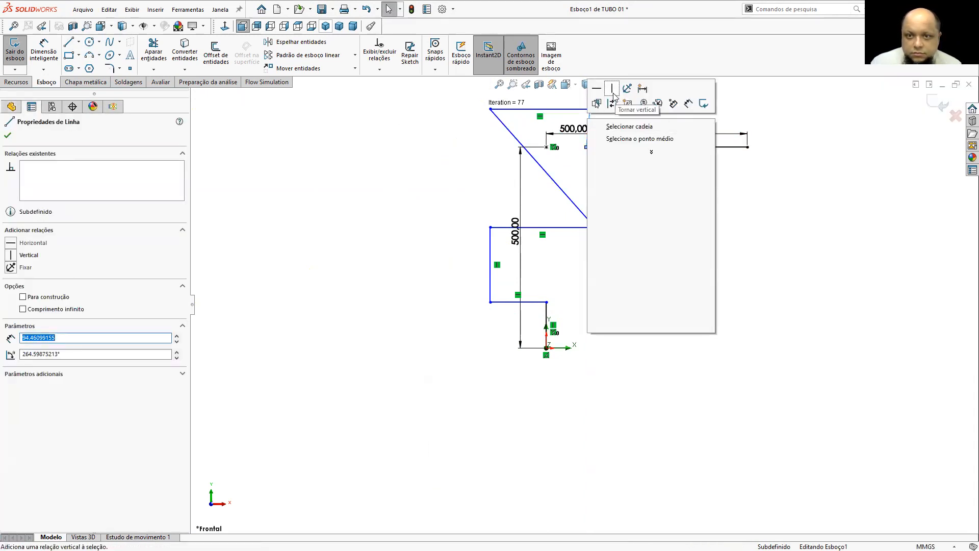
pyautogui.click(613, 90)
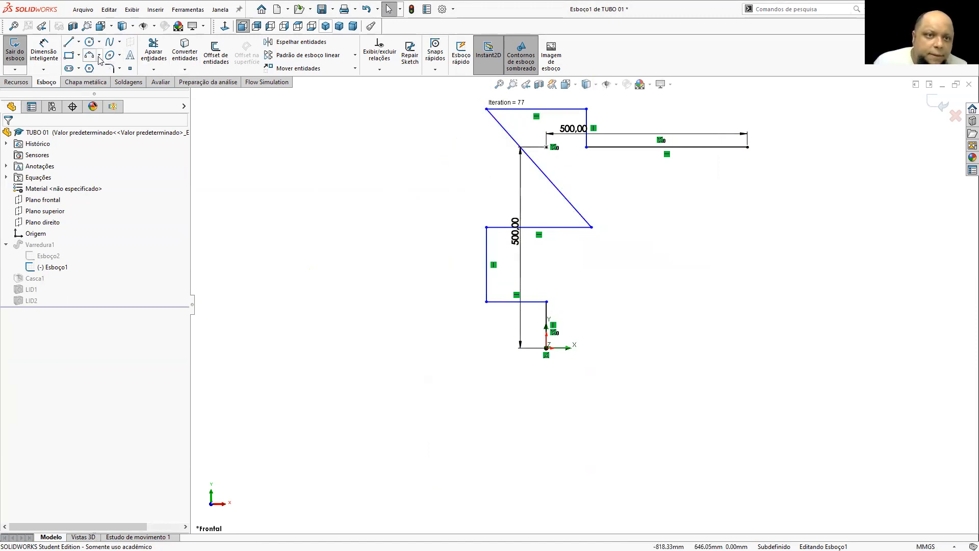
# Step: Add 50 mm sketch fillets to both ends of the outer vertical segment, below the diagonal
pyautogui.click(108, 68)
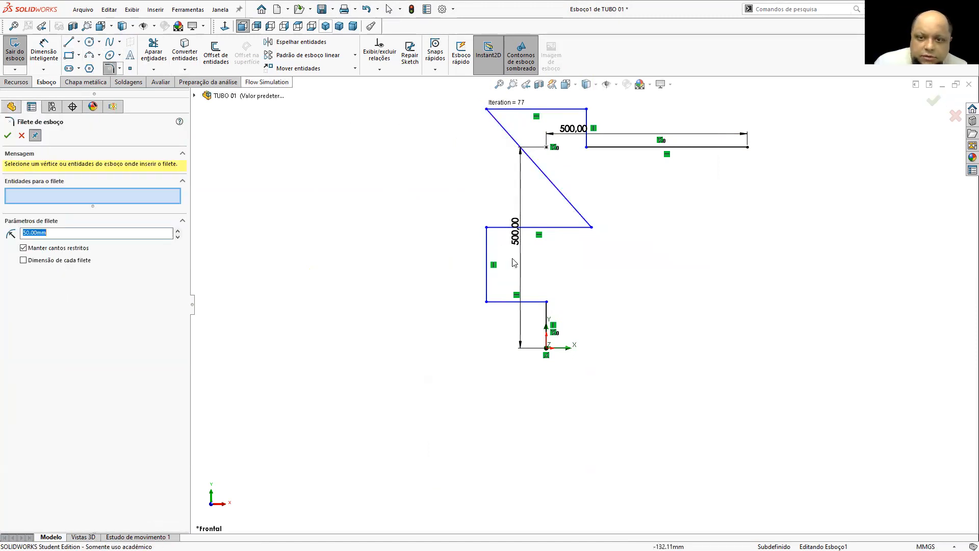
pyautogui.click(487, 303)
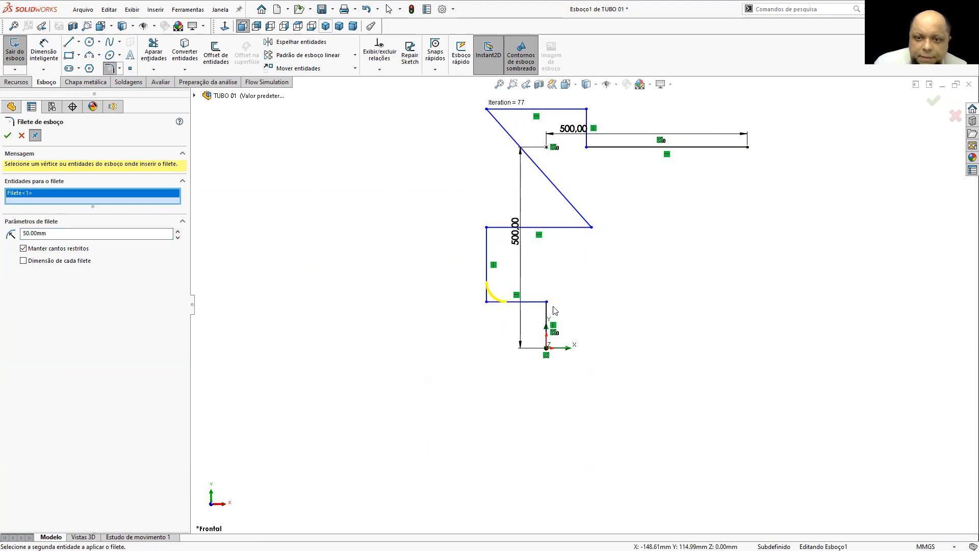
pyautogui.click(8, 136)
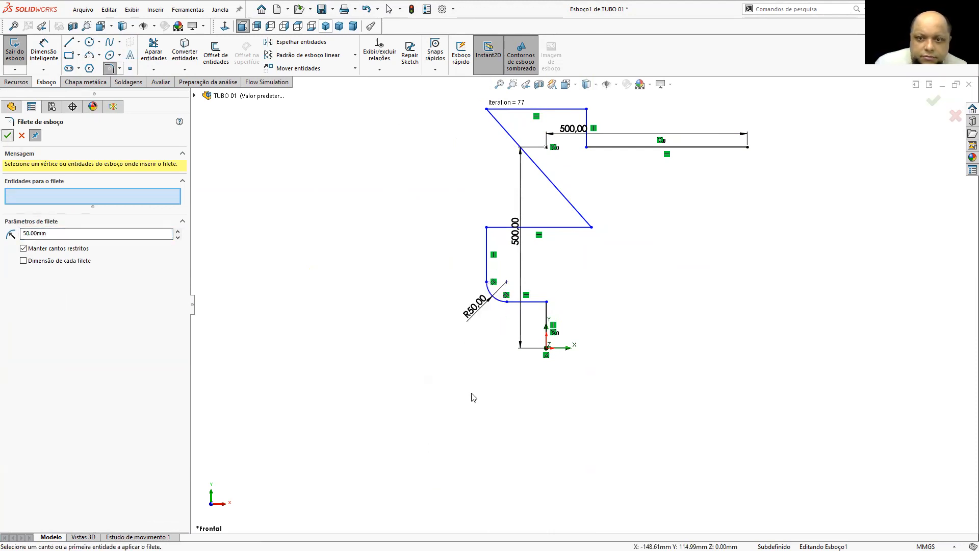
pyautogui.click(487, 228)
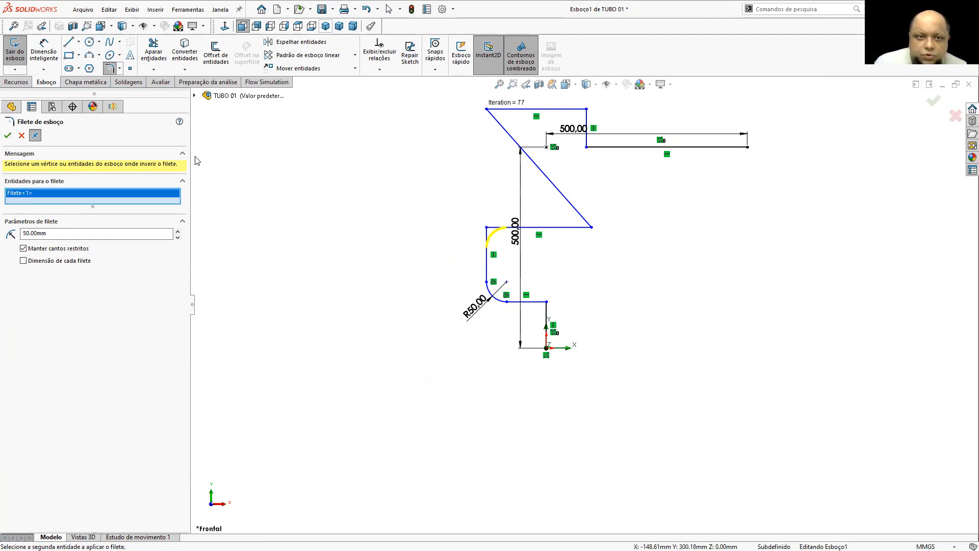
pyautogui.click(9, 136)
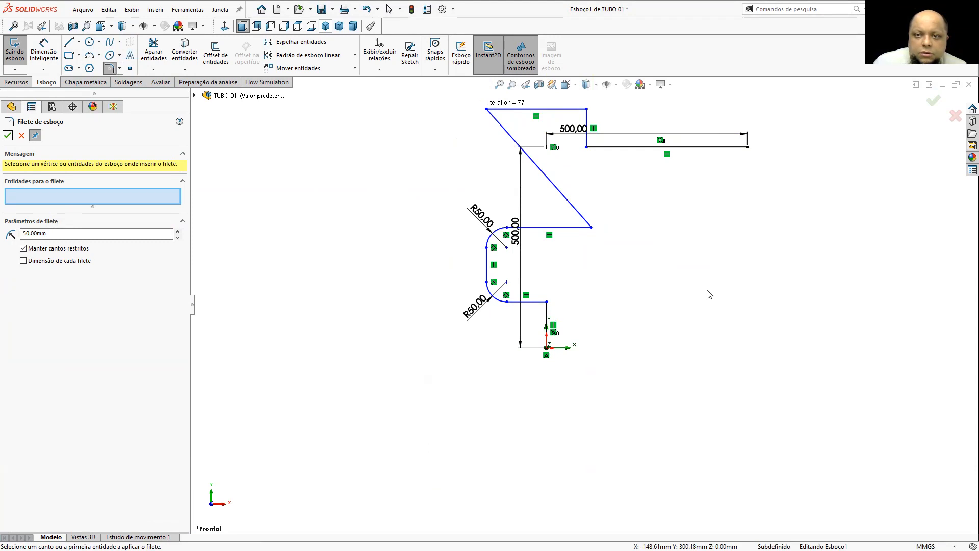
# Step: Dimension the short vertical segment above the final horizontal line at 100 mm
pyautogui.scroll(1, 582, 302)
pyautogui.click(44, 51)
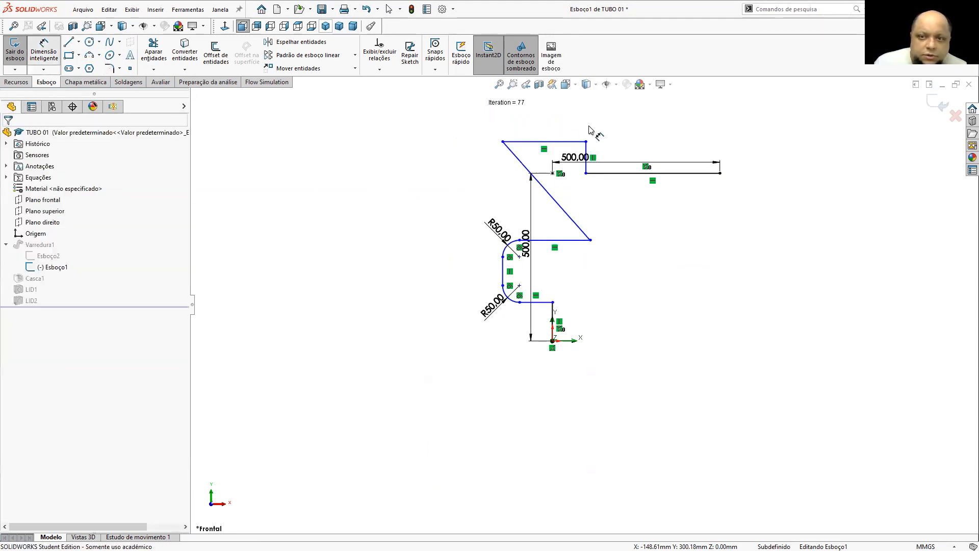
pyautogui.click(585, 156)
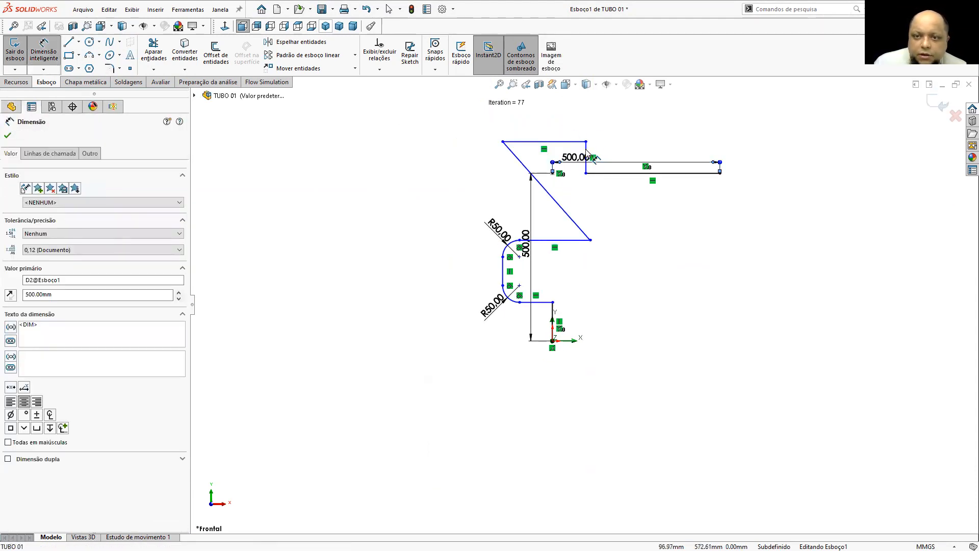
pyautogui.click(587, 155)
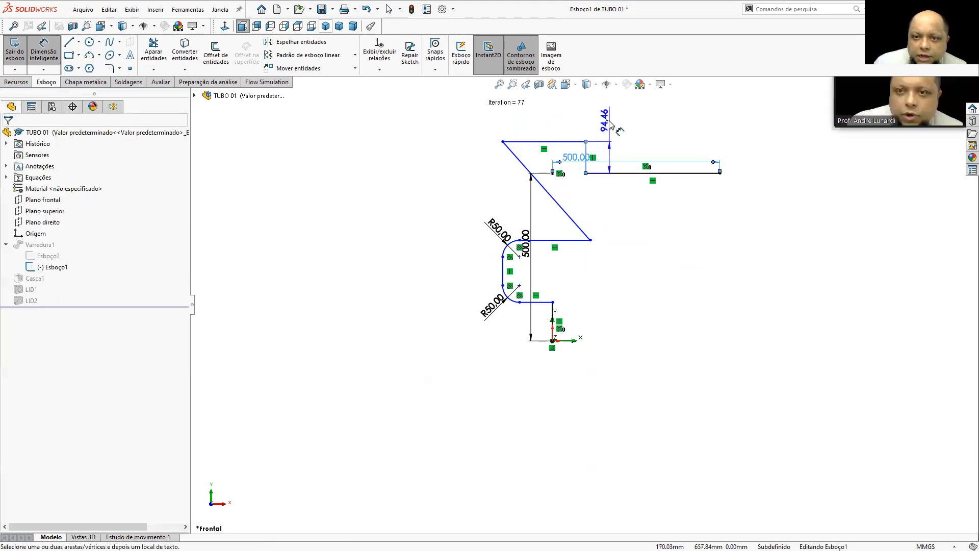
pyautogui.click(610, 124)
pyautogui.write('100')
pyautogui.press('Return')
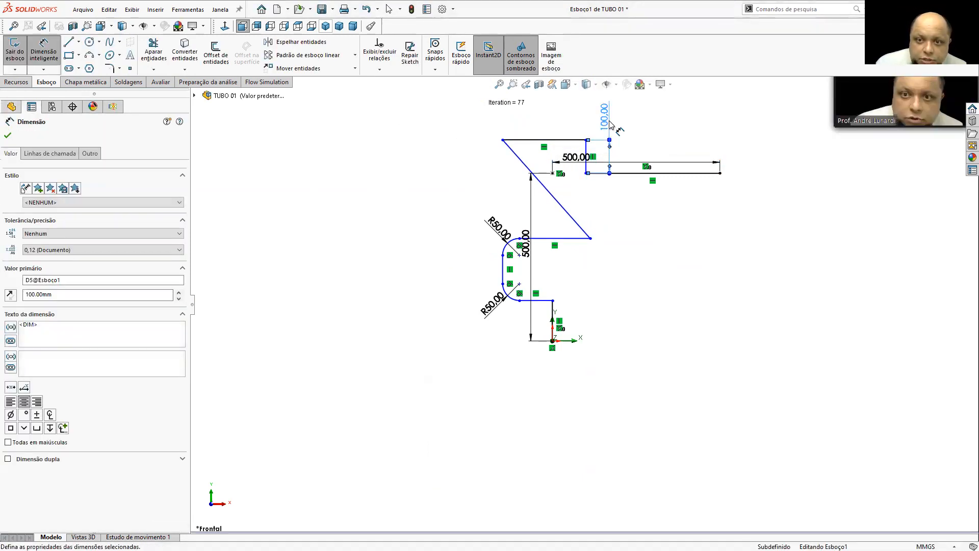
# Step: Dimension the horizontal offset between the lower vertical line and the diagonal's lower corner at 100 mm
pyautogui.click(553, 323)
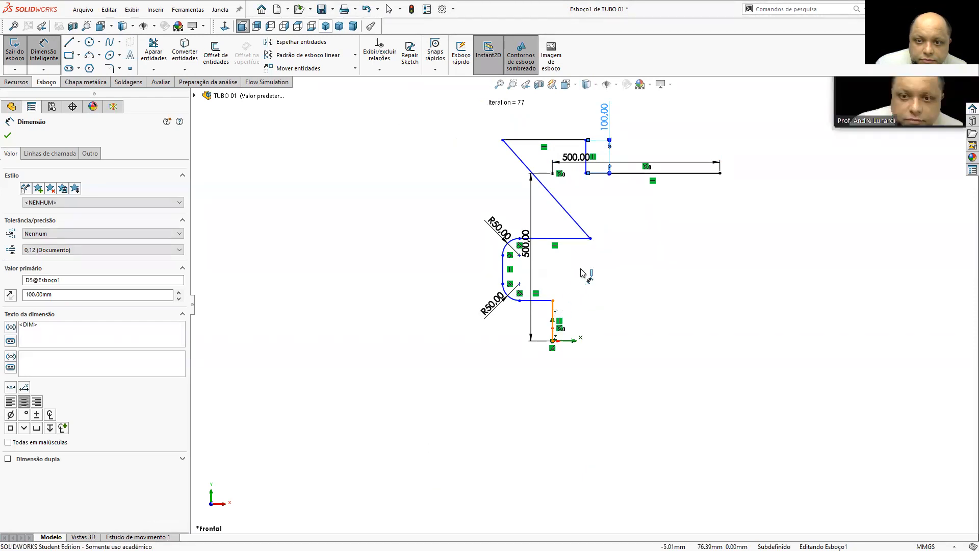
pyautogui.click(623, 269)
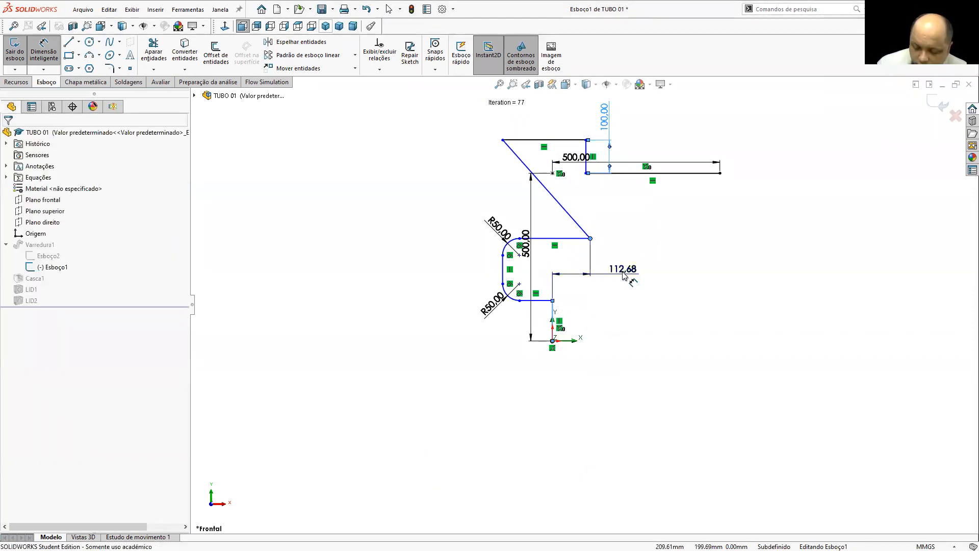
pyautogui.write('100')
pyautogui.press('Return')
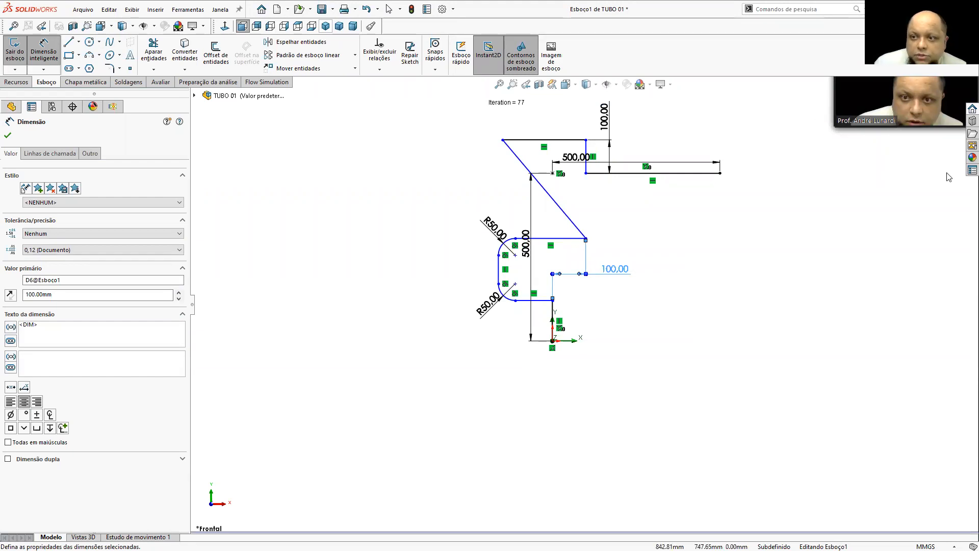
pyautogui.click(8, 135)
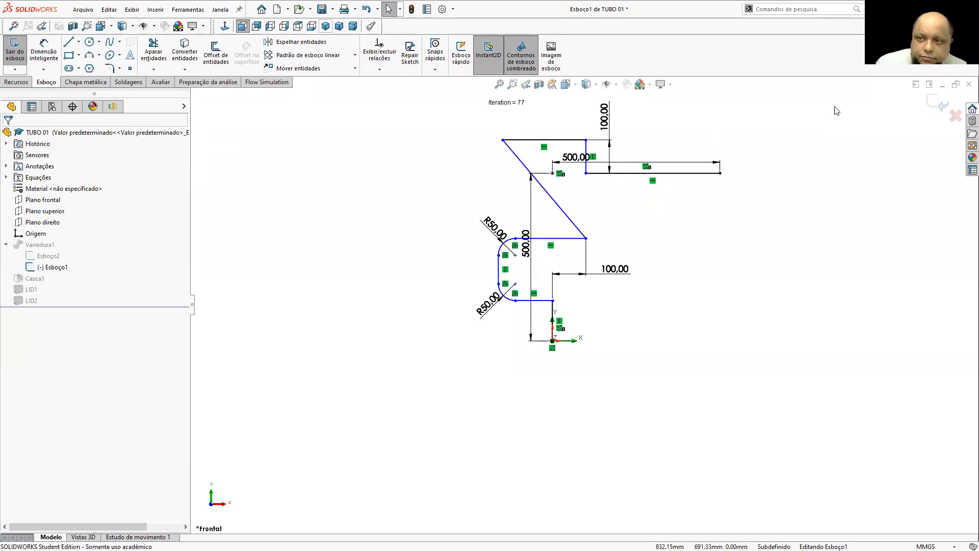
# Step: Exit the sketch, accept resetting the Flow Simulation mesh settings, dismiss the rebuild errors and rebuild the pipe again
pyautogui.click(935, 93)
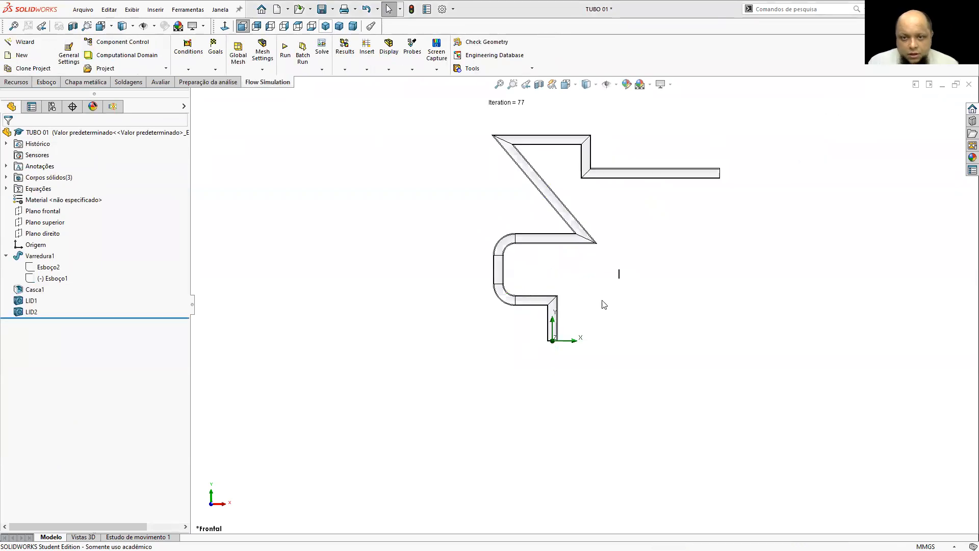
pyautogui.click(614, 277)
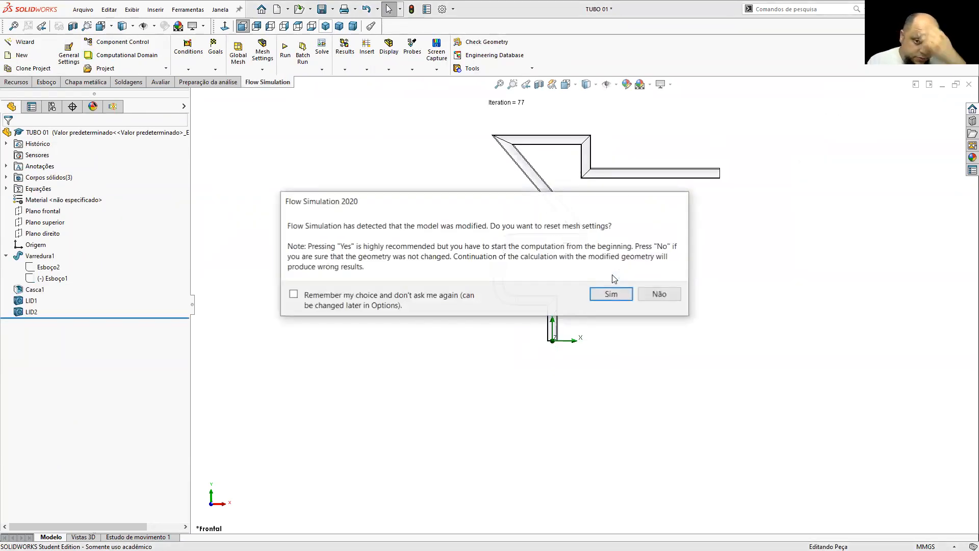
pyautogui.click(612, 354)
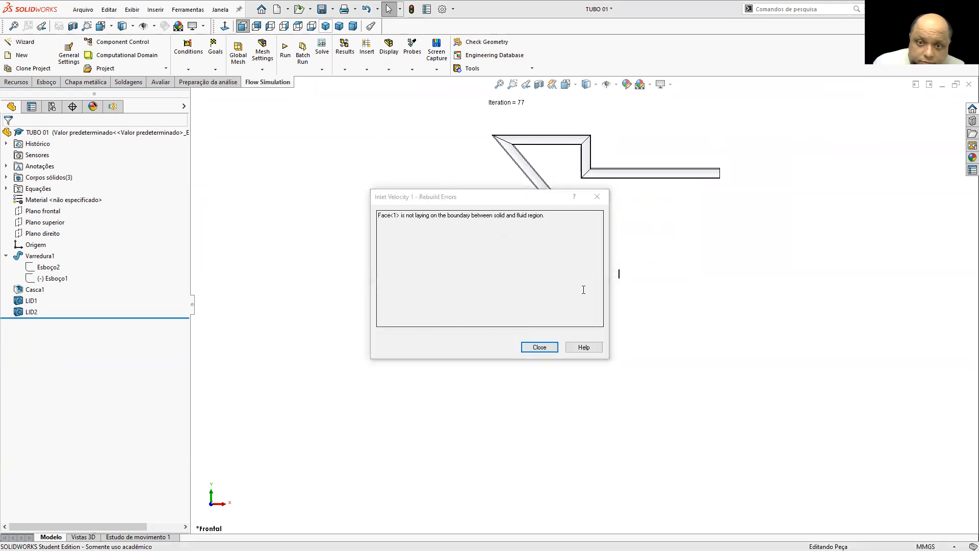
pyautogui.click(539, 347)
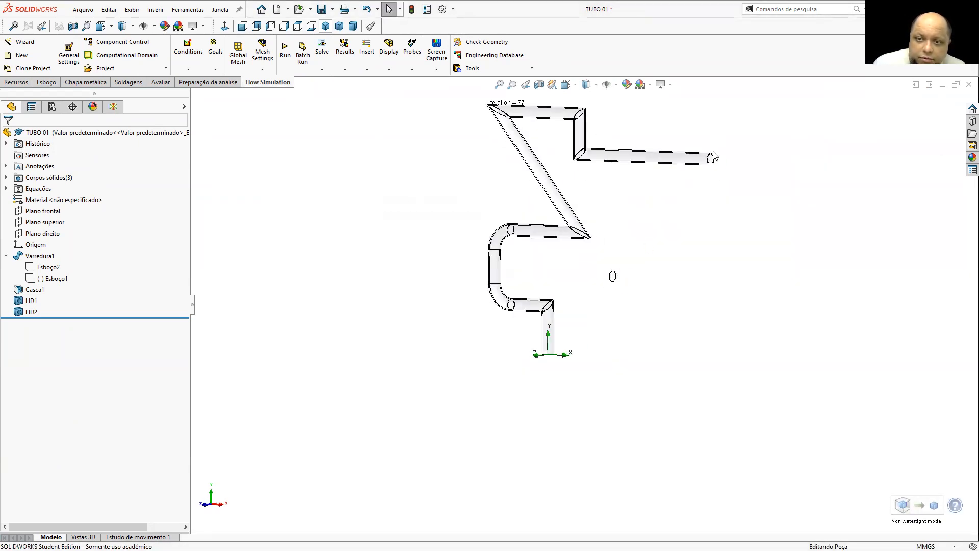
pyautogui.click(411, 10)
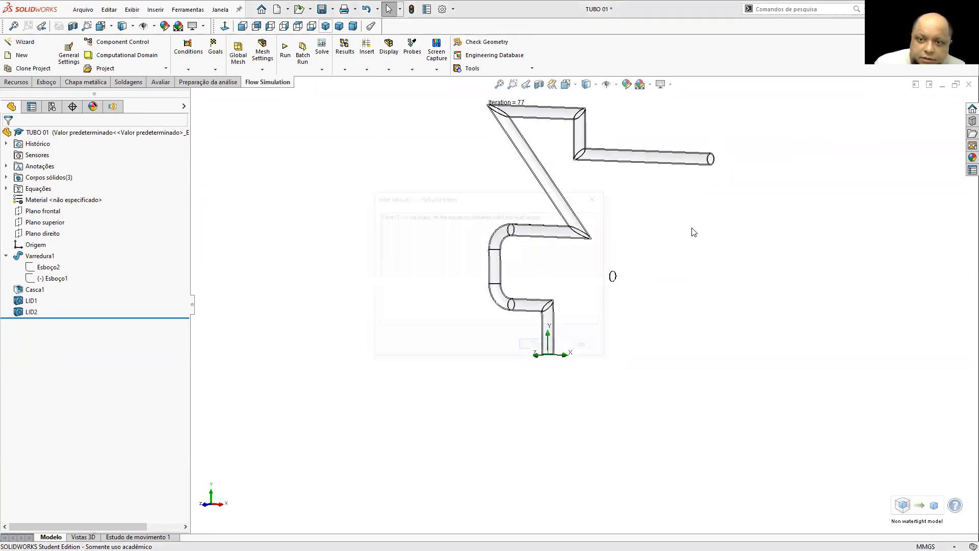
# Step: Dismiss the rebuild errors and try to edit the LID2 feature left detached from the reshaped pipe
pyautogui.click(539, 345)
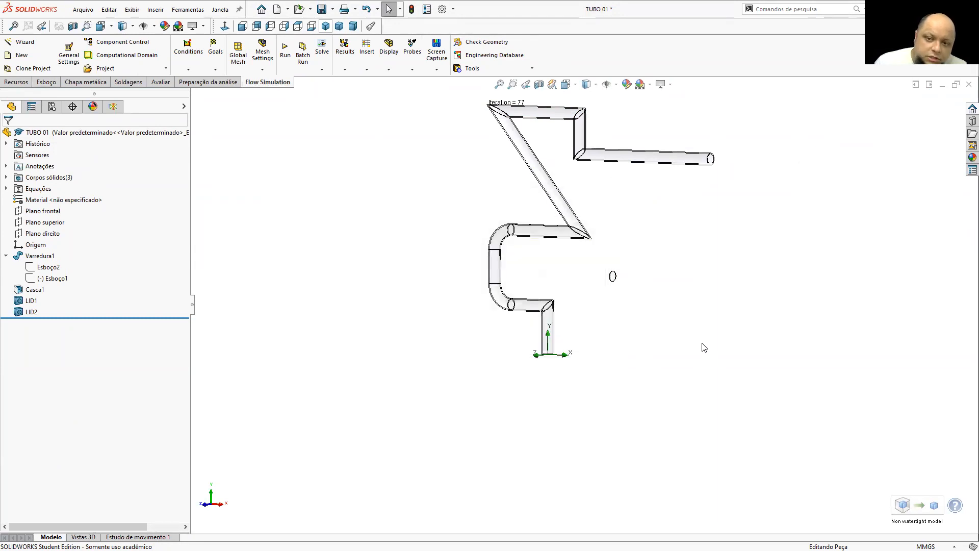
pyautogui.click(29, 301)
pyautogui.rightClick(29, 312)
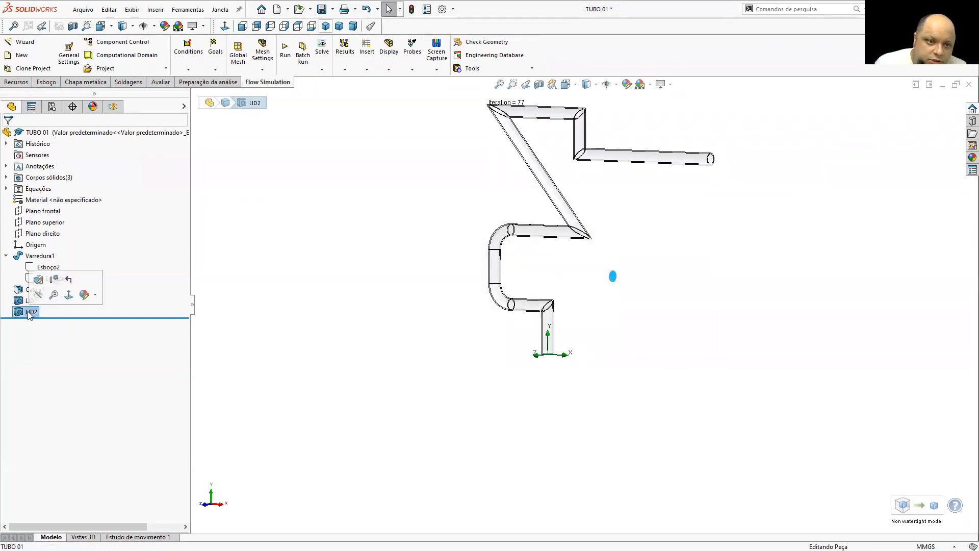
pyautogui.click(37, 284)
pyautogui.click(503, 287)
pyautogui.press('Escape')
pyautogui.rightClick(30, 310)
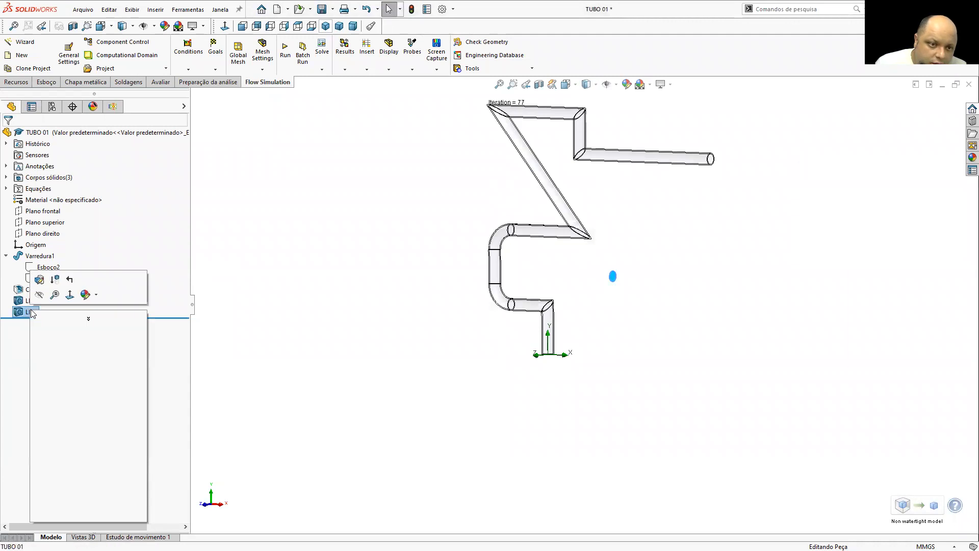
pyautogui.click(295, 277)
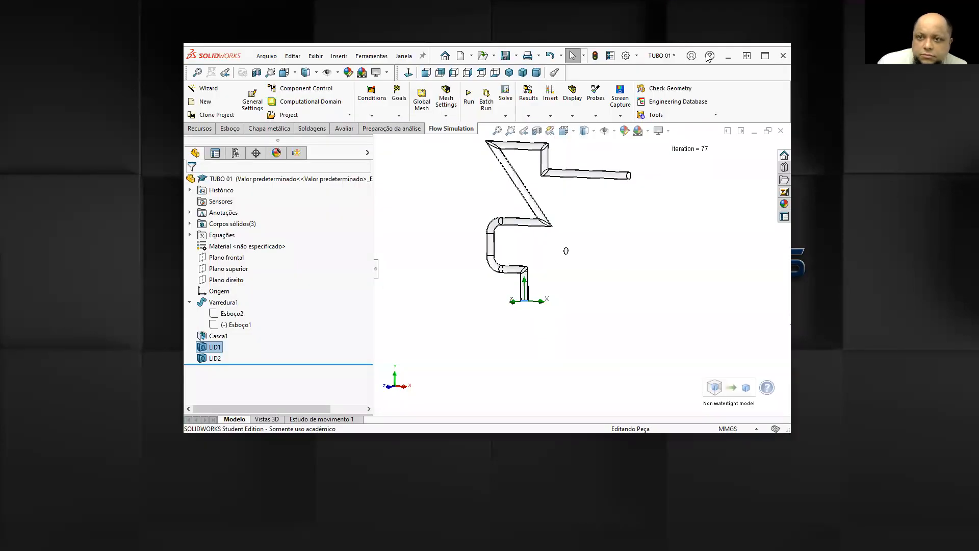
# Step: Inspect the pipe in front and isometric views, try running the flow project, and dismiss the rebuild errors
pyautogui.click(765, 56)
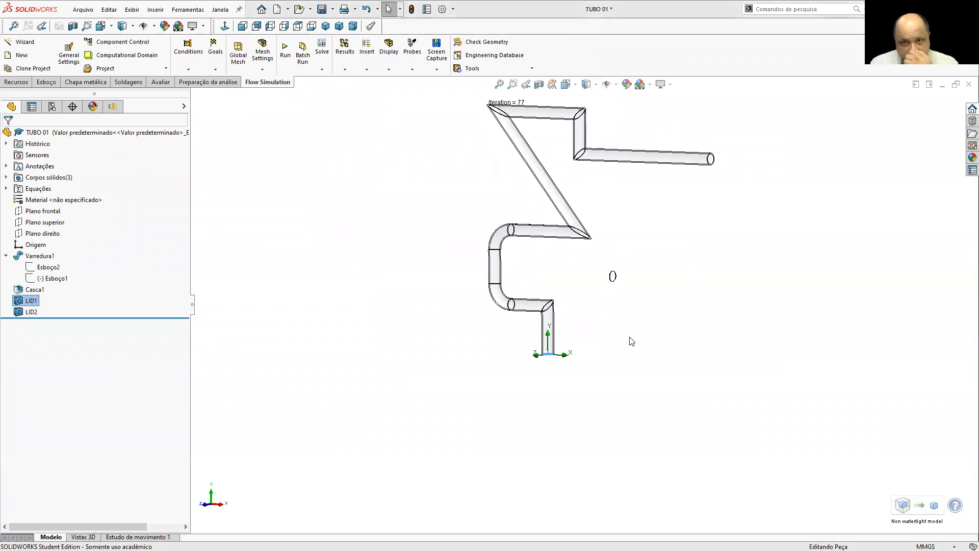
pyautogui.click(360, 259)
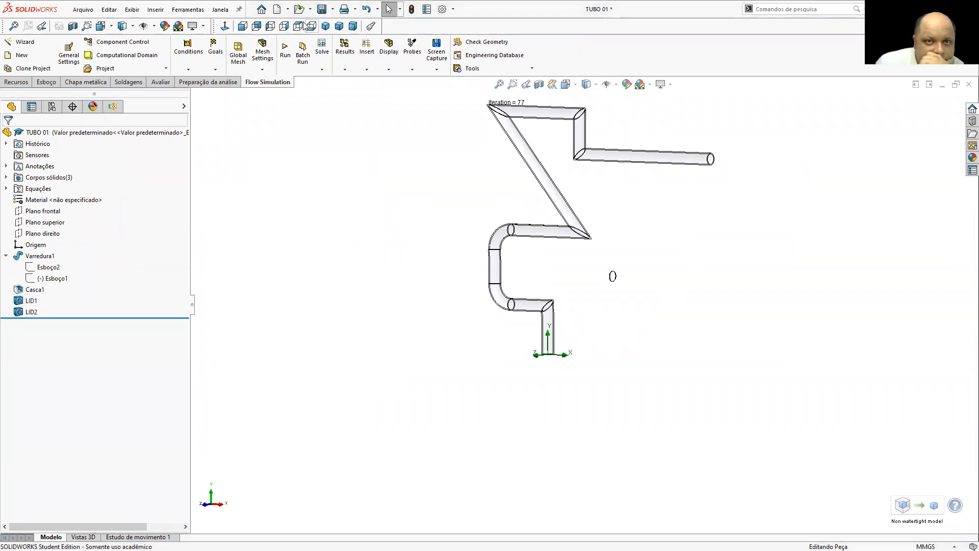
pyautogui.click(243, 26)
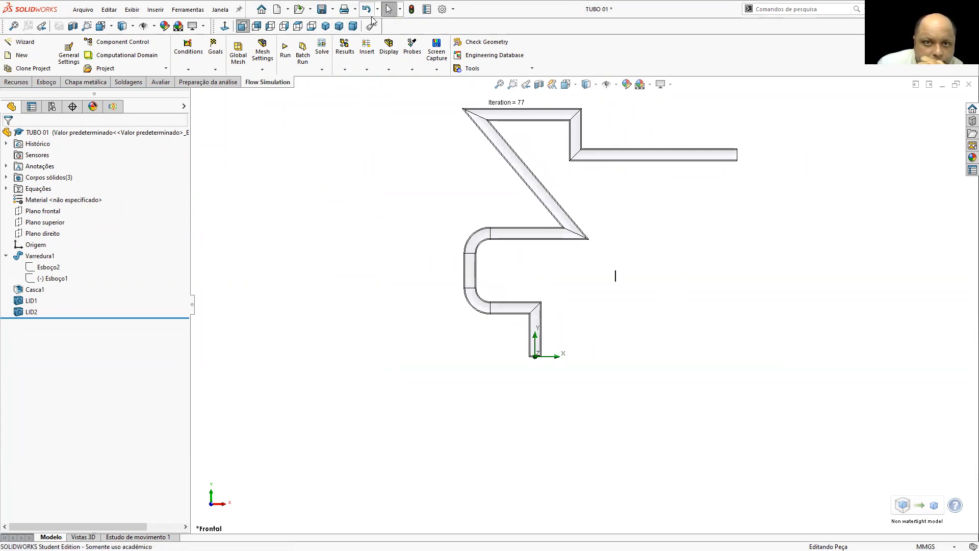
pyautogui.click(325, 26)
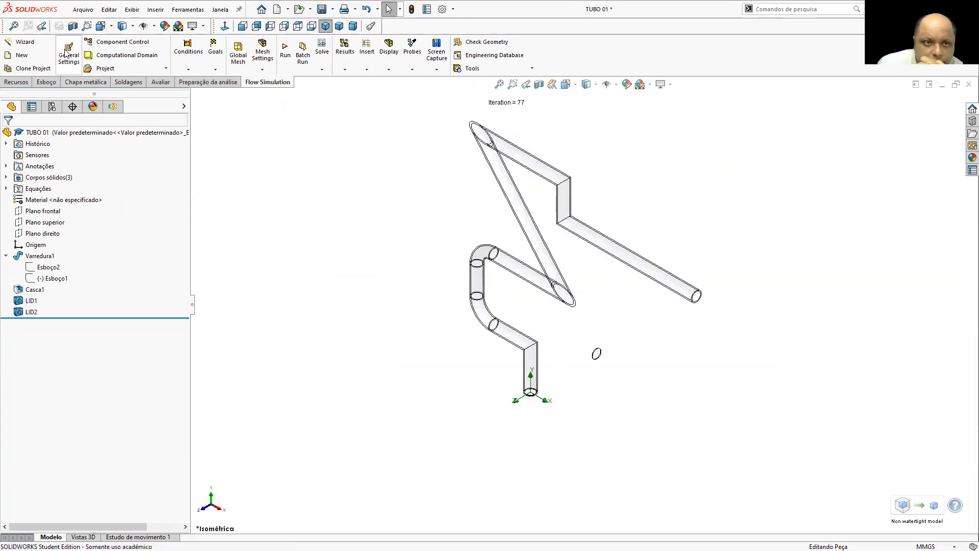
pyautogui.click(113, 106)
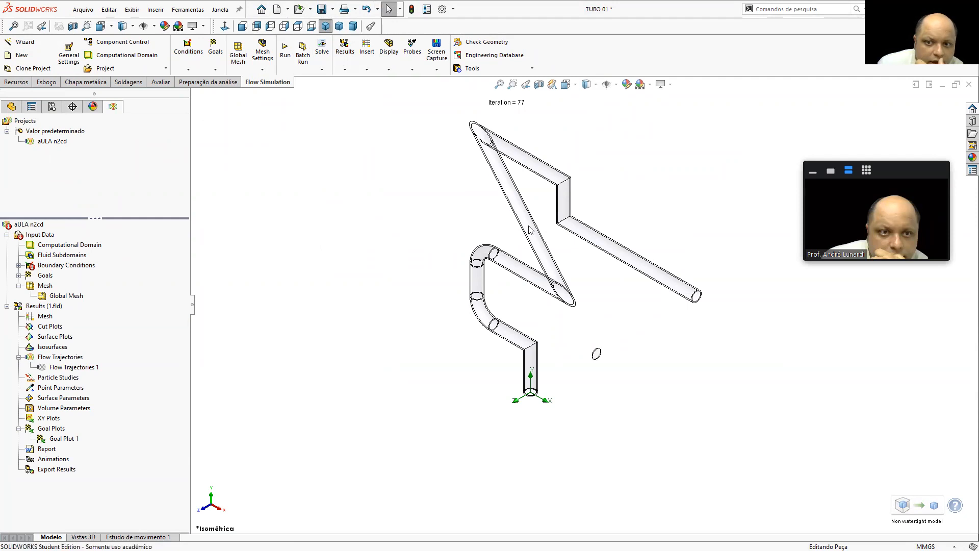
pyautogui.click(285, 51)
pyautogui.click(574, 226)
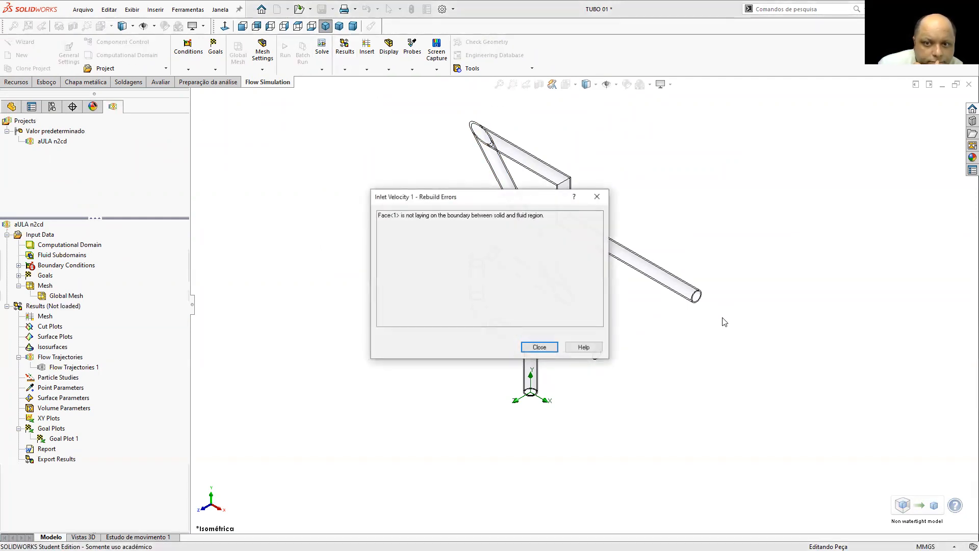
pyautogui.click(536, 348)
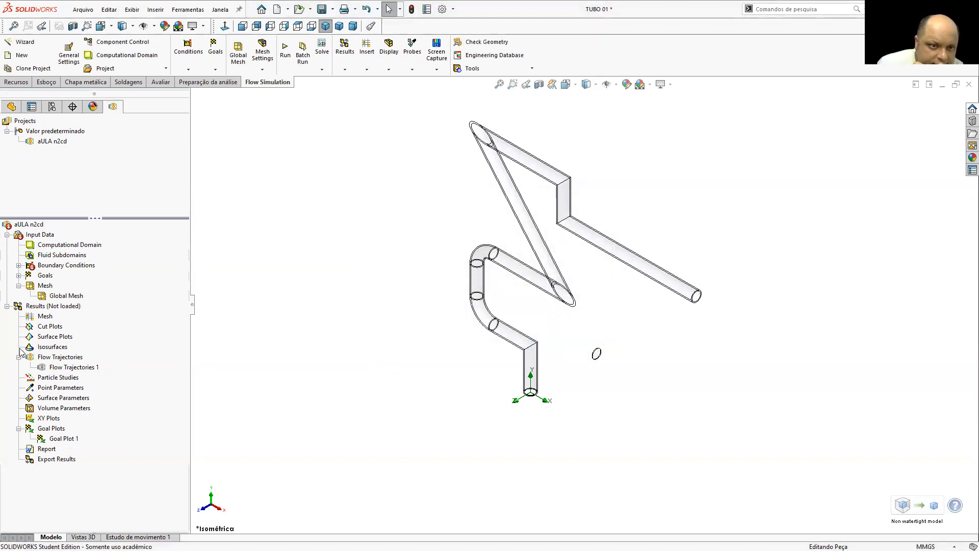
pyautogui.click(65, 368)
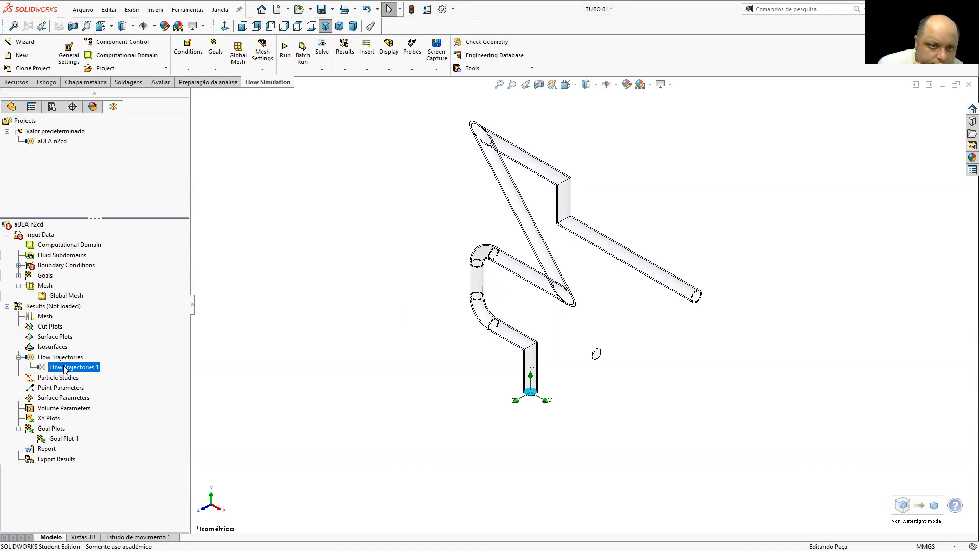
pyautogui.click(374, 334)
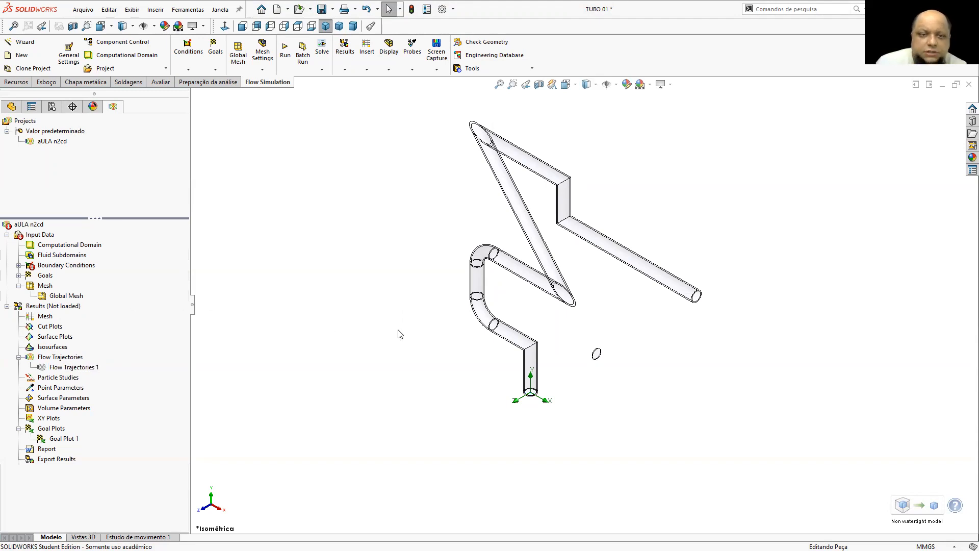
# Step: Delete the detached LID2 feature from the part and dismiss the resulting rebuild errors
pyautogui.click(11, 106)
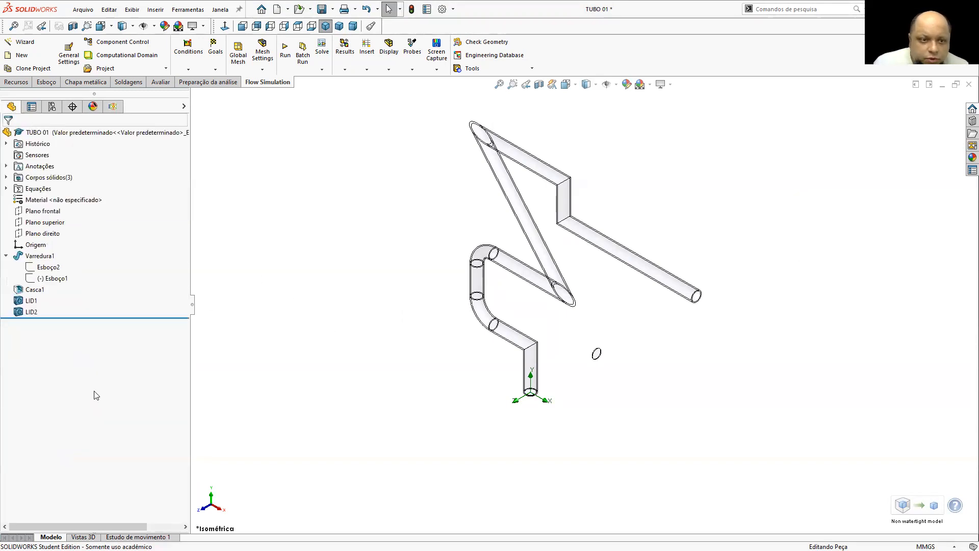
pyautogui.click(31, 300)
pyautogui.click(30, 311)
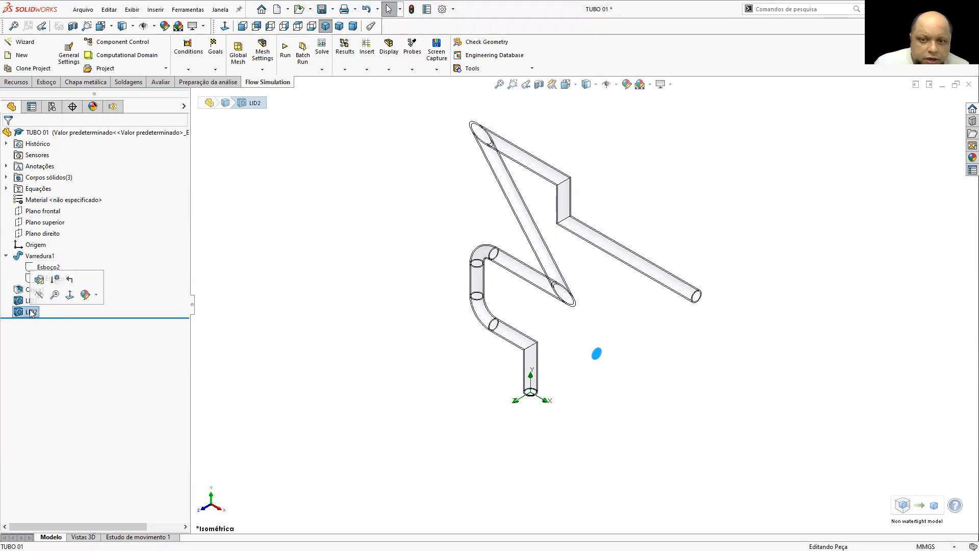
pyautogui.rightClick(30, 310)
pyautogui.press('Escape')
pyautogui.click(24, 312)
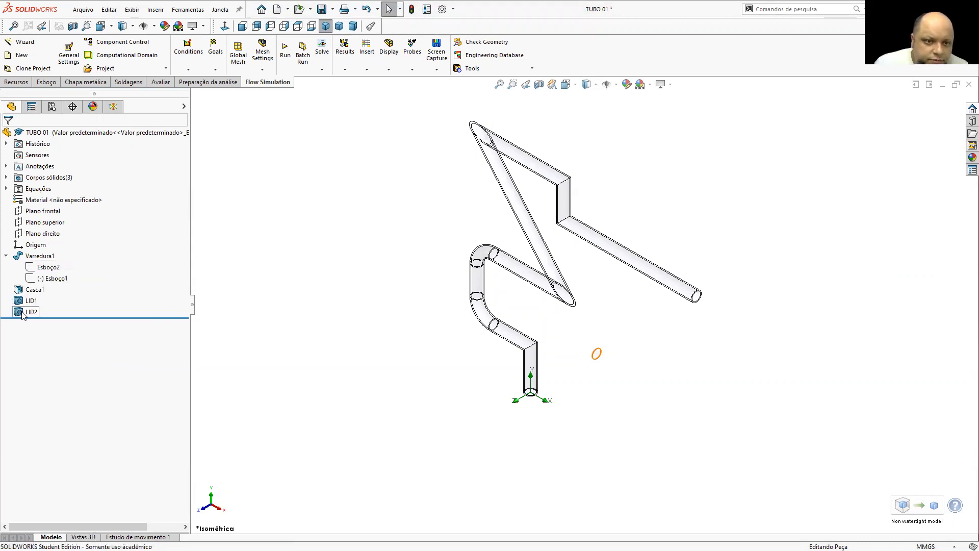
pyautogui.press('Delete')
pyautogui.press('Return')
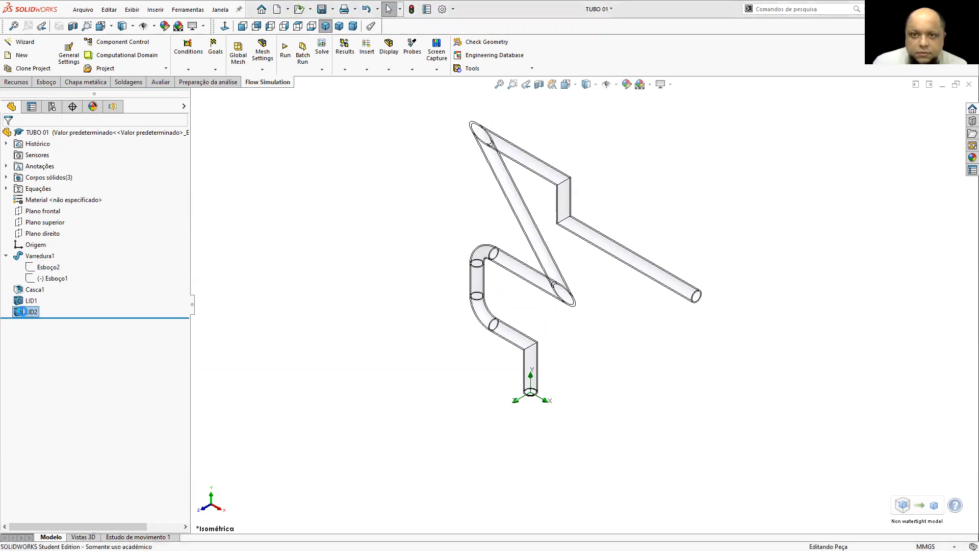
pyautogui.click(611, 291)
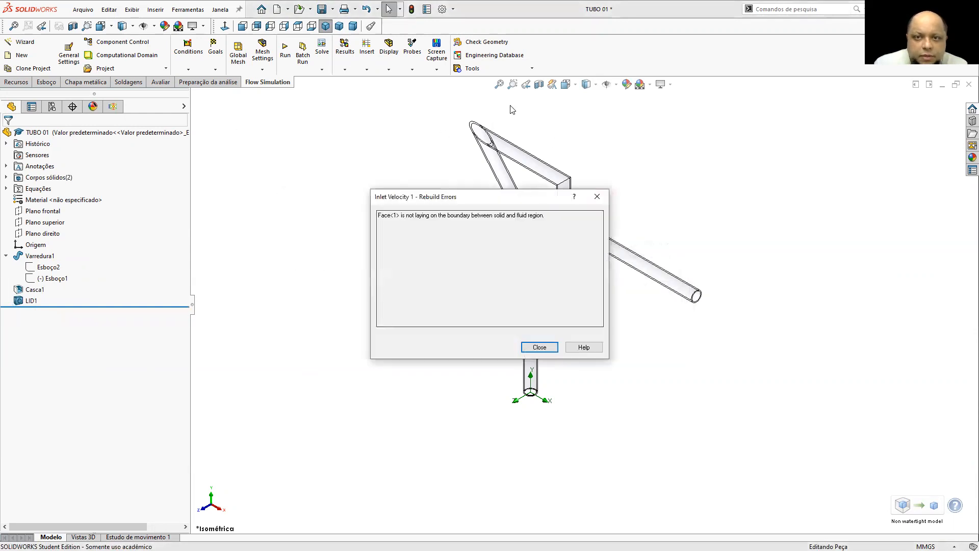
pyautogui.click(540, 347)
# Step: Create a 1.5 mm thick lid on the open end of the pipe's final horizontal segment
pyautogui.click(472, 68)
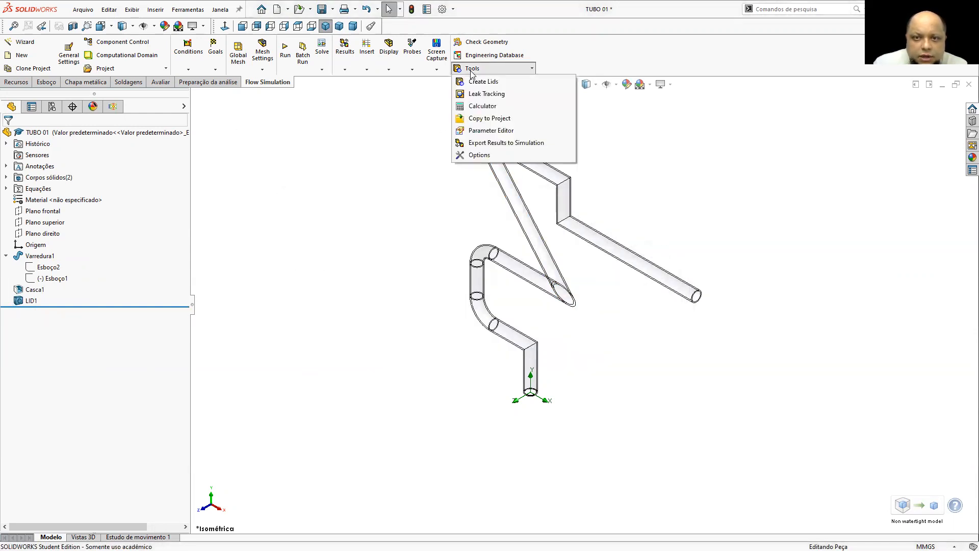
pyautogui.click(477, 82)
pyautogui.scroll(-10, 688, 286)
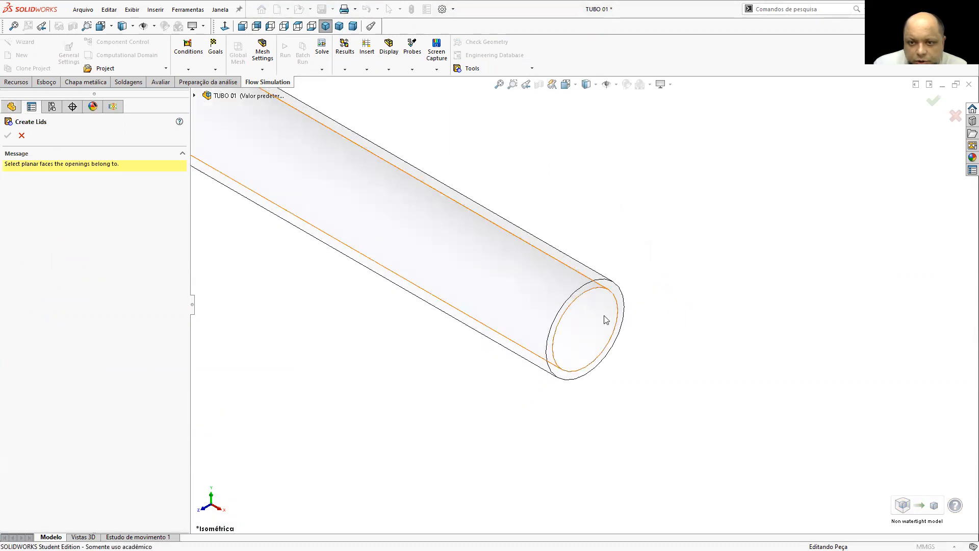
pyautogui.click(602, 292)
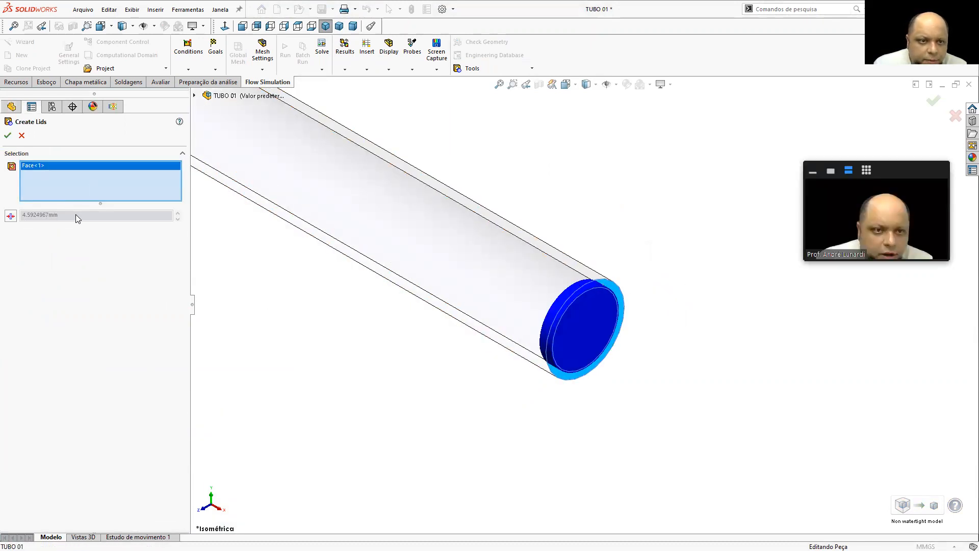
pyautogui.click(11, 216)
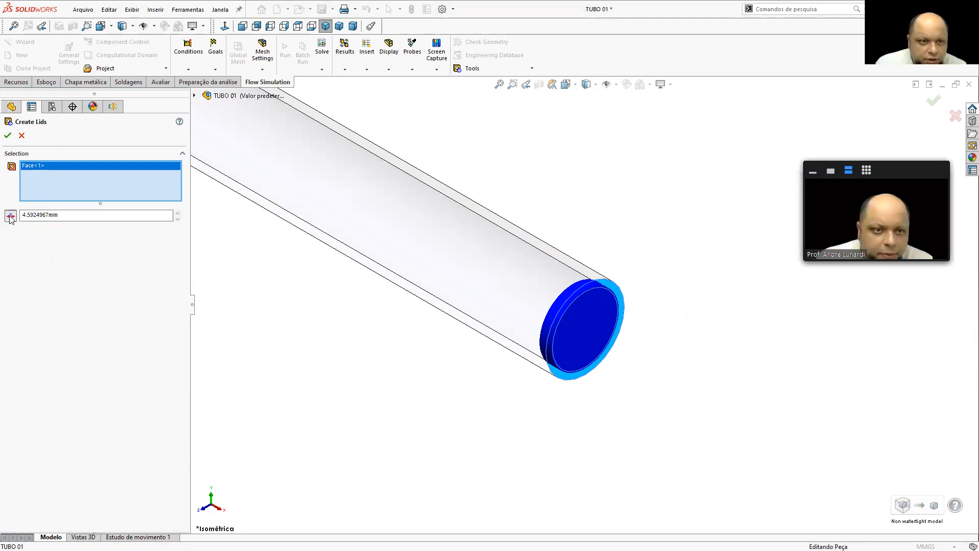
pyautogui.doubleClick(64, 215)
pyautogui.write('1,5')
pyautogui.press('Return')
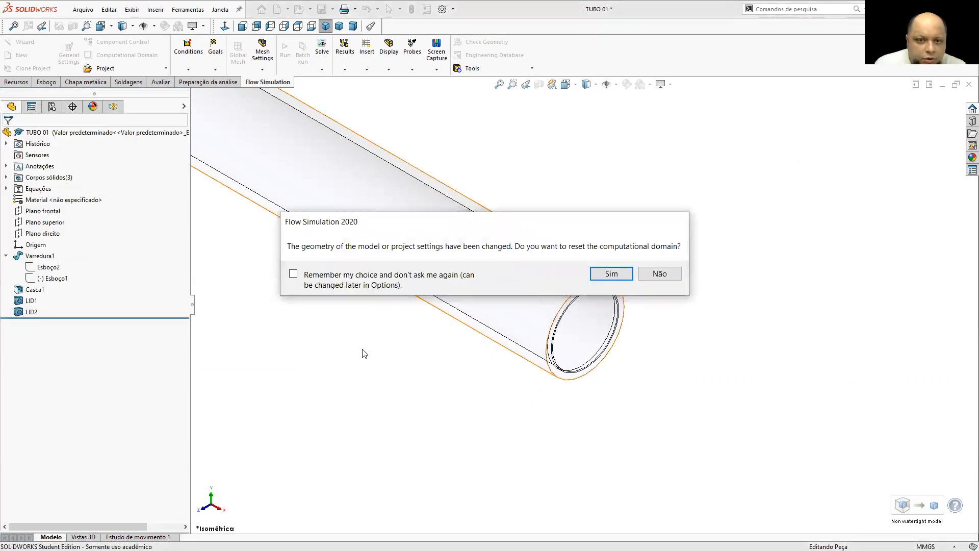
# Step: Accept resetting the computational domain and mesh settings, dismiss the rebuild errors and check the new outlet lid
pyautogui.click(631, 274)
pyautogui.click(626, 301)
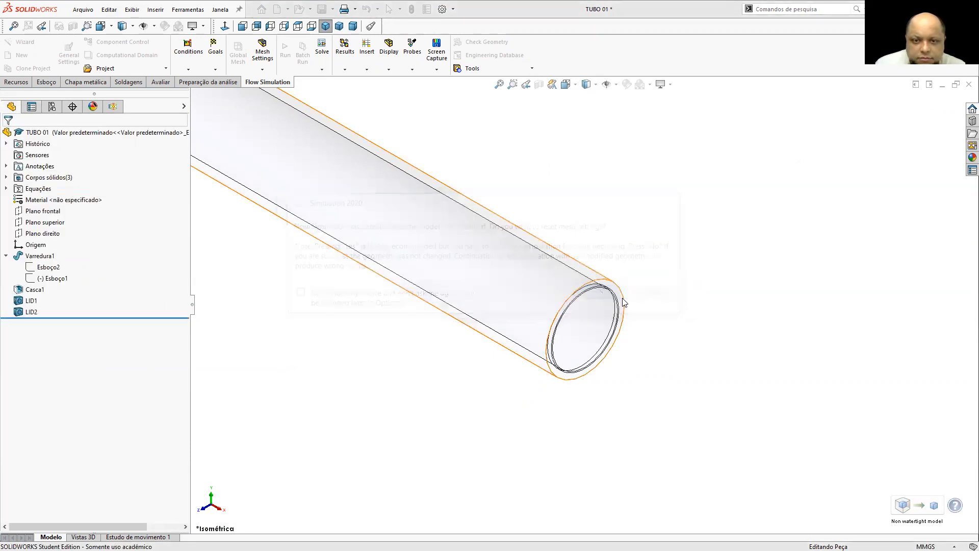
pyautogui.click(540, 347)
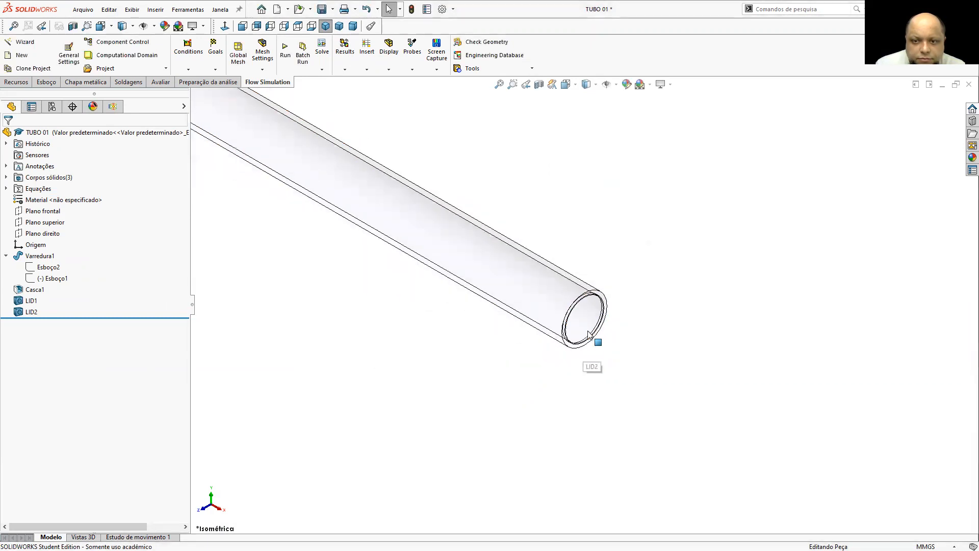
pyautogui.click(593, 329)
pyautogui.click(617, 376)
pyautogui.scroll(3, 427, 381)
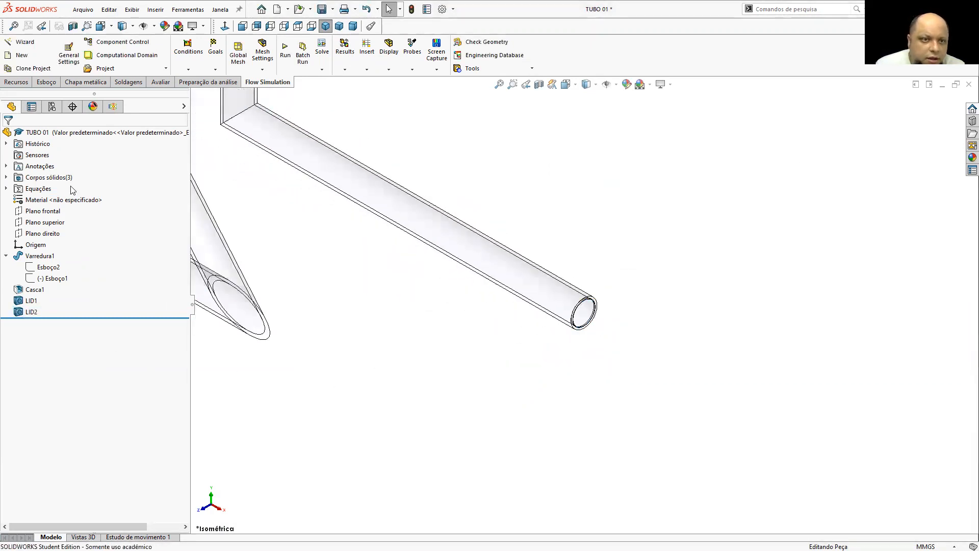
# Step: Reassign the Environment Pressure 2 boundary condition to the inner face of the new outlet lid
pyautogui.click(113, 106)
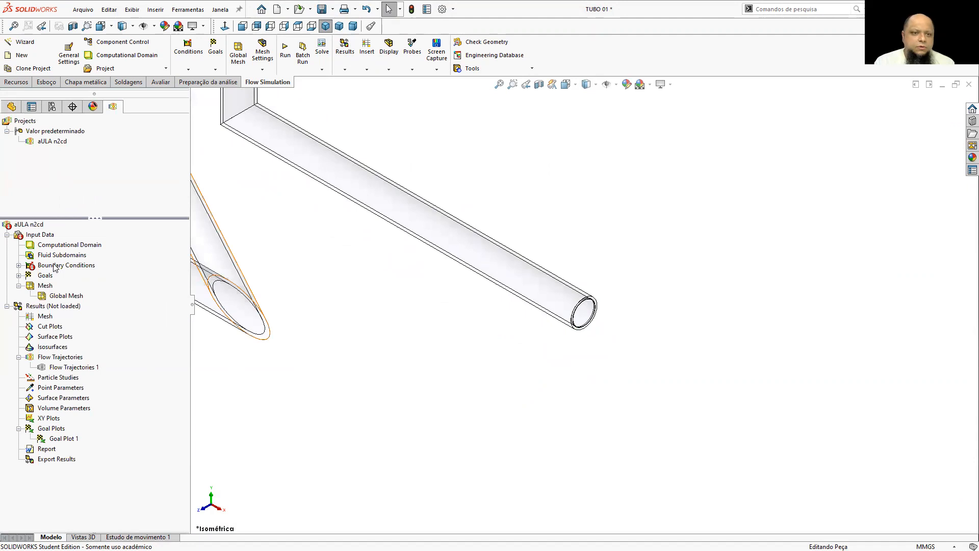
pyautogui.click(21, 265)
pyautogui.rightClick(72, 290)
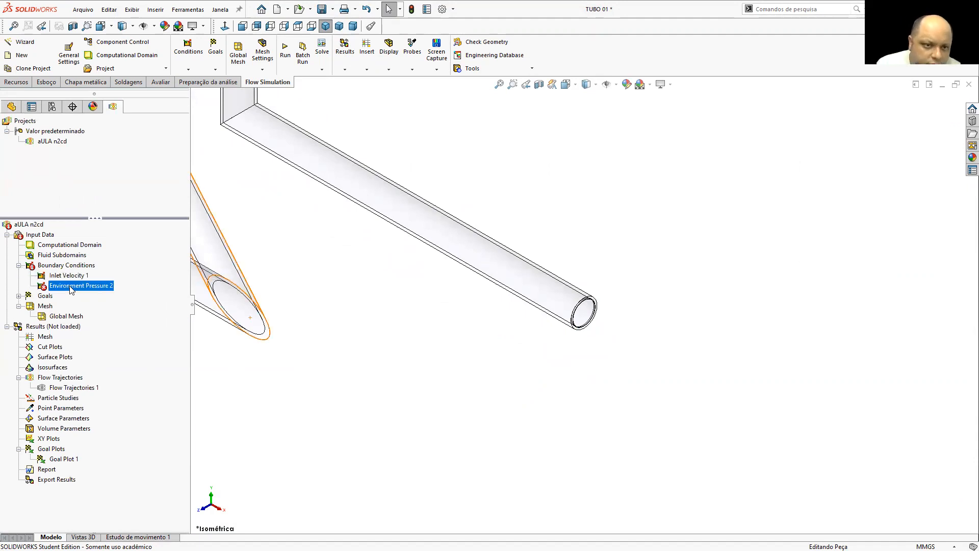
pyautogui.click(108, 293)
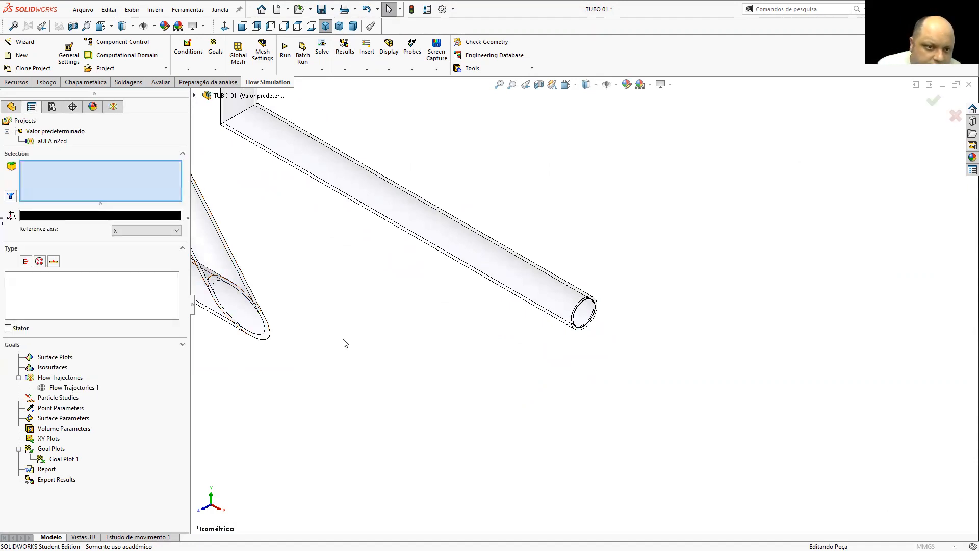
pyautogui.rightClick(47, 176)
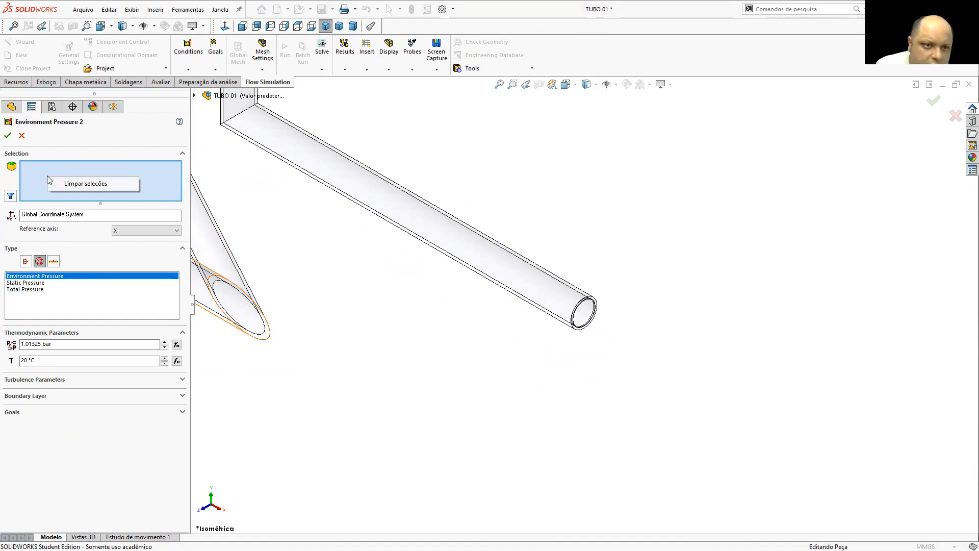
pyautogui.rightClick(589, 315)
pyautogui.click(605, 342)
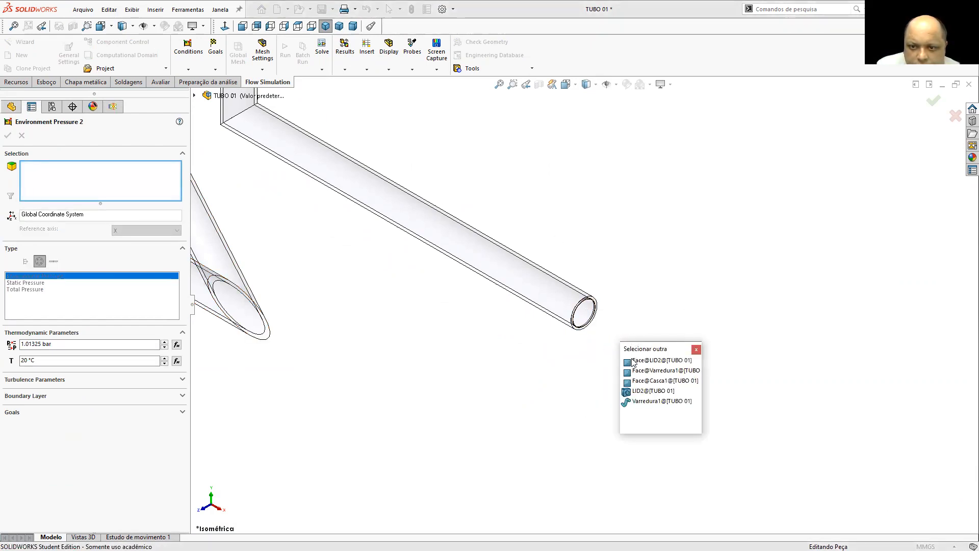
pyautogui.click(643, 366)
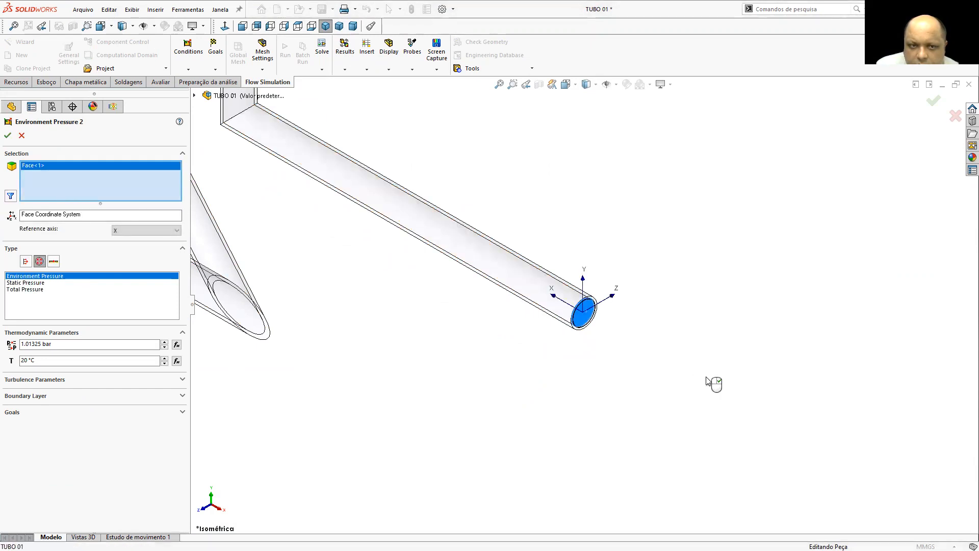
pyautogui.click(7, 136)
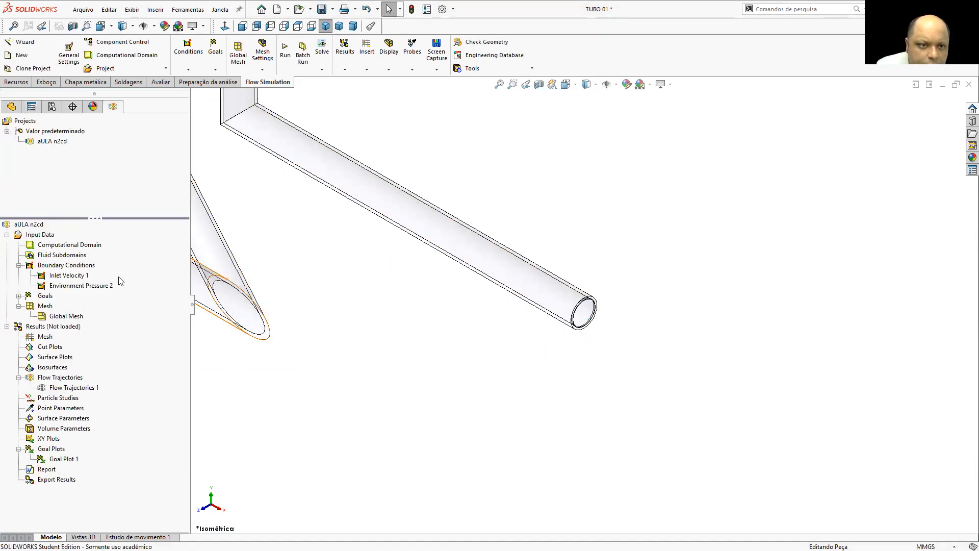
# Step: Reassign the SG Maximum Total Pressure 4 goal to the inner face of the new outlet lid
pyautogui.click(19, 296)
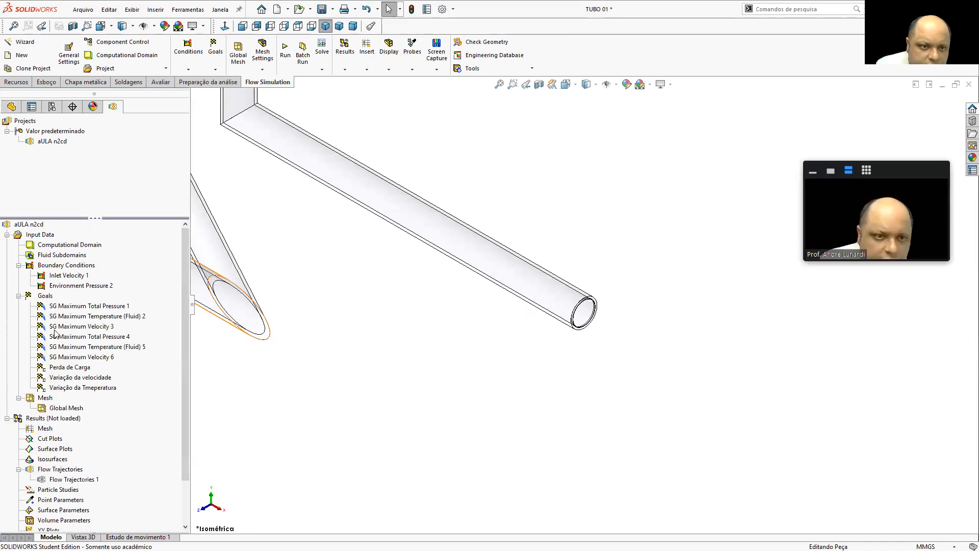
pyautogui.rightClick(70, 340)
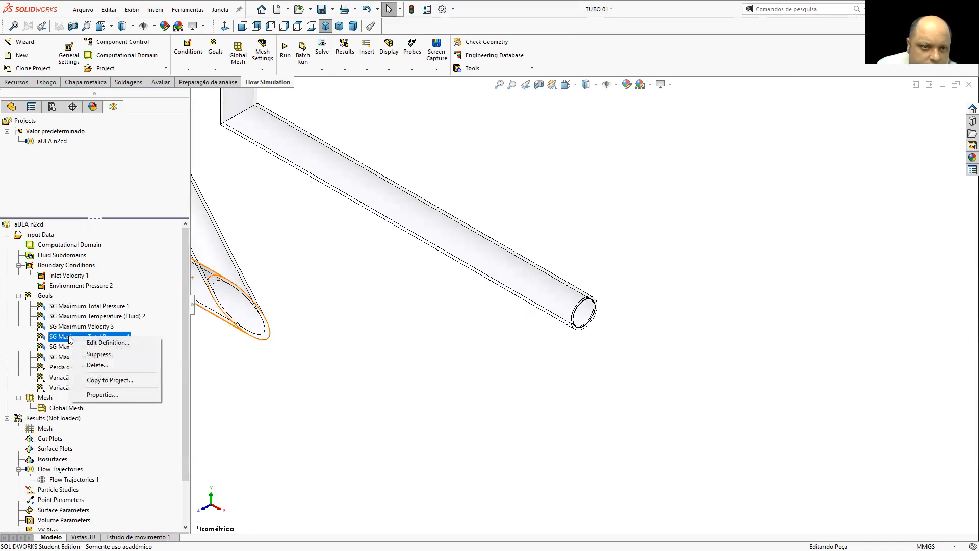
pyautogui.click(101, 346)
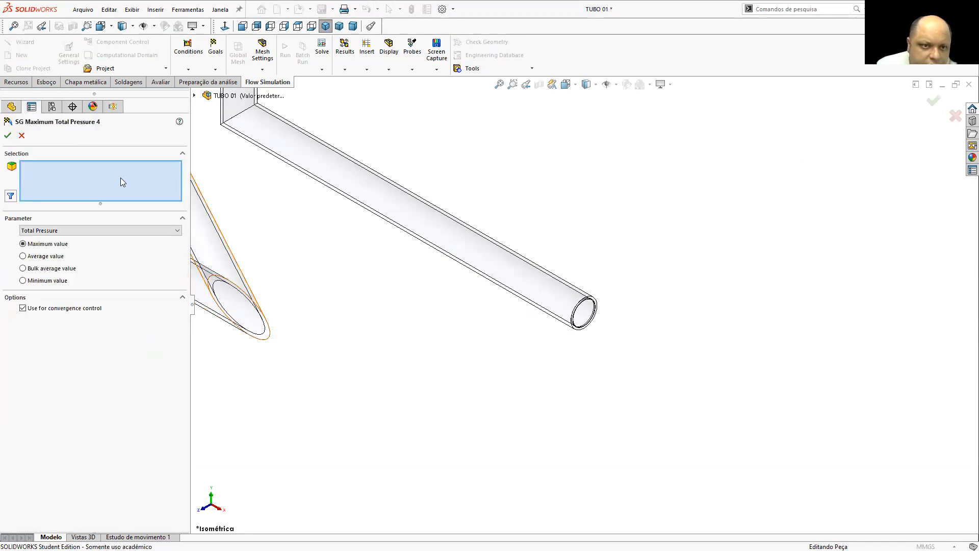
pyautogui.rightClick(591, 309)
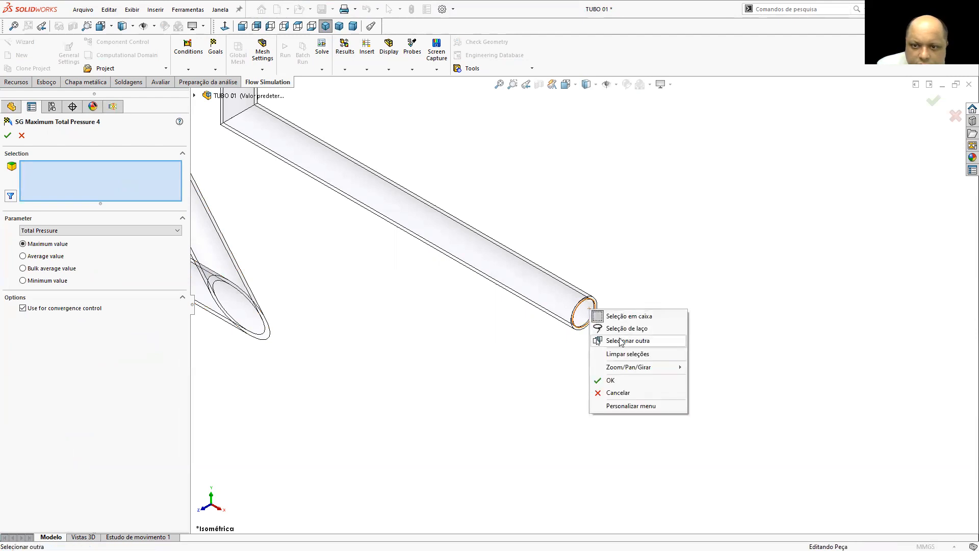
pyautogui.click(619, 340)
pyautogui.click(648, 363)
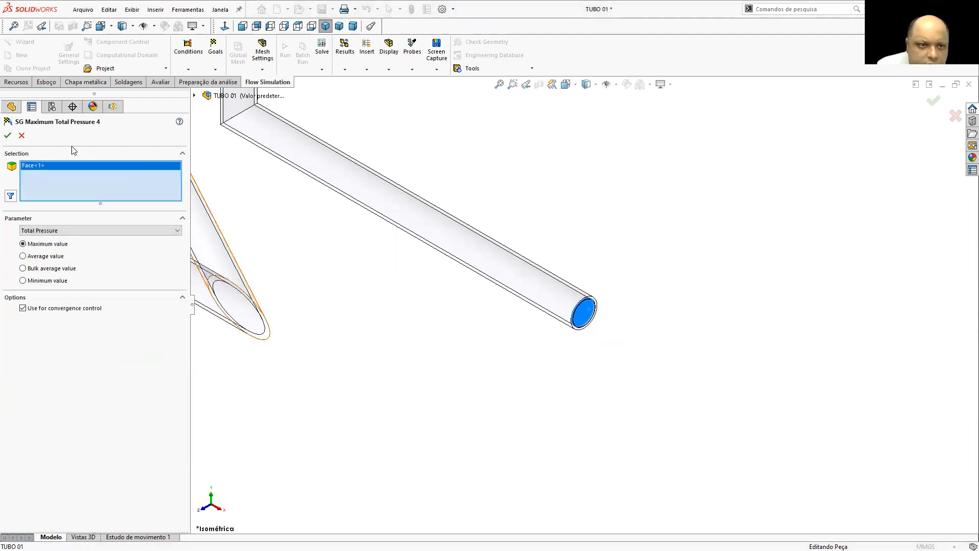
pyautogui.click(7, 135)
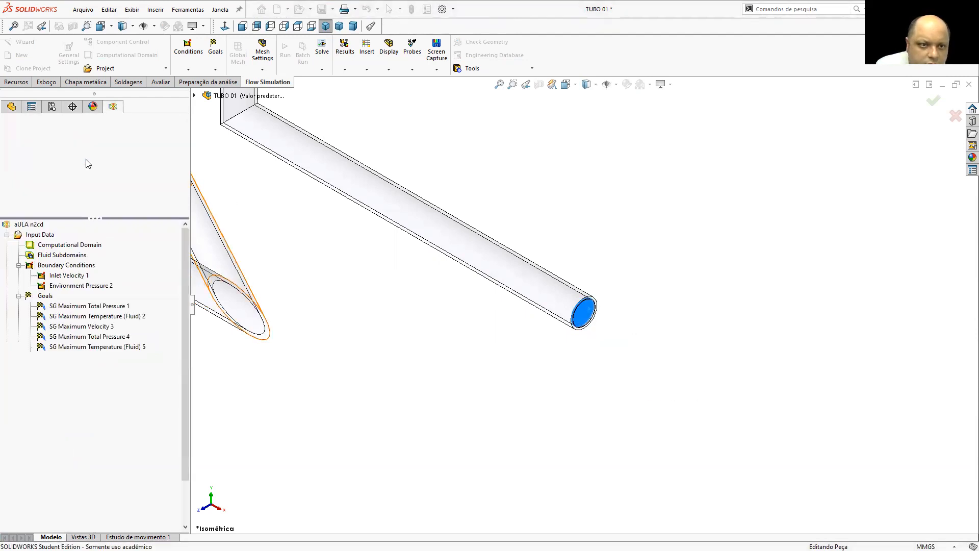
# Step: Reassign the SG Maximum Temperature (Fluid) 5 goal to the inner face of the outlet lid
pyautogui.click(95, 347)
pyautogui.rightClick(96, 348)
pyautogui.click(133, 356)
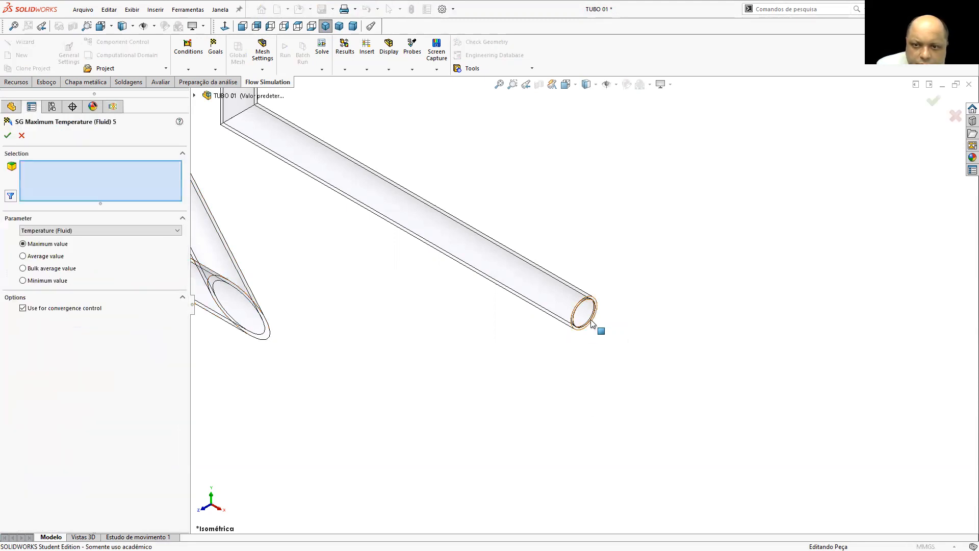
pyautogui.rightClick(585, 315)
pyautogui.click(624, 346)
pyautogui.click(646, 364)
pyautogui.click(8, 136)
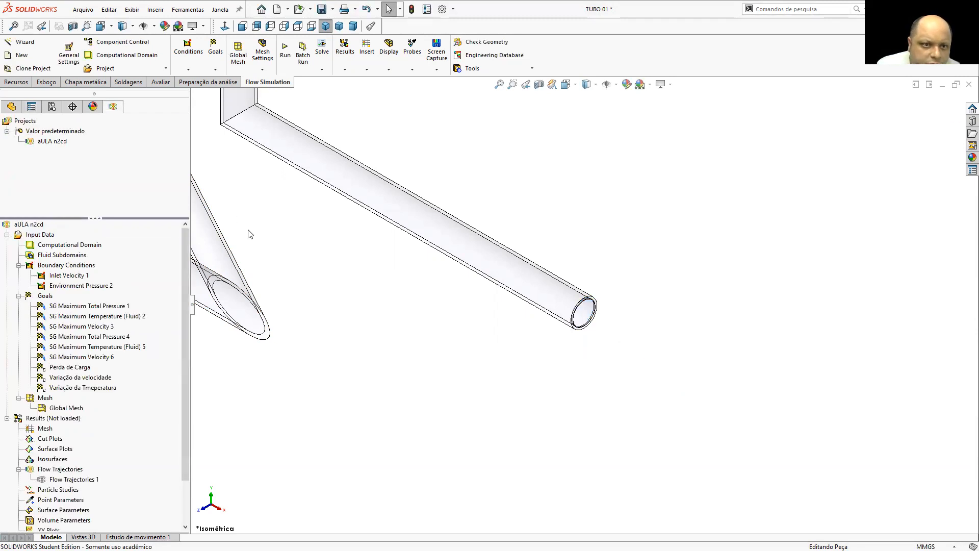
# Step: Reassign the SG Maximum Velocity 6 goal to the inner face of the outlet lid
pyautogui.rightClick(64, 358)
pyautogui.click(153, 361)
pyautogui.rightClick(586, 317)
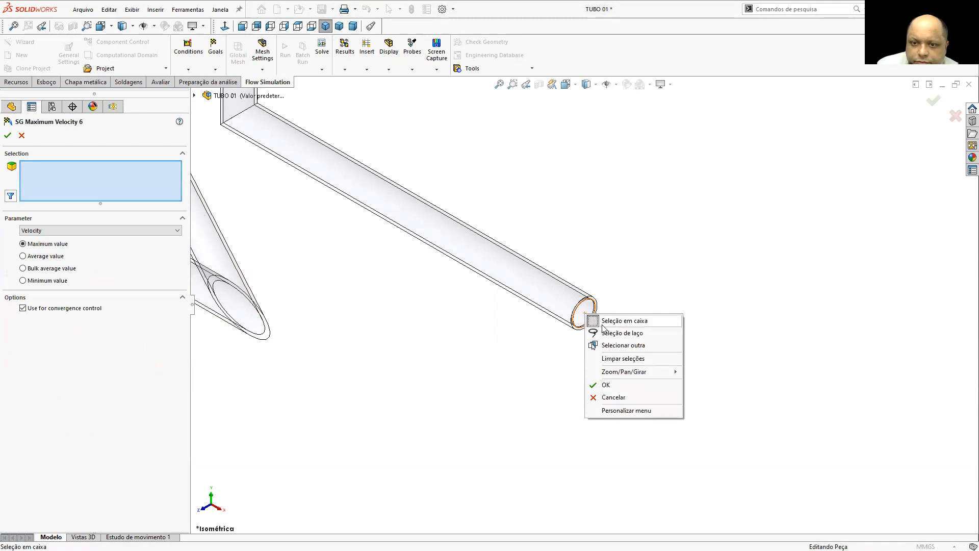
pyautogui.click(598, 343)
pyautogui.click(642, 362)
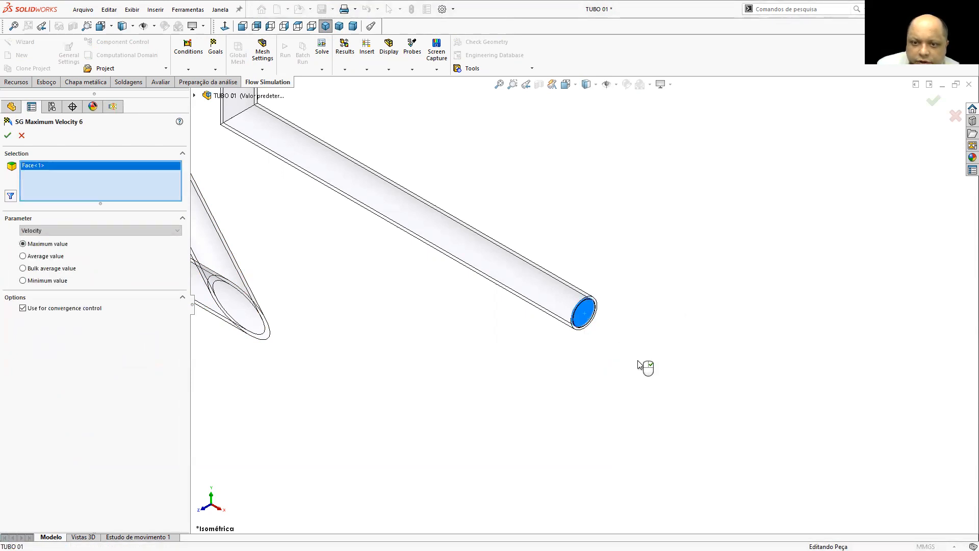
pyautogui.click(8, 136)
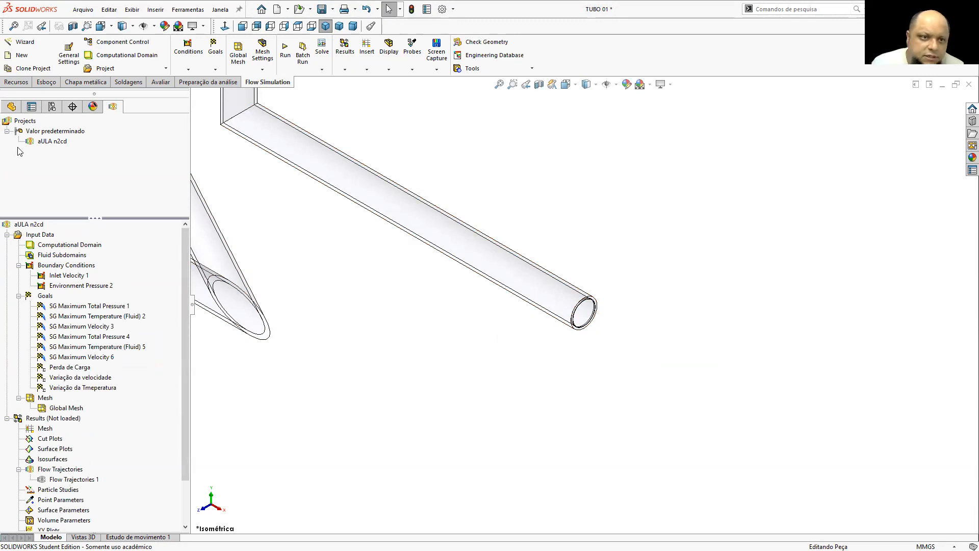
# Step: Run a new calculation of the project with results loading enabled, and close the solver once it finishes
pyautogui.press('f')
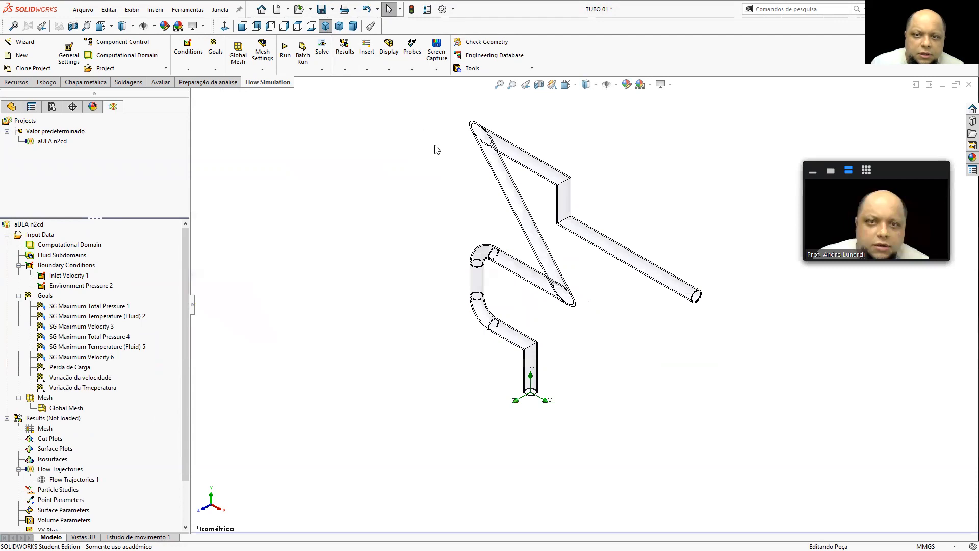
pyautogui.click(285, 50)
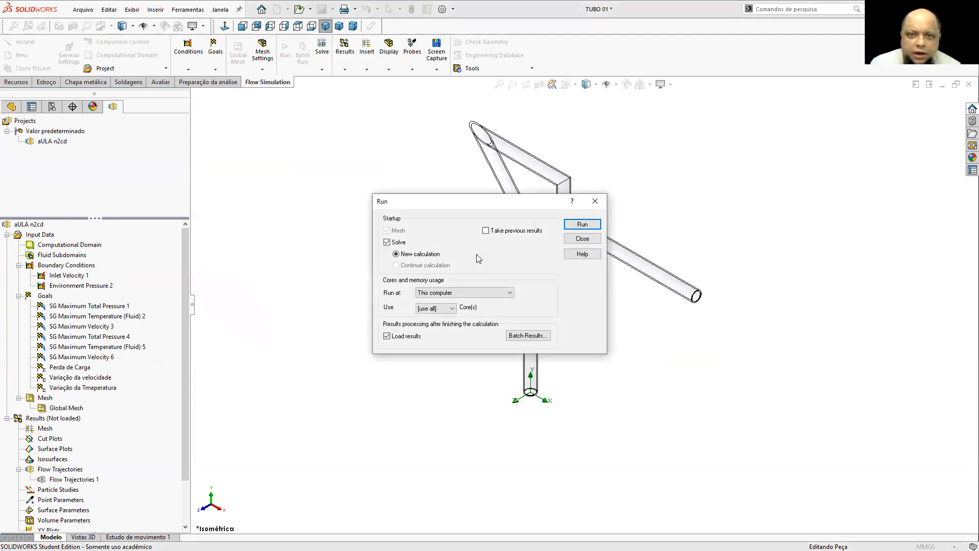
pyautogui.click(577, 226)
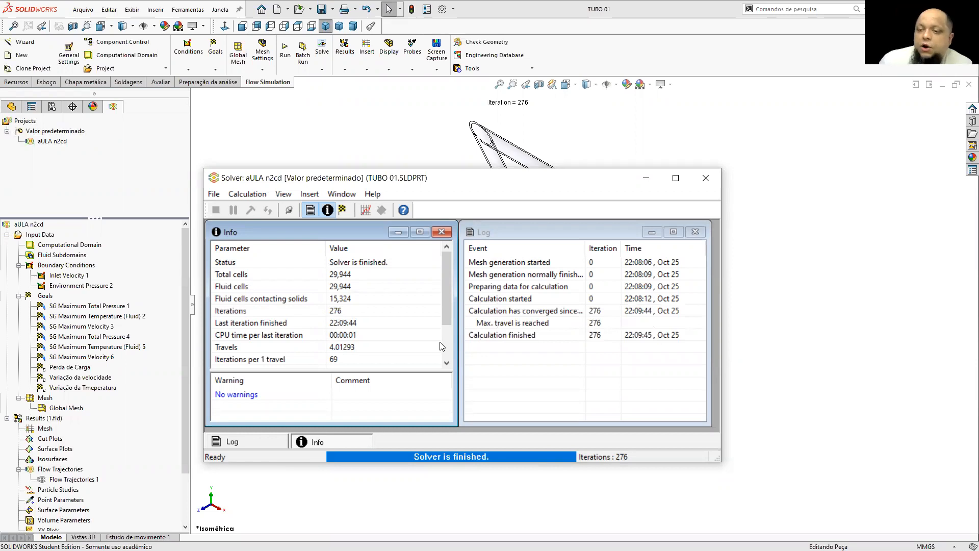
pyautogui.click(698, 182)
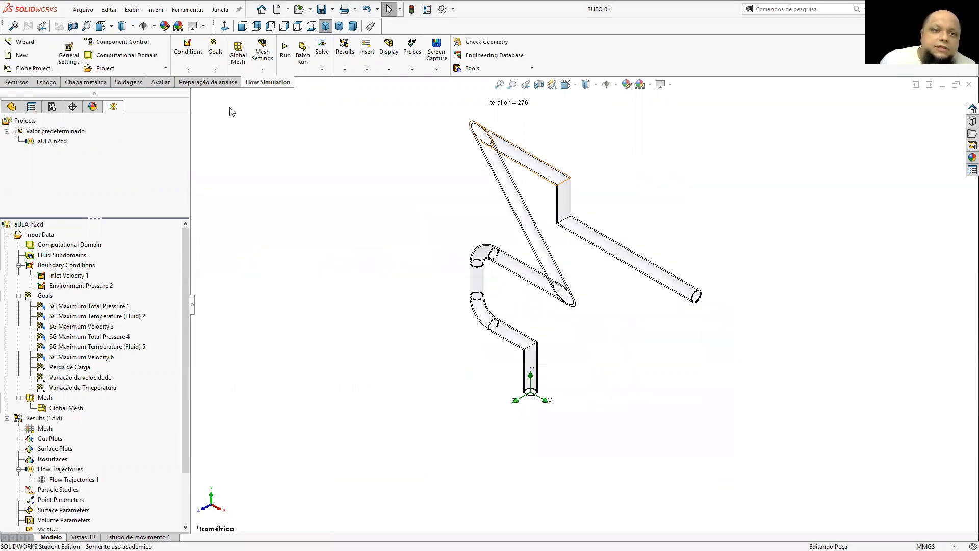
# Step: Show the pipe in front view and play the Flow Trajectories 1 animation
pyautogui.click(243, 26)
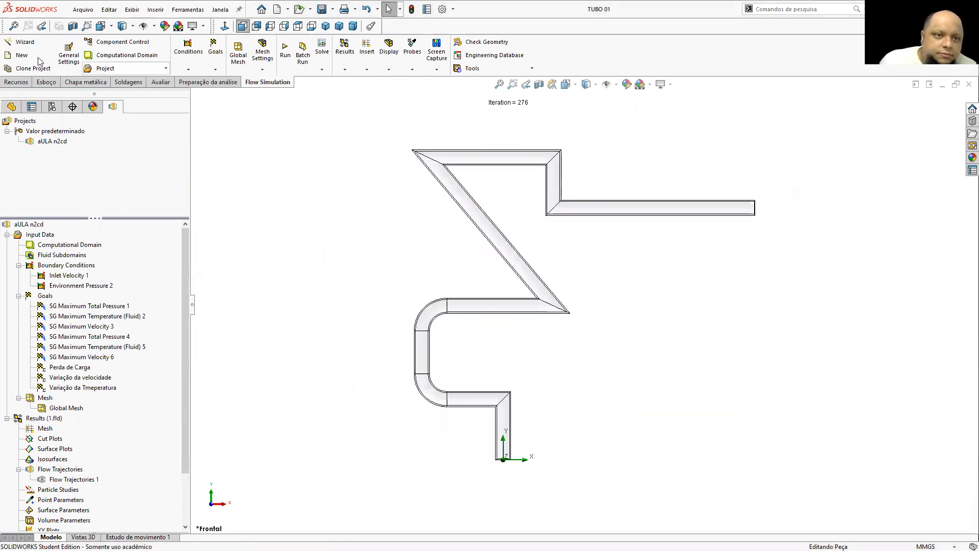
pyautogui.rightClick(50, 480)
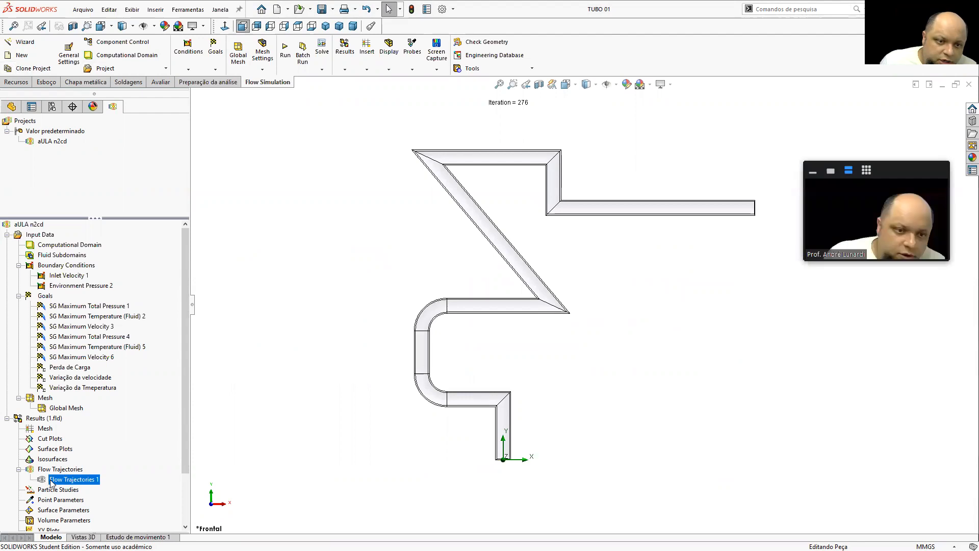
pyautogui.click(77, 396)
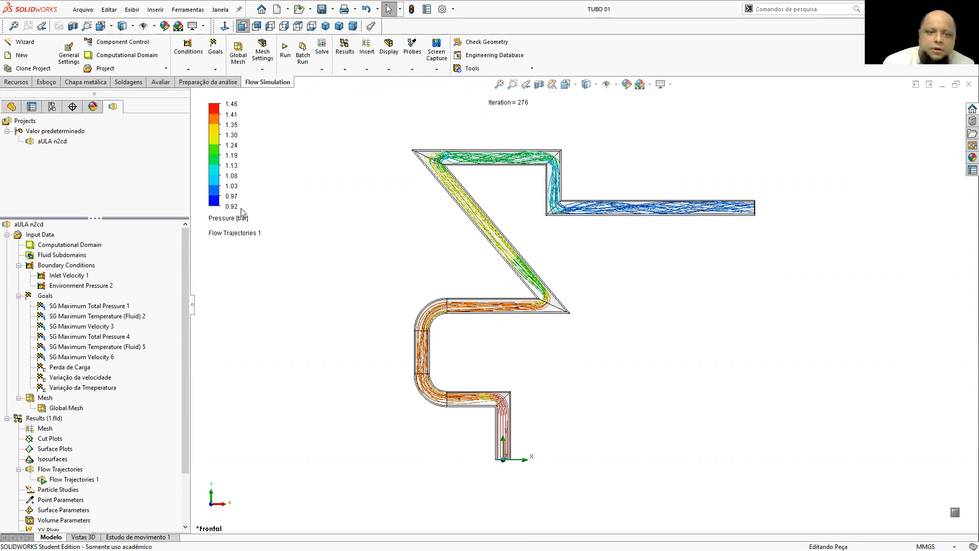
# Step: Change the flow trajectories' displayed parameter to Velocity and stop their animation
pyautogui.rightClick(222, 221)
pyautogui.click(214, 219)
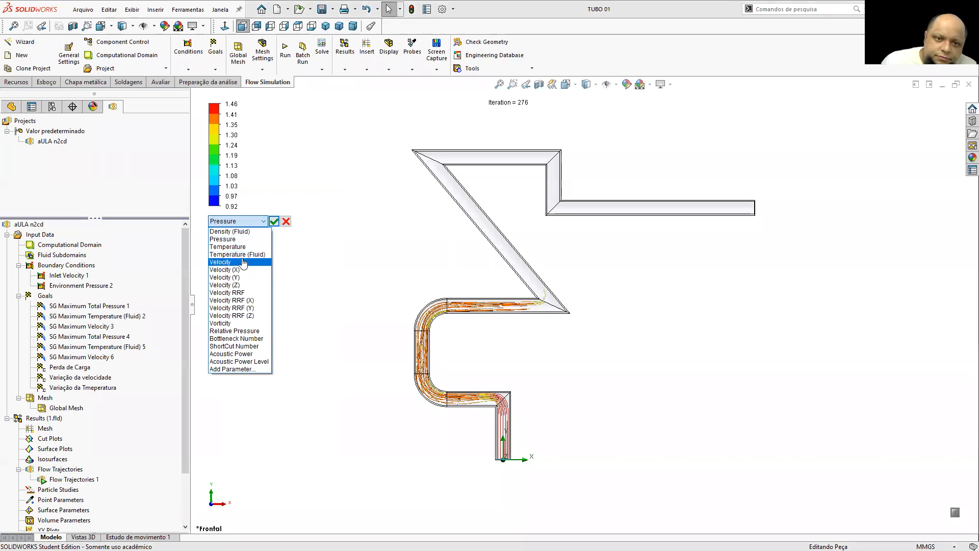
pyautogui.click(242, 262)
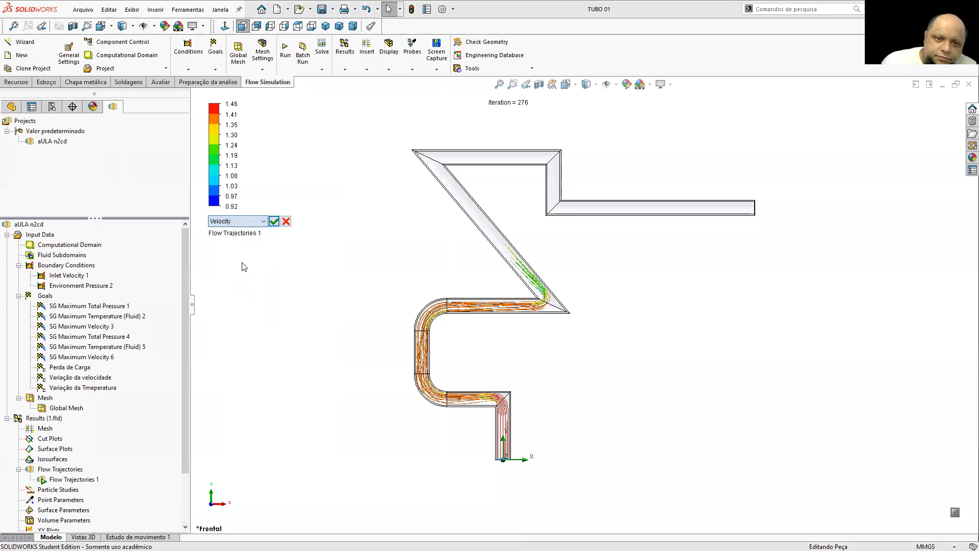
pyautogui.click(274, 223)
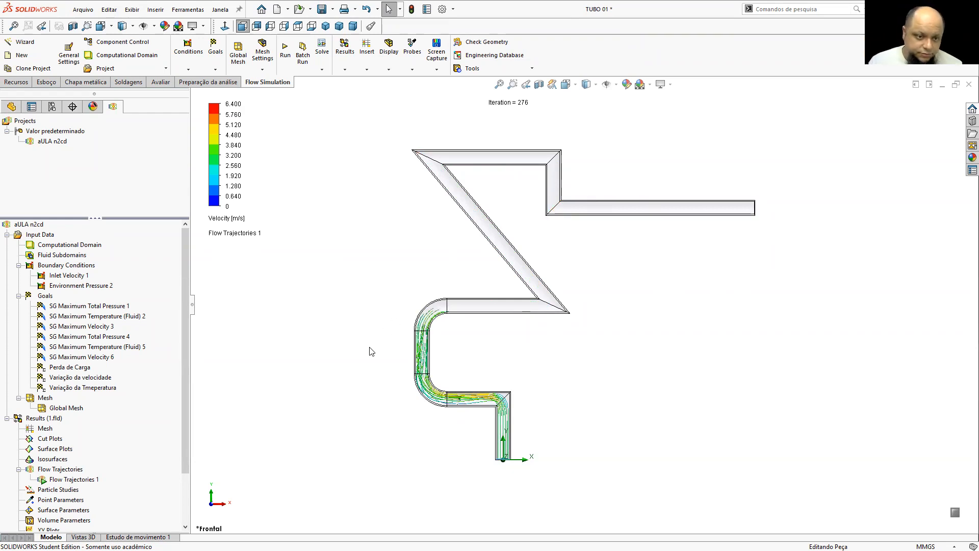
pyautogui.rightClick(74, 480)
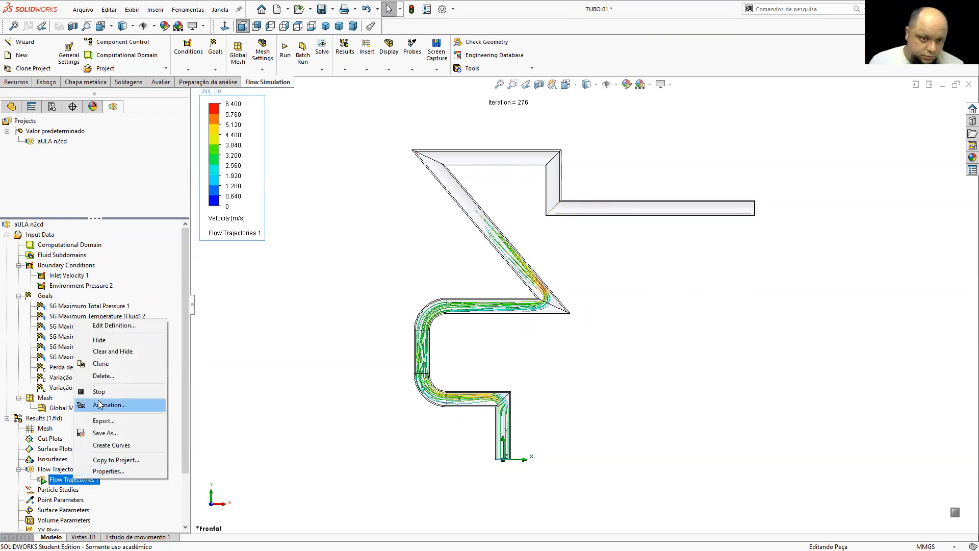
pyautogui.click(98, 392)
# Step: Show the results of Goal Plot 1 for all goals and export them to an Excel workbook
pyautogui.scroll(-2, 56, 479)
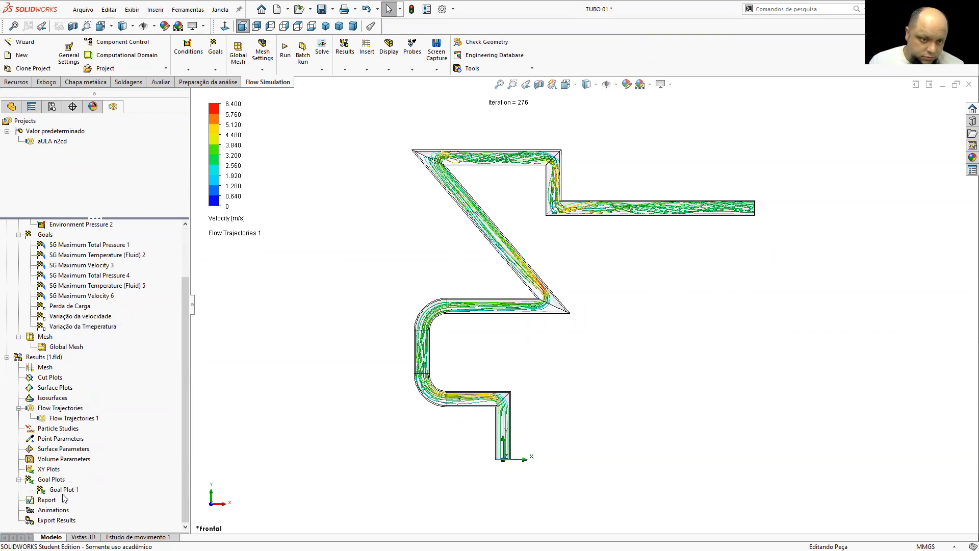
pyautogui.rightClick(51, 493)
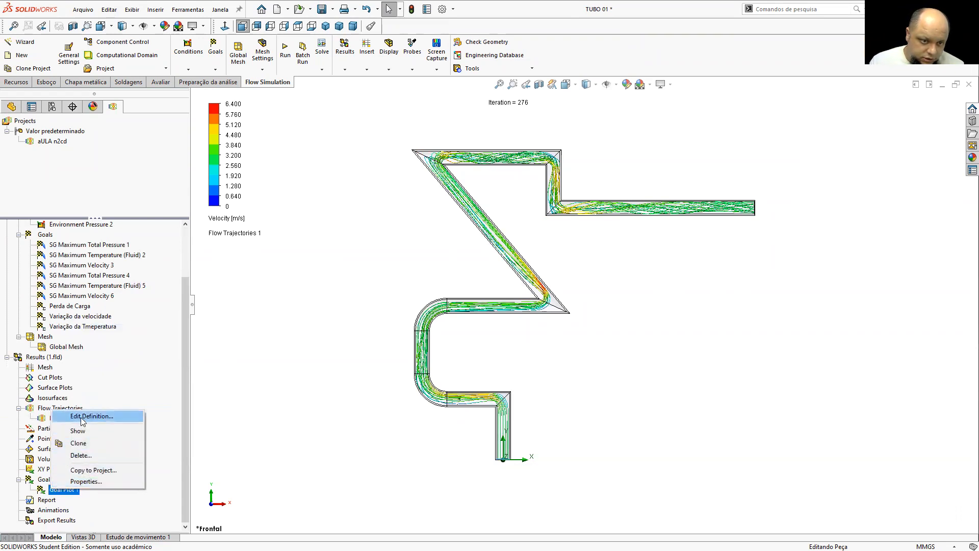
pyautogui.click(83, 417)
pyautogui.click(97, 357)
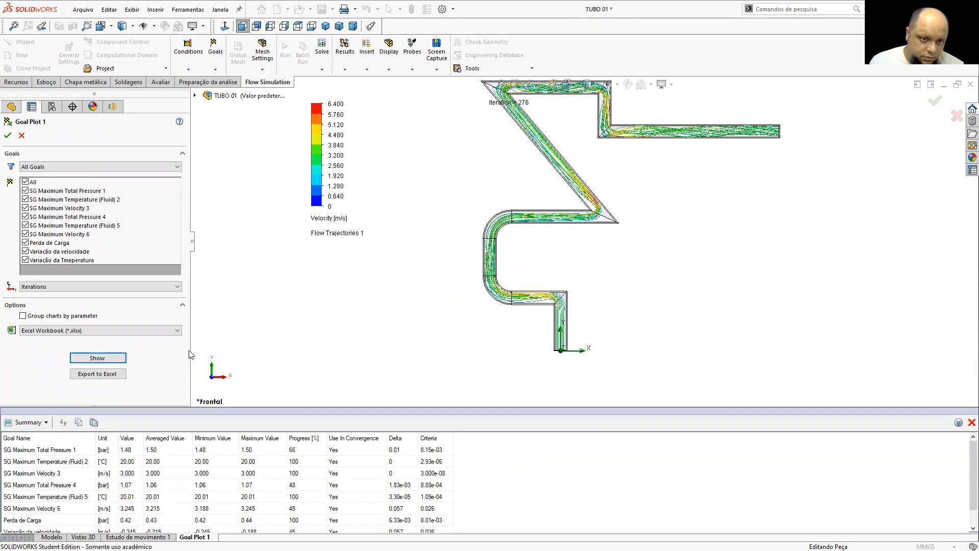
pyautogui.click(77, 374)
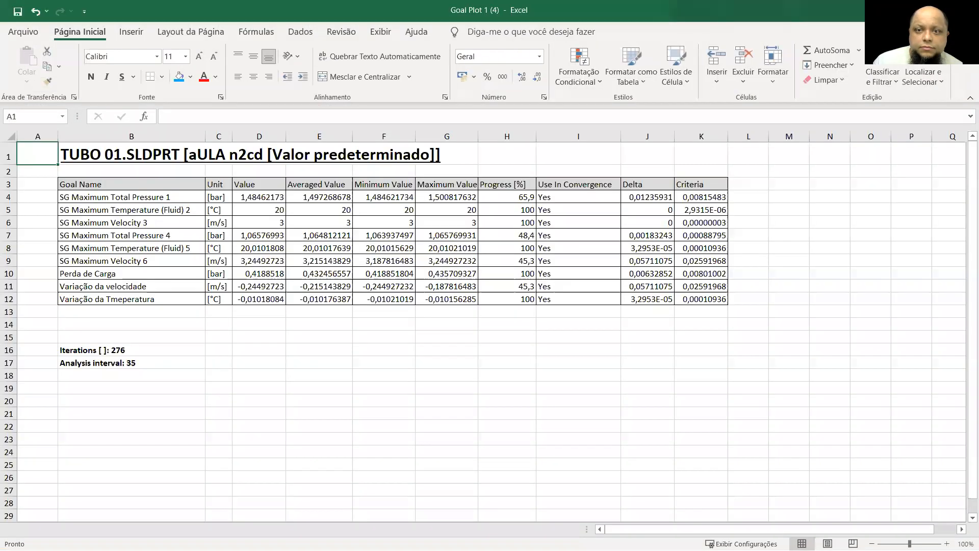
# Step: Fill the inlet pressure, outlet pressure and Perda de Carga values (D4, D7 and D10) with light green
pyautogui.moveTo(380, 344); pyautogui.dragTo(380, 340)
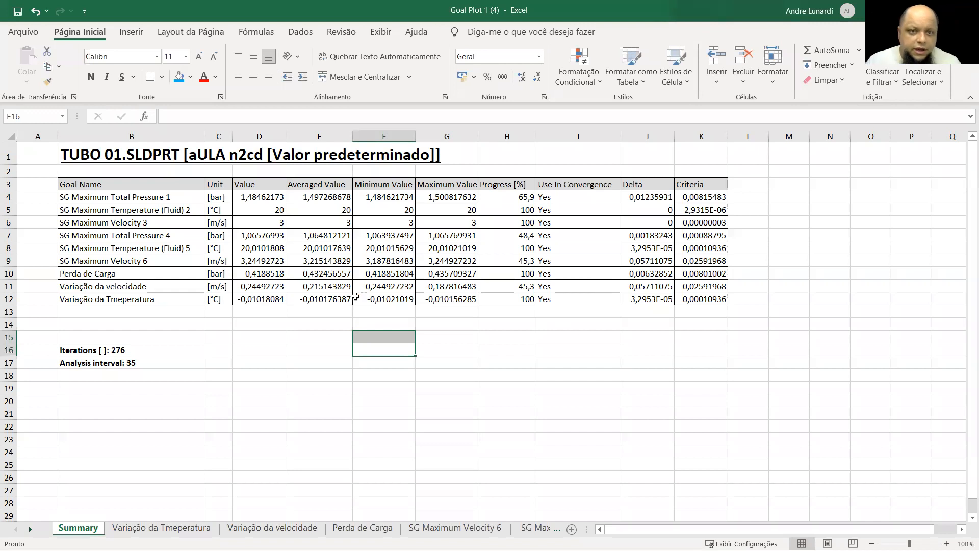
pyautogui.click(255, 196)
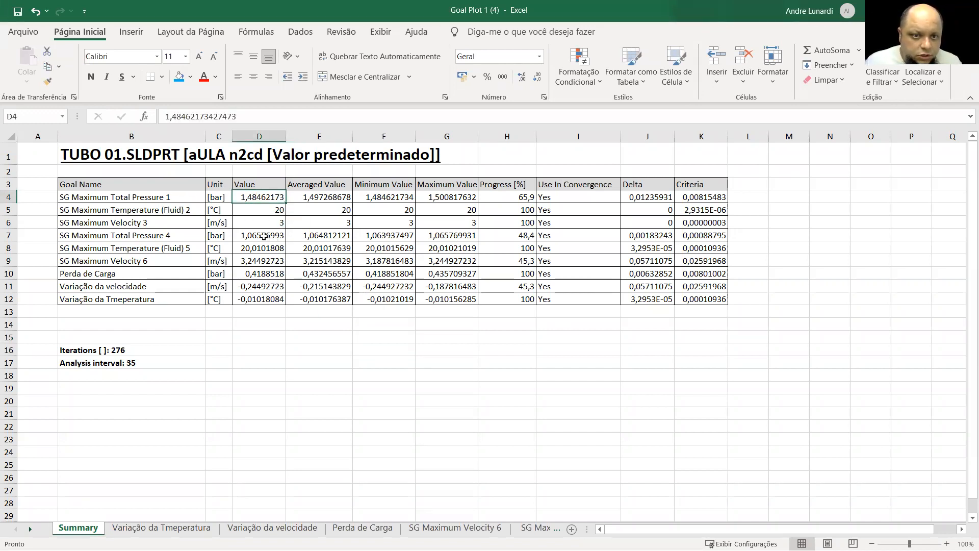
pyautogui.keyDown('ctrl'); pyautogui.click(266, 236); pyautogui.keyUp('ctrl')
pyautogui.keyDown('ctrl'); pyautogui.click(277, 275); pyautogui.keyUp('ctrl')
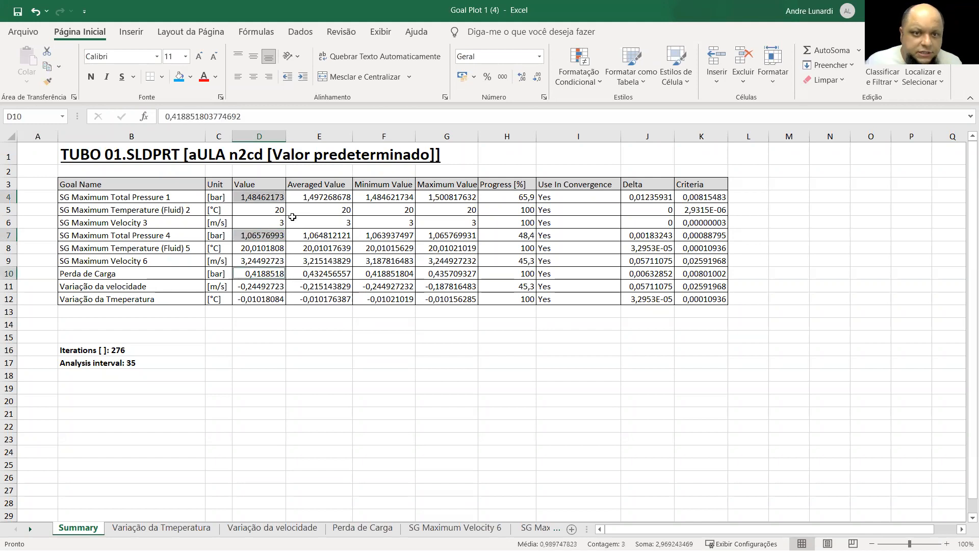
pyautogui.click(191, 77)
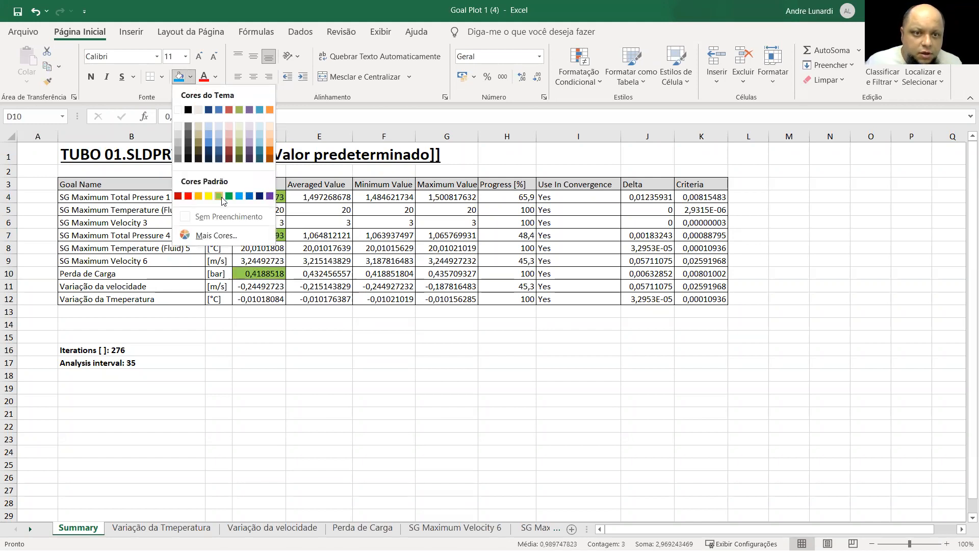
pyautogui.click(265, 103)
pyautogui.click(294, 357)
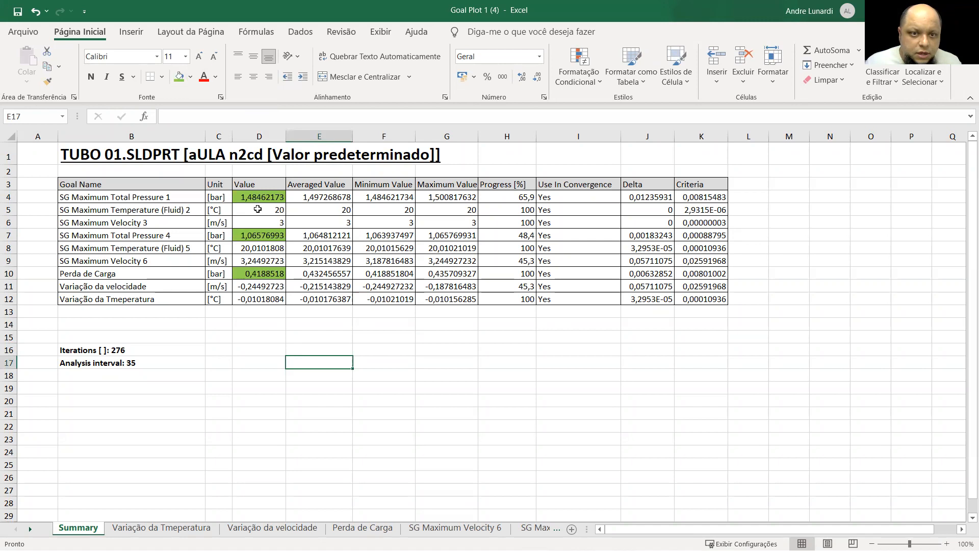
# Step: Examine the highlighted total pressure values and the Perda de Carga value in the Summary sheet
pyautogui.click(255, 198)
pyautogui.click(264, 226)
pyautogui.click(260, 272)
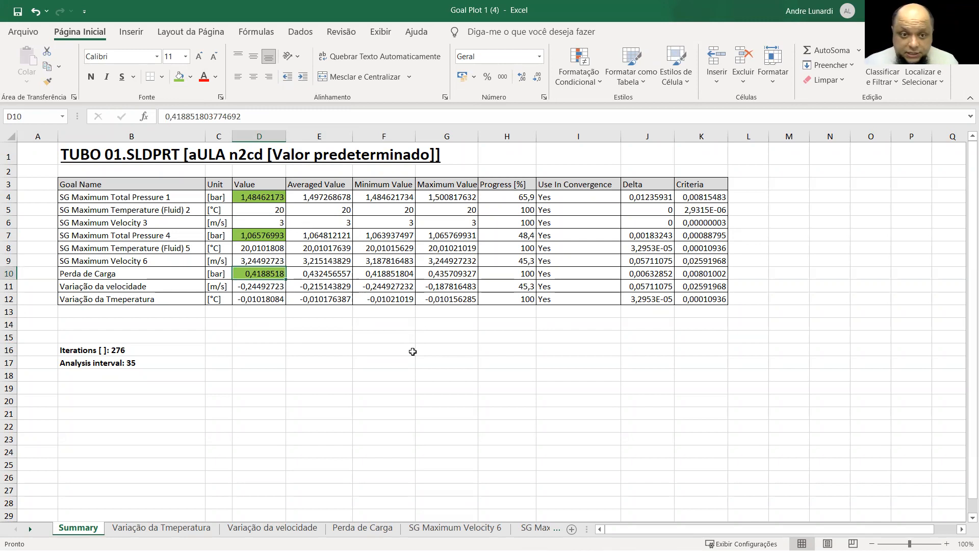
pyautogui.click(413, 352)
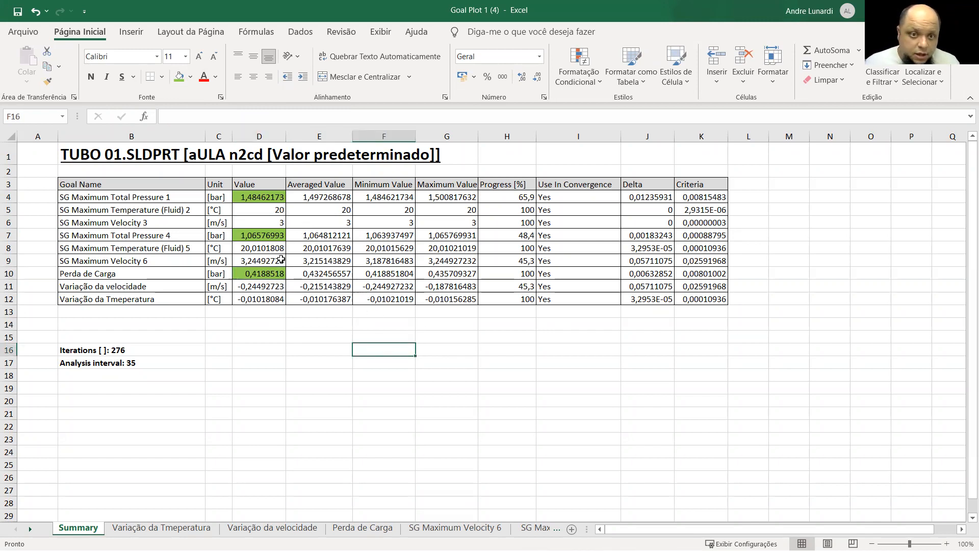
# Step: Fill the inlet temperature, outlet temperature and Variação da Tmeperatura values (D5, D8 and D12) with red
pyautogui.click(262, 214)
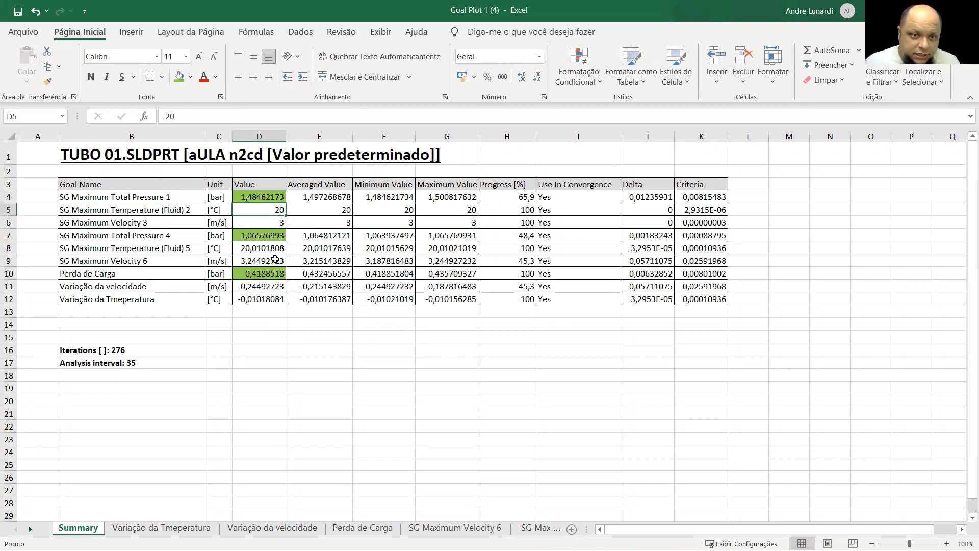
pyautogui.keyDown('ctrl'); pyautogui.click(267, 248); pyautogui.keyUp('ctrl')
pyautogui.keyDown('ctrl'); pyautogui.click(279, 294); pyautogui.keyUp('ctrl')
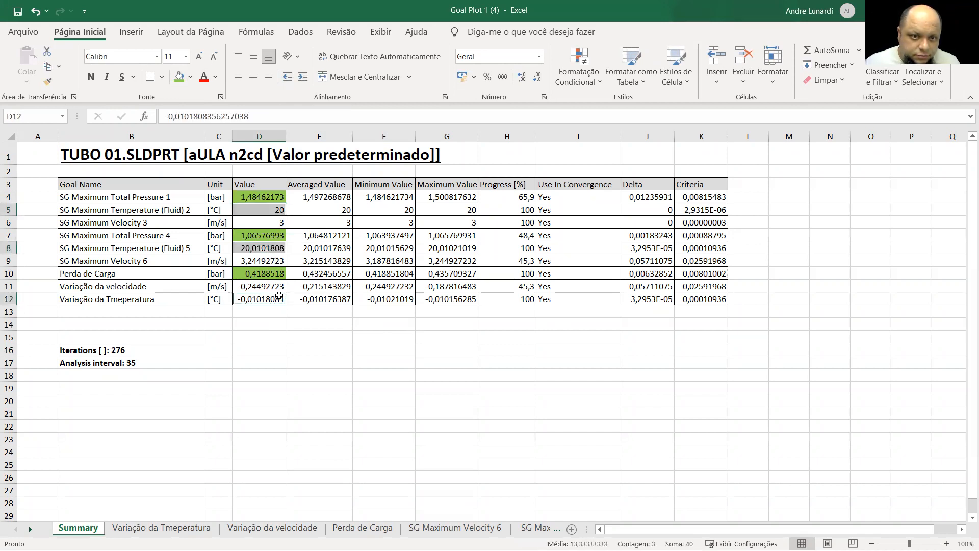
pyautogui.click(179, 77)
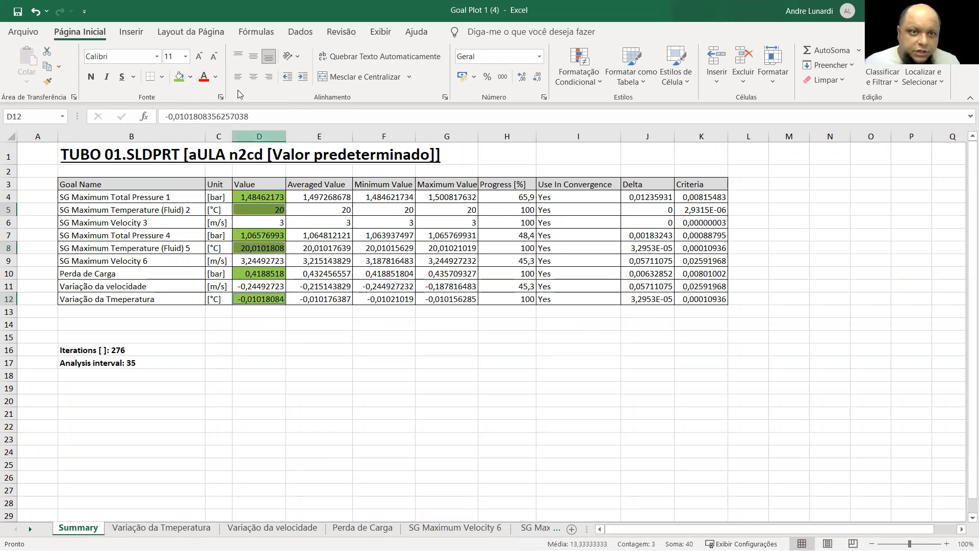
pyautogui.click(191, 78)
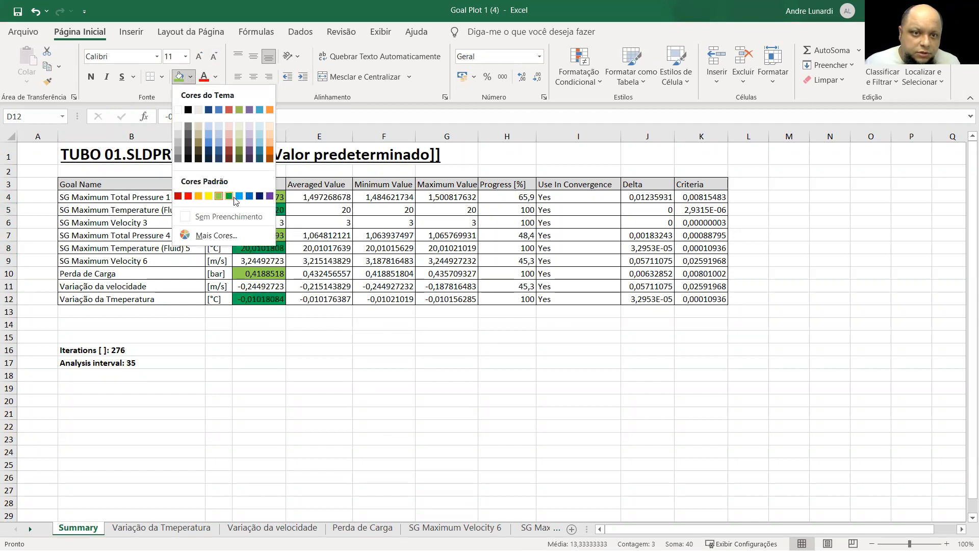
pyautogui.click(188, 196)
pyautogui.click(368, 445)
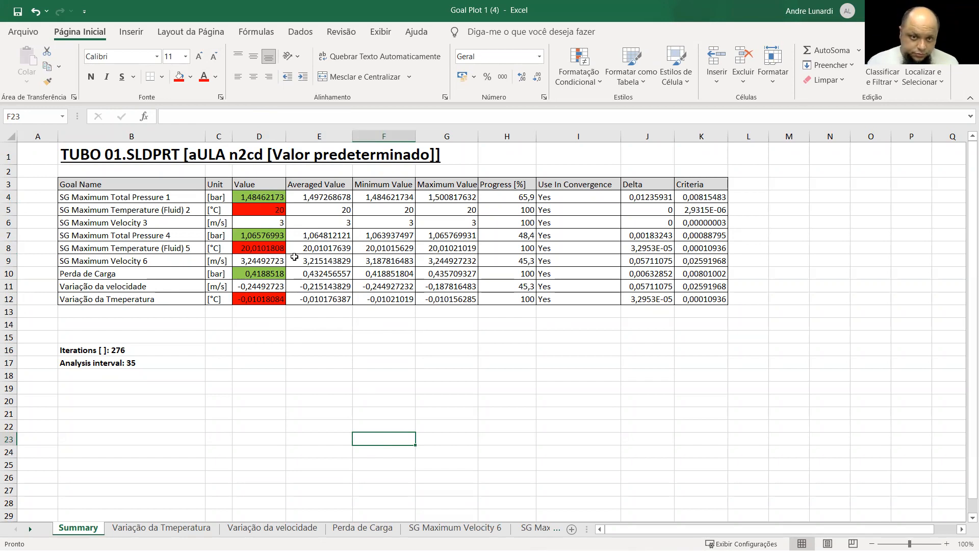
# Step: Fill the inlet velocity, outlet velocity and Variação da velocidade values (D6, D9 and D11) with yellow
pyautogui.click(270, 222)
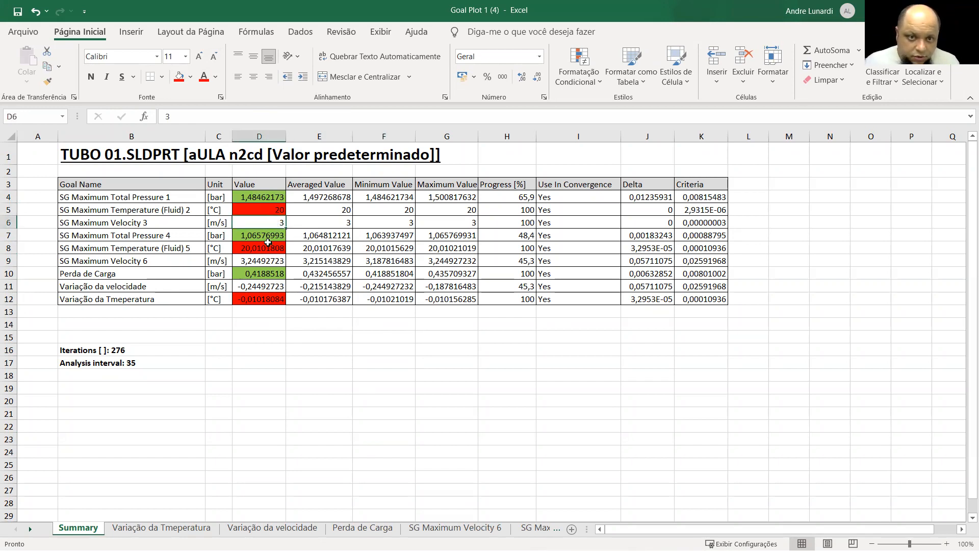
pyautogui.keyDown('ctrl'); pyautogui.click(260, 260); pyautogui.keyUp('ctrl')
pyautogui.keyDown('ctrl'); pyautogui.click(263, 286); pyautogui.keyUp('ctrl')
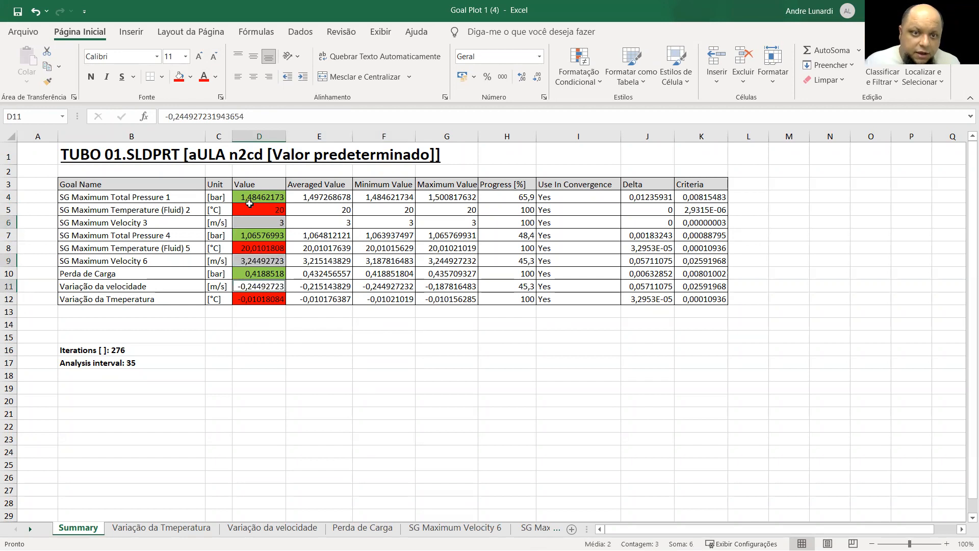
pyautogui.click(191, 77)
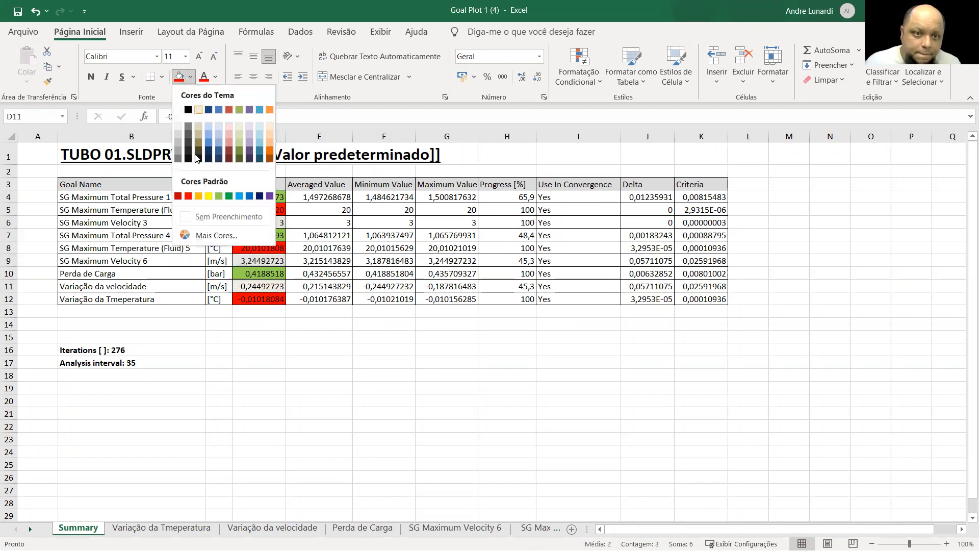
pyautogui.click(209, 196)
pyautogui.click(476, 436)
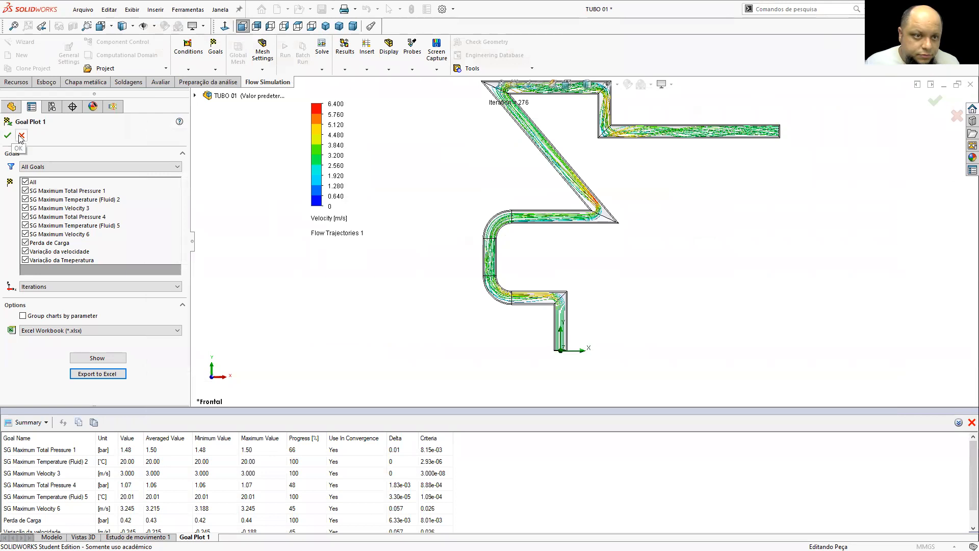
# Step: Return to SOLIDWORKS, close Goal Plot 1 and start a new fluid subdomain with fluid type Gases / Real Gases / Steam
pyautogui.click(21, 136)
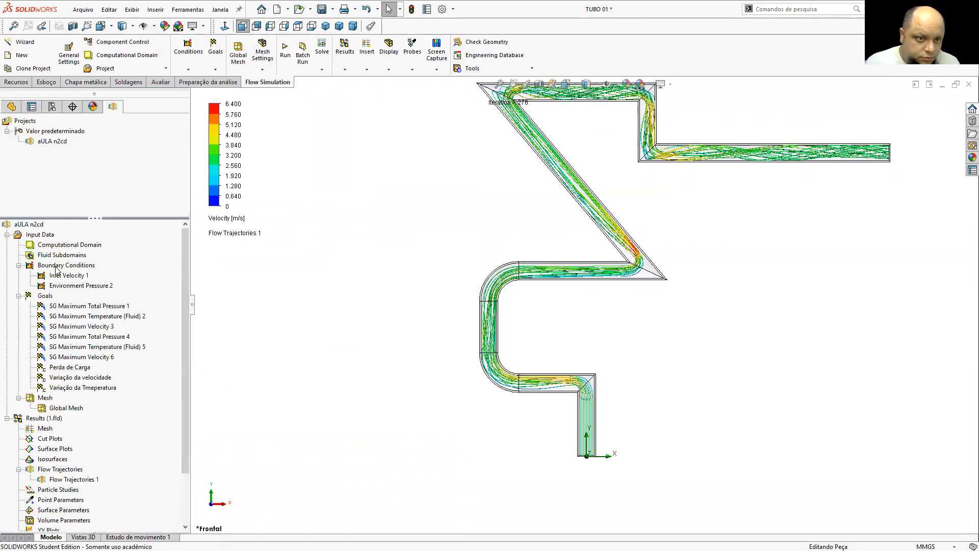
pyautogui.rightClick(58, 256)
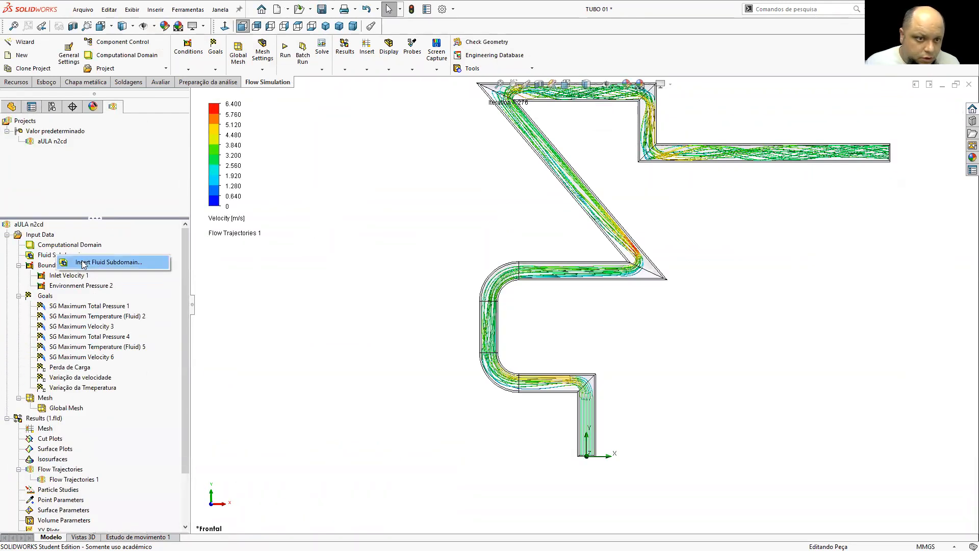
pyautogui.click(144, 263)
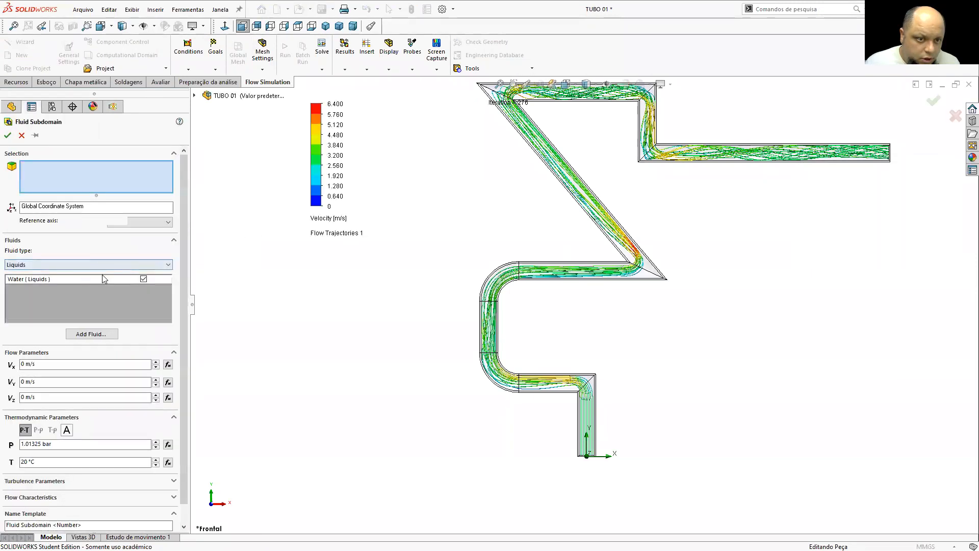
pyautogui.click(102, 265)
pyautogui.click(102, 264)
pyautogui.click(102, 264)
pyautogui.click(68, 275)
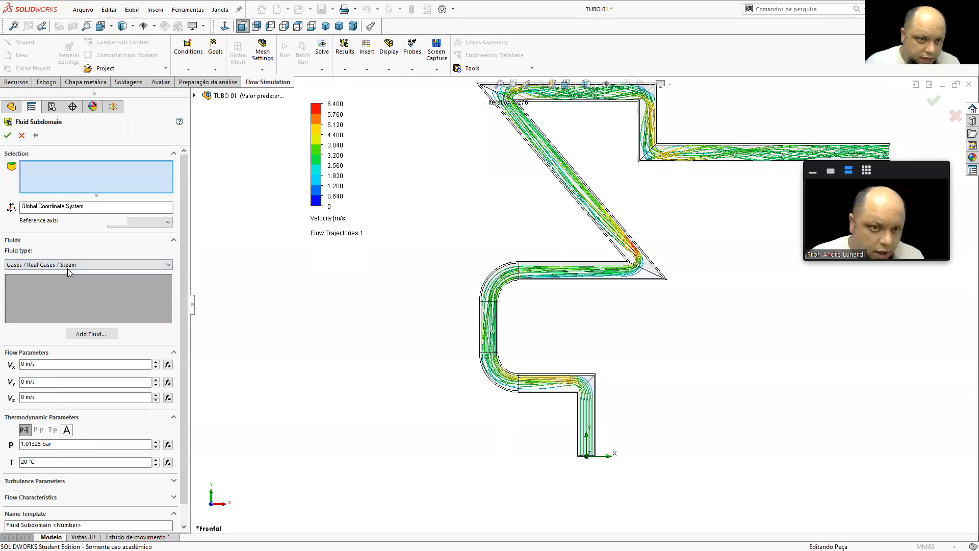
pyautogui.click(157, 265)
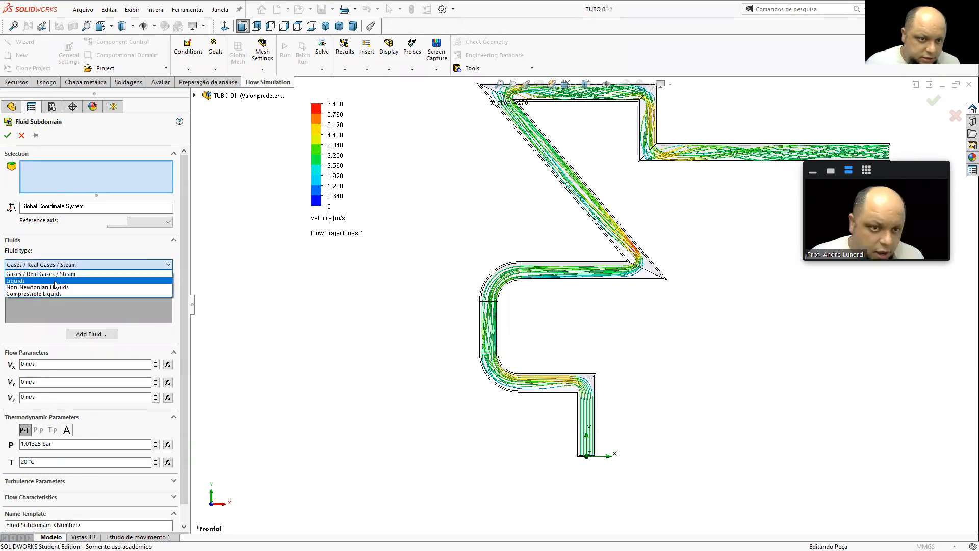
pyautogui.click(58, 275)
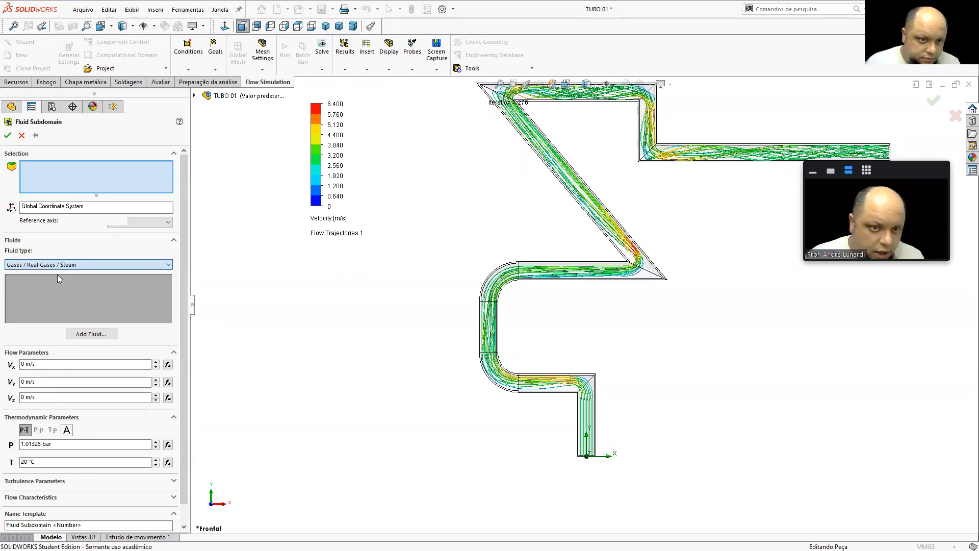
# Step: Replace Water with pre-defined Air (Gases) as the project's only default fluid for the subdomain
pyautogui.click(93, 329)
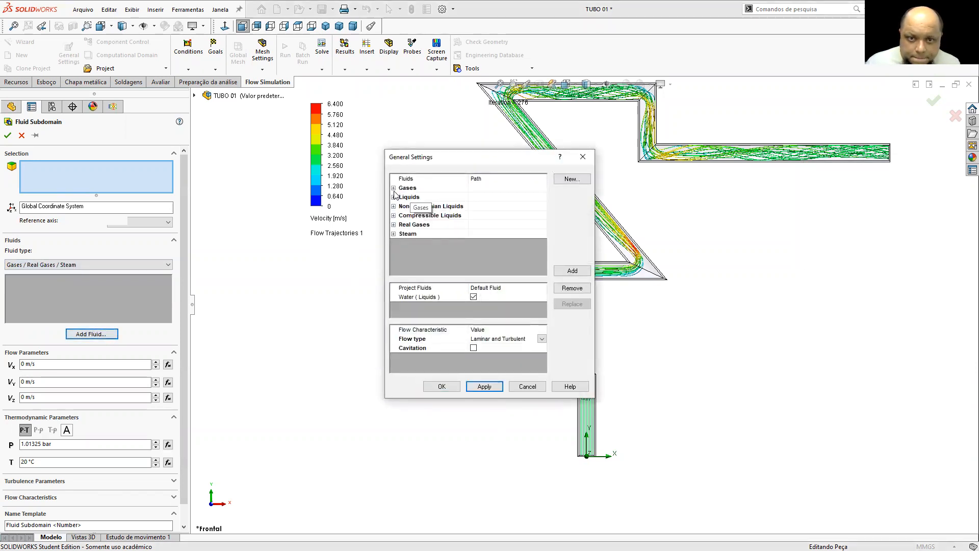
pyautogui.click(393, 188)
pyautogui.click(417, 215)
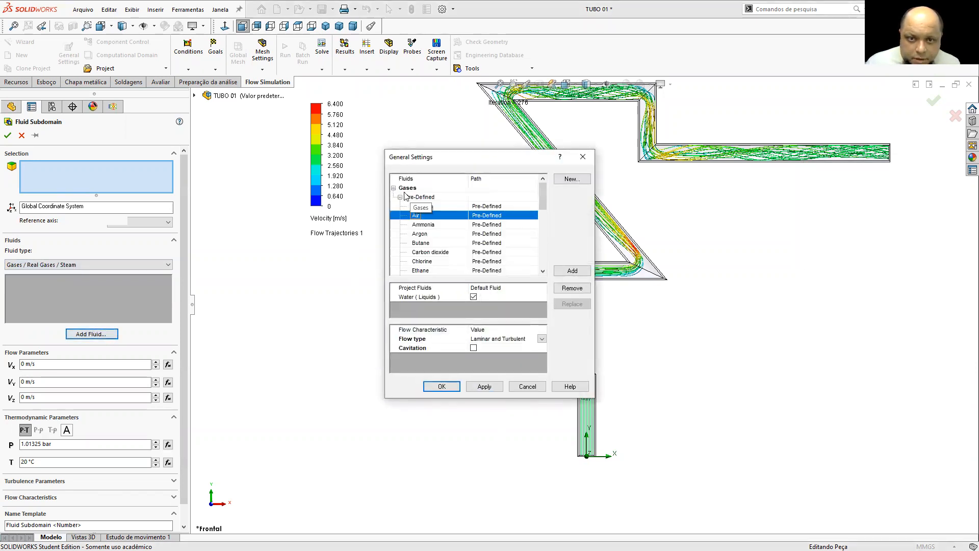
pyautogui.doubleClick(418, 216)
pyautogui.click(514, 311)
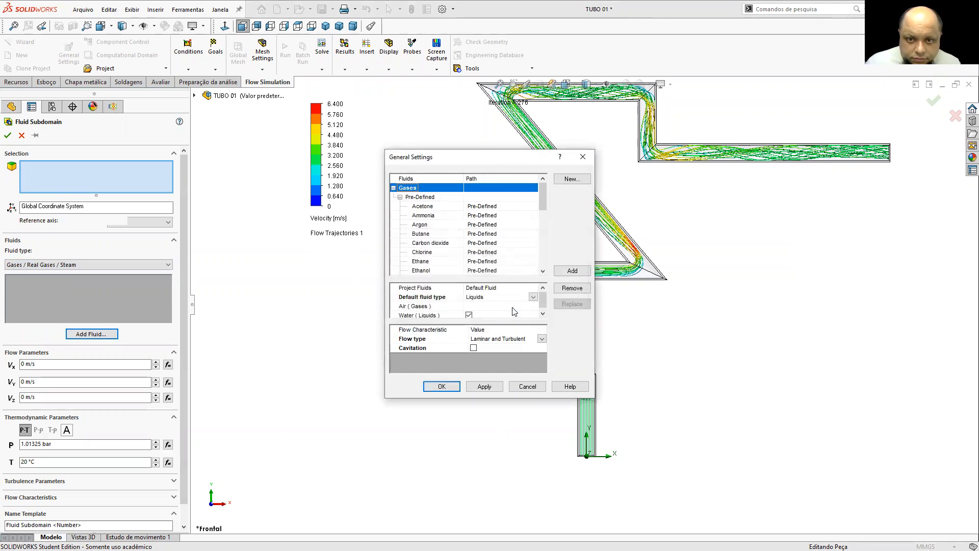
pyautogui.scroll(-1, 474, 301)
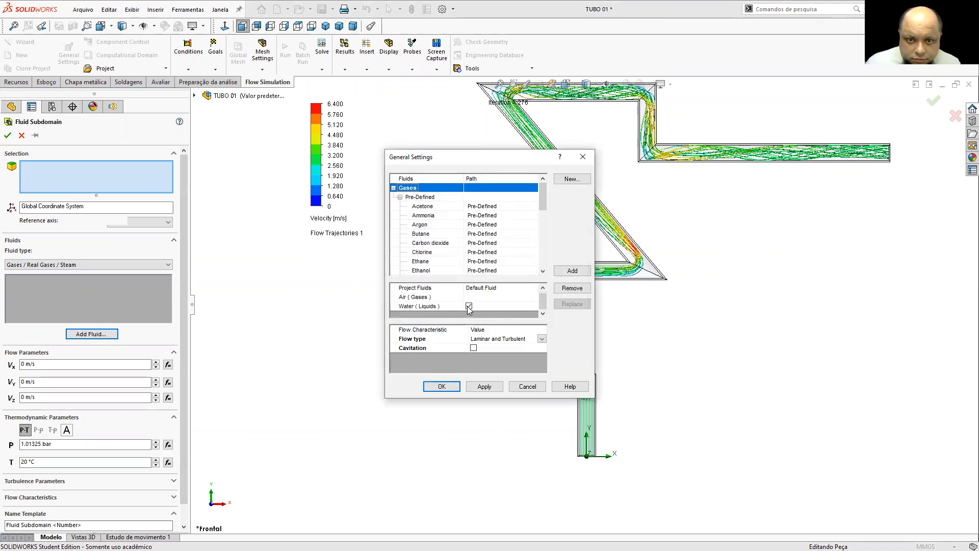
pyautogui.click(469, 308)
pyautogui.click(469, 301)
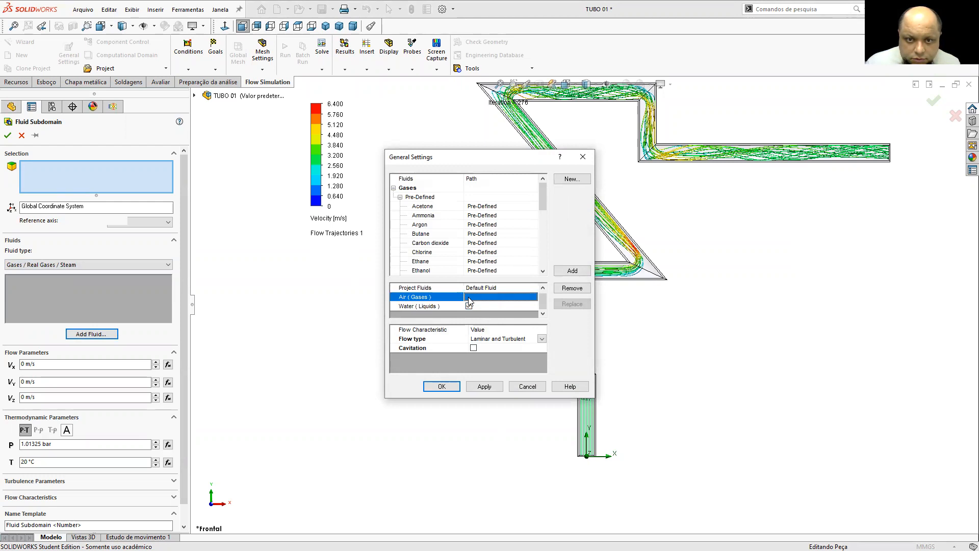
pyautogui.doubleClick(469, 299)
pyautogui.doubleClick(475, 297)
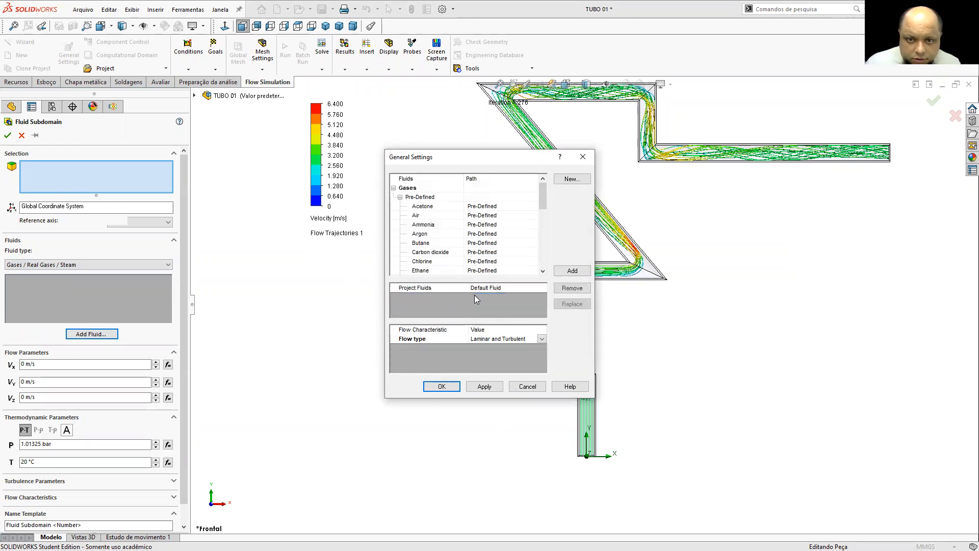
pyautogui.doubleClick(419, 215)
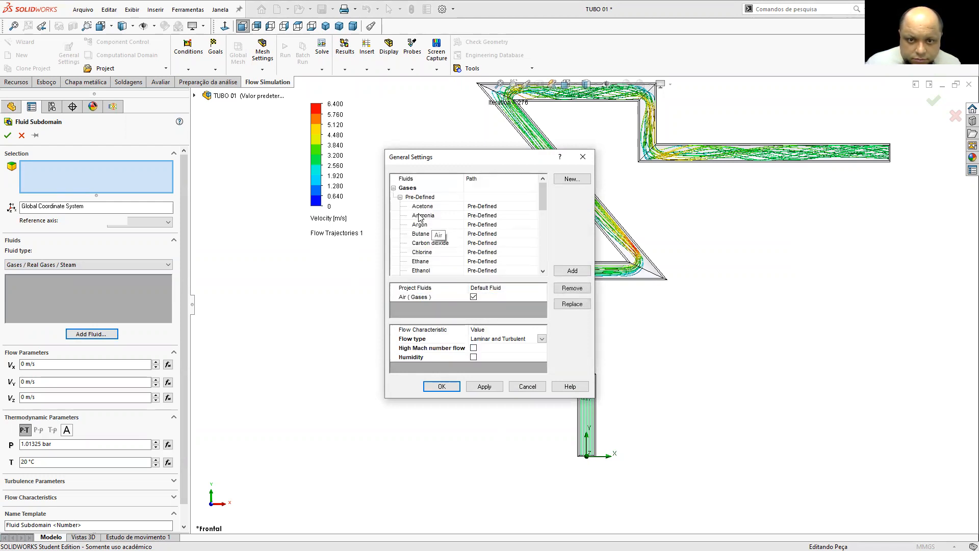
pyautogui.click(442, 386)
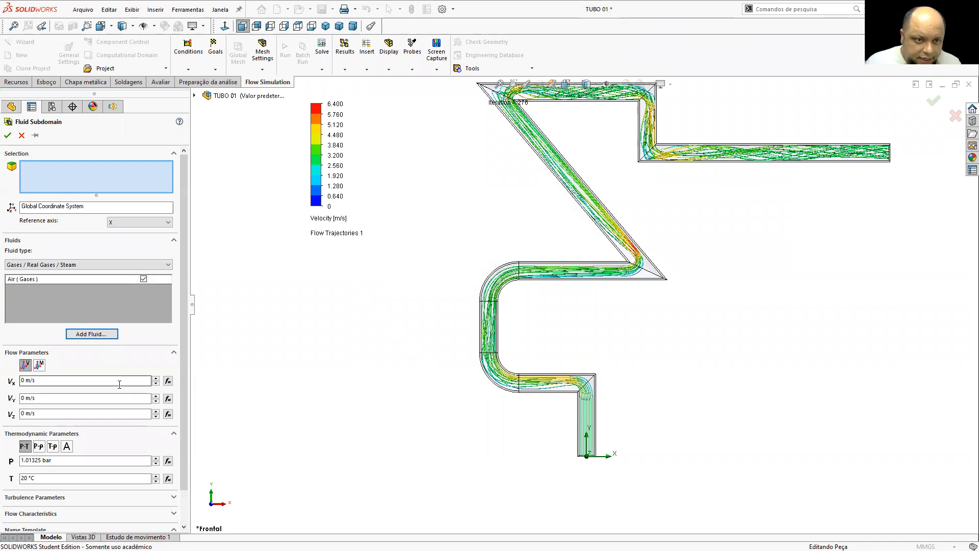
# Step: Try to confirm the air subdomain without selecting a face
pyautogui.scroll(-2, 68, 397)
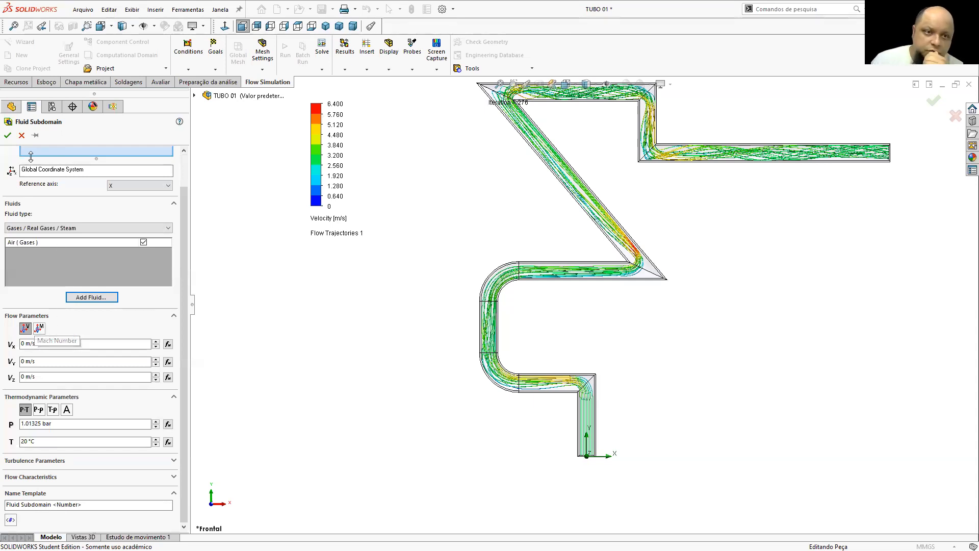
pyautogui.click(7, 135)
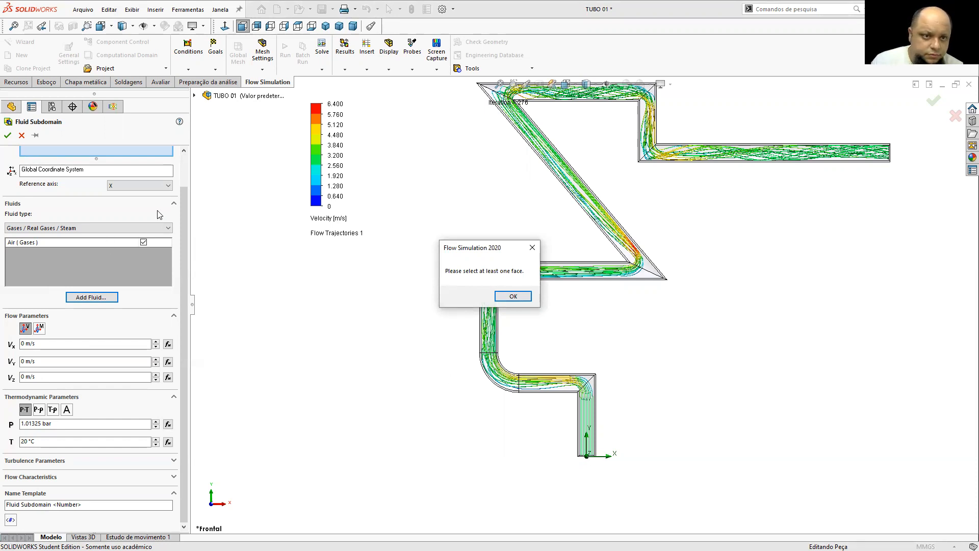
pyautogui.click(513, 296)
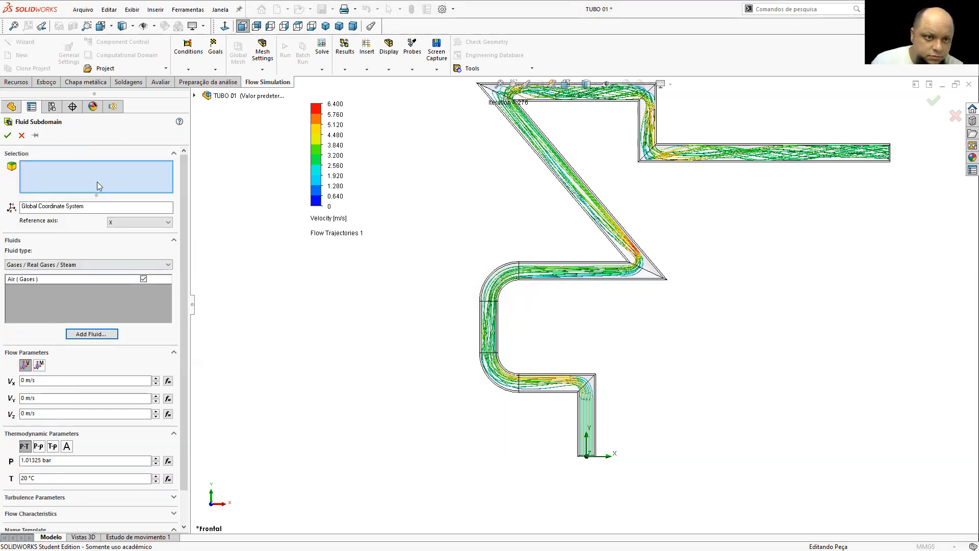
# Step: Assign the inner face at the open end of the pipe's lower vertical leg to the air subdomain and create it
pyautogui.moveTo(568, 399); pyautogui.dragTo(558, 380, button='middle')
pyautogui.scroll(-6, 557, 383)
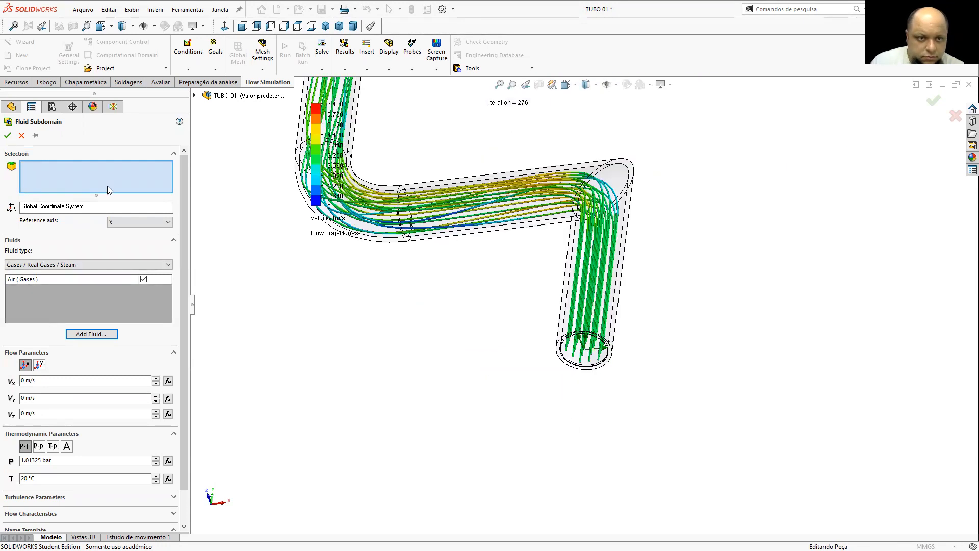
pyautogui.scroll(-3, 557, 339)
pyautogui.rightClick(588, 365)
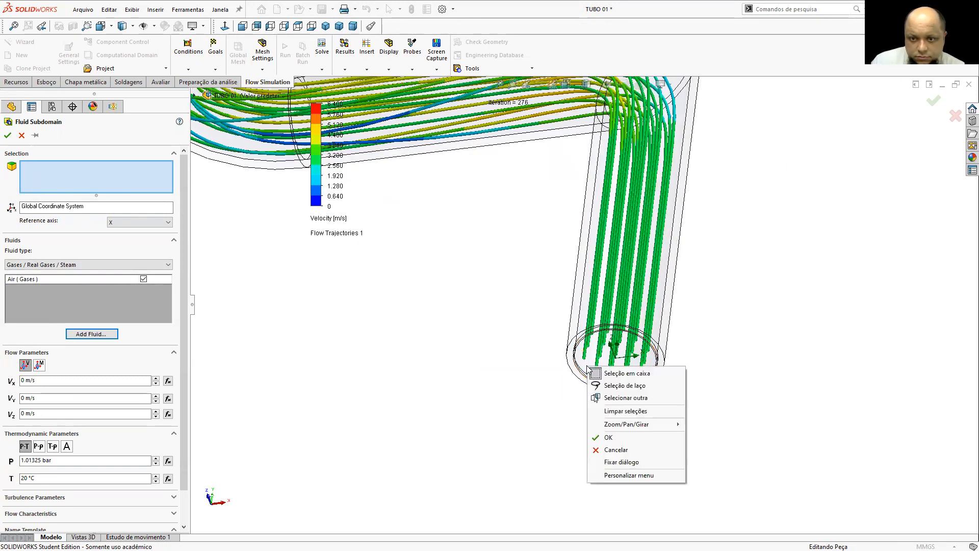
pyautogui.click(621, 402)
pyautogui.click(654, 421)
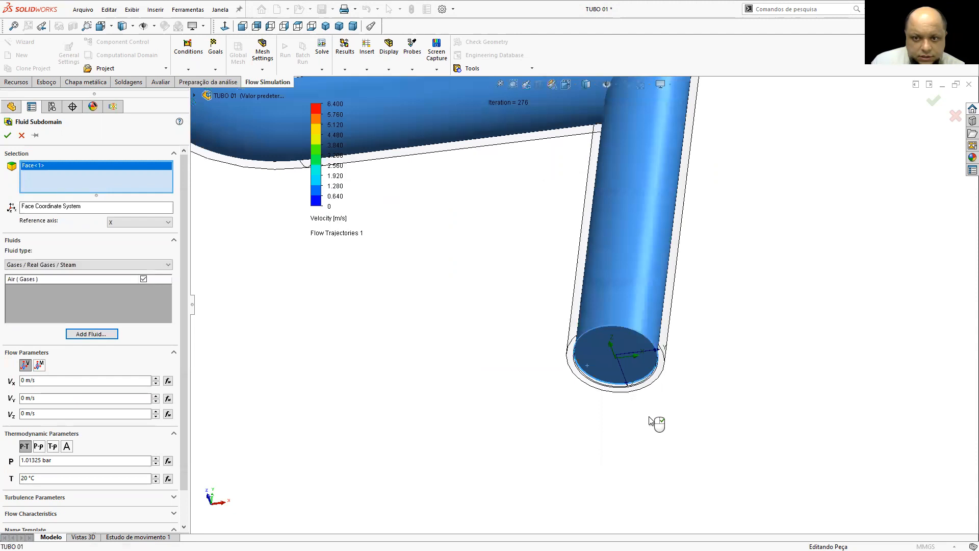
pyautogui.scroll(8, 580, 409)
pyautogui.moveTo(561, 295); pyautogui.dragTo(586, 377, button='middle')
pyautogui.scroll(4, 586, 377)
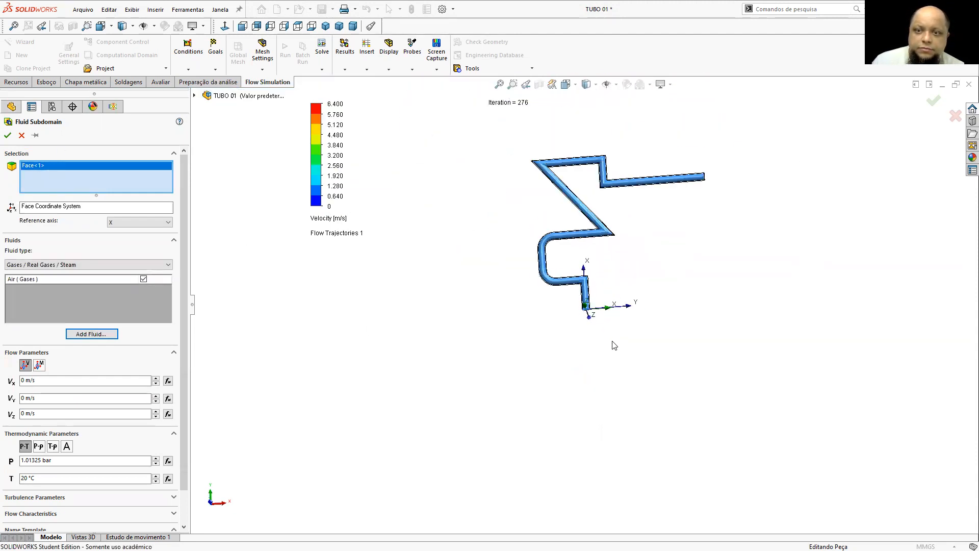
pyautogui.click(7, 135)
pyautogui.scroll(2, 584, 305)
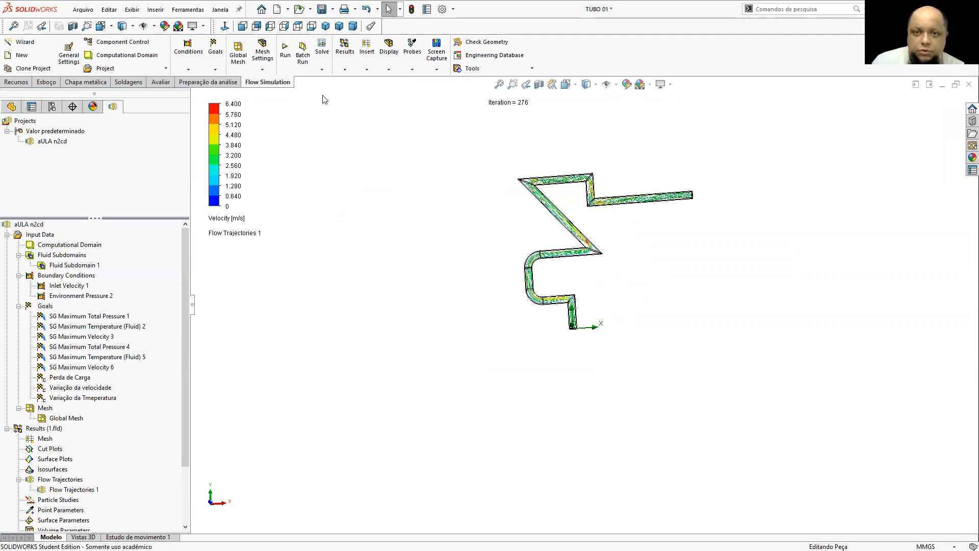
# Step: Run a new calculation of the aULA n2cd project from the front view and close the solver once it finishes
pyautogui.click(256, 28)
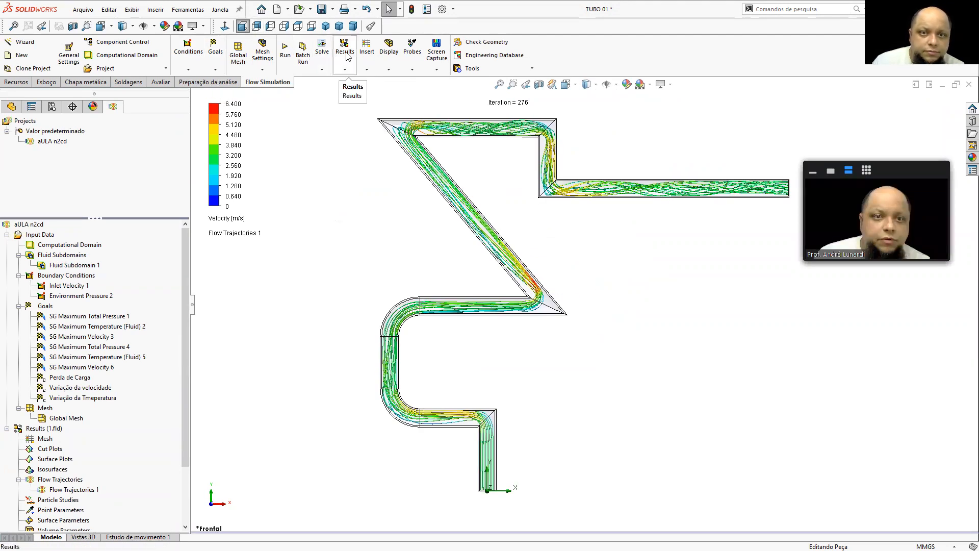
pyautogui.click(287, 50)
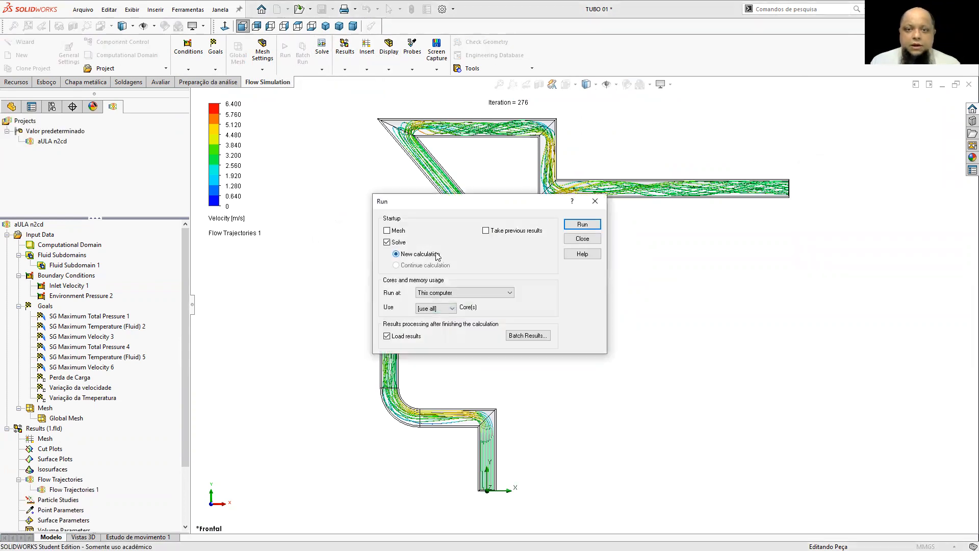
pyautogui.click(582, 225)
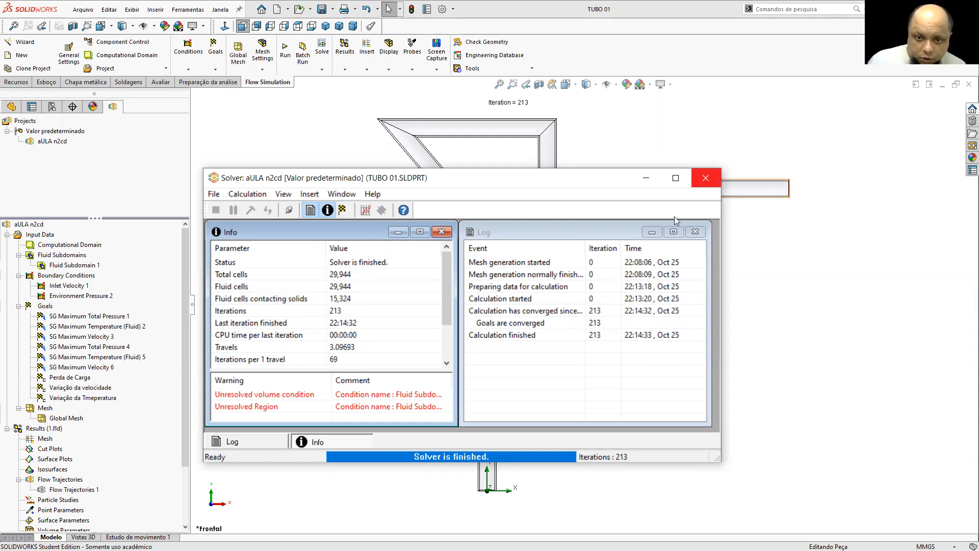
pyautogui.click(705, 178)
# Step: Play the Flow Trajectories 1 animation of the air flow through the pipe and stop it after watching
pyautogui.rightClick(50, 484)
pyautogui.rightClick(42, 491)
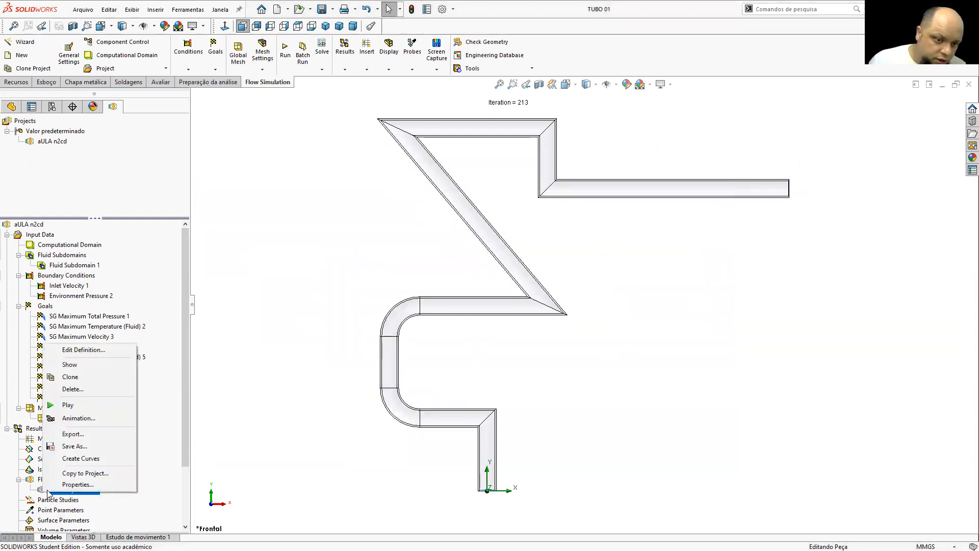
pyautogui.click(67, 405)
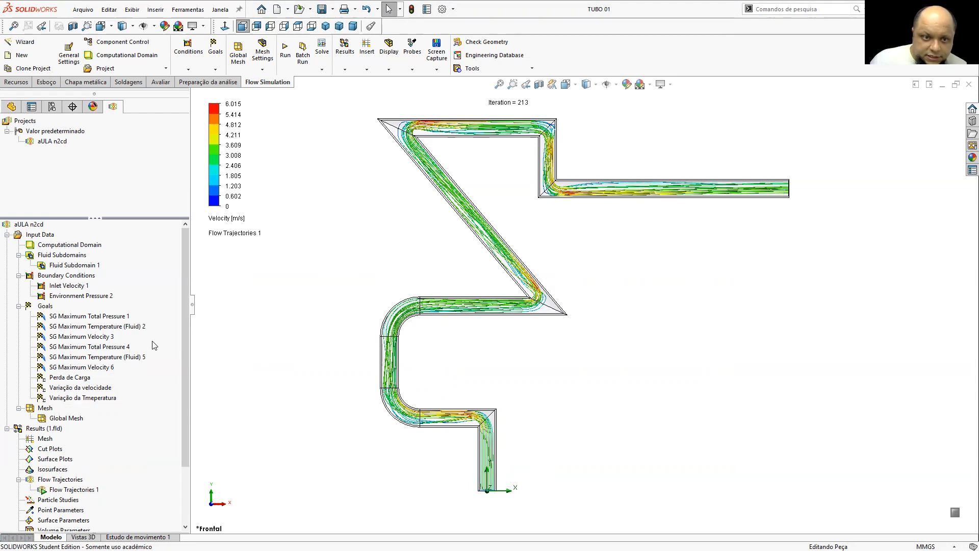
pyautogui.rightClick(63, 489)
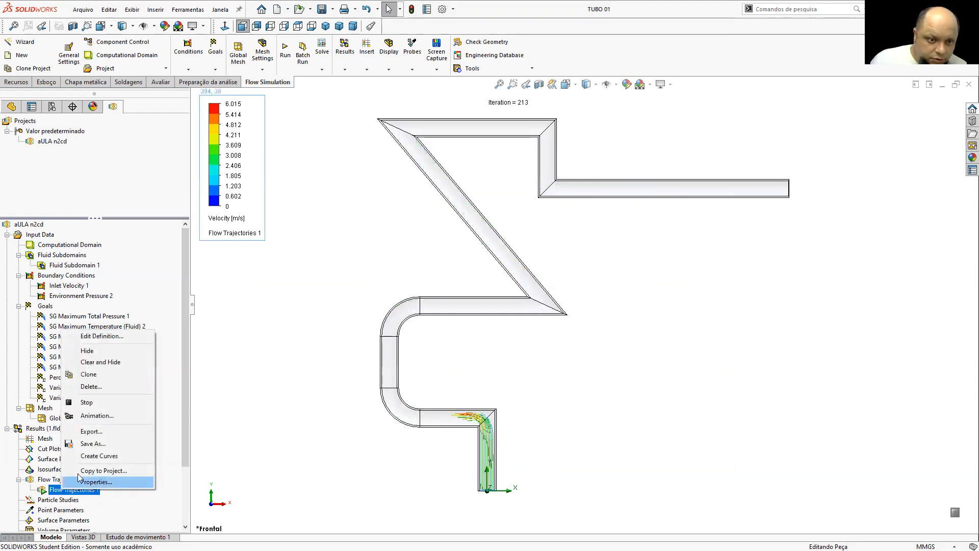
pyautogui.click(86, 402)
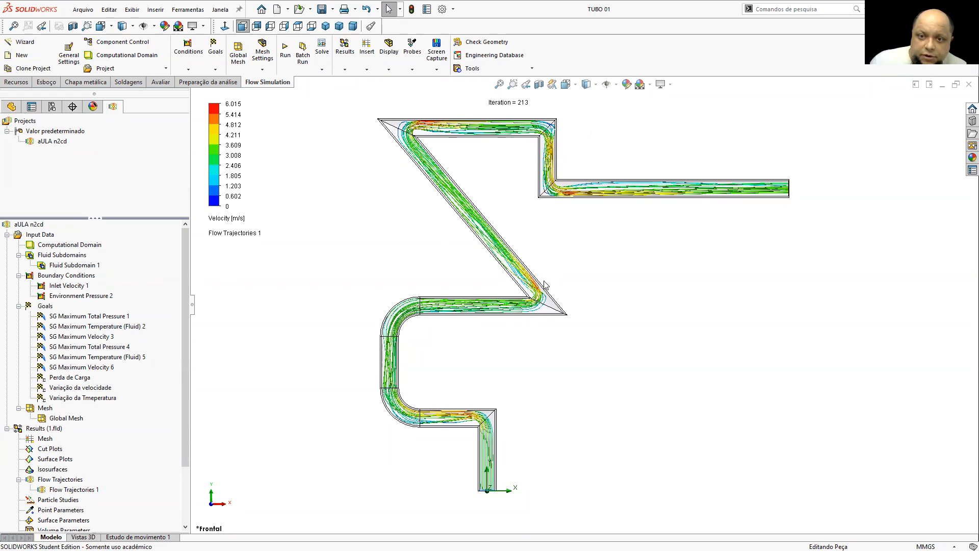
# Step: Switch the displayed parameter of the flow trajectories to Pressure to examine the air pressure along the pipe
pyautogui.click(228, 218)
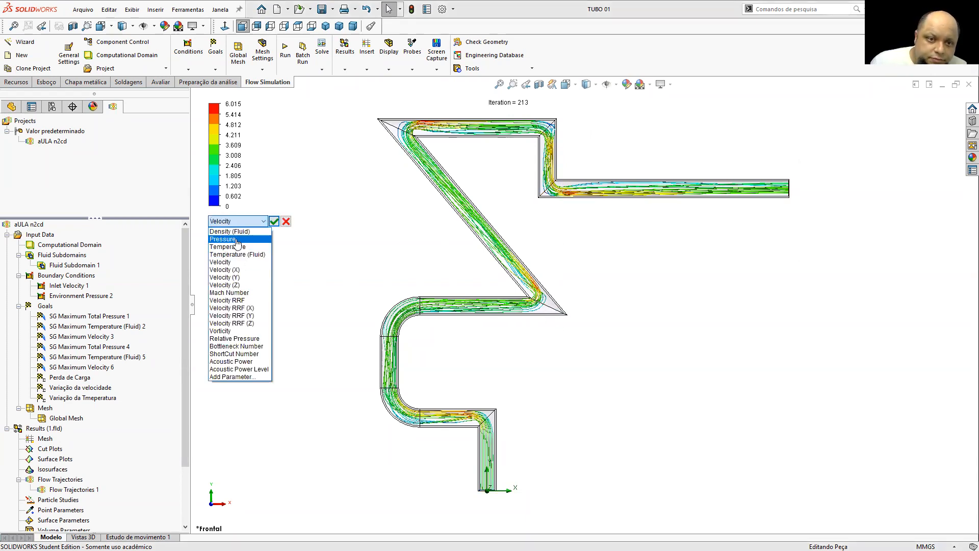
pyautogui.click(238, 239)
pyautogui.click(274, 221)
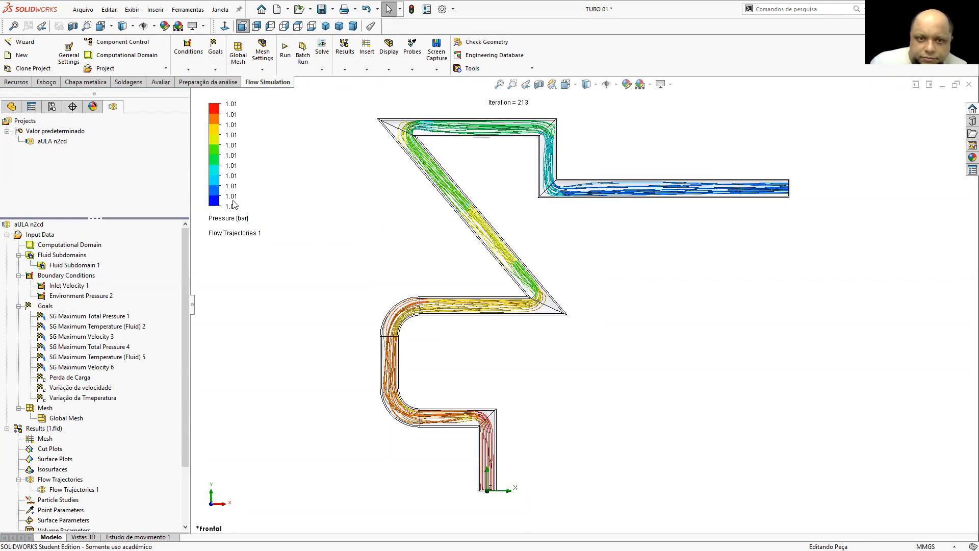
# Step: Color the flow trajectories by Temperature (Fluid) and inspect the air temperature along the pipe from an angled view
pyautogui.click(248, 220)
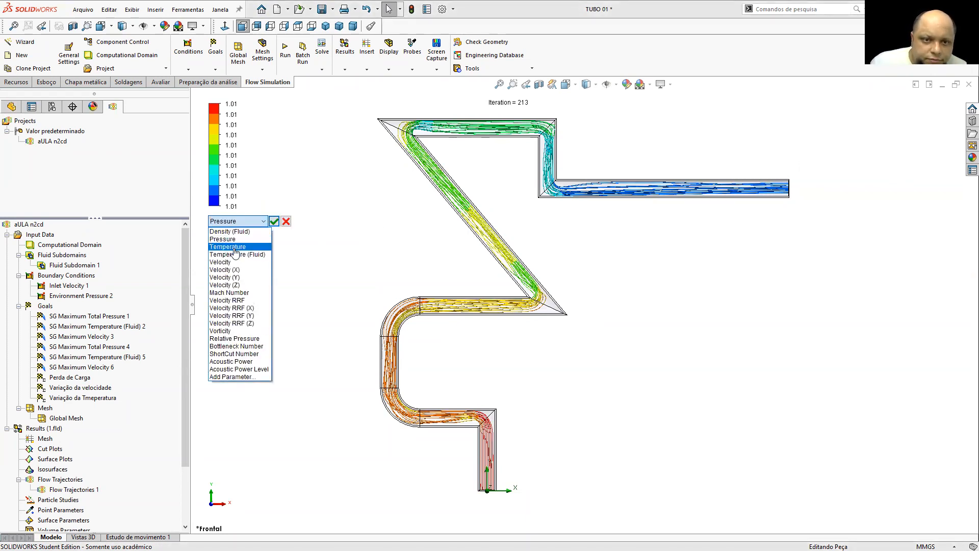
pyautogui.click(235, 254)
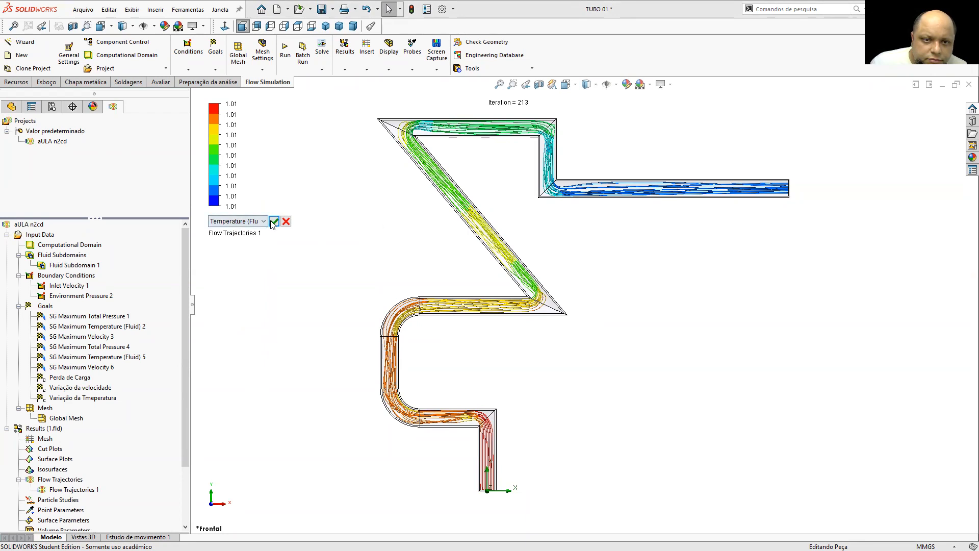
pyautogui.click(274, 221)
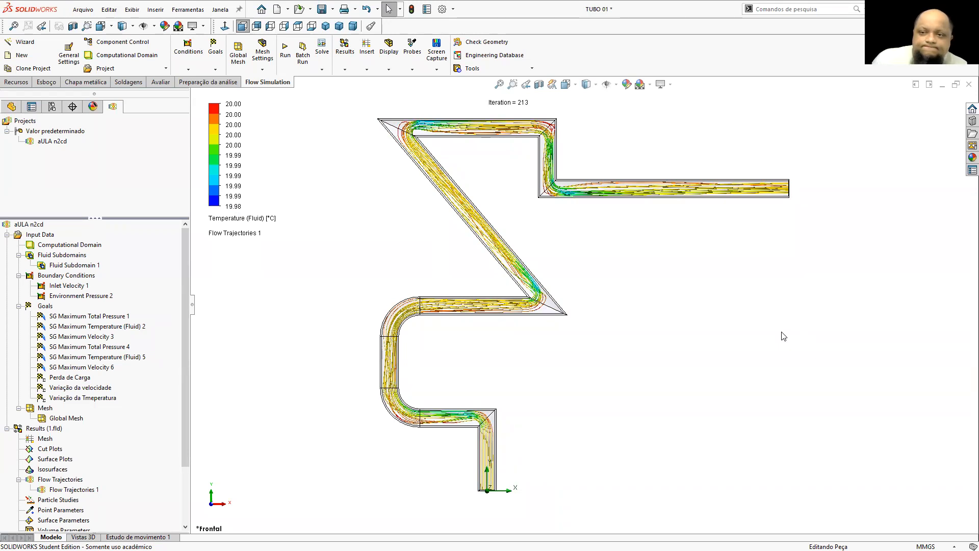
pyautogui.moveTo(668, 300); pyautogui.dragTo(644, 310, button='middle')
pyautogui.moveTo(625, 276); pyautogui.dragTo(626, 290, button='middle')
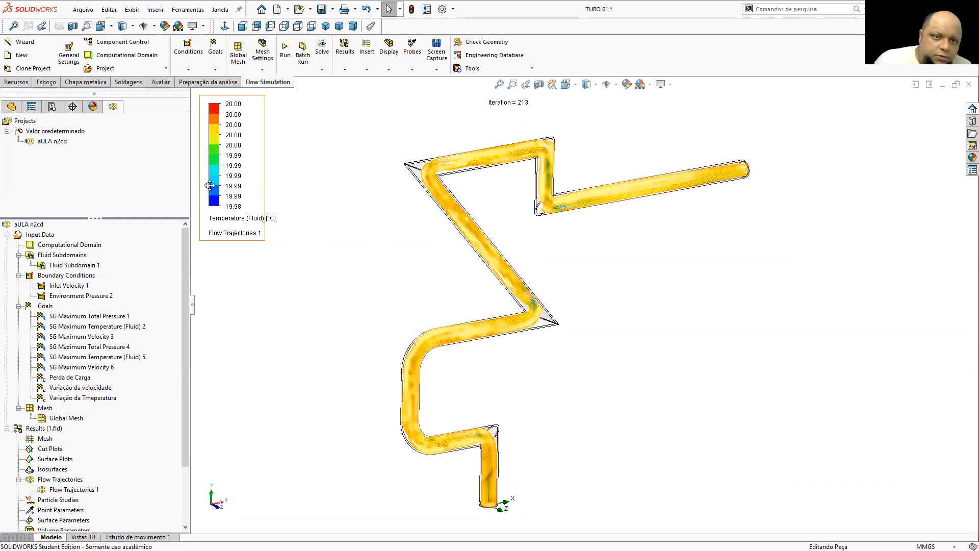
pyautogui.moveTo(206, 195)
pyautogui.mouseDown()
pyautogui.moveTo(207, 161)
pyautogui.moveTo(208, 195)
pyautogui.mouseUp()
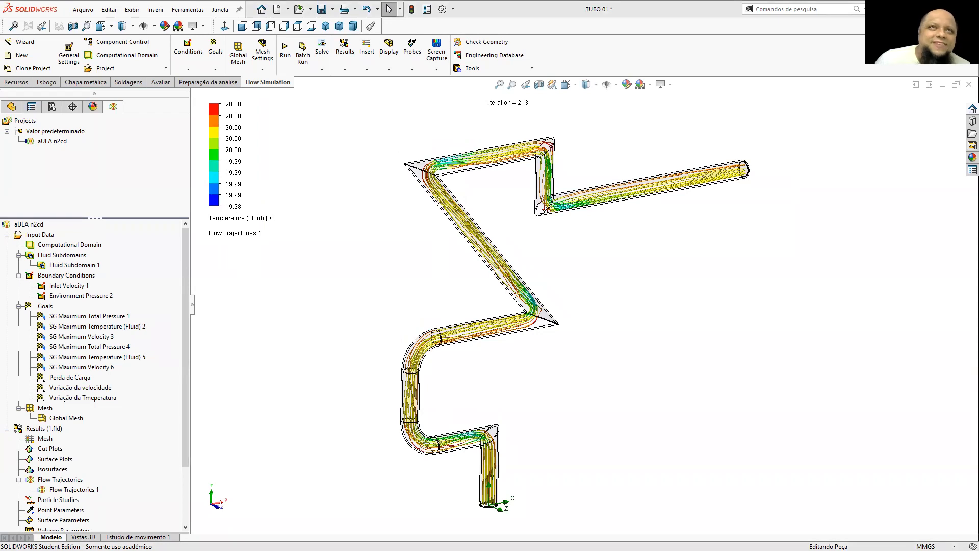